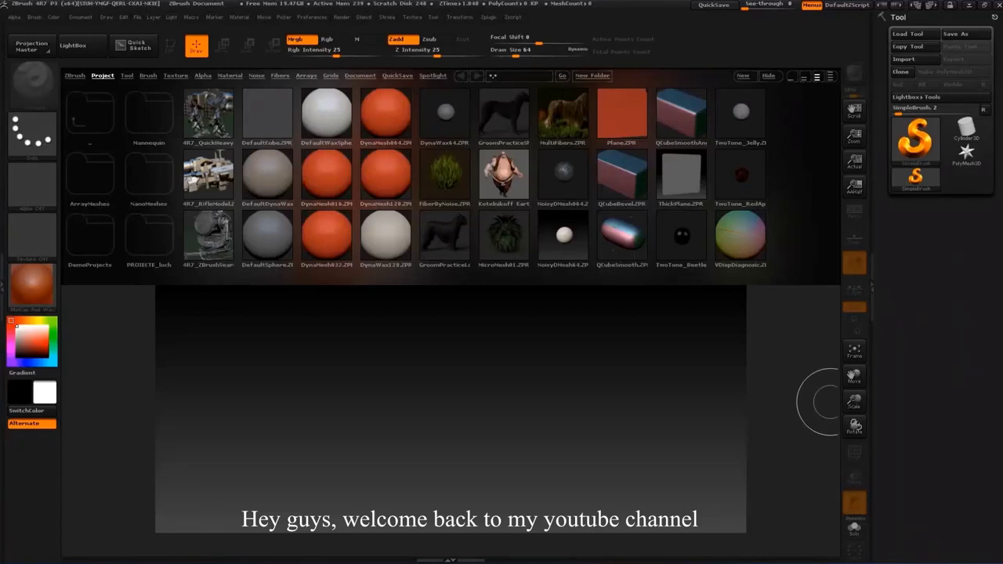
Load the Nickz_HumanMaleAverage base mesh from LightBox's Tool library onto the canvas
{"action": "left_click", "coordinate": [126, 75]}
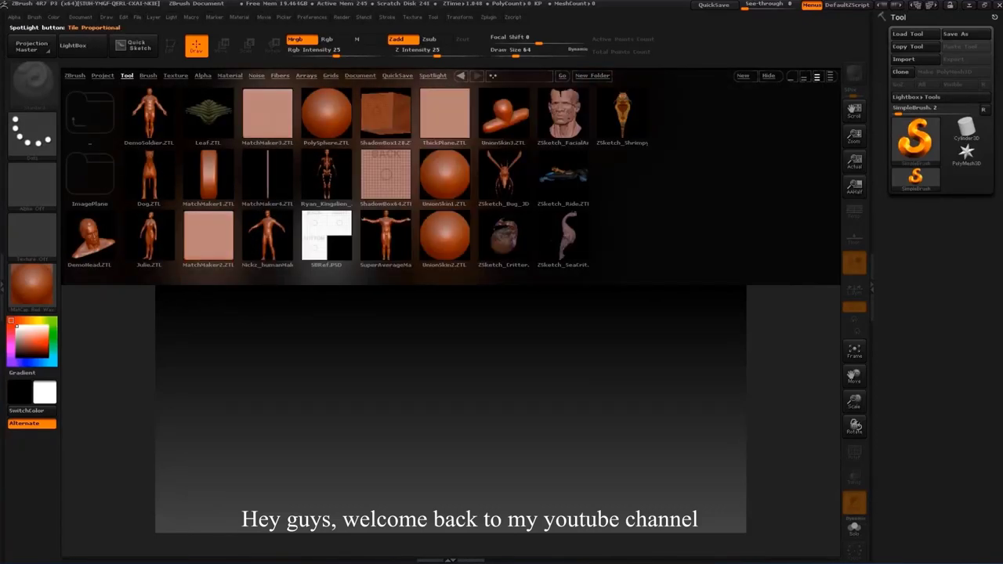
{"action": "double_click", "coordinate": [267, 235]}
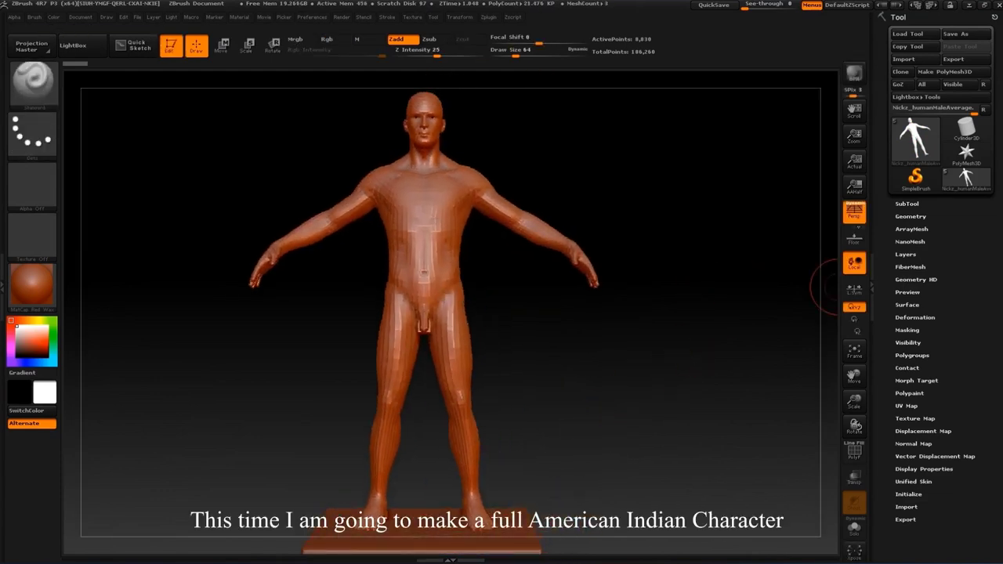
Delete the skull subtool from the subtool stack
{"action": "left_click", "coordinate": [905, 254]}
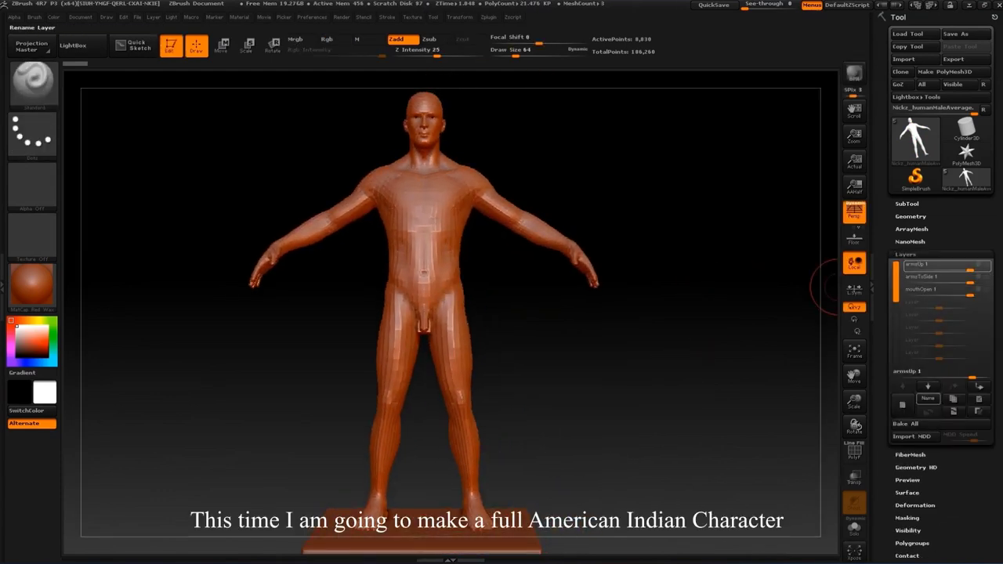
{"action": "left_click", "coordinate": [907, 203]}
{"action": "mouse_move", "coordinate": [940, 179]}
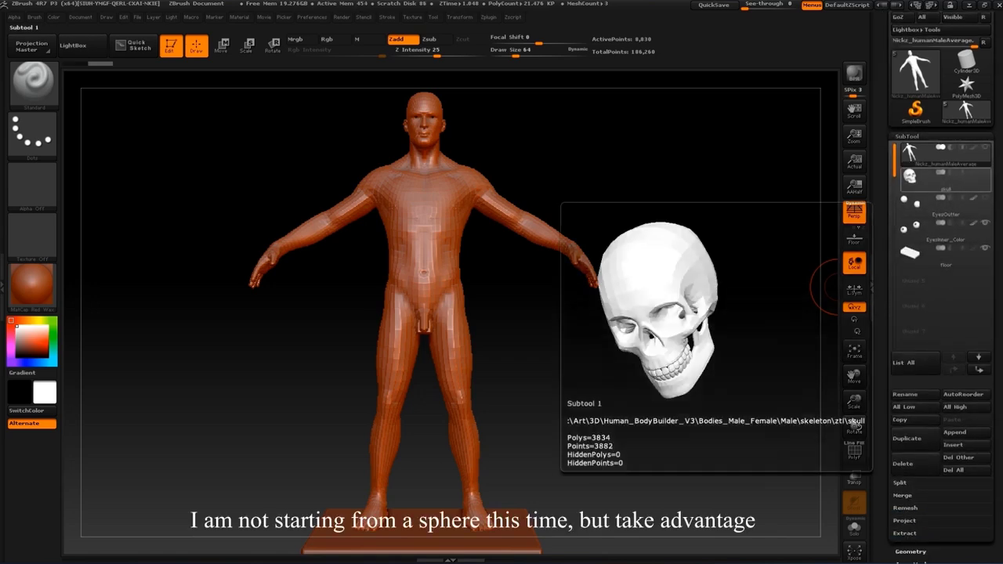
{"action": "left_click", "coordinate": [909, 178]}
{"action": "left_click", "coordinate": [903, 463]}
{"action": "left_click", "coordinate": [924, 490]}
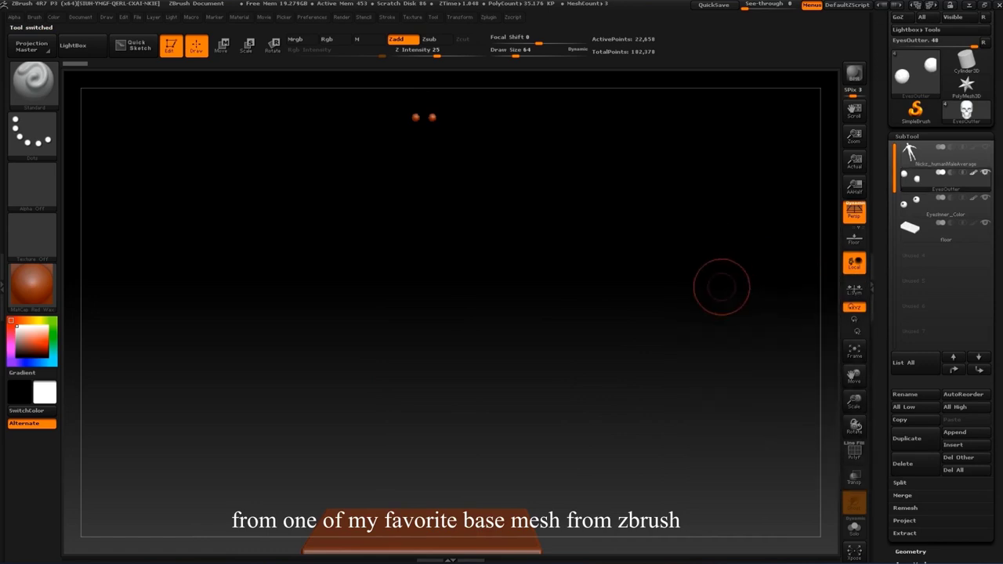
Merge the two eye subtools into a single eyes subtool with MergeDown
{"action": "type", "text": "fs3"}
{"action": "key", "text": "Return"}
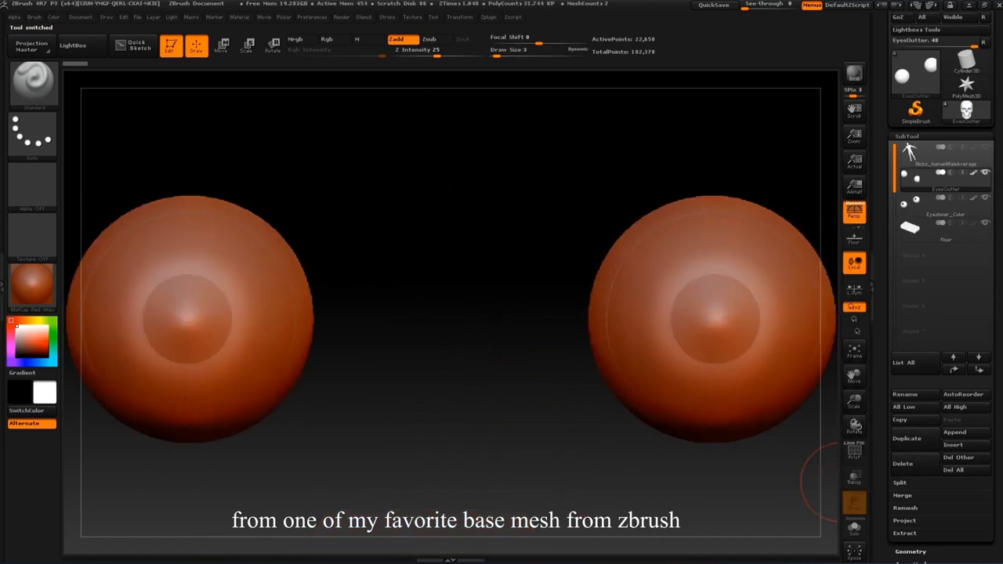
{"action": "left_click", "coordinate": [908, 507]}
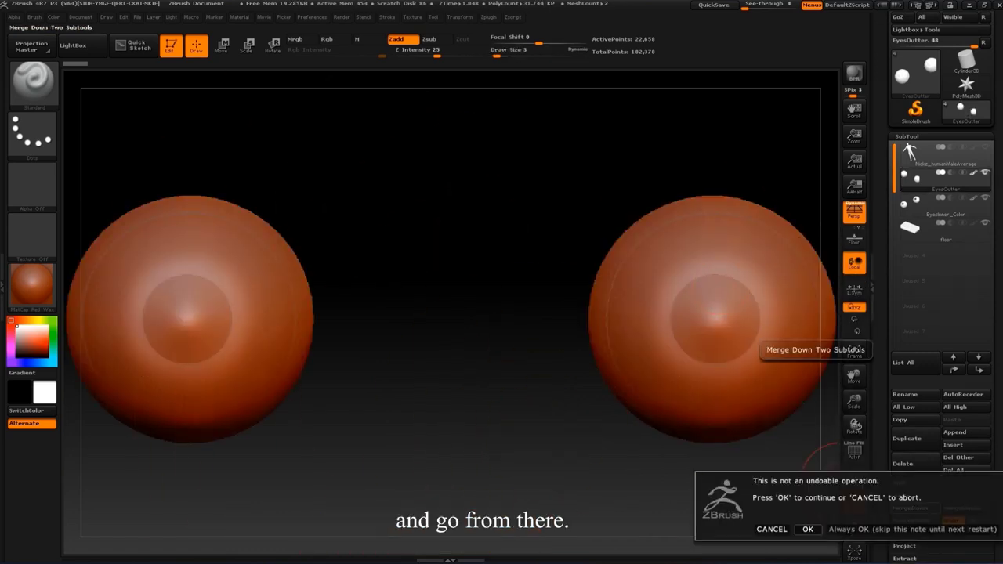
{"action": "left_click", "coordinate": [807, 529]}
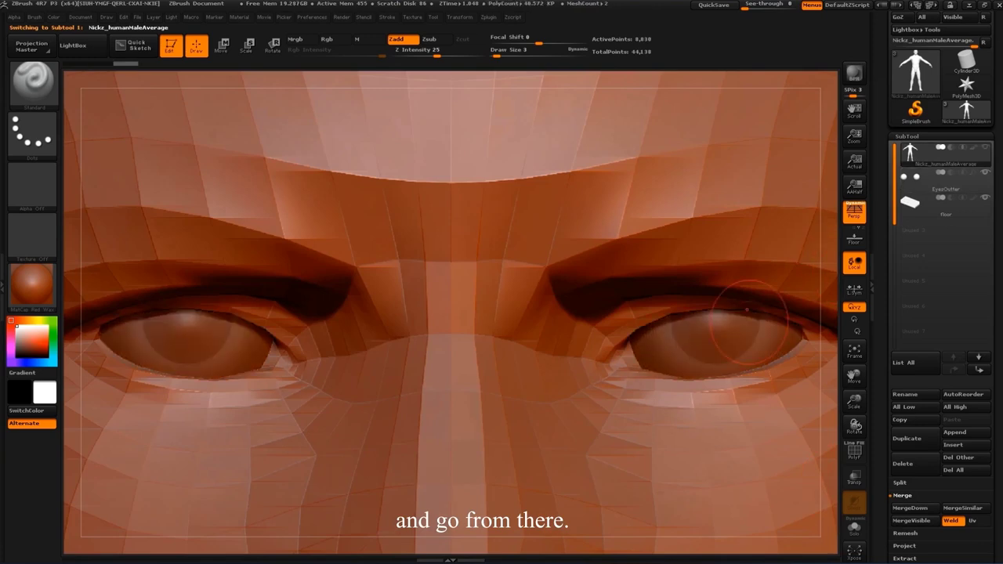
Turn on PolyFrame and inspect the head's coloured polygroups up close
{"action": "key", "text": "f"}
{"action": "right_click_drag", "start_coordinate": [741, 296], "coordinate": [700, 272], "text": "ctrl"}
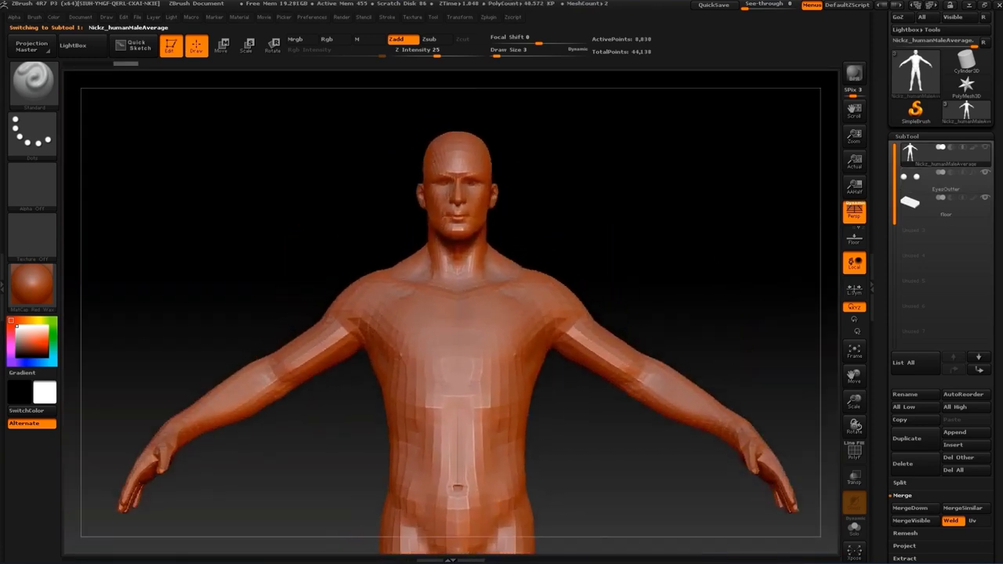
{"action": "key", "text": "shift+f"}
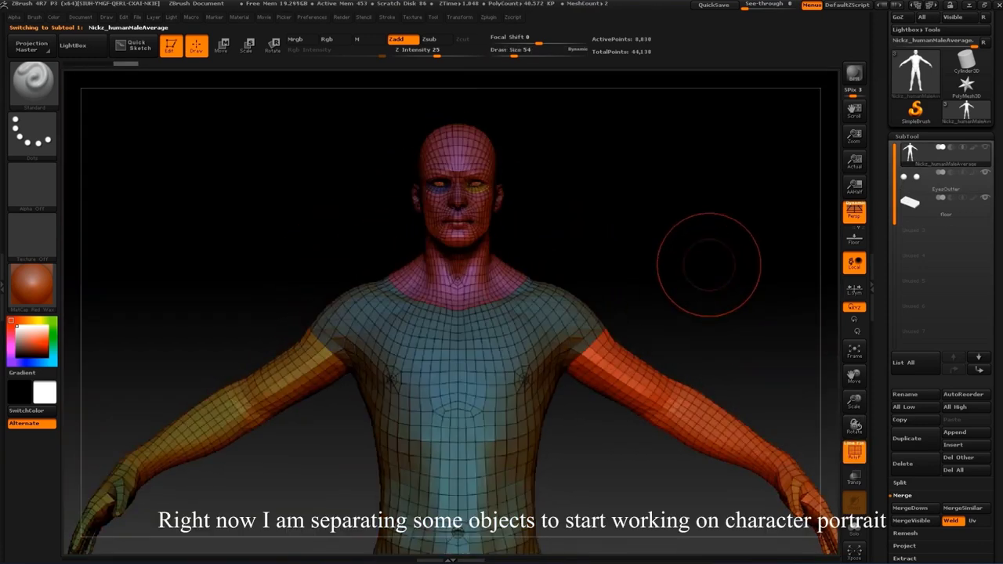
{"action": "right_click_drag", "start_coordinate": [716, 261], "coordinate": [686, 382], "text": "ctrl"}
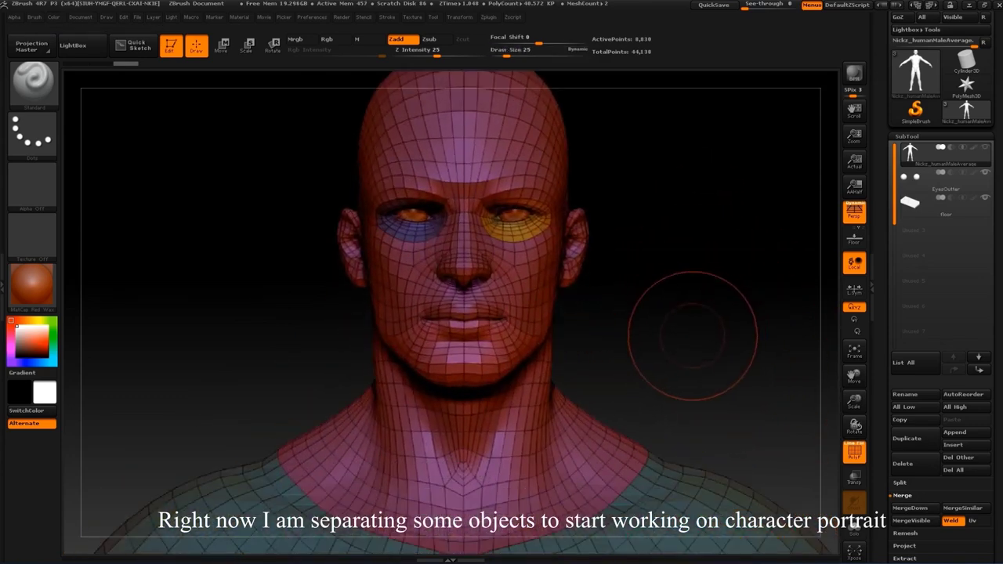
{"action": "left_click", "coordinate": [470, 358], "text": "ctrl+shift"}
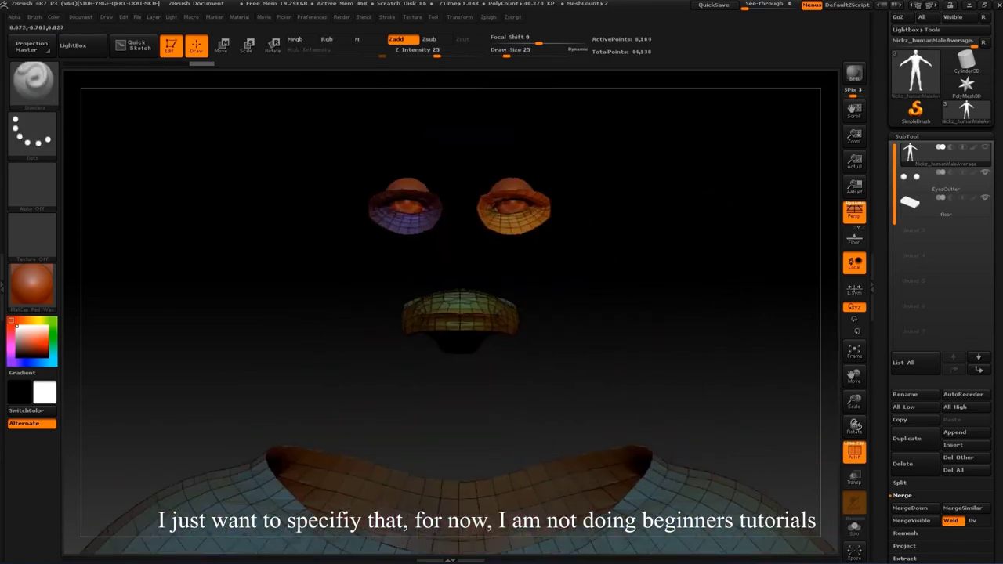
{"action": "right_click_drag", "start_coordinate": [557, 418], "coordinate": [600, 325], "text": "ctrl"}
{"action": "left_click_drag", "start_coordinate": [679, 302], "coordinate": [284, 269], "text": "ctrl+alt+shift"}
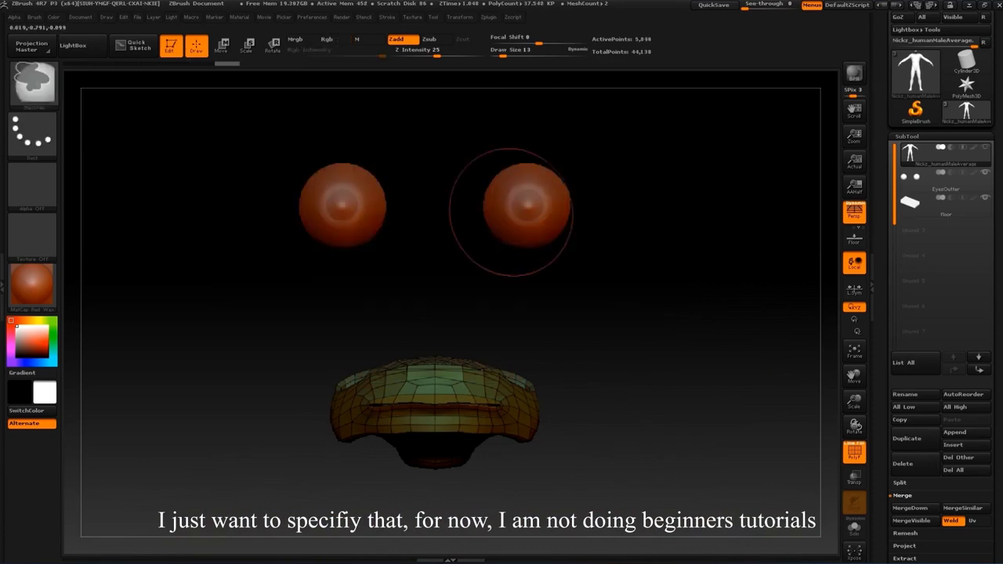
{"action": "left_click", "coordinate": [743, 309], "text": "ctrl+shift"}
{"action": "left_click_drag", "start_coordinate": [744, 309], "coordinate": [791, 297]}
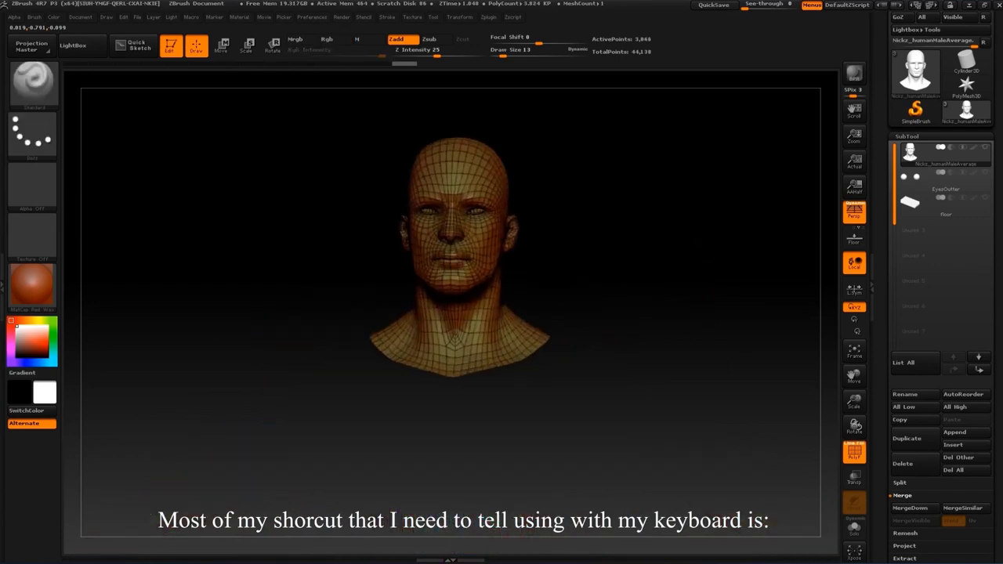
{"action": "left_click_drag", "start_coordinate": [692, 340], "coordinate": [596, 368]}
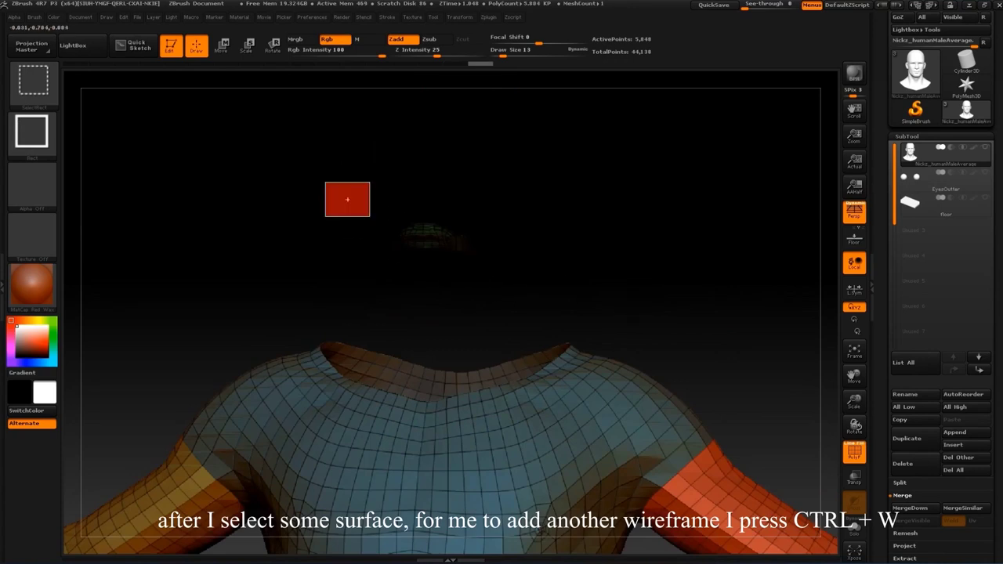
Hide the body to isolate the head, then unhide everything again
{"action": "left_click_drag", "start_coordinate": [370, 216], "coordinate": [372, 217], "text": "ctrl+shift"}
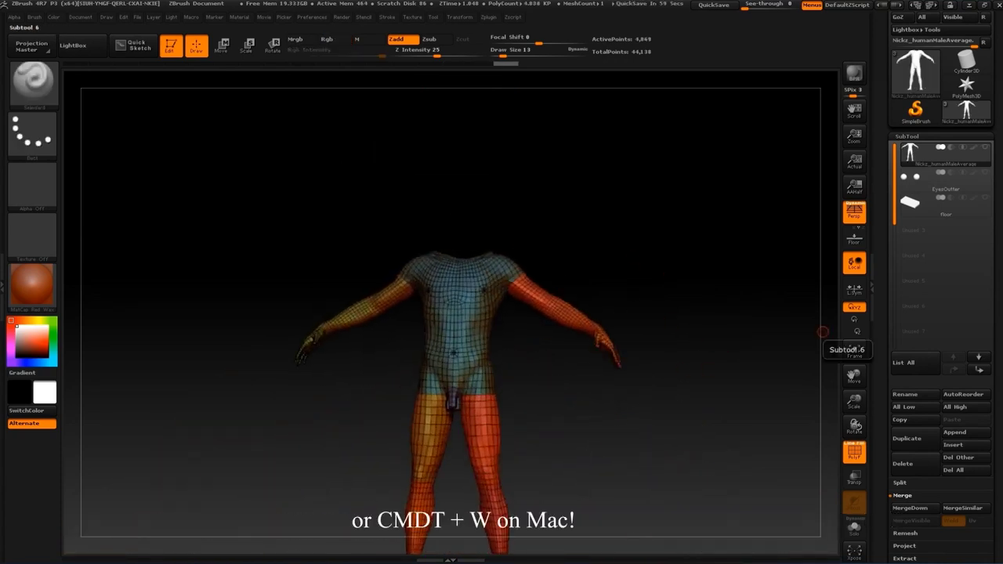
{"action": "left_click_drag", "start_coordinate": [258, 237], "coordinate": [661, 481], "text": "ctrl+shift"}
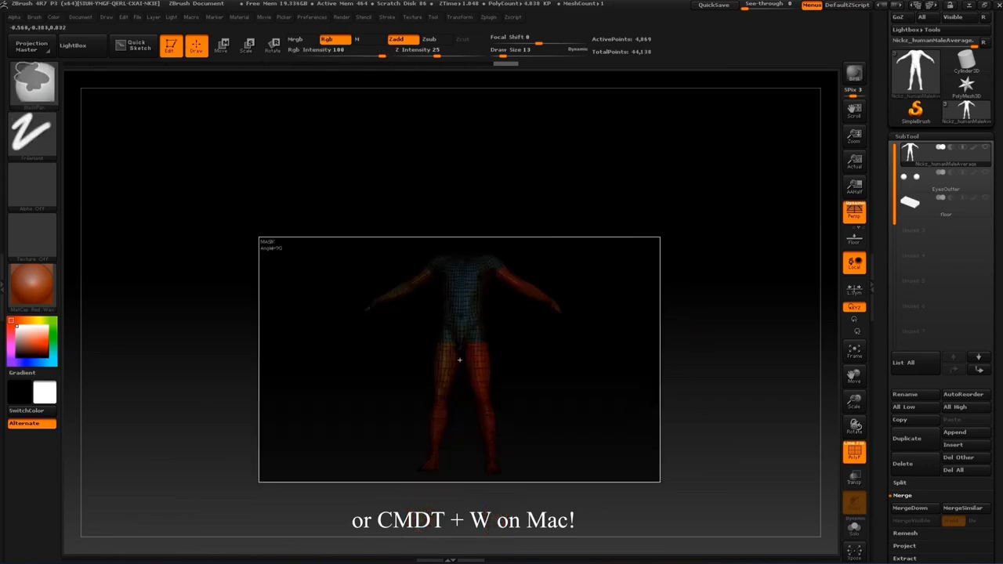
{"action": "key", "text": "f"}
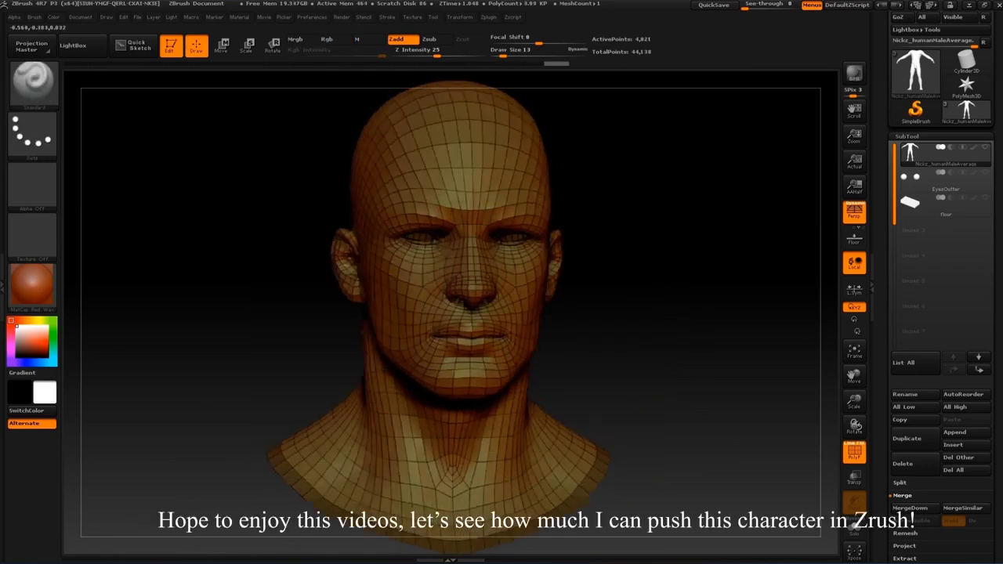
{"action": "left_click_drag", "start_coordinate": [660, 347], "coordinate": [596, 353]}
{"action": "left_click_drag", "start_coordinate": [269, 167], "coordinate": [587, 465], "text": "ctrl+shift"}
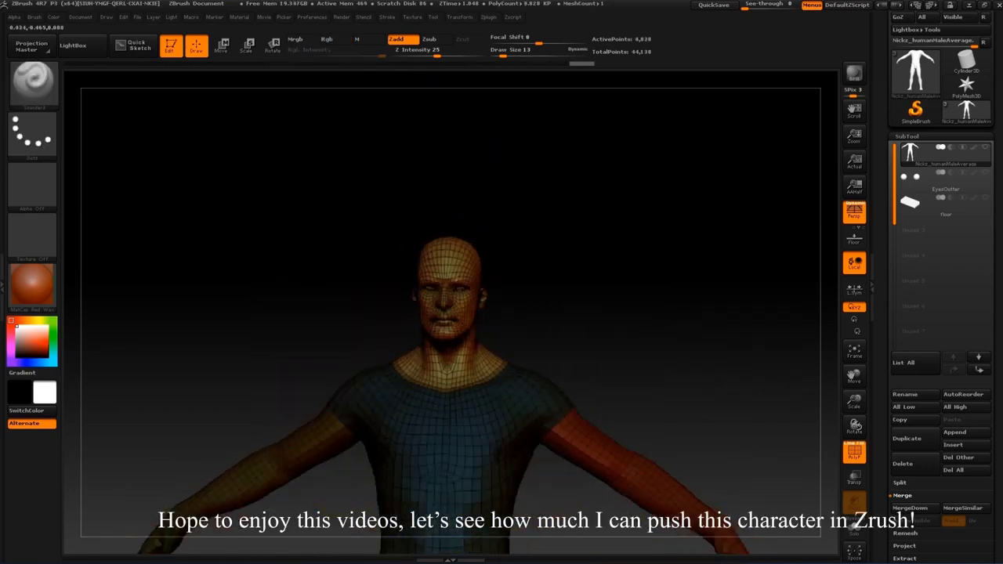
{"action": "left_click_drag", "start_coordinate": [258, 266], "coordinate": [545, 543], "text": "ctrl"}
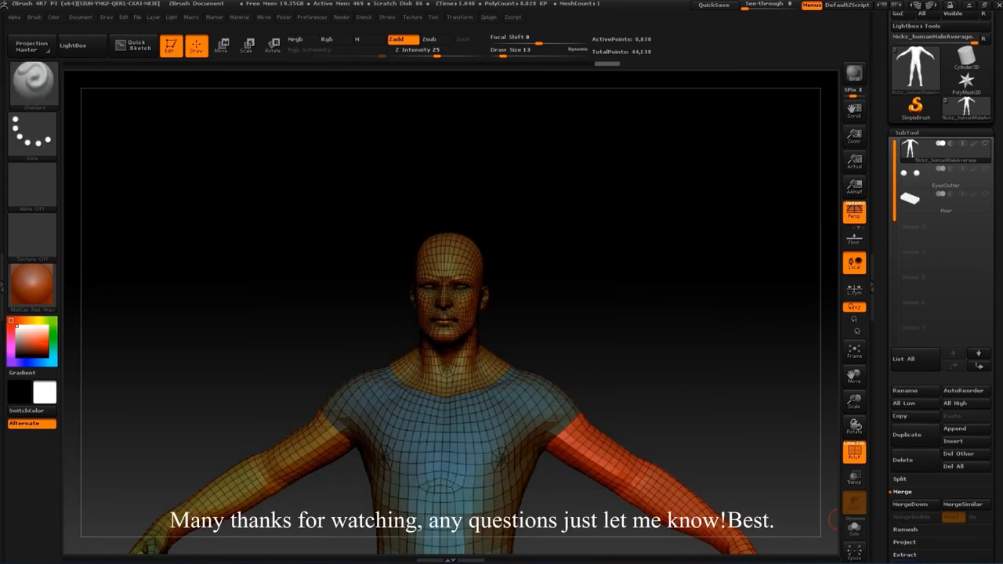
Subdivide the body once, then return to the lowest subdivision level
{"action": "left_click", "coordinate": [854, 451]}
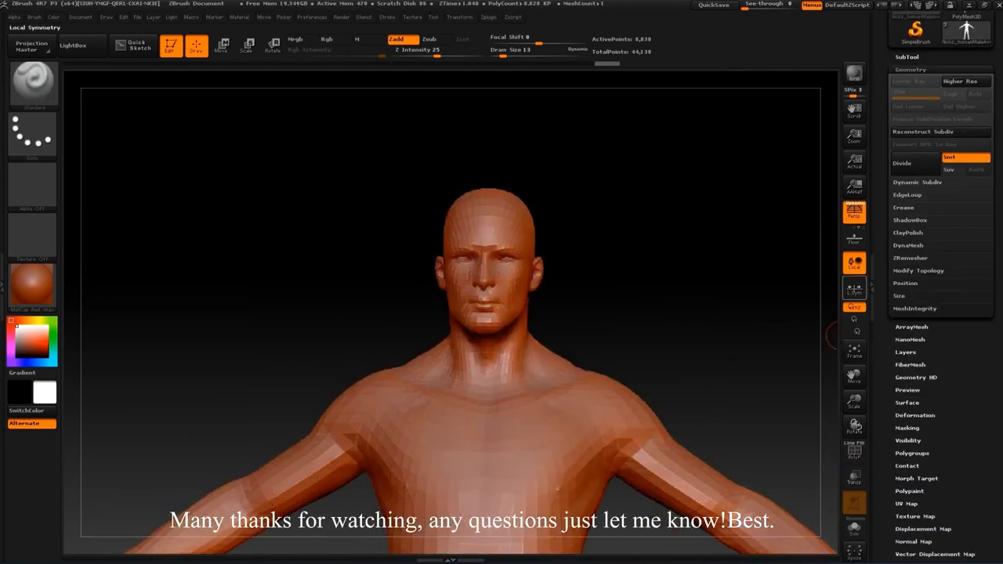
{"action": "key", "text": "ctrl+d"}
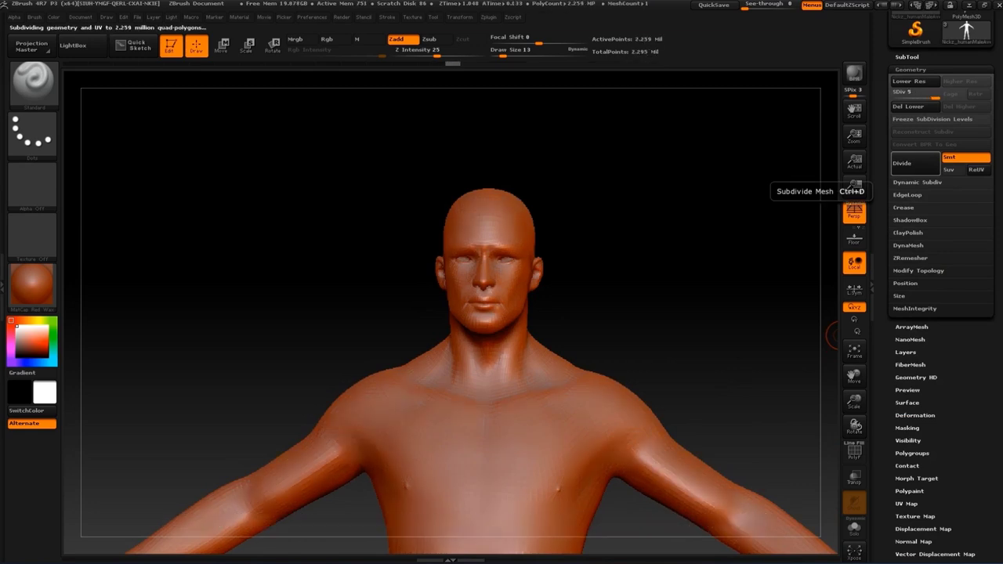
{"action": "scroll", "coordinate": [932, 117], "scroll_direction": "up", "scroll_amount": 3}
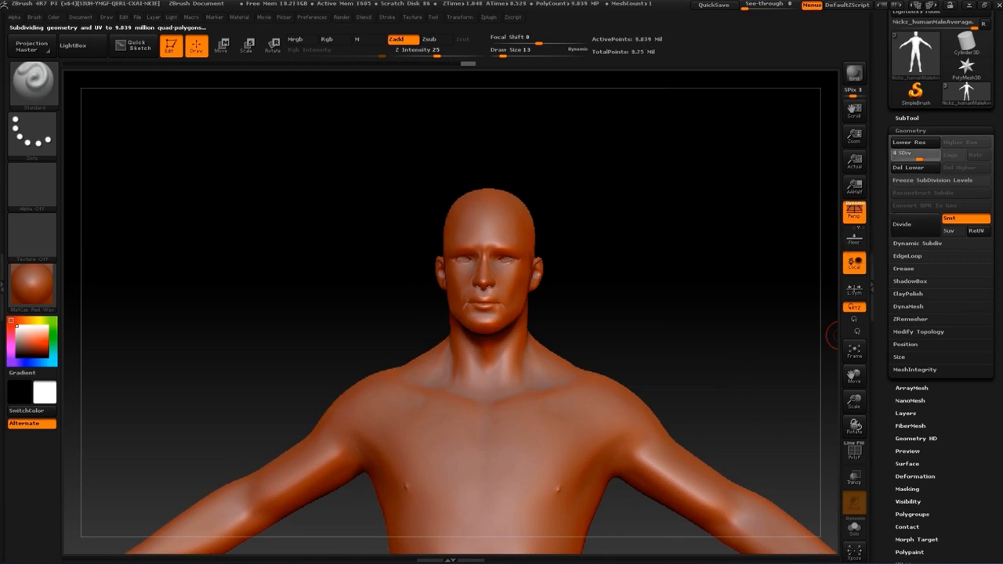
{"action": "key", "text": "shift+d"}
Re-enable the polygroup wireframe and toggle visibility between the head and body
{"action": "left_click", "coordinate": [854, 451]}
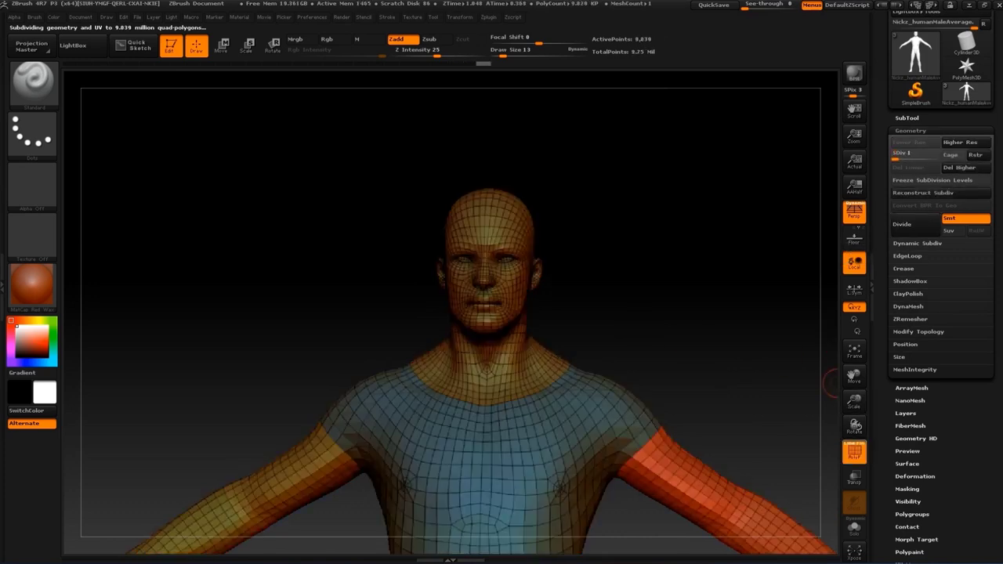
{"action": "left_click", "coordinate": [500, 358], "text": "ctrl+shift"}
{"action": "left_click", "coordinate": [660, 293], "text": "ctrl+shift"}
{"action": "left_click_drag", "start_coordinate": [432, 253], "coordinate": [433, 258], "text": "ctrl+shift"}
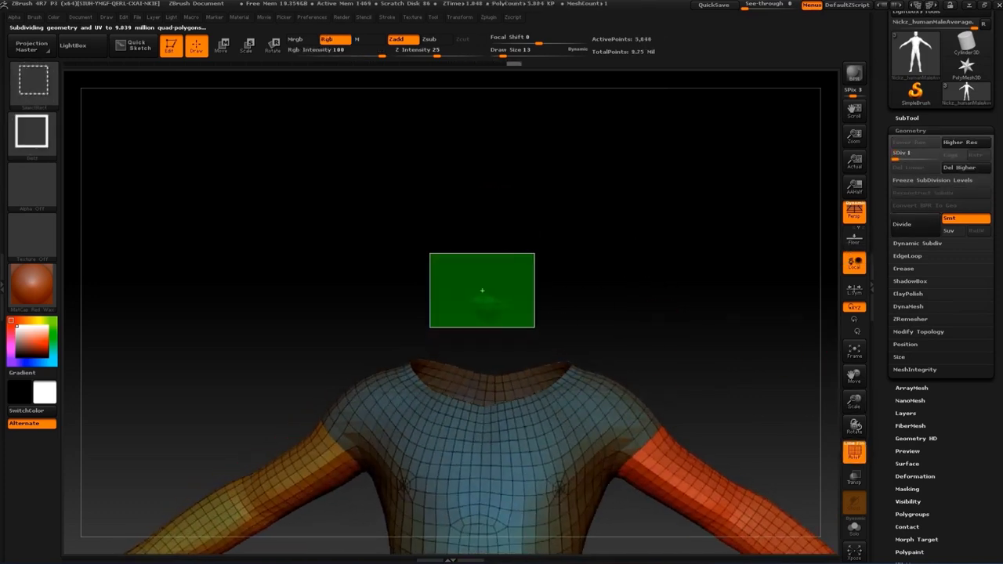
{"action": "left_click_drag", "start_coordinate": [635, 217], "coordinate": [656, 278], "text": "ctrl+shift"}
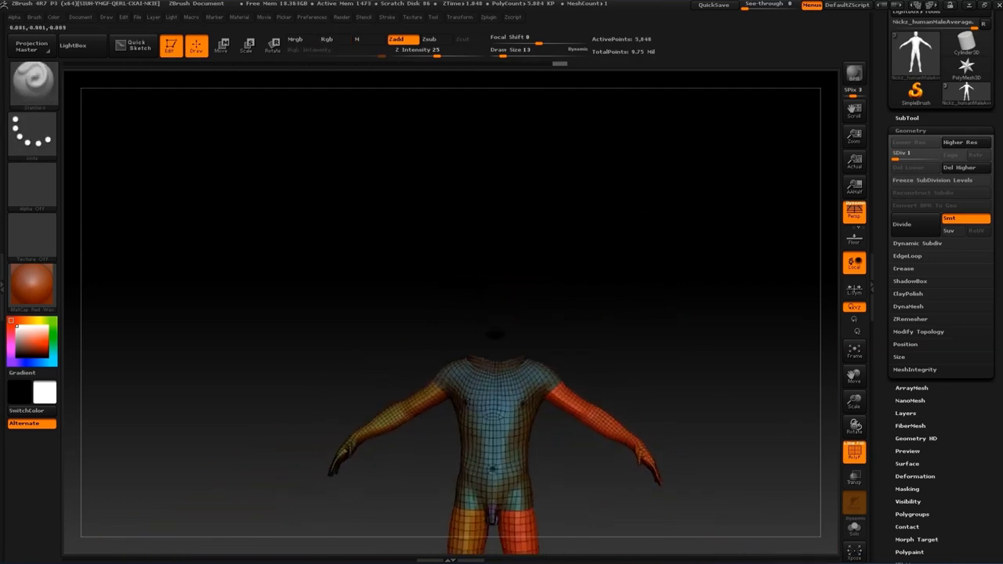
{"action": "left_click_drag", "start_coordinate": [394, 240], "coordinate": [538, 329], "text": "ctrl+alt+shift"}
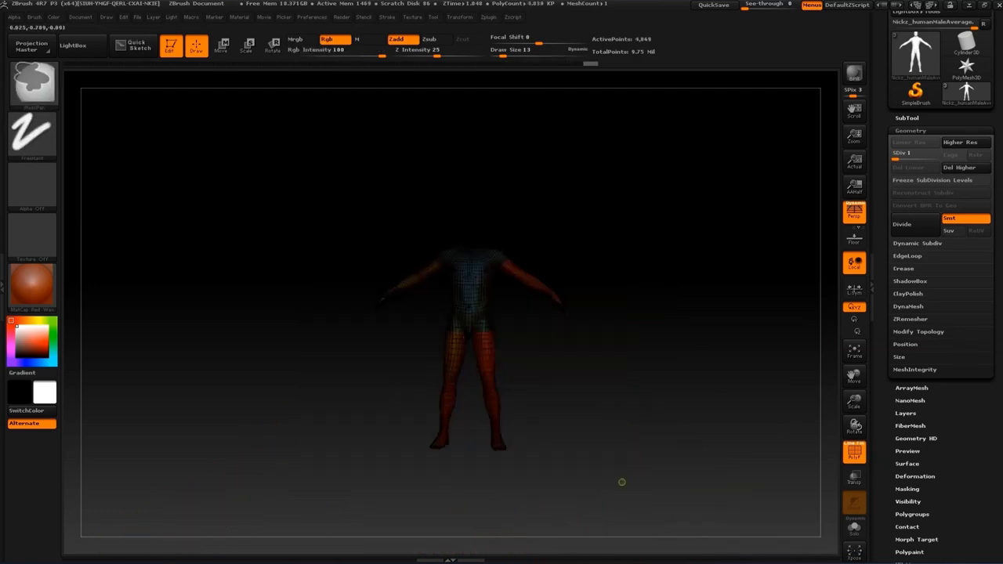
{"action": "left_click_drag", "start_coordinate": [620, 477], "coordinate": [700, 212], "text": "alt"}
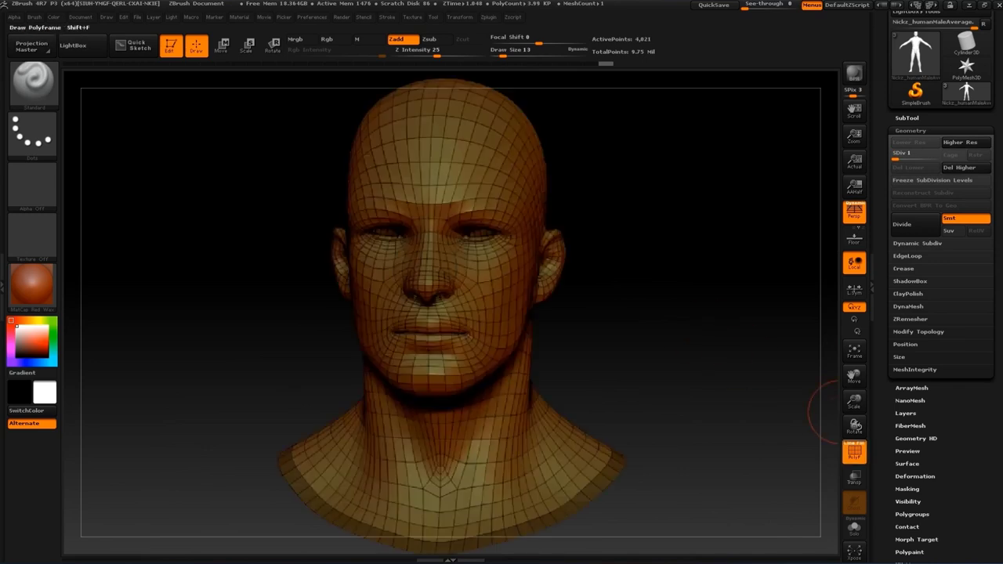
Isolate the head without wireframe and apply the white SkinShade material
{"action": "left_click", "coordinate": [854, 451]}
{"action": "key", "text": "f"}
{"action": "left_click_drag", "start_coordinate": [688, 506], "coordinate": [195, 392], "text": "ctrl+shift"}
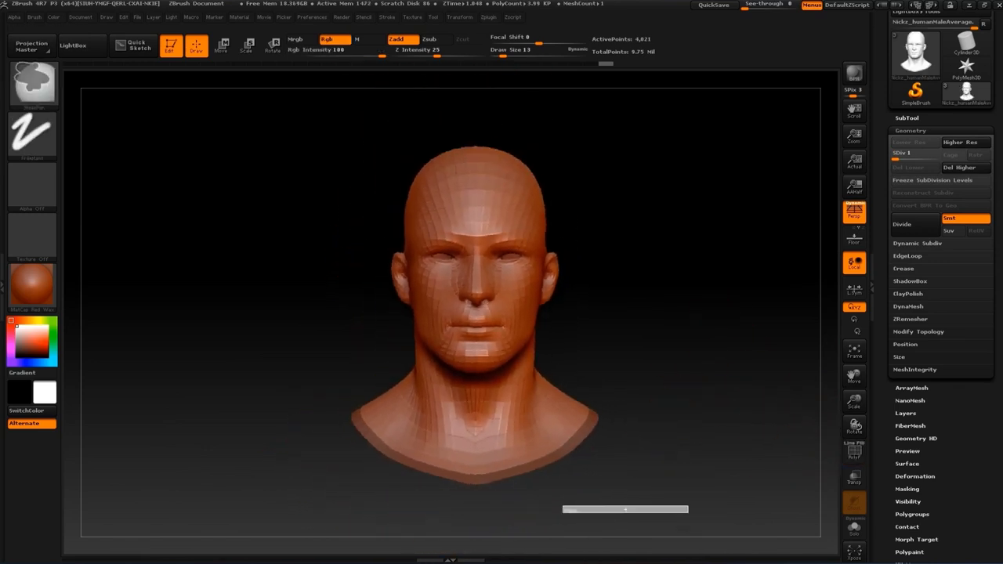
{"action": "left_click_drag", "start_coordinate": [657, 294], "coordinate": [654, 313], "text": "alt"}
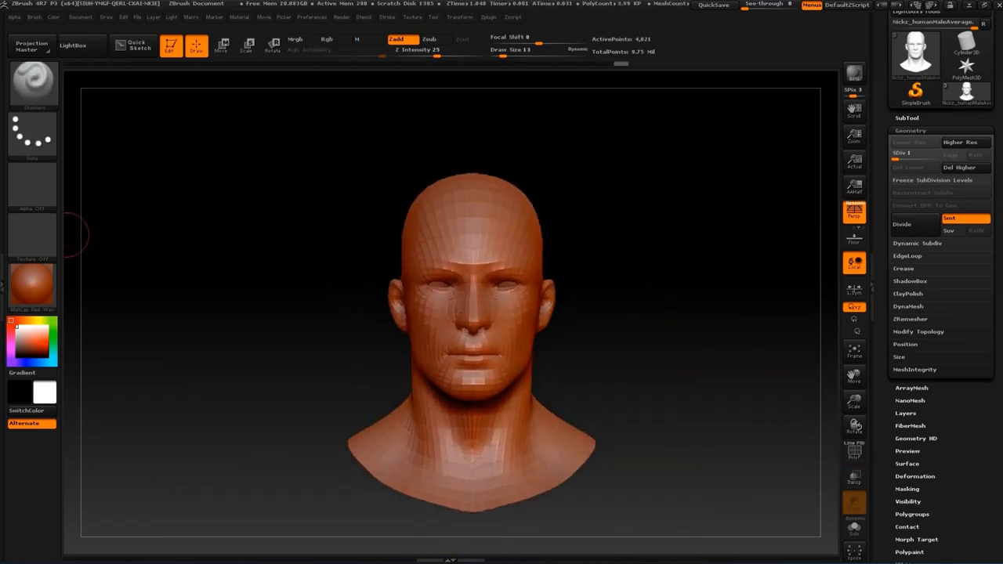
{"action": "left_click_drag", "start_coordinate": [74, 233], "coordinate": [482, 268], "text": "alt"}
{"action": "mouse_move", "coordinate": [770, 209]}
{"action": "left_mouse_down"}
{"action": "mouse_move", "coordinate": [744, 251]}
{"action": "mouse_move", "coordinate": [264, 269]}
{"action": "left_mouse_up"}
{"action": "left_click", "coordinate": [33, 287]}
{"action": "left_click", "coordinate": [183, 293]}
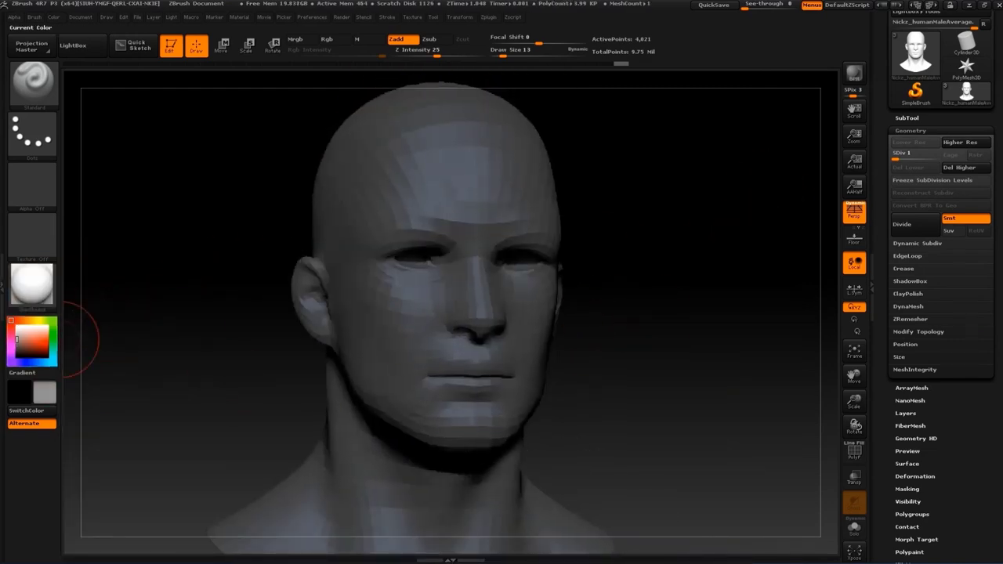
Pull both ears outward from the skull with the Move brush at size 14
{"action": "left_click_drag", "start_coordinate": [157, 329], "coordinate": [705, 321], "text": "alt"}
{"action": "key", "text": "b"}
{"action": "key", "text": "m"}
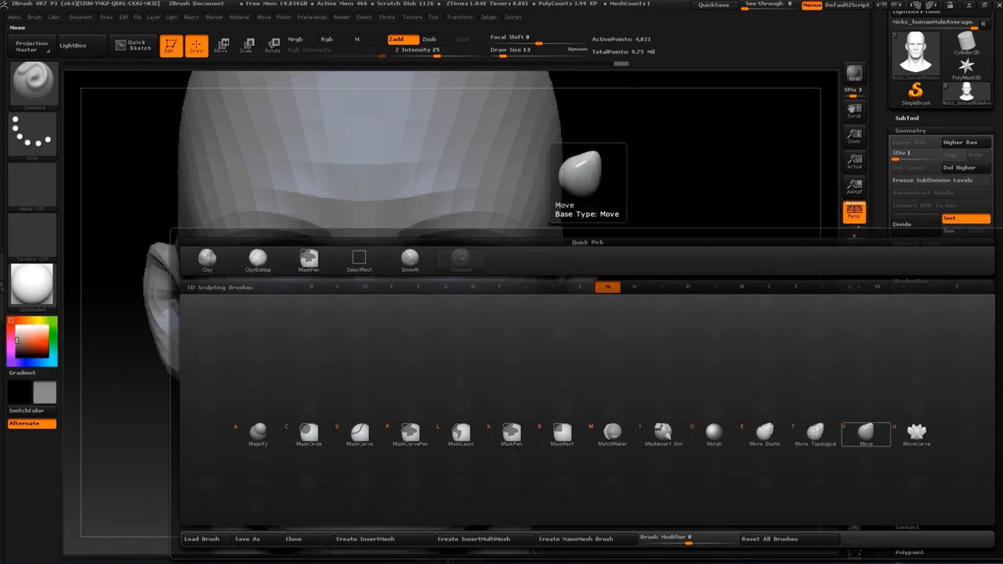
{"action": "key", "text": "v"}
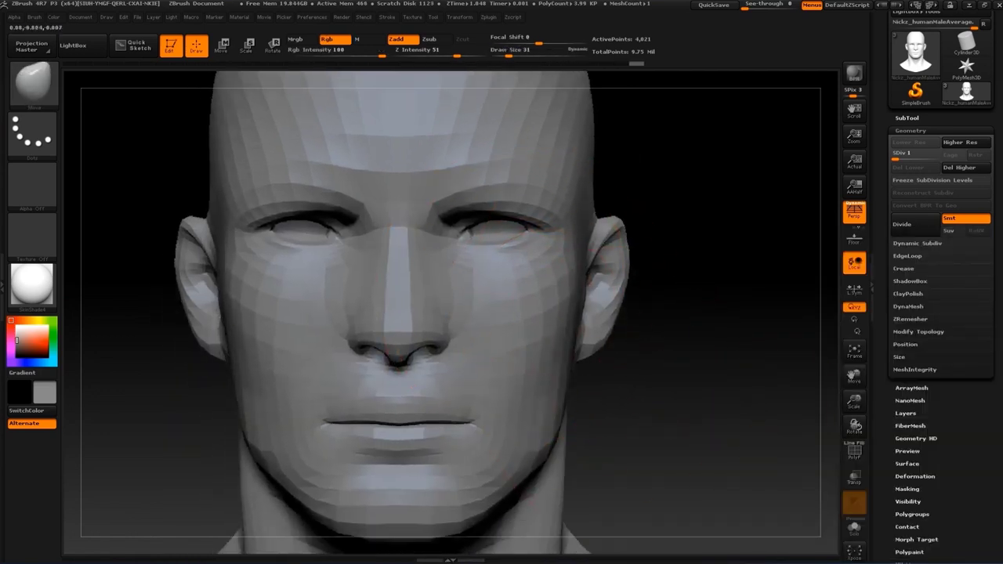
{"action": "right_click_drag", "start_coordinate": [529, 439], "coordinate": [549, 412], "text": "alt"}
{"action": "right_click_drag", "start_coordinate": [638, 339], "coordinate": [603, 382], "text": "alt"}
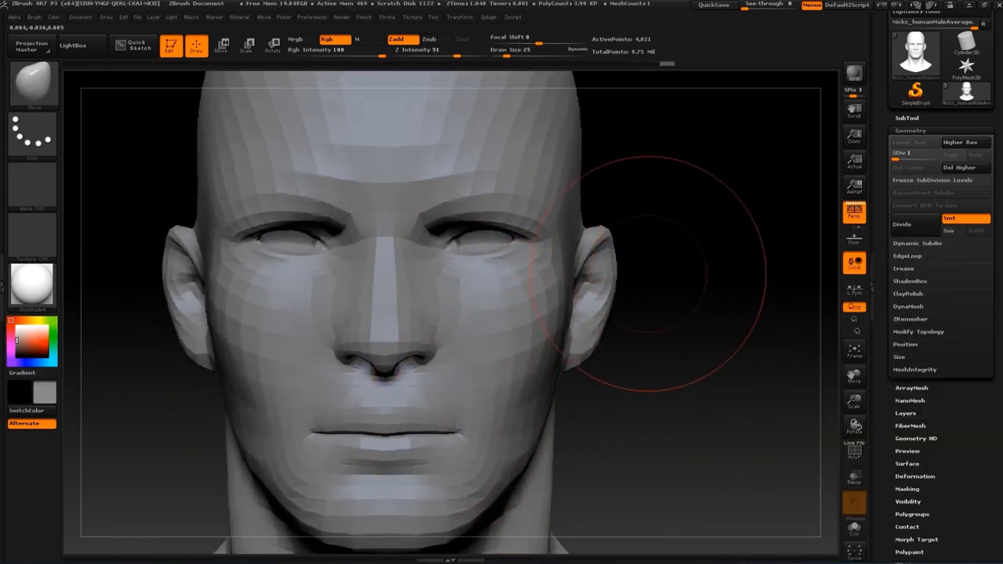
{"action": "left_click_drag", "start_coordinate": [648, 274], "coordinate": [662, 273]}
{"action": "key", "text": "s"}
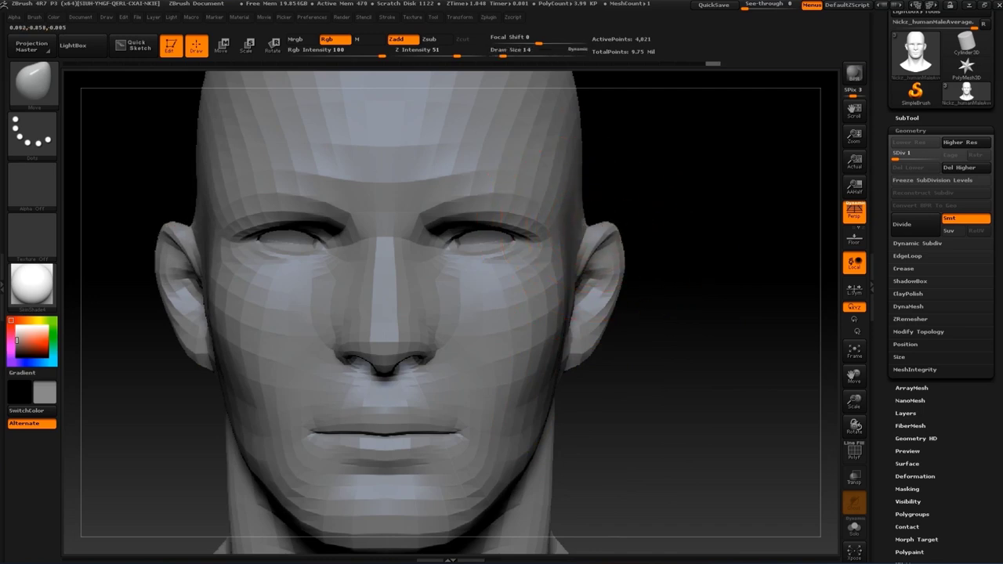
{"action": "right_click_drag", "start_coordinate": [627, 259], "coordinate": [437, 247]}
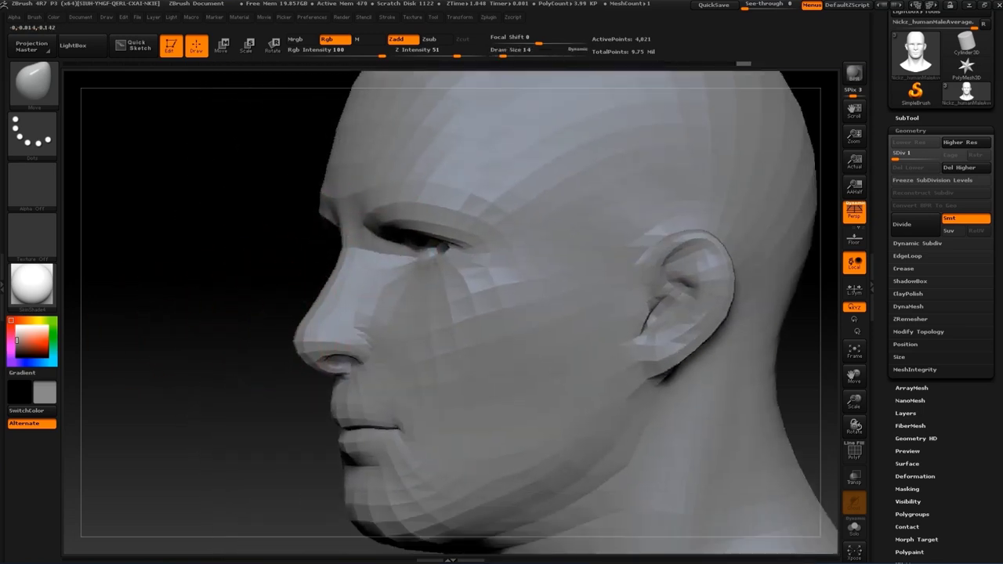
Subdivide the head to level 2 and set the brush size to 20
{"action": "key", "text": "shift+d"}
{"action": "right_click_drag", "start_coordinate": [256, 361], "coordinate": [419, 309]}
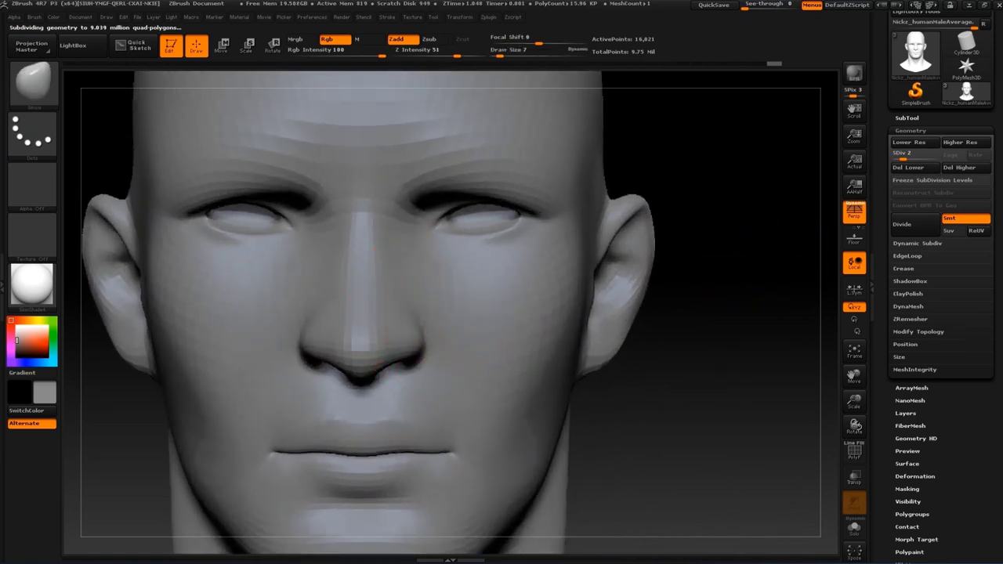
{"action": "key", "text": "s"}
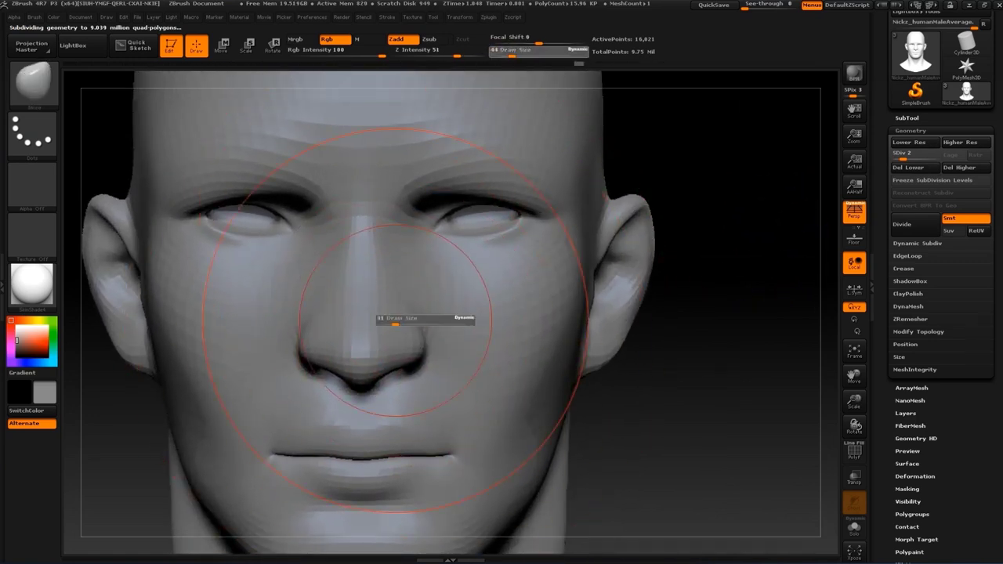
{"action": "right_click_drag", "start_coordinate": [389, 208], "coordinate": [390, 310], "text": "alt"}
{"action": "key", "text": "s"}
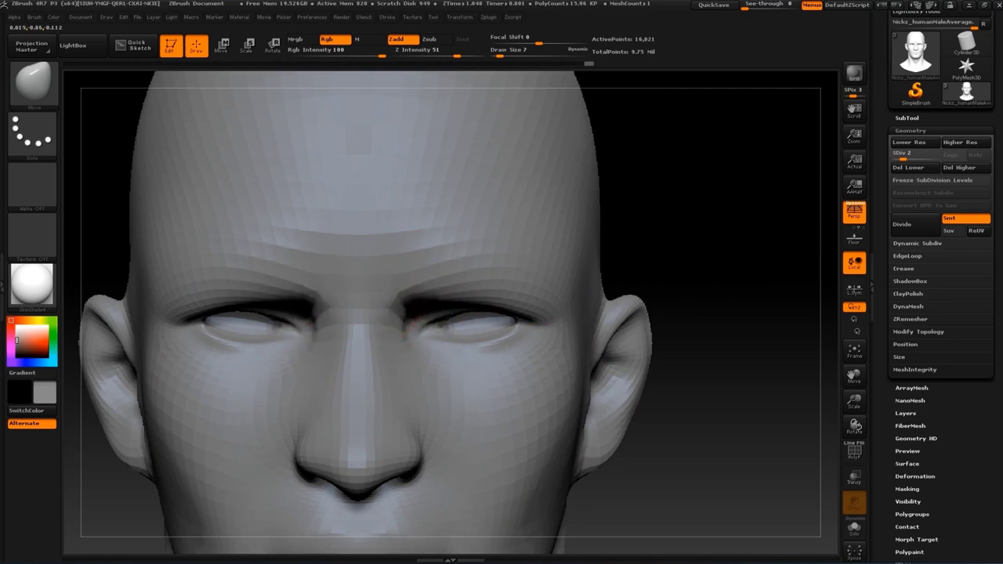
{"action": "mouse_move", "coordinate": [463, 296]}
{"action": "left_mouse_down"}
{"action": "mouse_move", "coordinate": [499, 283]}
{"action": "mouse_move", "coordinate": [517, 314]}
{"action": "mouse_move", "coordinate": [477, 321]}
{"action": "left_mouse_up"}
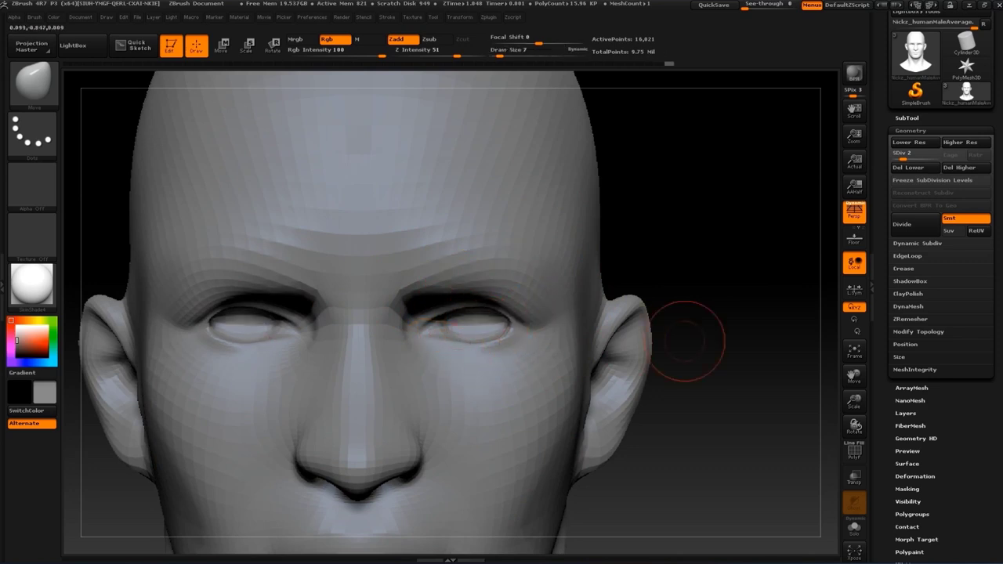
Carve the nasolabial folds with Dam_Standard and smooth them
{"action": "key", "text": "f"}
{"action": "key", "text": "b"}
{"action": "left_click", "coordinate": [577, 259]}
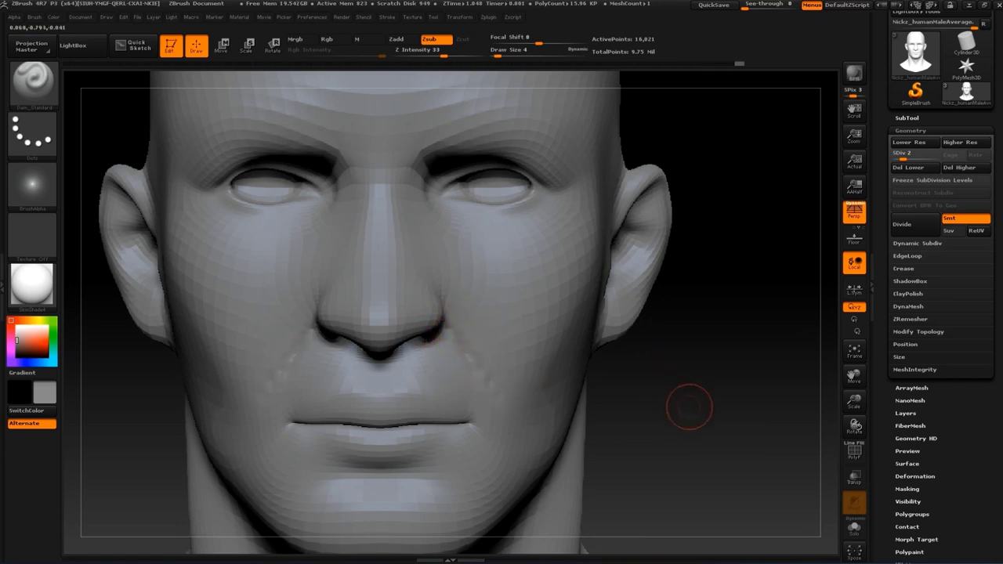
{"action": "left_click_drag", "start_coordinate": [689, 407], "coordinate": [690, 371], "text": "alt"}
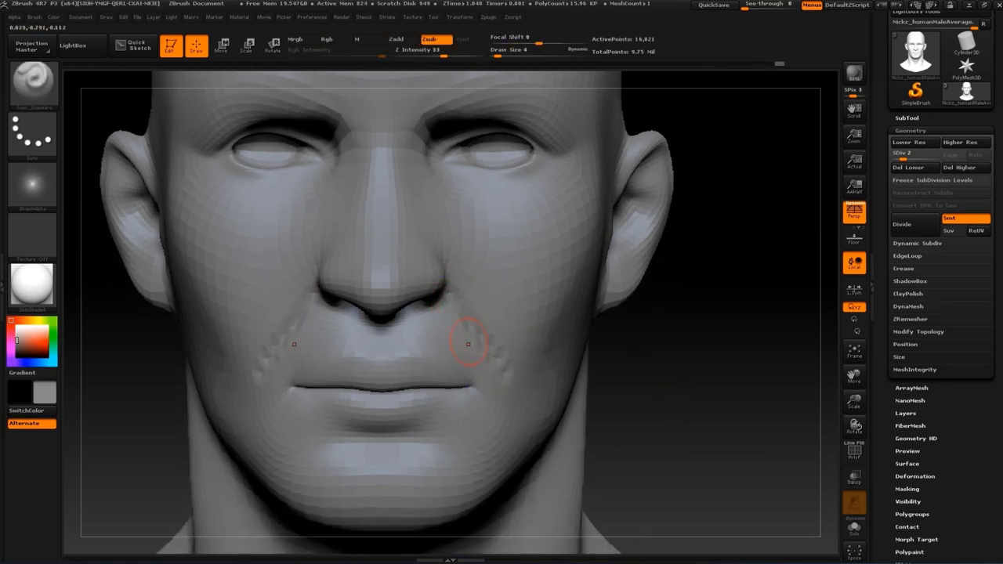
{"action": "right_click_drag", "start_coordinate": [468, 343], "coordinate": [473, 380]}
{"action": "key", "text": "shift"}
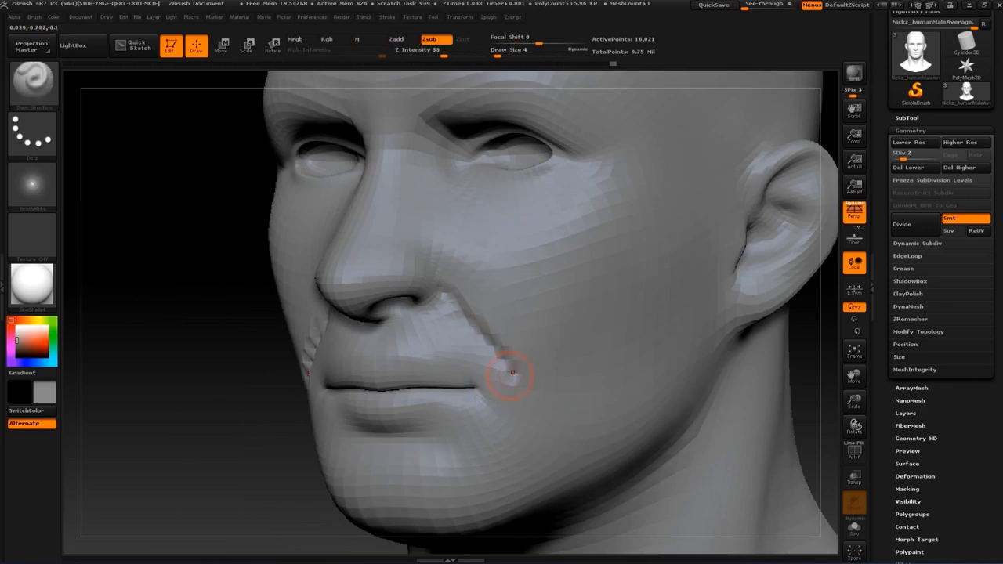
Refine the folds from several angles with the Standard brush at size 22
{"action": "key", "text": "b"}
{"action": "left_click", "coordinate": [152, 421]}
{"action": "mouse_move", "coordinate": [152, 421]}
{"action": "left_mouse_down"}
{"action": "mouse_move", "coordinate": [623, 376]}
{"action": "mouse_move", "coordinate": [599, 359]}
{"action": "left_mouse_up"}
{"action": "key", "text": "s"}
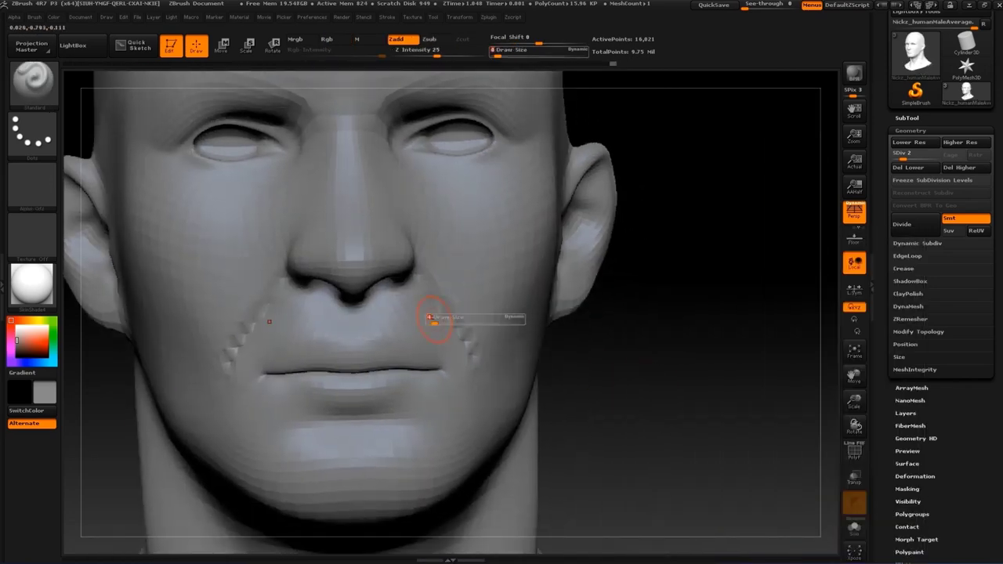
{"action": "mouse_move", "coordinate": [647, 417]}
{"action": "left_mouse_down"}
{"action": "mouse_move", "coordinate": [638, 358]}
{"action": "mouse_move", "coordinate": [517, 317]}
{"action": "left_mouse_up"}
{"action": "left_click_drag", "start_coordinate": [697, 380], "coordinate": [695, 357], "text": "alt"}
{"action": "key", "text": "s"}
{"action": "left_click_drag", "start_coordinate": [452, 376], "coordinate": [467, 377]}
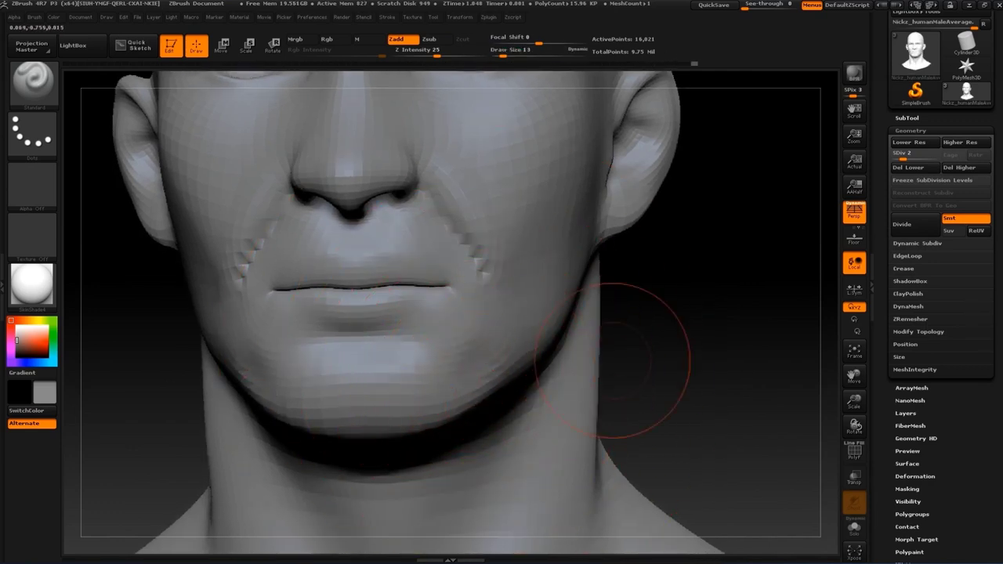
{"action": "mouse_move", "coordinate": [612, 361]}
{"action": "left_mouse_down"}
{"action": "mouse_move", "coordinate": [420, 447]}
{"action": "mouse_move", "coordinate": [590, 295]}
{"action": "mouse_move", "coordinate": [517, 313]}
{"action": "mouse_move", "coordinate": [519, 305]}
{"action": "left_mouse_up"}
{"action": "key", "text": "s"}
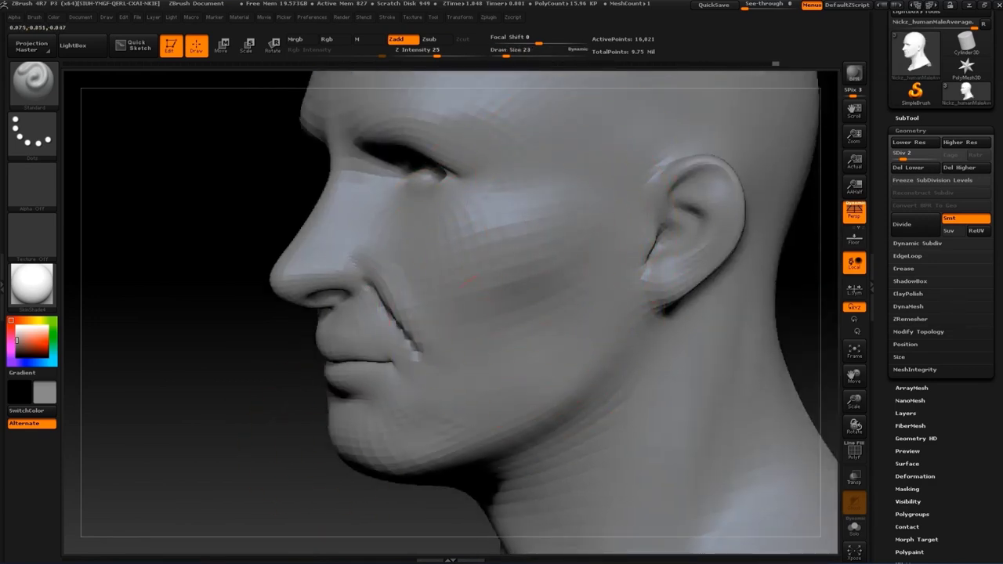
{"action": "left_click_drag", "start_coordinate": [235, 353], "coordinate": [672, 336]}
Select the Move brush at size 20 and frame the whole head
{"action": "key", "text": "b"}
{"action": "key", "text": "m"}
{"action": "key", "text": "v"}
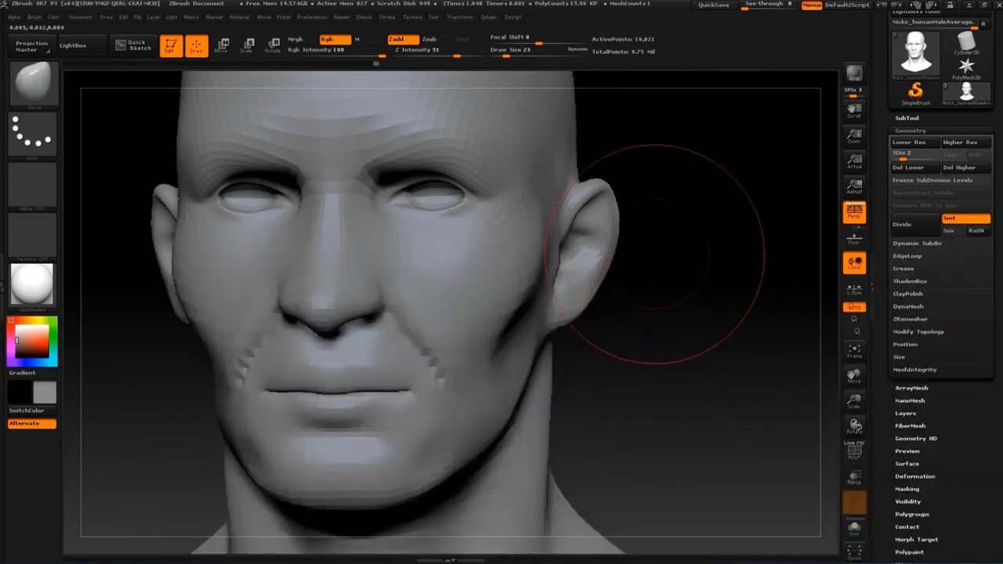
{"action": "key", "text": "s"}
{"action": "left_click_drag", "start_coordinate": [654, 254], "coordinate": [536, 283]}
{"action": "key", "text": "b"}
{"action": "key", "text": "m"}
{"action": "key", "text": "v"}
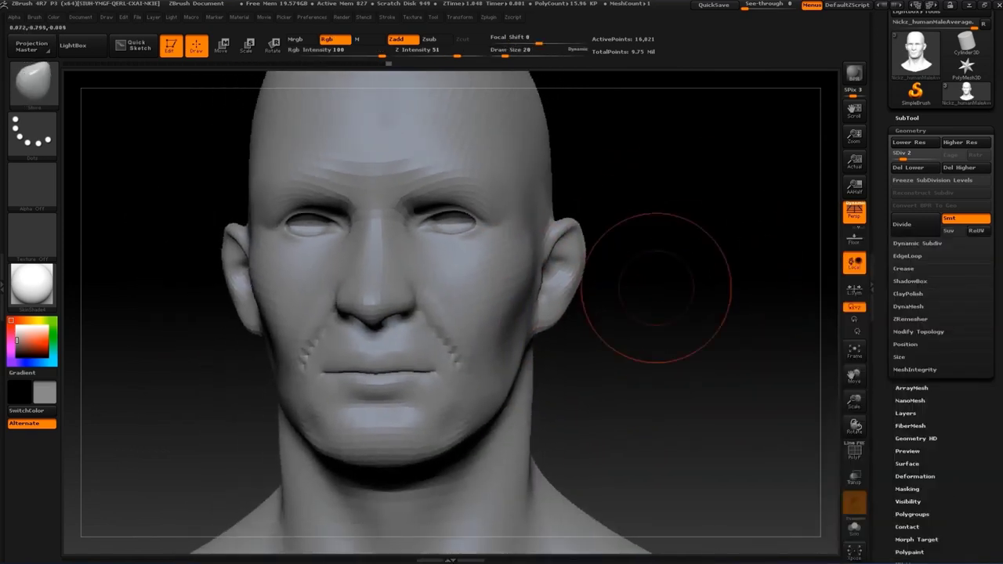
{"action": "left_click_drag", "start_coordinate": [626, 303], "coordinate": [627, 235], "text": "alt"}
{"action": "left_click_drag", "start_coordinate": [627, 298], "coordinate": [596, 313]}
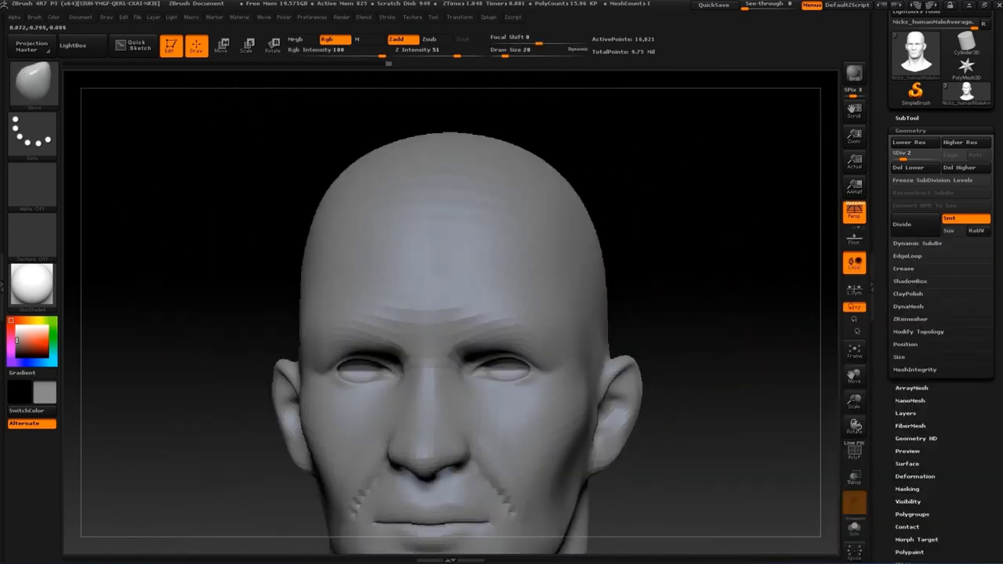
Reshape the head forms with the Move brush at sizes 27, 29 and 22
{"action": "key", "text": "s"}
{"action": "left_click_drag", "start_coordinate": [549, 291], "coordinate": [564, 290]}
{"action": "left_click_drag", "start_coordinate": [604, 227], "coordinate": [591, 312], "text": "alt"}
{"action": "key", "text": "s"}
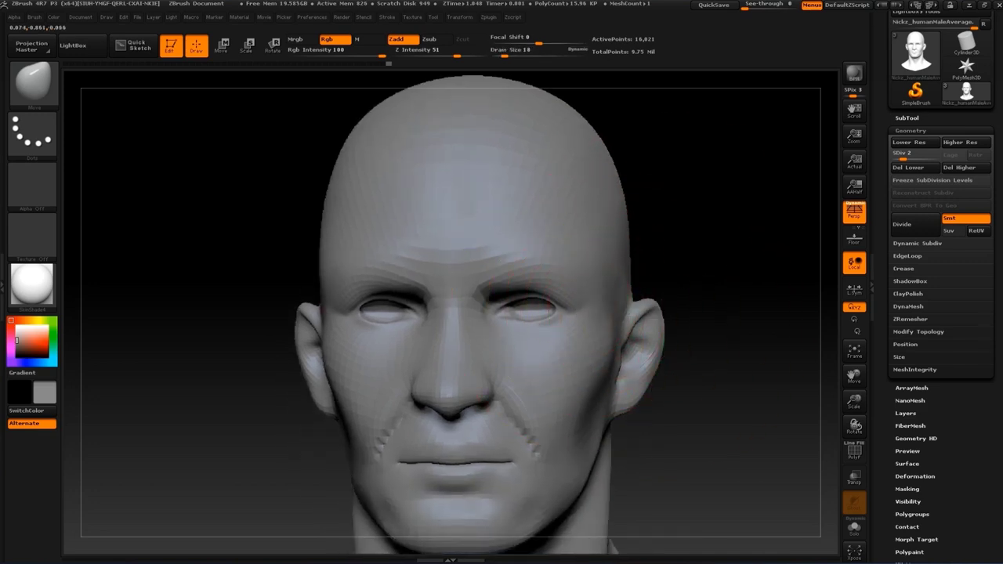
{"action": "mouse_move", "coordinate": [683, 227]}
{"action": "left_mouse_down", "text": "alt"}
{"action": "mouse_move", "coordinate": [683, 270]}
{"action": "mouse_move", "coordinate": [611, 250]}
{"action": "mouse_move", "coordinate": [620, 233]}
{"action": "left_mouse_up", "text": "alt"}
{"action": "key", "text": "s"}
{"action": "key", "text": "s"}
{"action": "left_click_drag", "start_coordinate": [622, 273], "coordinate": [604, 273]}
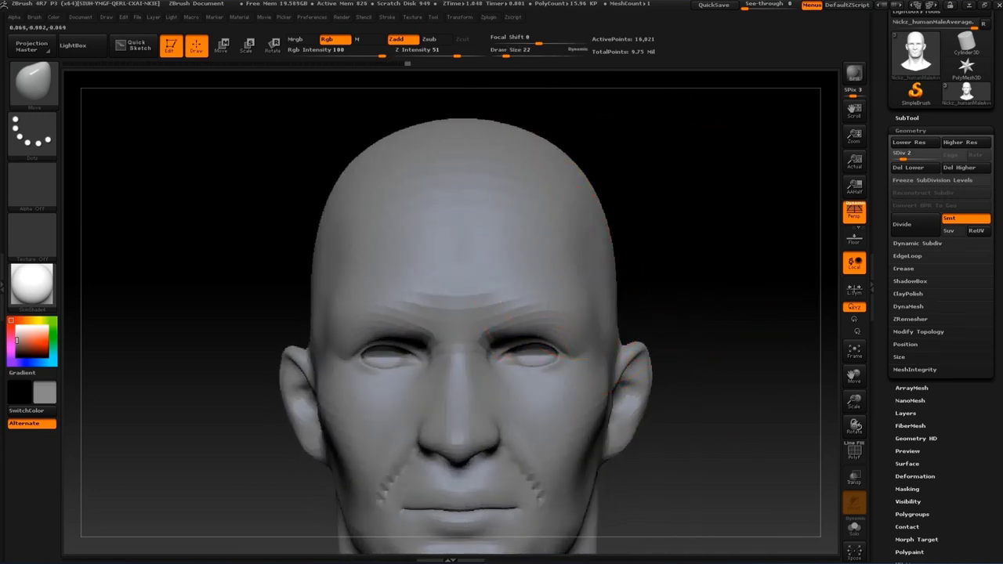
{"action": "mouse_move", "coordinate": [671, 369]}
{"action": "left_mouse_down", "text": "alt"}
{"action": "mouse_move", "coordinate": [671, 415]}
{"action": "mouse_move", "coordinate": [672, 368]}
{"action": "left_mouse_up", "text": "alt"}
Refine the ear with the Inflate brush at size 13
{"action": "key", "text": "s"}
{"action": "mouse_move", "coordinate": [596, 329]}
{"action": "left_mouse_down"}
{"action": "mouse_move", "coordinate": [584, 329]}
{"action": "mouse_move", "coordinate": [634, 326]}
{"action": "left_mouse_up"}
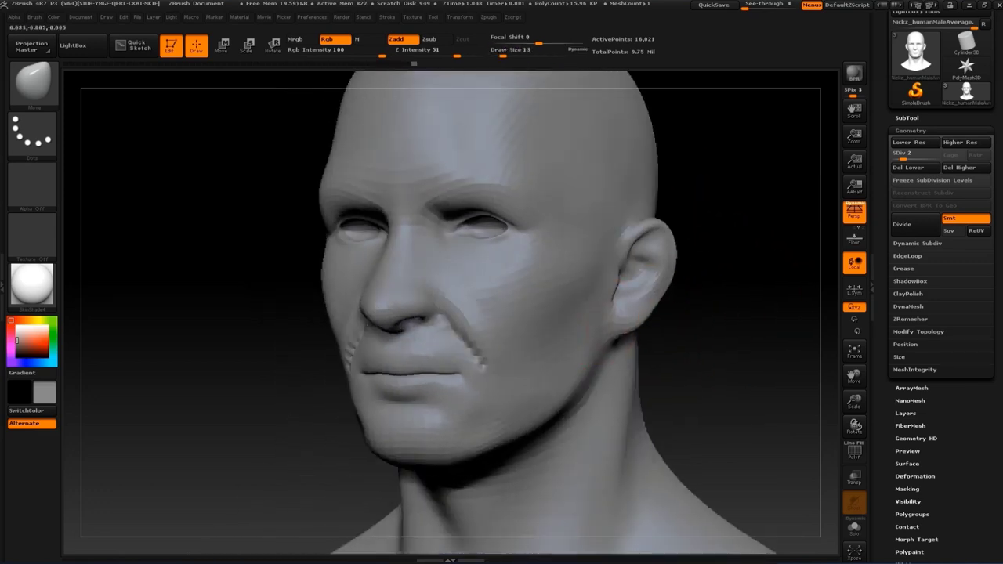
{"action": "left_click_drag", "start_coordinate": [703, 325], "coordinate": [546, 339]}
{"action": "mouse_move", "coordinate": [596, 297]}
{"action": "left_mouse_down"}
{"action": "mouse_move", "coordinate": [671, 279]}
{"action": "mouse_move", "coordinate": [666, 235]}
{"action": "left_mouse_up"}
{"action": "key", "text": "b"}
{"action": "key", "text": "i"}
{"action": "key", "text": "n"}
{"action": "left_click_drag", "start_coordinate": [635, 347], "coordinate": [557, 208]}
{"action": "key", "text": "s"}
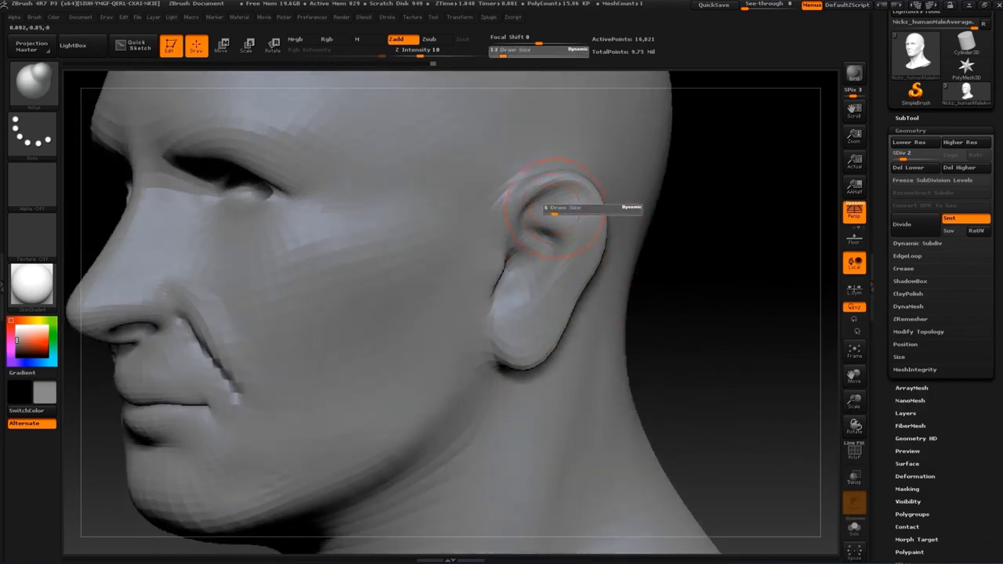
{"action": "left_click_drag", "start_coordinate": [681, 232], "coordinate": [630, 288]}
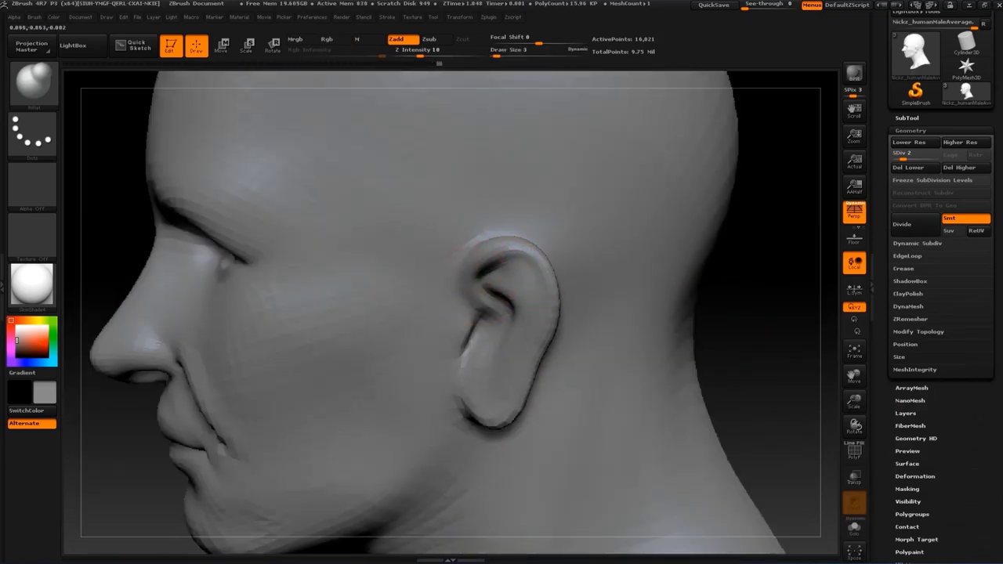
{"action": "scroll", "coordinate": [462, 423], "scroll_direction": "up", "scroll_amount": 2}
{"action": "scroll", "coordinate": [459, 426], "scroll_direction": "up", "scroll_amount": 2}
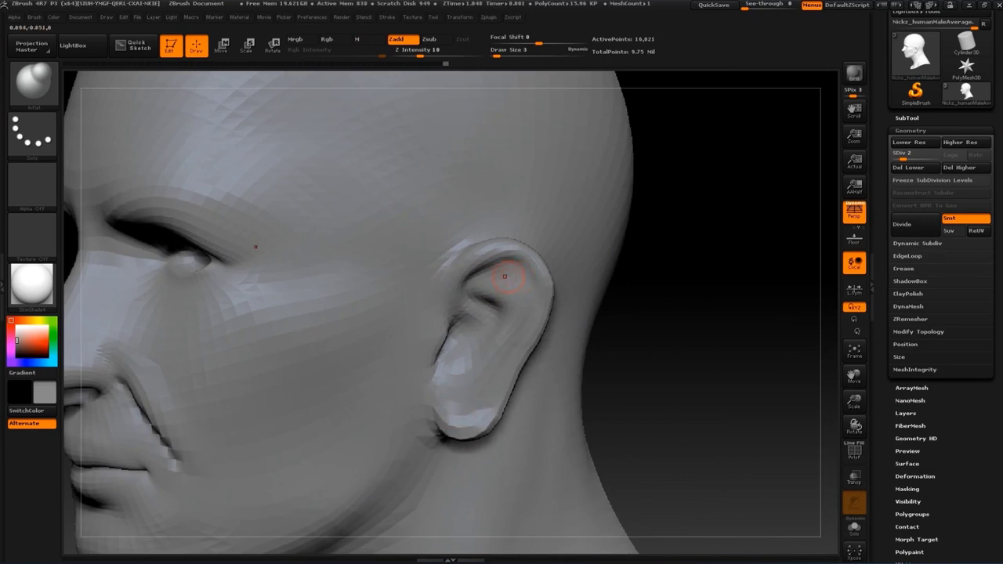
{"action": "left_click_drag", "start_coordinate": [705, 336], "coordinate": [611, 335]}
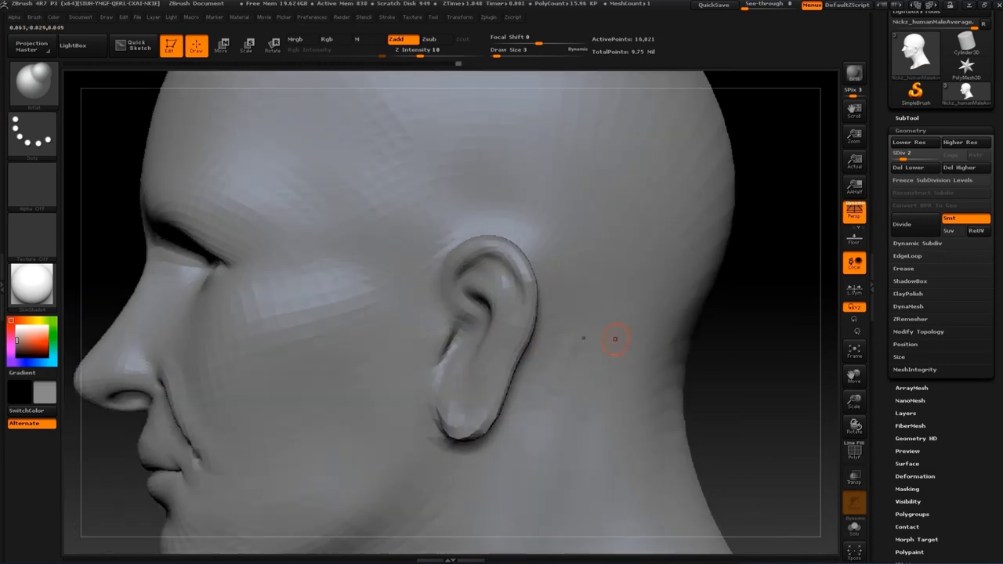
Switch to the Standard brush and view the head from the front
{"action": "key", "text": "b"}
{"action": "key", "text": "s"}
{"action": "key", "text": "t"}
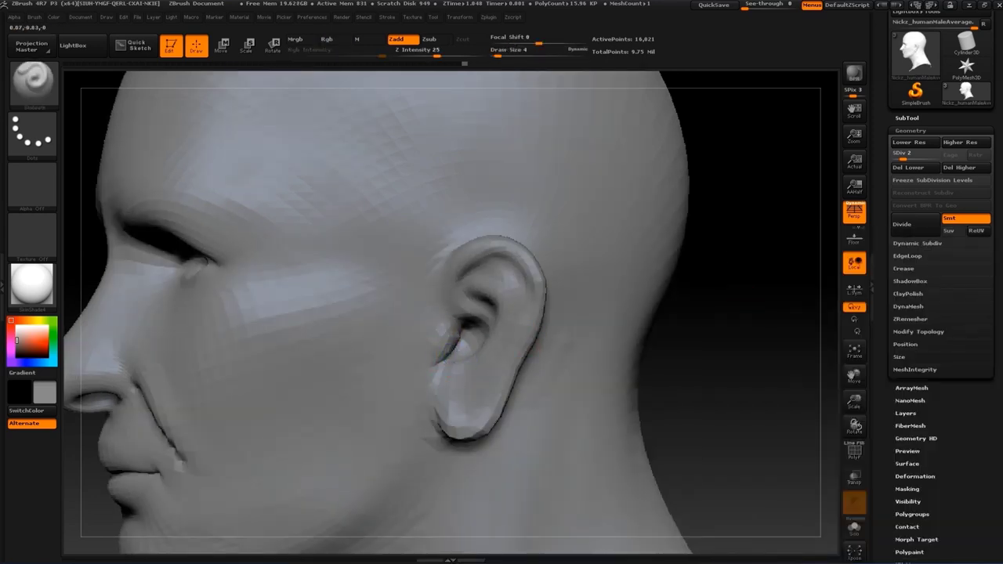
{"action": "key", "text": "f"}
{"action": "left_click_drag", "start_coordinate": [683, 287], "coordinate": [634, 332]}
Adjust the head's forms with the Move brush at size 22
{"action": "key", "text": "b"}
{"action": "key", "text": "c"}
{"action": "key", "text": "b"}
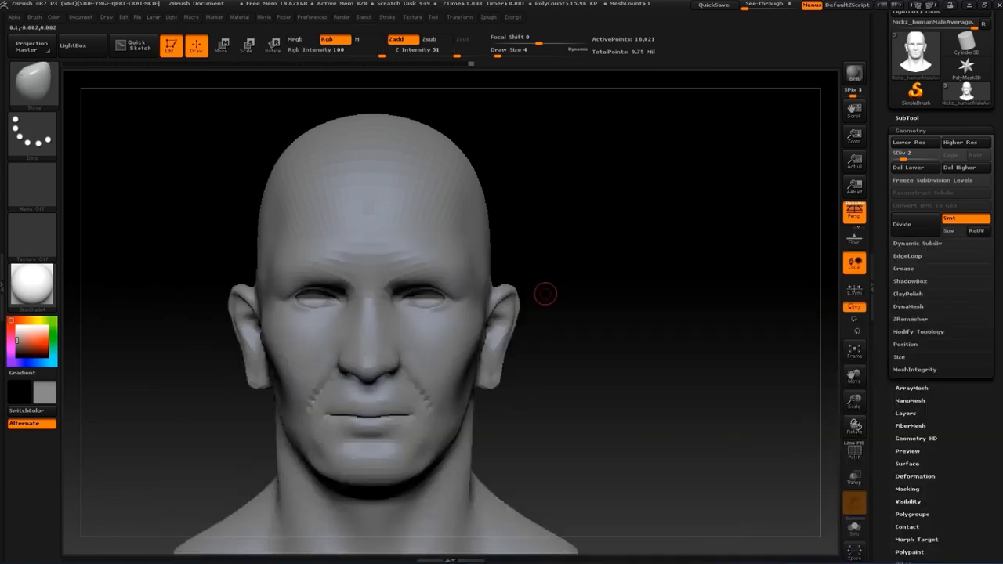
{"action": "key", "text": "s"}
{"action": "mouse_move", "coordinate": [545, 294]}
{"action": "left_mouse_down", "text": "alt"}
{"action": "mouse_move", "coordinate": [480, 420]}
{"action": "mouse_move", "coordinate": [485, 405]}
{"action": "left_mouse_up", "text": "alt"}
{"action": "key", "text": "s"}
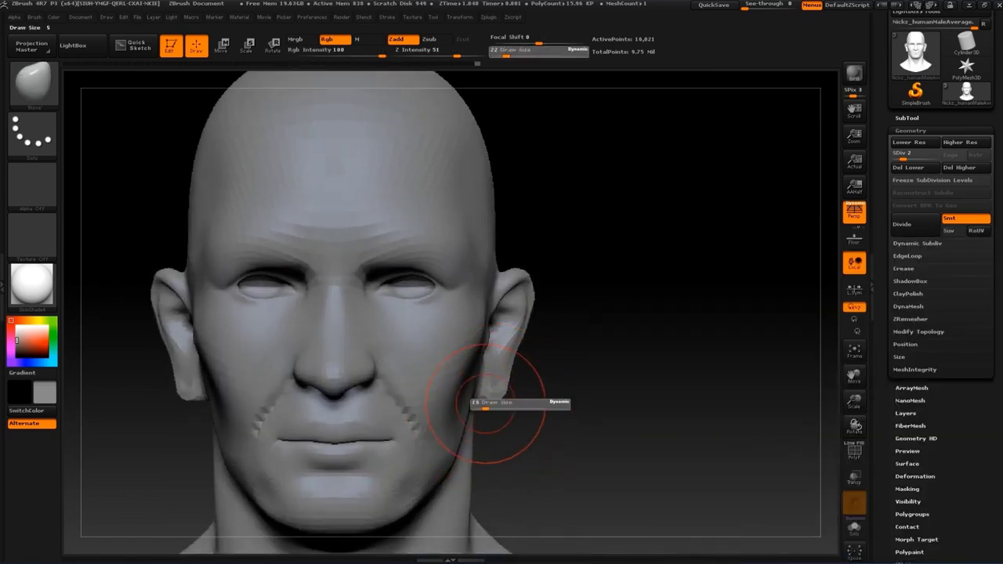
{"action": "key", "text": "s"}
{"action": "mouse_move", "coordinate": [572, 453]}
{"action": "left_mouse_down", "text": "alt"}
{"action": "mouse_move", "coordinate": [548, 380]}
{"action": "mouse_move", "coordinate": [560, 381]}
{"action": "left_mouse_up", "text": "alt"}
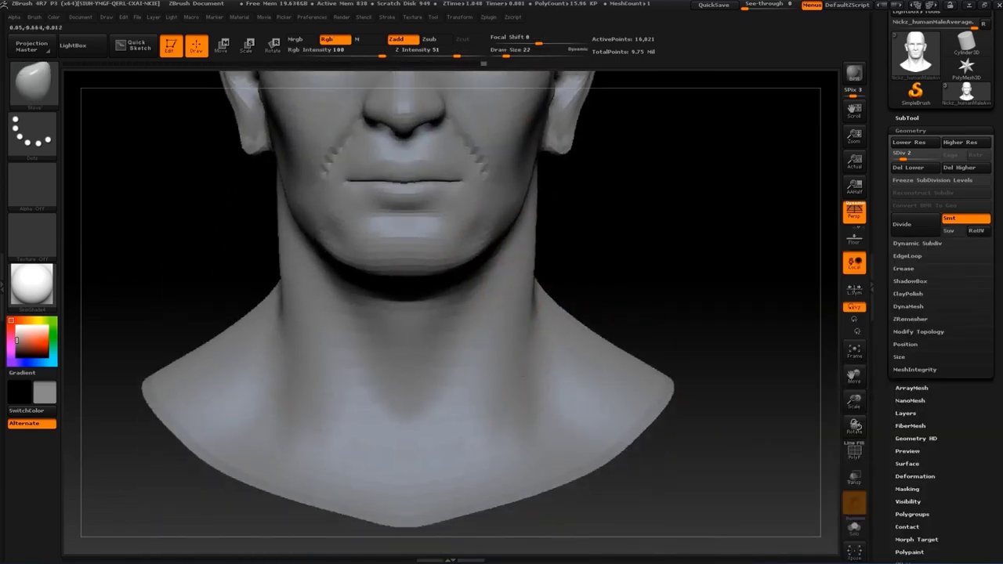
{"action": "left_click_drag", "start_coordinate": [632, 244], "coordinate": [593, 342], "text": "alt"}
Shape the ear and neck with the Move brush at sizes 17, 33 and 28
{"action": "key", "text": "s"}
{"action": "left_click_drag", "start_coordinate": [470, 361], "coordinate": [464, 360]}
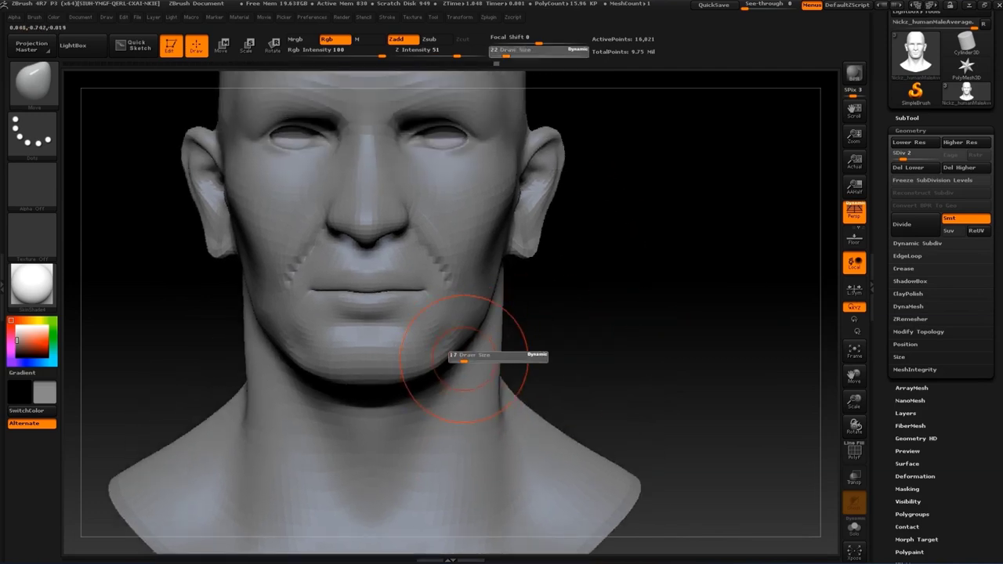
{"action": "left_click_drag", "start_coordinate": [596, 314], "coordinate": [586, 360], "text": "alt"}
{"action": "key", "text": "s"}
{"action": "left_click_drag", "start_coordinate": [502, 258], "coordinate": [517, 259]}
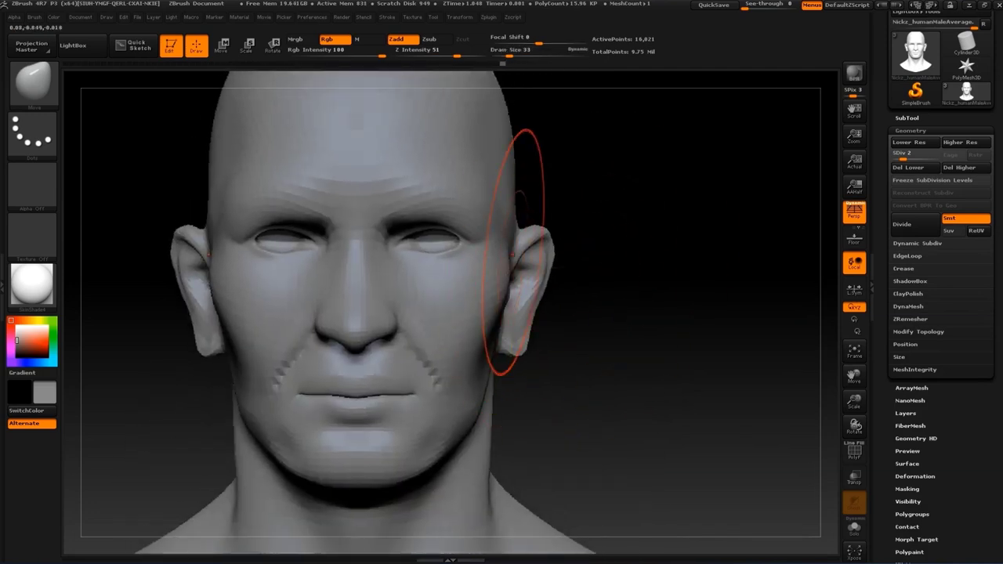
{"action": "mouse_move", "coordinate": [537, 291]}
{"action": "left_mouse_down"}
{"action": "mouse_move", "coordinate": [548, 259]}
{"action": "mouse_move", "coordinate": [530, 251]}
{"action": "left_mouse_up"}
{"action": "key", "text": "s"}
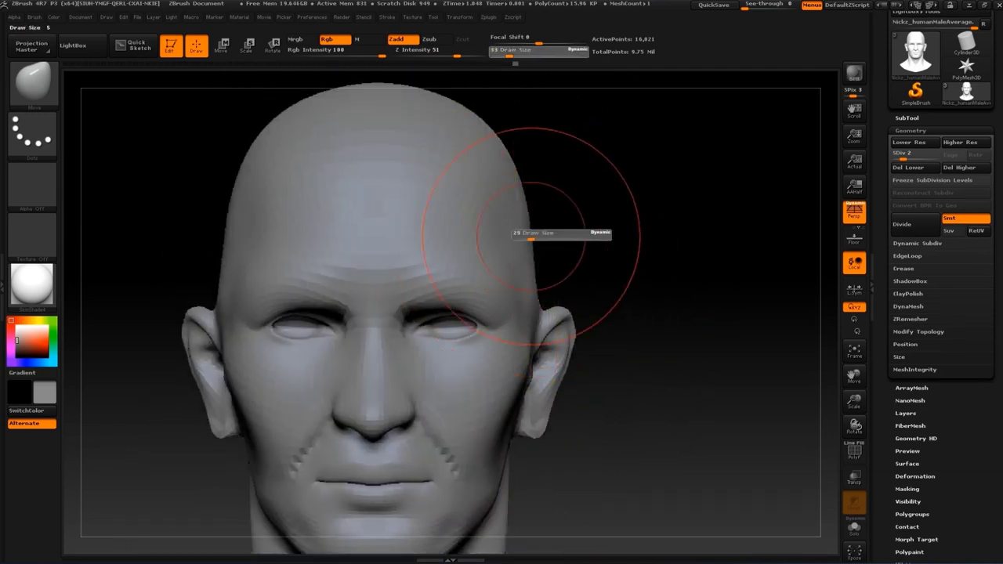
{"action": "left_click_drag", "start_coordinate": [595, 250], "coordinate": [548, 275]}
{"action": "left_click_drag", "start_coordinate": [752, 282], "coordinate": [698, 290]}
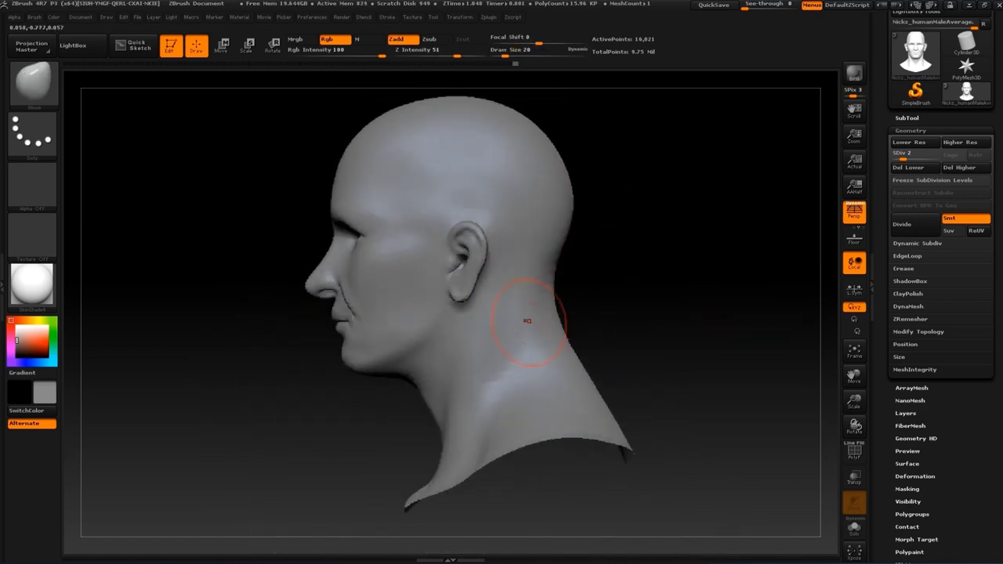
{"action": "mouse_move", "coordinate": [580, 313]}
{"action": "left_mouse_down"}
{"action": "mouse_move", "coordinate": [636, 195]}
{"action": "mouse_move", "coordinate": [562, 265]}
{"action": "left_mouse_up"}
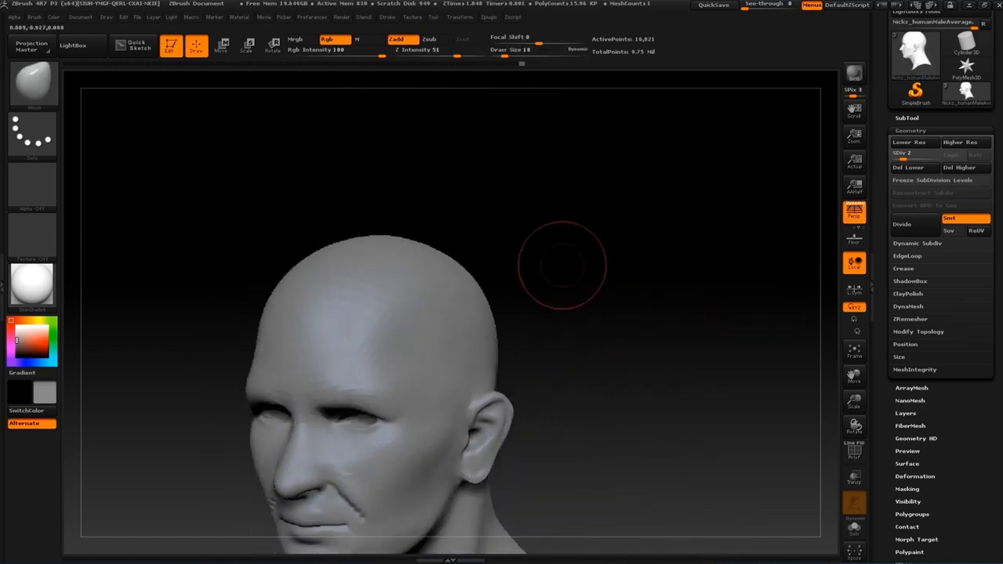
Paint a mask across the top and back of the scalp for the hair
{"action": "mouse_move", "coordinate": [423, 274]}
{"action": "left_mouse_down"}
{"action": "mouse_move", "coordinate": [297, 274]}
{"action": "mouse_move", "coordinate": [454, 306]}
{"action": "left_mouse_up"}
{"action": "left_click_drag", "start_coordinate": [577, 268], "coordinate": [541, 275]}
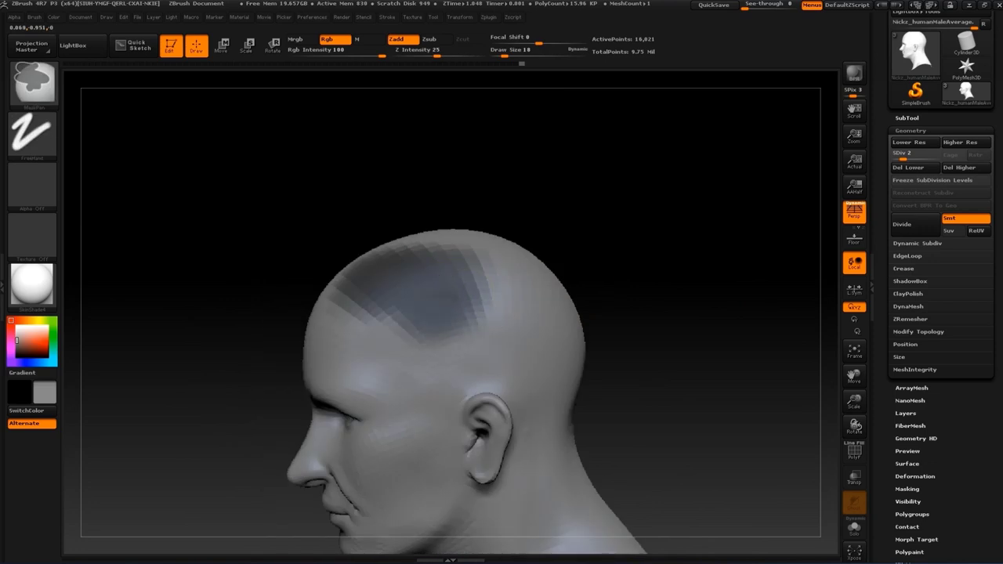
{"action": "left_click_drag", "start_coordinate": [407, 314], "coordinate": [533, 376]}
{"action": "left_click_drag", "start_coordinate": [549, 439], "coordinate": [502, 251]}
{"action": "left_click_drag", "start_coordinate": [235, 314], "coordinate": [172, 321]}
{"action": "left_click_drag", "start_coordinate": [579, 368], "coordinate": [634, 258]}
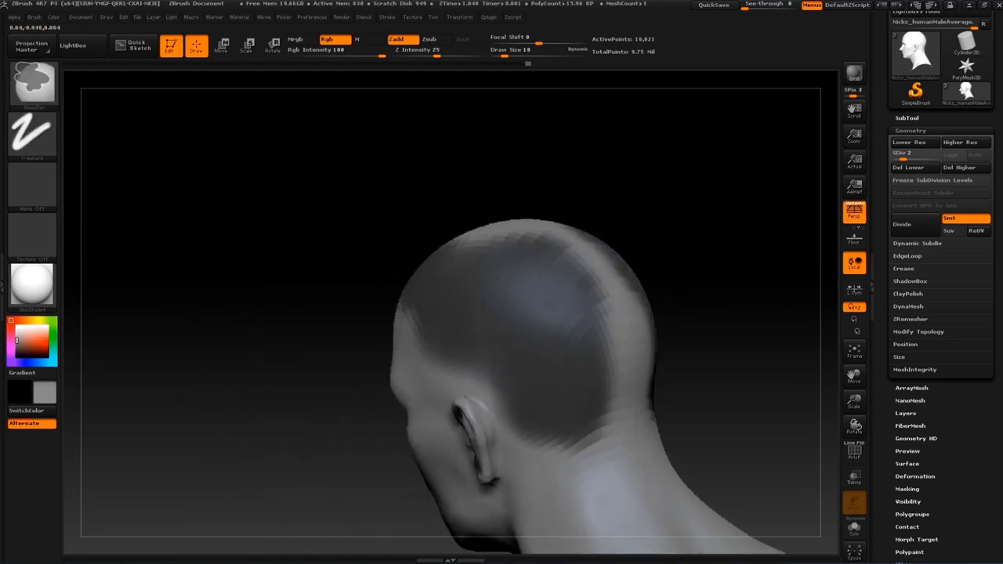
{"action": "left_click_drag", "start_coordinate": [595, 454], "coordinate": [650, 298]}
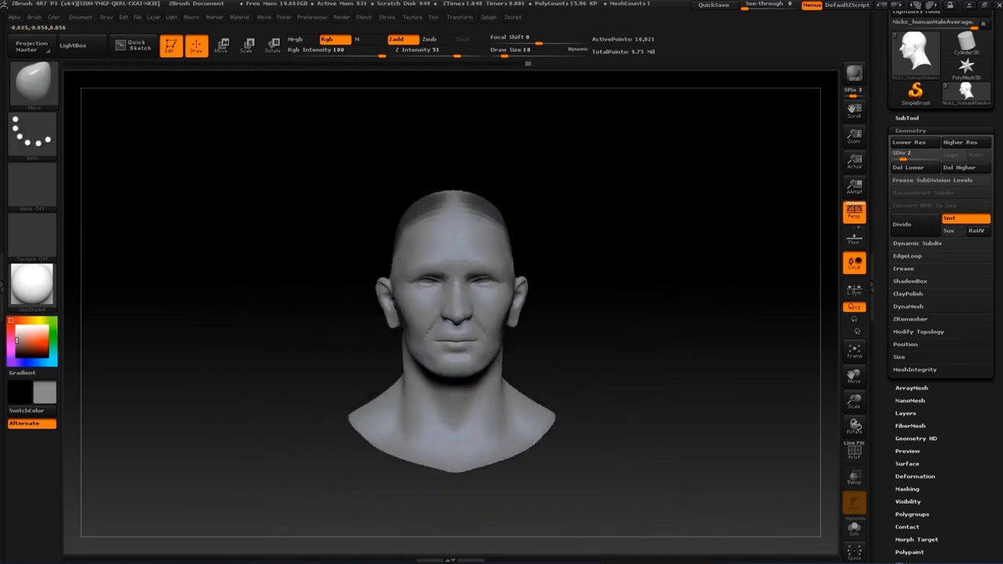
Zoom in close on the right eye, shrink the brush to size 5 and select Inflat
{"action": "key", "text": "s"}
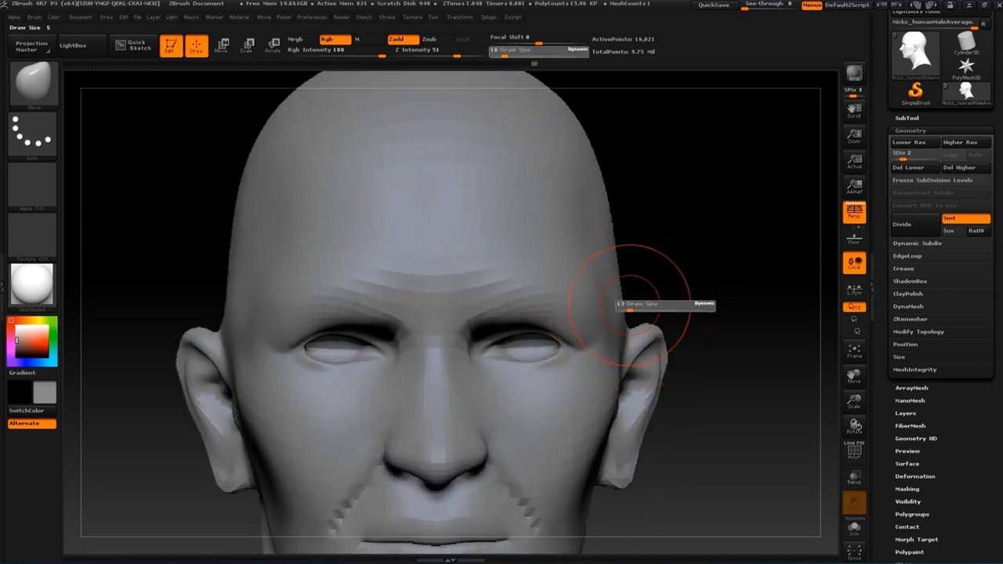
{"action": "mouse_move", "coordinate": [839, 329]}
{"action": "left_mouse_down", "text": "alt"}
{"action": "mouse_move", "coordinate": [839, 243]}
{"action": "mouse_move", "coordinate": [454, 368]}
{"action": "left_mouse_up", "text": "alt"}
{"action": "key", "text": "s"}
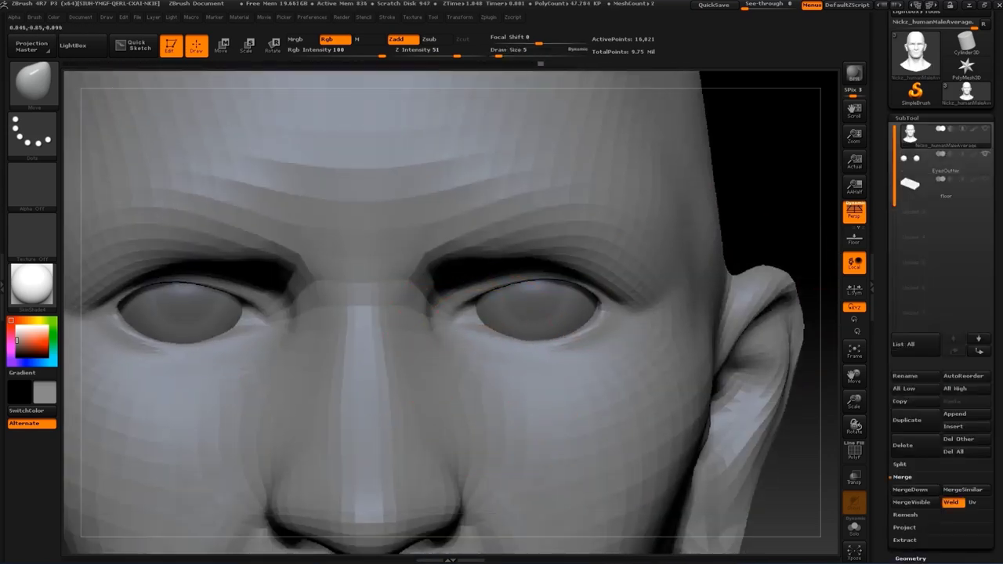
{"action": "left_click_drag", "start_coordinate": [764, 224], "coordinate": [546, 141]}
{"action": "key", "text": "b"}
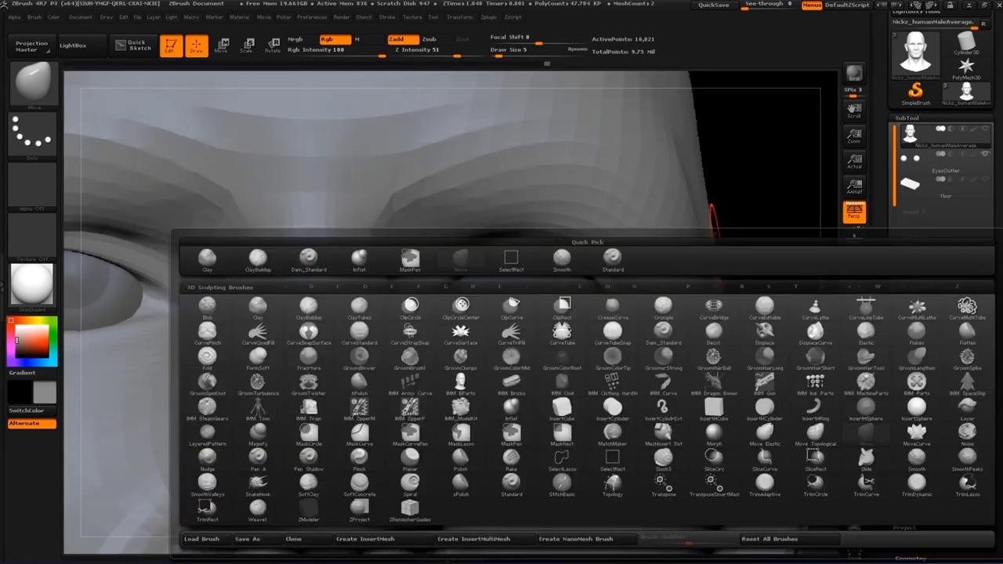
{"action": "key", "text": "i"}
{"action": "key", "text": "n"}
{"action": "right_click_drag", "start_coordinate": [499, 95], "coordinate": [428, 335]}
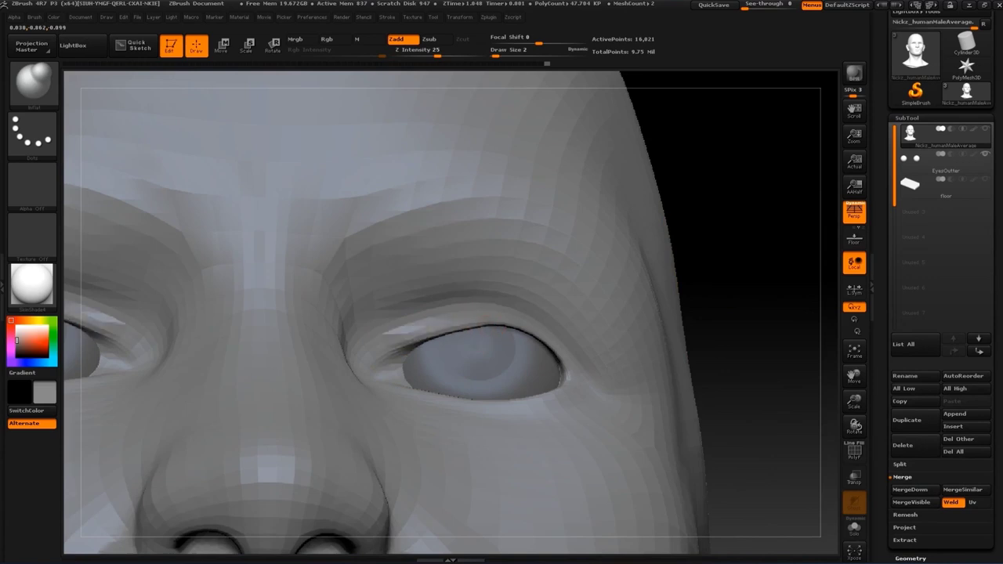
Subdivide the mesh and build up a sharper upper eyelid rim
{"action": "key", "text": "ctrl+d"}
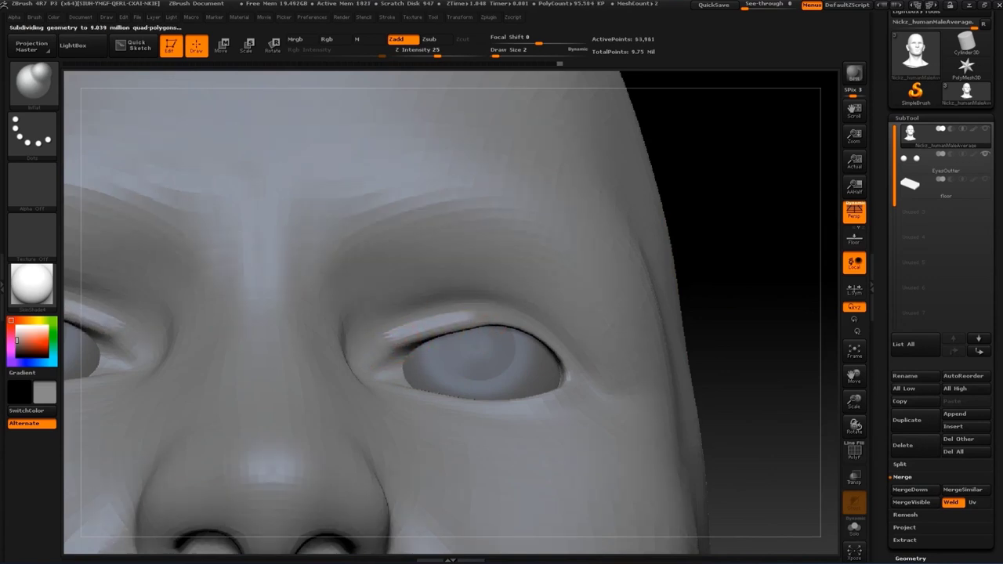
{"action": "left_click_drag", "start_coordinate": [486, 313], "coordinate": [429, 329]}
{"action": "left_click_drag", "start_coordinate": [556, 353], "coordinate": [398, 349]}
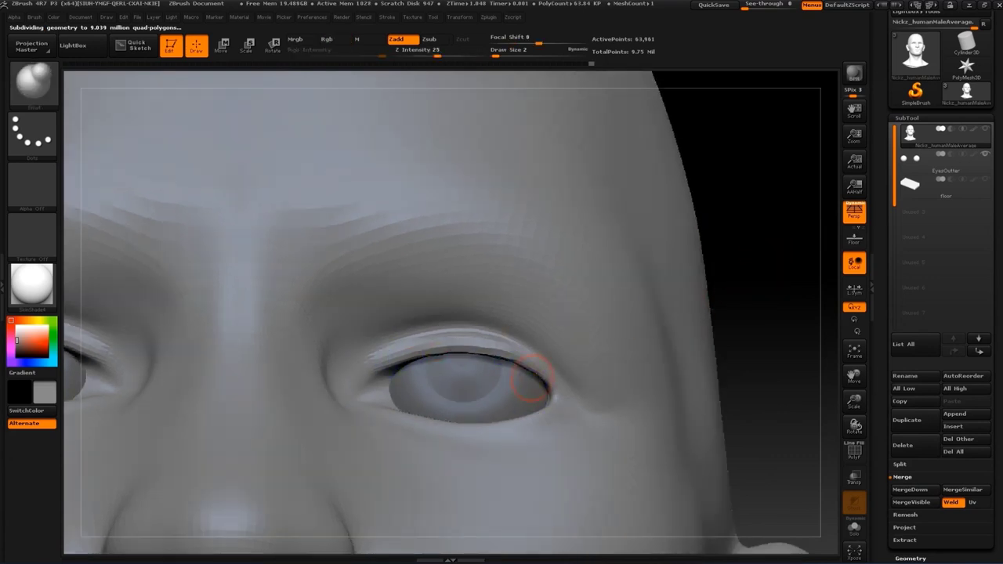
Carve a crease along the upper eyelid with Dam_Standard
{"action": "key", "text": "b"}
{"action": "key", "text": "d"}
{"action": "key", "text": "s"}
{"action": "left_click_drag", "start_coordinate": [336, 359], "coordinate": [425, 365]}
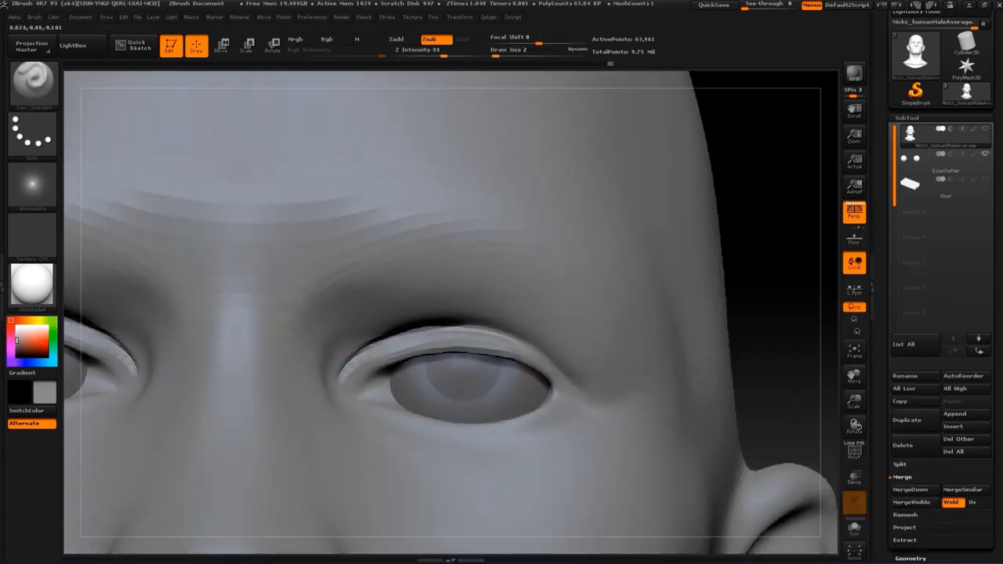
Reshape the inner corner of the eye with the Standard brush
{"action": "key", "text": "b"}
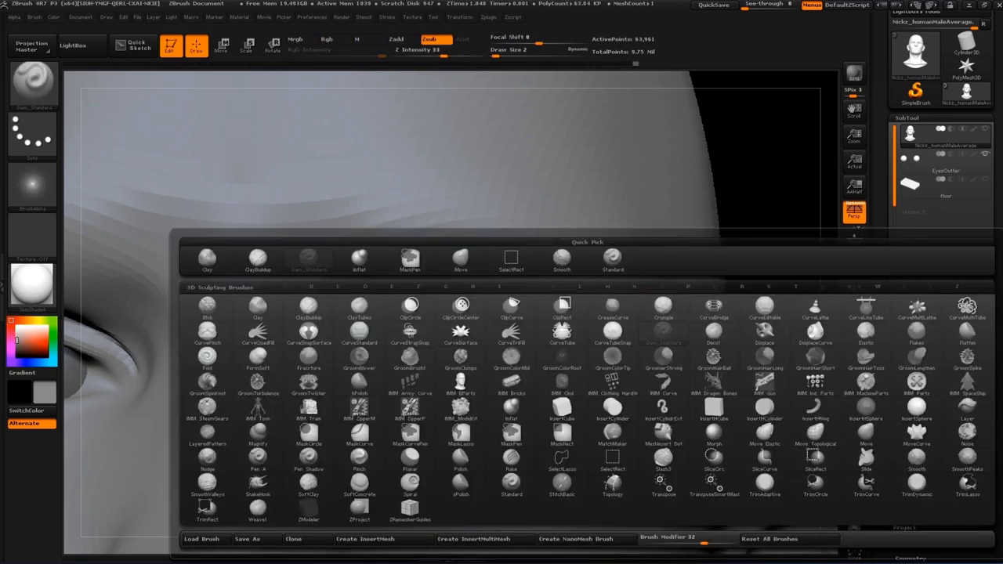
{"action": "key", "text": "s"}
{"action": "key", "text": "t"}
{"action": "left_click_drag", "start_coordinate": [784, 196], "coordinate": [716, 235]}
{"action": "left_click_drag", "start_coordinate": [372, 358], "coordinate": [383, 383]}
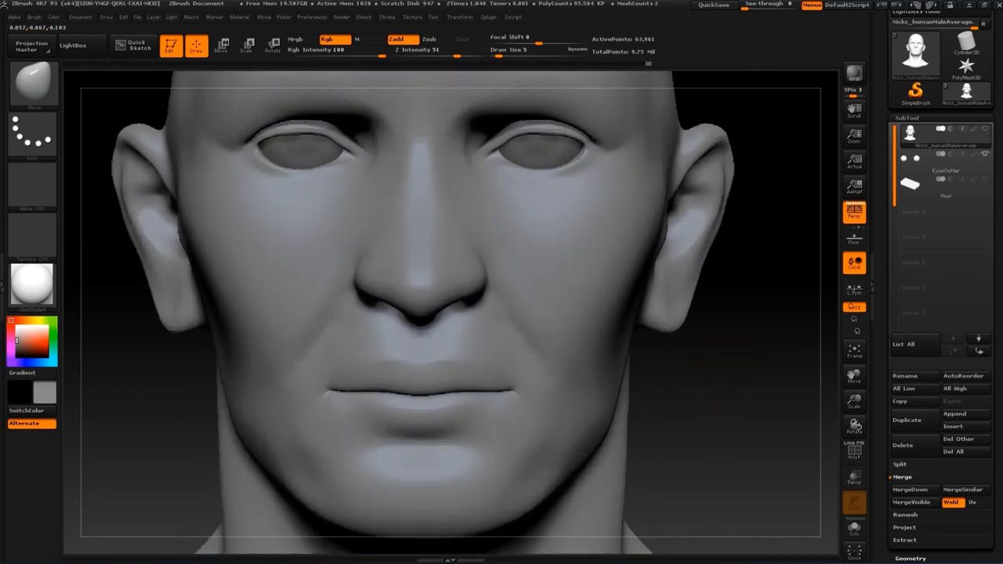
Switch to the Move brush at size 27 and push the lid line into shape
{"action": "key", "text": "b"}
{"action": "key", "text": "d"}
{"action": "key", "text": "s"}
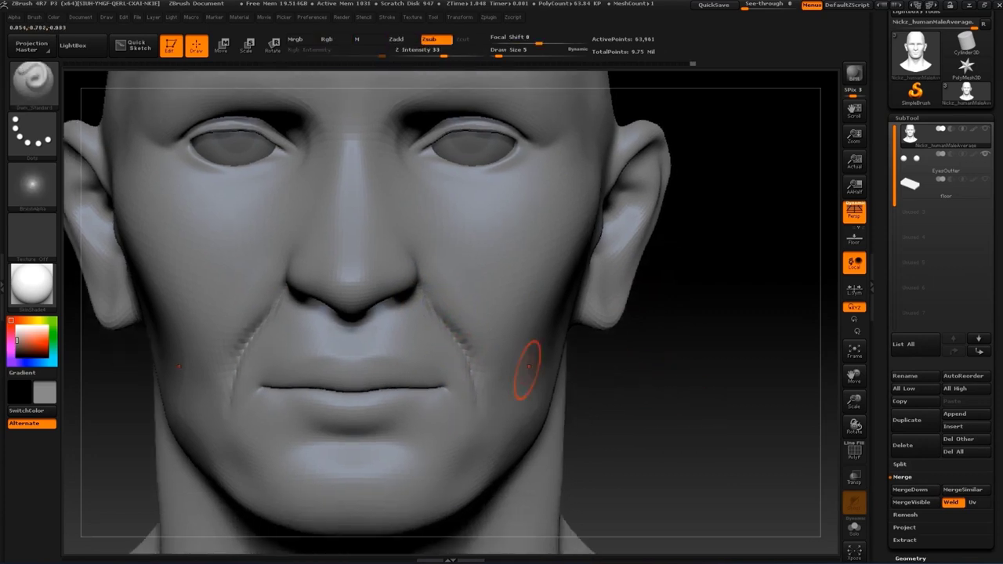
{"action": "mouse_move", "coordinate": [528, 362]}
{"action": "left_mouse_down"}
{"action": "mouse_move", "coordinate": [438, 368]}
{"action": "mouse_move", "coordinate": [757, 307]}
{"action": "mouse_move", "coordinate": [724, 359]}
{"action": "mouse_move", "coordinate": [470, 417]}
{"action": "mouse_move", "coordinate": [337, 368]}
{"action": "mouse_move", "coordinate": [337, 266]}
{"action": "mouse_move", "coordinate": [357, 274]}
{"action": "left_mouse_up"}
{"action": "key", "text": "b"}
{"action": "key", "text": "m"}
{"action": "key", "text": "v"}
{"action": "key", "text": "s"}
{"action": "left_click_drag", "start_coordinate": [298, 314], "coordinate": [270, 320], "text": "alt"}
{"action": "key", "text": "["}
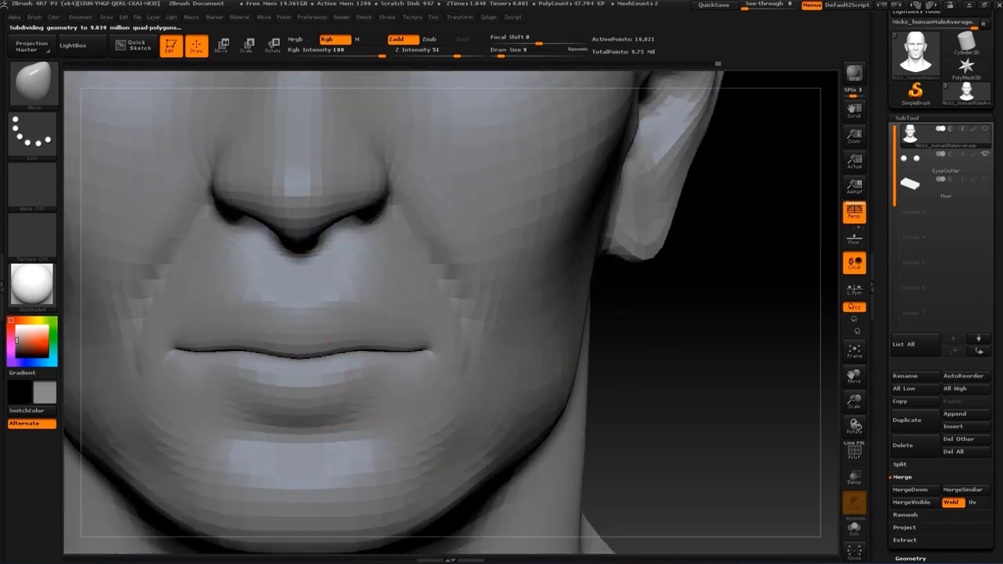
{"action": "left_click_drag", "start_coordinate": [256, 391], "coordinate": [342, 391]}
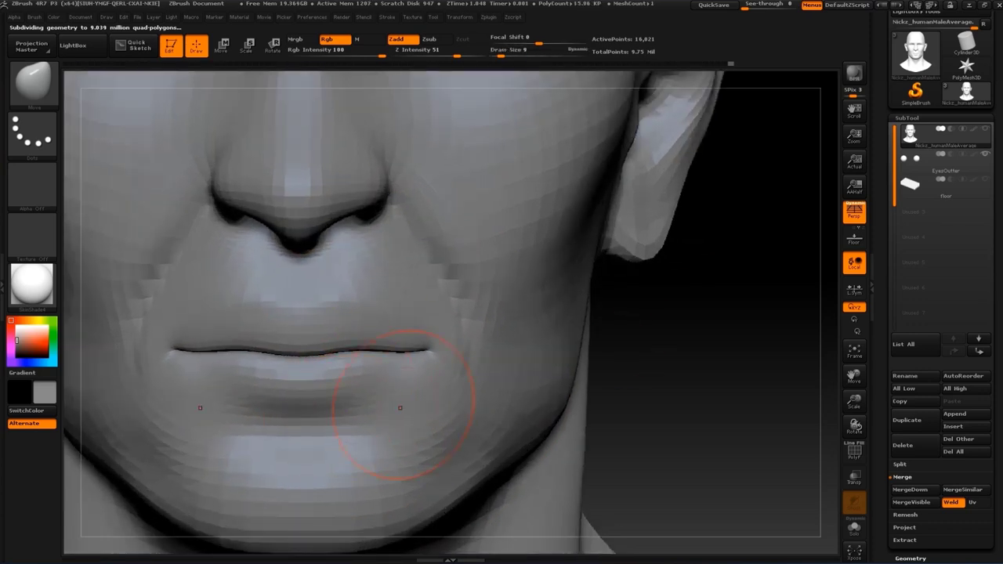
Step up to the higher subdivision level and set the Standard brush to size 2
{"action": "mouse_move", "coordinate": [401, 407]}
{"action": "left_mouse_down"}
{"action": "mouse_move", "coordinate": [329, 439]}
{"action": "mouse_move", "coordinate": [429, 346]}
{"action": "left_mouse_up"}
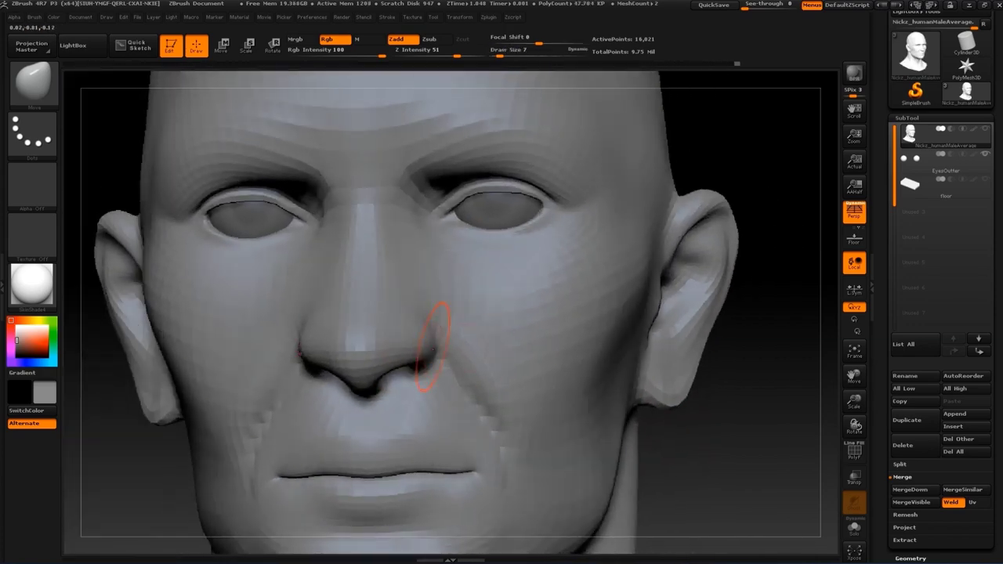
{"action": "left_click_drag", "start_coordinate": [733, 421], "coordinate": [438, 347]}
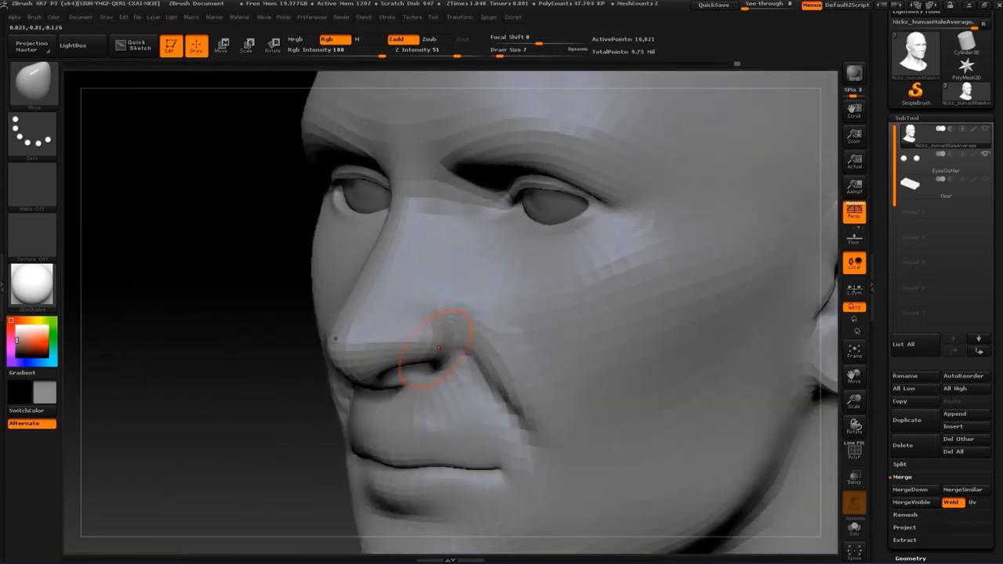
{"action": "left_click_drag", "start_coordinate": [271, 433], "coordinate": [392, 357]}
{"action": "key", "text": "ctrl+d"}
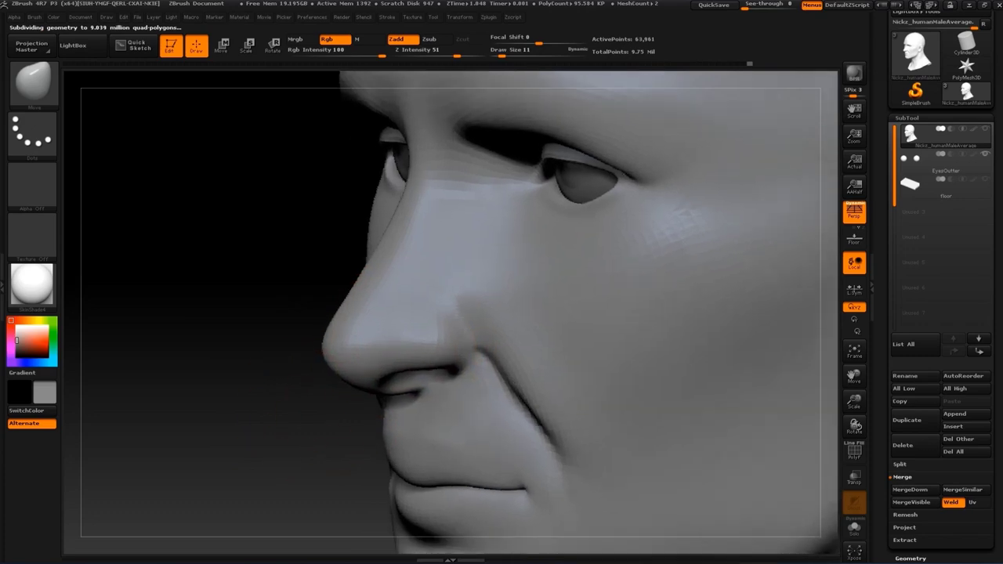
{"action": "key", "text": "s"}
{"action": "left_click_drag", "start_coordinate": [376, 409], "coordinate": [369, 408]}
{"action": "left_click_drag", "start_coordinate": [313, 433], "coordinate": [313, 343], "text": "alt"}
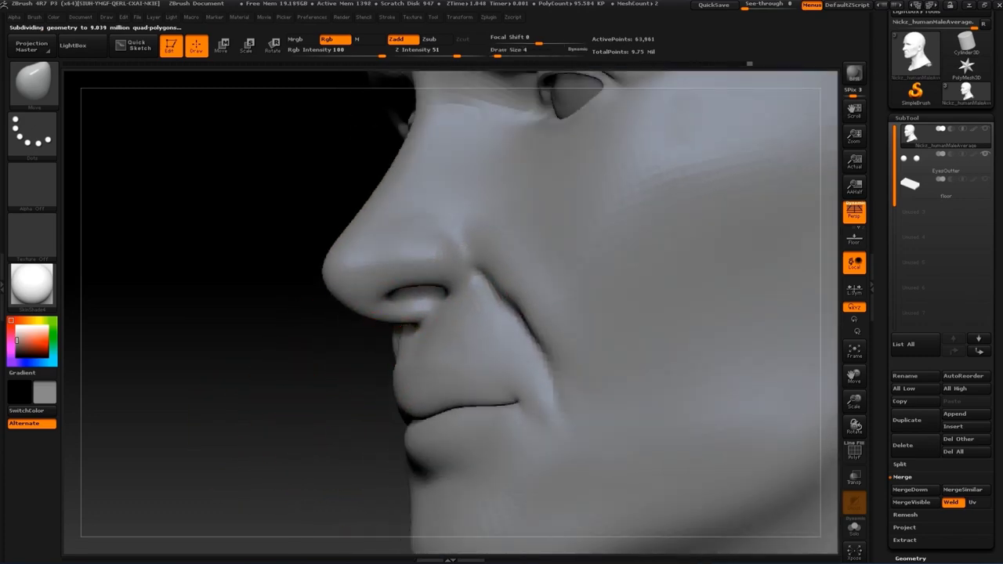
{"action": "left_click_drag", "start_coordinate": [278, 398], "coordinate": [313, 391]}
{"action": "type", "text": "b"}
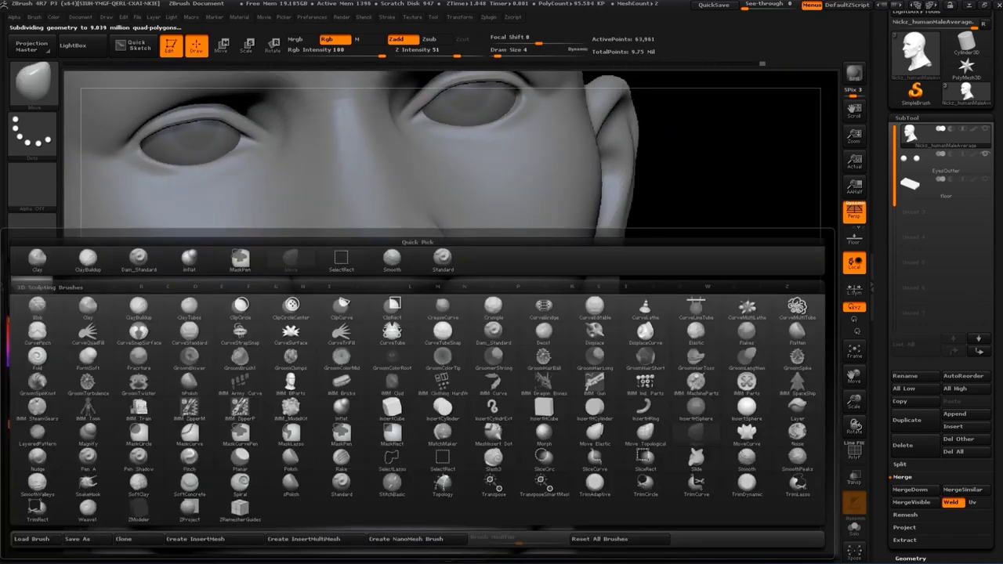
{"action": "type", "text": "sts2"}
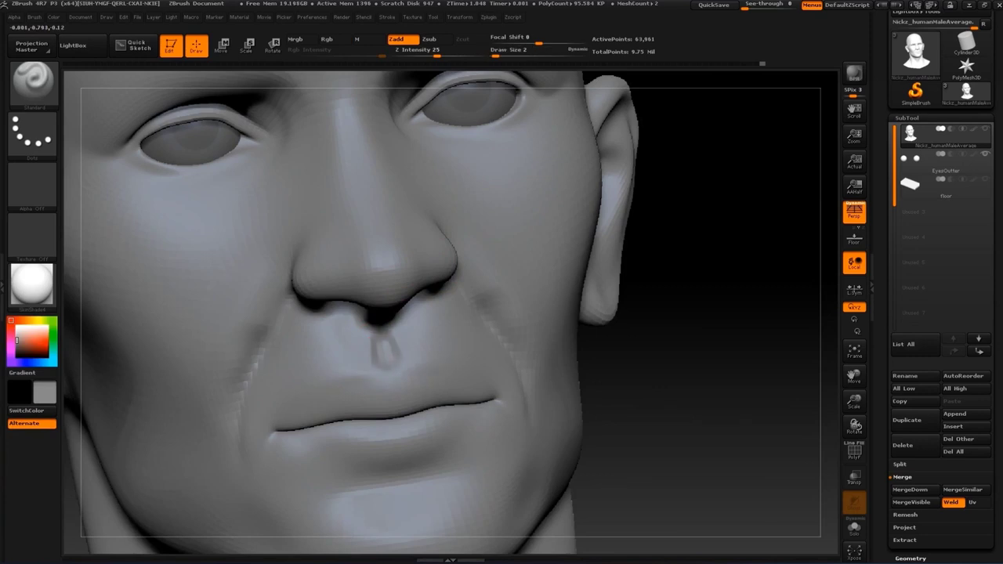
{"action": "left_click_drag", "start_coordinate": [667, 218], "coordinate": [396, 313]}
Frame the left eye close up with the brush at size 2
{"action": "key", "text": "bracketright"}
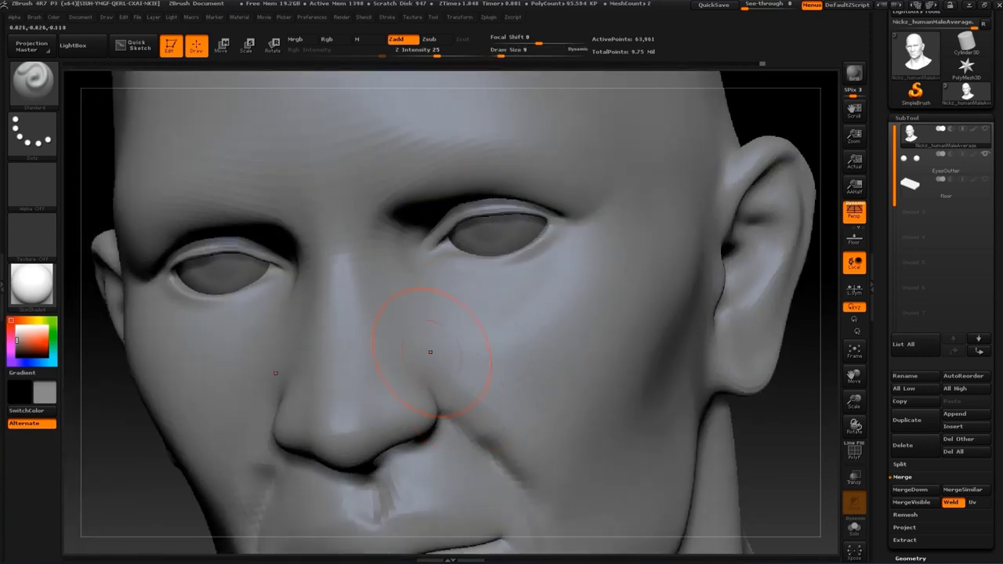
{"action": "left_click_drag", "start_coordinate": [749, 413], "coordinate": [435, 331]}
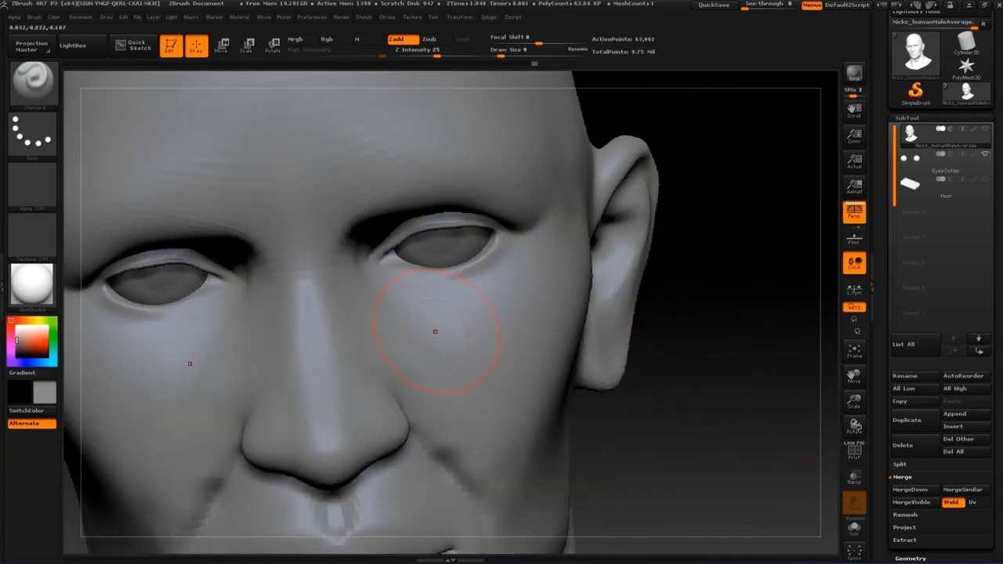
{"action": "mouse_move", "coordinate": [705, 235]}
{"action": "left_mouse_down"}
{"action": "mouse_move", "coordinate": [616, 264]}
{"action": "mouse_move", "coordinate": [345, 408]}
{"action": "left_mouse_up"}
{"action": "type", "text": "s"}
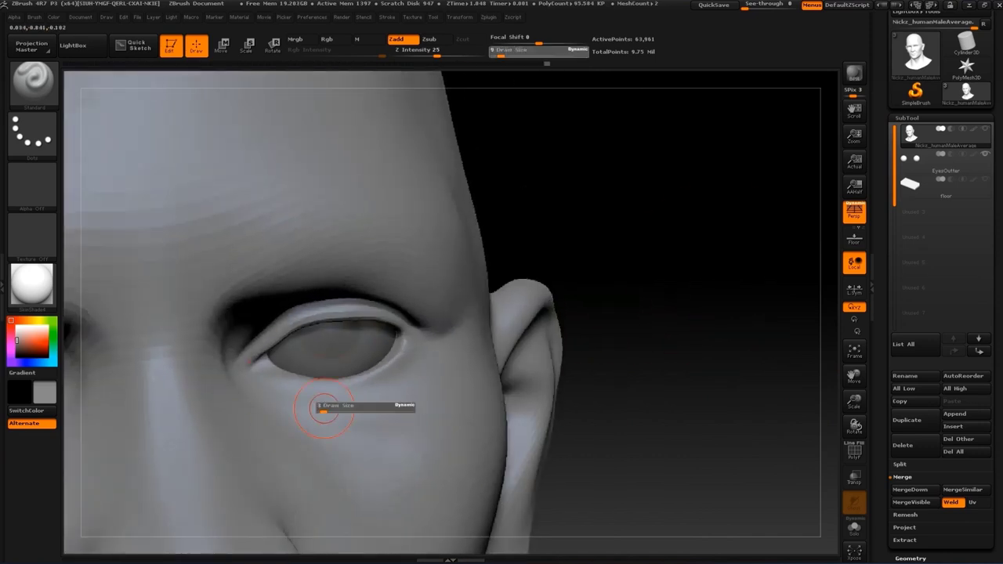
{"action": "type", "text": "2"}
{"action": "left_click_drag", "start_coordinate": [705, 314], "coordinate": [728, 313]}
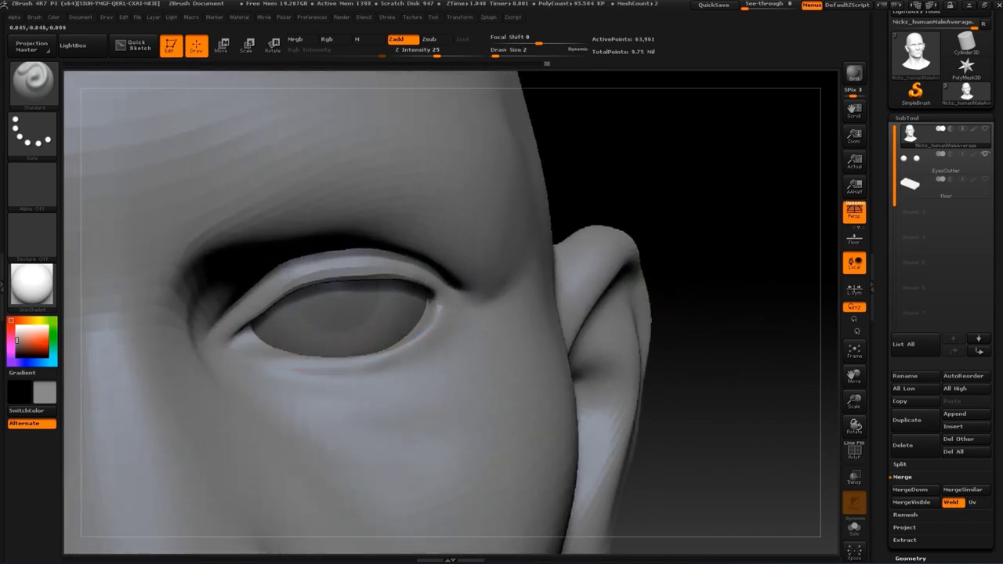
Shape the upper eyelid fold over the eyeball with the Move brush at sizes 3 and 5
{"action": "key", "text": "b"}
{"action": "key", "text": "m"}
{"action": "key", "text": "v"}
{"action": "left_click_drag", "start_coordinate": [634, 232], "coordinate": [674, 282]}
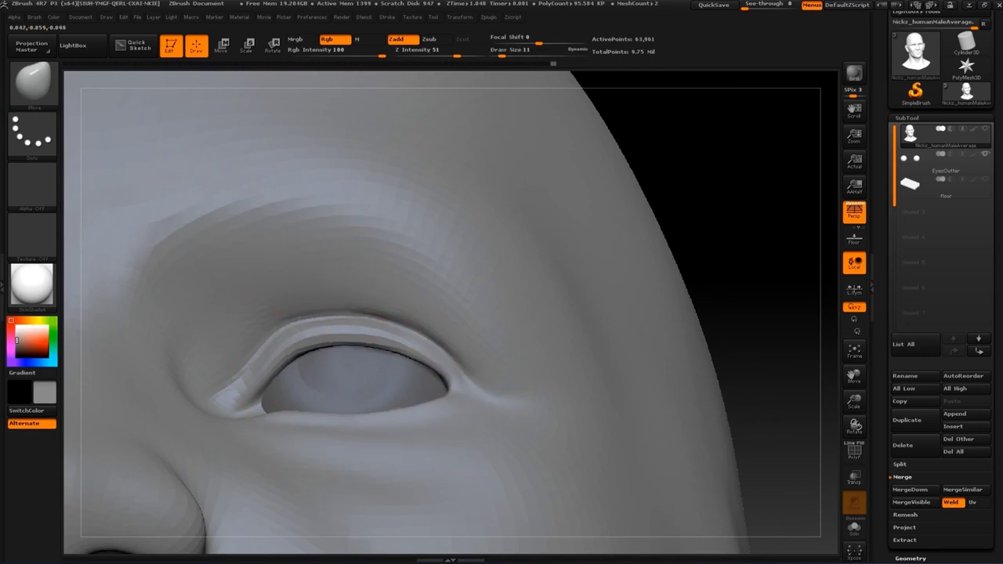
{"action": "type", "text": "3"}
{"action": "key", "text": "Return"}
{"action": "left_click_drag", "start_coordinate": [689, 196], "coordinate": [681, 227]}
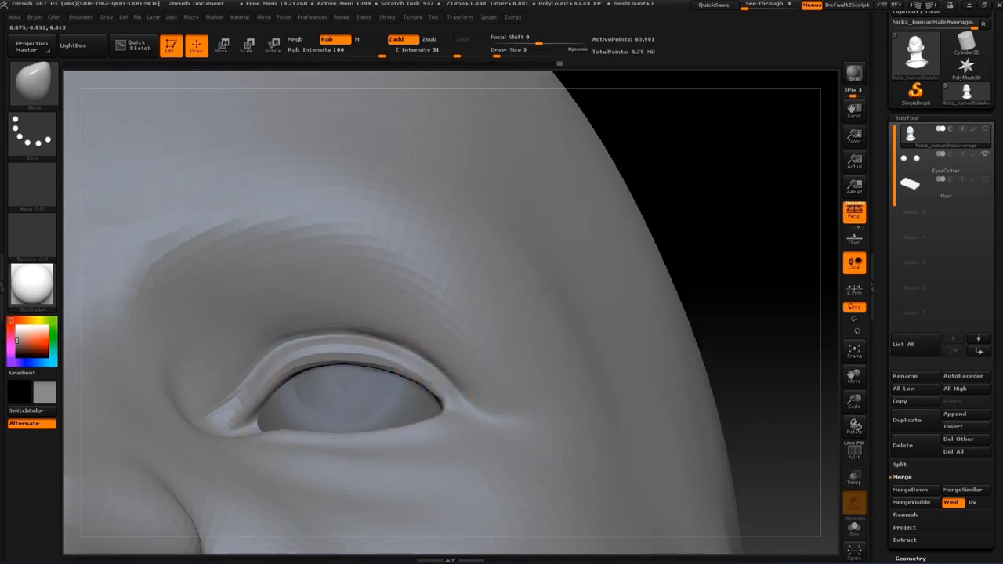
{"action": "type", "text": "5"}
{"action": "key", "text": "Return"}
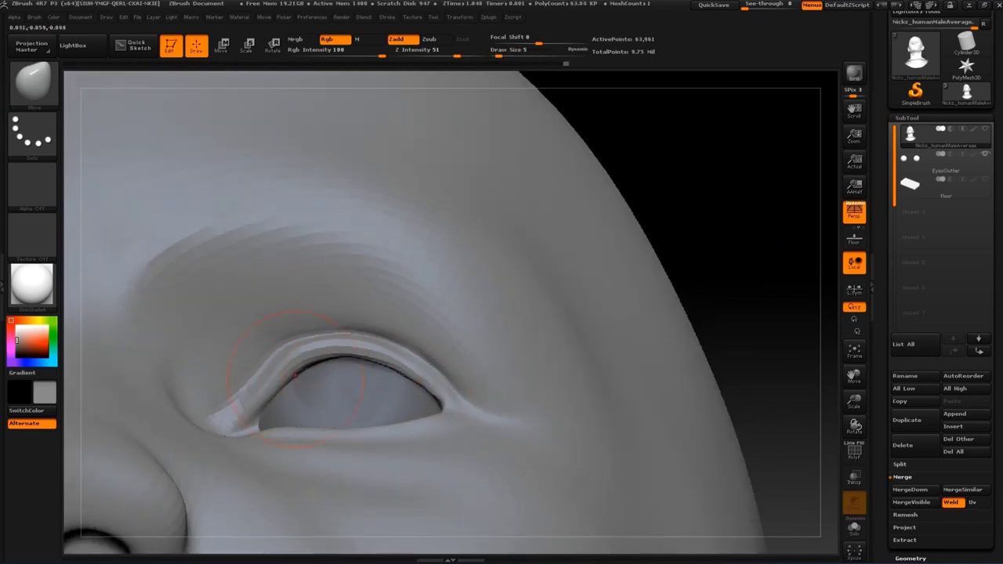
{"action": "left_click_drag", "start_coordinate": [689, 235], "coordinate": [419, 391]}
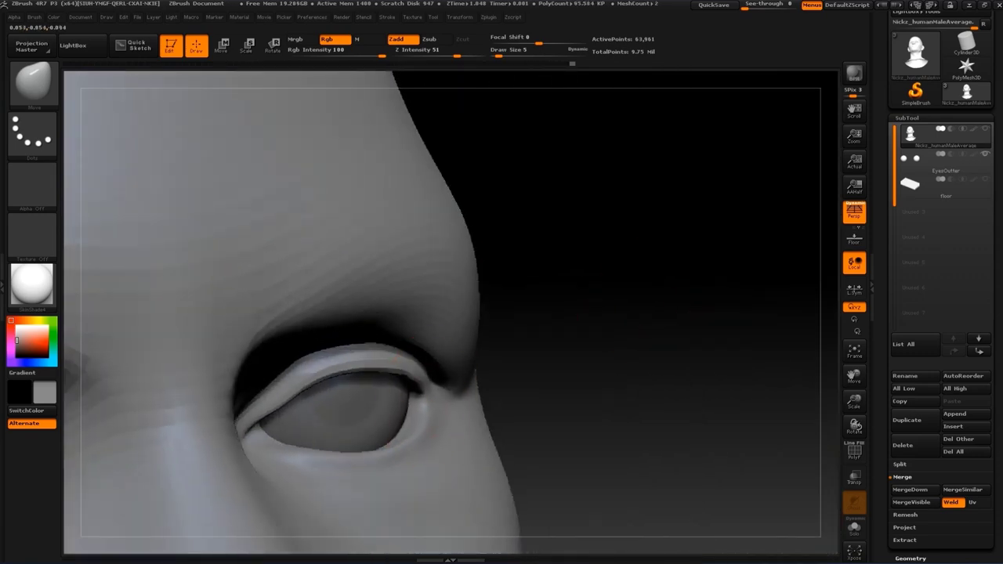
{"action": "mouse_move", "coordinate": [589, 401]}
{"action": "left_mouse_down"}
{"action": "mouse_move", "coordinate": [616, 306]}
{"action": "mouse_move", "coordinate": [650, 274]}
{"action": "mouse_move", "coordinate": [596, 323]}
{"action": "mouse_move", "coordinate": [593, 271]}
{"action": "left_mouse_up"}
Select the Standard brush and step its size down from 12 to 8 to 4
{"action": "key", "text": "b"}
{"action": "key", "text": "s"}
{"action": "key", "text": "t"}
{"action": "left_click_drag", "start_coordinate": [606, 224], "coordinate": [369, 347]}
{"action": "type", "text": "s"}
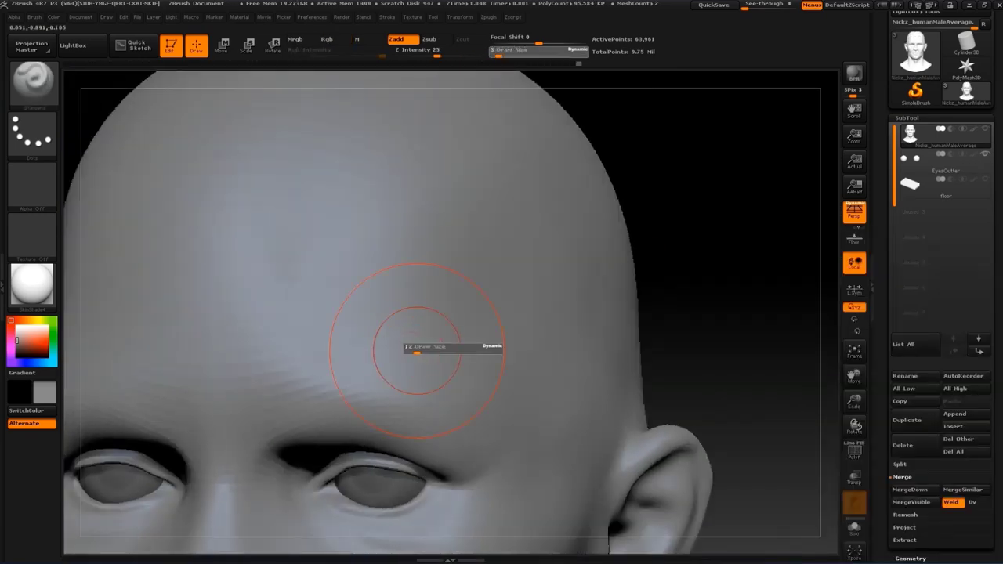
{"action": "type", "text": "12"}
{"action": "key", "text": "Return"}
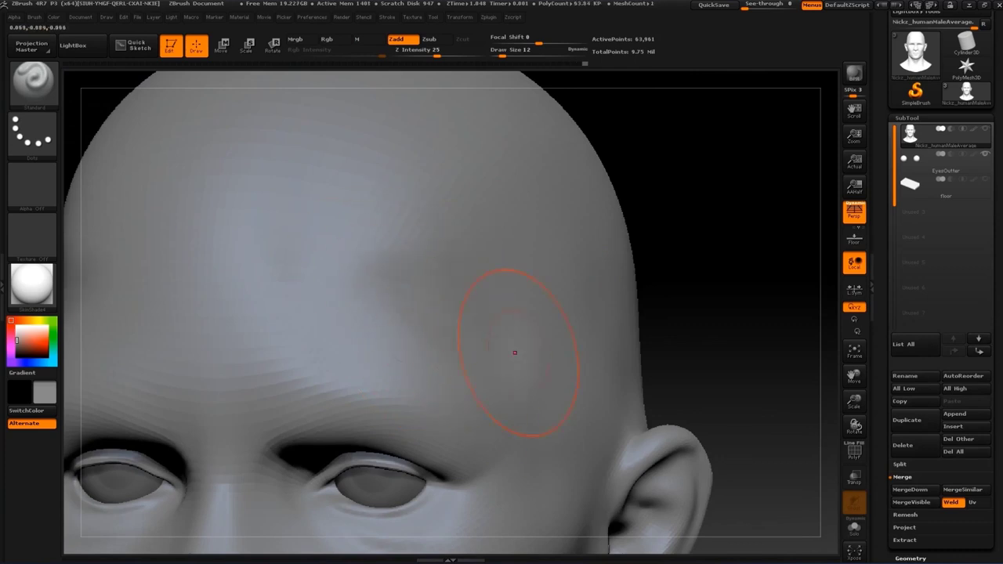
{"action": "mouse_move", "coordinate": [515, 353]}
{"action": "left_mouse_down"}
{"action": "mouse_move", "coordinate": [678, 223]}
{"action": "mouse_move", "coordinate": [432, 352]}
{"action": "left_mouse_up"}
{"action": "type", "text": "s8"}
{"action": "key", "text": "Return"}
{"action": "left_click_drag", "start_coordinate": [683, 279], "coordinate": [693, 272]}
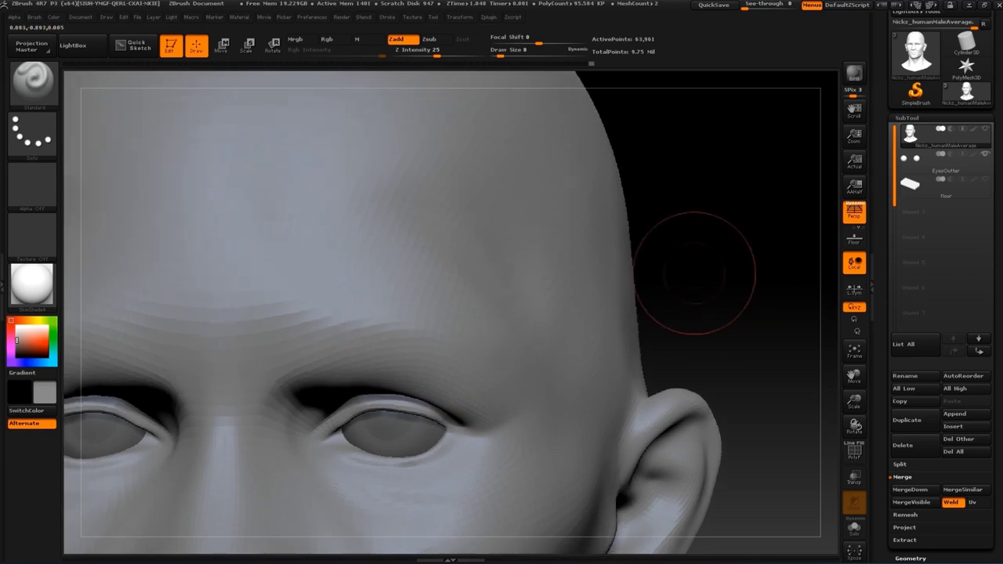
{"action": "type", "text": "s4"}
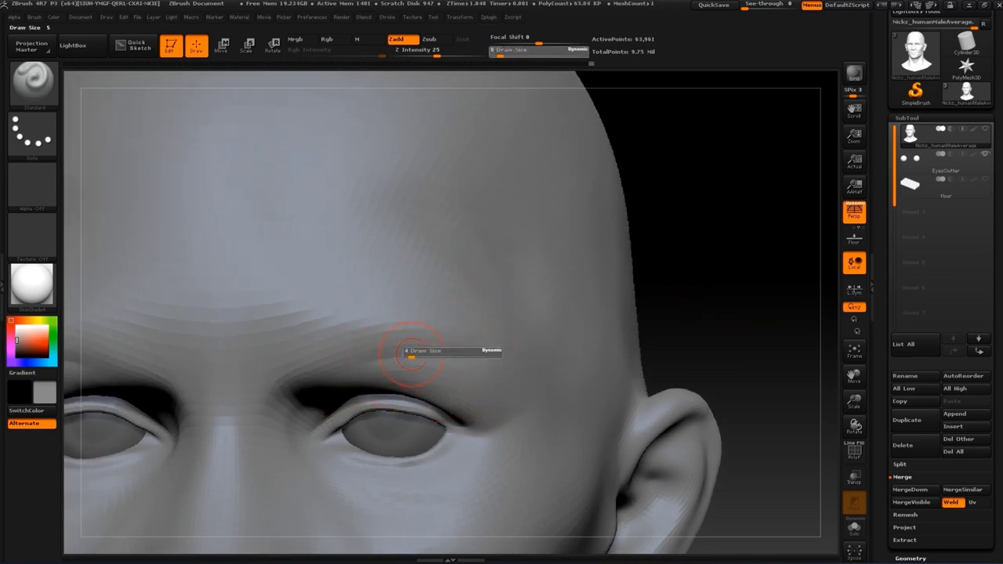
{"action": "key", "text": "Return"}
Carve furrow ridges across the brow at size 4
{"action": "mouse_move", "coordinate": [621, 331]}
{"action": "left_mouse_down"}
{"action": "mouse_move", "coordinate": [487, 340]}
{"action": "mouse_move", "coordinate": [517, 340]}
{"action": "left_mouse_up"}
{"action": "left_click_drag", "start_coordinate": [627, 251], "coordinate": [648, 271]}
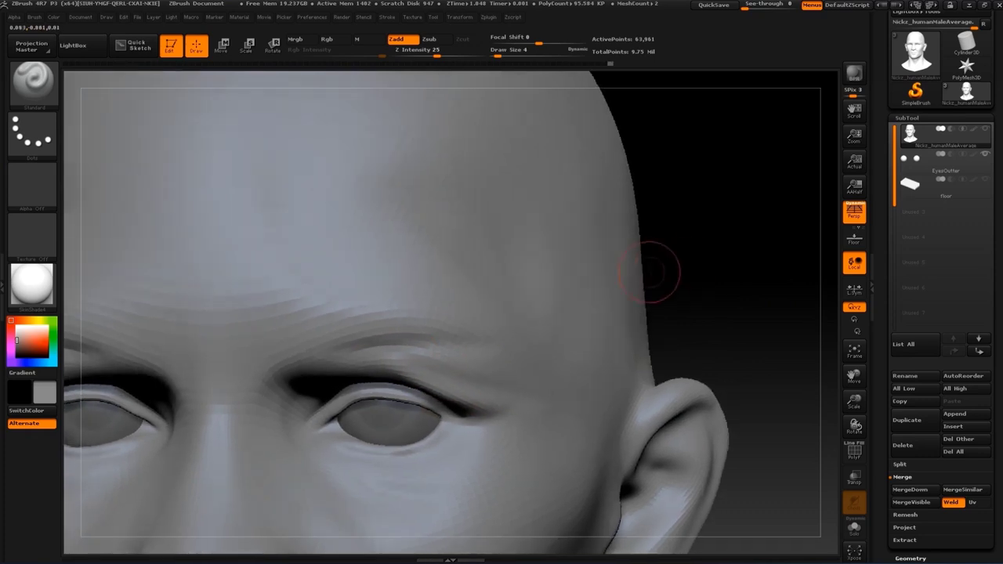
{"action": "left_click_drag", "start_coordinate": [510, 329], "coordinate": [157, 329]}
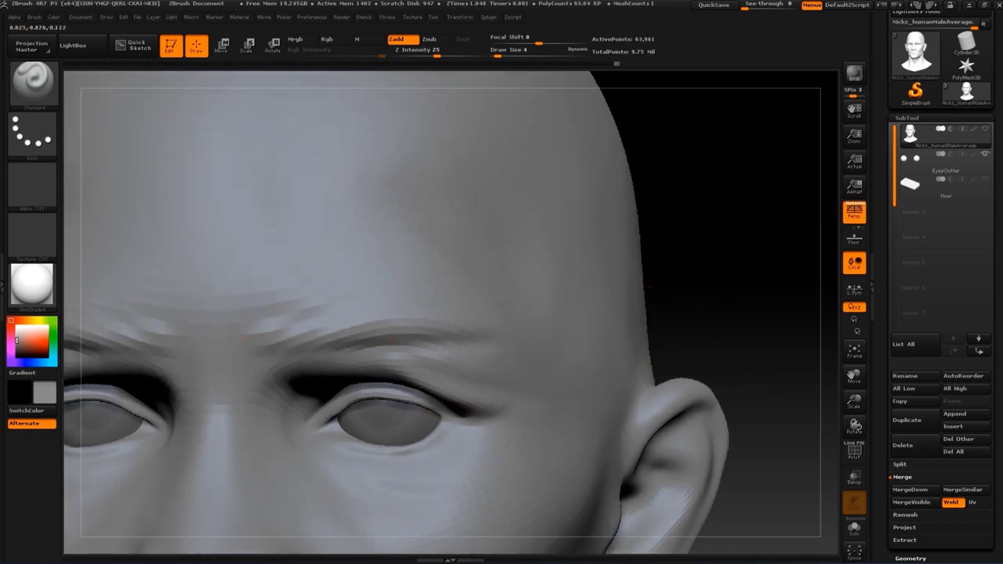
{"action": "mouse_move", "coordinate": [728, 228]}
{"action": "left_mouse_down"}
{"action": "mouse_move", "coordinate": [718, 191]}
{"action": "mouse_move", "coordinate": [728, 229]}
{"action": "mouse_move", "coordinate": [369, 356]}
{"action": "left_mouse_up"}
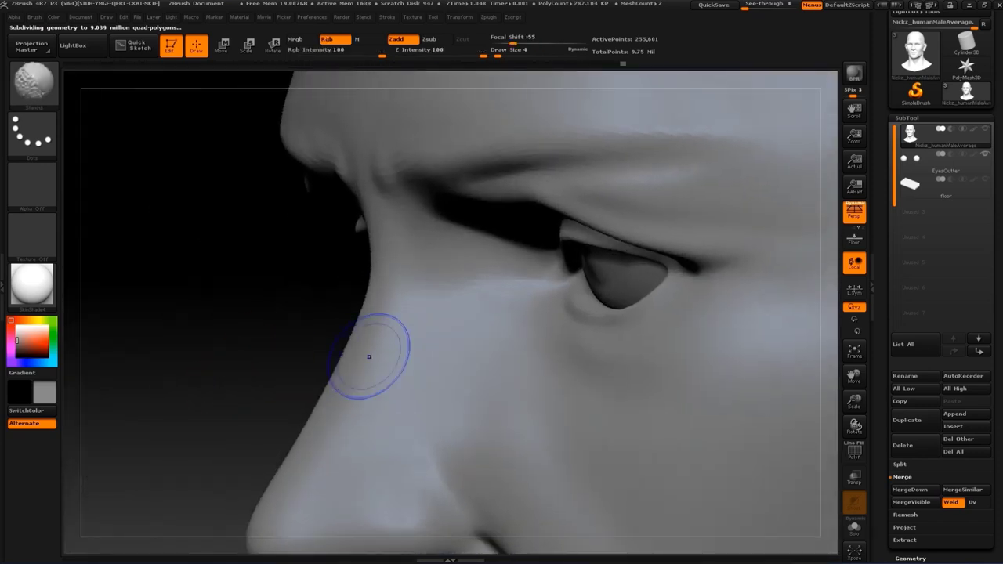
Cut a sharper crease around the nostril wing with Dam_Standard at size 2
{"action": "key", "text": "b"}
{"action": "key", "text": "s"}
{"action": "key", "text": "t"}
{"action": "key", "text": "bracketleft"}
{"action": "key", "text": "bracketleft"}
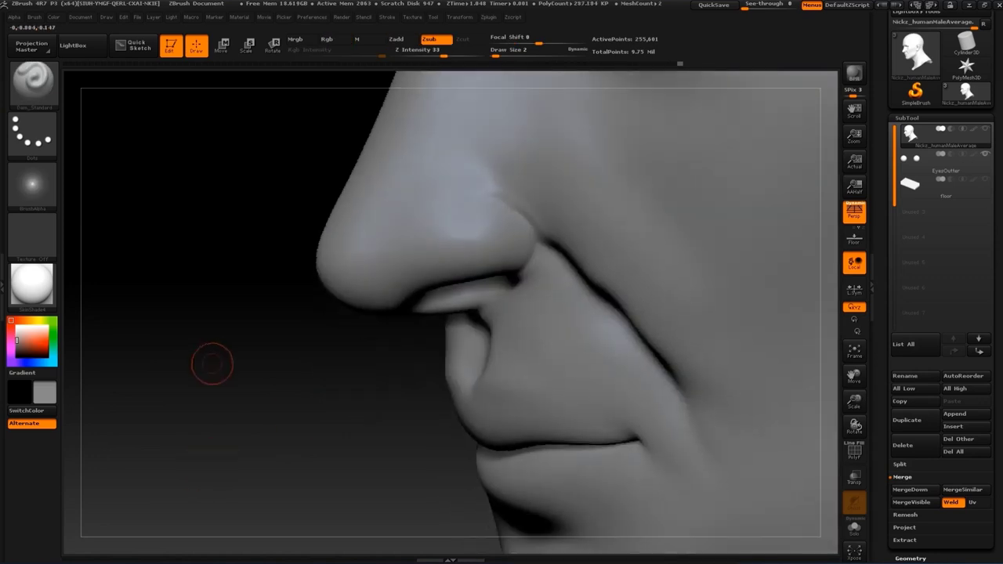
{"action": "left_click_drag", "start_coordinate": [505, 214], "coordinate": [534, 235]}
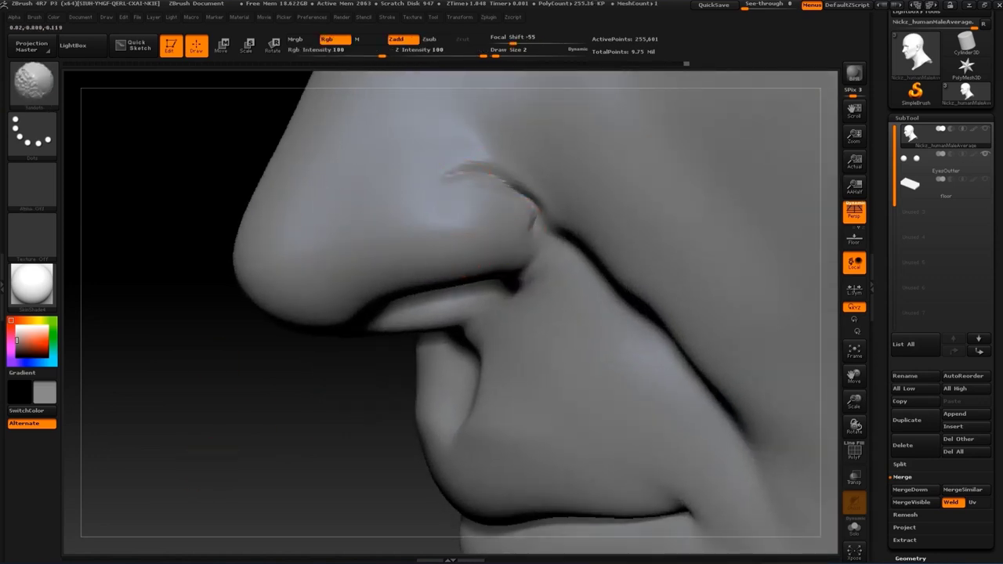
{"action": "mouse_move", "coordinate": [470, 180]}
{"action": "left_mouse_down"}
{"action": "mouse_move", "coordinate": [536, 200]}
{"action": "mouse_move", "coordinate": [519, 261]}
{"action": "left_mouse_up"}
{"action": "left_click_drag", "start_coordinate": [536, 221], "coordinate": [521, 266]}
Smooth away stray grooves above the nostril and sharpen the wing's edge crease
{"action": "key", "text": "shift"}
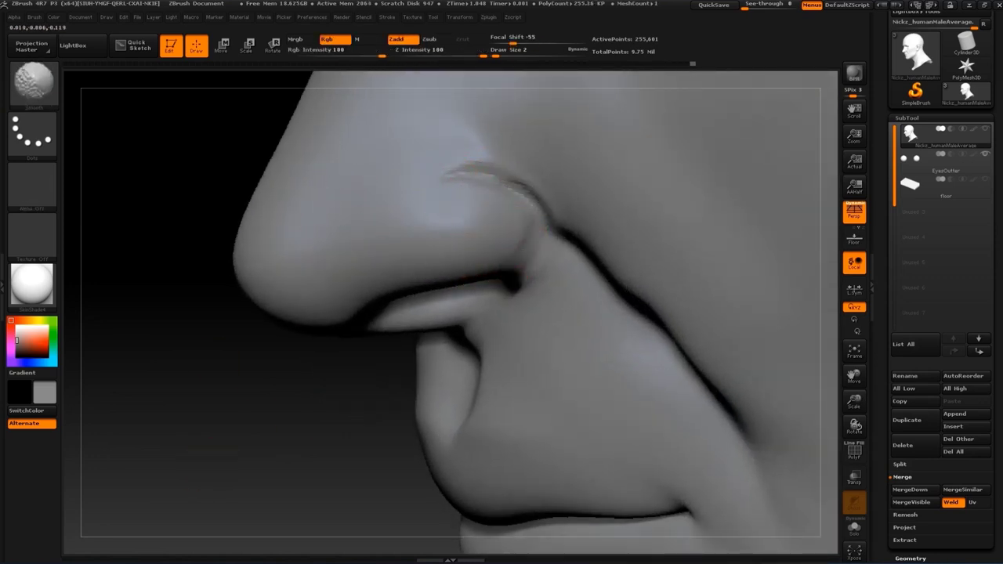
{"action": "left_click_drag", "start_coordinate": [412, 250], "coordinate": [528, 228]}
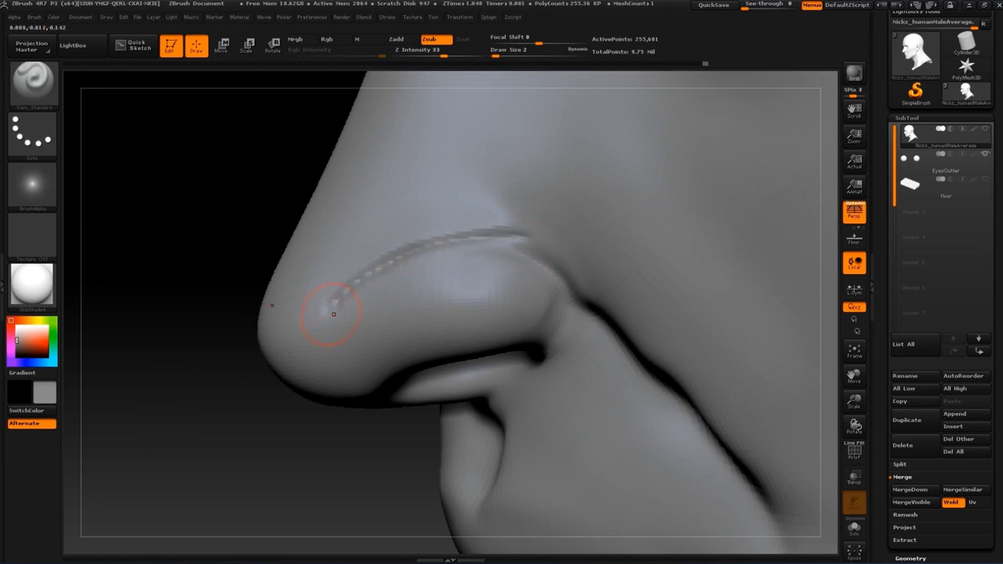
{"action": "mouse_move", "coordinate": [333, 313]}
{"action": "left_mouse_down", "text": "shift"}
{"action": "mouse_move", "coordinate": [352, 284]}
{"action": "mouse_move", "coordinate": [501, 244]}
{"action": "left_mouse_up", "text": "shift"}
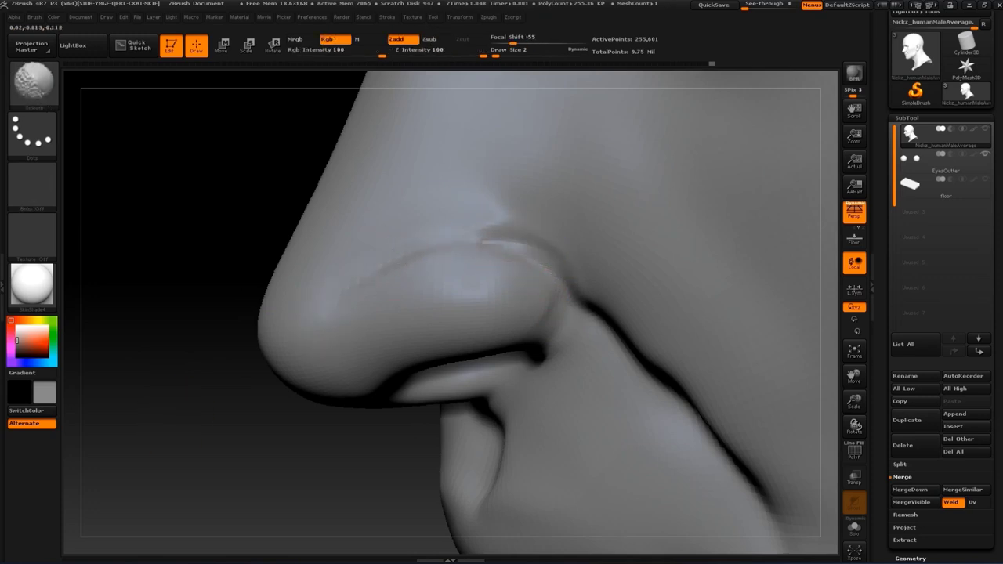
{"action": "left_click_drag", "start_coordinate": [538, 271], "coordinate": [485, 241], "text": "shift"}
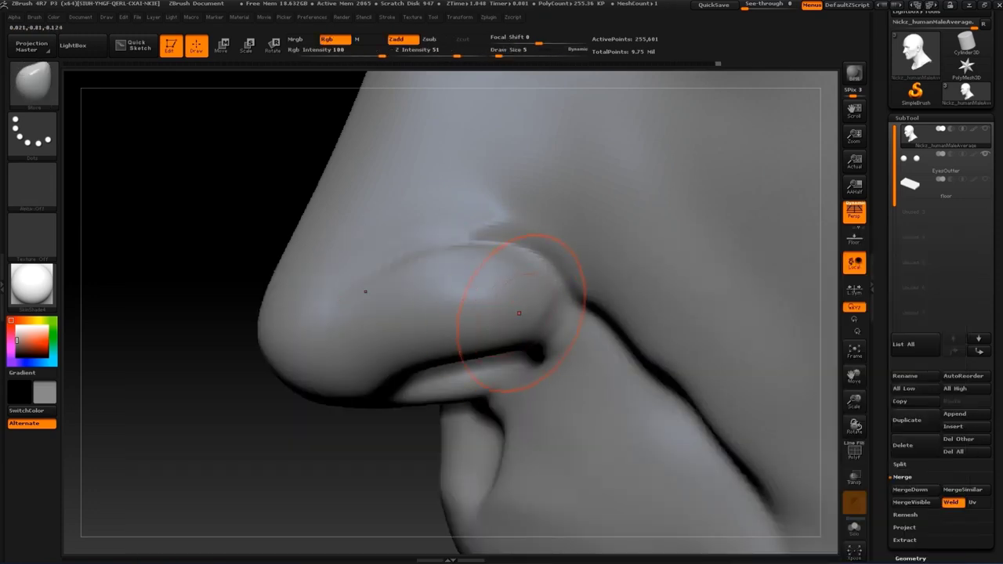
{"action": "mouse_move", "coordinate": [515, 314]}
{"action": "left_mouse_down"}
{"action": "mouse_move", "coordinate": [507, 317]}
{"action": "mouse_move", "coordinate": [523, 336]}
{"action": "mouse_move", "coordinate": [502, 349]}
{"action": "left_mouse_up"}
{"action": "key", "text": "s"}
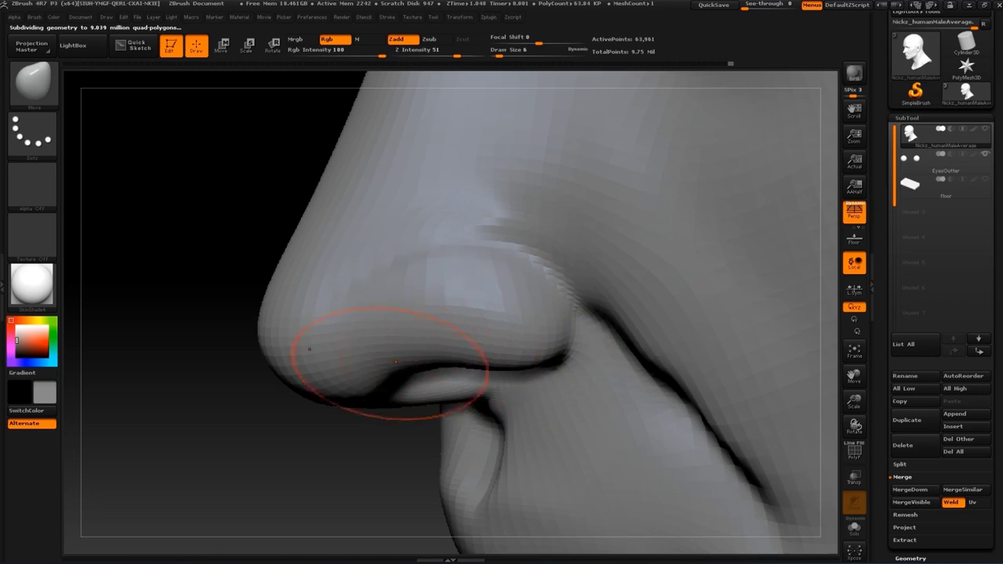
{"action": "left_click_drag", "start_coordinate": [273, 469], "coordinate": [453, 338], "text": "alt"}
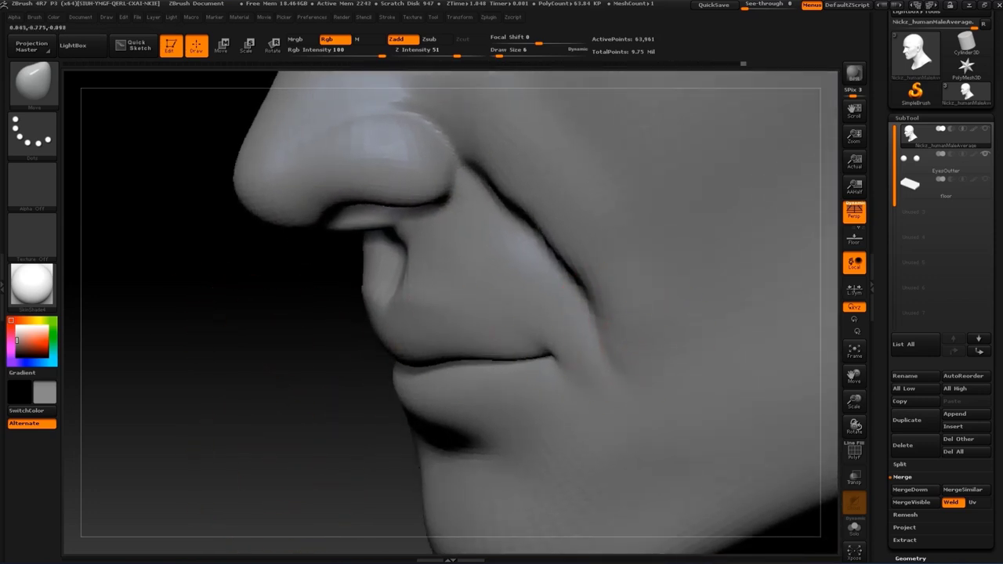
Carve a crease from the mouth corner down the side of the chin
{"action": "key", "text": "b"}
{"action": "key", "text": "s"}
{"action": "key", "text": "t"}
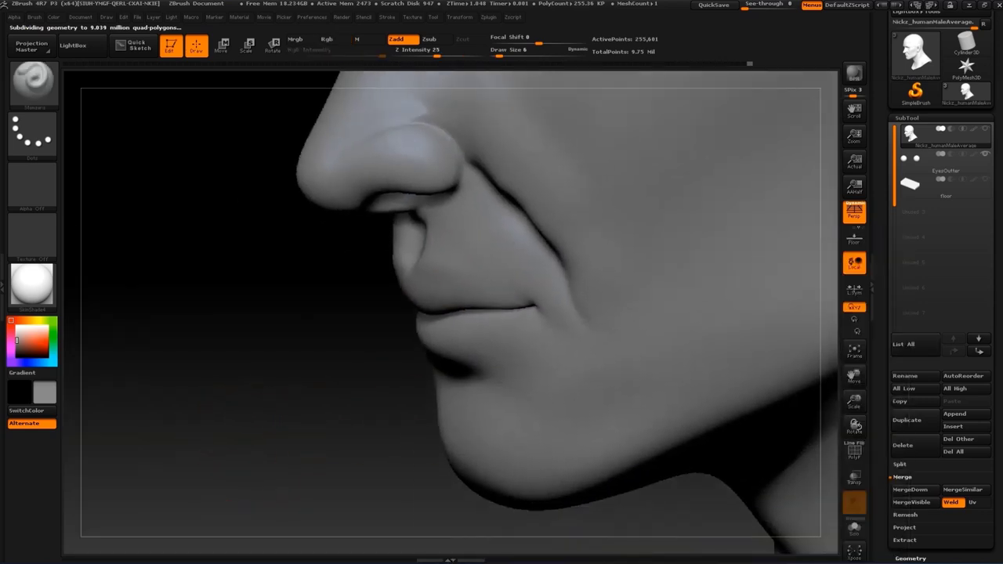
{"action": "left_click_drag", "start_coordinate": [488, 377], "coordinate": [581, 322], "text": "alt"}
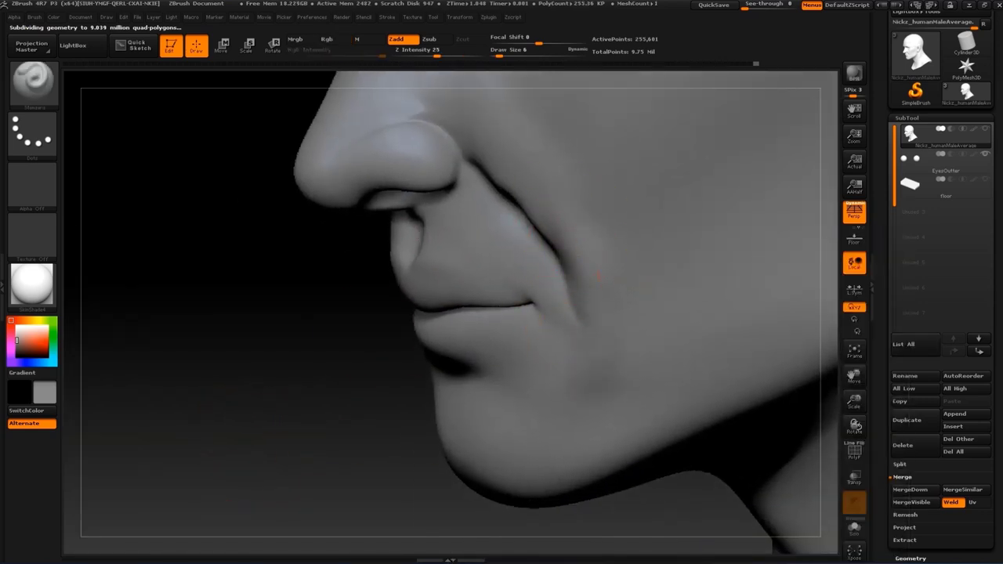
{"action": "left_click_drag", "start_coordinate": [579, 457], "coordinate": [408, 392], "text": "alt"}
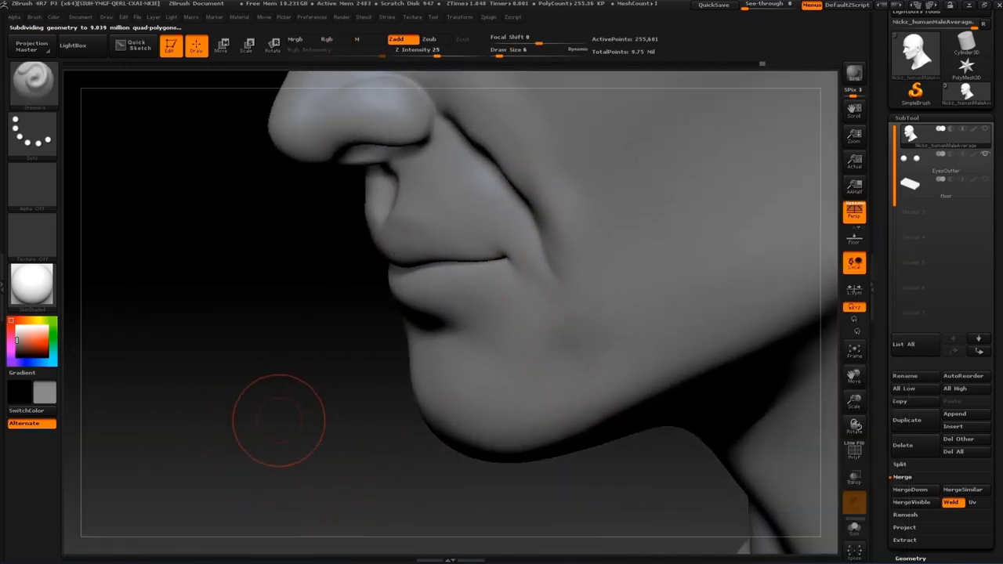
{"action": "key", "text": "b"}
{"action": "key", "text": "s"}
{"action": "mouse_move", "coordinate": [432, 315]}
{"action": "left_mouse_down", "text": "alt"}
{"action": "mouse_move", "coordinate": [575, 334]}
{"action": "mouse_move", "coordinate": [562, 394]}
{"action": "left_mouse_up", "text": "alt"}
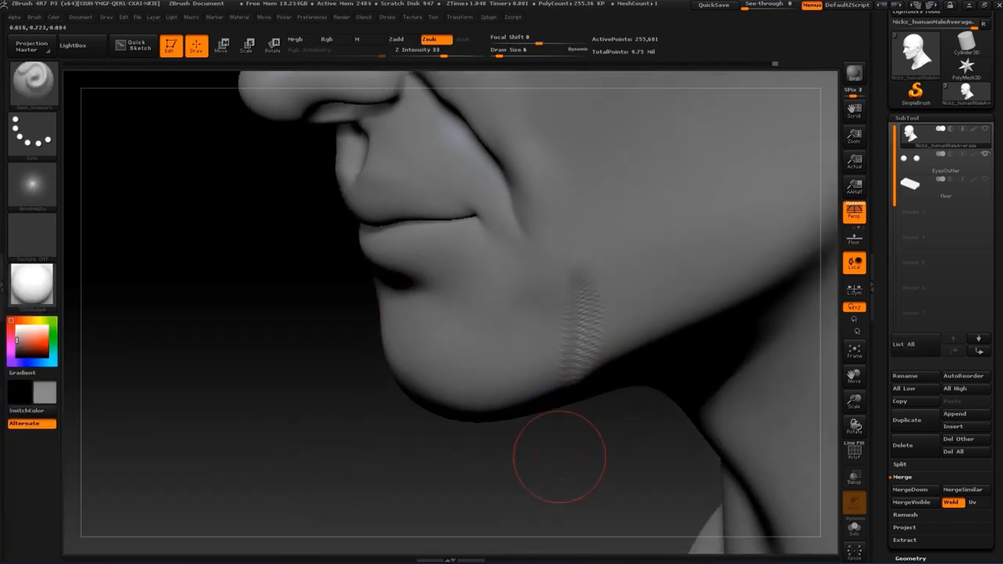
{"action": "left_click_drag", "start_coordinate": [544, 454], "coordinate": [544, 392]}
Sculpt soft creases along the neck under the jaw at brush size 4
{"action": "left_click_drag", "start_coordinate": [583, 297], "coordinate": [584, 368], "text": "shift"}
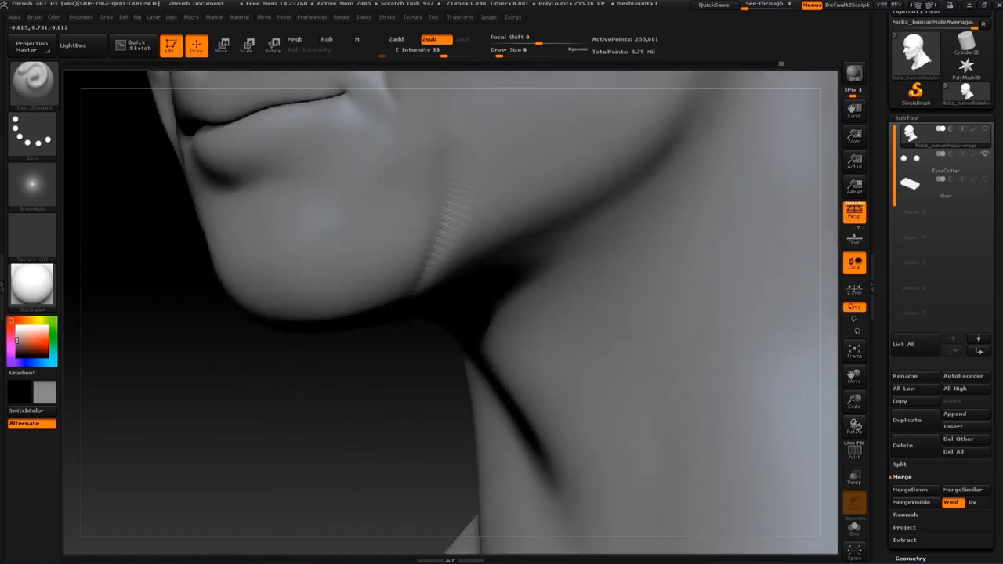
{"action": "type", "text": "bsts4"}
{"action": "key", "text": "Return"}
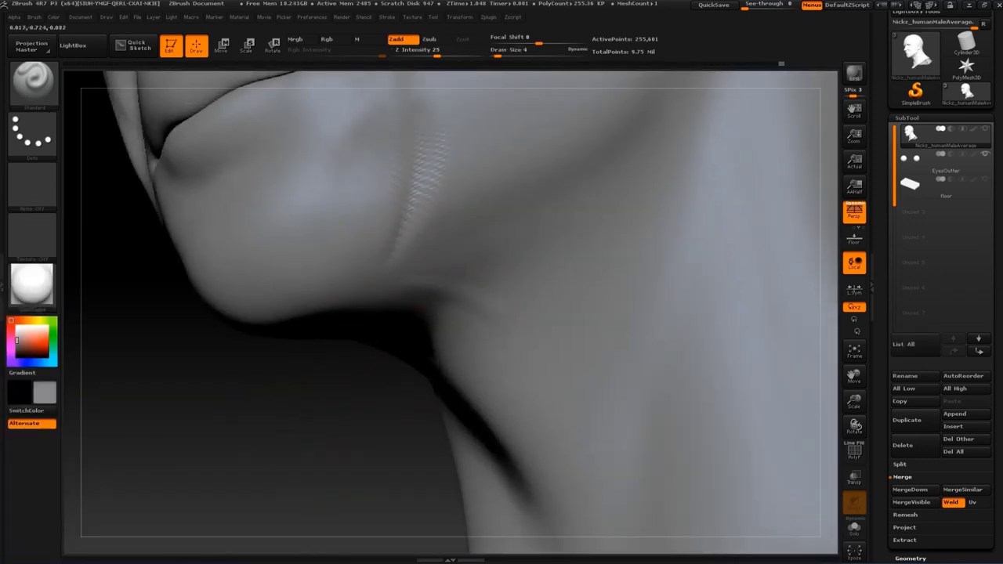
{"action": "left_click_drag", "start_coordinate": [269, 425], "coordinate": [417, 326]}
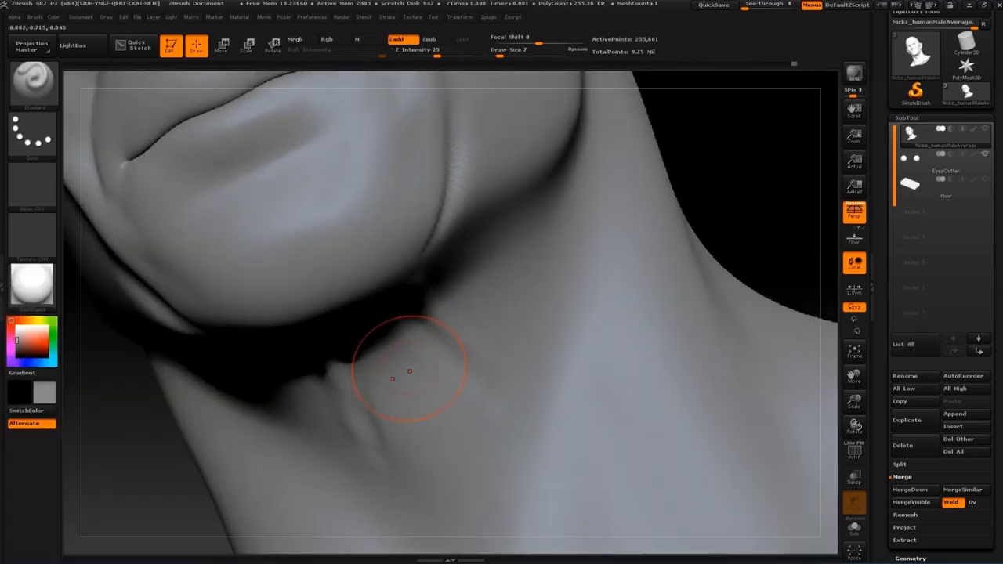
{"action": "mouse_move", "coordinate": [409, 370]}
{"action": "left_mouse_down"}
{"action": "mouse_move", "coordinate": [403, 392]}
{"action": "mouse_move", "coordinate": [424, 463]}
{"action": "mouse_move", "coordinate": [488, 320]}
{"action": "mouse_move", "coordinate": [549, 352]}
{"action": "left_mouse_up"}
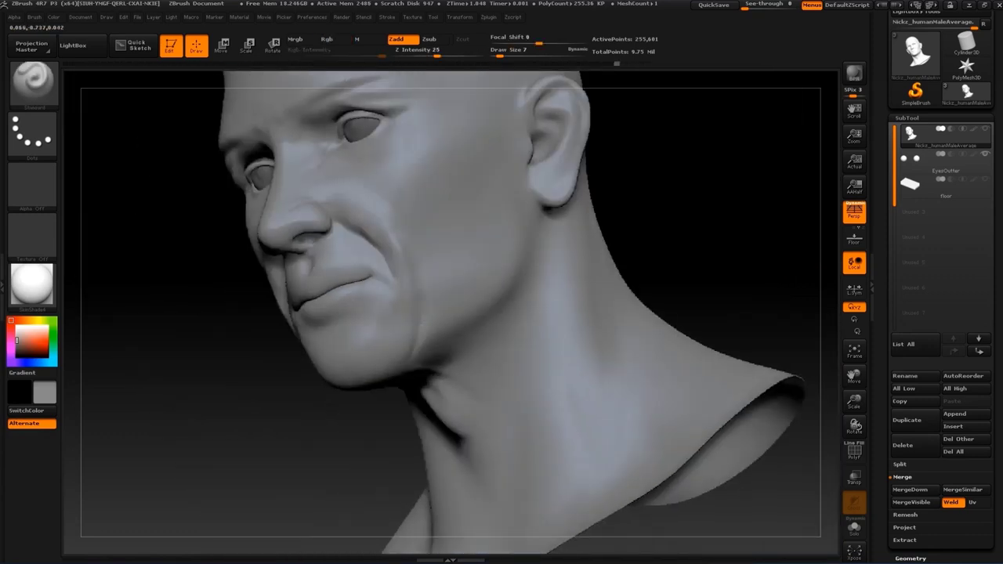
Smooth and refine the jaw-to-neck crease, resizing the brush from 18 to 7
{"action": "mouse_move", "coordinate": [439, 439]}
{"action": "left_mouse_down"}
{"action": "mouse_move", "coordinate": [230, 434]}
{"action": "mouse_move", "coordinate": [443, 295]}
{"action": "mouse_move", "coordinate": [483, 341]}
{"action": "left_mouse_up"}
{"action": "key", "text": "bracketright"}
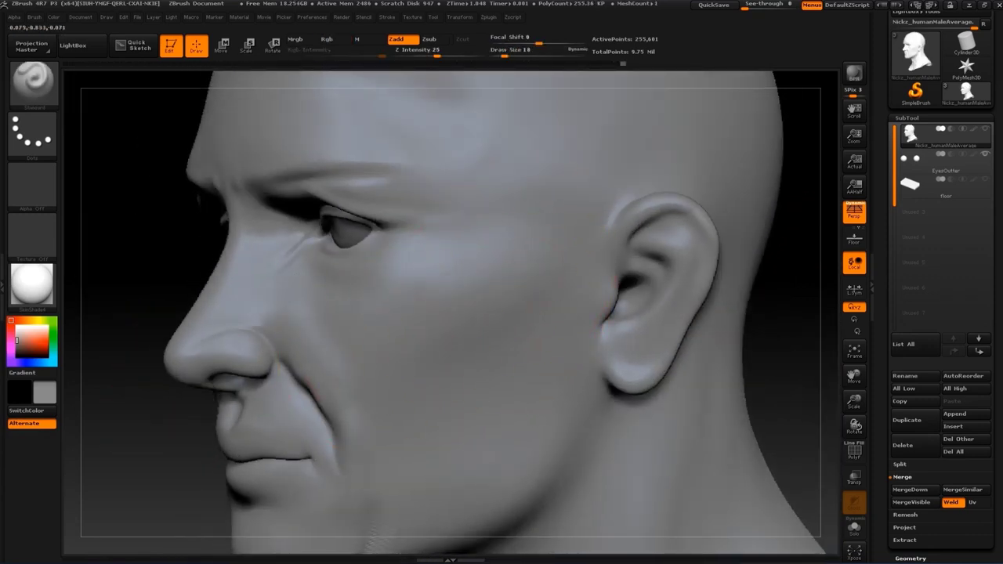
{"action": "left_click_drag", "start_coordinate": [278, 451], "coordinate": [282, 322], "text": "alt"}
{"action": "key", "text": "s"}
{"action": "left_click_drag", "start_coordinate": [509, 362], "coordinate": [477, 374]}
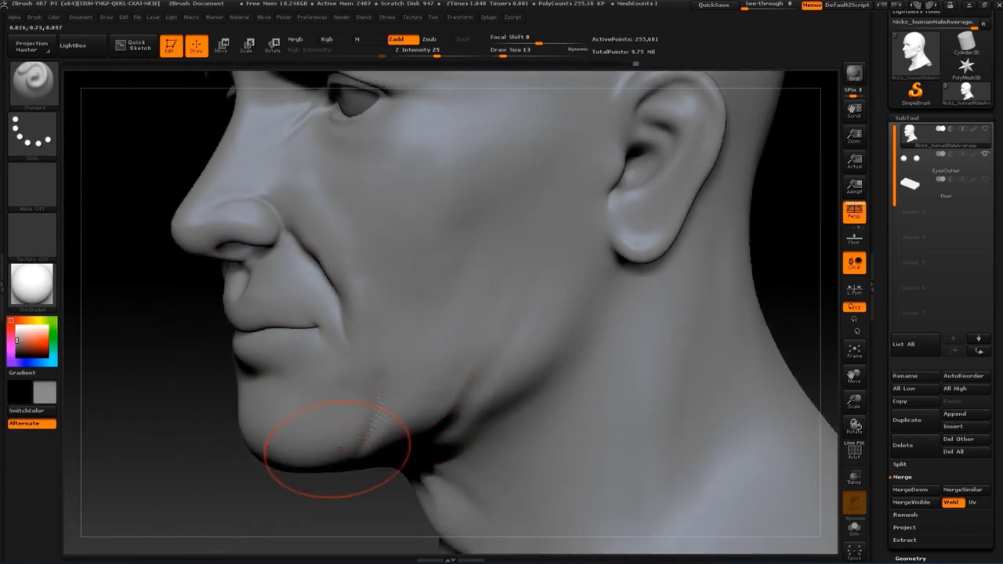
{"action": "left_click_drag", "start_coordinate": [339, 449], "coordinate": [482, 383]}
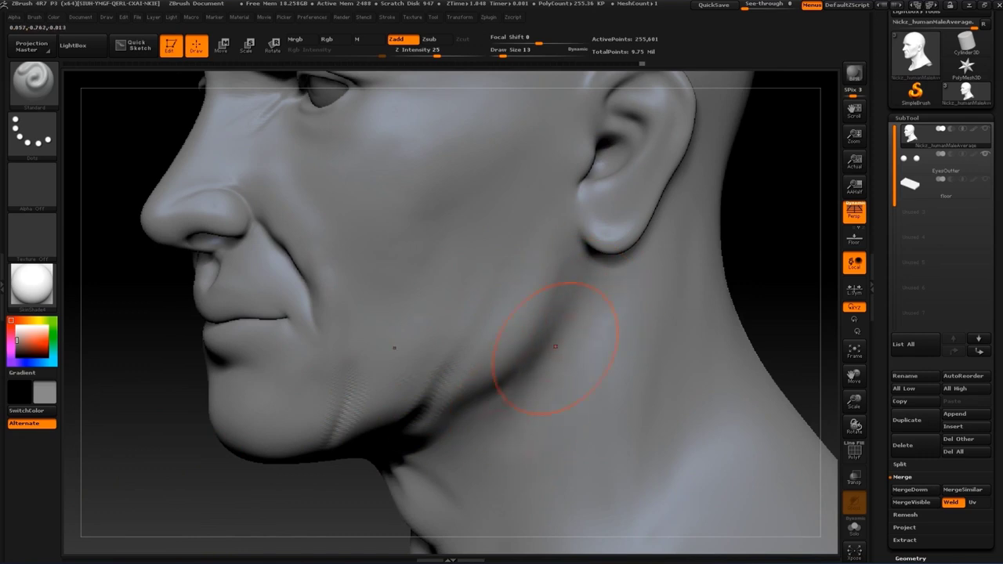
{"action": "left_click_drag", "start_coordinate": [555, 346], "coordinate": [470, 423]}
{"action": "left_click_drag", "start_coordinate": [568, 306], "coordinate": [470, 427]}
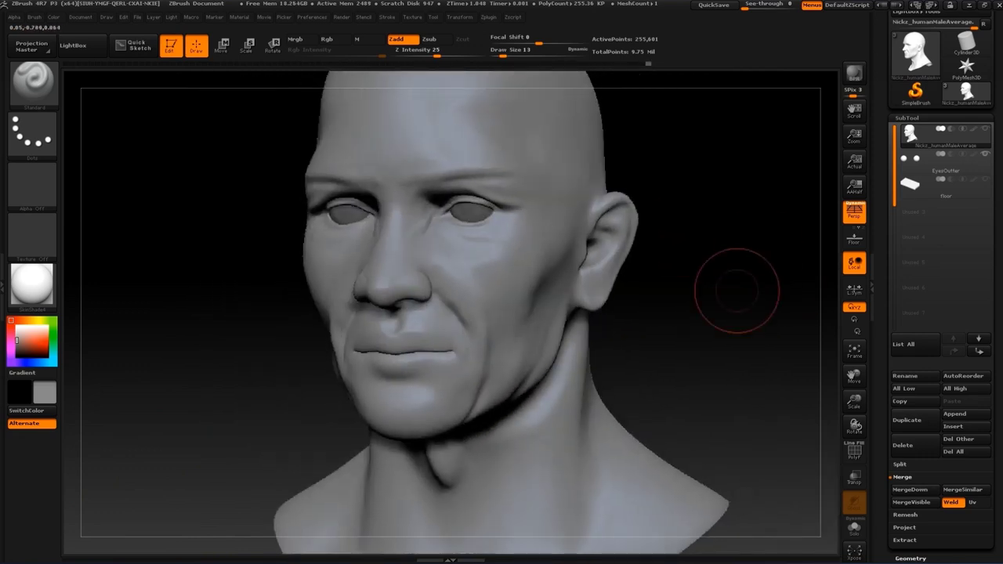
Frame the eyes, nose and mouth, adjusting the brush to sizes 8, 12 and 7 for fine detail
{"action": "left_click_drag", "start_coordinate": [734, 287], "coordinate": [775, 259]}
{"action": "left_click_drag", "start_coordinate": [706, 251], "coordinate": [593, 246]}
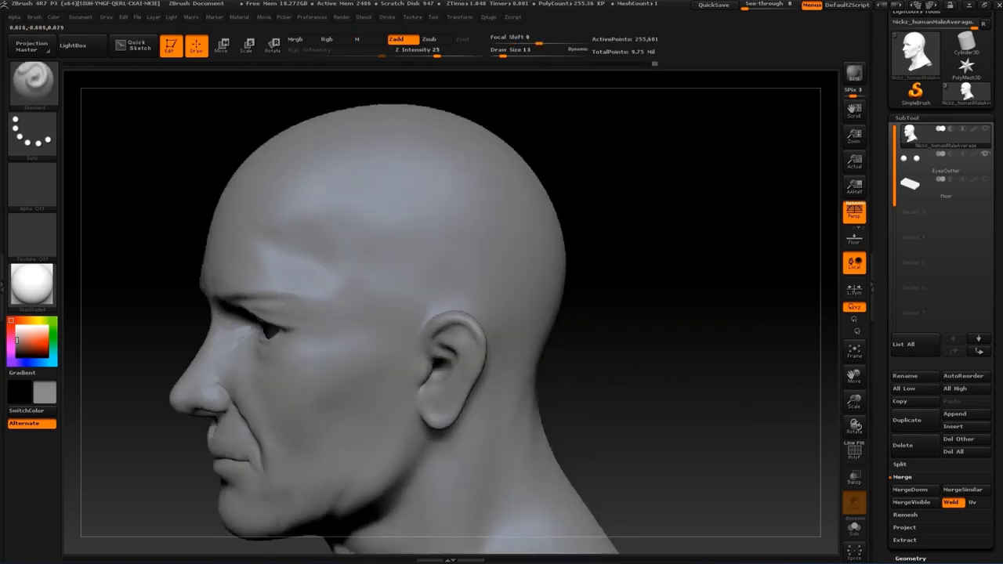
{"action": "mouse_move", "coordinate": [666, 266]}
{"action": "left_mouse_down"}
{"action": "mouse_move", "coordinate": [716, 268]}
{"action": "mouse_move", "coordinate": [548, 345]}
{"action": "mouse_move", "coordinate": [569, 352]}
{"action": "left_mouse_up"}
{"action": "key", "text": "s"}
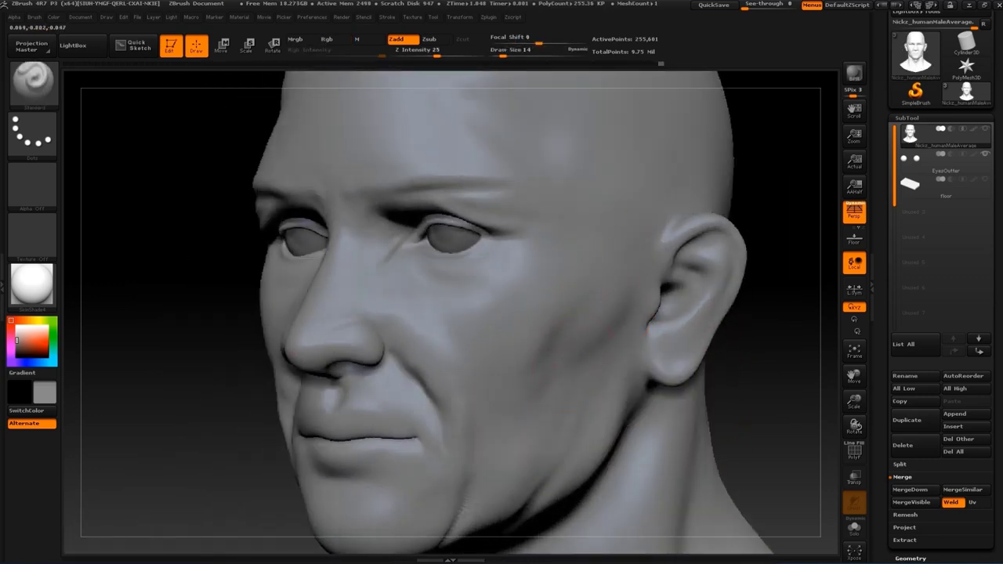
{"action": "mouse_move", "coordinate": [627, 329]}
{"action": "left_mouse_down", "text": "shift"}
{"action": "mouse_move", "coordinate": [728, 255]}
{"action": "mouse_move", "coordinate": [478, 318]}
{"action": "left_mouse_up", "text": "shift"}
{"action": "key", "text": "s"}
{"action": "left_click_drag", "start_coordinate": [492, 374], "coordinate": [442, 220], "text": "alt"}
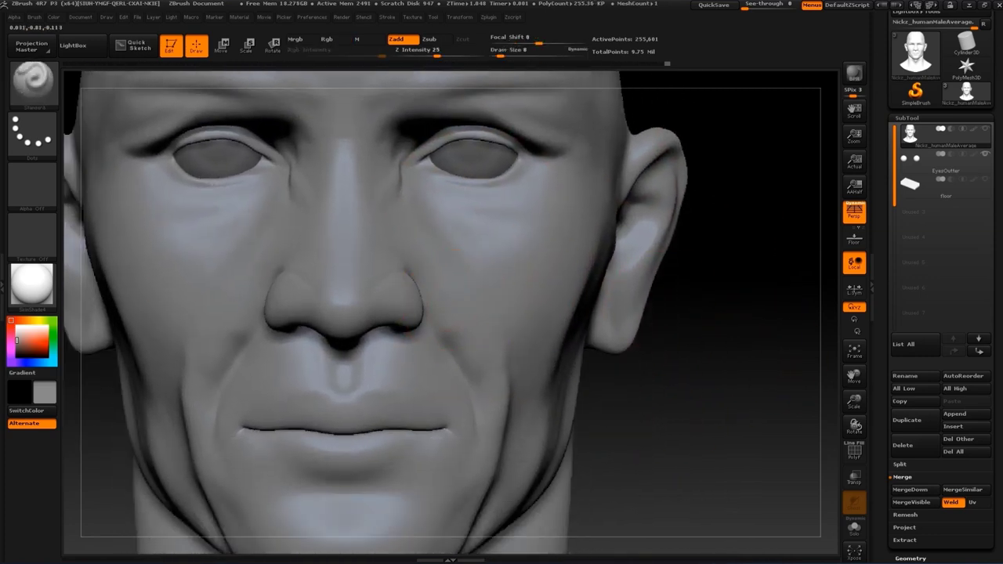
{"action": "key", "text": "s"}
{"action": "left_click_drag", "start_coordinate": [470, 351], "coordinate": [479, 351]}
{"action": "left_click_drag", "start_coordinate": [447, 314], "coordinate": [427, 301], "text": "alt"}
{"action": "key", "text": "s"}
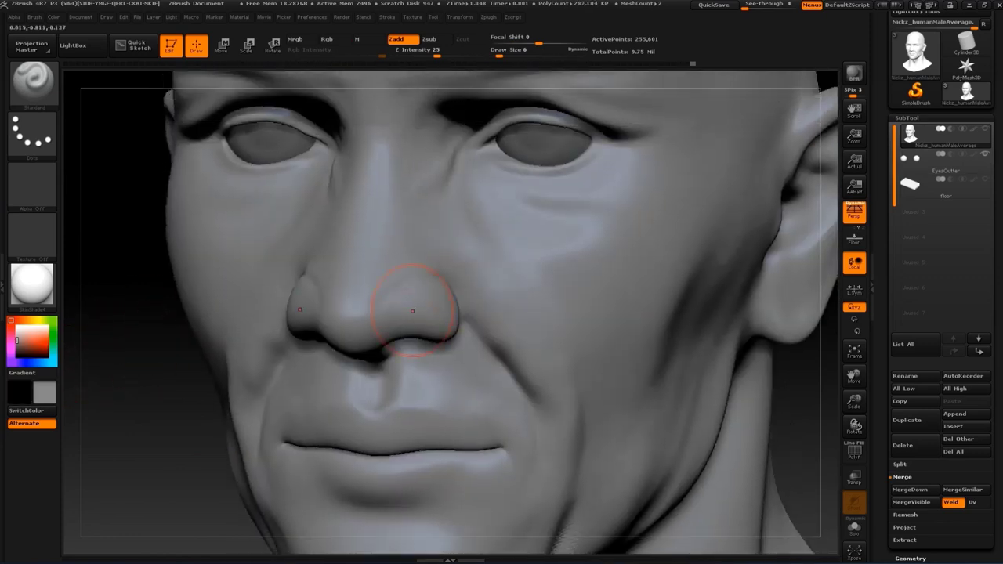
Pick the Move brush at size 7 to tweak the upper eyelids
{"action": "key", "text": "b"}
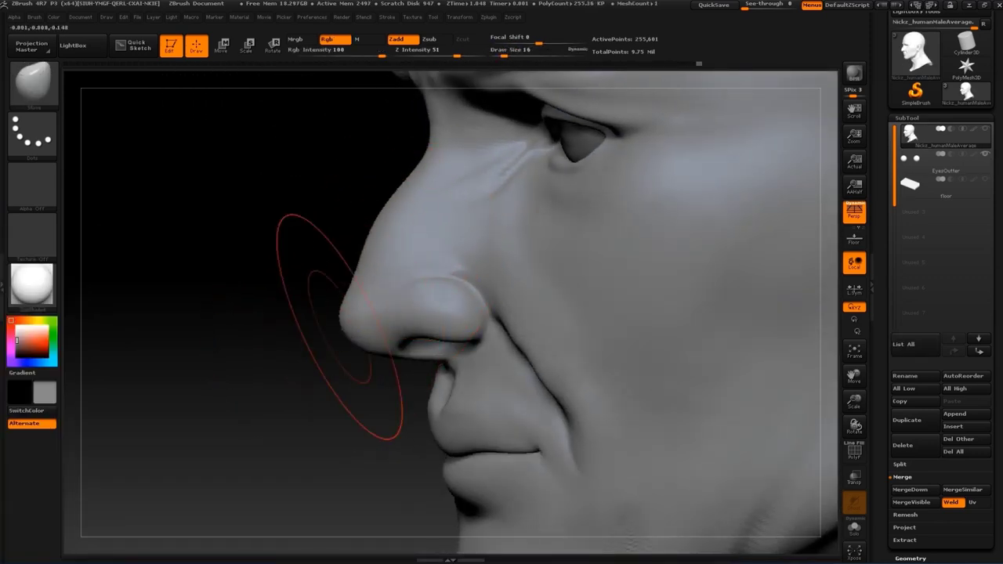
{"action": "key", "text": "bracketleft"}
{"action": "key", "text": "bracketleft"}
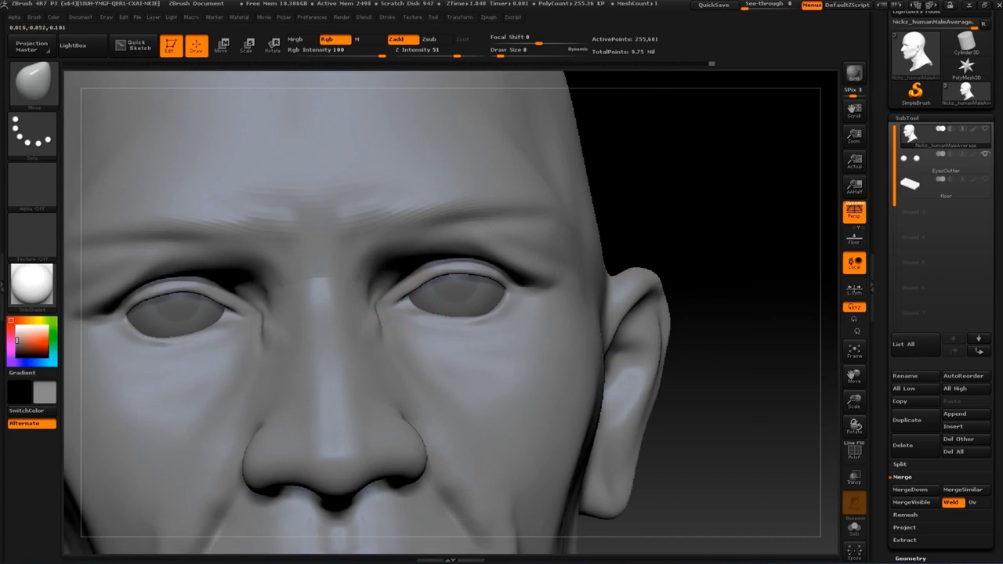
{"action": "left_click_drag", "start_coordinate": [368, 303], "coordinate": [372, 302]}
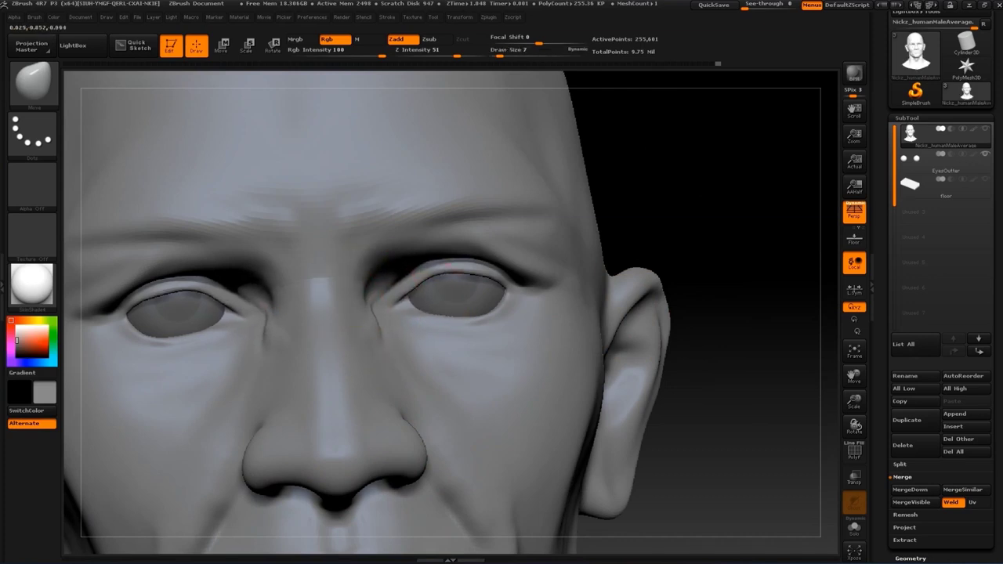
Frame the whole head and paint a mask over the top and back of the scalp
{"action": "key", "text": "f"}
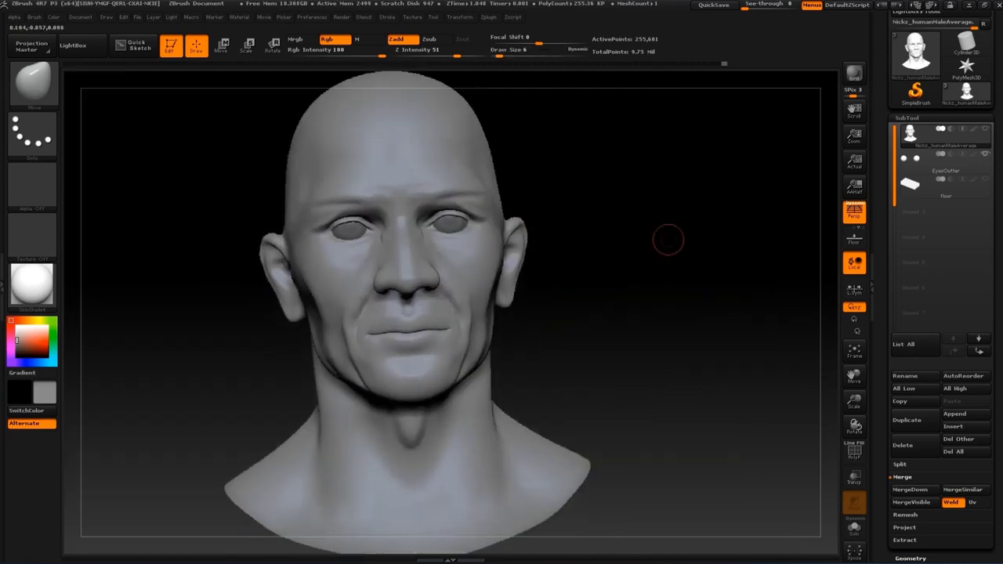
{"action": "mouse_move", "coordinate": [666, 237]}
{"action": "left_mouse_down"}
{"action": "mouse_move", "coordinate": [676, 275]}
{"action": "mouse_move", "coordinate": [666, 258]}
{"action": "left_mouse_up"}
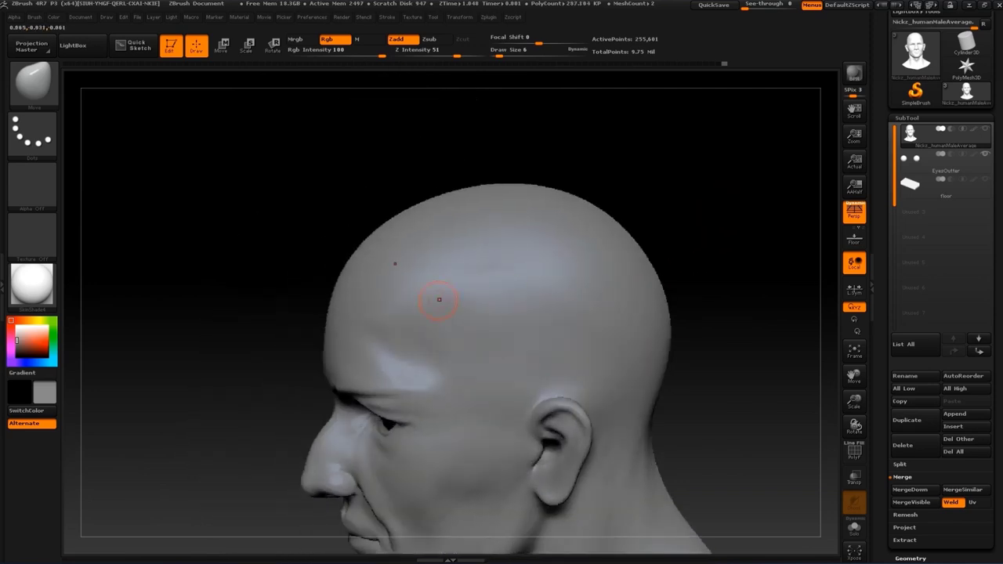
{"action": "left_click_drag", "start_coordinate": [368, 235], "coordinate": [564, 266], "text": "ctrl"}
{"action": "mouse_move", "coordinate": [501, 321]}
{"action": "left_mouse_down", "text": "ctrl"}
{"action": "mouse_move", "coordinate": [637, 302]}
{"action": "mouse_move", "coordinate": [526, 277]}
{"action": "left_mouse_up", "text": "ctrl"}
Extend the mask down the back of the neck and across the crown, orbiting to check coverage
{"action": "mouse_move", "coordinate": [522, 230]}
{"action": "left_mouse_down", "text": "ctrl"}
{"action": "mouse_move", "coordinate": [494, 329]}
{"action": "mouse_move", "coordinate": [579, 235]}
{"action": "left_mouse_up", "text": "ctrl"}
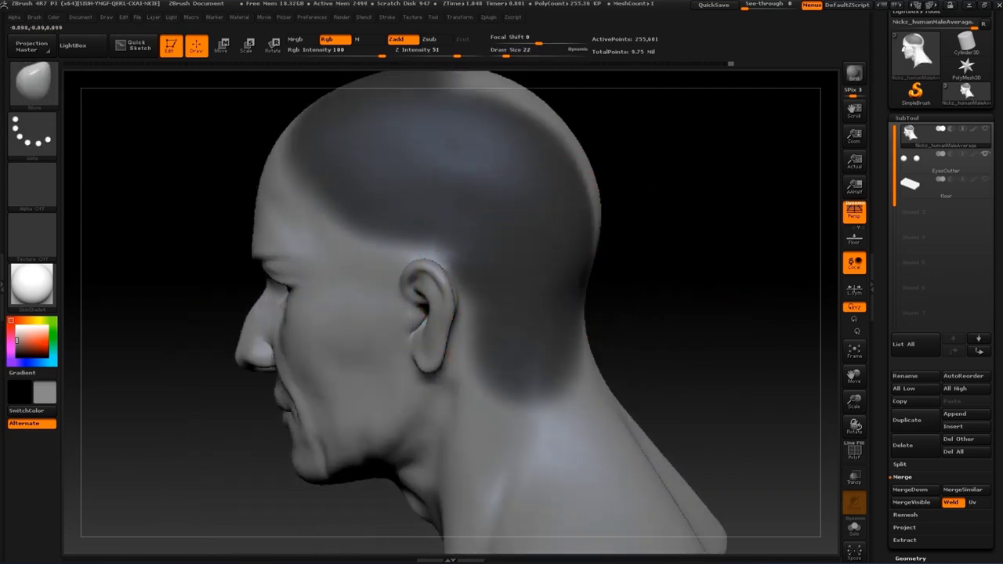
{"action": "left_click_drag", "start_coordinate": [752, 313], "coordinate": [611, 274]}
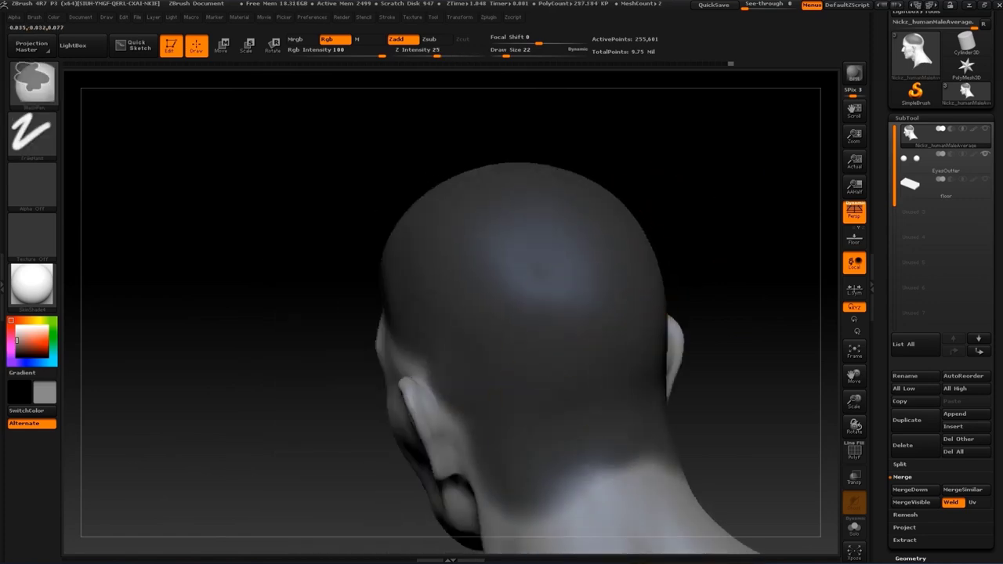
{"action": "mouse_move", "coordinate": [615, 486]}
{"action": "left_mouse_down", "text": "ctrl"}
{"action": "mouse_move", "coordinate": [683, 212]}
{"action": "mouse_move", "coordinate": [694, 297]}
{"action": "mouse_move", "coordinate": [689, 259]}
{"action": "mouse_move", "coordinate": [455, 273]}
{"action": "mouse_move", "coordinate": [462, 371]}
{"action": "left_mouse_up", "text": "ctrl"}
{"action": "left_click_drag", "start_coordinate": [666, 259], "coordinate": [555, 264]}
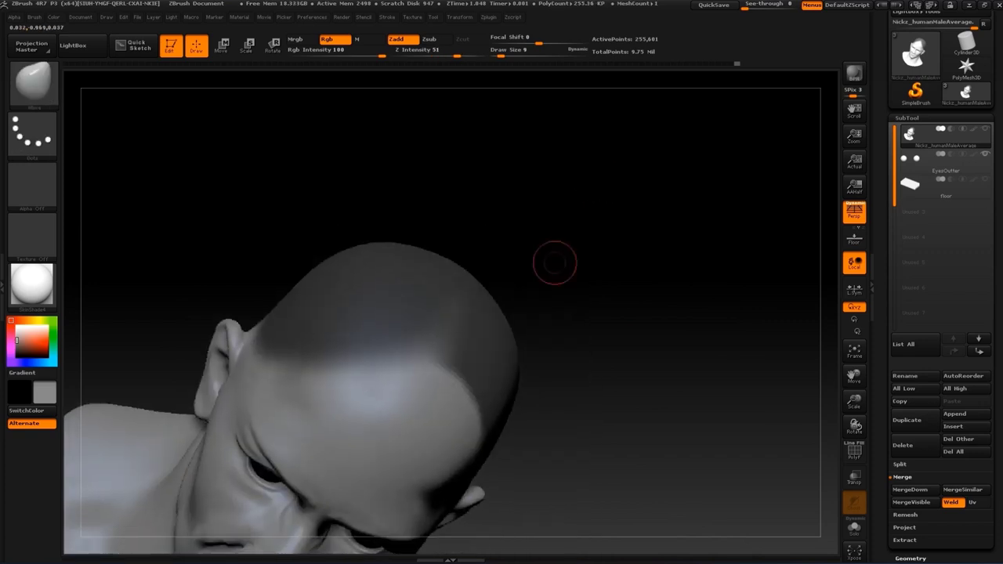
{"action": "left_click_drag", "start_coordinate": [423, 321], "coordinate": [227, 376], "text": "ctrl"}
{"action": "left_click_drag", "start_coordinate": [555, 264], "coordinate": [377, 264]}
{"action": "mouse_move", "coordinate": [470, 258]}
{"action": "left_mouse_down"}
{"action": "mouse_move", "coordinate": [609, 235]}
{"action": "mouse_move", "coordinate": [830, 357]}
{"action": "left_mouse_up"}
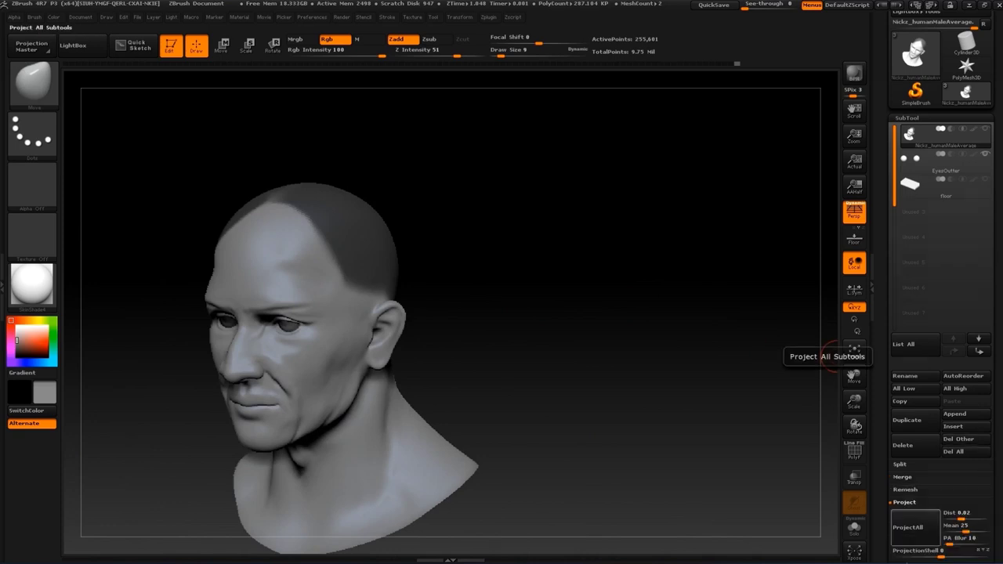
Extract the masked scalp as a thick shell, redo the preview, and accept it as Extract2
{"action": "left_click", "coordinate": [904, 540]}
{"action": "left_click", "coordinate": [904, 406]}
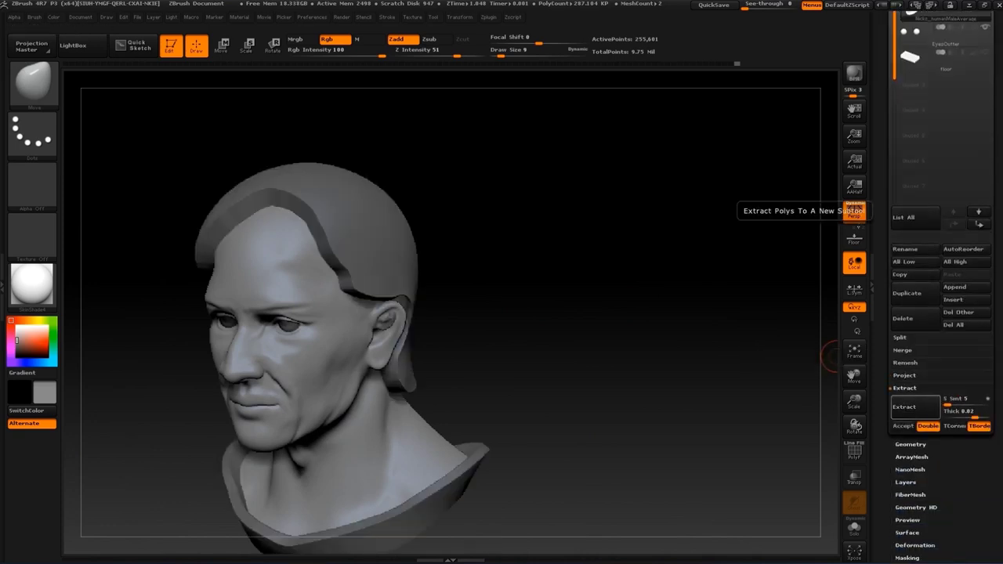
{"action": "mouse_move", "coordinate": [638, 407]}
{"action": "left_mouse_down"}
{"action": "mouse_move", "coordinate": [469, 461]}
{"action": "mouse_move", "coordinate": [659, 307]}
{"action": "mouse_move", "coordinate": [511, 405]}
{"action": "left_mouse_up"}
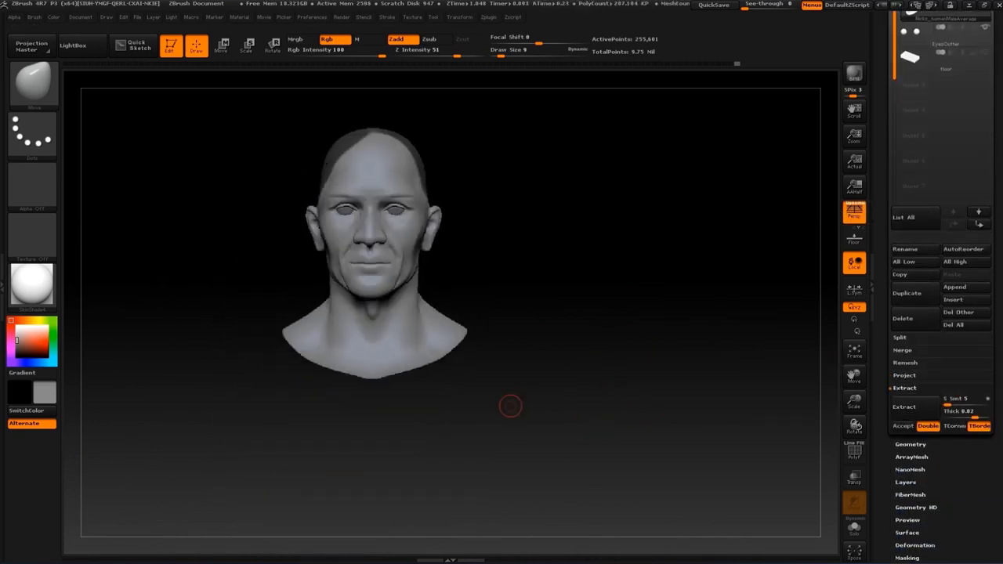
{"action": "left_click_drag", "start_coordinate": [202, 309], "coordinate": [600, 398], "text": "ctrl+shift"}
{"action": "left_click_drag", "start_coordinate": [511, 405], "coordinate": [676, 237]}
{"action": "left_click", "coordinate": [676, 236], "text": "ctrl+shift"}
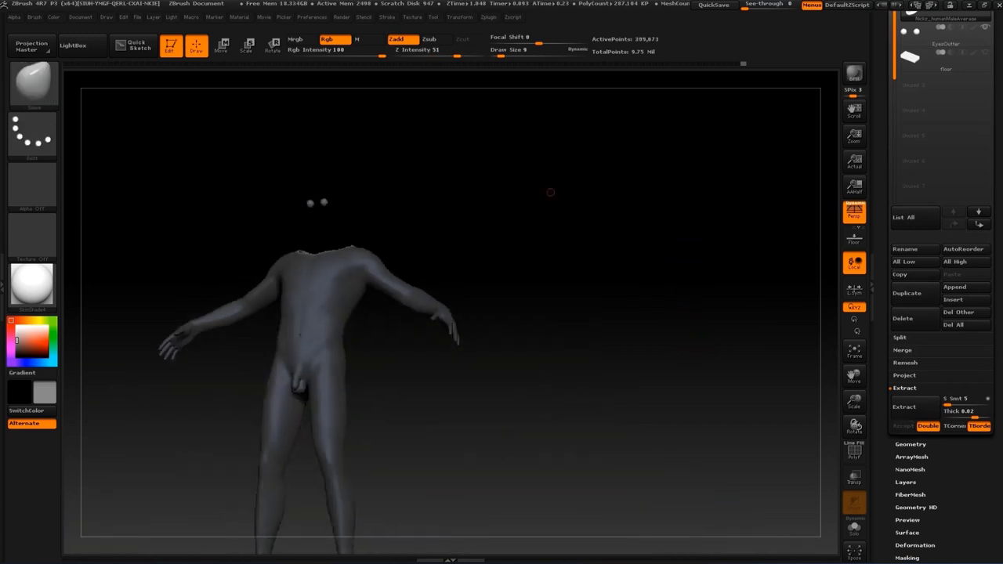
{"action": "left_click", "coordinate": [903, 407]}
{"action": "key", "text": "f"}
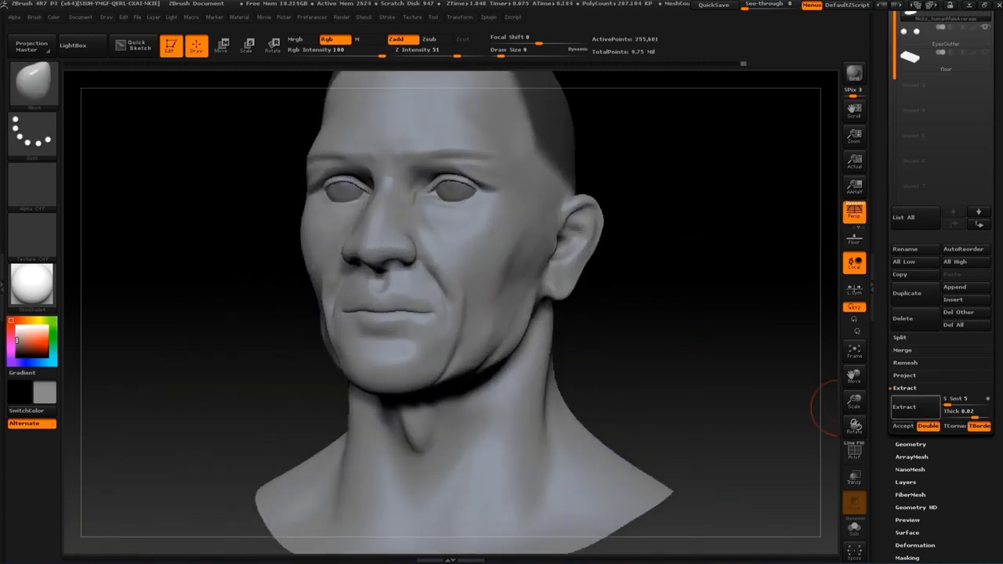
{"action": "left_click_drag", "start_coordinate": [825, 469], "coordinate": [721, 481], "text": "alt"}
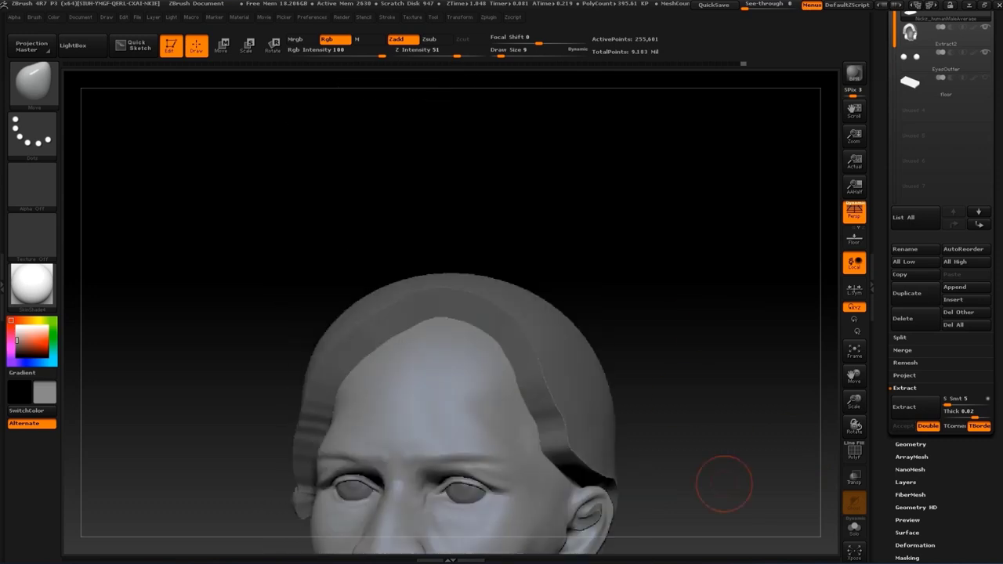
{"action": "left_click_drag", "start_coordinate": [211, 182], "coordinate": [600, 514], "text": "ctrl+shift"}
{"action": "key", "text": "f"}
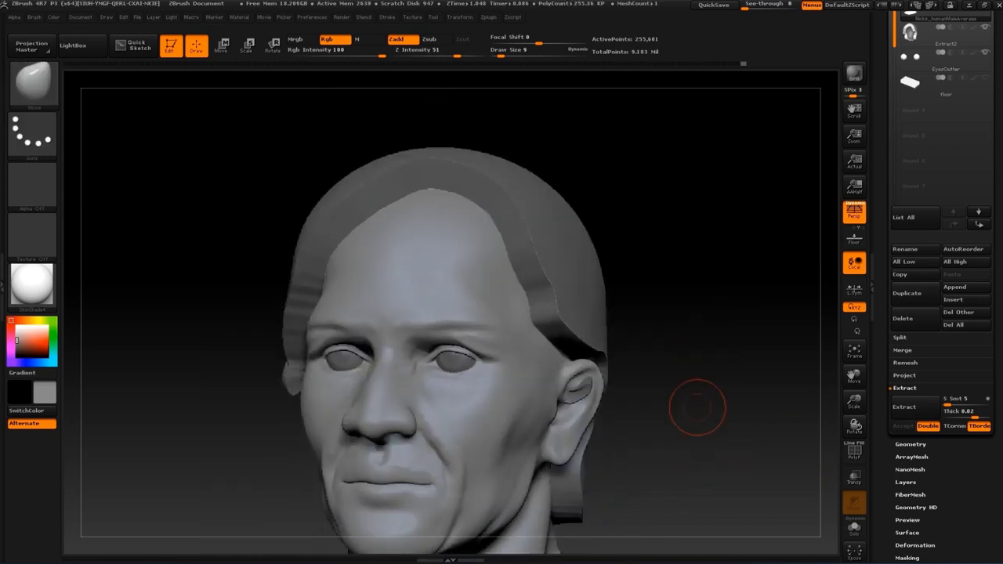
{"action": "left_click_drag", "start_coordinate": [695, 408], "coordinate": [679, 421], "text": "alt"}
View the Extract2 shell alone from several sides at Draw Size 35, then unhide the head
{"action": "left_click", "coordinate": [985, 28]}
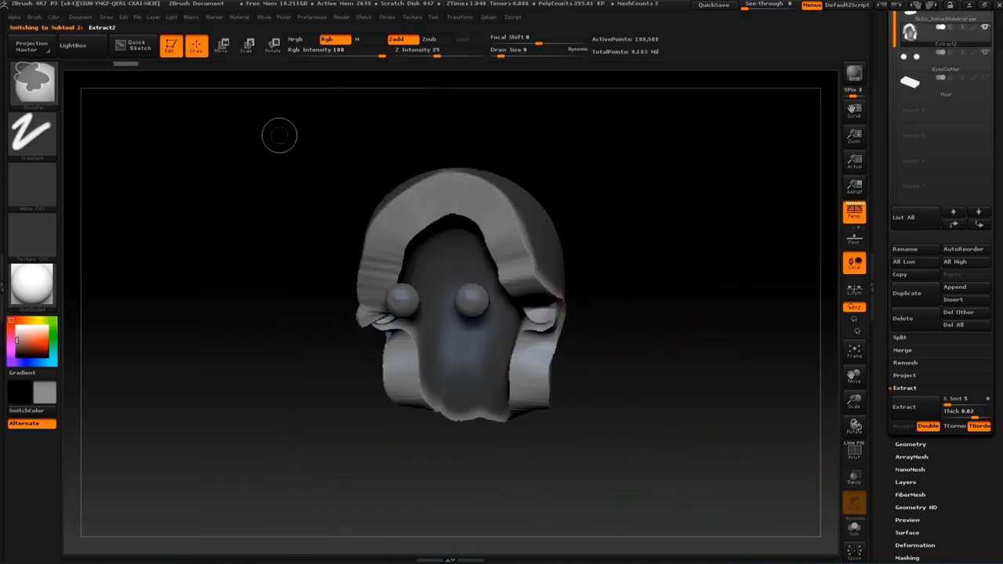
{"action": "left_click_drag", "start_coordinate": [721, 213], "coordinate": [484, 249]}
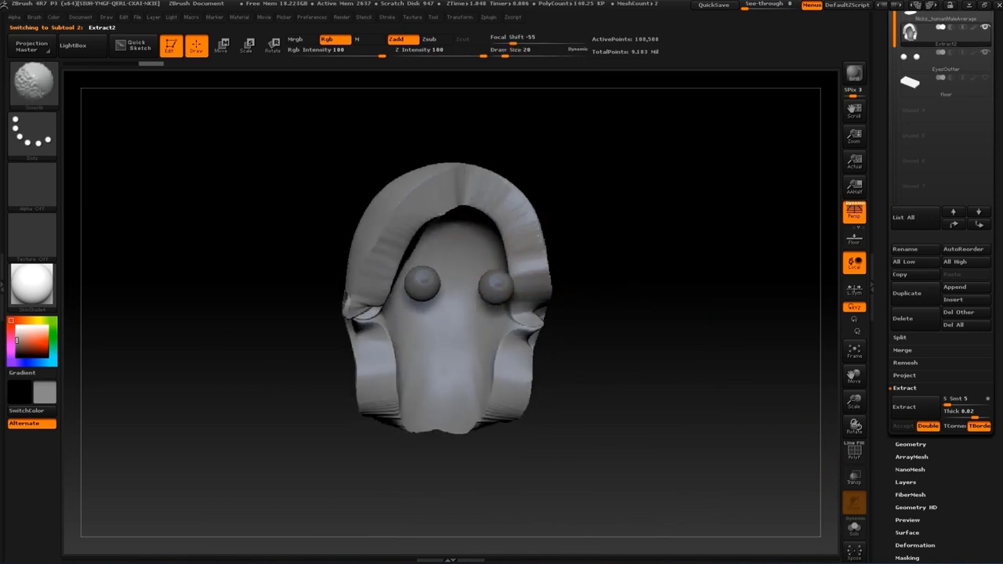
{"action": "key", "text": "s"}
{"action": "left_click_drag", "start_coordinate": [517, 363], "coordinate": [548, 362]}
{"action": "left_click_drag", "start_coordinate": [506, 212], "coordinate": [644, 213]}
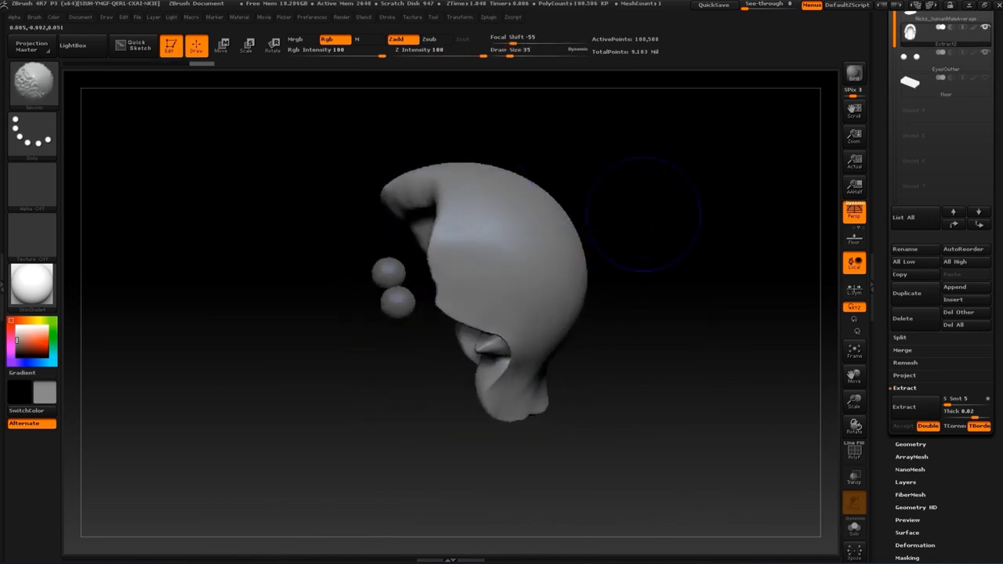
{"action": "mouse_move", "coordinate": [828, 134]}
{"action": "left_mouse_down"}
{"action": "mouse_move", "coordinate": [662, 274]}
{"action": "mouse_move", "coordinate": [671, 280]}
{"action": "mouse_move", "coordinate": [664, 257]}
{"action": "mouse_move", "coordinate": [639, 246]}
{"action": "left_mouse_up"}
Shape the hair shell with SnakeHook and smoothing, then ZRemesh it down to 3,499 points
{"action": "left_click_drag", "start_coordinate": [756, 304], "coordinate": [619, 298]}
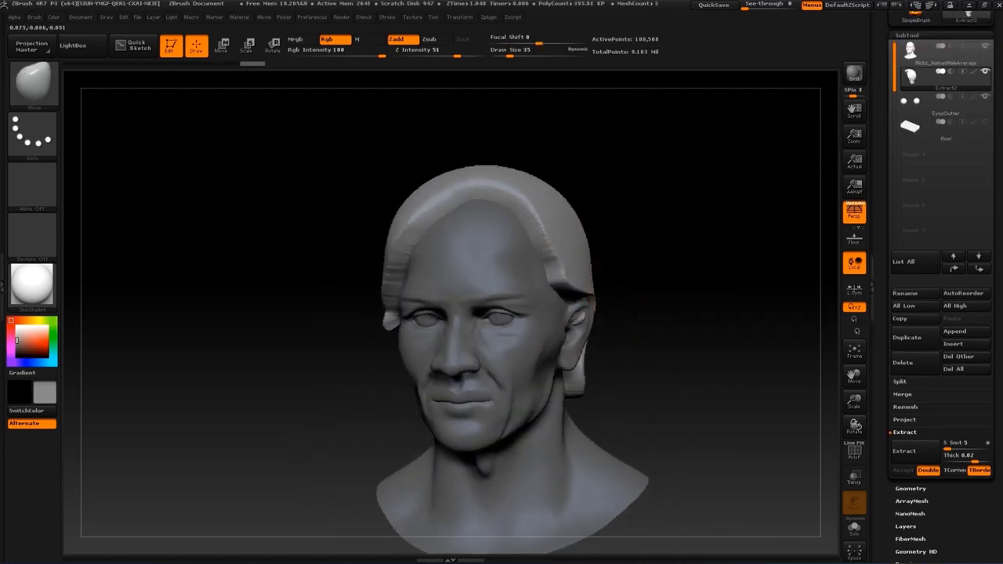
{"action": "key", "text": "b"}
{"action": "key", "text": "s"}
{"action": "key", "text": "h"}
{"action": "left_click_drag", "start_coordinate": [595, 180], "coordinate": [466, 344]}
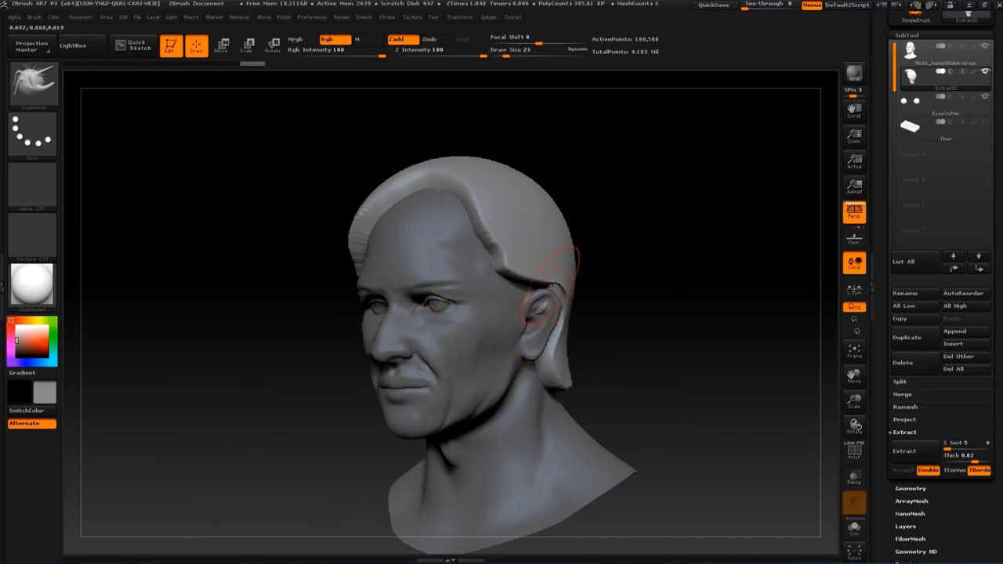
{"action": "left_click_drag", "start_coordinate": [596, 275], "coordinate": [549, 276], "text": "shift"}
{"action": "left_click_drag", "start_coordinate": [656, 380], "coordinate": [743, 372]}
{"action": "left_click", "coordinate": [910, 488]}
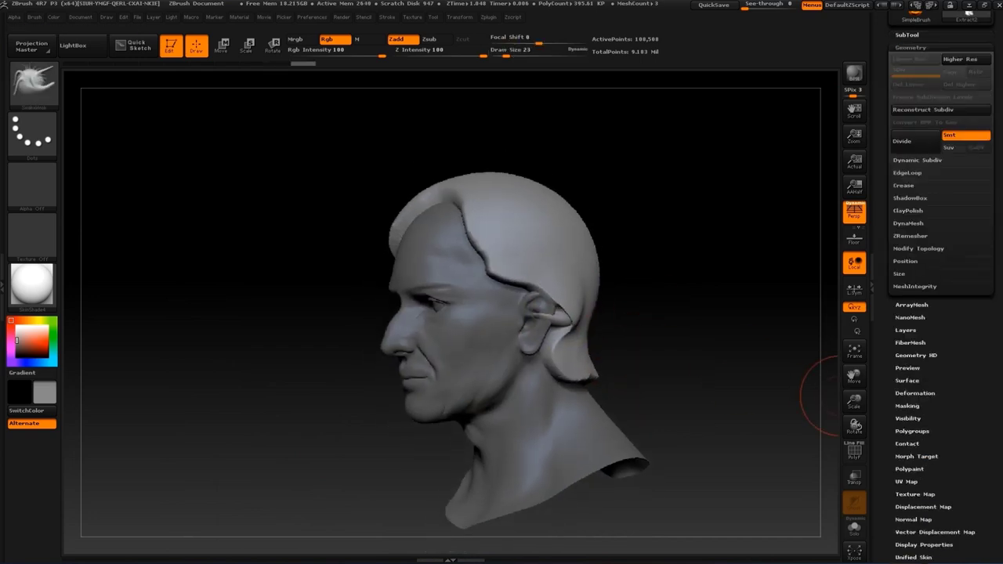
{"action": "left_click", "coordinate": [909, 236]}
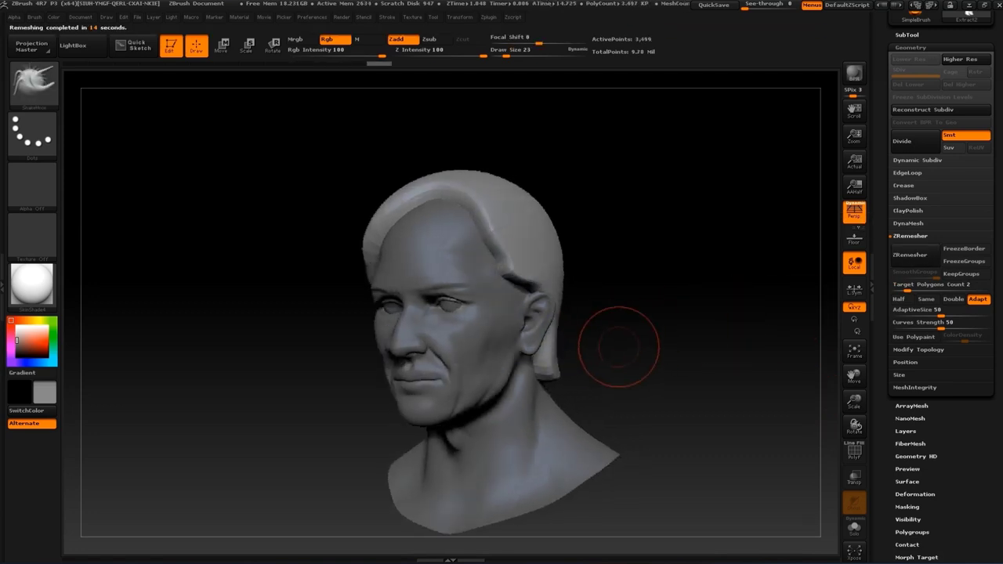
Switch from ClayBuildup to SnakeHook, test a pull on the hair, and undo it
{"action": "left_click_drag", "start_coordinate": [576, 392], "coordinate": [707, 292]}
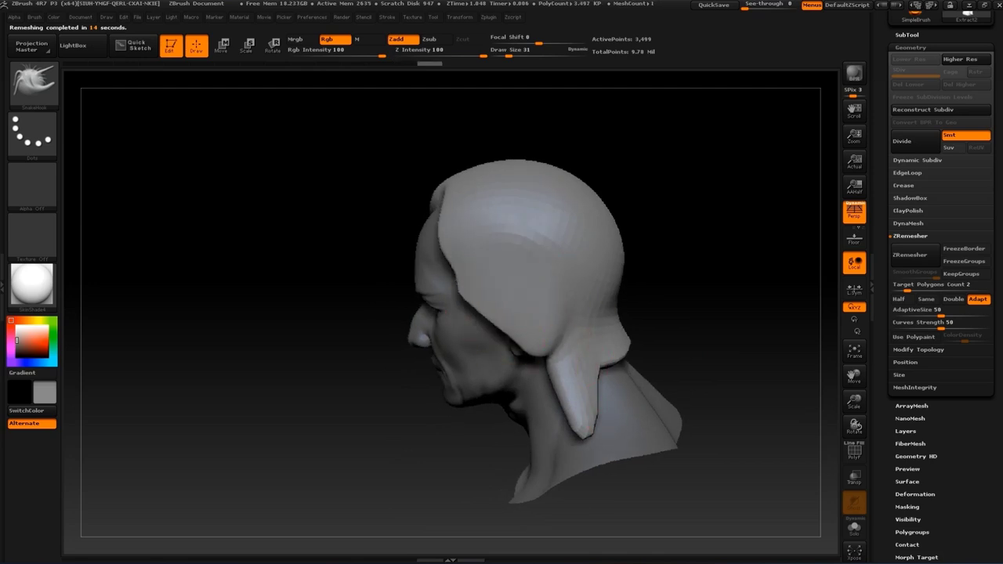
{"action": "left_click_drag", "start_coordinate": [698, 332], "coordinate": [433, 333]}
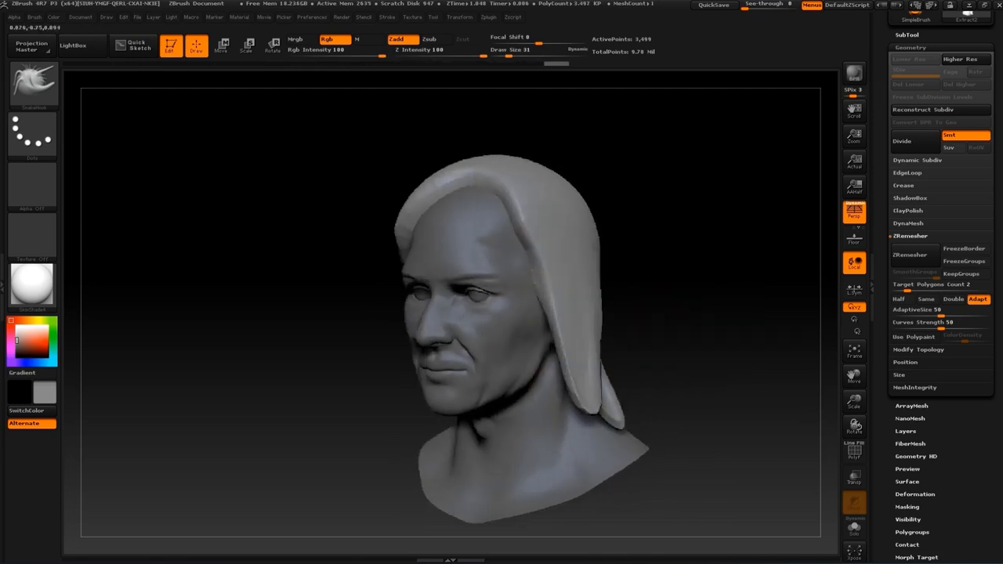
{"action": "key", "text": "b"}
{"action": "key", "text": "c"}
{"action": "key", "text": "b"}
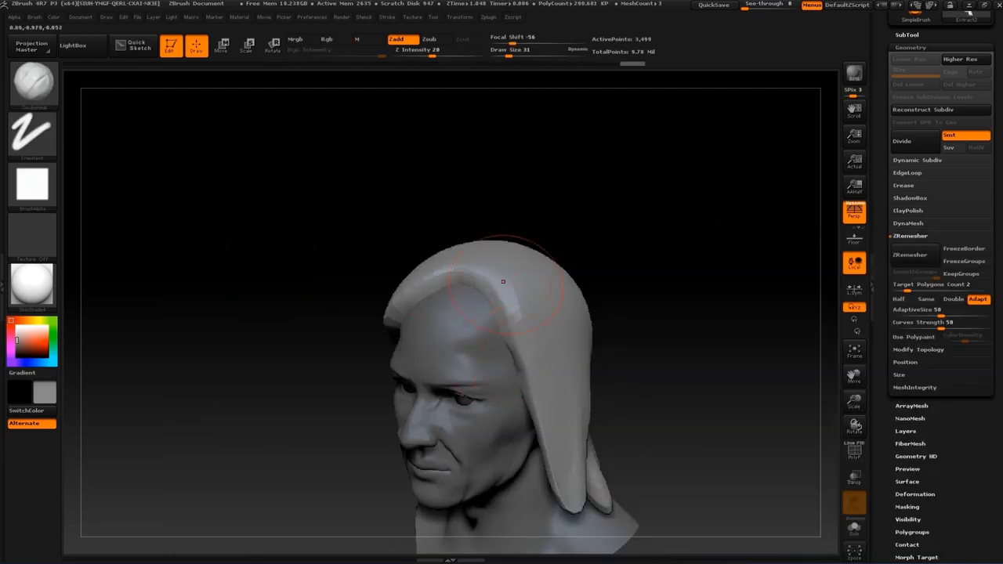
{"action": "mouse_move", "coordinate": [586, 315]}
{"action": "left_mouse_down"}
{"action": "mouse_move", "coordinate": [650, 258]}
{"action": "mouse_move", "coordinate": [653, 358]}
{"action": "left_mouse_up"}
{"action": "key", "text": "b"}
{"action": "key", "text": "s"}
{"action": "key", "text": "h"}
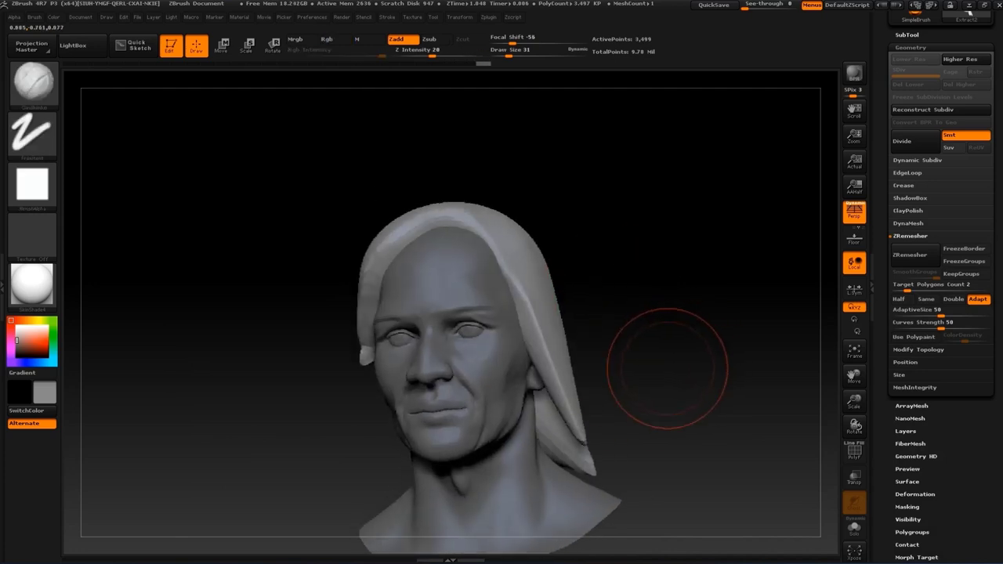
{"action": "left_click_drag", "start_coordinate": [559, 401], "coordinate": [627, 380]}
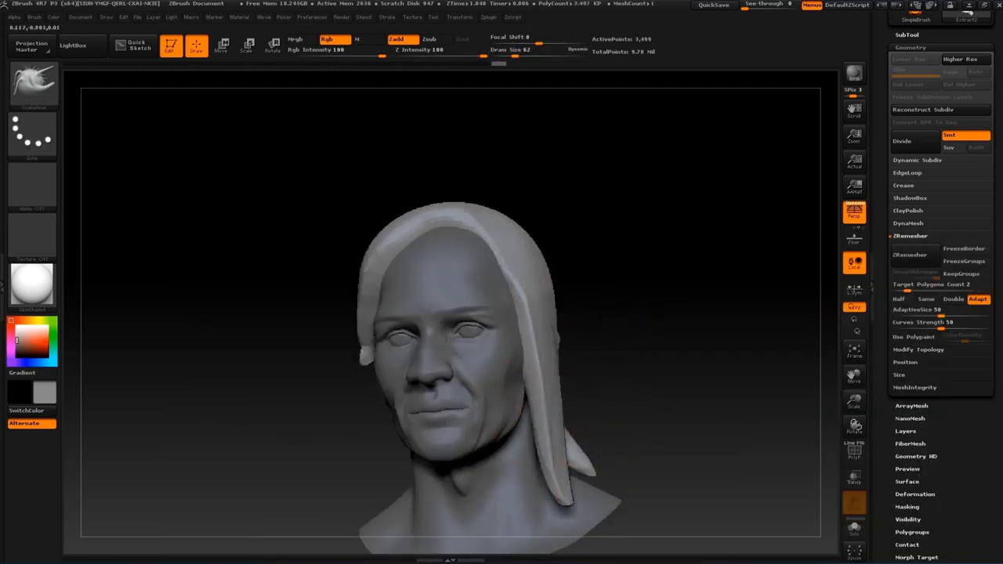
{"action": "key", "text": "ctrl+z"}
Select the Standard brush and divide the hair shell to SDiv 2 (about 13,998 points)
{"action": "mouse_move", "coordinate": [689, 376]}
{"action": "left_mouse_down"}
{"action": "mouse_move", "coordinate": [650, 376]}
{"action": "mouse_move", "coordinate": [647, 358]}
{"action": "mouse_move", "coordinate": [569, 293]}
{"action": "left_mouse_up"}
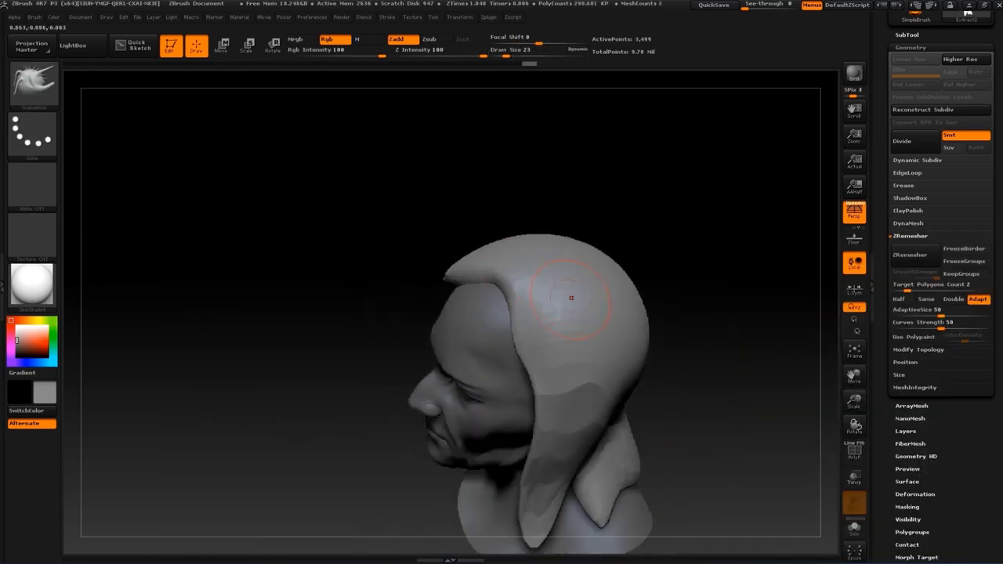
{"action": "key", "text": "b"}
{"action": "key", "text": "s"}
{"action": "key", "text": "t"}
{"action": "key", "text": "ctrl+d"}
{"action": "left_click_drag", "start_coordinate": [767, 225], "coordinate": [474, 311]}
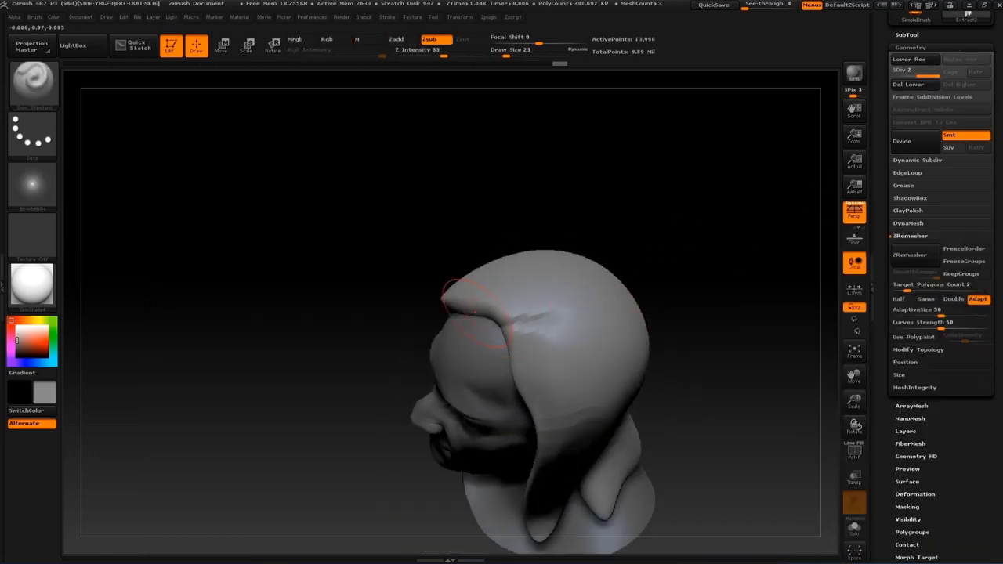
Stroke strand grooves over the hair top with ClayBuildup at Draw Size 12, working around the head
{"action": "left_click_drag", "start_coordinate": [696, 274], "coordinate": [683, 313]}
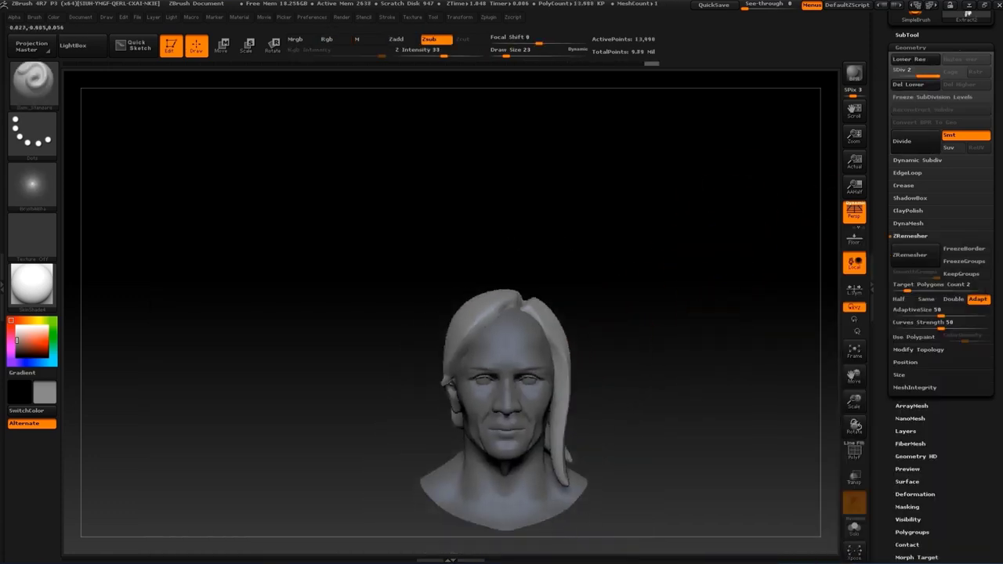
{"action": "key", "text": "b"}
{"action": "key", "text": "c"}
{"action": "key", "text": "b"}
{"action": "left_click_drag", "start_coordinate": [637, 264], "coordinate": [493, 266]}
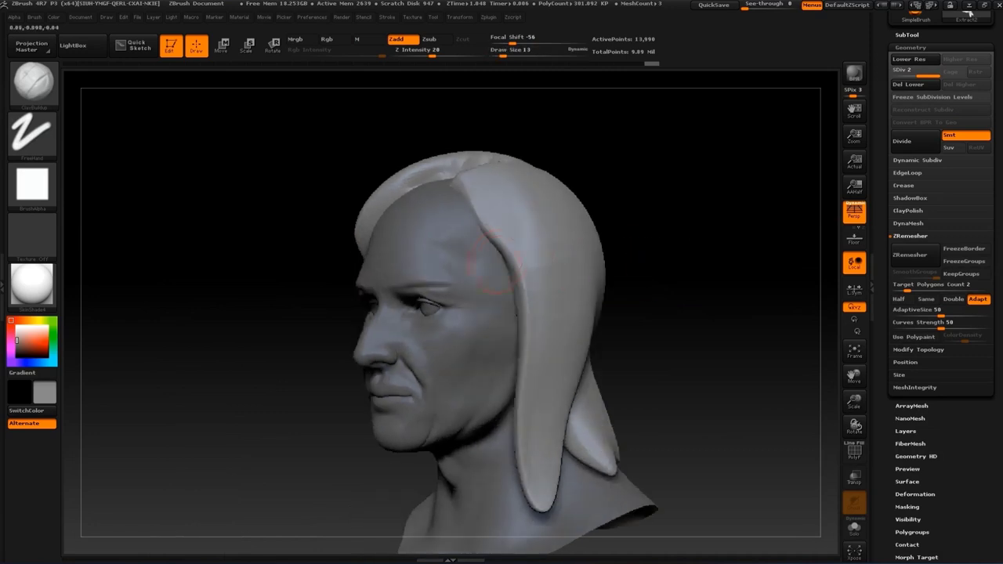
{"action": "key", "text": "Return"}
{"action": "left_click_drag", "start_coordinate": [689, 259], "coordinate": [752, 298]}
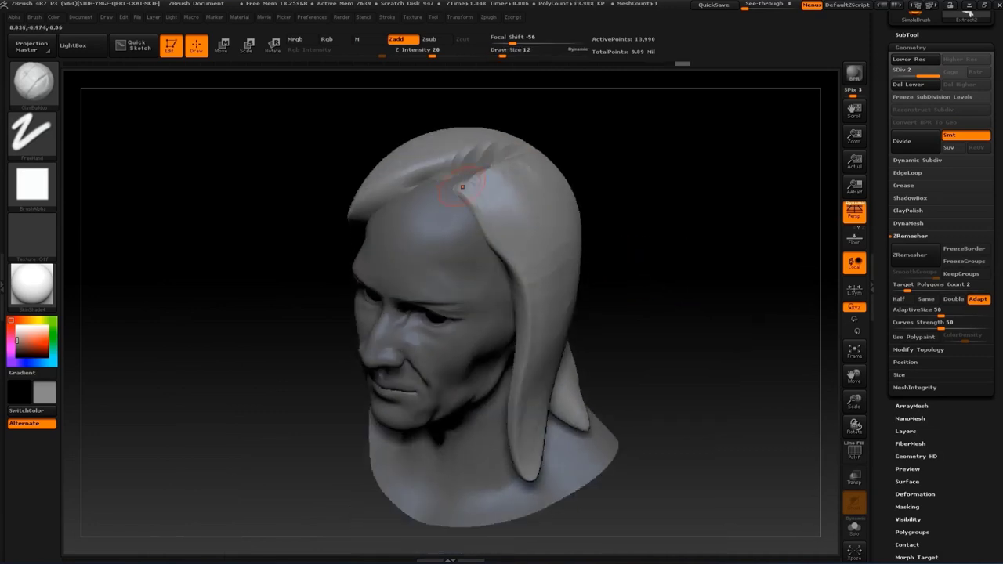
{"action": "left_click_drag", "start_coordinate": [705, 329], "coordinate": [697, 274]}
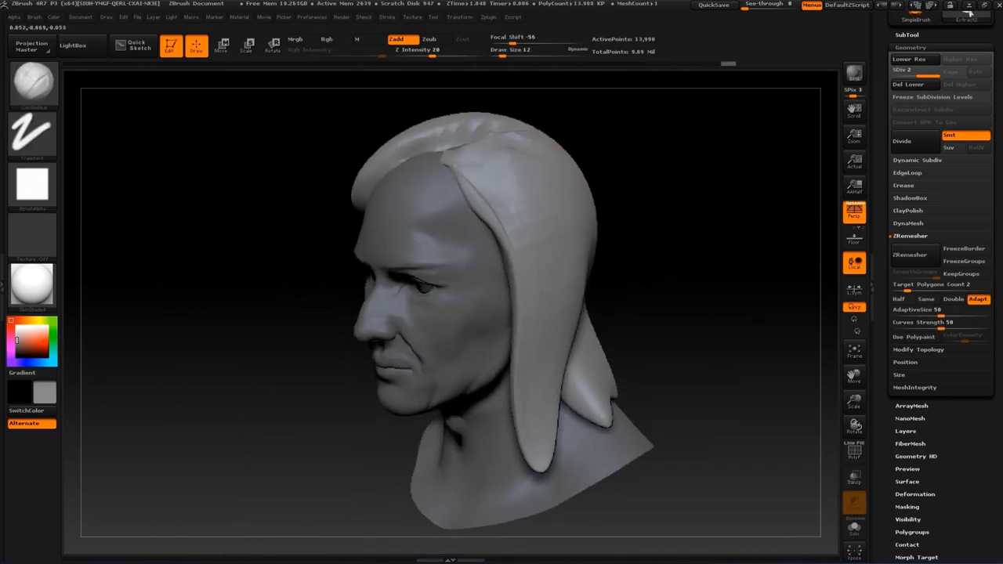
{"action": "left_click_drag", "start_coordinate": [665, 307], "coordinate": [619, 309]}
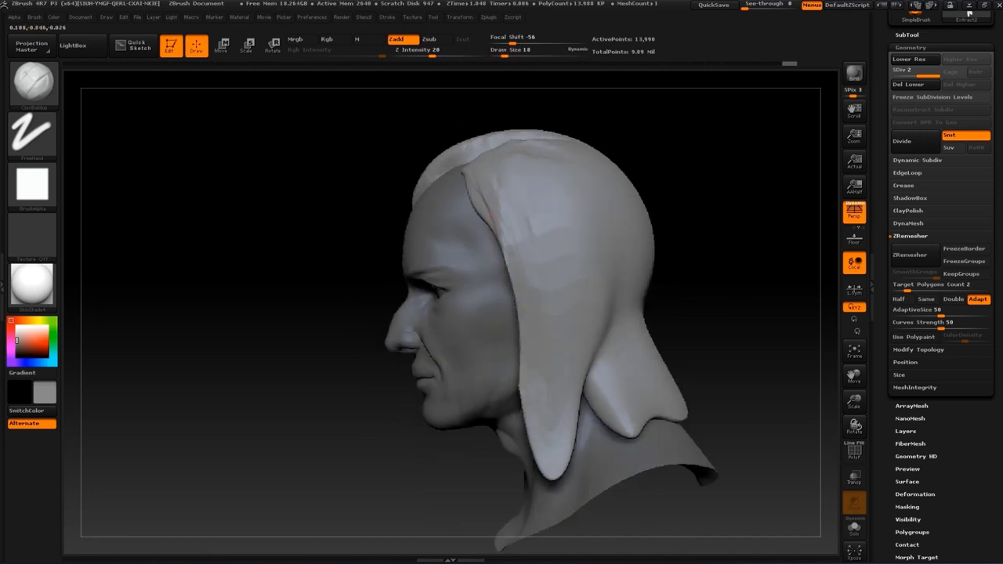
{"action": "left_click_drag", "start_coordinate": [571, 451], "coordinate": [624, 409]}
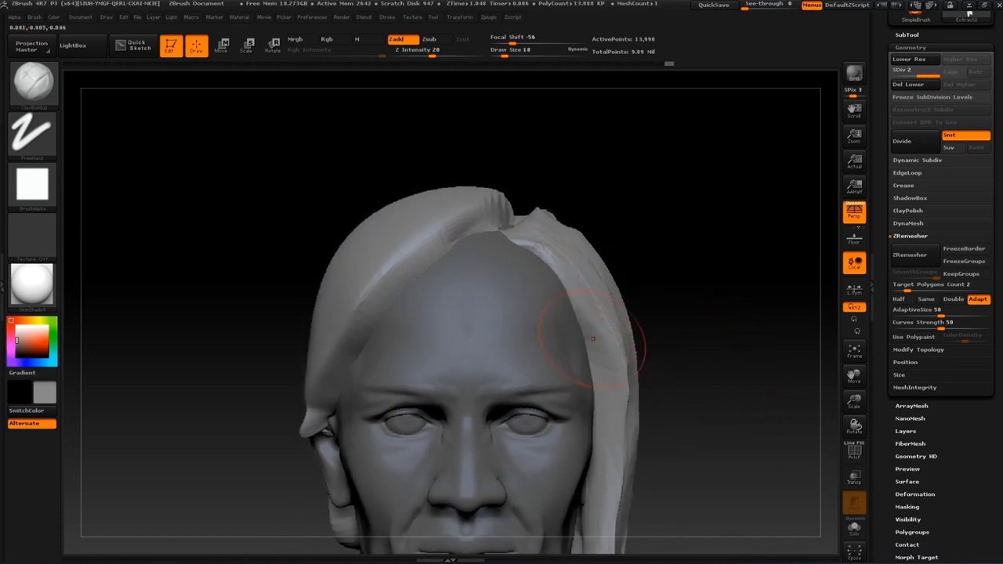
{"action": "mouse_move", "coordinate": [592, 339]}
{"action": "left_mouse_down"}
{"action": "mouse_move", "coordinate": [596, 392]}
{"action": "mouse_move", "coordinate": [595, 345]}
{"action": "left_mouse_up"}
{"action": "mouse_move", "coordinate": [714, 414]}
{"action": "left_mouse_down"}
{"action": "mouse_move", "coordinate": [739, 268]}
{"action": "mouse_move", "coordinate": [705, 209]}
{"action": "left_mouse_up"}
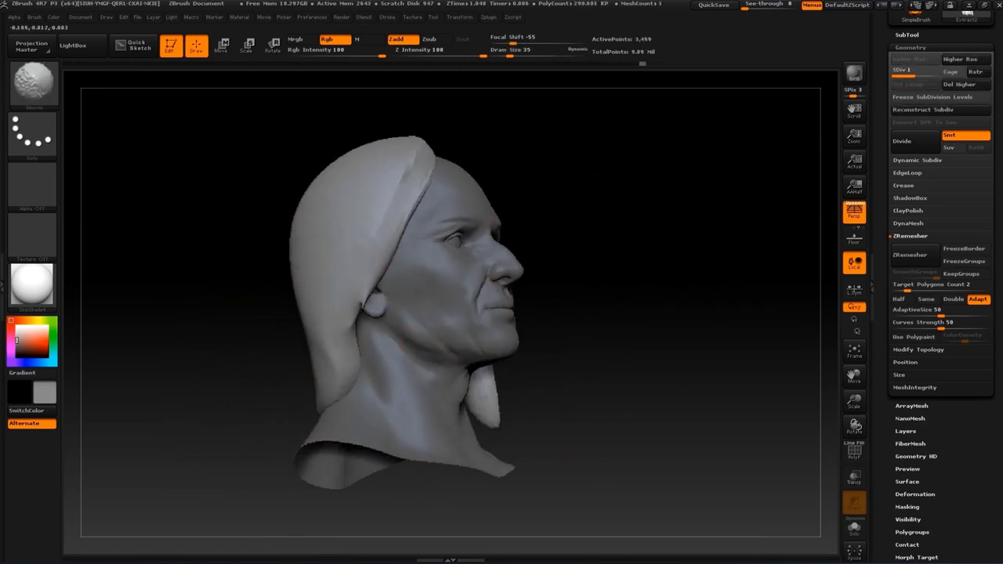
Build up clay hair clumps over the crown beside the parting, resizing the ClayBuildup brush
{"action": "key", "text": "b"}
{"action": "key", "text": "c"}
{"action": "key", "text": "b"}
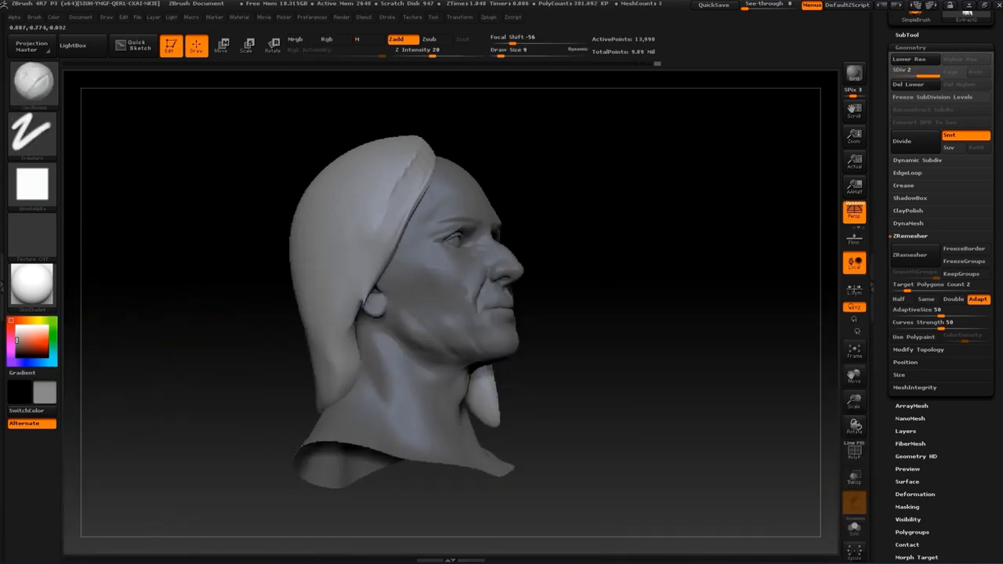
{"action": "left_click_drag", "start_coordinate": [235, 283], "coordinate": [366, 284]}
{"action": "key", "text": "s"}
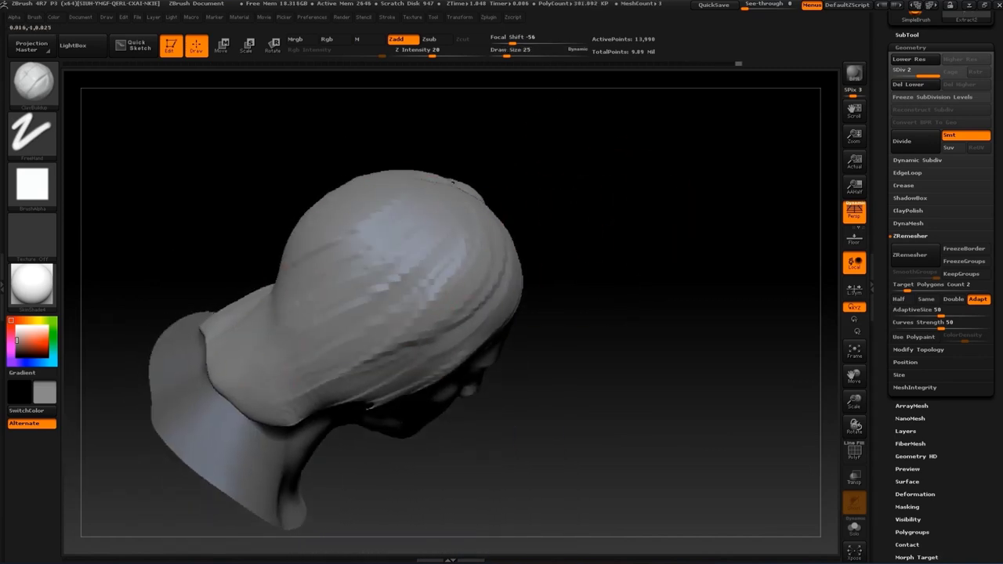
{"action": "left_click_drag", "start_coordinate": [683, 407], "coordinate": [682, 259]}
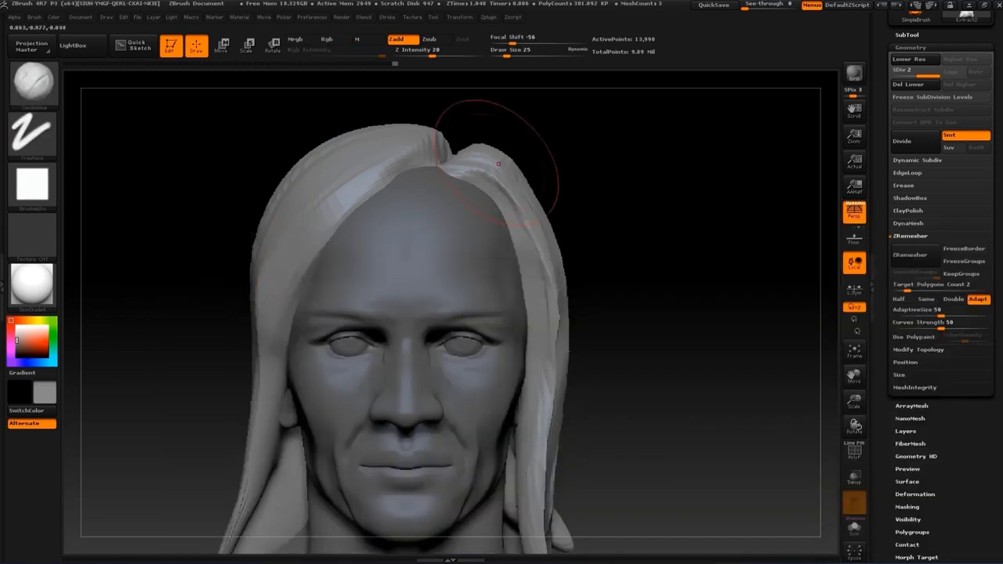
{"action": "key", "text": "s"}
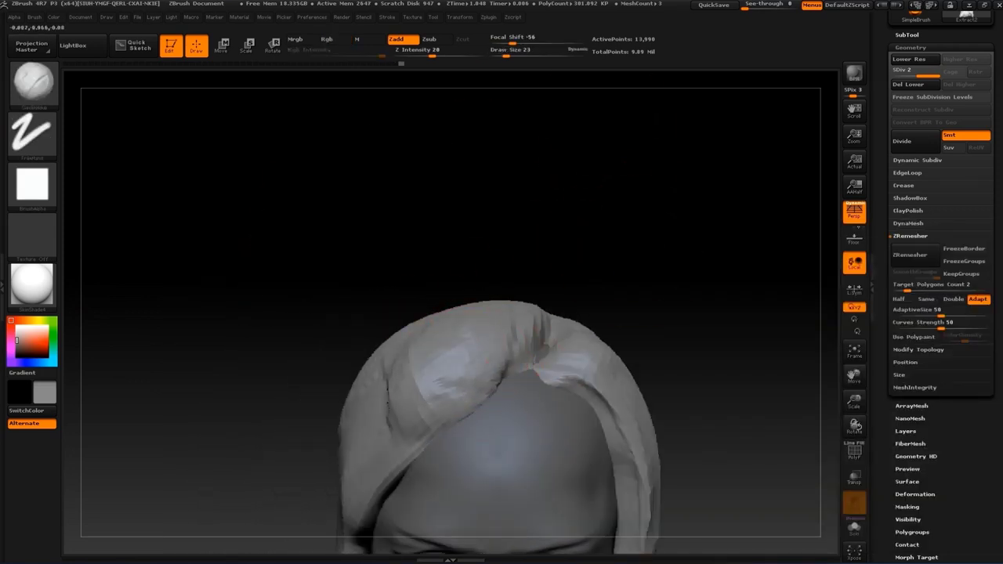
{"action": "mouse_move", "coordinate": [604, 224]}
{"action": "left_mouse_down"}
{"action": "mouse_move", "coordinate": [573, 176]}
{"action": "mouse_move", "coordinate": [576, 205]}
{"action": "mouse_move", "coordinate": [431, 307]}
{"action": "left_mouse_up"}
Switch to the Move brush and push the crown locks at sizes 22 and 37
{"action": "key", "text": "s"}
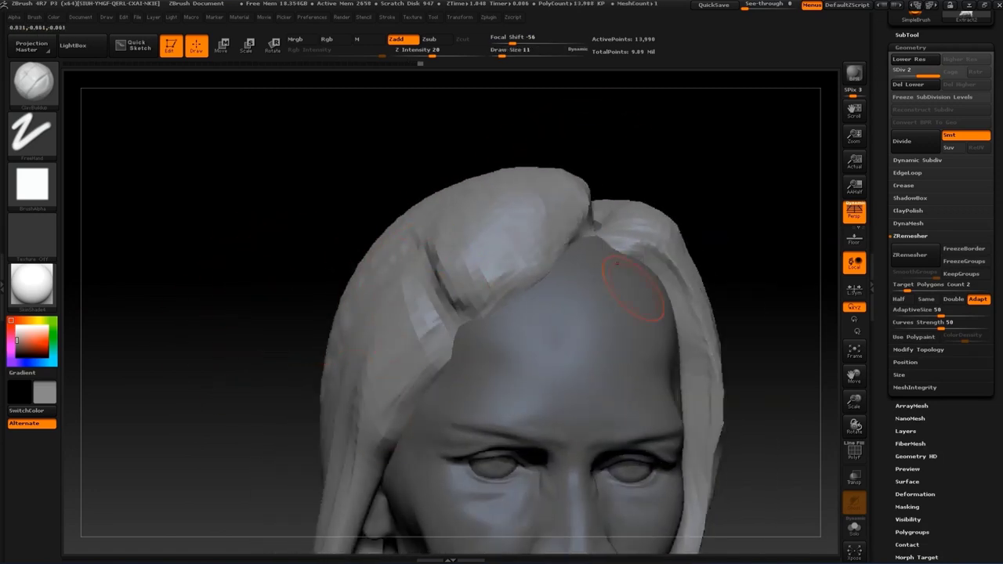
{"action": "key", "text": "b"}
{"action": "key", "text": "s"}
{"action": "key", "text": "t"}
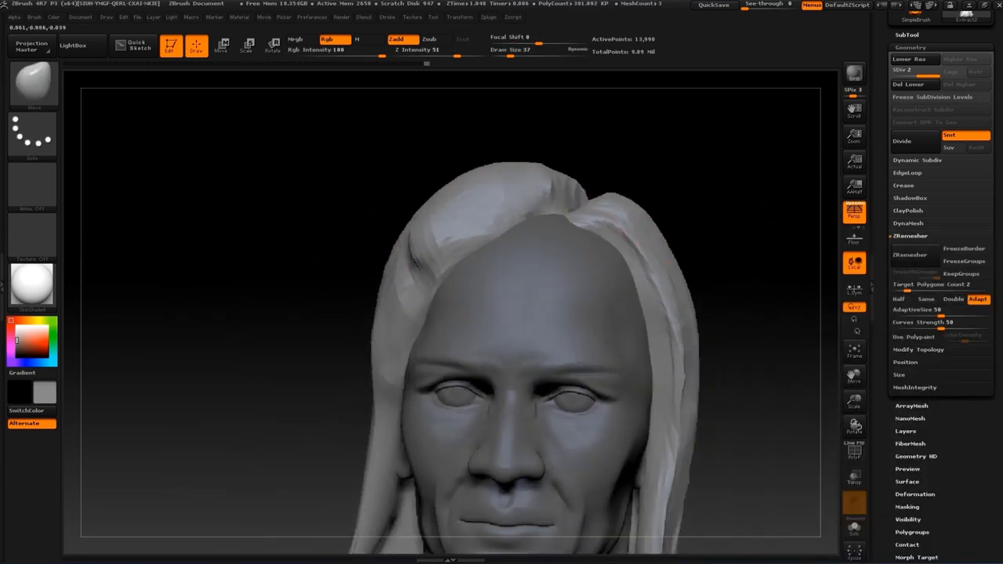
{"action": "left_click_drag", "start_coordinate": [745, 196], "coordinate": [745, 282]}
{"action": "left_click_drag", "start_coordinate": [550, 252], "coordinate": [448, 336]}
{"action": "key", "text": "s"}
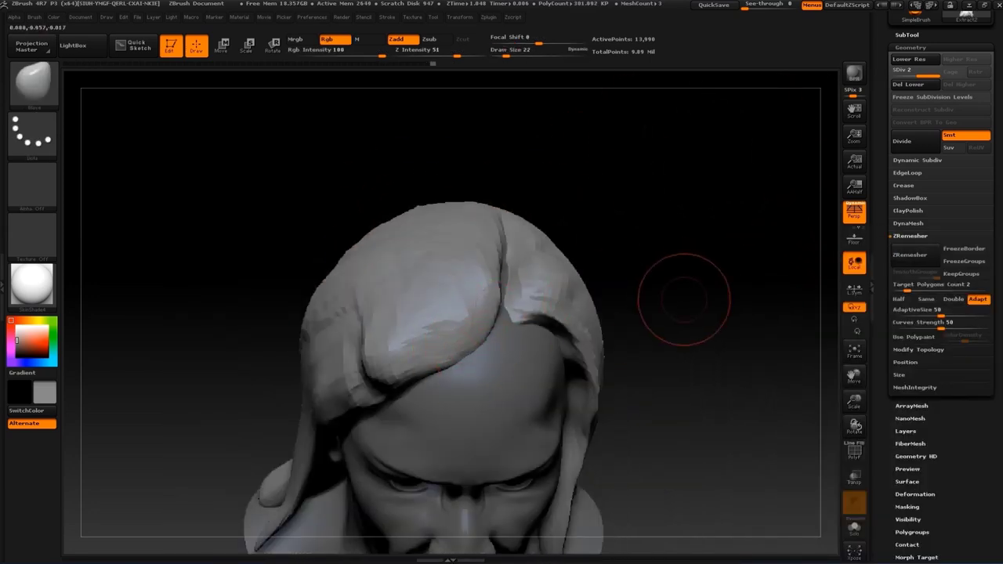
{"action": "mouse_move", "coordinate": [683, 290]}
{"action": "left_mouse_down", "text": "alt"}
{"action": "mouse_move", "coordinate": [583, 383]}
{"action": "mouse_move", "coordinate": [235, 403]}
{"action": "left_mouse_up", "text": "alt"}
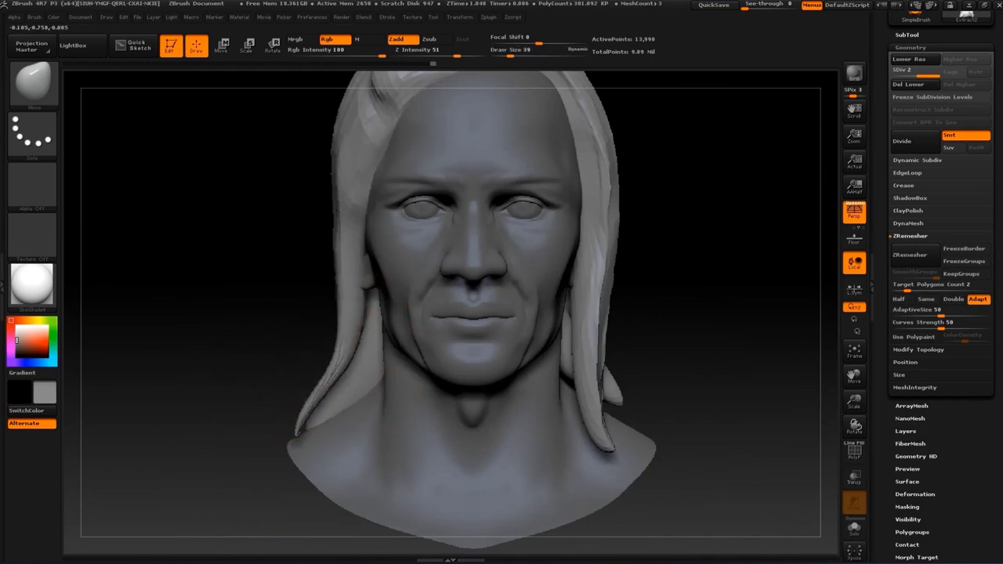
{"action": "left_click_drag", "start_coordinate": [739, 179], "coordinate": [564, 292]}
{"action": "key", "text": "s"}
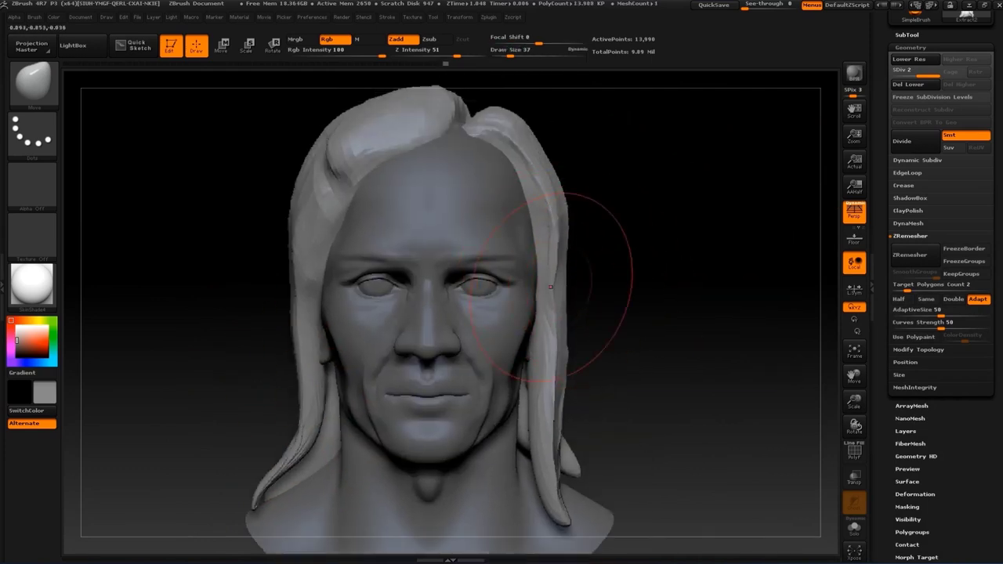
Keep pulling the hair masses into shape from the side and back with a slightly smaller brush
{"action": "left_click_drag", "start_coordinate": [600, 358], "coordinate": [601, 244], "text": "alt"}
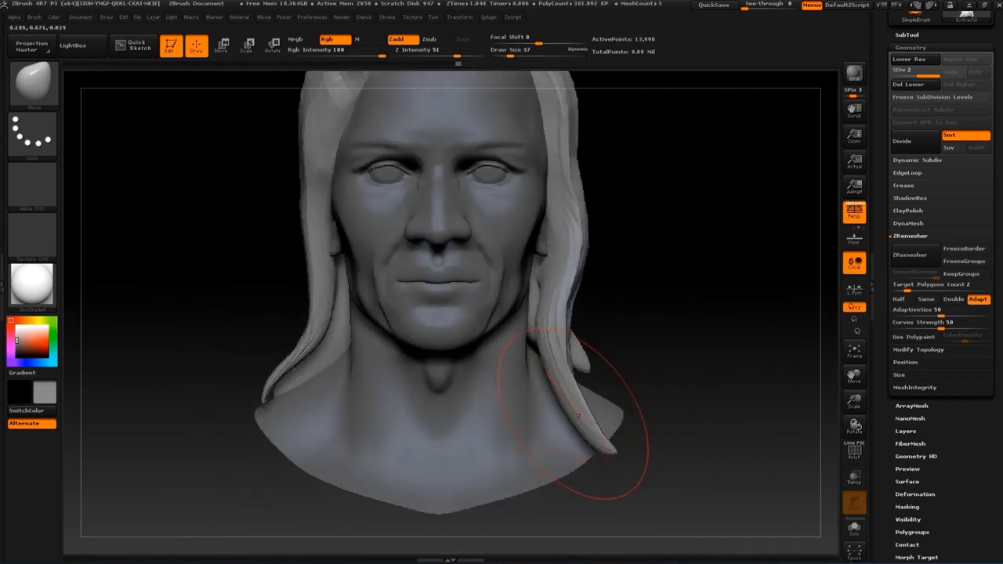
{"action": "mouse_move", "coordinate": [618, 439]}
{"action": "left_mouse_down"}
{"action": "mouse_move", "coordinate": [705, 368]}
{"action": "mouse_move", "coordinate": [619, 369]}
{"action": "left_mouse_up"}
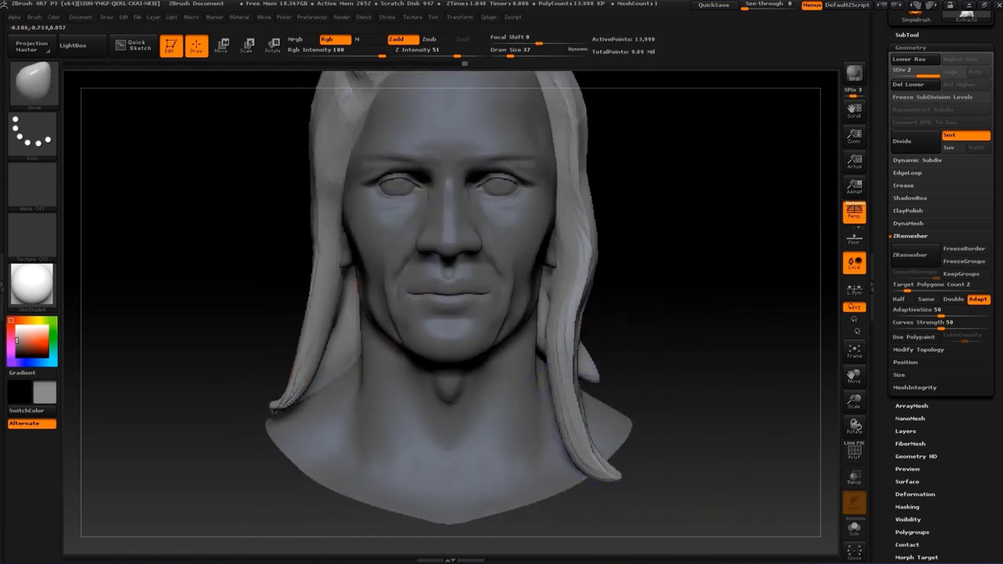
{"action": "left_click_drag", "start_coordinate": [298, 376], "coordinate": [360, 329]}
{"action": "key", "text": "s"}
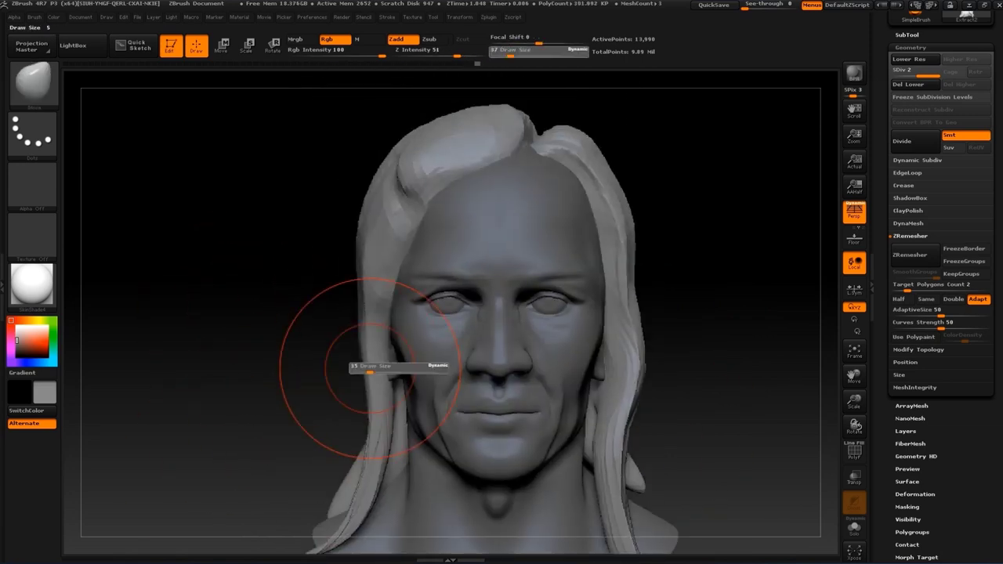
{"action": "left_click_drag", "start_coordinate": [384, 388], "coordinate": [427, 360]}
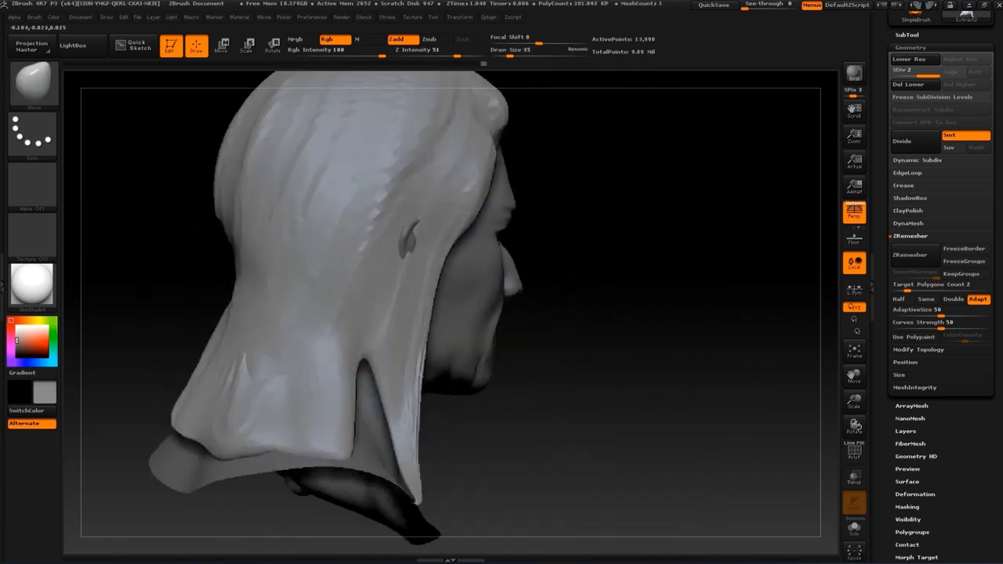
{"action": "left_click_drag", "start_coordinate": [358, 414], "coordinate": [439, 407]}
{"action": "mouse_move", "coordinate": [360, 329]}
{"action": "left_mouse_down"}
{"action": "mouse_move", "coordinate": [345, 317]}
{"action": "mouse_move", "coordinate": [358, 385]}
{"action": "left_mouse_up"}
Smooth the upper-left hair lock at brush size 31, then lay a transpose line across the forehead
{"action": "key", "text": "b"}
{"action": "key", "text": "c"}
{"action": "key", "text": "b"}
{"action": "key", "text": "s"}
{"action": "mouse_move", "coordinate": [548, 290]}
{"action": "left_mouse_down"}
{"action": "mouse_move", "coordinate": [433, 338]}
{"action": "mouse_move", "coordinate": [373, 240]}
{"action": "left_mouse_up"}
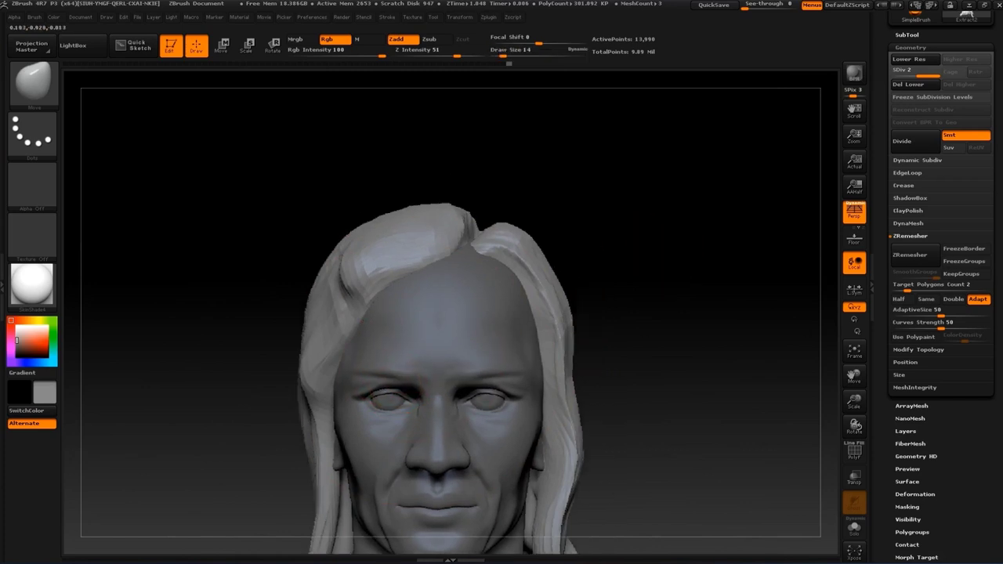
{"action": "mouse_move", "coordinate": [507, 204]}
{"action": "left_mouse_down"}
{"action": "mouse_move", "coordinate": [475, 212]}
{"action": "mouse_move", "coordinate": [482, 247]}
{"action": "mouse_move", "coordinate": [656, 284]}
{"action": "mouse_move", "coordinate": [654, 217]}
{"action": "mouse_move", "coordinate": [211, 197]}
{"action": "mouse_move", "coordinate": [343, 254]}
{"action": "mouse_move", "coordinate": [313, 298]}
{"action": "left_mouse_up"}
{"action": "key", "text": "s"}
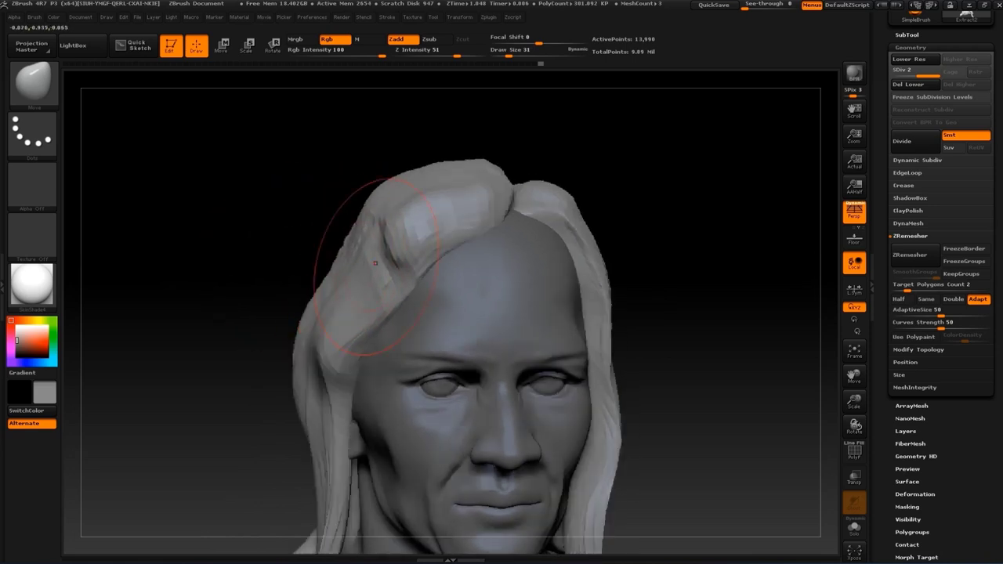
{"action": "left_click_drag", "start_coordinate": [375, 263], "coordinate": [653, 279], "text": "shift"}
{"action": "mouse_move", "coordinate": [356, 259]}
{"action": "left_mouse_down", "text": "alt"}
{"action": "mouse_move", "coordinate": [604, 264]}
{"action": "mouse_move", "coordinate": [568, 317]}
{"action": "left_mouse_up", "text": "alt"}
{"action": "key", "text": "w"}
{"action": "mouse_move", "coordinate": [293, 293]}
{"action": "left_mouse_down"}
{"action": "mouse_move", "coordinate": [502, 276]}
{"action": "mouse_move", "coordinate": [584, 282]}
{"action": "left_mouse_up"}
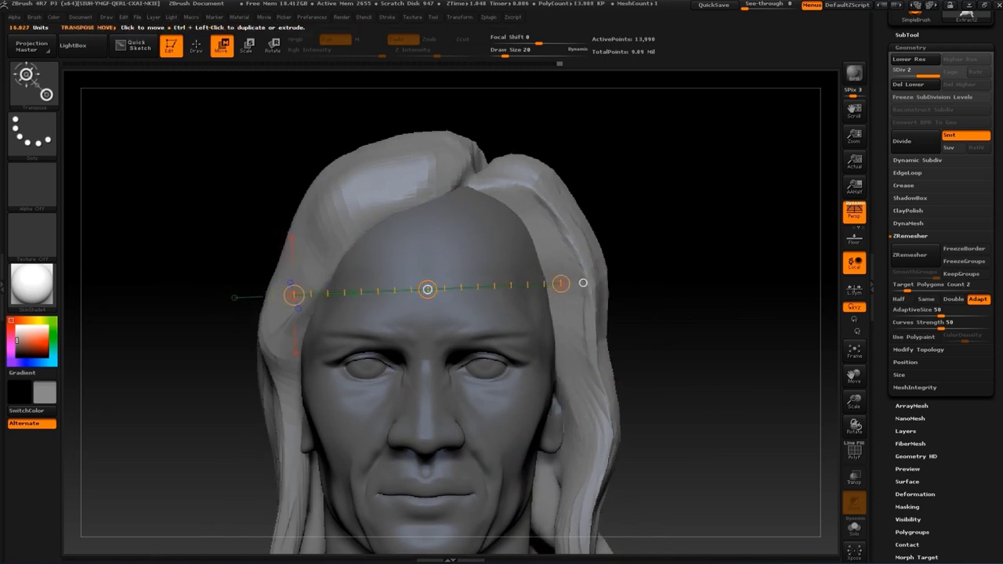
Return to the head and tweak the lids and brow with the Move brush at sizes 27 and 12
{"action": "key", "text": "q"}
{"action": "left_click_drag", "start_coordinate": [717, 380], "coordinate": [678, 282], "text": "alt"}
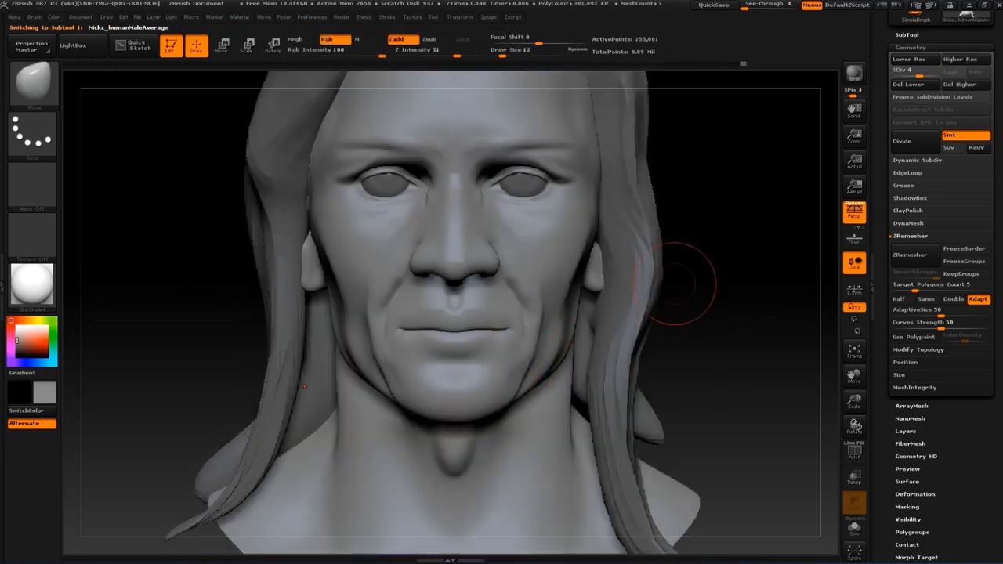
{"action": "key", "text": "s"}
{"action": "key", "text": "s"}
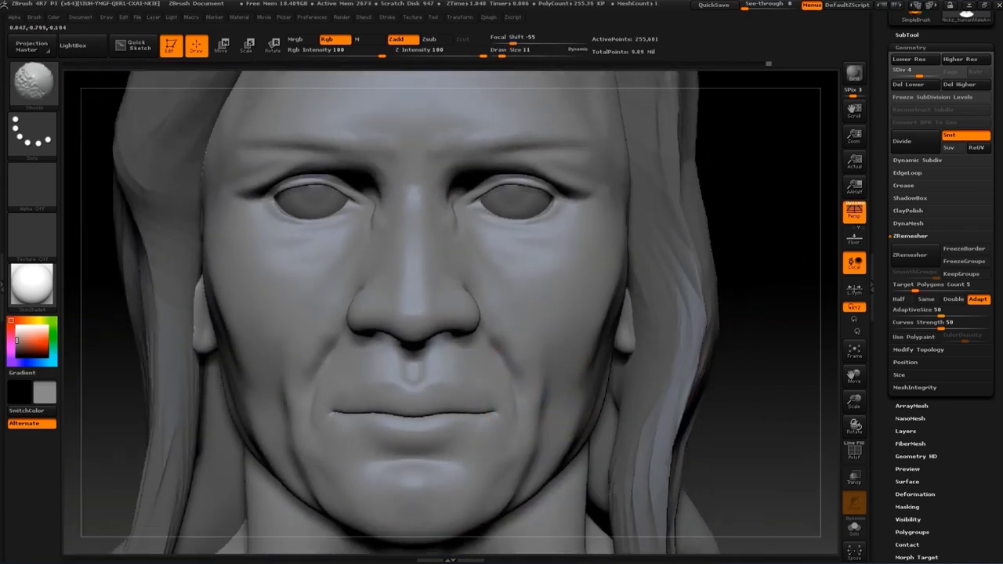
{"action": "key", "text": "s"}
{"action": "key", "text": "s"}
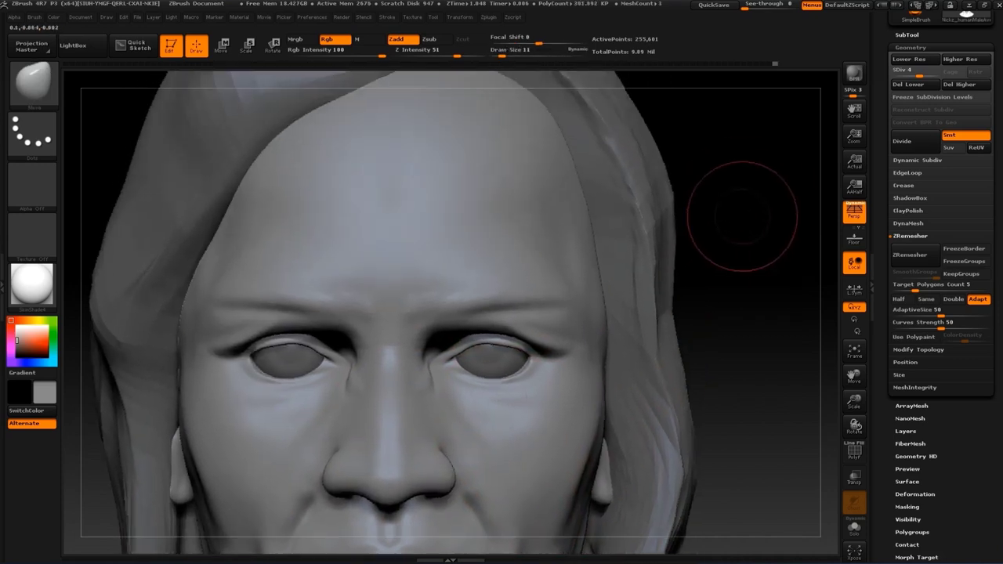
{"action": "left_click_drag", "start_coordinate": [728, 213], "coordinate": [421, 358], "text": "alt"}
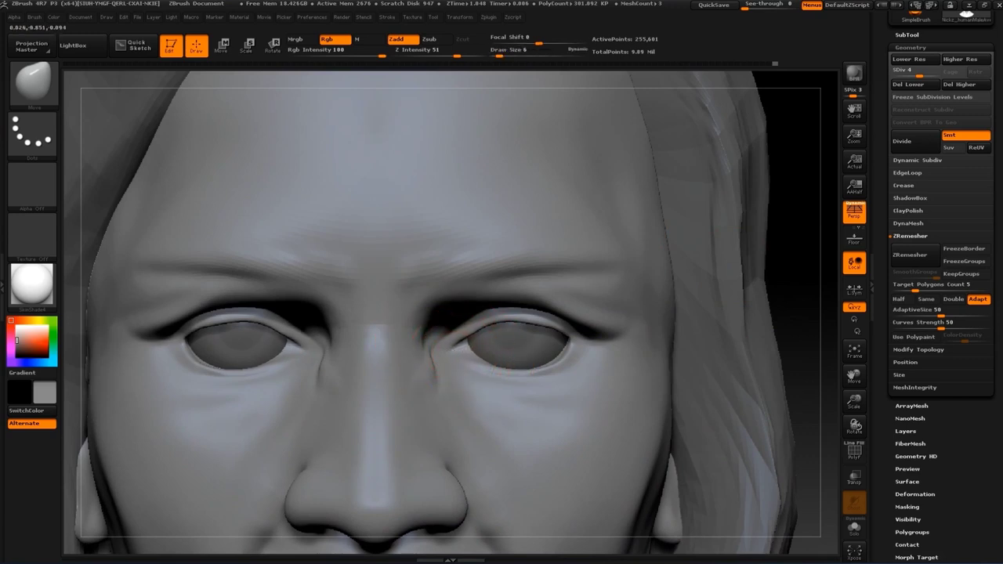
{"action": "left_click_drag", "start_coordinate": [791, 195], "coordinate": [417, 338]}
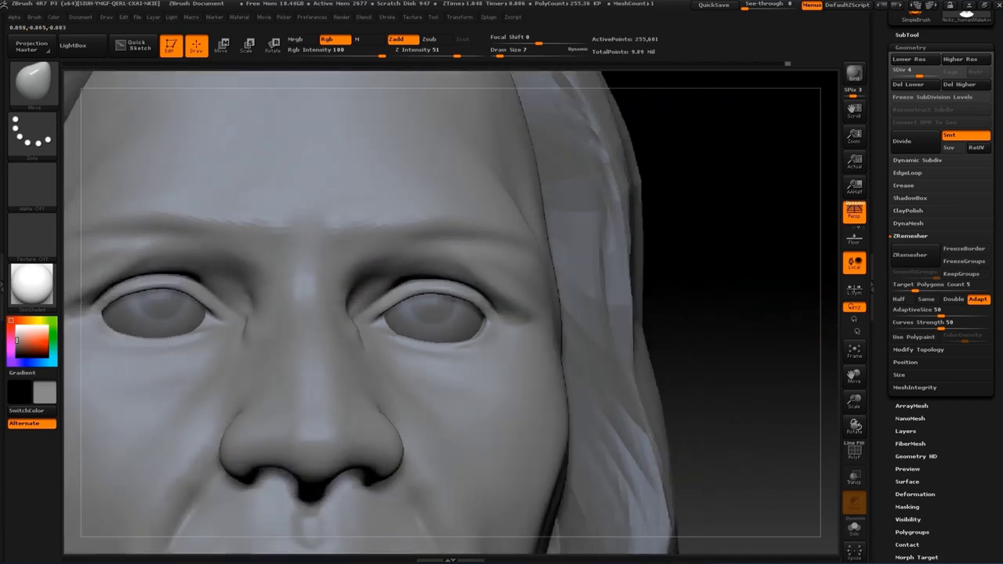
{"action": "left_click_drag", "start_coordinate": [693, 289], "coordinate": [729, 212]}
Drop to a lower subdivision and reposition the eyeball with a Transpose line
{"action": "key", "text": "b"}
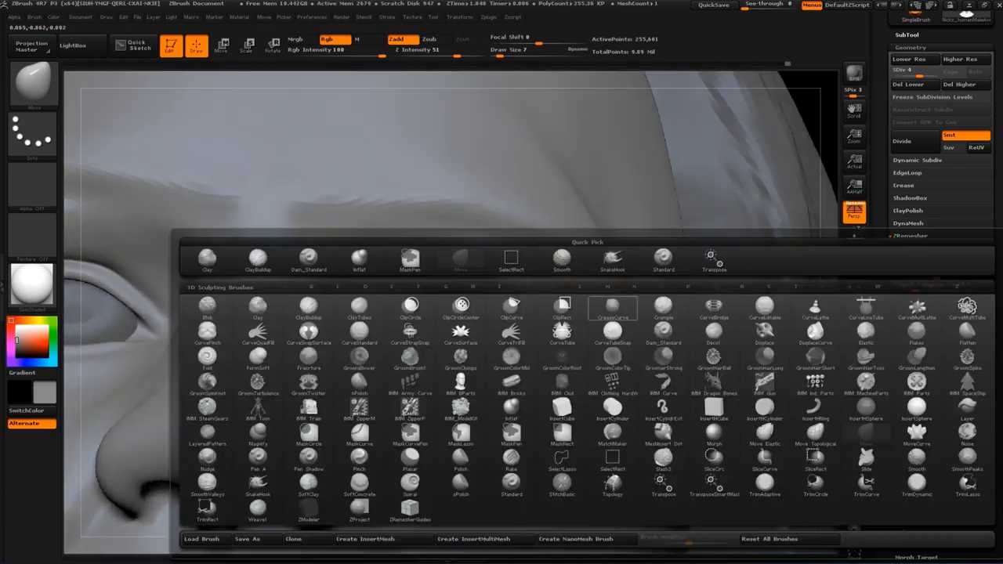
{"action": "key", "text": "s"}
{"action": "key", "text": "t"}
{"action": "mouse_move", "coordinate": [744, 337]}
{"action": "left_mouse_down", "text": "alt"}
{"action": "mouse_move", "coordinate": [745, 294]}
{"action": "mouse_move", "coordinate": [745, 345]}
{"action": "mouse_move", "coordinate": [549, 329]}
{"action": "left_mouse_up", "text": "alt"}
{"action": "key", "text": "shift+d"}
{"action": "key", "text": "shift+d"}
{"action": "key", "text": "w"}
{"action": "left_click_drag", "start_coordinate": [312, 131], "coordinate": [837, 121]}
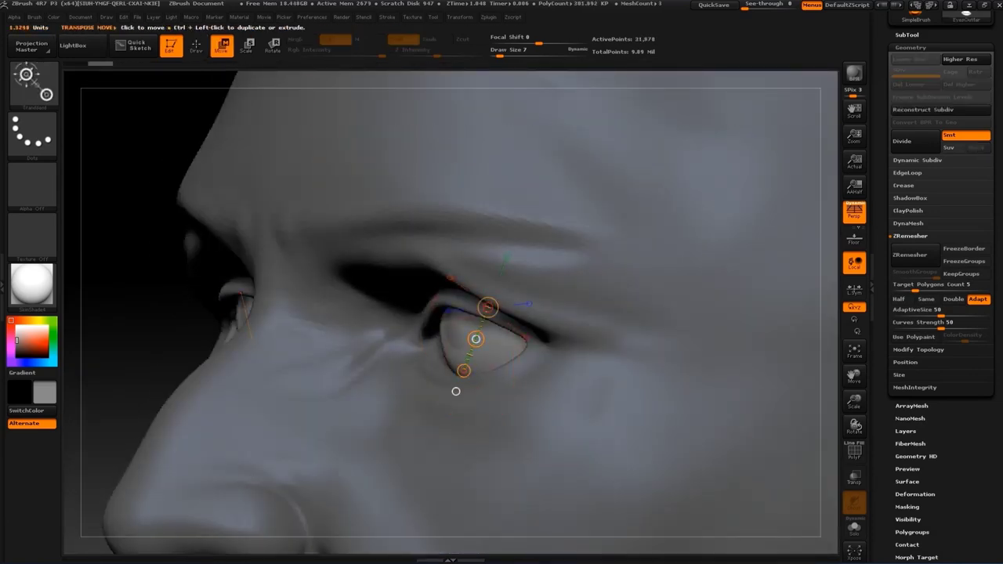
{"action": "left_click", "coordinate": [456, 391]}
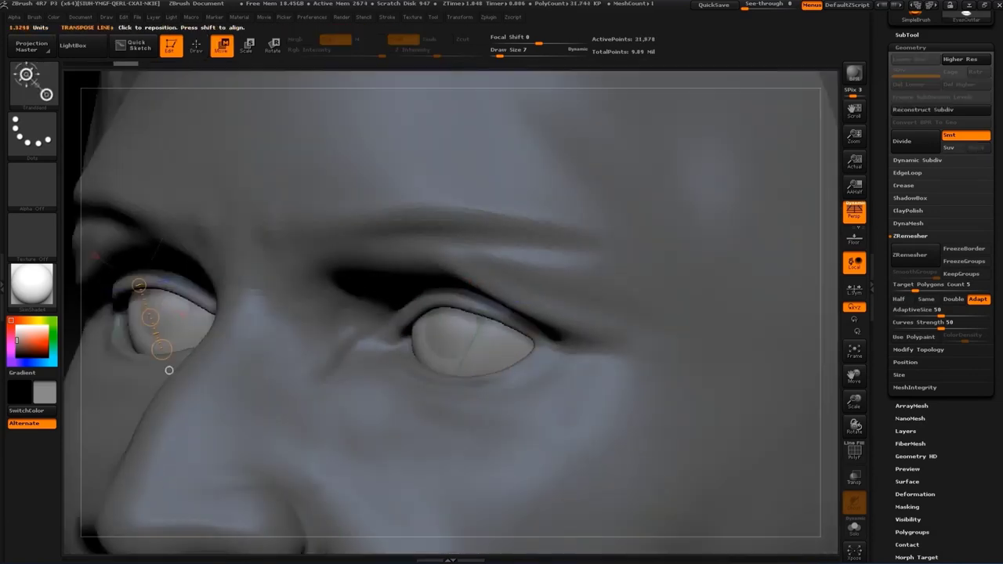
Reselect the face mesh and nudge the eyelids with the Move brush at size 6
{"action": "left_click_drag", "start_coordinate": [167, 369], "coordinate": [67, 358]}
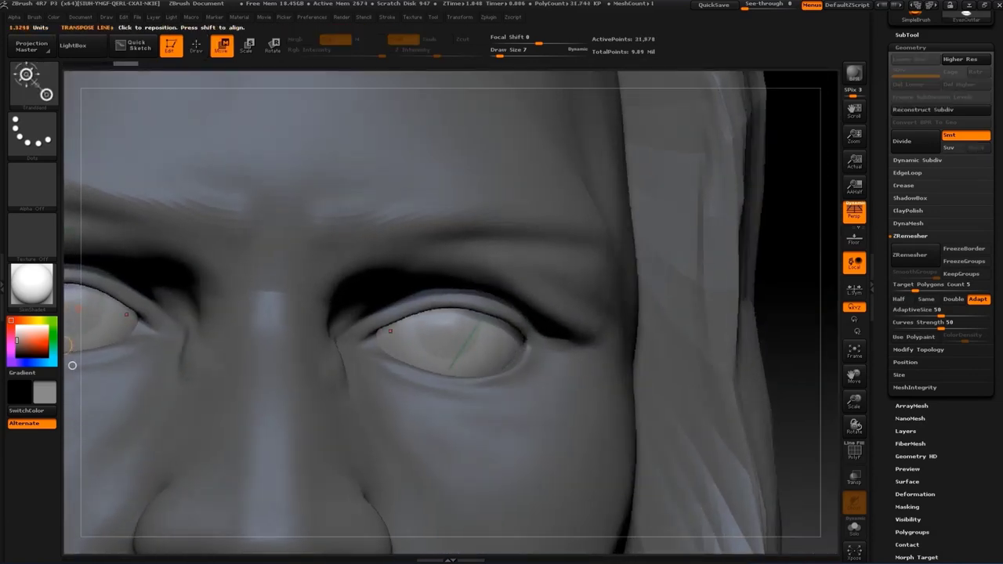
{"action": "key", "text": "q"}
{"action": "left_click", "coordinate": [609, 358], "text": "alt"}
{"action": "left_click_drag", "start_coordinate": [725, 336], "coordinate": [760, 324]}
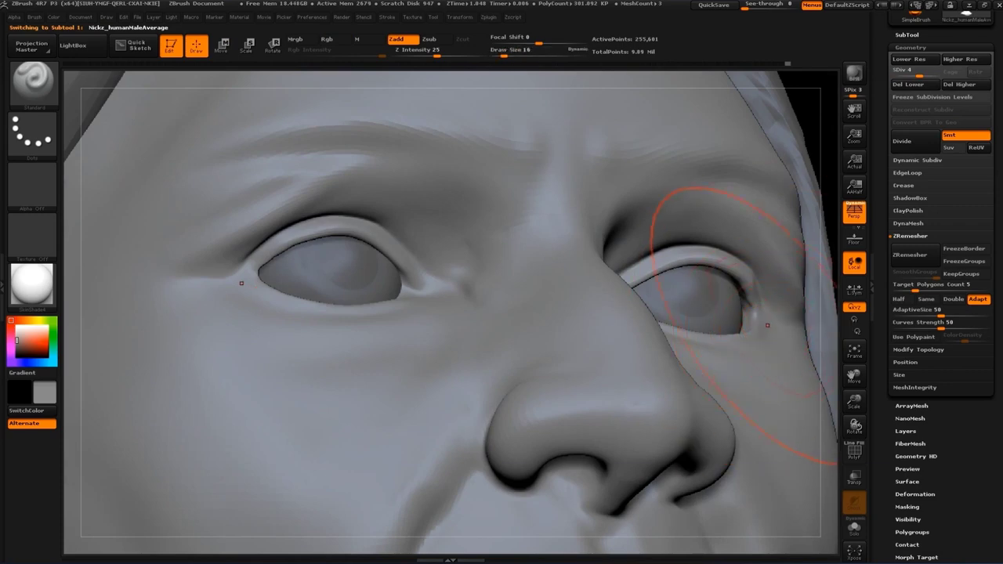
{"action": "key", "text": "b"}
{"action": "key", "text": "m"}
{"action": "key", "text": "v"}
{"action": "key", "text": "s"}
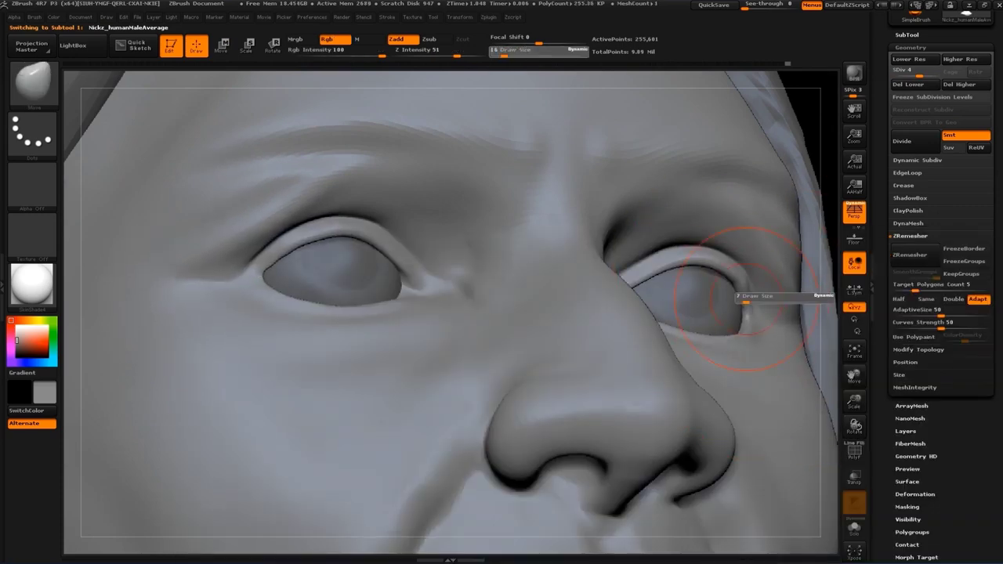
{"action": "left_click_drag", "start_coordinate": [783, 298], "coordinate": [752, 297]}
{"action": "mouse_move", "coordinate": [791, 117]}
{"action": "left_mouse_down"}
{"action": "mouse_move", "coordinate": [729, 259]}
{"action": "mouse_move", "coordinate": [791, 294]}
{"action": "mouse_move", "coordinate": [313, 347]}
{"action": "left_mouse_up"}
Carve upper-lid creases with the Standard brush at size 3 and Z Intensity 25, then smooth them
{"action": "key", "text": "b"}
{"action": "key", "text": "s"}
{"action": "key", "text": "t"}
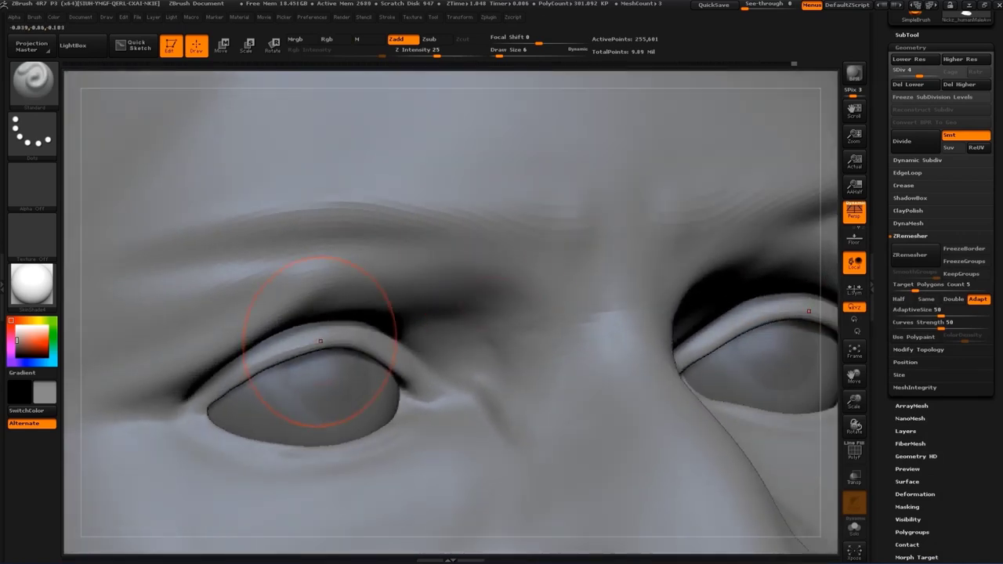
{"action": "key", "text": "bracketleft"}
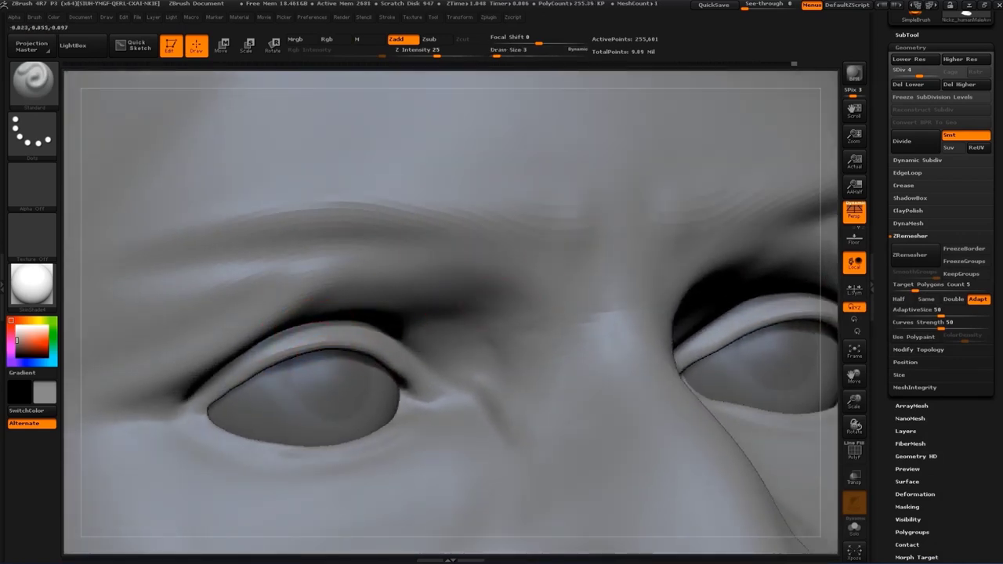
{"action": "left_click_drag", "start_coordinate": [750, 369], "coordinate": [602, 296]}
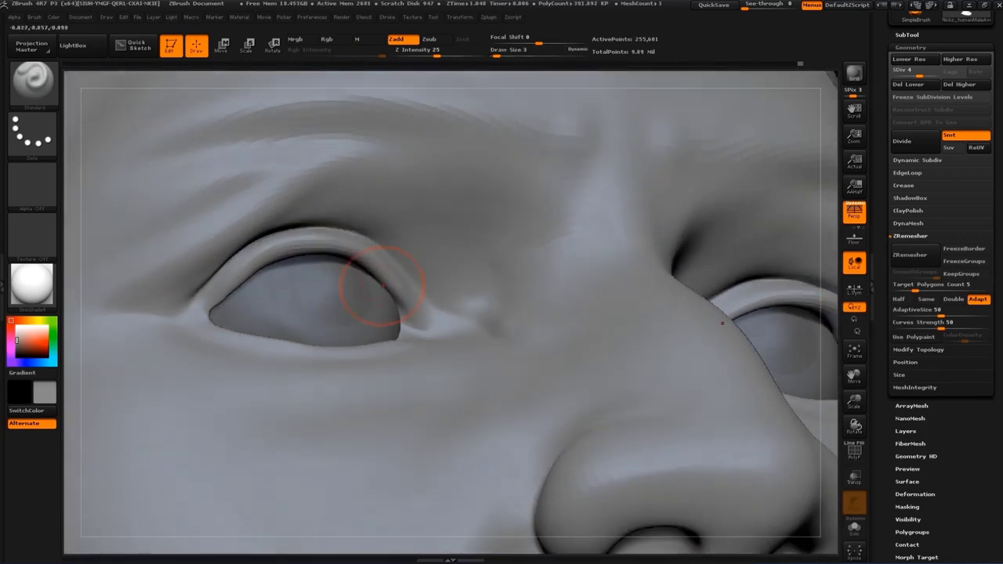
{"action": "key", "text": "shift"}
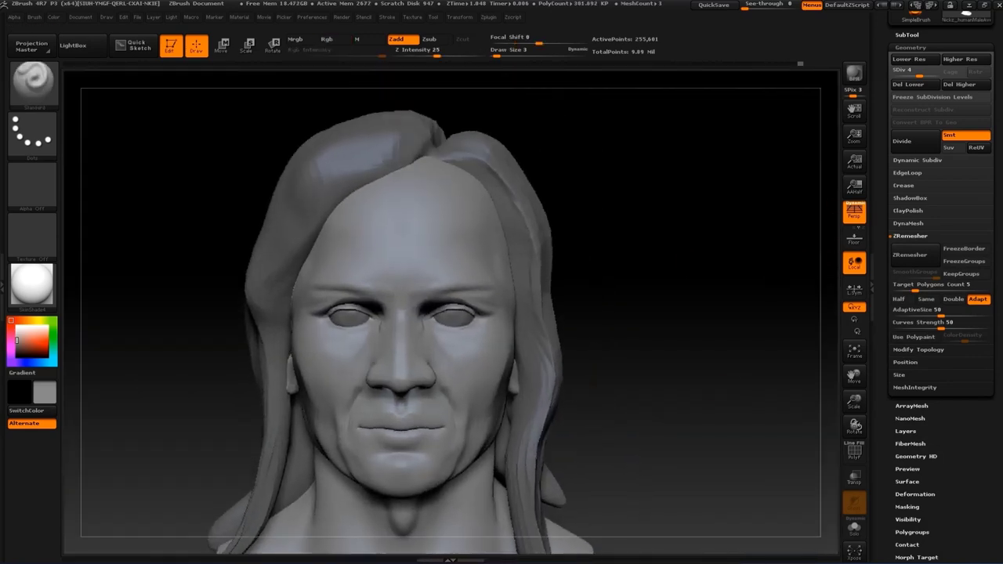
Raise Draw Size to 33 and sculpt shallow furrows across the forehead and above the brow
{"action": "mouse_move", "coordinate": [784, 227]}
{"action": "left_mouse_down"}
{"action": "mouse_move", "coordinate": [783, 275]}
{"action": "mouse_move", "coordinate": [360, 296]}
{"action": "left_mouse_up"}
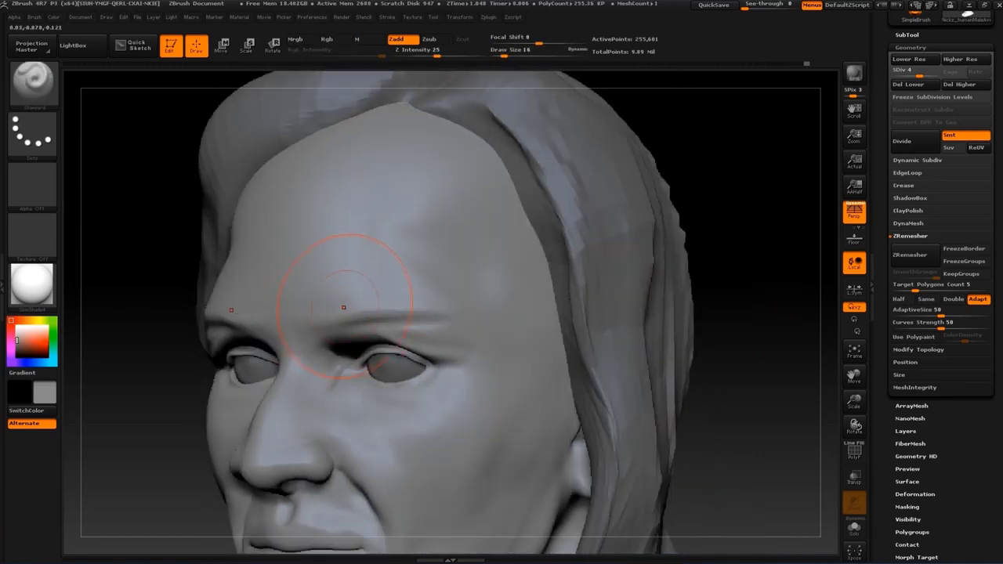
{"action": "key", "text": "s"}
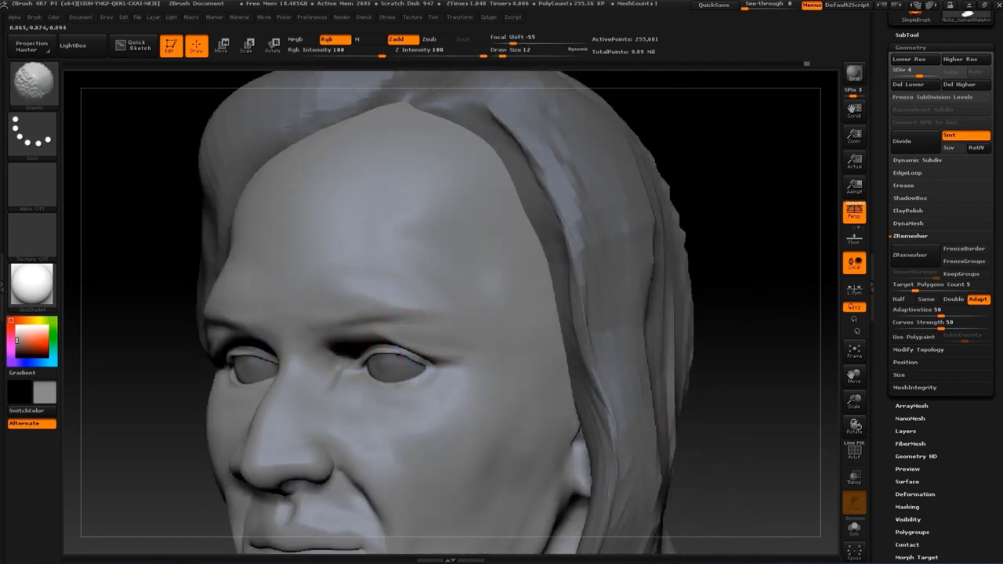
{"action": "left_click_drag", "start_coordinate": [735, 172], "coordinate": [427, 302]}
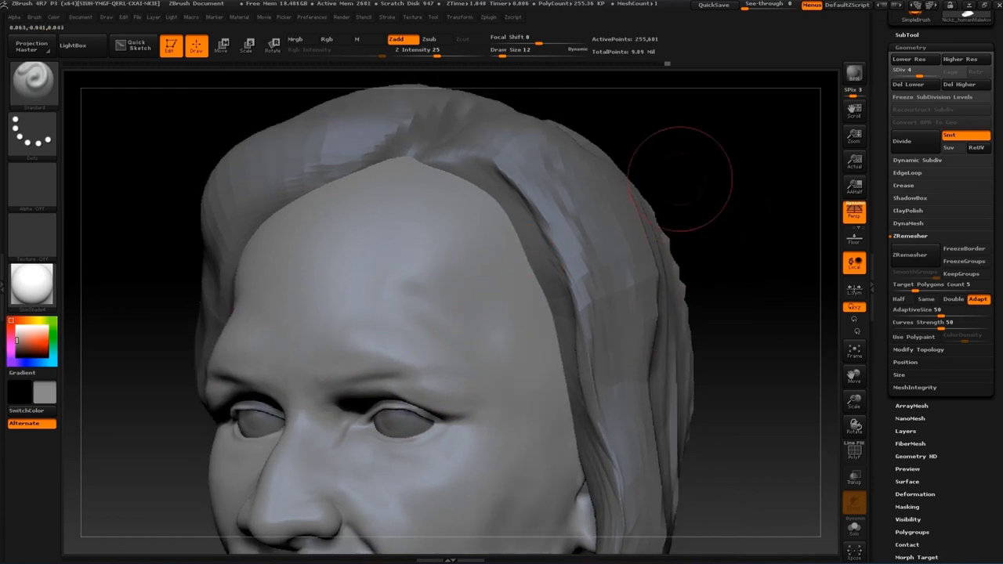
{"action": "left_click_drag", "start_coordinate": [680, 179], "coordinate": [335, 287]}
{"action": "key", "text": "s"}
{"action": "left_click_drag", "start_coordinate": [425, 293], "coordinate": [434, 304]}
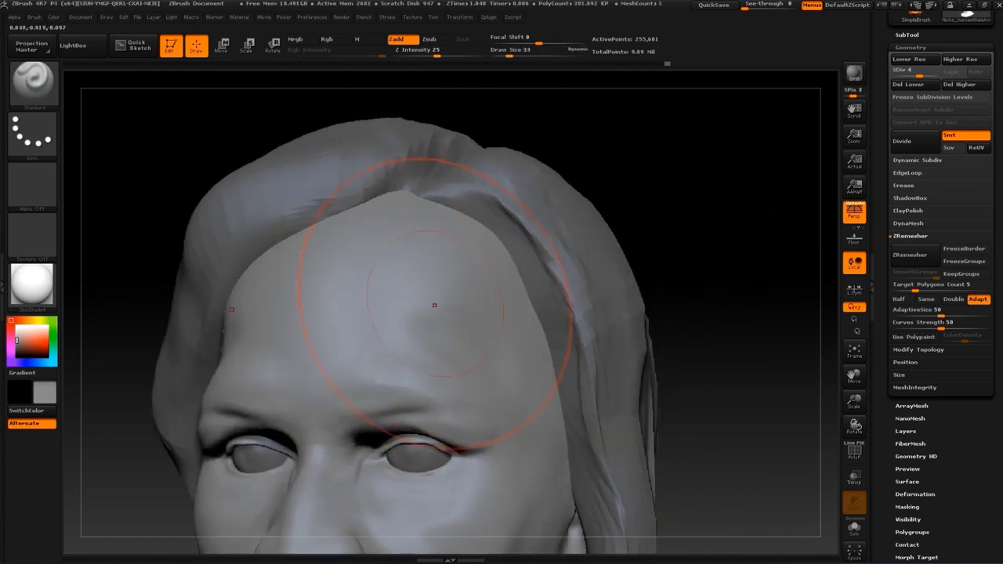
{"action": "key", "text": "f"}
{"action": "mouse_move", "coordinate": [672, 324]}
{"action": "left_mouse_down", "text": "shift"}
{"action": "mouse_move", "coordinate": [683, 313]}
{"action": "mouse_move", "coordinate": [732, 336]}
{"action": "left_mouse_up", "text": "shift"}
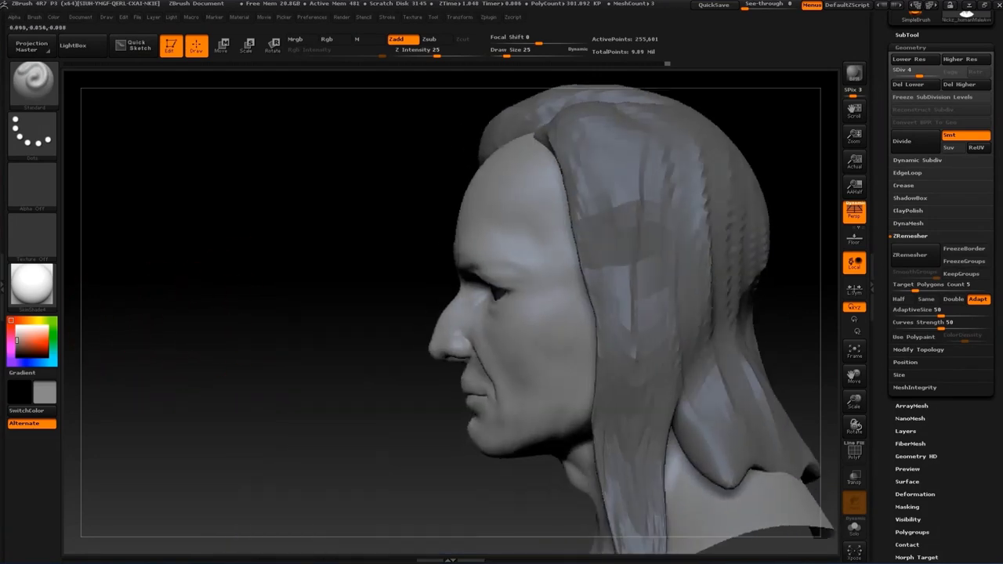
{"action": "mouse_move", "coordinate": [564, 290]}
{"action": "left_mouse_down"}
{"action": "mouse_move", "coordinate": [314, 381]}
{"action": "mouse_move", "coordinate": [372, 294]}
{"action": "mouse_move", "coordinate": [409, 289]}
{"action": "mouse_move", "coordinate": [384, 329]}
{"action": "mouse_move", "coordinate": [421, 325]}
{"action": "left_mouse_up"}
{"action": "key", "text": "b"}
{"action": "key", "text": "m"}
{"action": "key", "text": "v"}
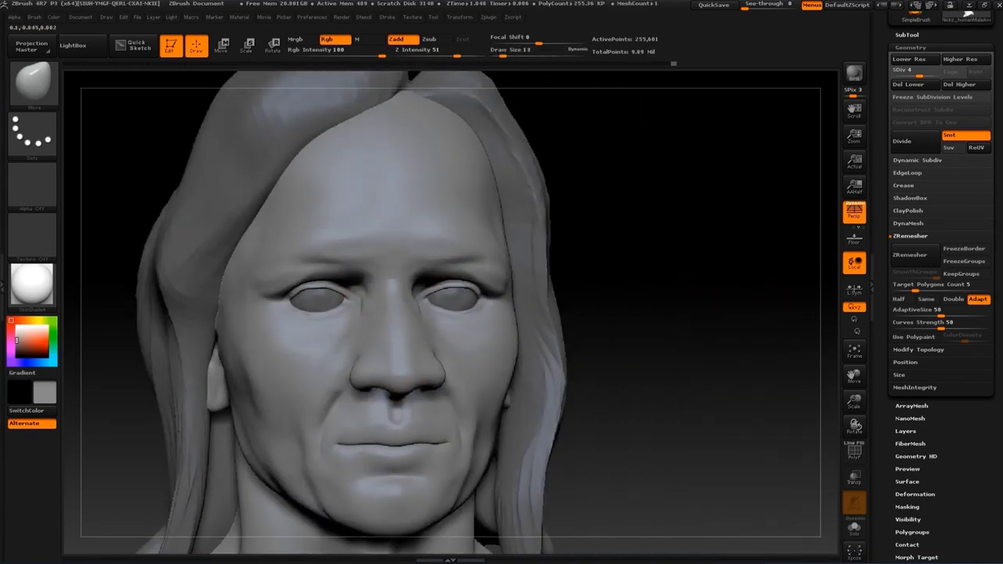
Push the forehead and mouth corners with the Move brush at sizes 29, 17, 33 and 9
{"action": "mouse_move", "coordinate": [502, 360]}
{"action": "left_mouse_down"}
{"action": "mouse_move", "coordinate": [474, 343]}
{"action": "mouse_move", "coordinate": [540, 342]}
{"action": "mouse_move", "coordinate": [517, 313]}
{"action": "mouse_move", "coordinate": [337, 392]}
{"action": "mouse_move", "coordinate": [369, 224]}
{"action": "mouse_move", "coordinate": [388, 220]}
{"action": "mouse_move", "coordinate": [302, 203]}
{"action": "left_mouse_up"}
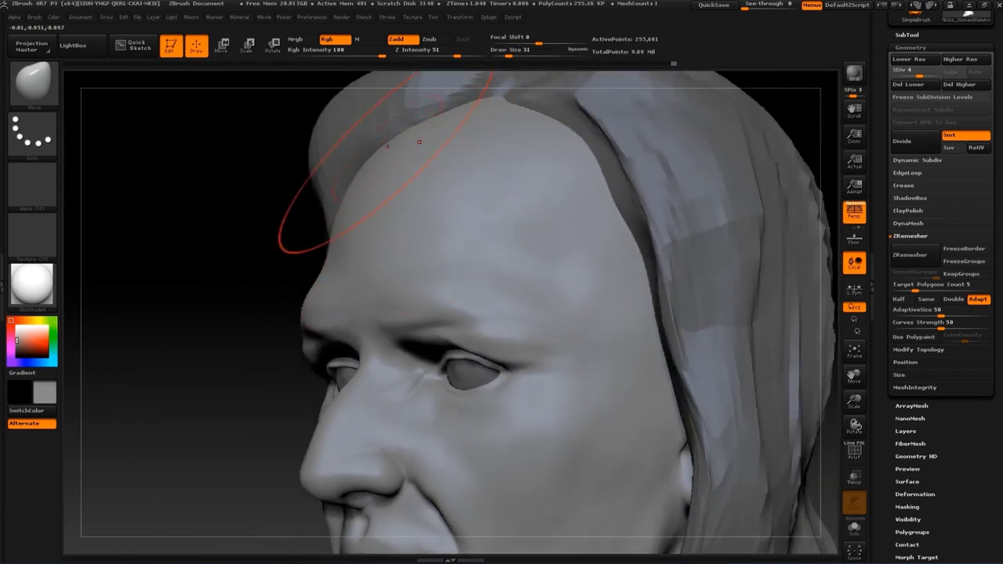
{"action": "left_click_drag", "start_coordinate": [353, 224], "coordinate": [379, 232]}
{"action": "left_click_drag", "start_coordinate": [548, 313], "coordinate": [674, 326]}
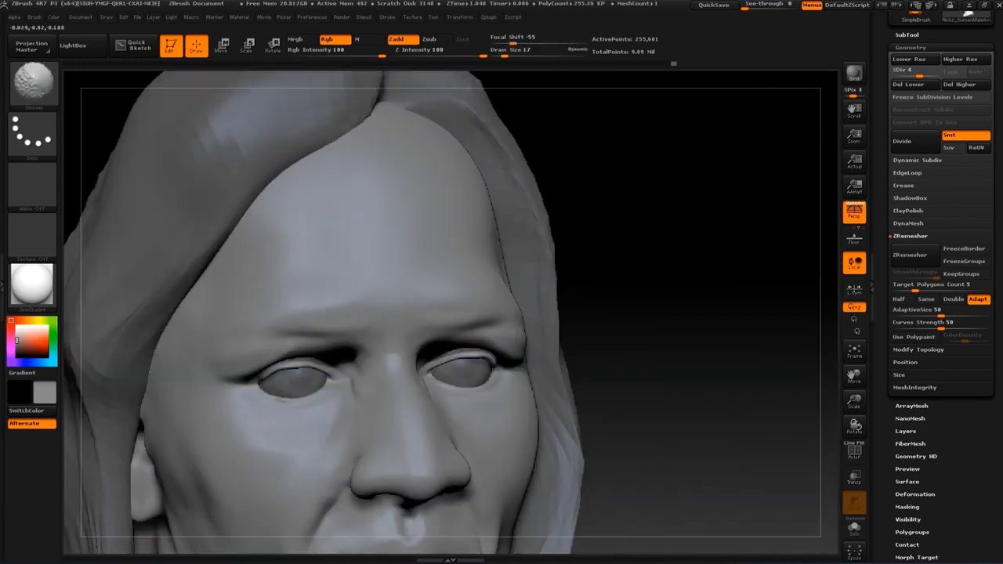
{"action": "mouse_move", "coordinate": [457, 333]}
{"action": "left_mouse_down"}
{"action": "mouse_move", "coordinate": [425, 381]}
{"action": "mouse_move", "coordinate": [337, 296]}
{"action": "left_mouse_up"}
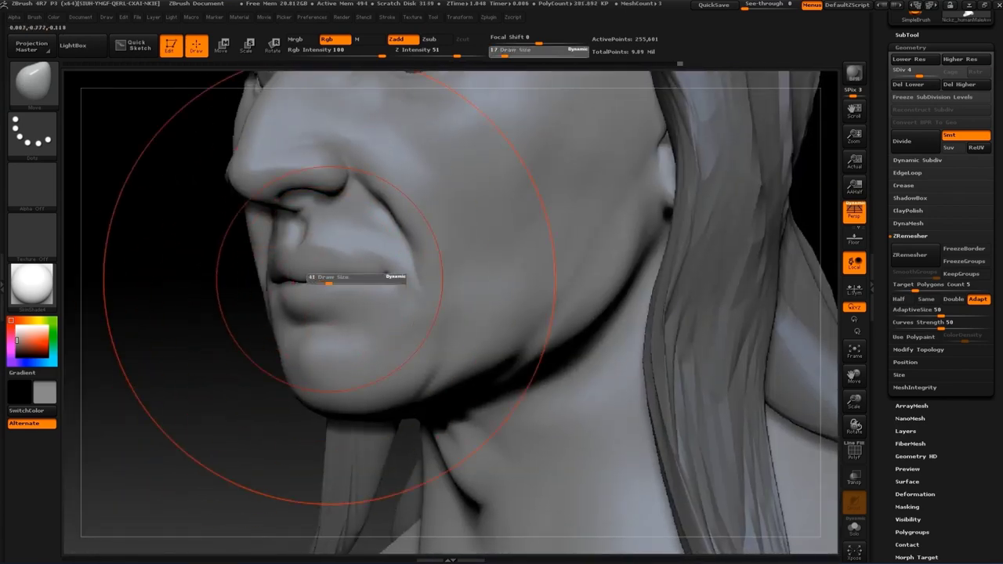
{"action": "left_click_drag", "start_coordinate": [168, 269], "coordinate": [283, 238]}
{"action": "key", "text": "bracketleft"}
{"action": "key", "text": "bracketleft"}
{"action": "key", "text": "bracketleft"}
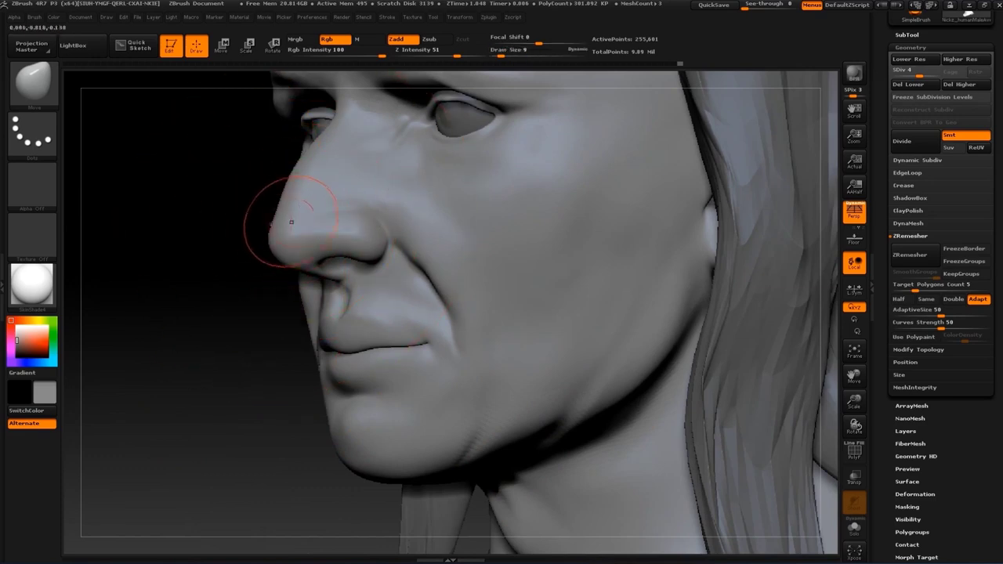
Push the chin and neck forms with the Move brush at size 27
{"action": "left_click_drag", "start_coordinate": [224, 351], "coordinate": [286, 317]}
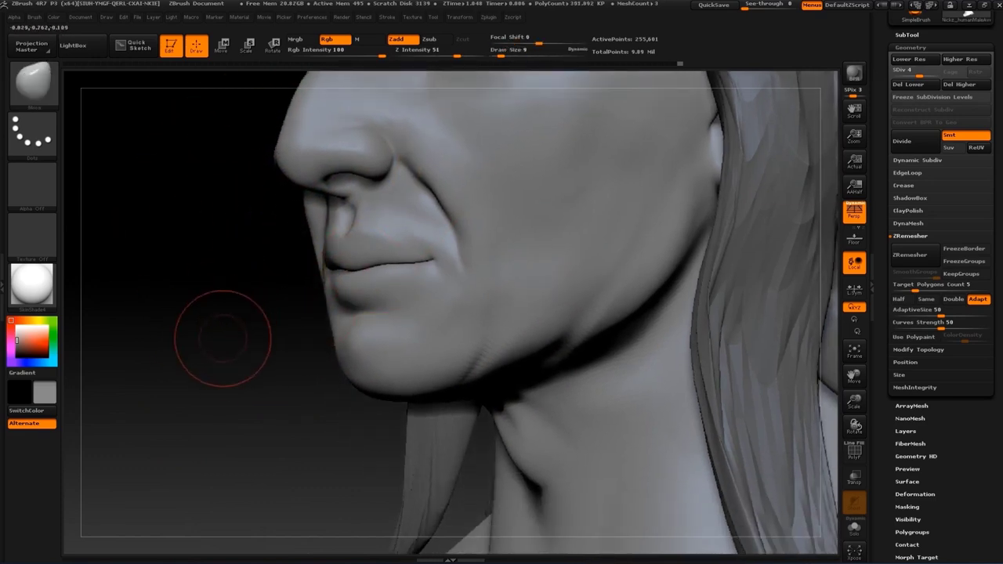
{"action": "left_click_drag", "start_coordinate": [223, 338], "coordinate": [448, 269]}
{"action": "key", "text": "bracketright"}
{"action": "key", "text": "bracketright"}
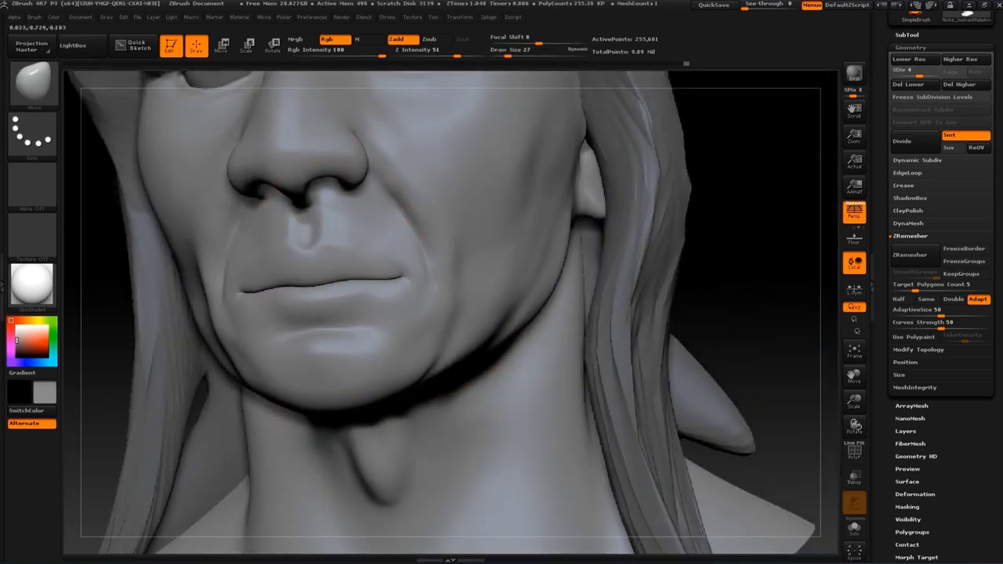
{"action": "key", "text": "f"}
{"action": "left_click_drag", "start_coordinate": [157, 314], "coordinate": [266, 321]}
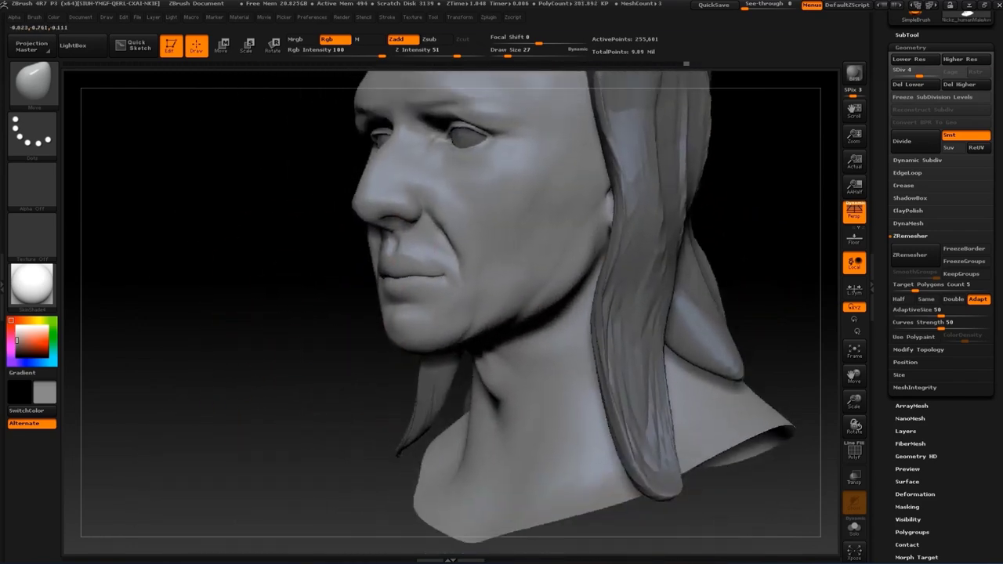
{"action": "mouse_move", "coordinate": [368, 337]}
{"action": "left_mouse_down", "text": "alt"}
{"action": "mouse_move", "coordinate": [369, 259]}
{"action": "mouse_move", "coordinate": [369, 336]}
{"action": "left_mouse_up", "text": "alt"}
Shape the lips with the Move Topological brush at a lower subdivision, size 13-14
{"action": "key", "text": "b"}
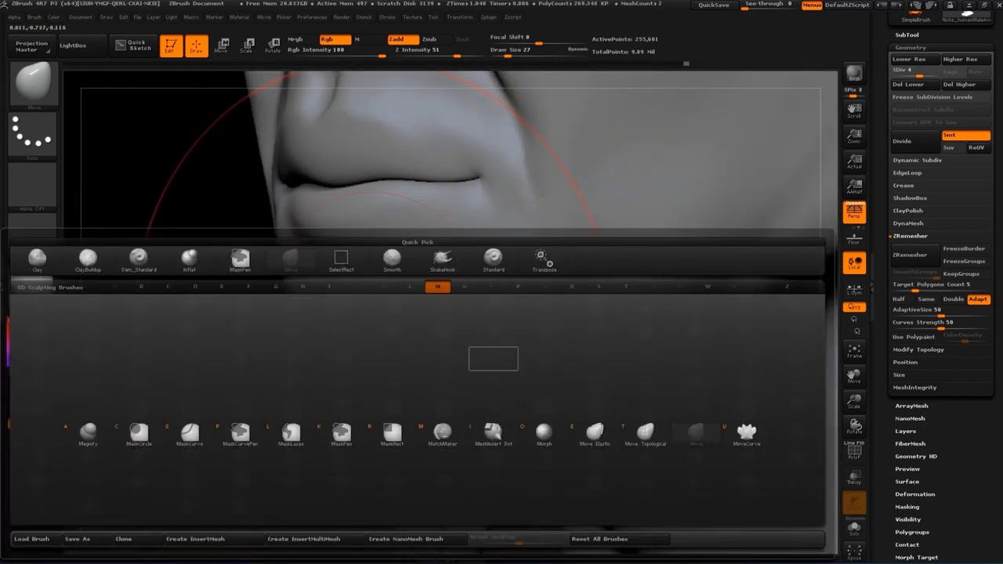
{"action": "key", "text": "t"}
{"action": "left_click_drag", "start_coordinate": [157, 352], "coordinate": [204, 337]}
{"action": "key", "text": "shift+d"}
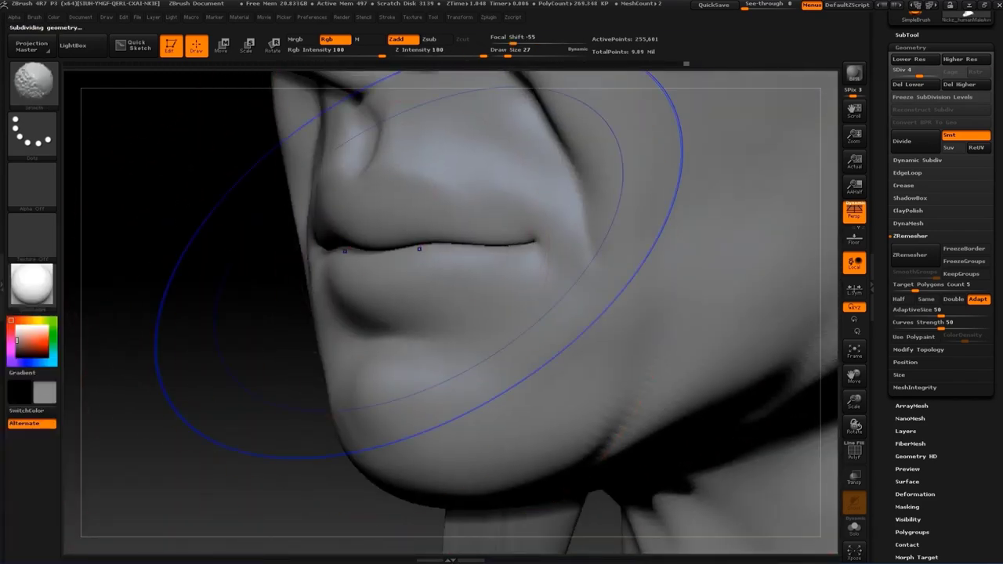
{"action": "key", "text": "bracketleft"}
{"action": "key", "text": "bracketleft"}
{"action": "key", "text": "bracketleft"}
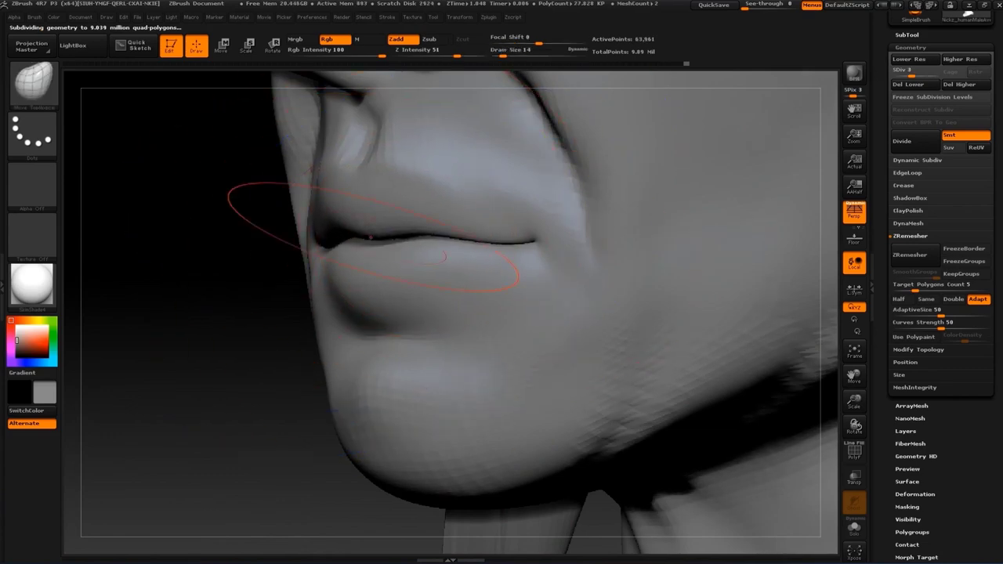
{"action": "mouse_move", "coordinate": [374, 237]}
{"action": "left_mouse_down"}
{"action": "mouse_move", "coordinate": [447, 225]}
{"action": "mouse_move", "coordinate": [358, 313]}
{"action": "left_mouse_up"}
{"action": "key", "text": "s"}
Carve a crease along the lip line with the Standard brush and Shift-smooth it
{"action": "key", "text": "b"}
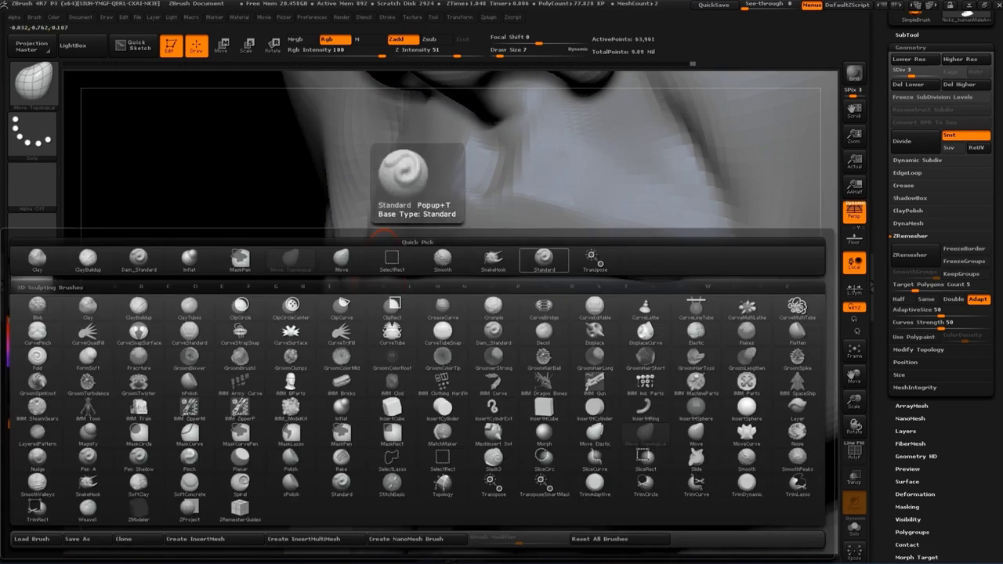
{"action": "key", "text": "t"}
{"action": "mouse_move", "coordinate": [287, 291]}
{"action": "left_mouse_down"}
{"action": "mouse_move", "coordinate": [448, 280]}
{"action": "mouse_move", "coordinate": [628, 298]}
{"action": "left_mouse_up"}
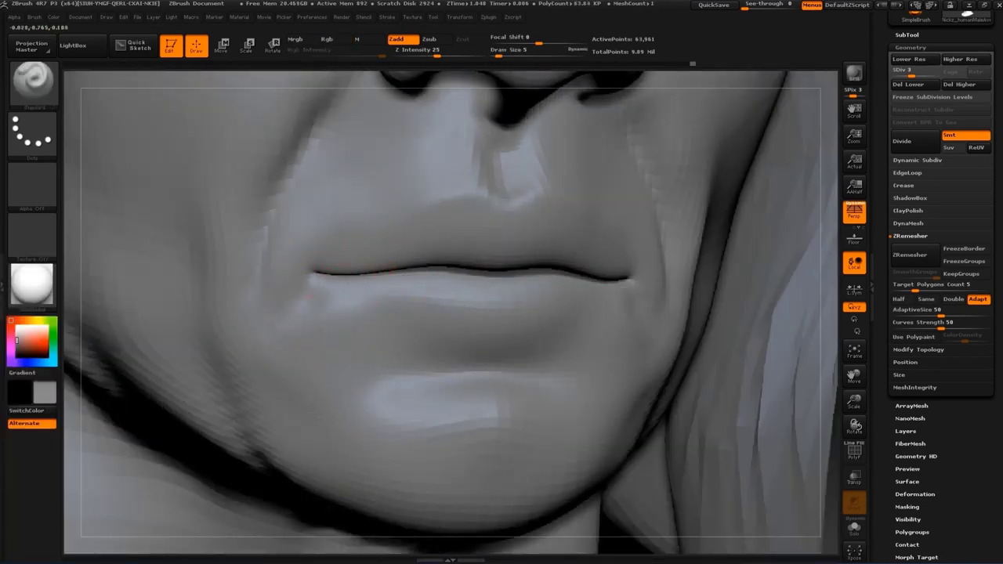
{"action": "key", "text": "shift"}
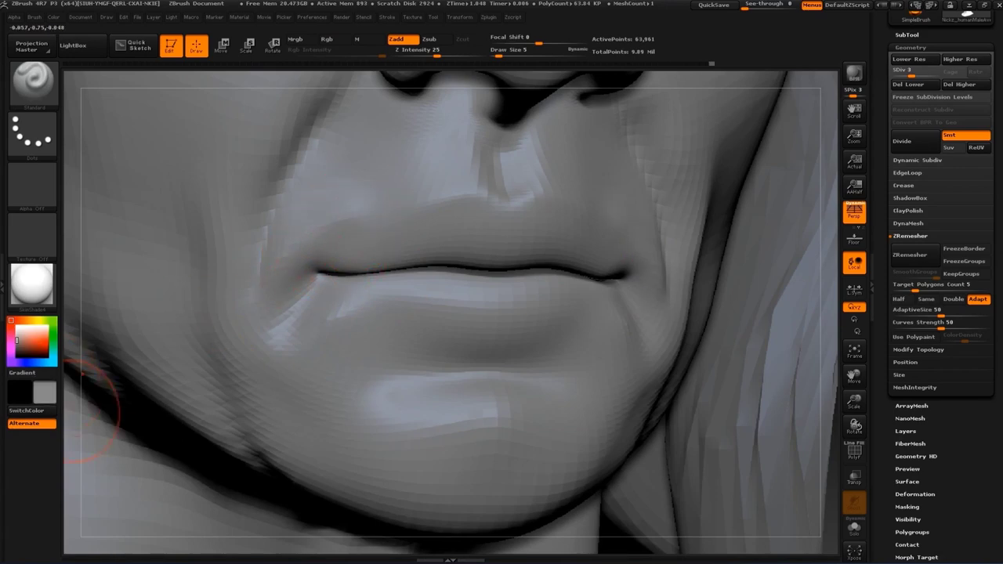
{"action": "right_click_drag", "start_coordinate": [90, 407], "coordinate": [235, 329], "text": "ctrl"}
{"action": "right_click_drag", "start_coordinate": [83, 347], "coordinate": [361, 362], "text": "ctrl"}
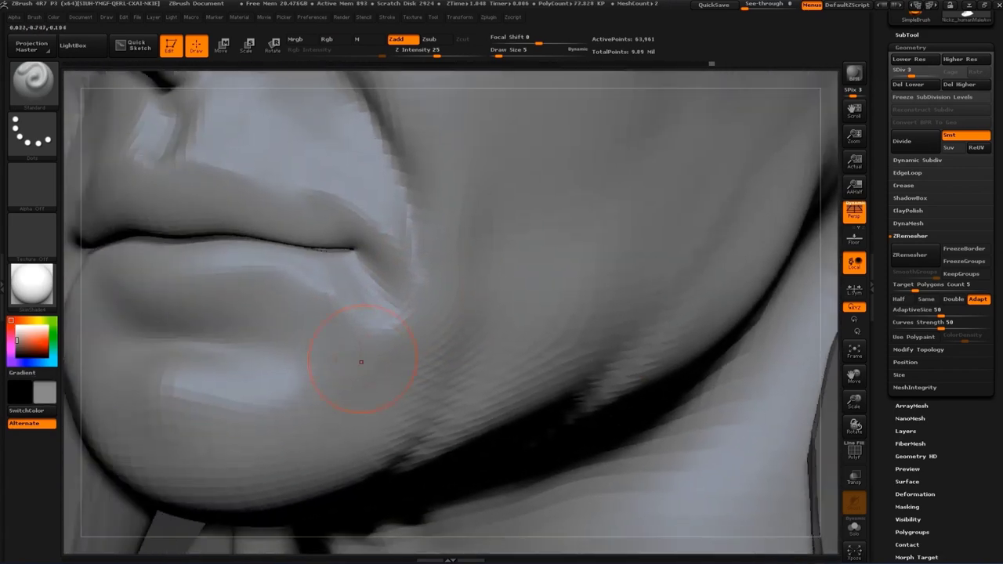
Step up to SDiv 4 and reselect the Standard brush, framing the lips and chin
{"action": "key", "text": "d"}
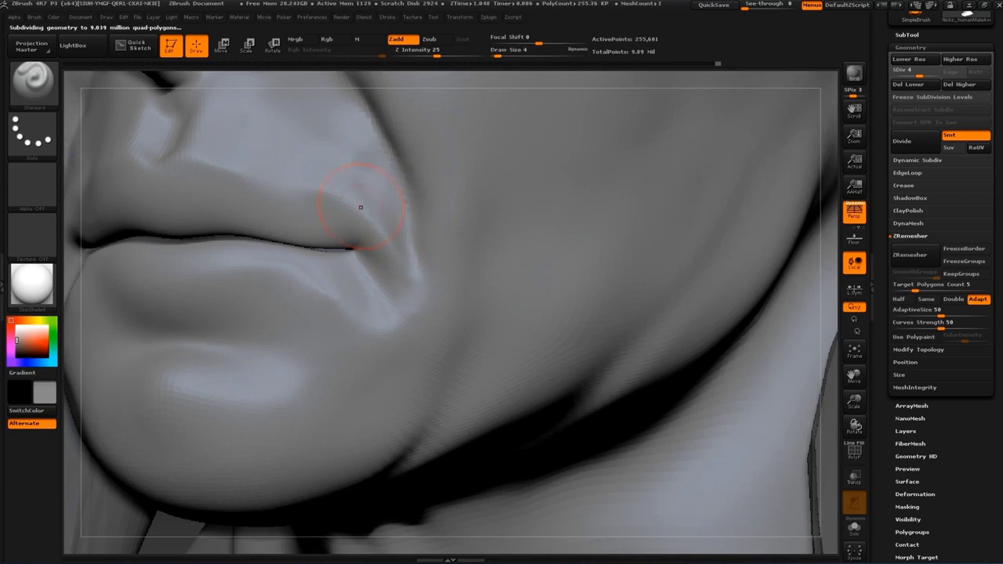
{"action": "key", "text": "f"}
{"action": "mouse_move", "coordinate": [195, 360]}
{"action": "left_mouse_down"}
{"action": "mouse_move", "coordinate": [206, 321]}
{"action": "mouse_move", "coordinate": [373, 329]}
{"action": "left_mouse_up"}
{"action": "key", "text": "b"}
{"action": "key", "text": "s"}
{"action": "key", "text": "t"}
{"action": "left_click_drag", "start_coordinate": [732, 219], "coordinate": [195, 287]}
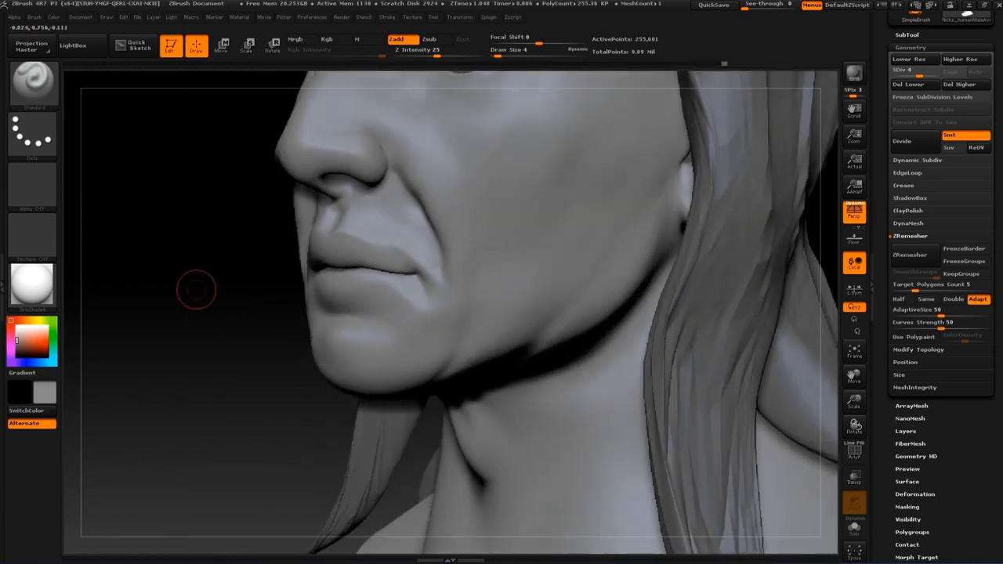
{"action": "right_click_drag", "start_coordinate": [195, 287], "coordinate": [148, 313], "text": "ctrl"}
Sharpen the lip line and crease the mouth corners at sizes 3, 1 and 2
{"action": "key", "text": "s"}
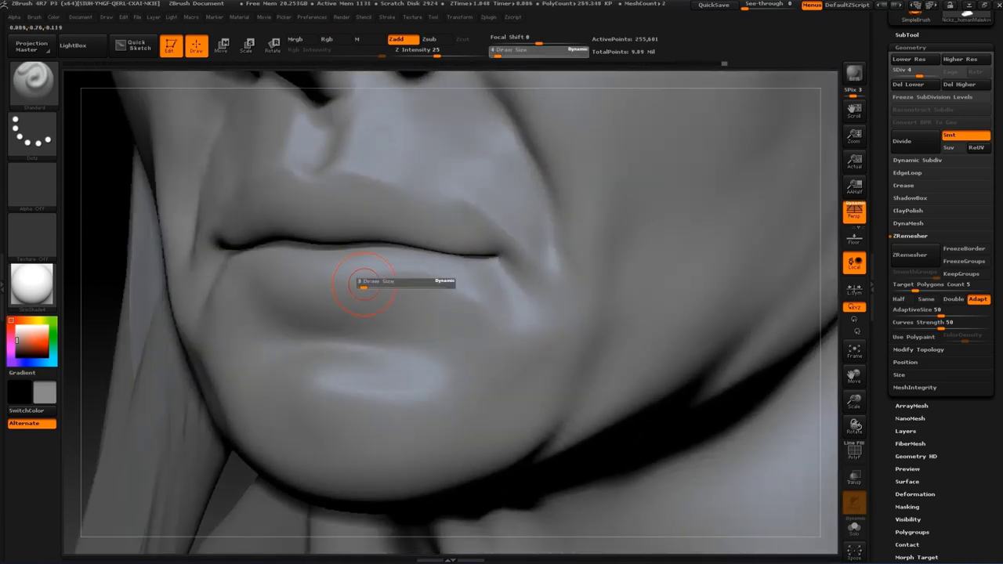
{"action": "key", "text": "s"}
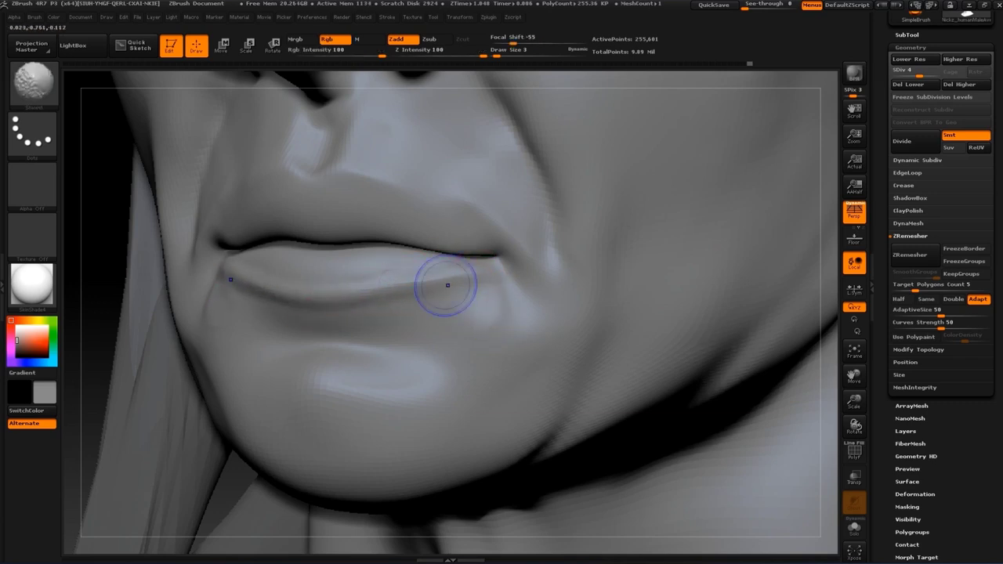
{"action": "key", "text": "b"}
{"action": "key", "text": "s"}
{"action": "key", "text": "t"}
{"action": "left_click_drag", "start_coordinate": [448, 285], "coordinate": [155, 271]}
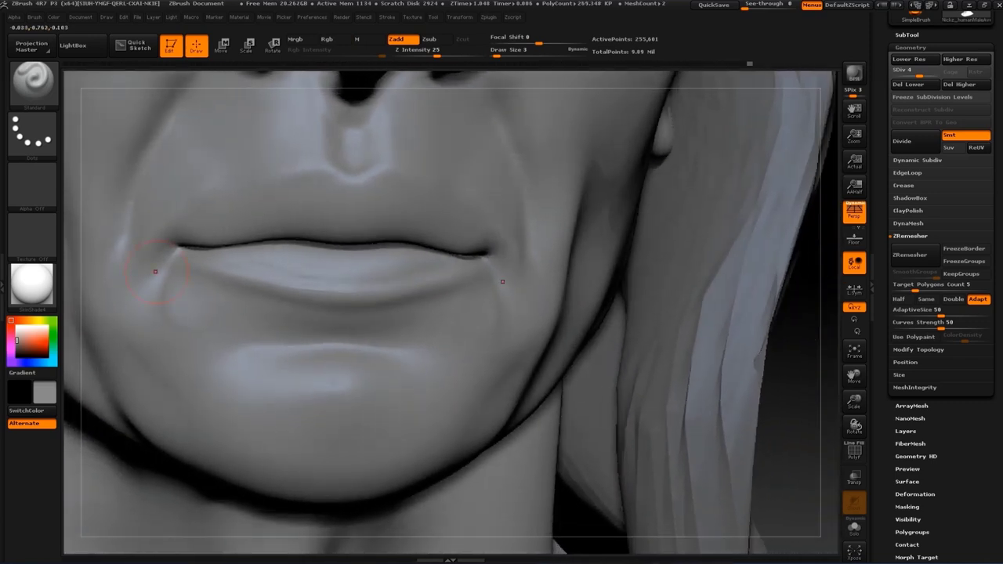
{"action": "left_click", "coordinate": [382, 193]}
{"action": "type", "text": "1"}
{"action": "key", "text": "Return"}
{"action": "key", "text": "s"}
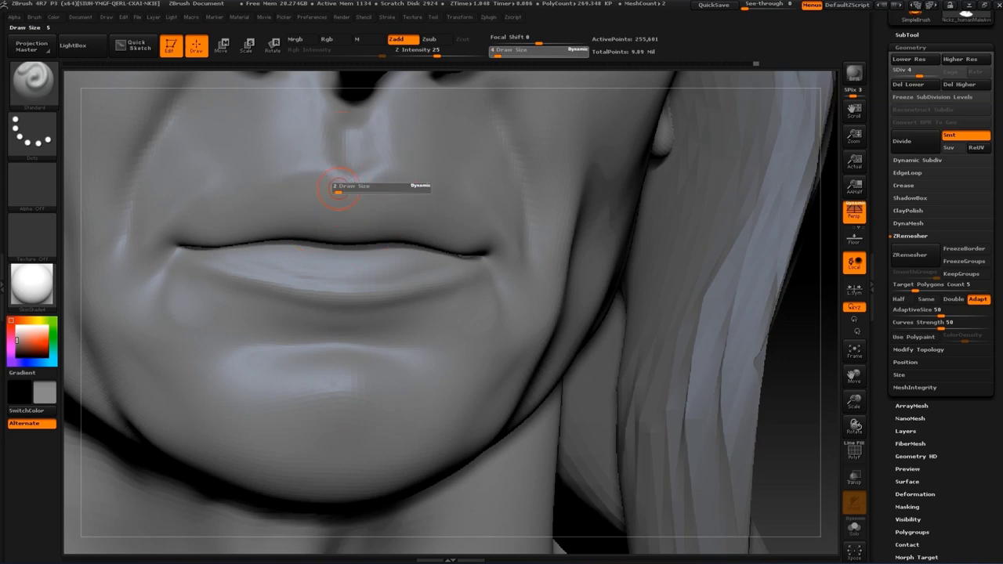
{"action": "key", "text": "Return"}
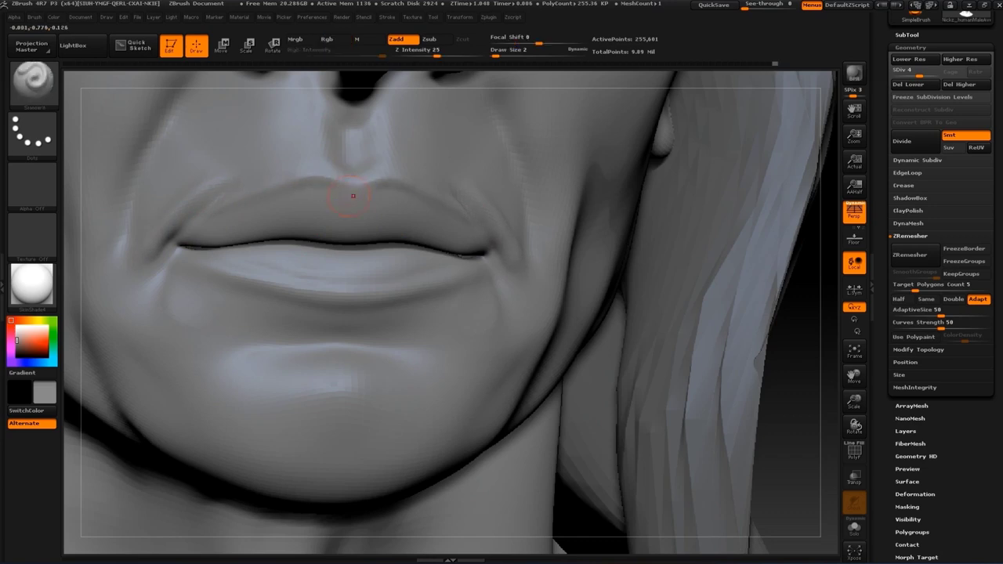
{"action": "type", "text": "bmvs7"}
Drop to SDiv 3 and push the jaw with the Move brush at sizes 31, 27 and 22
{"action": "key", "text": "Return"}
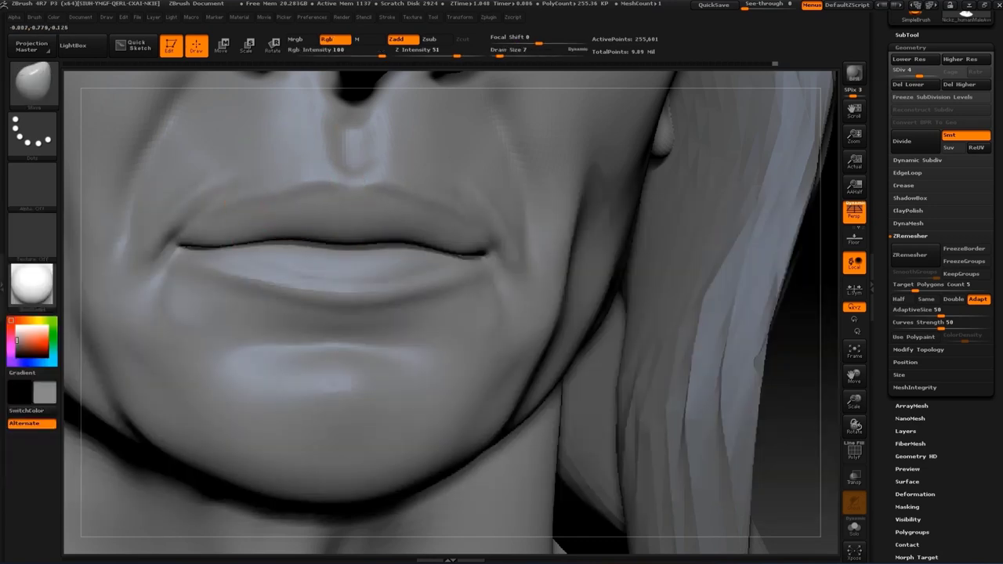
{"action": "key", "text": "bracketleft"}
{"action": "key", "text": "bracketleft"}
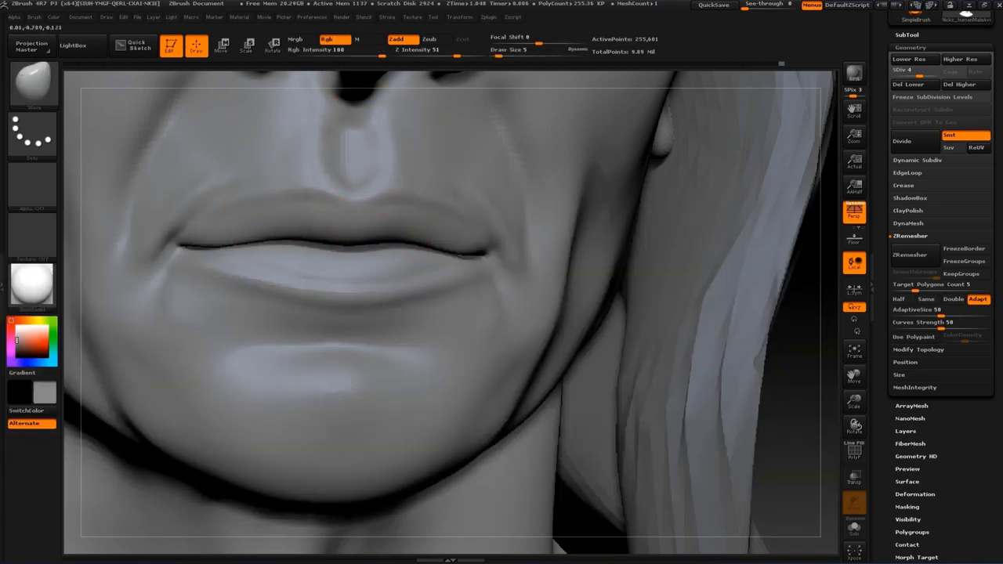
{"action": "key", "text": "f"}
{"action": "left_click_drag", "start_coordinate": [741, 209], "coordinate": [525, 347], "text": "alt"}
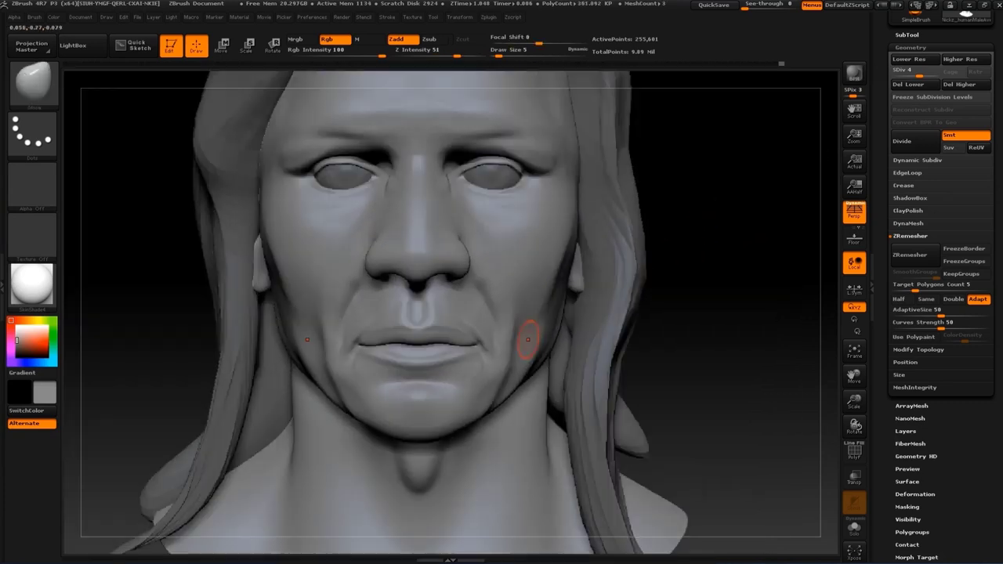
{"action": "key", "text": "bracketright"}
{"action": "key", "text": "bracketright"}
{"action": "key", "text": "bracketright"}
{"action": "key", "text": "shift+d"}
{"action": "type", "text": "s"}
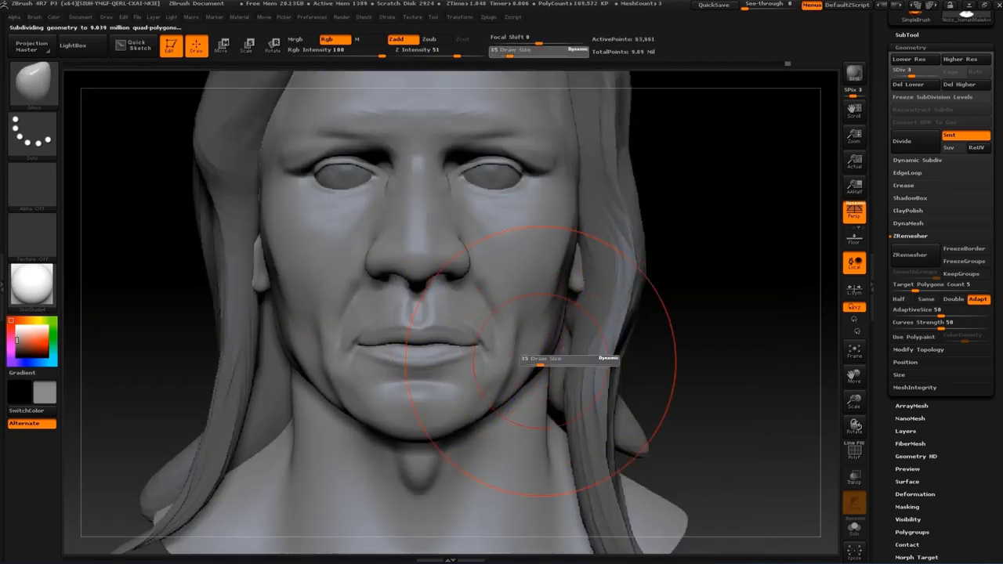
{"action": "type", "text": "31"}
{"action": "key", "text": "Return"}
{"action": "key", "text": "bracketleft"}
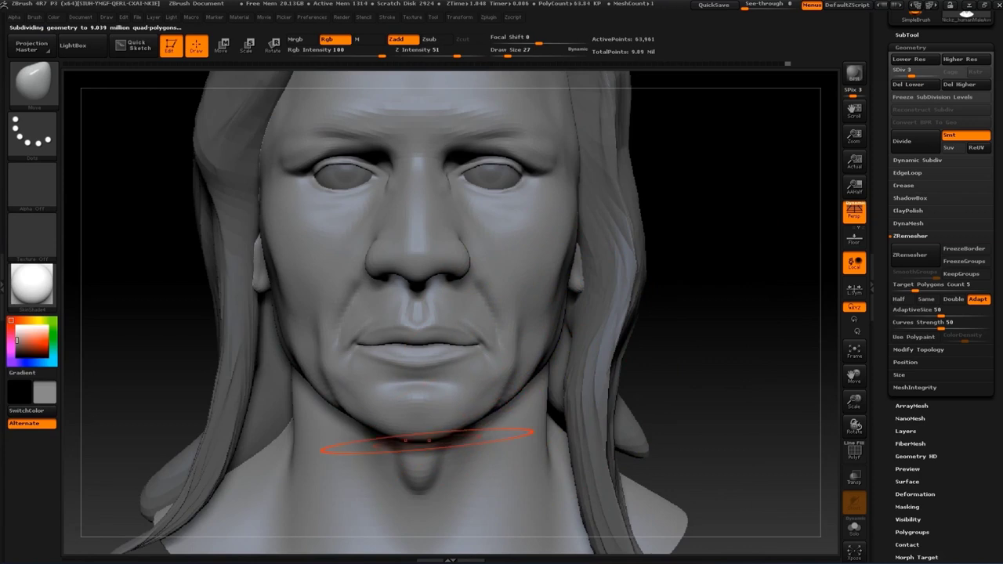
{"action": "key", "text": "bracketleft"}
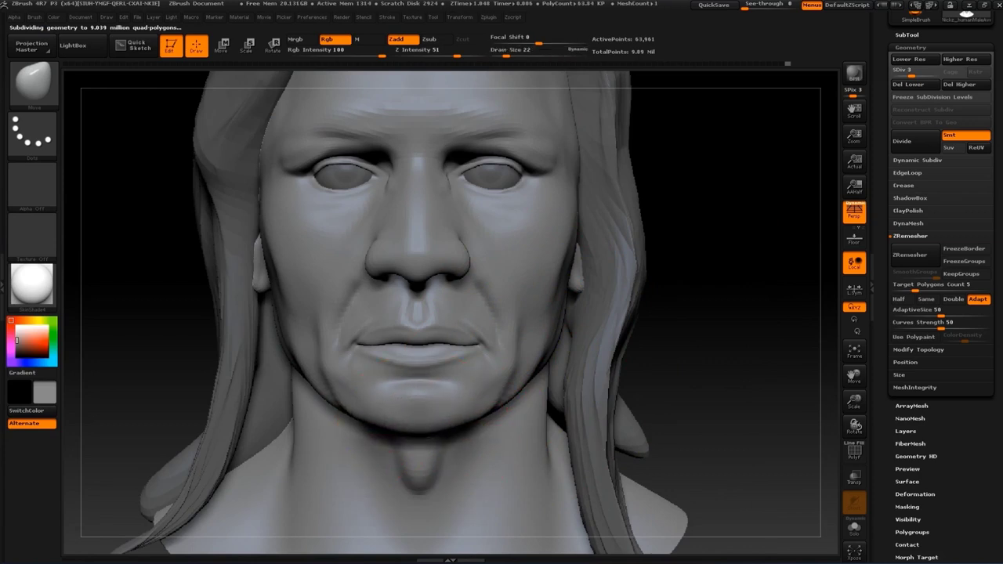
Push the cheeks and chin at Move brush sizes 12, 37, 25 and 9
{"action": "left_click_drag", "start_coordinate": [433, 439], "coordinate": [415, 365], "text": "alt"}
{"action": "key", "text": "bracketleft"}
{"action": "key", "text": "bracketleft"}
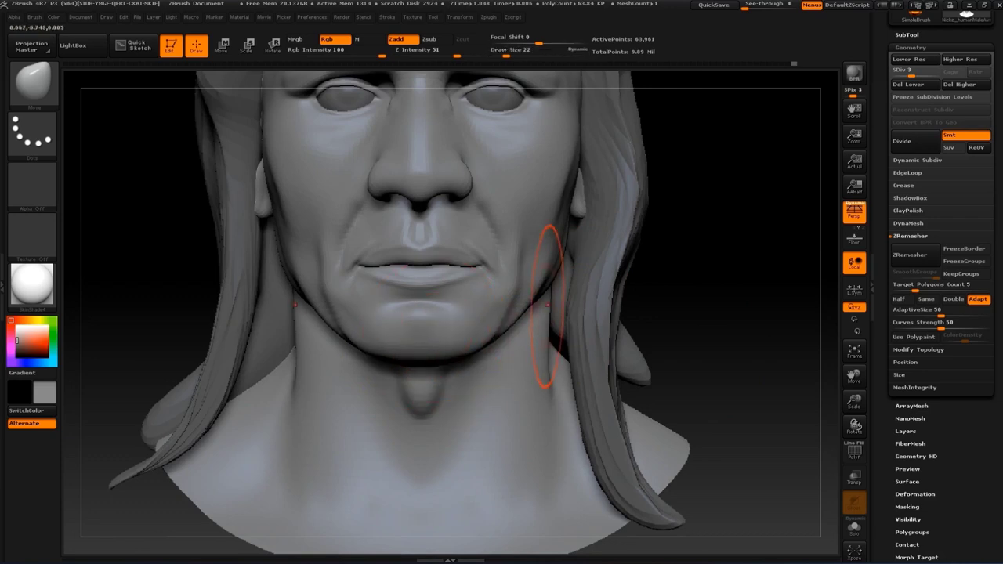
{"action": "key", "text": "bracketright"}
{"action": "key", "text": "bracketright"}
{"action": "key", "text": "bracketright"}
{"action": "mouse_move", "coordinate": [571, 291]}
{"action": "left_mouse_down", "text": "alt"}
{"action": "mouse_move", "coordinate": [651, 269]}
{"action": "mouse_move", "coordinate": [549, 384]}
{"action": "left_mouse_up", "text": "alt"}
{"action": "key", "text": "bracketleft"}
{"action": "key", "text": "bracketleft"}
{"action": "mouse_move", "coordinate": [842, 269]}
{"action": "left_mouse_down", "text": "alt"}
{"action": "mouse_move", "coordinate": [560, 269]}
{"action": "mouse_move", "coordinate": [483, 246]}
{"action": "left_mouse_up", "text": "alt"}
{"action": "key", "text": "bracketleft"}
{"action": "key", "text": "bracketleft"}
{"action": "key", "text": "bracketleft"}
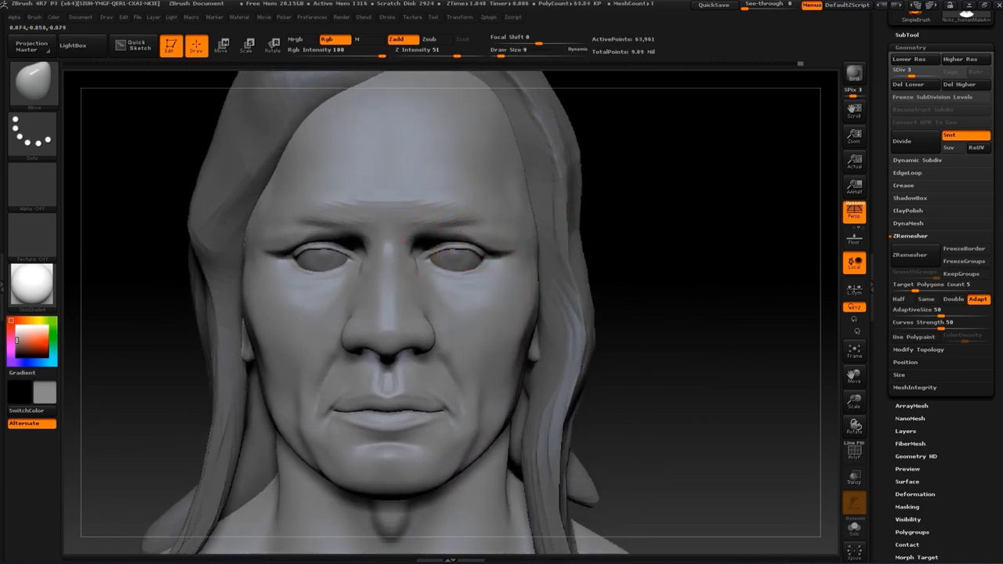
{"action": "left_click_drag", "start_coordinate": [645, 182], "coordinate": [290, 264], "text": "alt"}
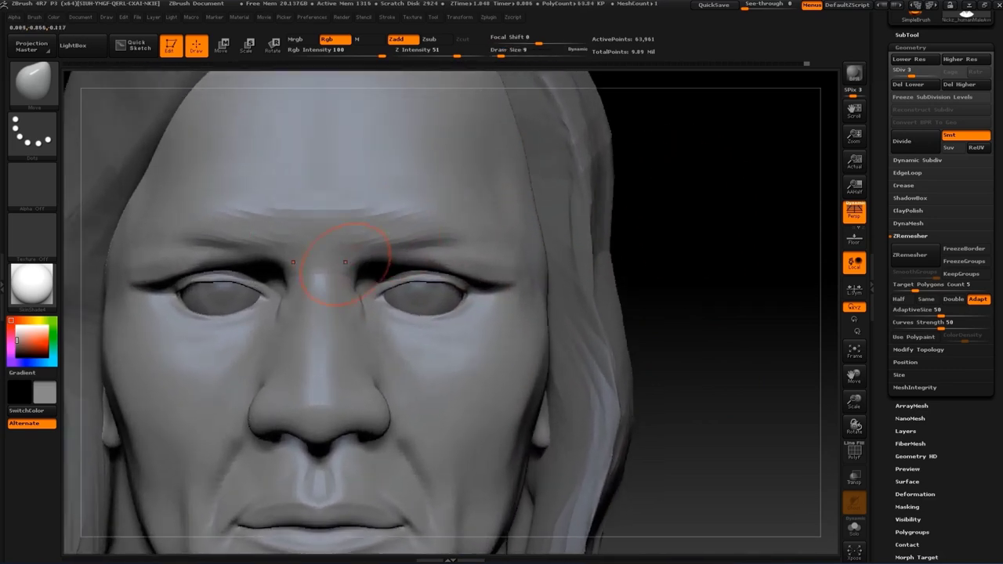
{"action": "left_click_drag", "start_coordinate": [674, 243], "coordinate": [370, 239]}
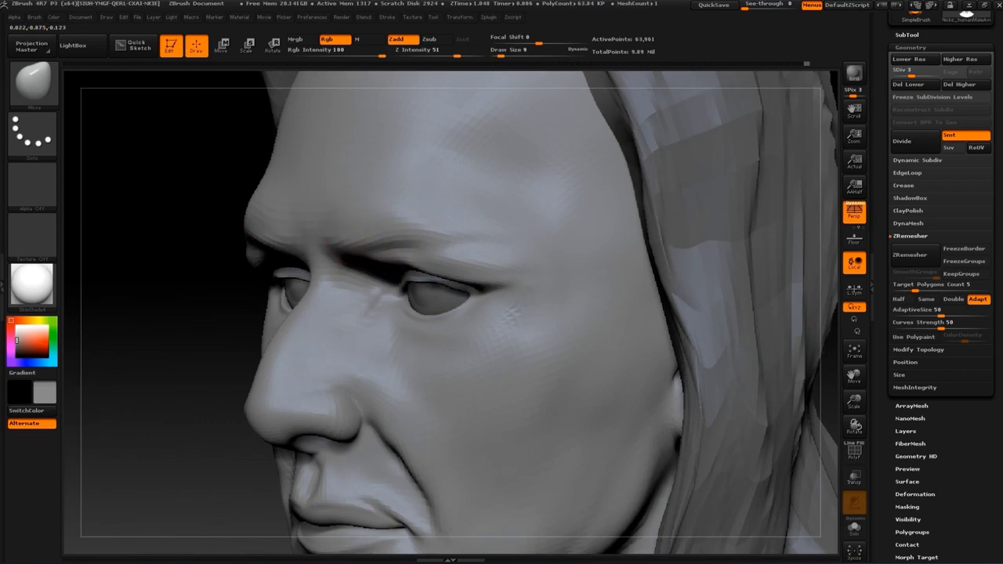
{"action": "left_click_drag", "start_coordinate": [156, 297], "coordinate": [242, 300], "text": "shift"}
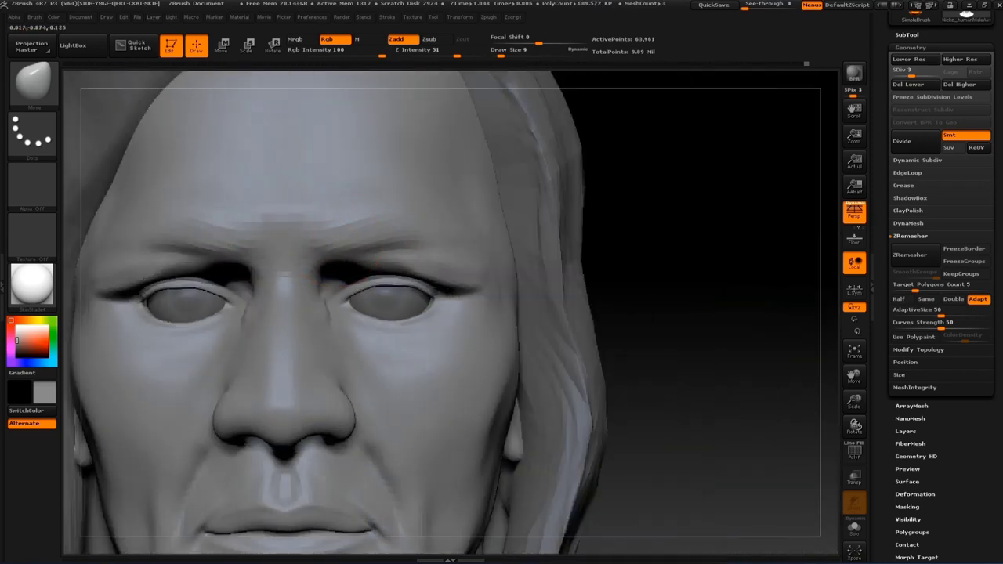
Round out the chin pad and fuller lower lip at sizes 20 and 6, checking the profile
{"action": "key", "text": "f"}
{"action": "mouse_move", "coordinate": [611, 298]}
{"action": "left_mouse_down"}
{"action": "mouse_move", "coordinate": [523, 240]}
{"action": "mouse_move", "coordinate": [513, 255]}
{"action": "left_mouse_up"}
{"action": "key", "text": "s"}
{"action": "key", "text": "bracketright"}
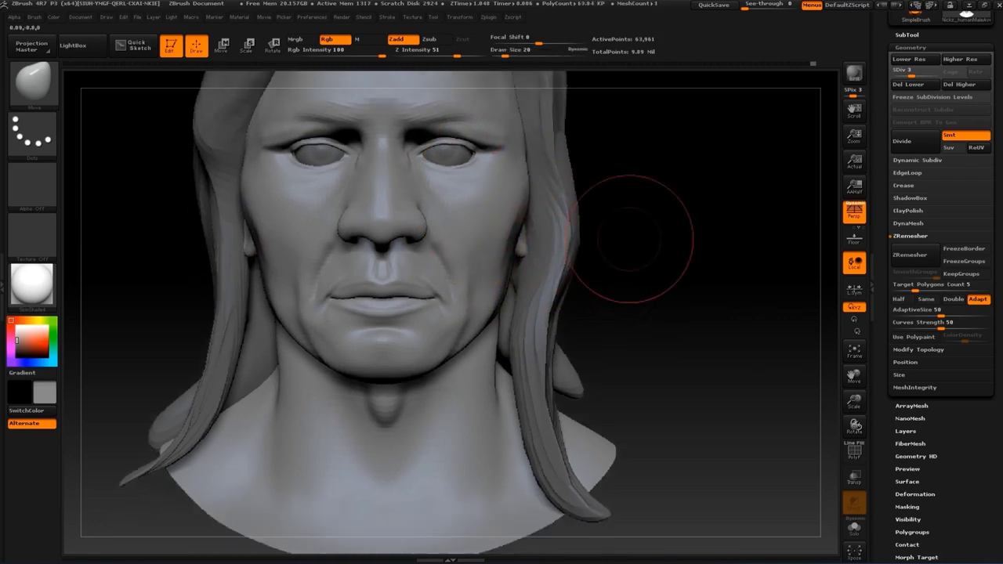
{"action": "left_click_drag", "start_coordinate": [627, 236], "coordinate": [486, 325], "text": "alt"}
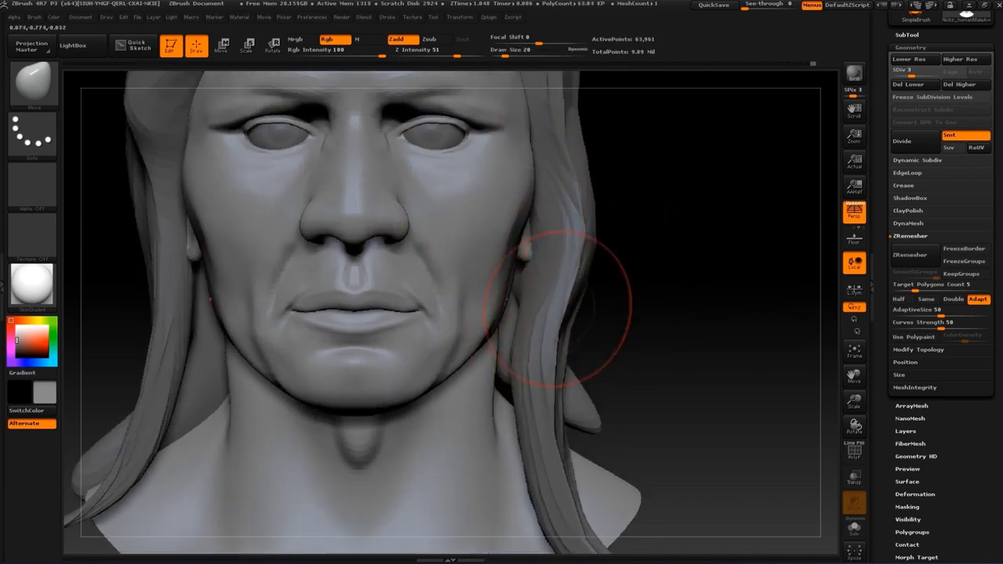
{"action": "left_click_drag", "start_coordinate": [556, 313], "coordinate": [532, 345]}
{"action": "key", "text": "f"}
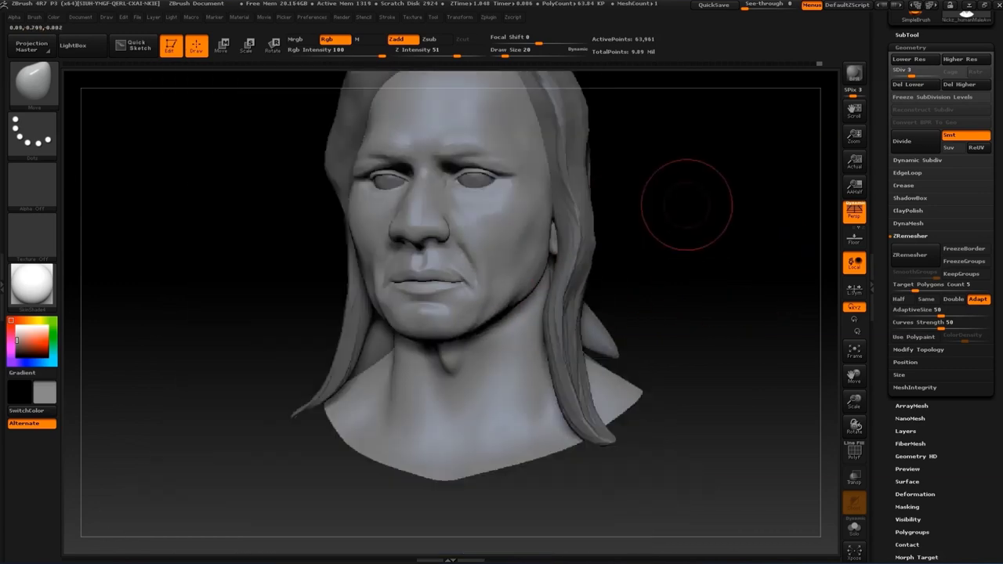
{"action": "mouse_move", "coordinate": [687, 201]}
{"action": "left_mouse_down", "text": "shift"}
{"action": "mouse_move", "coordinate": [716, 202]}
{"action": "mouse_move", "coordinate": [716, 261]}
{"action": "left_mouse_up", "text": "shift"}
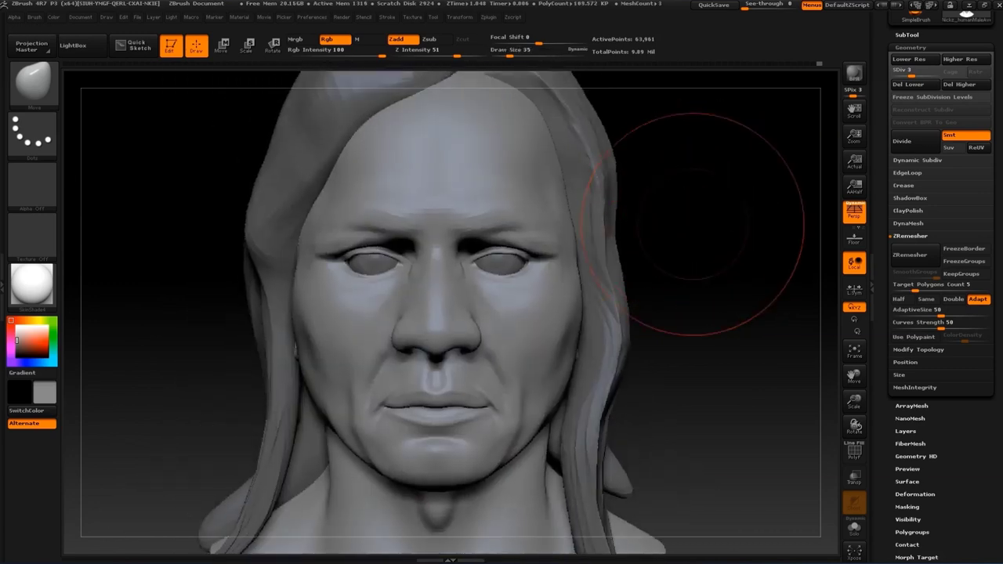
{"action": "left_click_drag", "start_coordinate": [648, 359], "coordinate": [682, 368], "text": "alt"}
{"action": "mouse_move", "coordinate": [414, 407]}
{"action": "left_mouse_down", "text": "alt"}
{"action": "mouse_move", "coordinate": [415, 352]}
{"action": "mouse_move", "coordinate": [424, 353]}
{"action": "mouse_move", "coordinate": [407, 385]}
{"action": "left_mouse_up", "text": "alt"}
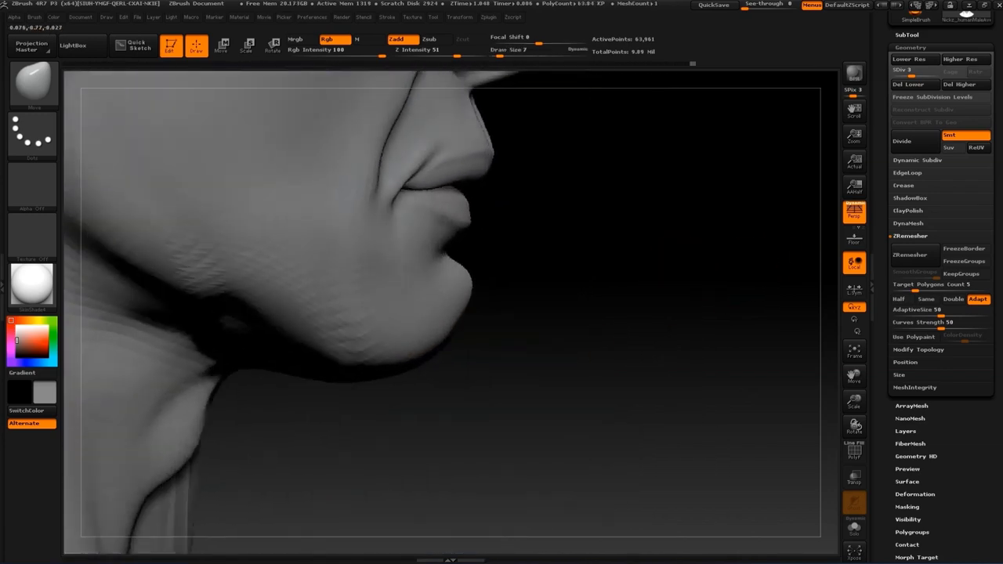
{"action": "key", "text": "s"}
{"action": "left_click_drag", "start_coordinate": [481, 308], "coordinate": [536, 311]}
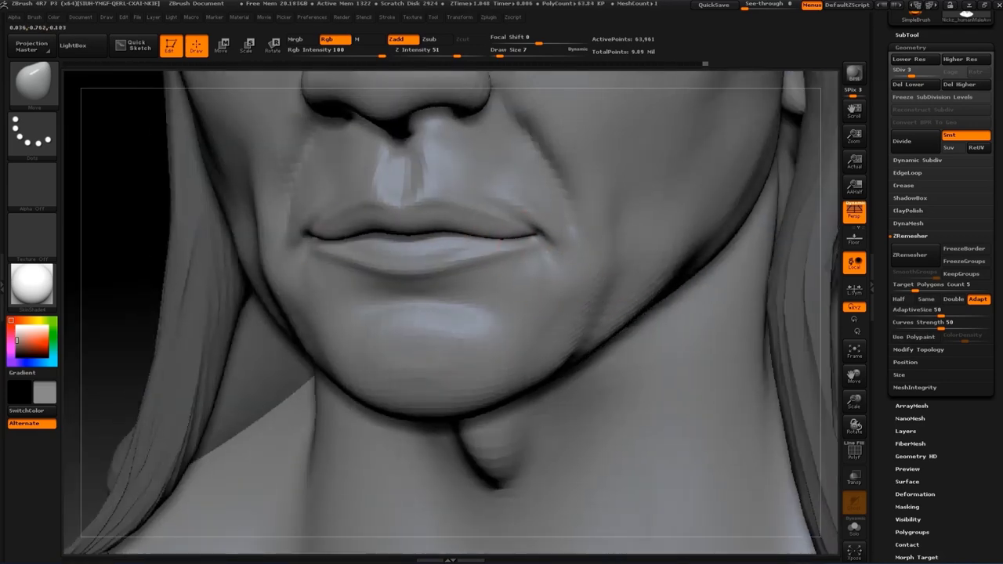
Smooth and shape the mouth corners with the Standard brush (B-S-T)
{"action": "key", "text": "b"}
{"action": "key", "text": "s"}
{"action": "key", "text": "t"}
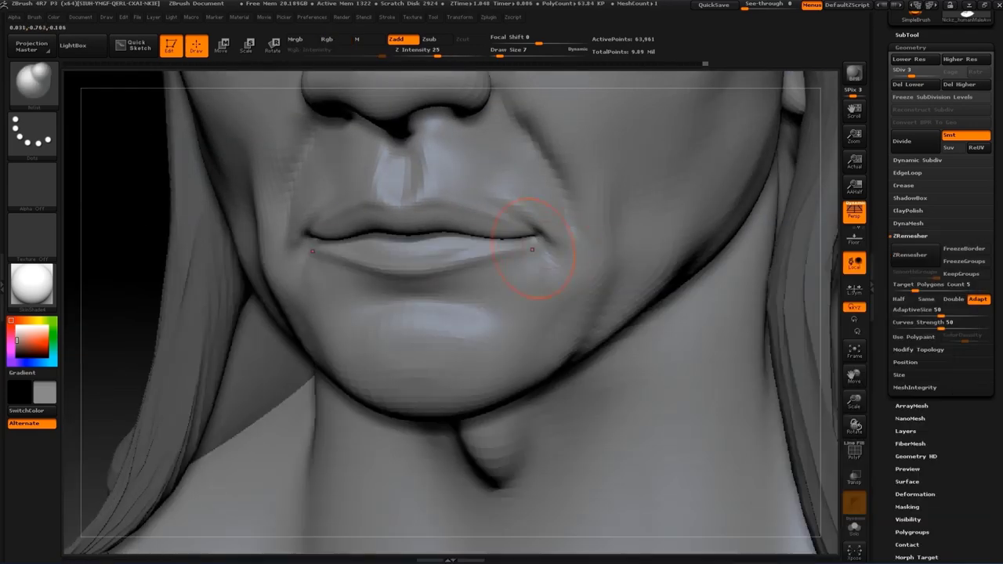
{"action": "key", "text": "s"}
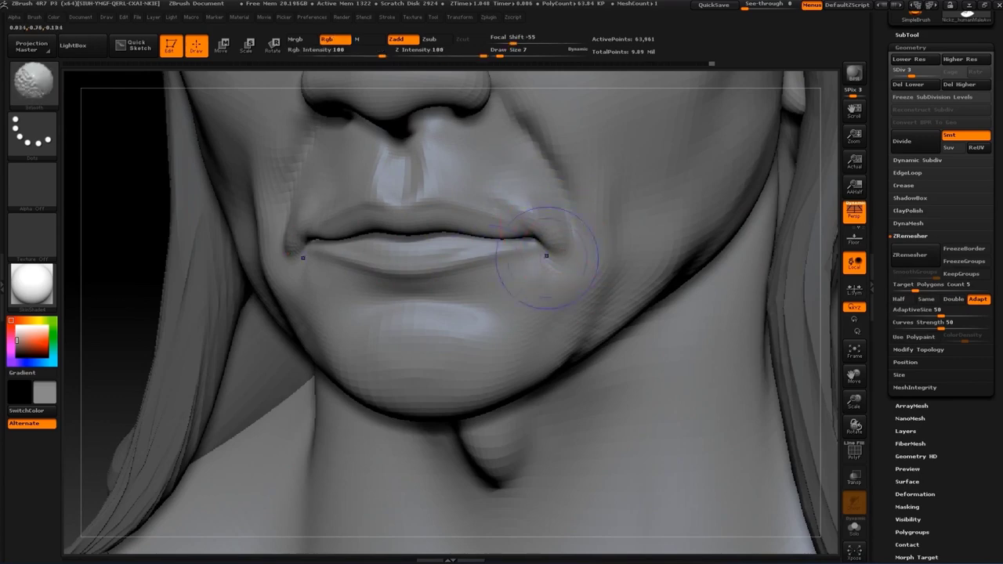
{"action": "left_click_drag", "start_coordinate": [538, 224], "coordinate": [644, 259]}
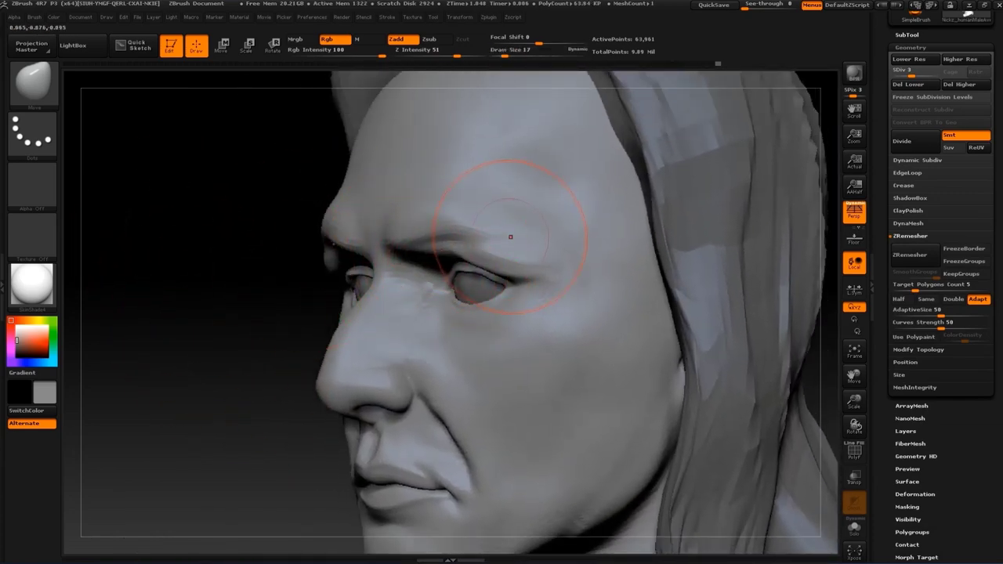
Switch brushes (B-I-N) and lower the brow ridges to overhang the eyes
{"action": "key", "text": "b"}
{"action": "key", "text": "i"}
{"action": "key", "text": "n"}
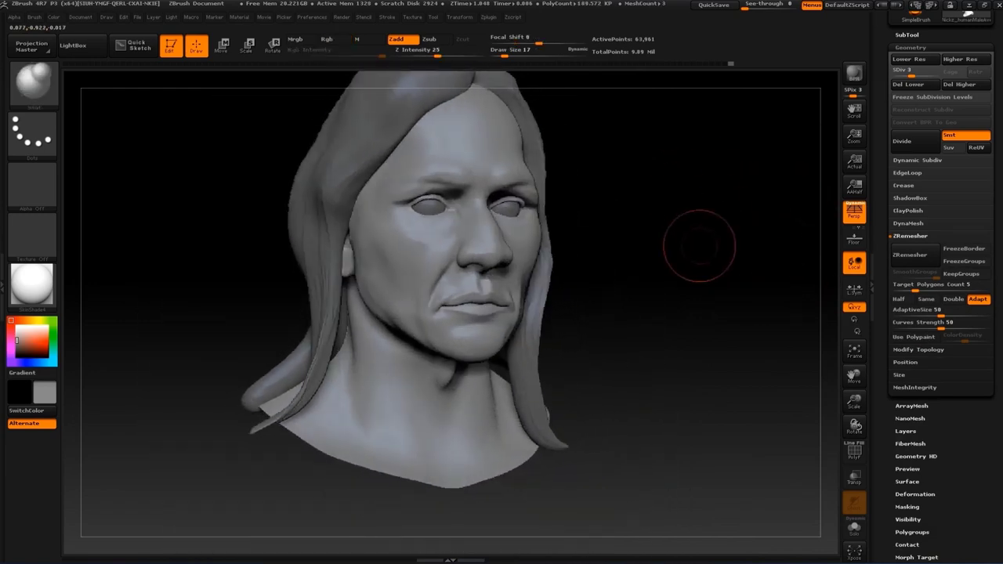
Push the chin and neck forms with the Move brush at Draw Size 20
{"action": "key", "text": "b"}
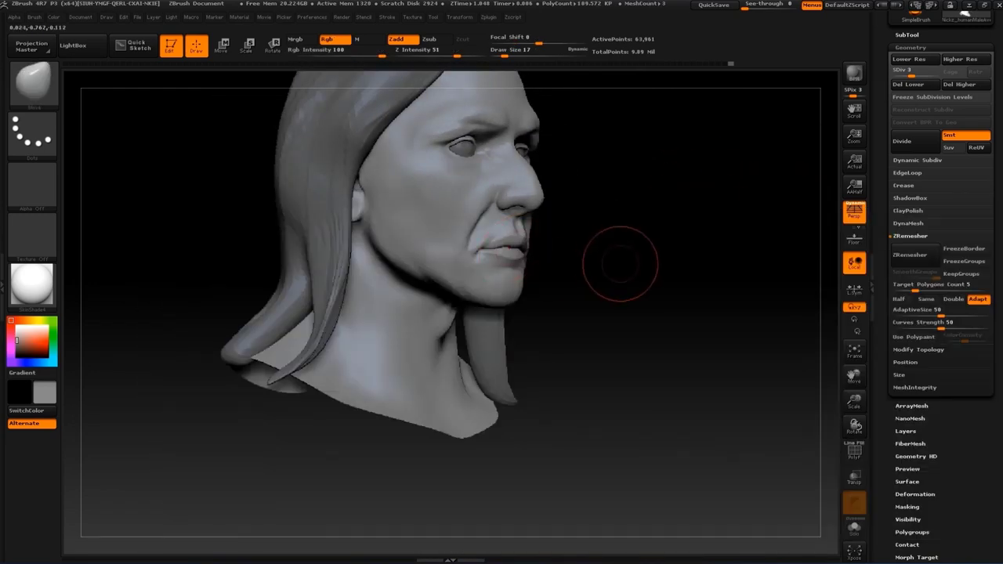
{"action": "left_click_drag", "start_coordinate": [86, 309], "coordinate": [354, 302]}
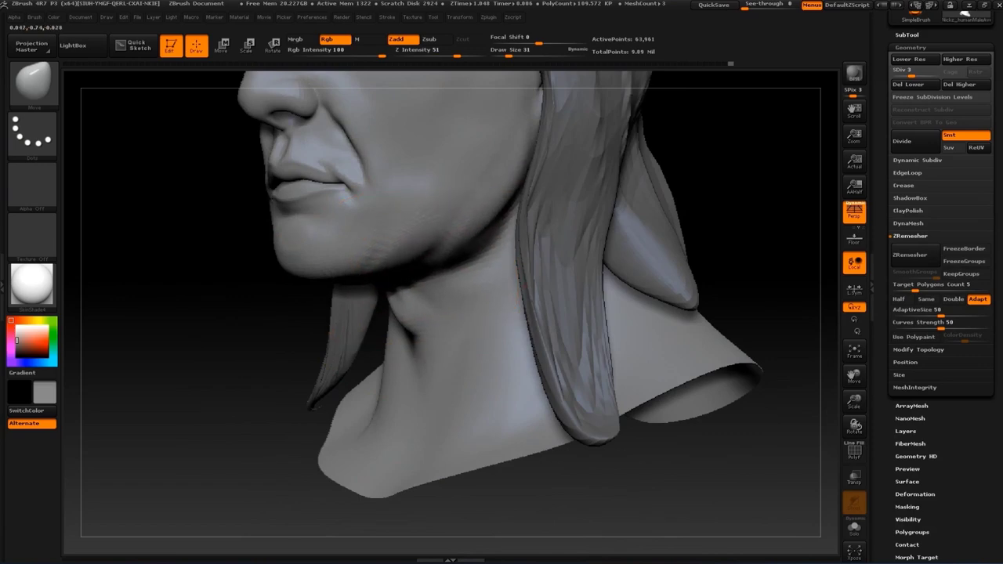
{"action": "left_click_drag", "start_coordinate": [196, 235], "coordinate": [325, 358]}
{"action": "left_click_drag", "start_coordinate": [235, 470], "coordinate": [392, 485]}
{"action": "left_click_drag", "start_coordinate": [157, 486], "coordinate": [439, 486]}
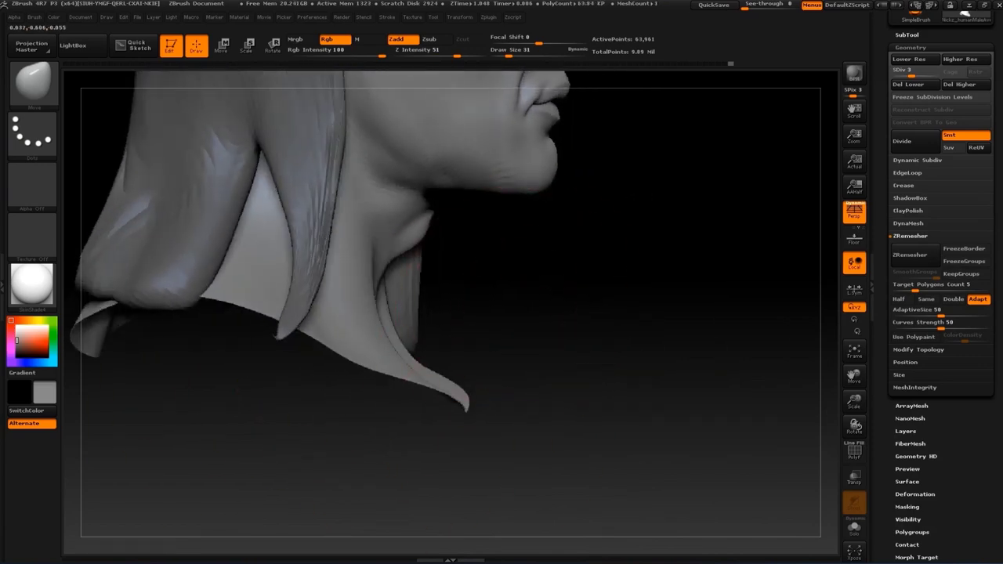
{"action": "type", "text": "s20"}
{"action": "key", "text": "Return"}
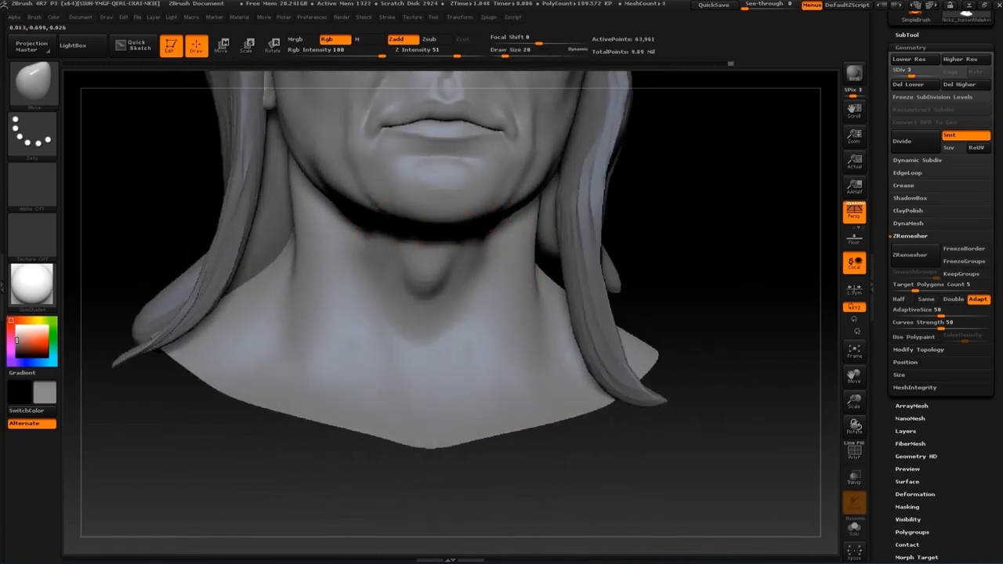
Nudge the jawline and hair shell around the throat from profile and three-quarter views
{"action": "left_click_drag", "start_coordinate": [667, 259], "coordinate": [526, 306]}
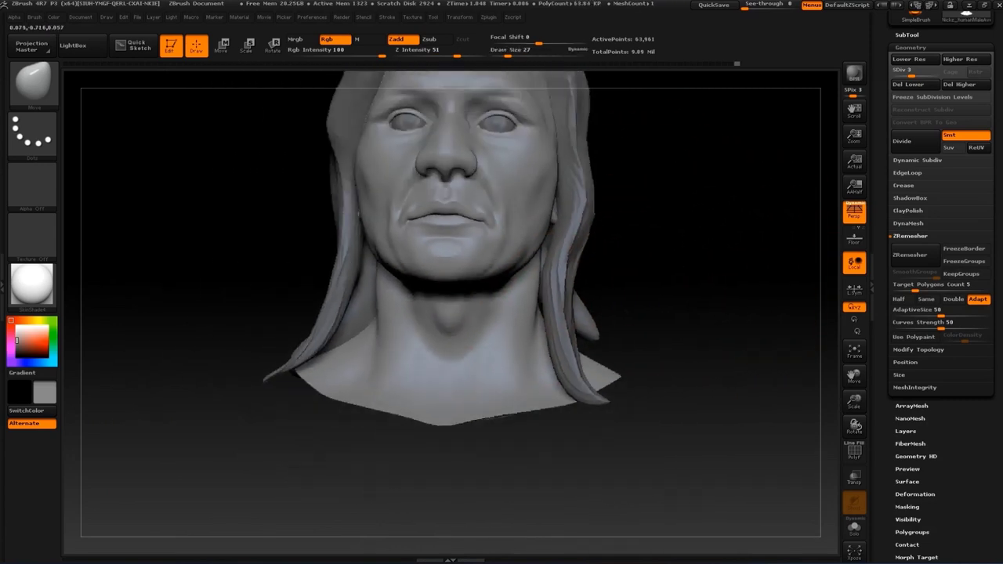
{"action": "left_click_drag", "start_coordinate": [679, 281], "coordinate": [655, 200], "text": "alt"}
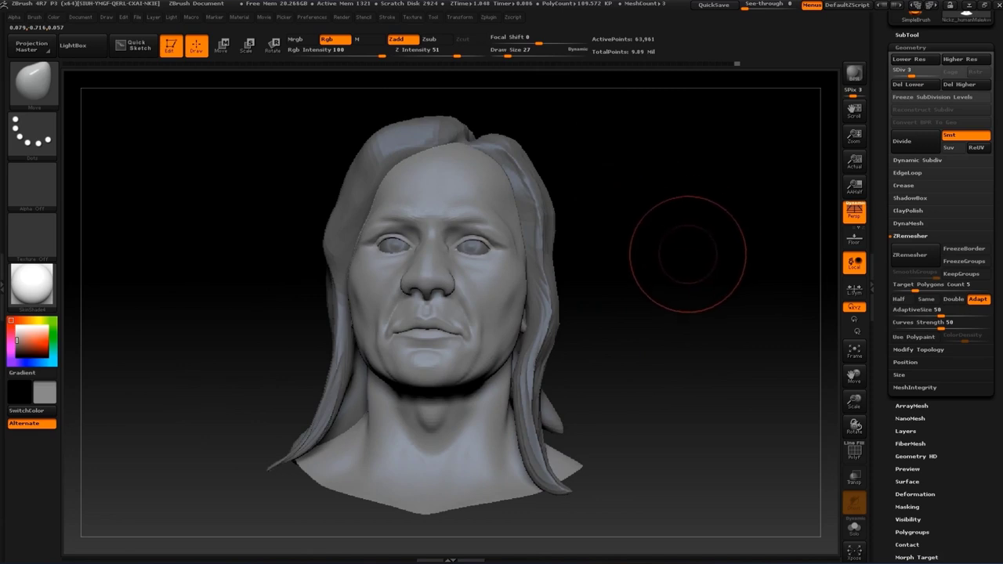
{"action": "mouse_move", "coordinate": [687, 253]}
{"action": "left_mouse_down"}
{"action": "mouse_move", "coordinate": [737, 125]}
{"action": "mouse_move", "coordinate": [731, 278]}
{"action": "mouse_move", "coordinate": [190, 191]}
{"action": "left_mouse_up"}
{"action": "left_click_drag", "start_coordinate": [303, 252], "coordinate": [358, 224]}
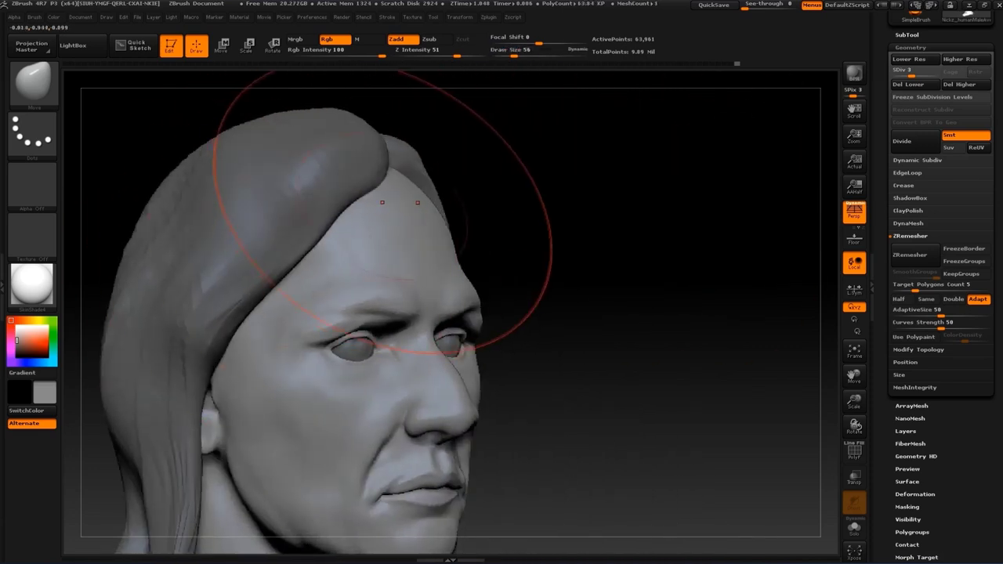
{"action": "left_click_drag", "start_coordinate": [470, 168], "coordinate": [374, 203]}
{"action": "mouse_move", "coordinate": [584, 201]}
{"action": "left_mouse_down"}
{"action": "mouse_move", "coordinate": [682, 202]}
{"action": "mouse_move", "coordinate": [548, 188]}
{"action": "mouse_move", "coordinate": [481, 167]}
{"action": "mouse_move", "coordinate": [549, 180]}
{"action": "mouse_move", "coordinate": [509, 272]}
{"action": "left_mouse_up"}
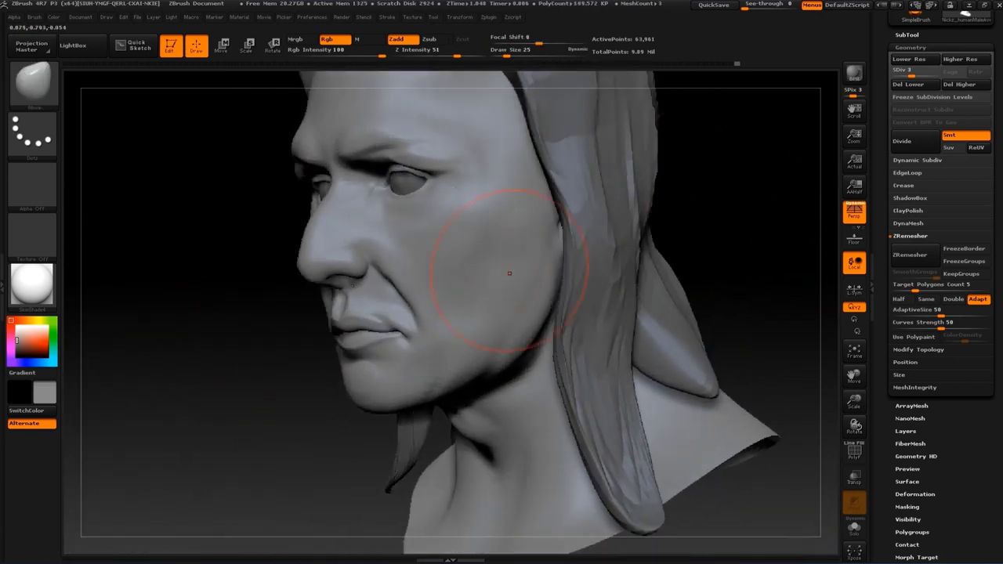
{"action": "left_click_drag", "start_coordinate": [530, 332], "coordinate": [581, 227]}
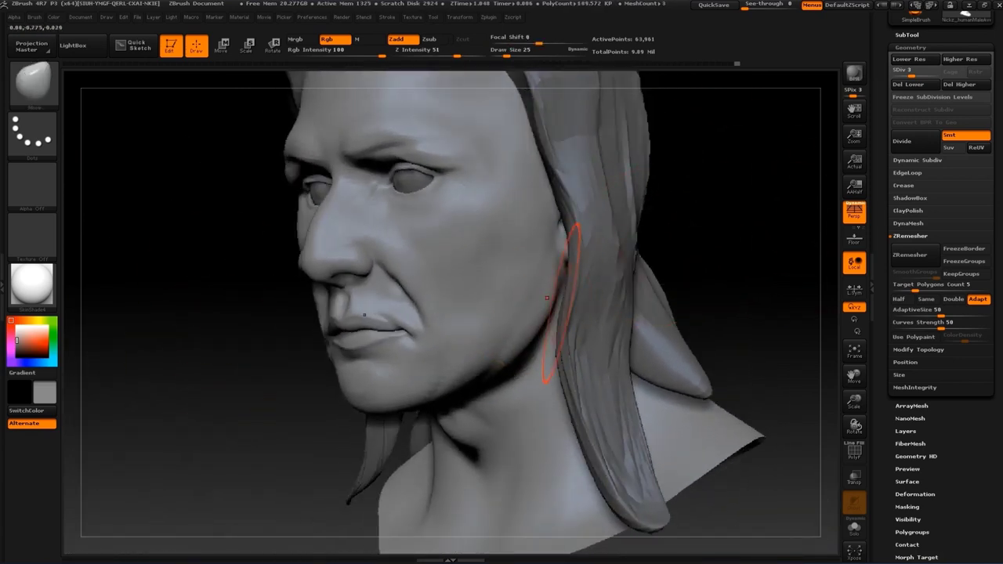
{"action": "mouse_move", "coordinate": [542, 342]}
{"action": "left_mouse_down"}
{"action": "mouse_move", "coordinate": [359, 335]}
{"action": "mouse_move", "coordinate": [470, 329]}
{"action": "left_mouse_up"}
Firm up the jaw and chin at brush sizes 14 and 23
{"action": "key", "text": "s"}
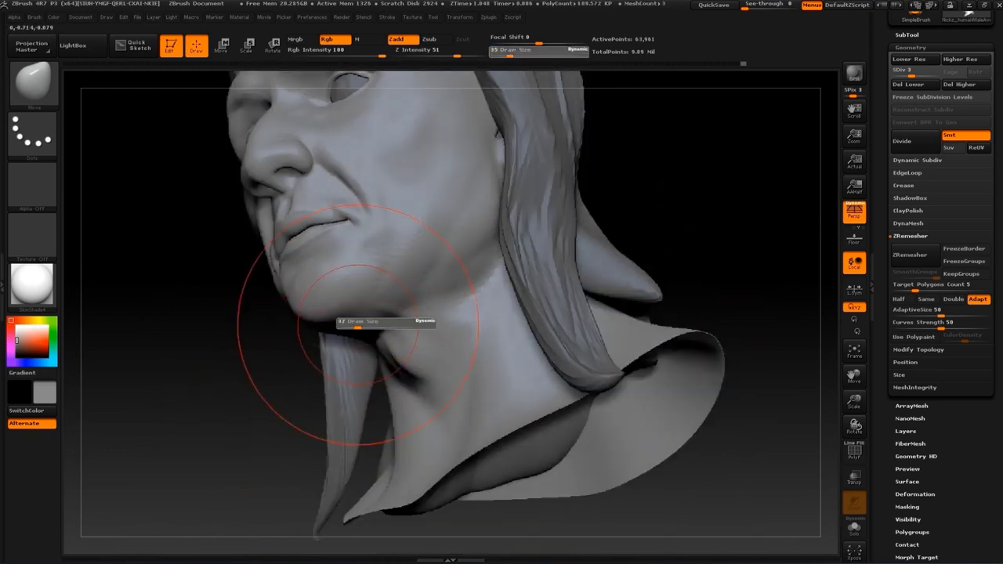
{"action": "mouse_move", "coordinate": [217, 376]}
{"action": "left_mouse_down"}
{"action": "mouse_move", "coordinate": [330, 369]}
{"action": "mouse_move", "coordinate": [368, 349]}
{"action": "left_mouse_up"}
{"action": "key", "text": "s"}
{"action": "mouse_move", "coordinate": [376, 251]}
{"action": "left_mouse_down"}
{"action": "mouse_move", "coordinate": [470, 259]}
{"action": "mouse_move", "coordinate": [369, 369]}
{"action": "left_mouse_up"}
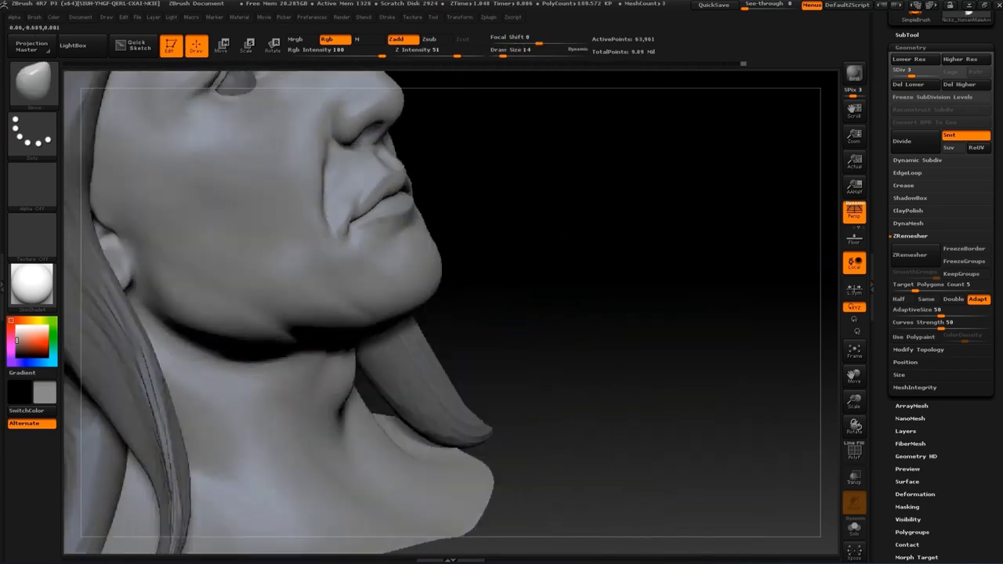
{"action": "key", "text": "s"}
{"action": "left_click_drag", "start_coordinate": [392, 307], "coordinate": [423, 307]}
{"action": "mouse_move", "coordinate": [551, 277]}
{"action": "left_mouse_down"}
{"action": "mouse_move", "coordinate": [336, 414]}
{"action": "mouse_move", "coordinate": [345, 368]}
{"action": "left_mouse_up"}
{"action": "mouse_move", "coordinate": [549, 314]}
{"action": "left_mouse_down"}
{"action": "mouse_move", "coordinate": [689, 180]}
{"action": "mouse_move", "coordinate": [324, 336]}
{"action": "left_mouse_up"}
Sculpt the lips and chin straight on with the Standard brush
{"action": "key", "text": "b"}
{"action": "key", "text": "b"}
{"action": "key", "text": "s"}
{"action": "key", "text": "t"}
{"action": "left_click_drag", "start_coordinate": [297, 235], "coordinate": [538, 201]}
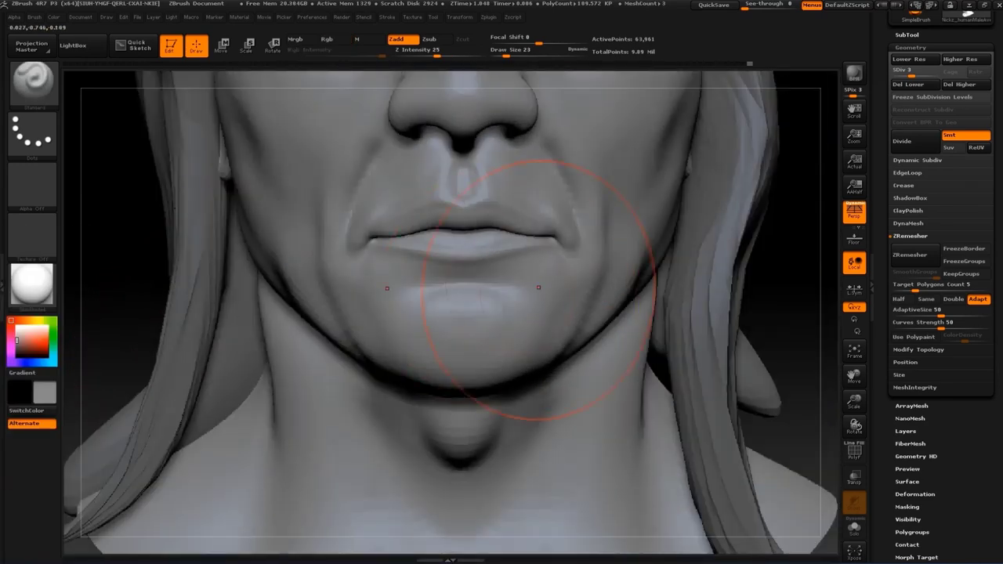
{"action": "key", "text": "s"}
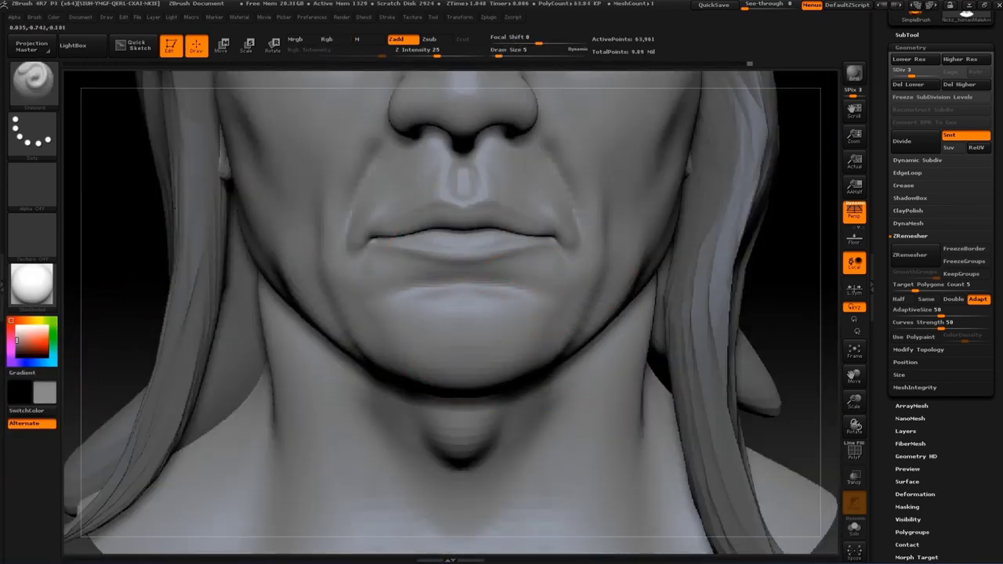
{"action": "left_click_drag", "start_coordinate": [765, 291], "coordinate": [398, 239]}
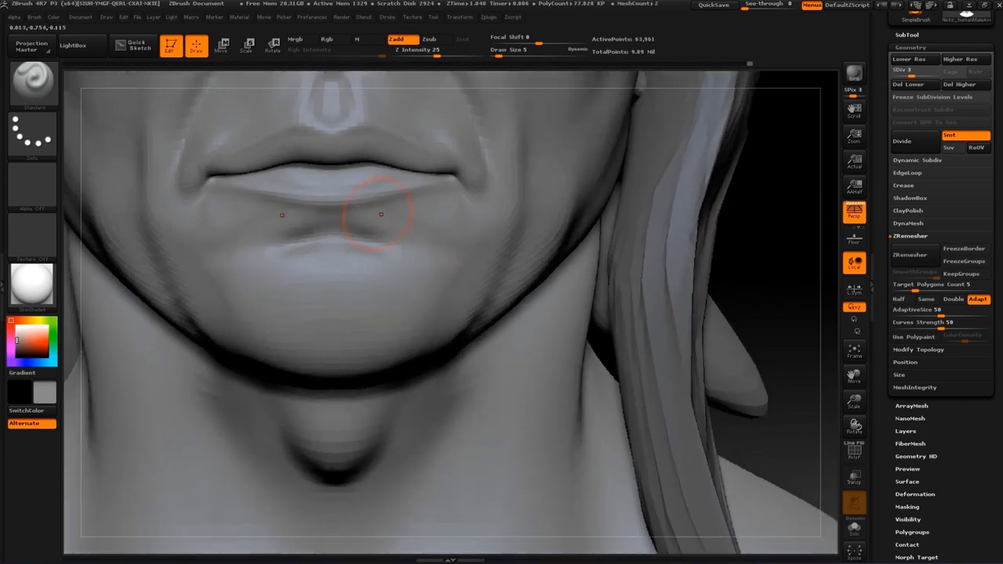
Push the lower lip upward with the Move brush and reshape the chin and jaw
{"action": "key", "text": "b"}
{"action": "key", "text": "m"}
{"action": "key", "text": "v"}
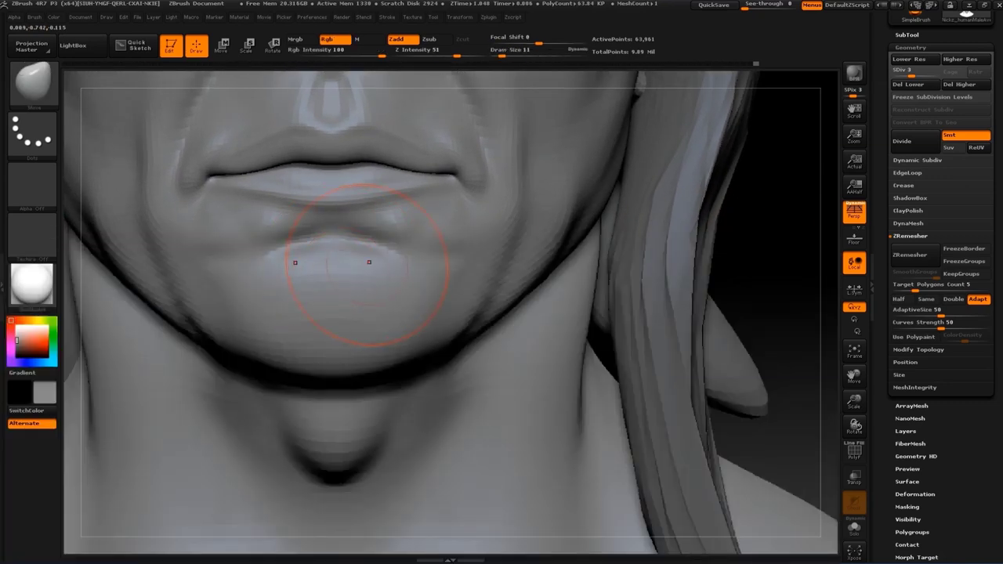
{"action": "left_click_drag", "start_coordinate": [368, 265], "coordinate": [366, 249]}
{"action": "left_click_drag", "start_coordinate": [572, 269], "coordinate": [385, 252]}
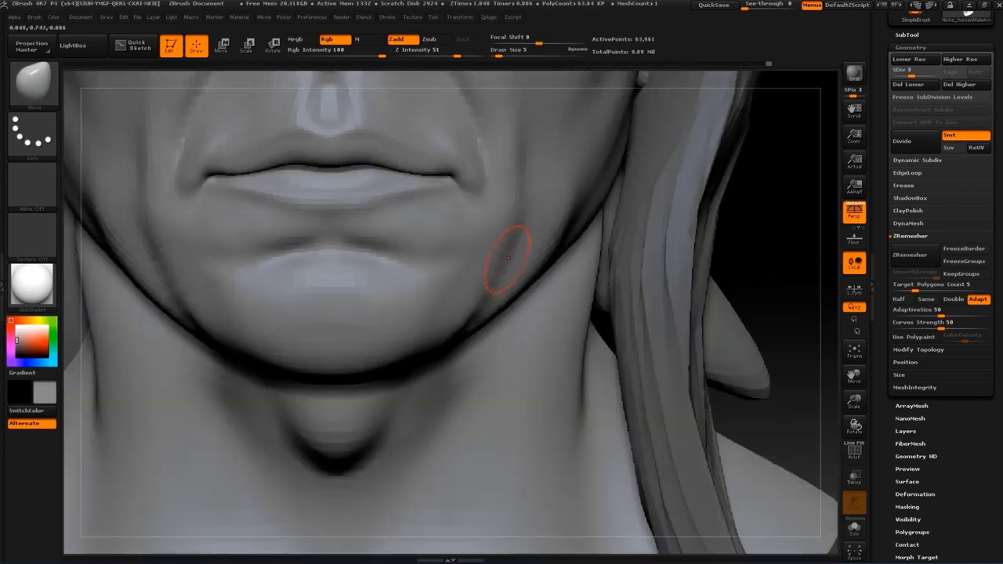
{"action": "mouse_move", "coordinate": [385, 252]}
{"action": "left_mouse_down"}
{"action": "mouse_move", "coordinate": [413, 264]}
{"action": "mouse_move", "coordinate": [443, 258]}
{"action": "left_mouse_up"}
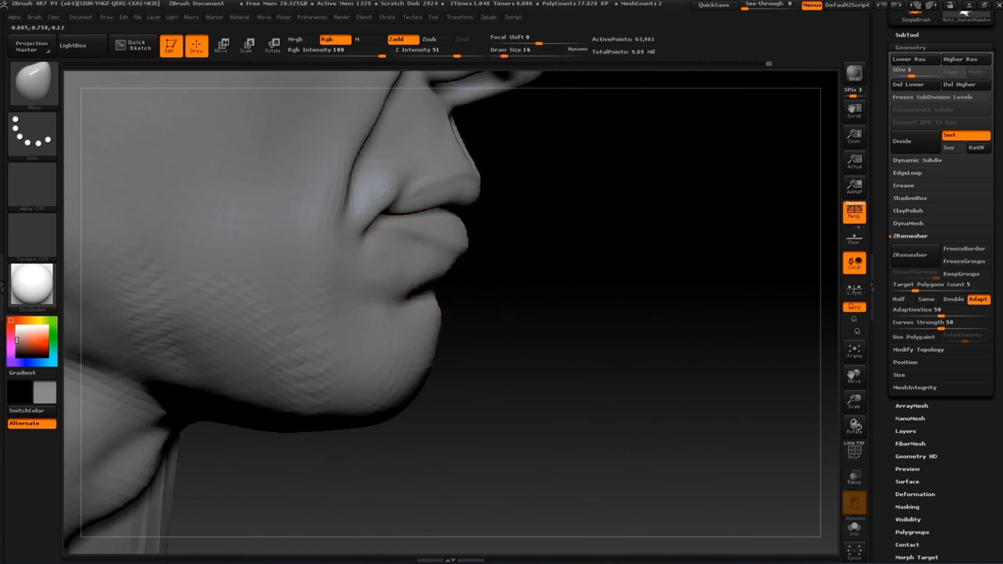
{"action": "mouse_move", "coordinate": [688, 195]}
{"action": "left_mouse_down"}
{"action": "mouse_move", "coordinate": [783, 266]}
{"action": "mouse_move", "coordinate": [705, 180]}
{"action": "left_mouse_up"}
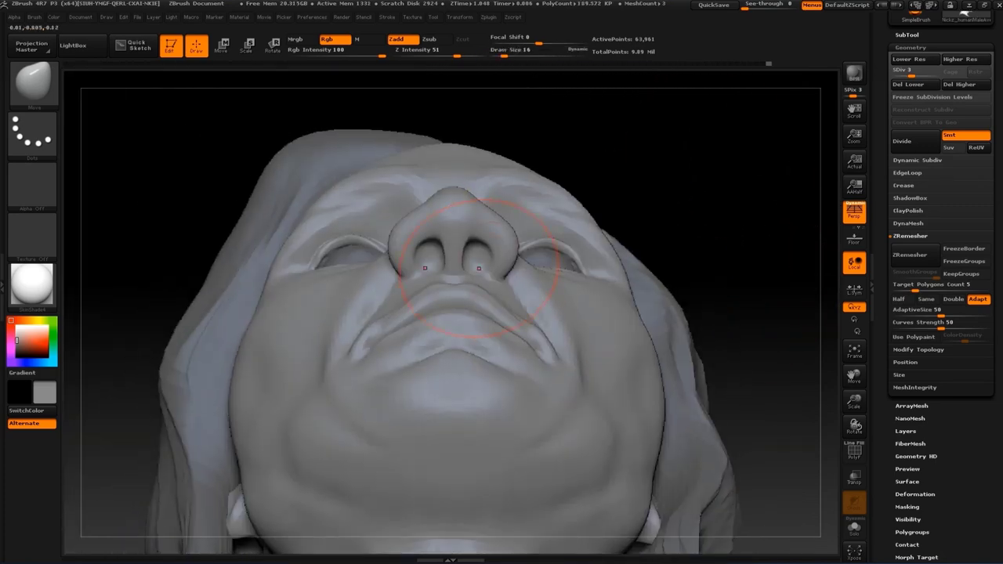
{"action": "mouse_move", "coordinate": [705, 235]}
{"action": "left_mouse_down"}
{"action": "mouse_move", "coordinate": [477, 235]}
{"action": "mouse_move", "coordinate": [684, 207]}
{"action": "mouse_move", "coordinate": [188, 408]}
{"action": "mouse_move", "coordinate": [350, 378]}
{"action": "mouse_move", "coordinate": [380, 419]}
{"action": "left_mouse_up"}
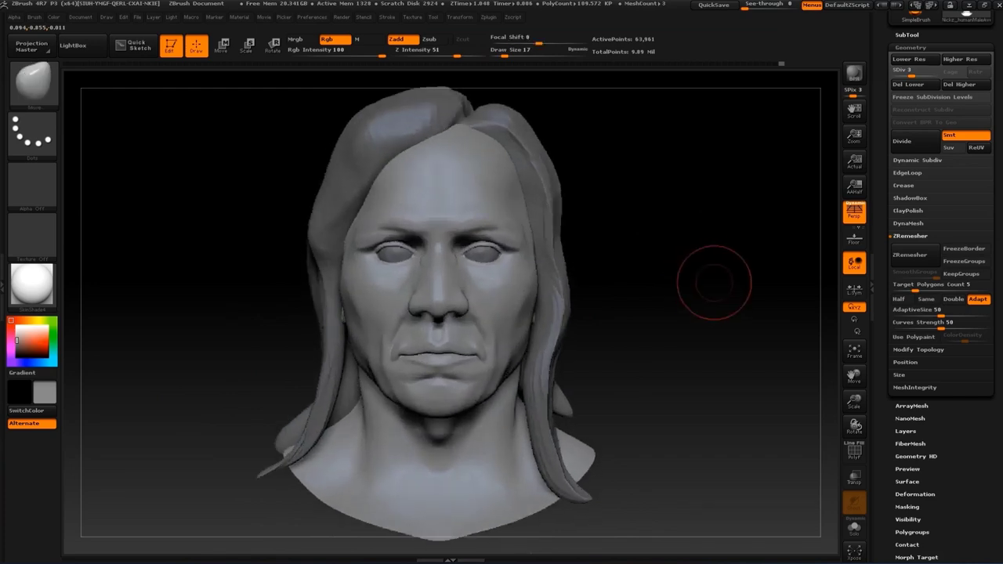
{"action": "mouse_move", "coordinate": [712, 282]}
{"action": "left_mouse_down"}
{"action": "mouse_move", "coordinate": [658, 284]}
{"action": "mouse_move", "coordinate": [709, 282]}
{"action": "mouse_move", "coordinate": [219, 392]}
{"action": "mouse_move", "coordinate": [325, 273]}
{"action": "left_mouse_up"}
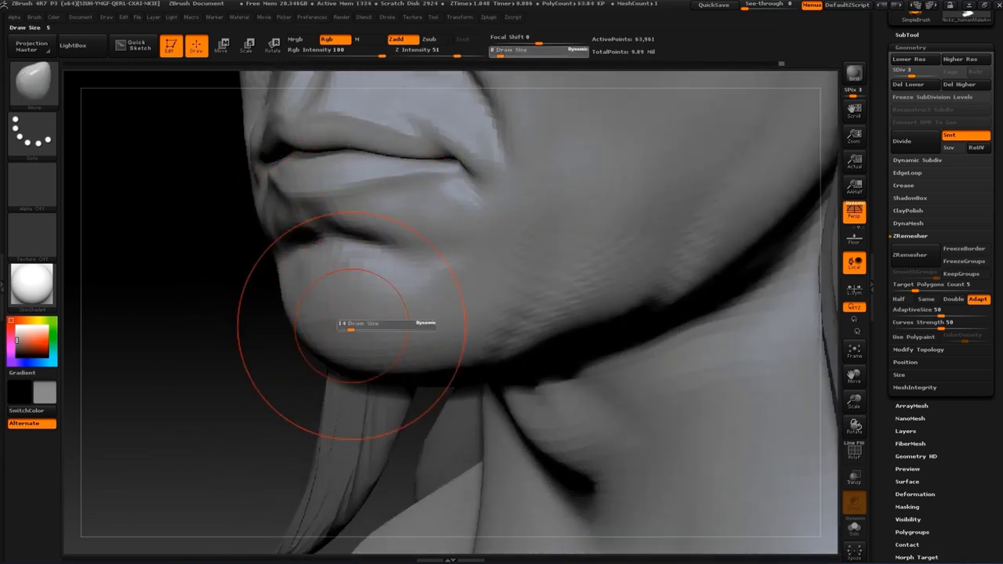
{"action": "mouse_move", "coordinate": [212, 358]}
{"action": "left_mouse_down"}
{"action": "mouse_move", "coordinate": [548, 313]}
{"action": "mouse_move", "coordinate": [593, 196]}
{"action": "mouse_move", "coordinate": [325, 190]}
{"action": "mouse_move", "coordinate": [302, 358]}
{"action": "mouse_move", "coordinate": [693, 251]}
{"action": "mouse_move", "coordinate": [336, 425]}
{"action": "left_mouse_up"}
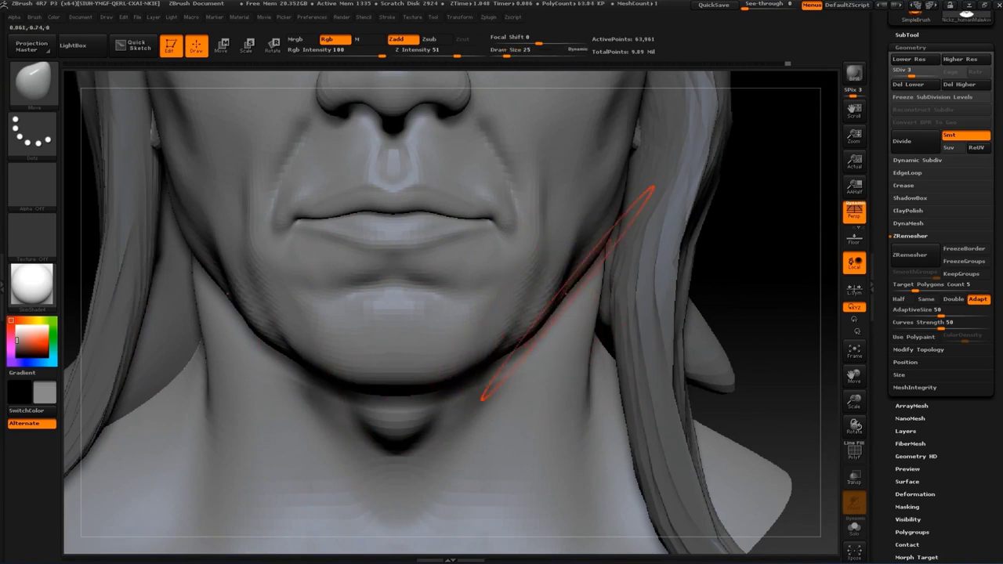
Refine the nose-to-chin area at brush size 14, then return to the Standard brush
{"action": "key", "text": "s"}
{"action": "left_click", "coordinate": [579, 294]}
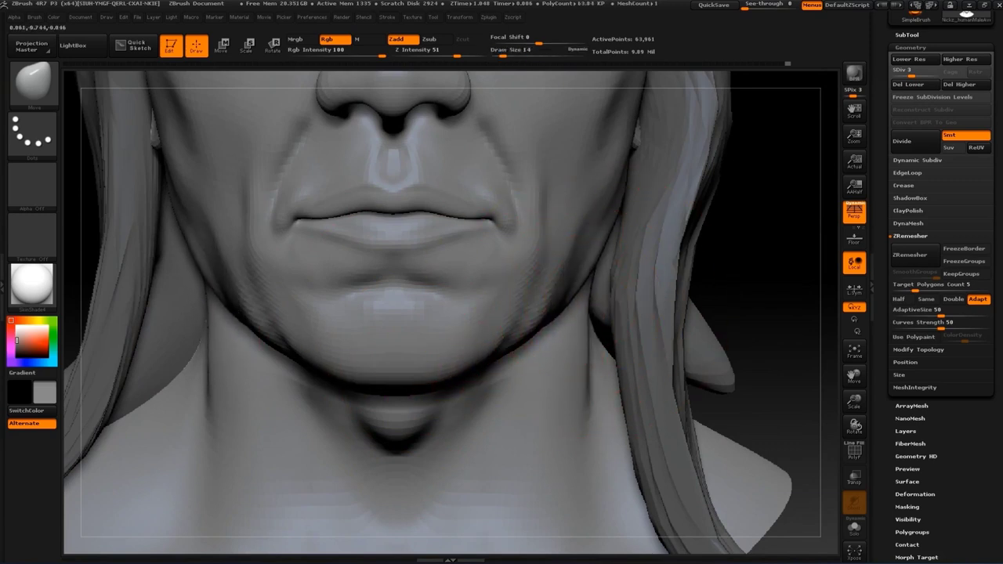
{"action": "left_click_drag", "start_coordinate": [719, 245], "coordinate": [531, 324], "text": "alt"}
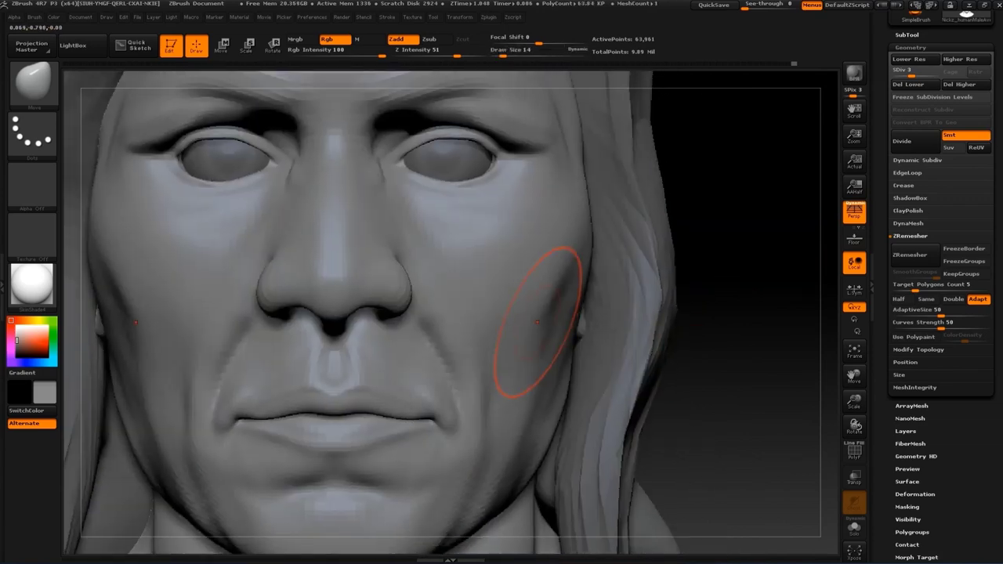
{"action": "left_click_drag", "start_coordinate": [604, 303], "coordinate": [739, 235], "text": "alt"}
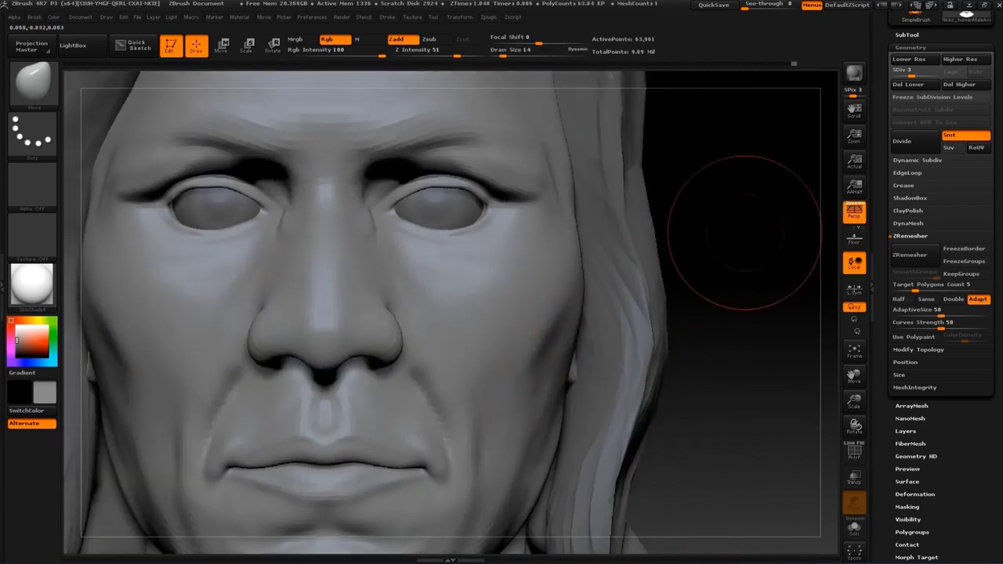
{"action": "key", "text": "b"}
{"action": "left_click", "coordinate": [714, 259]}
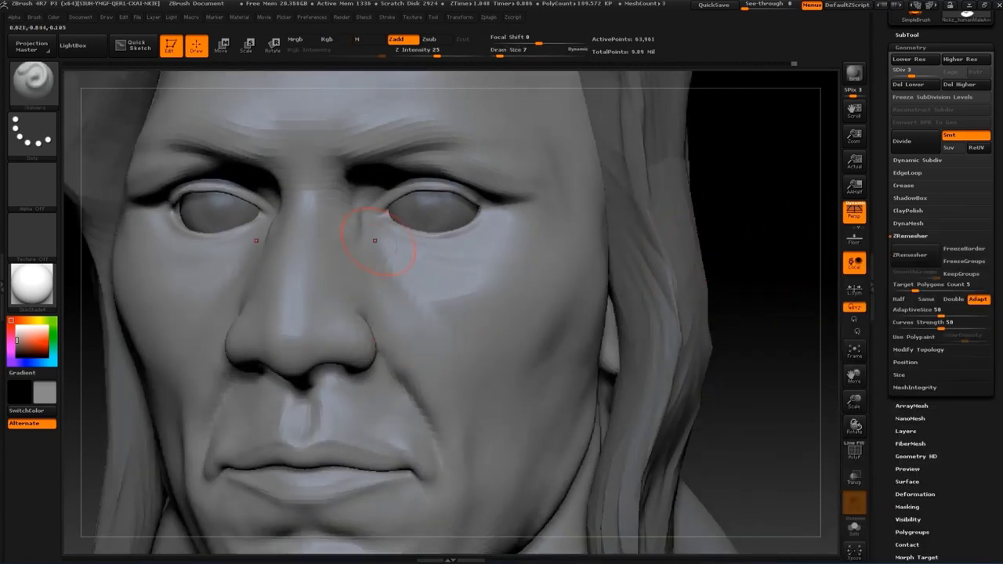
{"action": "left_click_drag", "start_coordinate": [744, 172], "coordinate": [702, 248], "text": "ctrl"}
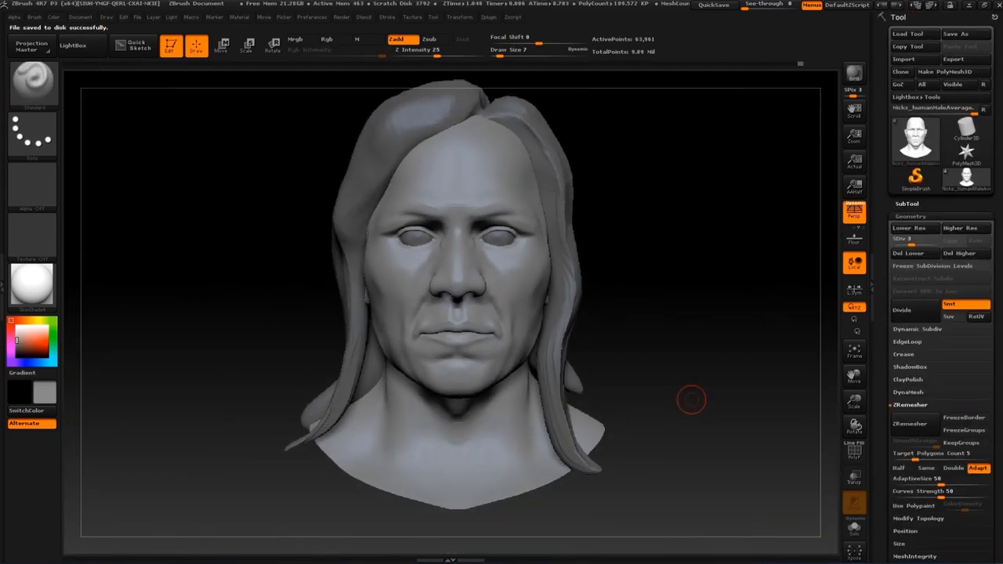
Shrink the Move brush from size 3 to 1 for fine eyelid detail, facing both eyes
{"action": "mouse_move", "coordinate": [690, 399]}
{"action": "left_mouse_down", "text": "ctrl"}
{"action": "mouse_move", "coordinate": [745, 409]}
{"action": "mouse_move", "coordinate": [669, 301]}
{"action": "mouse_move", "coordinate": [492, 353]}
{"action": "left_mouse_up", "text": "ctrl"}
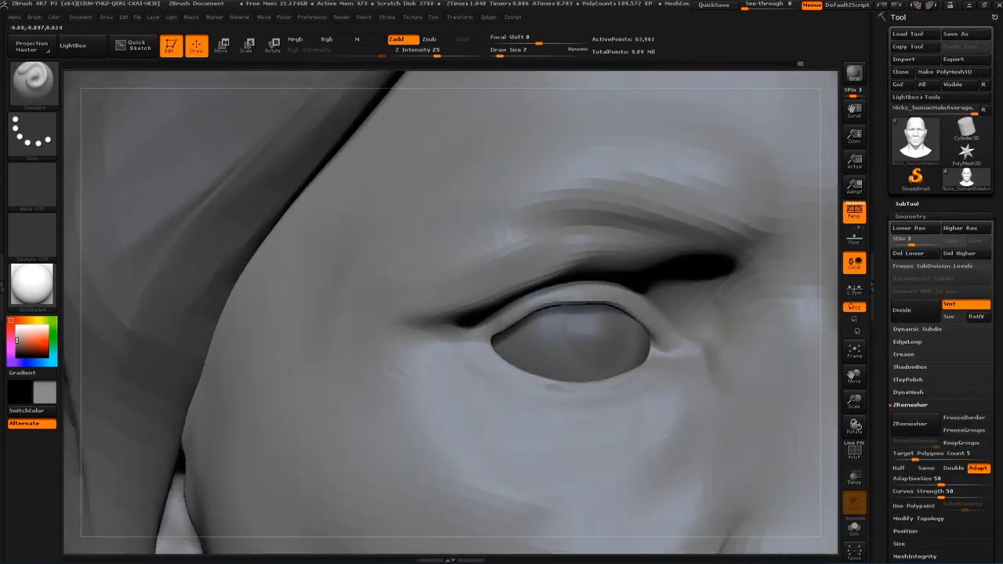
{"action": "key", "text": "bracketleft"}
{"action": "key", "text": "bracketleft"}
{"action": "key", "text": "bracketleft"}
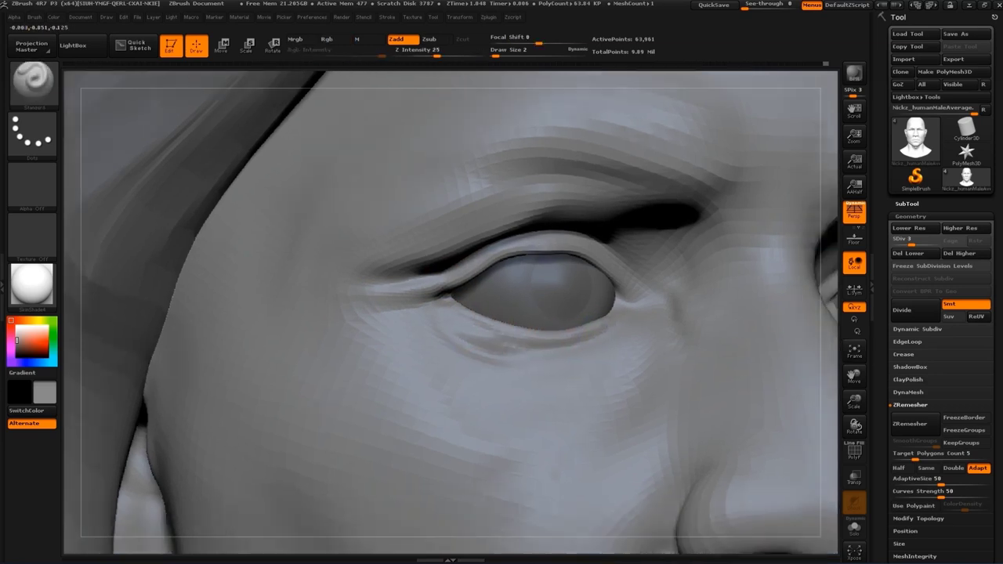
{"action": "right_click_drag", "start_coordinate": [583, 427], "coordinate": [524, 363]}
{"action": "key", "text": "s"}
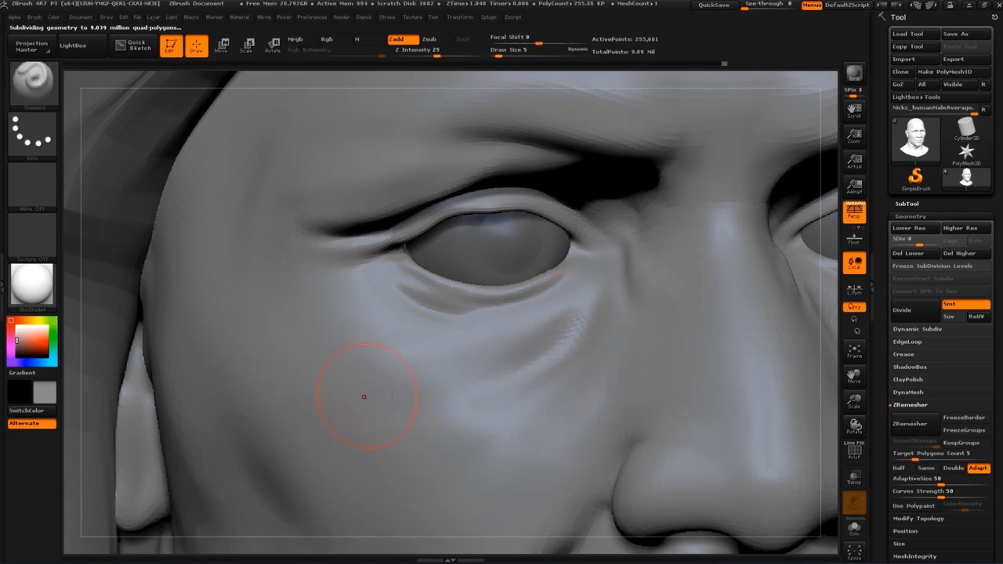
{"action": "key", "text": "s"}
{"action": "left_click", "coordinate": [589, 287]}
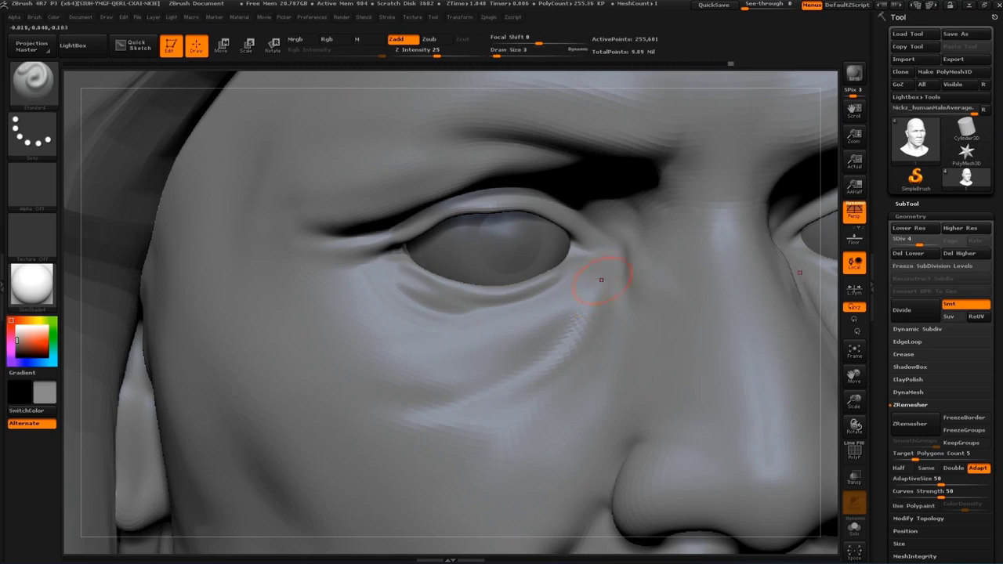
{"action": "right_click_drag", "start_coordinate": [784, 284], "coordinate": [484, 380]}
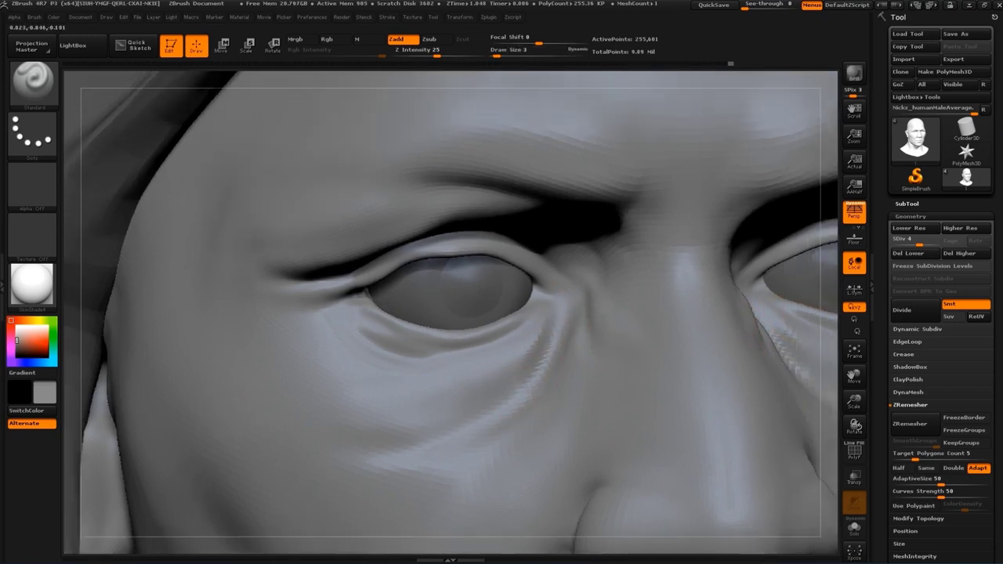
{"action": "key", "text": "s"}
{"action": "left_click", "coordinate": [505, 339]}
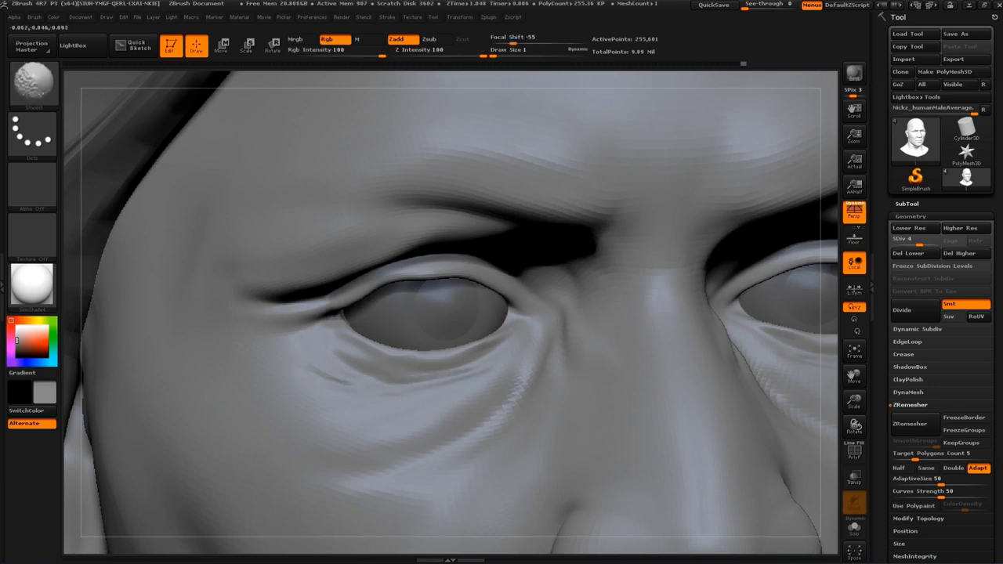
{"action": "type", "text": "bmvs5"}
{"action": "key", "text": "Return"}
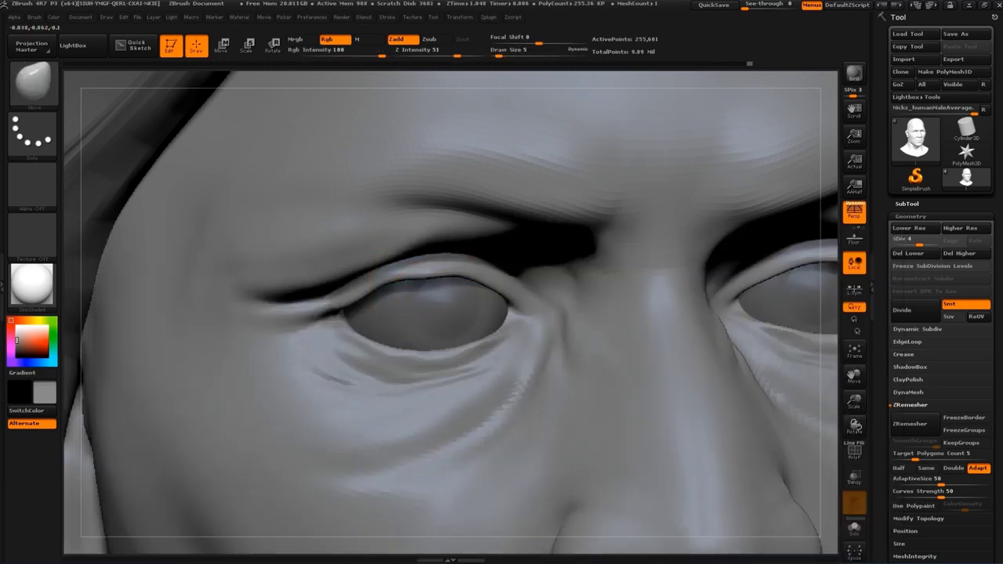
Reshape the upper eyelid on both eyes with symmetry, then select the Standard brush
{"action": "mouse_move", "coordinate": [481, 279]}
{"action": "left_mouse_down"}
{"action": "mouse_move", "coordinate": [459, 290]}
{"action": "mouse_move", "coordinate": [513, 278]}
{"action": "left_mouse_up"}
{"action": "key", "text": "b"}
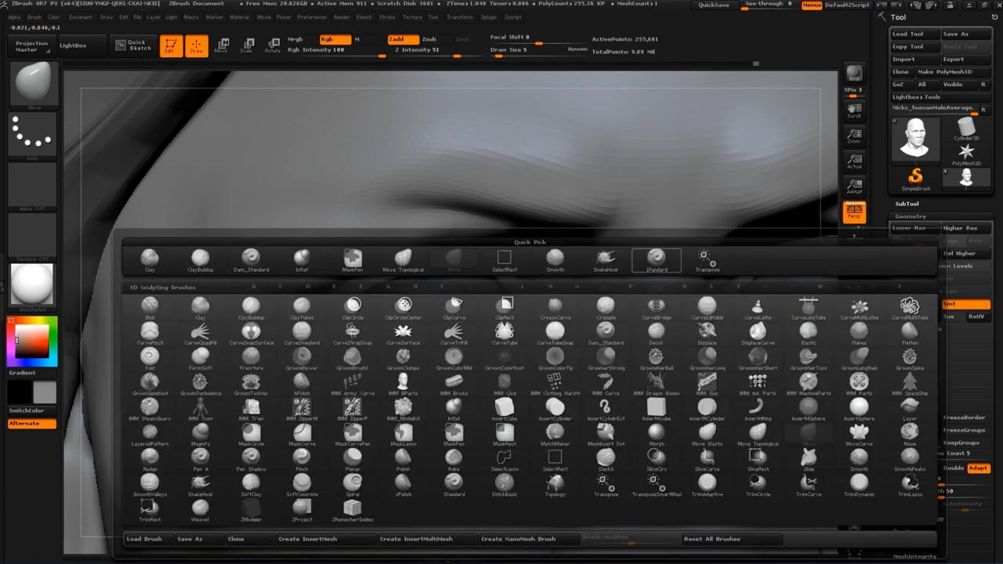
{"action": "key", "text": "s"}
{"action": "key", "text": "t"}
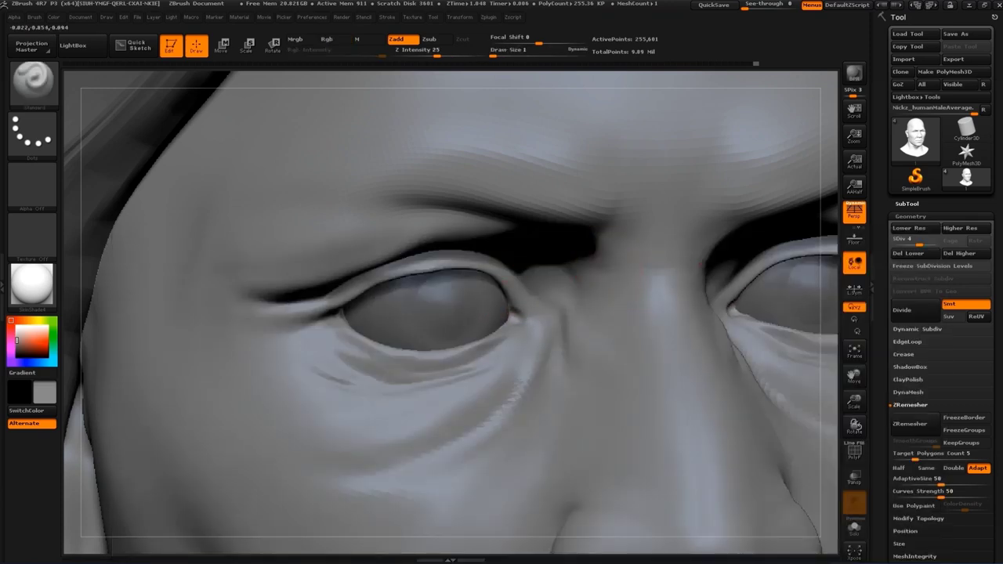
Carve vertical furrows between the brows with a slightly enlarged Standard brush
{"action": "key", "text": "f"}
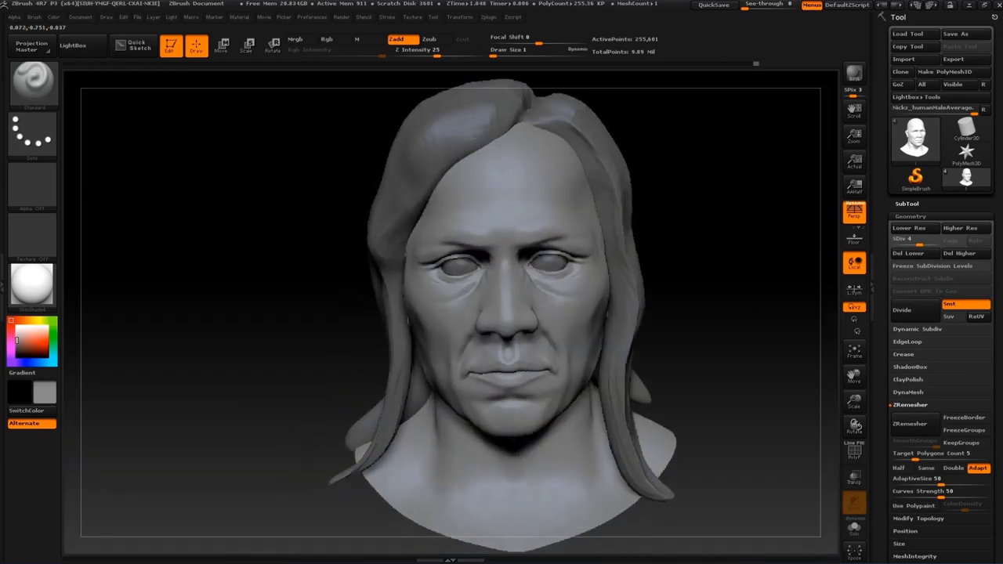
{"action": "left_click_drag", "start_coordinate": [705, 352], "coordinate": [783, 345]}
{"action": "left_click_drag", "start_coordinate": [705, 313], "coordinate": [783, 314]}
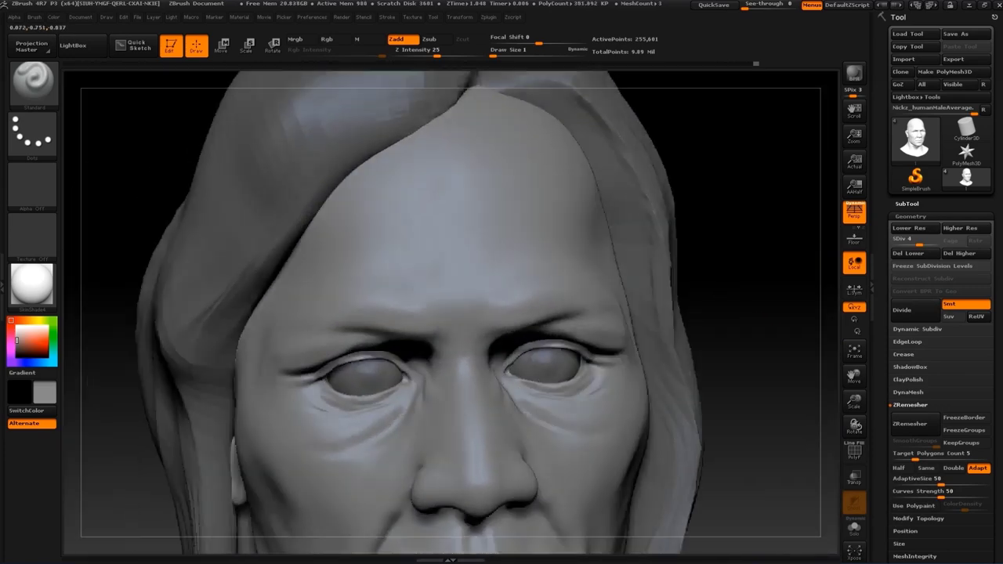
{"action": "key", "text": "s"}
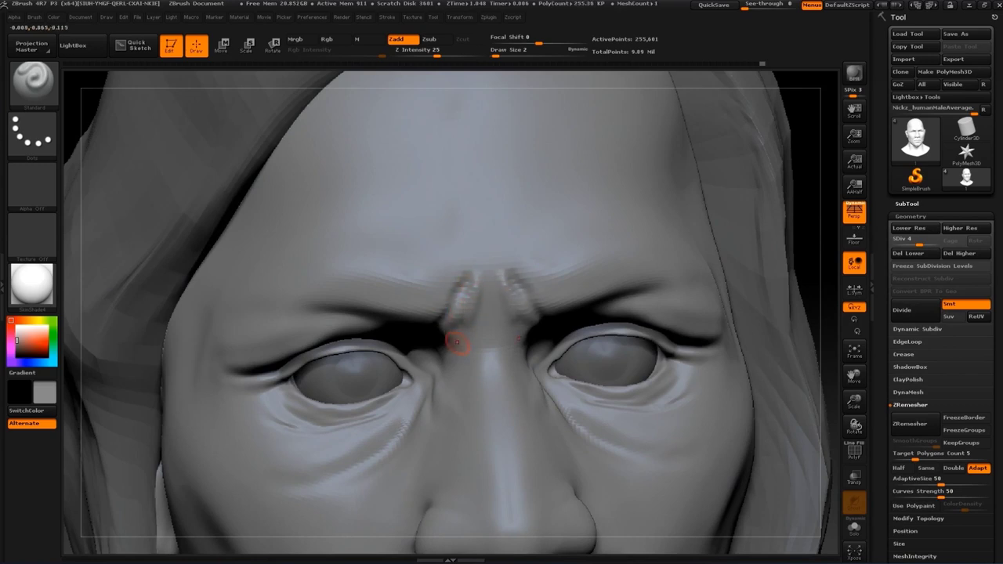
{"action": "left_click_drag", "start_coordinate": [435, 270], "coordinate": [365, 257]}
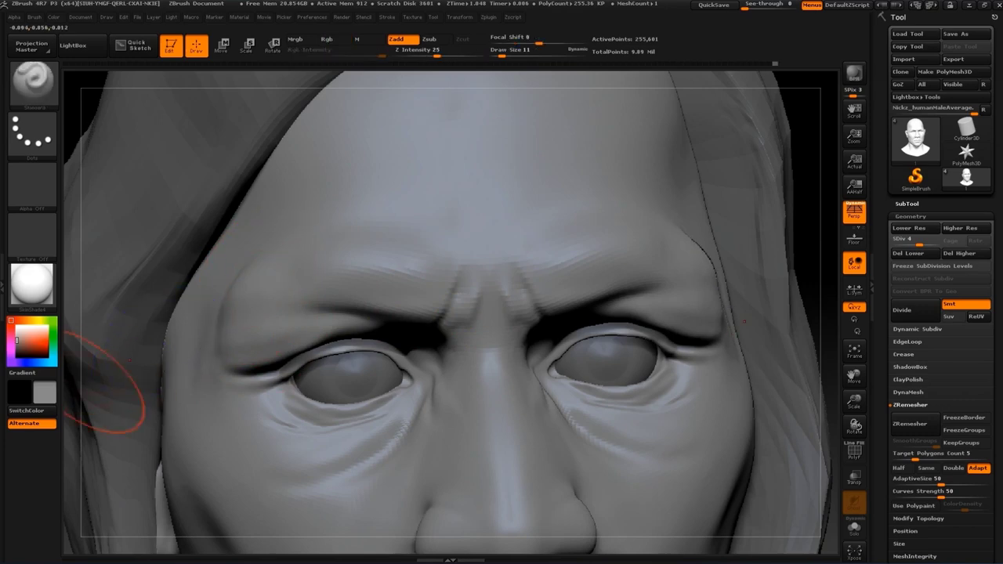
Resize the brush to 16, inspect the forehead and profile, and pick a new brush
{"action": "mouse_move", "coordinate": [113, 378]}
{"action": "left_mouse_down"}
{"action": "mouse_move", "coordinate": [98, 345]}
{"action": "mouse_move", "coordinate": [258, 302]}
{"action": "left_mouse_up"}
{"action": "key", "text": "s"}
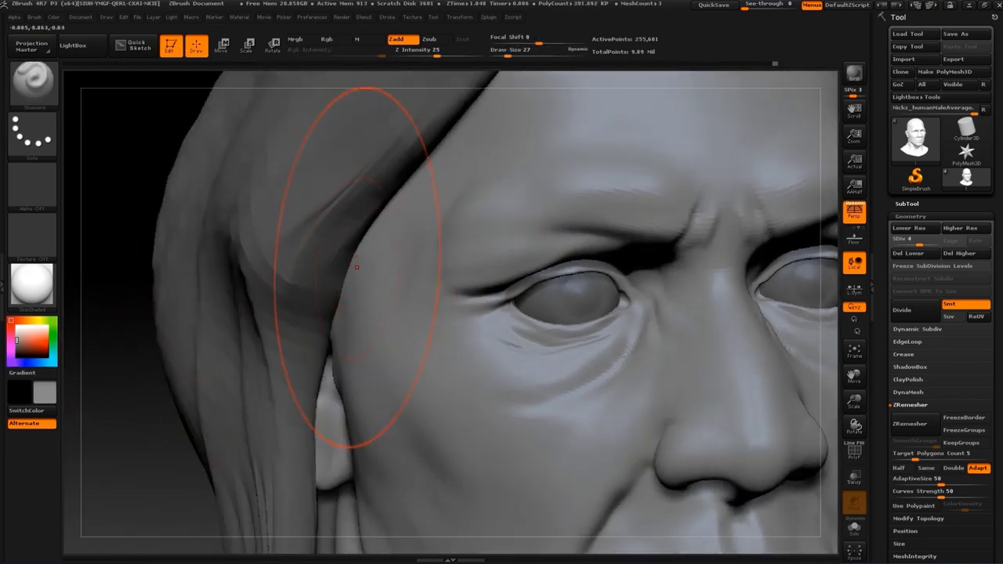
{"action": "key", "text": "f"}
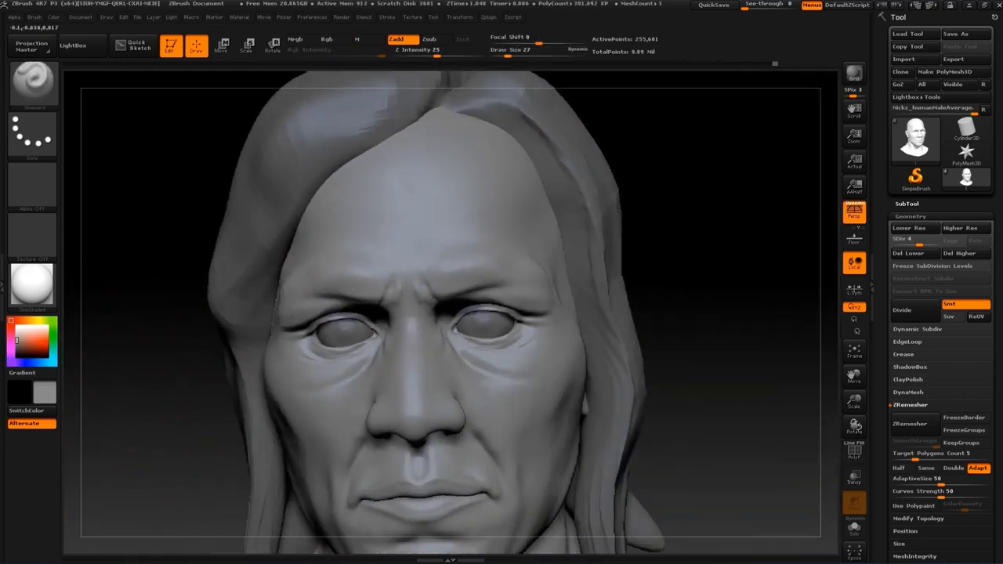
{"action": "mouse_move", "coordinate": [188, 364]}
{"action": "left_mouse_down"}
{"action": "mouse_move", "coordinate": [211, 270]}
{"action": "mouse_move", "coordinate": [427, 196]}
{"action": "left_mouse_up"}
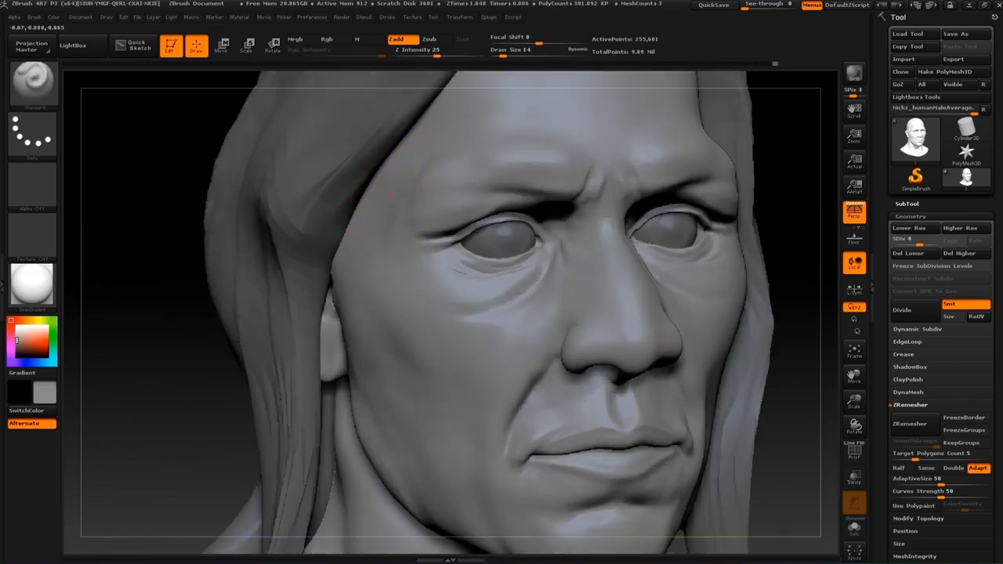
{"action": "mouse_move", "coordinate": [149, 267]}
{"action": "left_mouse_down"}
{"action": "mouse_move", "coordinate": [283, 205]}
{"action": "mouse_move", "coordinate": [280, 257]}
{"action": "left_mouse_up"}
{"action": "key", "text": "s"}
{"action": "left_click_drag", "start_coordinate": [98, 243], "coordinate": [475, 331]}
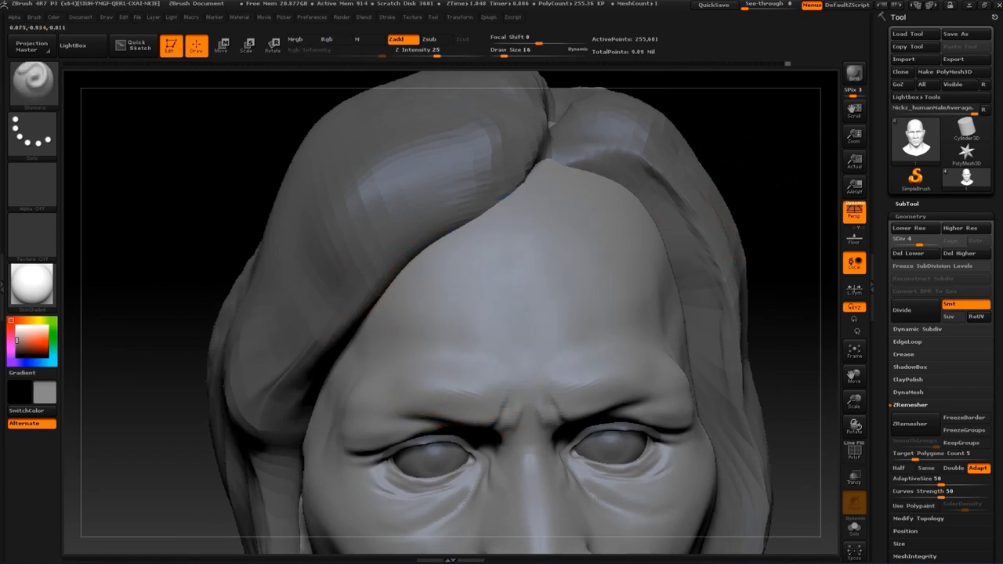
{"action": "key", "text": "f"}
{"action": "mouse_move", "coordinate": [701, 235]}
{"action": "left_mouse_down"}
{"action": "mouse_move", "coordinate": [712, 231]}
{"action": "mouse_move", "coordinate": [548, 267]}
{"action": "left_mouse_up"}
{"action": "left_click_drag", "start_coordinate": [94, 292], "coordinate": [235, 258]}
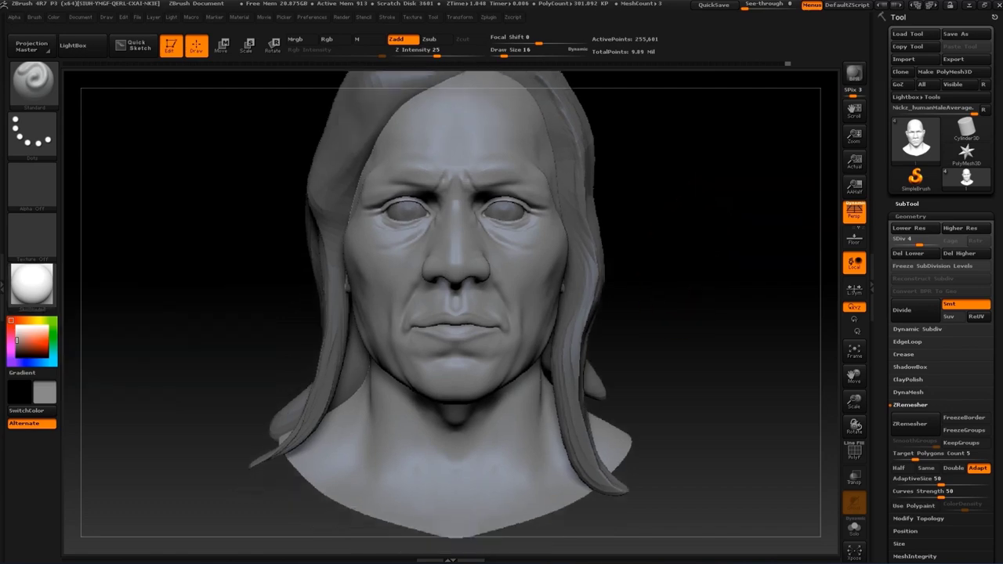
{"action": "key", "text": "b"}
{"action": "left_click", "coordinate": [534, 242]}
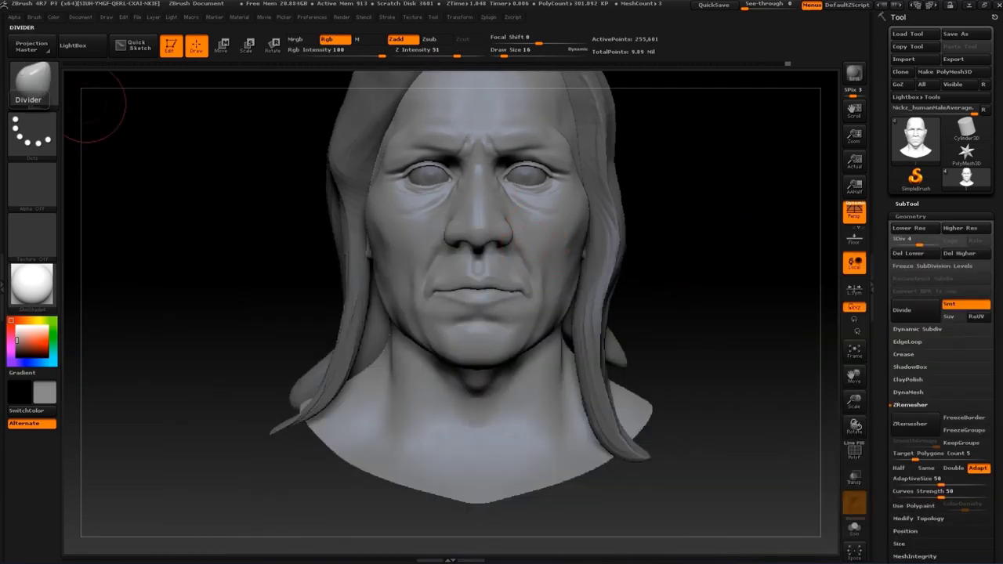
Deepen the crease under the jaw and neck with the Standard brush at size 9
{"action": "mouse_move", "coordinate": [678, 302]}
{"action": "left_mouse_down", "text": "alt"}
{"action": "mouse_move", "coordinate": [402, 335]}
{"action": "mouse_move", "coordinate": [396, 361]}
{"action": "mouse_move", "coordinate": [287, 322]}
{"action": "left_mouse_up", "text": "alt"}
{"action": "key", "text": "s"}
{"action": "key", "text": "s"}
{"action": "key", "text": "s"}
{"action": "key", "text": "s"}
{"action": "left_click_drag", "start_coordinate": [541, 365], "coordinate": [549, 375]}
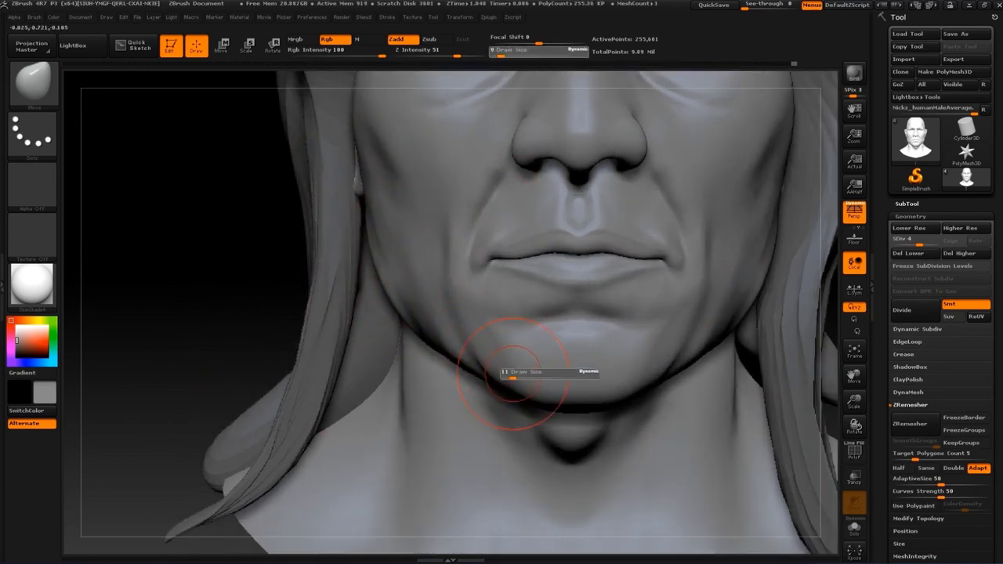
{"action": "mouse_move", "coordinate": [221, 325]}
{"action": "left_mouse_down"}
{"action": "mouse_move", "coordinate": [189, 326]}
{"action": "mouse_move", "coordinate": [287, 358]}
{"action": "mouse_move", "coordinate": [384, 306]}
{"action": "left_mouse_up"}
{"action": "key", "text": "b"}
{"action": "key", "text": "s"}
{"action": "key", "text": "t"}
{"action": "key", "text": "bracketleft"}
{"action": "mouse_move", "coordinate": [539, 271]}
{"action": "left_mouse_down"}
{"action": "mouse_move", "coordinate": [481, 235]}
{"action": "mouse_move", "coordinate": [582, 302]}
{"action": "mouse_move", "coordinate": [608, 338]}
{"action": "mouse_move", "coordinate": [407, 329]}
{"action": "left_mouse_up"}
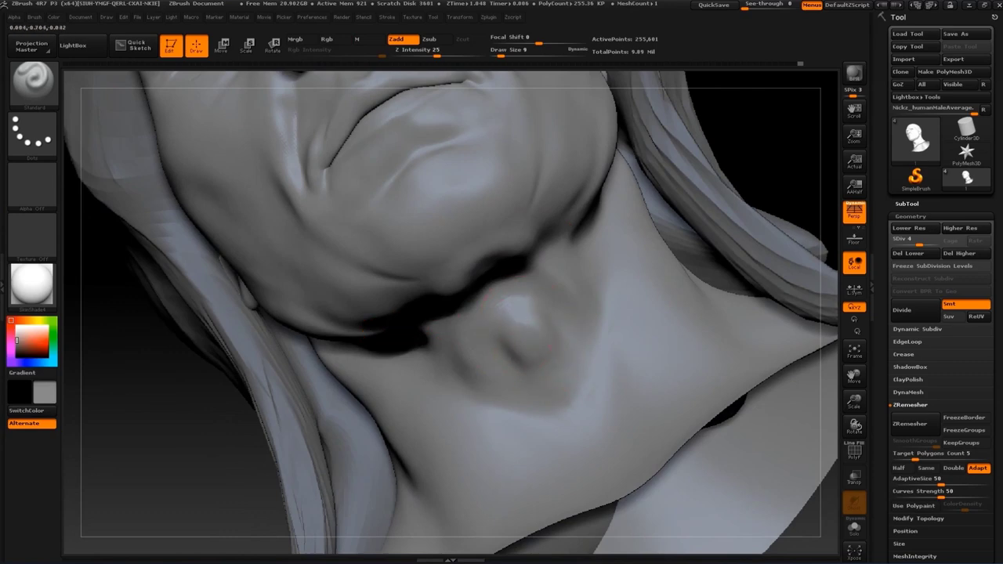
{"action": "mouse_move", "coordinate": [565, 333]}
{"action": "left_mouse_down"}
{"action": "mouse_move", "coordinate": [604, 336]}
{"action": "mouse_move", "coordinate": [518, 392]}
{"action": "mouse_move", "coordinate": [463, 324]}
{"action": "mouse_move", "coordinate": [473, 300]}
{"action": "mouse_move", "coordinate": [494, 300]}
{"action": "left_mouse_up"}
Push the throat and neck tendons into shape with an enlarged Move brush
{"action": "key", "text": "b"}
{"action": "key", "text": "m"}
{"action": "key", "text": "v"}
{"action": "key", "text": "s"}
{"action": "left_click_drag", "start_coordinate": [448, 268], "coordinate": [458, 259]}
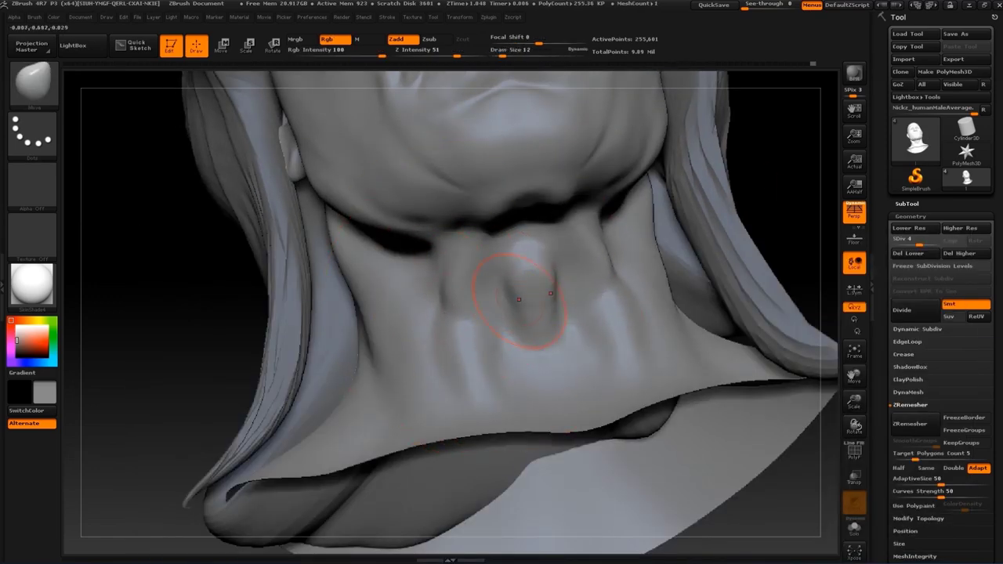
Check the neck from the side and below, then smooth the side of the neck
{"action": "left_click_drag", "start_coordinate": [453, 307], "coordinate": [566, 298]}
{"action": "left_click_drag", "start_coordinate": [705, 259], "coordinate": [772, 168], "text": "shift"}
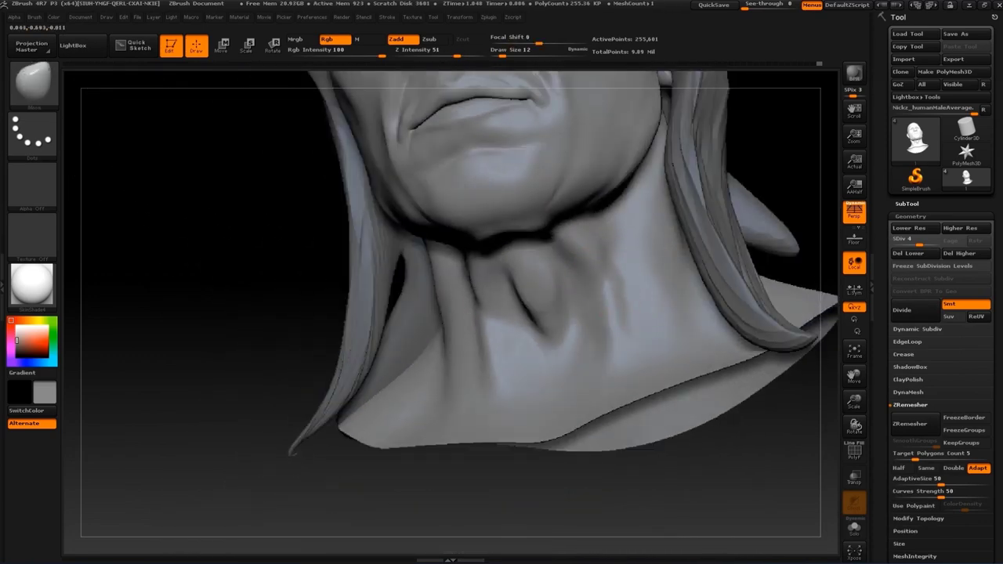
{"action": "mouse_move", "coordinate": [219, 290]}
{"action": "left_mouse_down"}
{"action": "mouse_move", "coordinate": [783, 415]}
{"action": "mouse_move", "coordinate": [671, 381]}
{"action": "mouse_move", "coordinate": [737, 245]}
{"action": "mouse_move", "coordinate": [696, 222]}
{"action": "mouse_move", "coordinate": [340, 293]}
{"action": "left_mouse_up"}
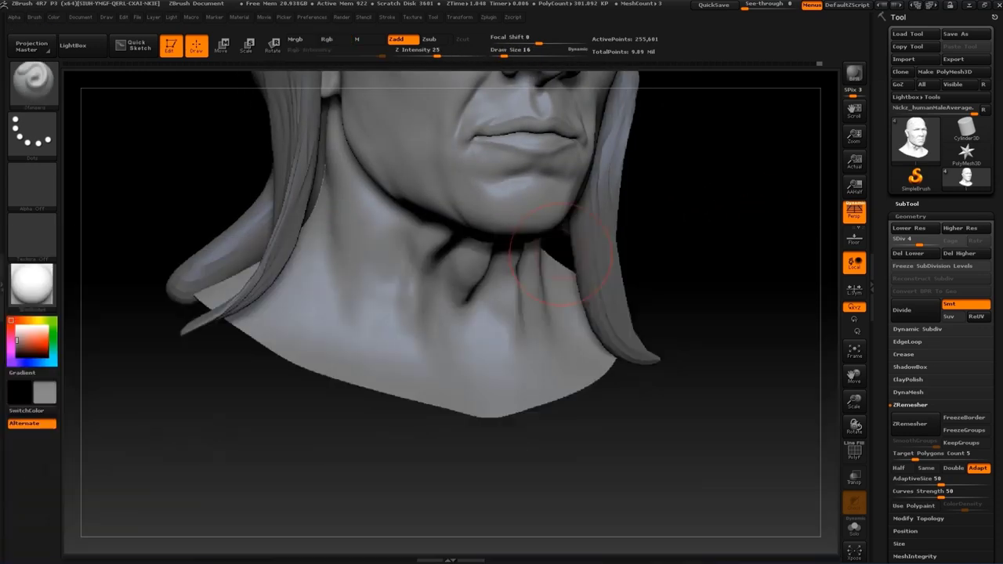
{"action": "left_click_drag", "start_coordinate": [425, 313], "coordinate": [391, 294]}
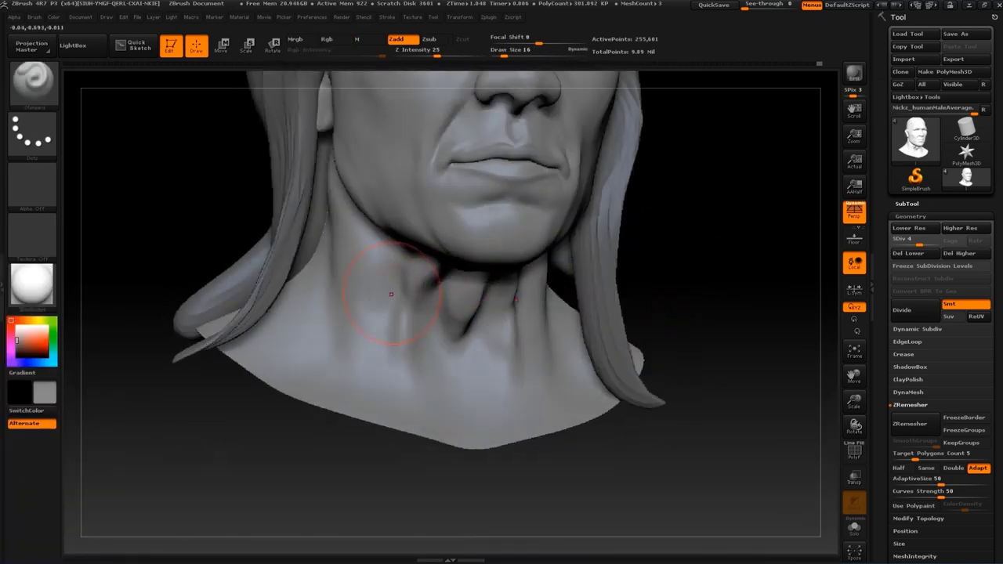
{"action": "mouse_move", "coordinate": [349, 240]}
{"action": "left_mouse_down"}
{"action": "mouse_move", "coordinate": [336, 358]}
{"action": "mouse_move", "coordinate": [360, 297]}
{"action": "left_mouse_up"}
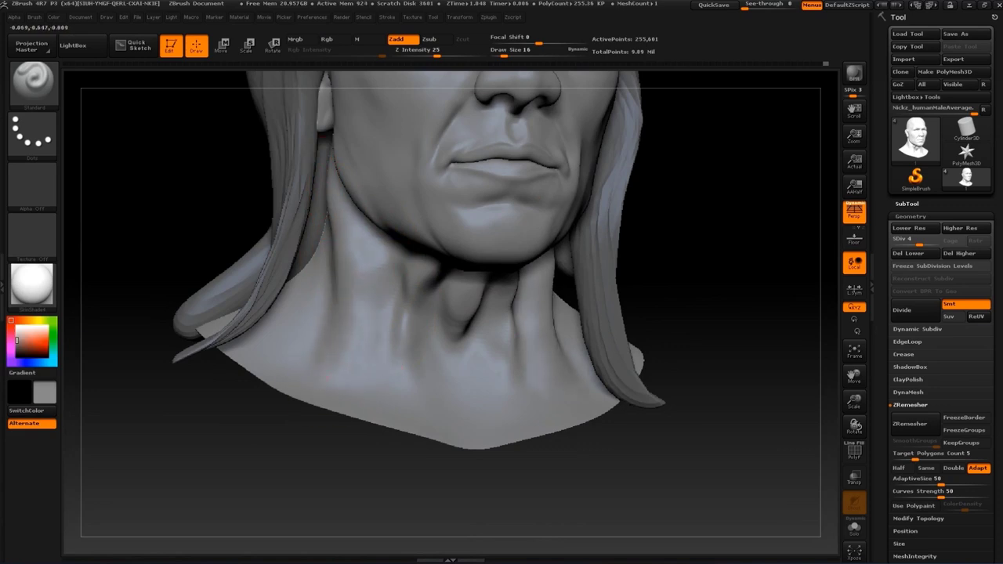
{"action": "left_click_drag", "start_coordinate": [650, 290], "coordinate": [611, 291]}
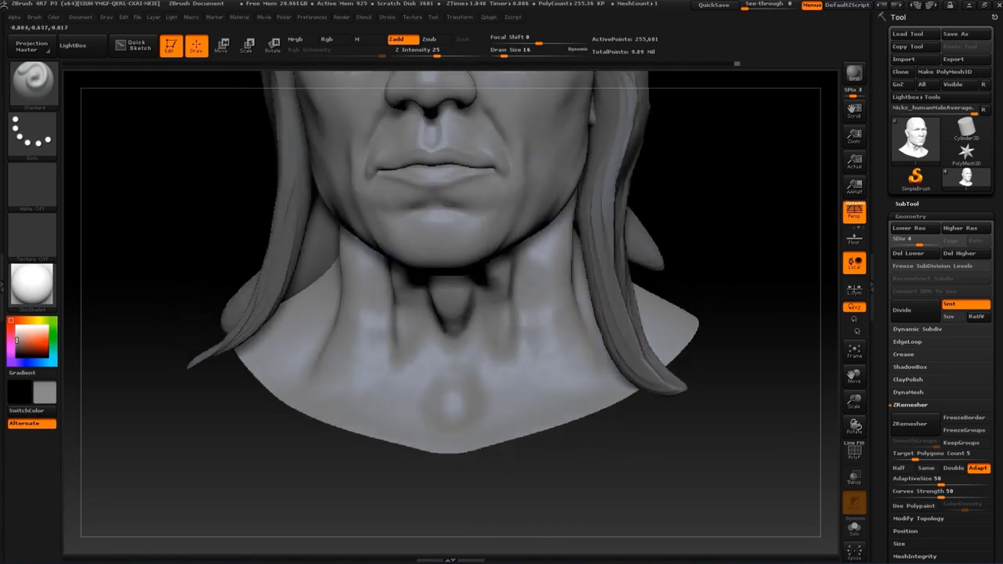
{"action": "mouse_move", "coordinate": [611, 298]}
{"action": "left_mouse_down"}
{"action": "mouse_move", "coordinate": [649, 302]}
{"action": "mouse_move", "coordinate": [700, 285]}
{"action": "left_mouse_up"}
Select the Move brush at draw size about 33 and zoom in on the face front-on
{"action": "key", "text": "b"}
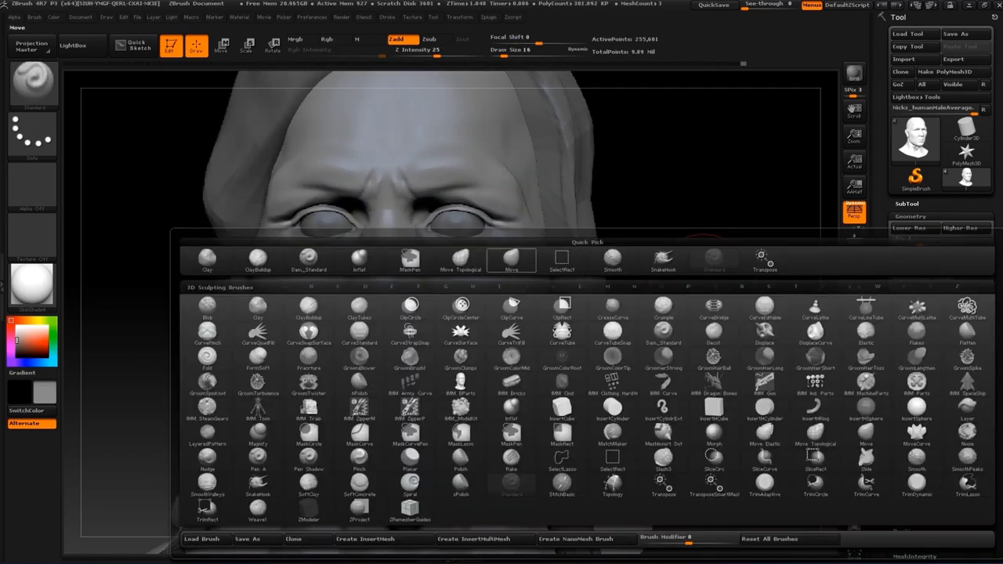
{"action": "key", "text": "m"}
{"action": "key", "text": "v"}
{"action": "key", "text": "s"}
{"action": "left_click_drag", "start_coordinate": [561, 314], "coordinate": [567, 313]}
{"action": "mouse_move", "coordinate": [706, 314]}
{"action": "left_mouse_down"}
{"action": "mouse_move", "coordinate": [627, 322]}
{"action": "mouse_move", "coordinate": [582, 358]}
{"action": "mouse_move", "coordinate": [660, 246]}
{"action": "mouse_move", "coordinate": [570, 340]}
{"action": "left_mouse_up"}
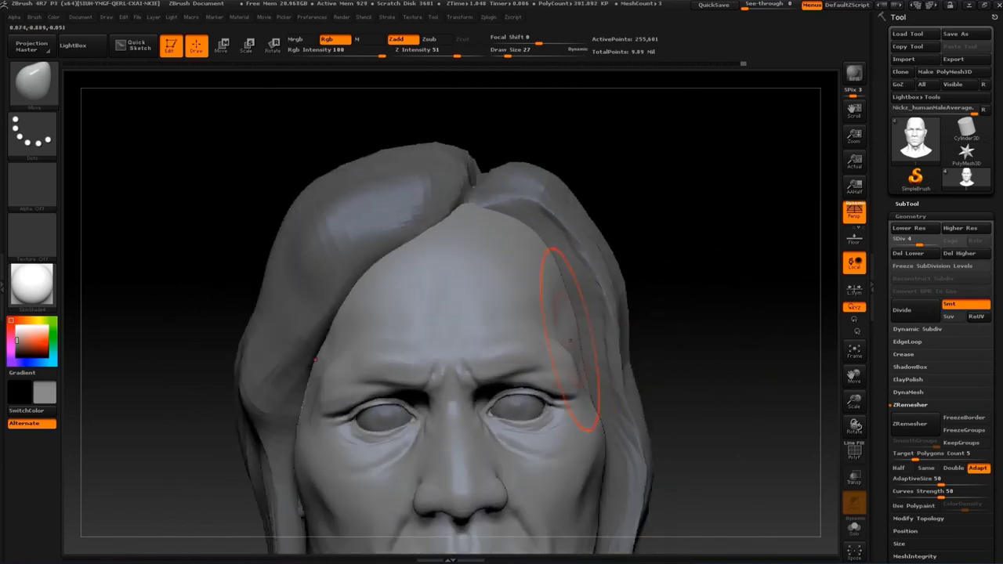
{"action": "mouse_move", "coordinate": [630, 222]}
{"action": "left_mouse_down"}
{"action": "mouse_move", "coordinate": [470, 176]}
{"action": "mouse_move", "coordinate": [682, 217]}
{"action": "mouse_move", "coordinate": [578, 372]}
{"action": "mouse_move", "coordinate": [596, 438]}
{"action": "mouse_move", "coordinate": [595, 314]}
{"action": "left_mouse_up"}
{"action": "key", "text": "f"}
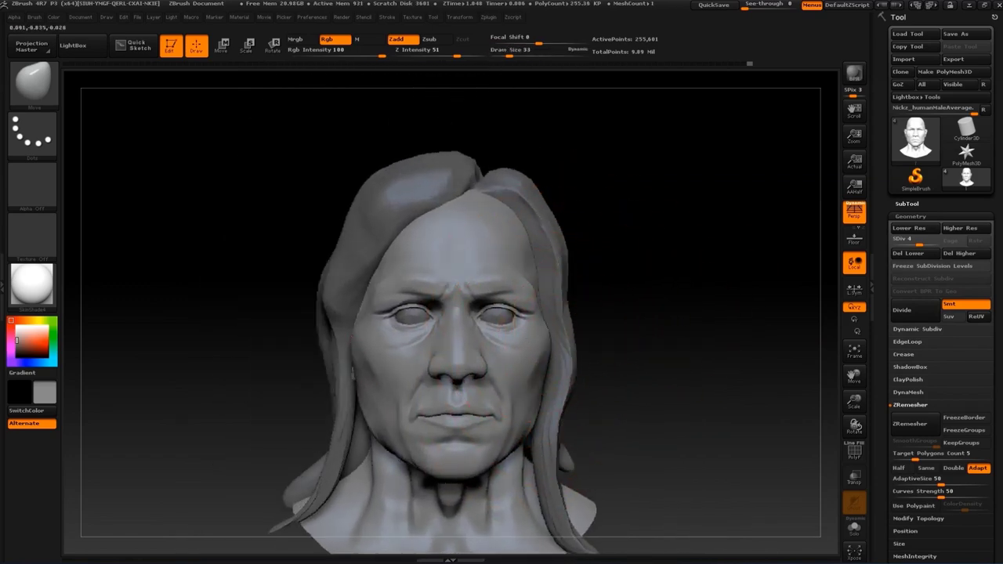
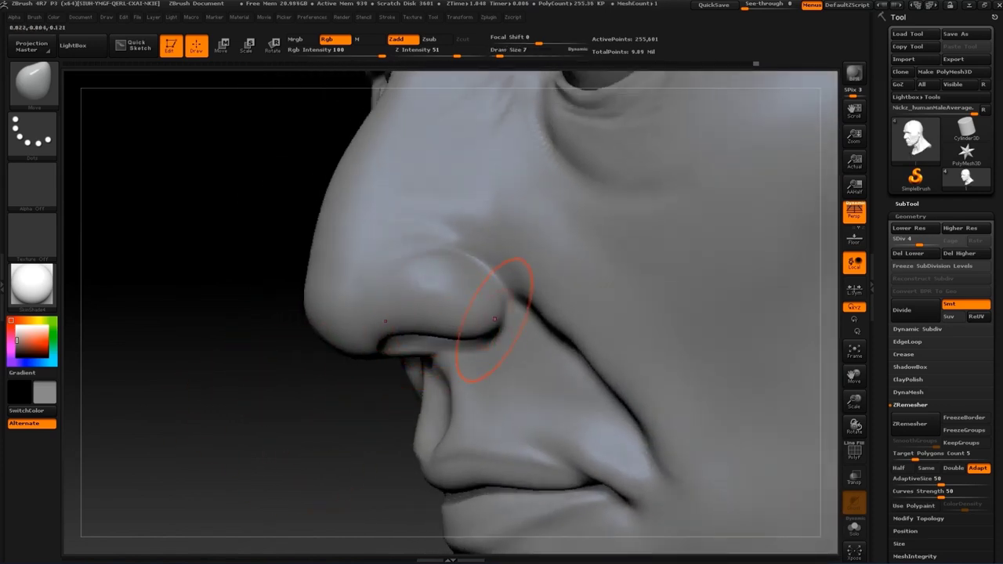
Carve the nasolabial crease beside the nose with the Dam_Standard brush
{"action": "key", "text": "b"}
{"action": "key", "text": "d"}
{"action": "key", "text": "s"}
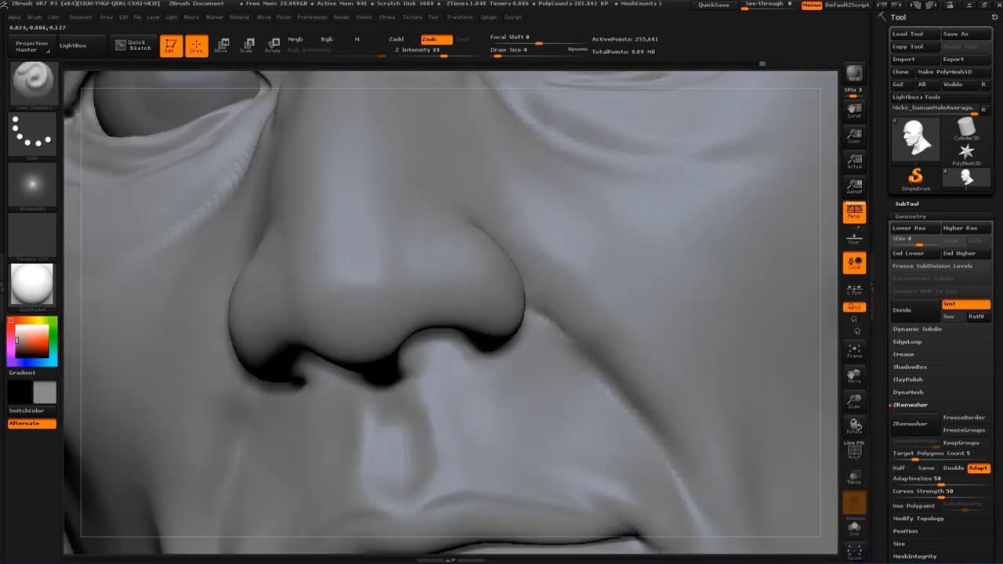
{"action": "left_click_drag", "start_coordinate": [553, 320], "coordinate": [609, 382]}
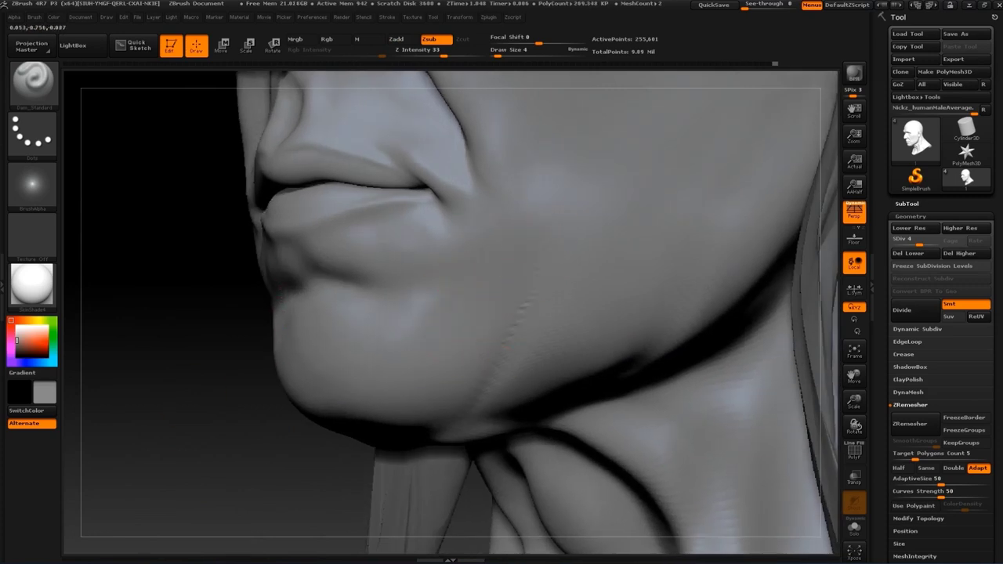
Build up a sagging fold along the side of the jaw with ClayBuildup
{"action": "key", "text": "b"}
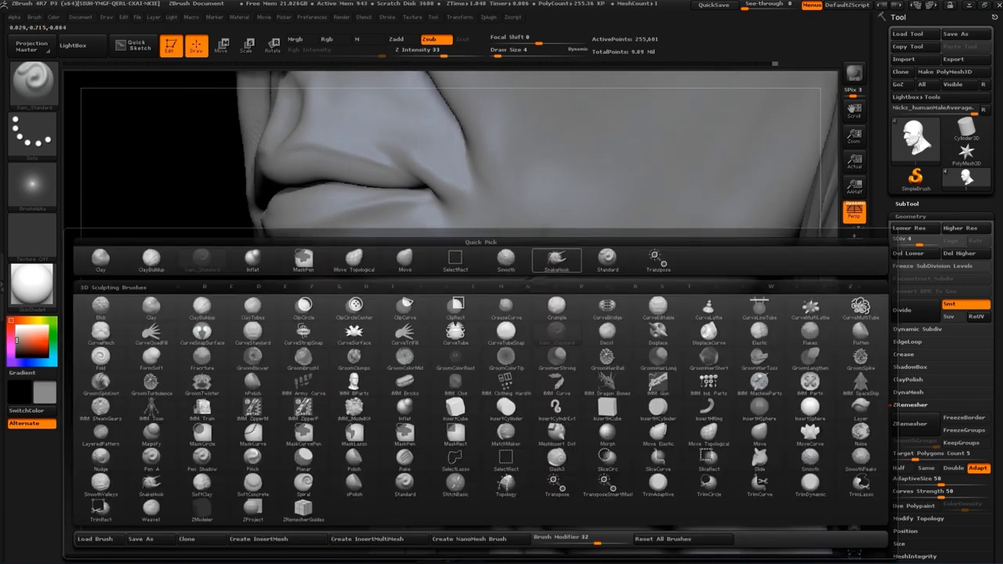
{"action": "left_click", "coordinate": [151, 257]}
{"action": "left_click_drag", "start_coordinate": [462, 392], "coordinate": [481, 358]}
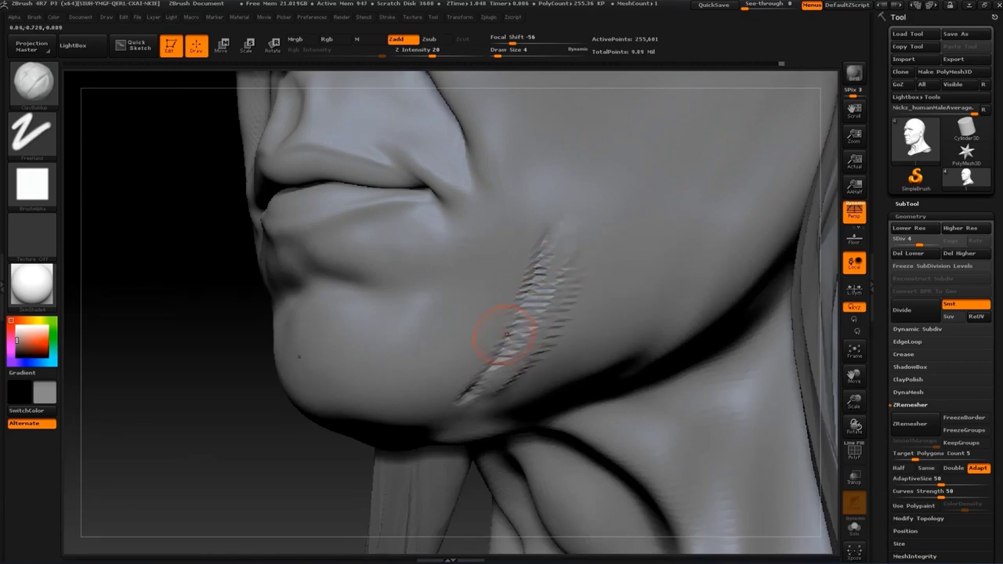
With a lower-intensity Standard brush, Shift-smooth the surface around the lips, chin and neck
{"action": "key", "text": "b"}
{"action": "left_click", "coordinate": [619, 259]}
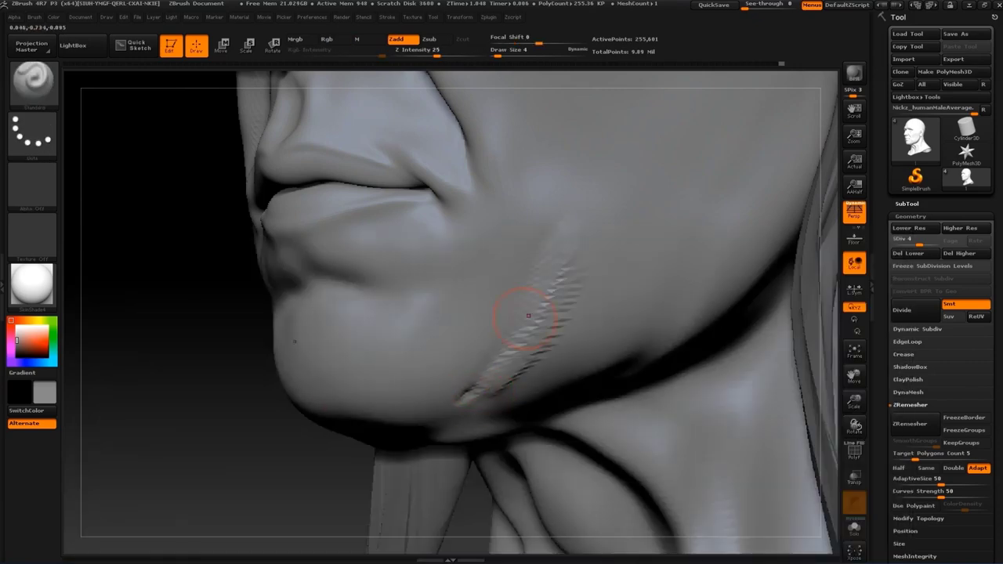
{"action": "mouse_move", "coordinate": [204, 439]}
{"action": "left_mouse_down"}
{"action": "mouse_move", "coordinate": [263, 449]}
{"action": "mouse_move", "coordinate": [220, 398]}
{"action": "mouse_move", "coordinate": [458, 322]}
{"action": "left_mouse_up"}
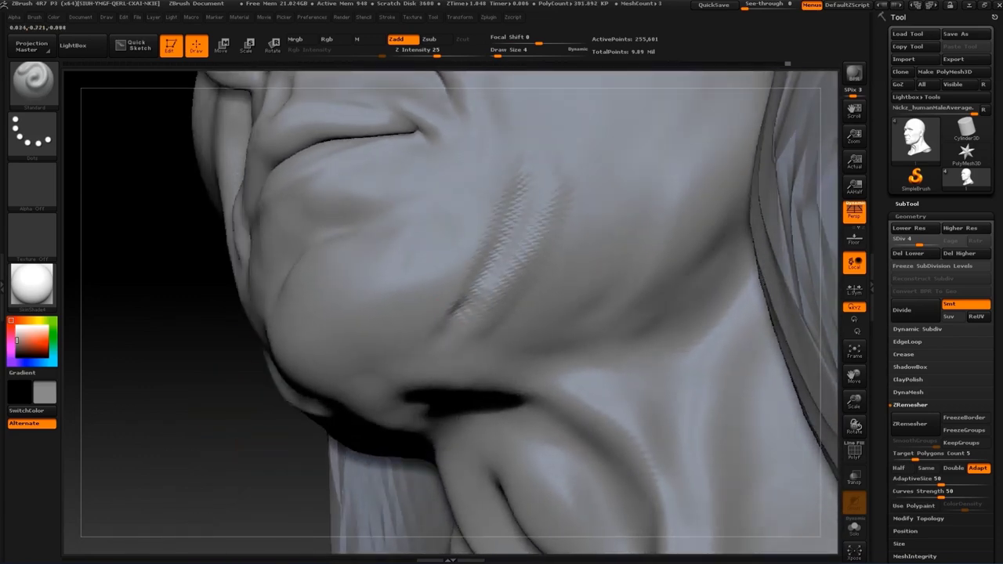
{"action": "key", "text": "shift"}
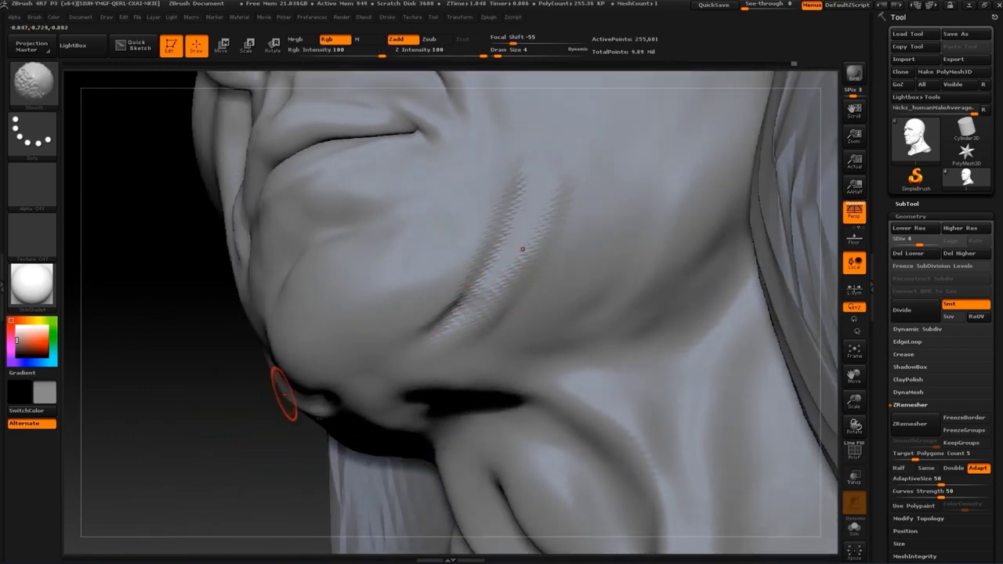
{"action": "left_click_drag", "start_coordinate": [284, 394], "coordinate": [222, 439]}
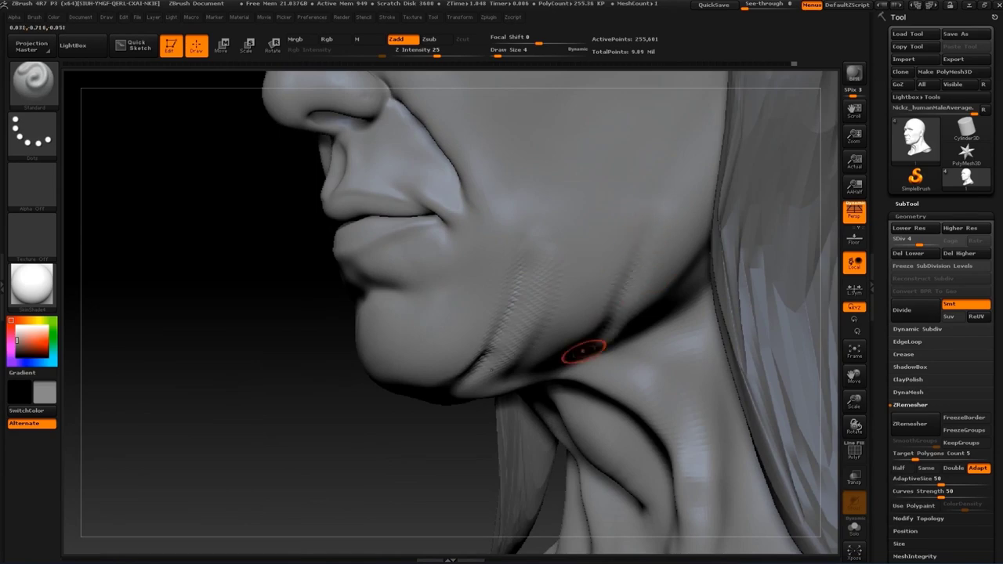
{"action": "key", "text": "shift"}
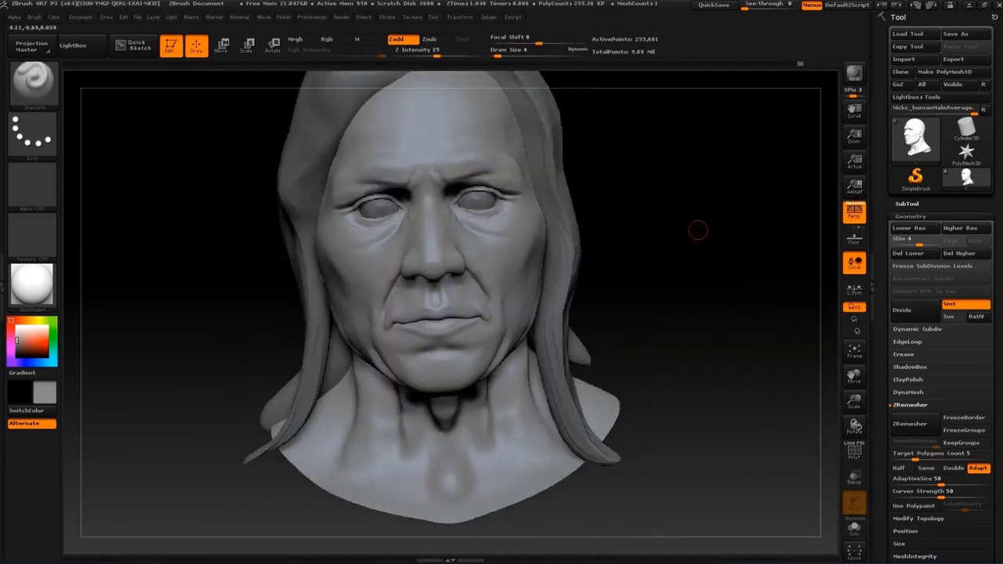
Switch to the Move brush and frame frontal and three-quarter views of the eye
{"action": "left_click_drag", "start_coordinate": [697, 227], "coordinate": [683, 245]}
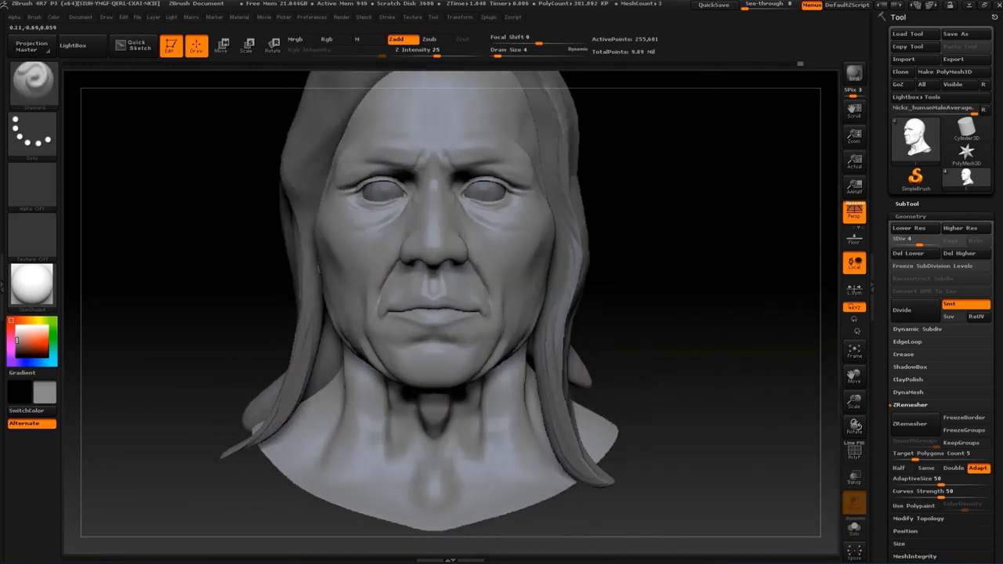
{"action": "key", "text": "b"}
{"action": "key", "text": "m"}
{"action": "key", "text": "v"}
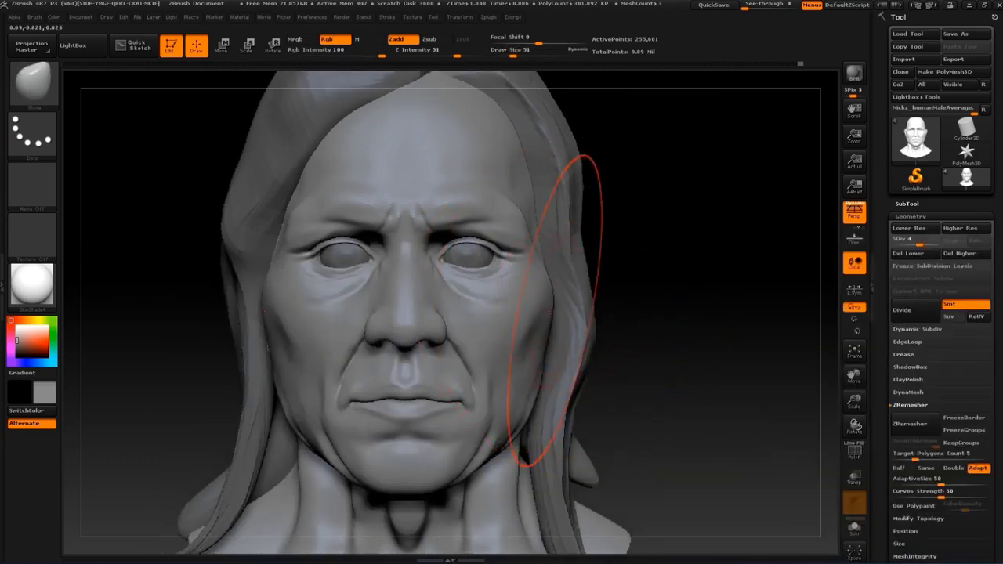
{"action": "key", "text": "f"}
{"action": "left_click_drag", "start_coordinate": [660, 228], "coordinate": [673, 272]}
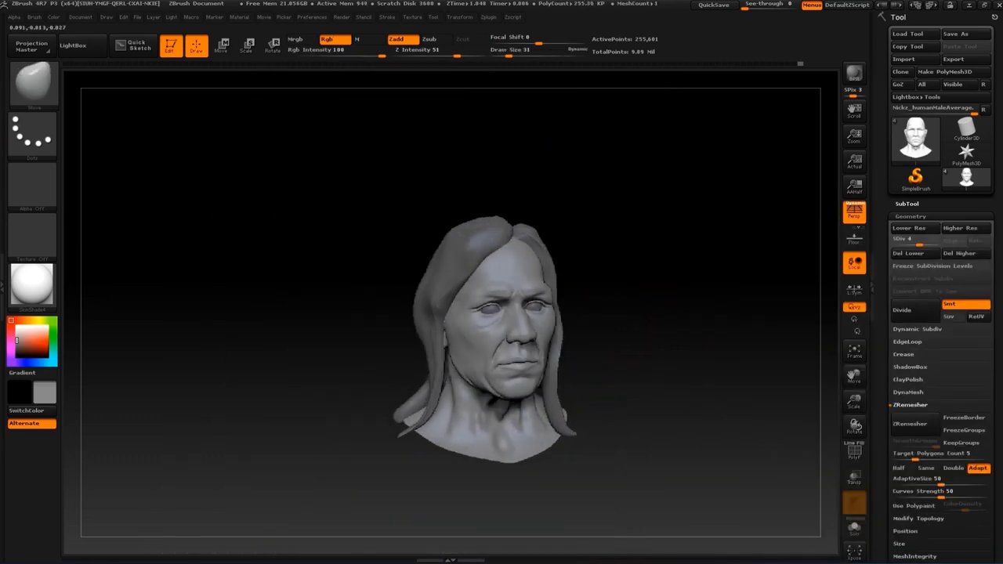
{"action": "left_click_drag", "start_coordinate": [482, 313], "coordinate": [482, 219], "text": "alt"}
{"action": "key", "text": "s"}
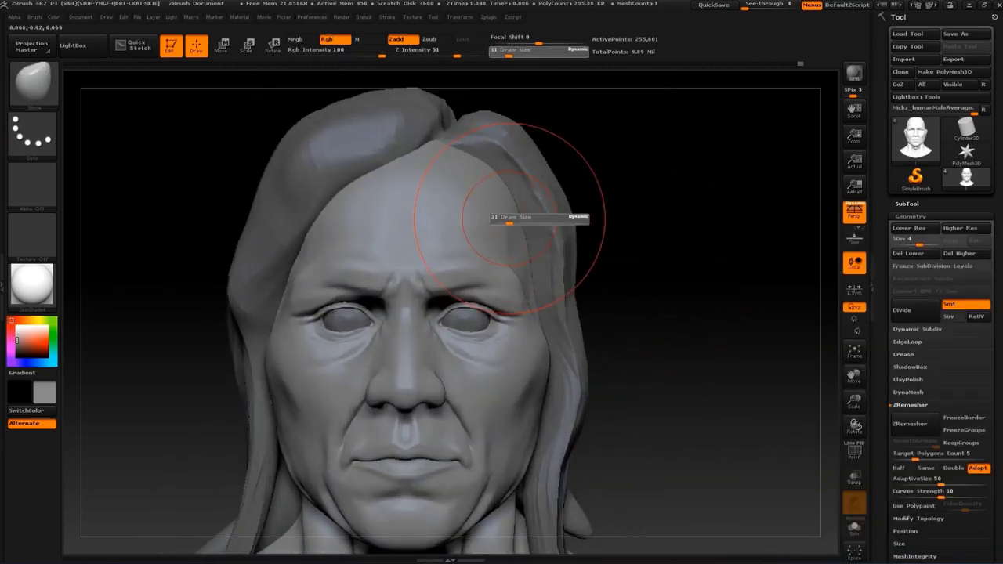
{"action": "mouse_move", "coordinate": [619, 164]}
{"action": "left_mouse_down"}
{"action": "mouse_move", "coordinate": [772, 190]}
{"action": "mouse_move", "coordinate": [391, 290]}
{"action": "left_mouse_up"}
{"action": "key", "text": "s"}
{"action": "left_click_drag", "start_coordinate": [564, 203], "coordinate": [682, 212]}
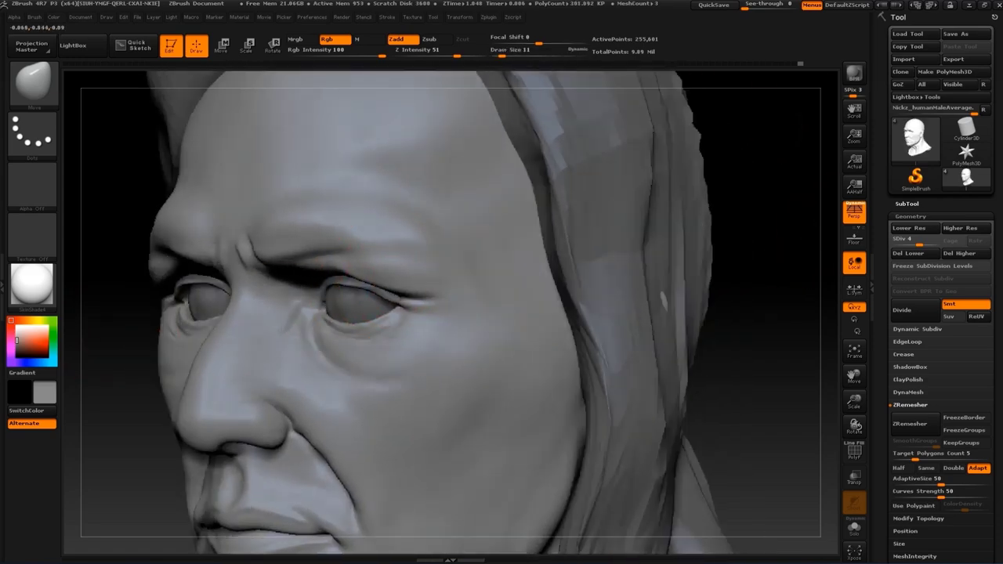
{"action": "key", "text": "s"}
Select the Standard brush at size 22 with a frontal close-up of the eyes
{"action": "key", "text": "b"}
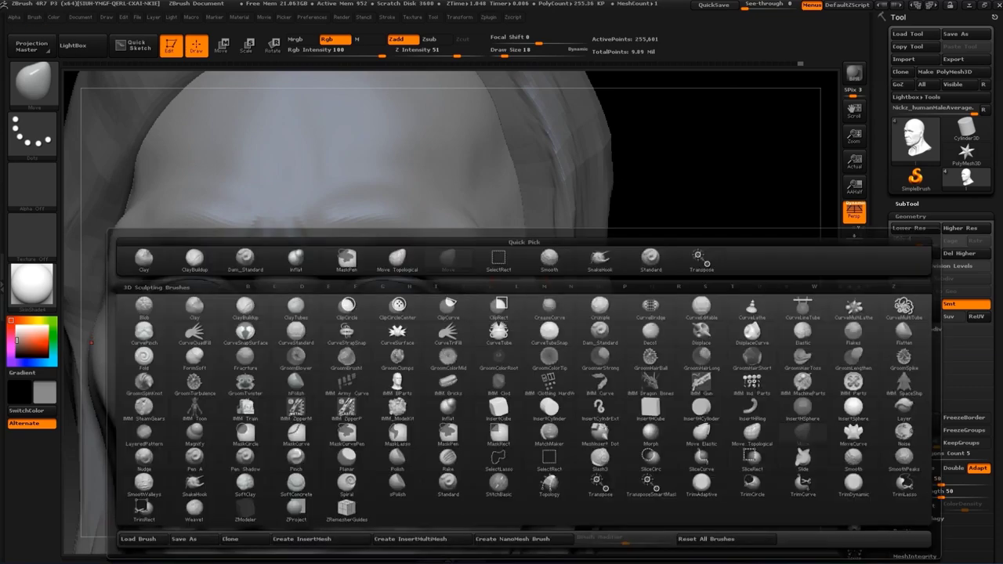
{"action": "key", "text": "s"}
{"action": "key", "text": "t"}
{"action": "key", "text": "s"}
{"action": "mouse_move", "coordinate": [705, 313]}
{"action": "left_mouse_down"}
{"action": "mouse_move", "coordinate": [483, 318]}
{"action": "mouse_move", "coordinate": [492, 321]}
{"action": "mouse_move", "coordinate": [396, 233]}
{"action": "mouse_move", "coordinate": [364, 224]}
{"action": "left_mouse_up"}
{"action": "key", "text": "s"}
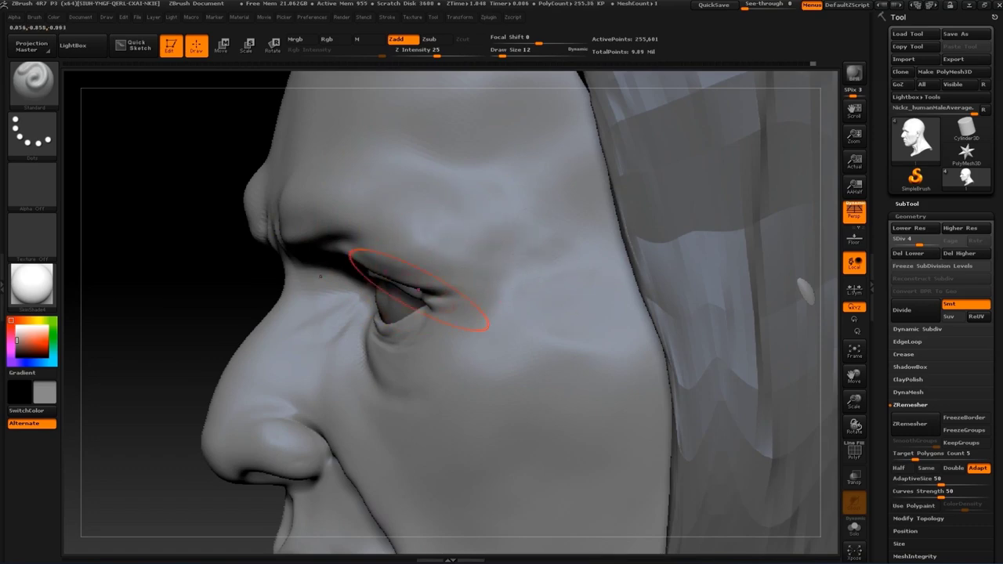
{"action": "left_click_drag", "start_coordinate": [419, 290], "coordinate": [604, 196]}
{"action": "key", "text": "s"}
{"action": "left_click_drag", "start_coordinate": [510, 202], "coordinate": [540, 202]}
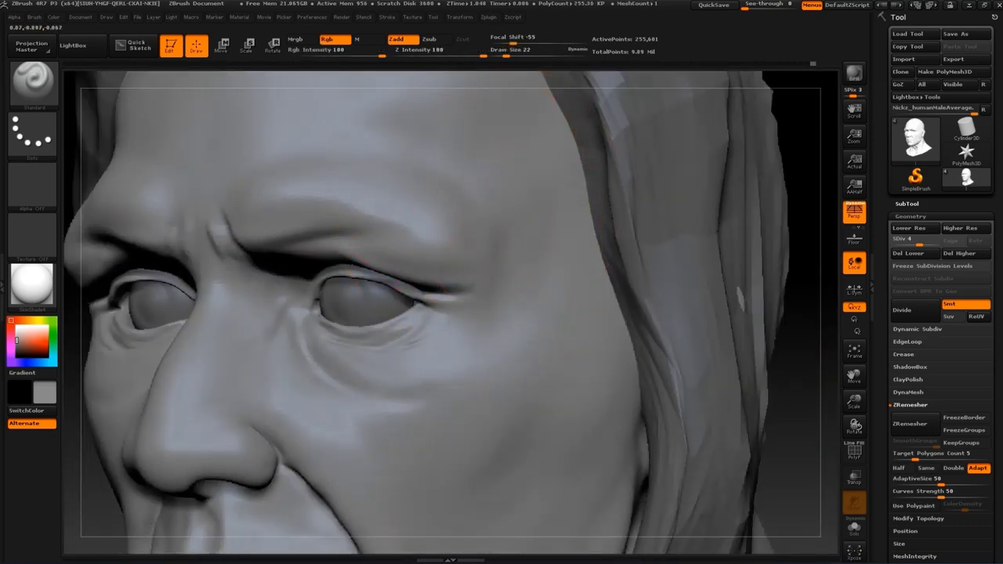
{"action": "mouse_move", "coordinate": [783, 235]}
{"action": "left_mouse_down"}
{"action": "mouse_move", "coordinate": [773, 224]}
{"action": "mouse_move", "coordinate": [561, 223]}
{"action": "left_mouse_up"}
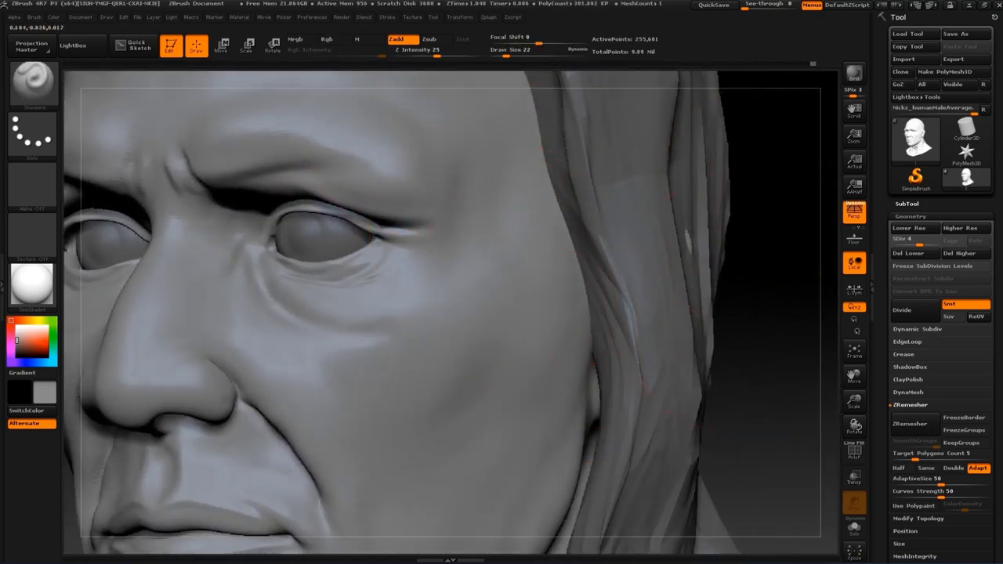
{"action": "left_click_drag", "start_coordinate": [776, 258], "coordinate": [671, 264], "text": "shift"}
Choose the Move brush at size 13 to adjust the eye and brow forms
{"action": "key", "text": "b"}
{"action": "left_click", "coordinate": [613, 261]}
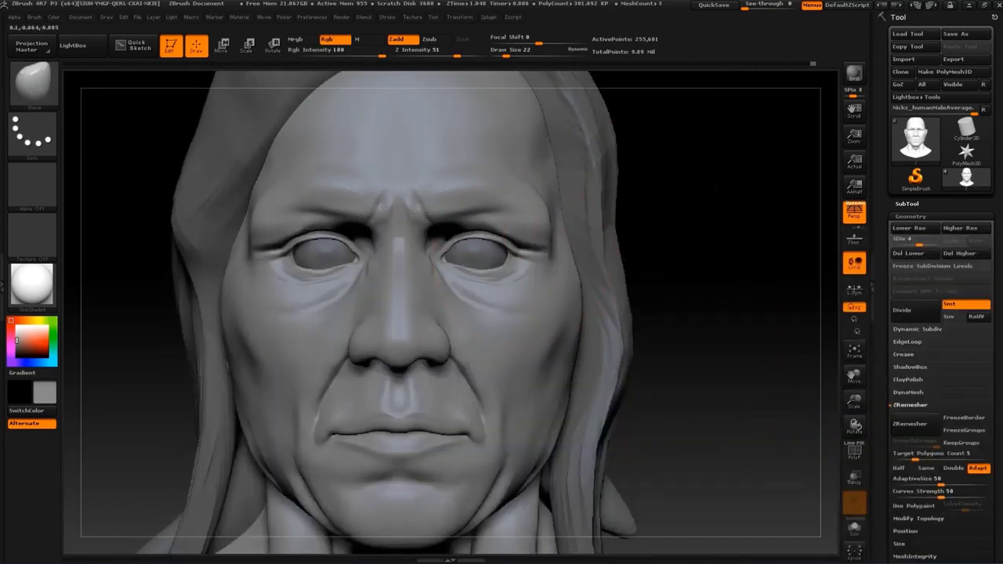
{"action": "key", "text": "s"}
{"action": "left_click_drag", "start_coordinate": [564, 196], "coordinate": [537, 196]}
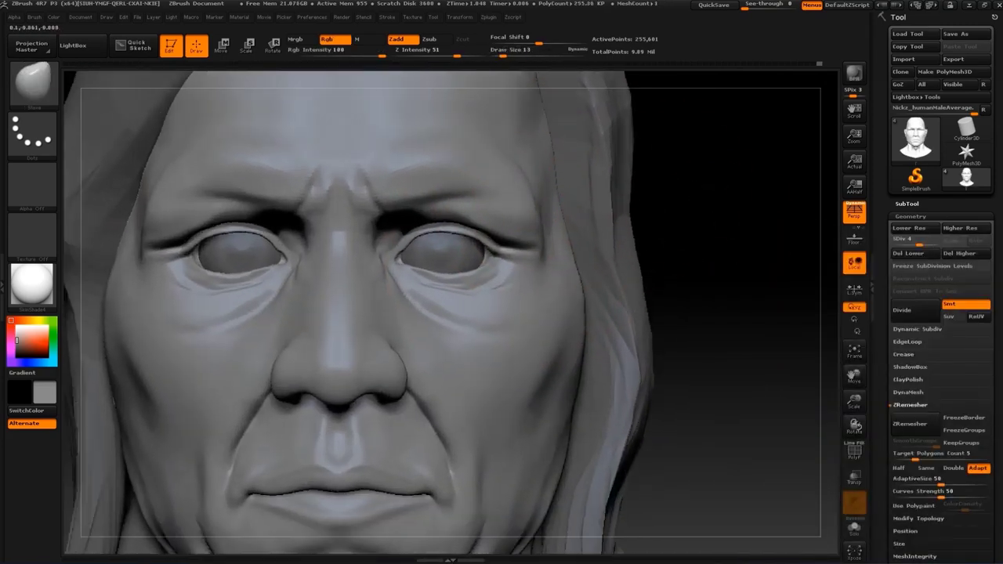
{"action": "left_click_drag", "start_coordinate": [662, 227], "coordinate": [548, 235]}
Switch to Dam_Standard at Draw Size 4, zoomed close on the lower eyelid
{"action": "key", "text": "b"}
{"action": "key", "text": "d"}
{"action": "key", "text": "s"}
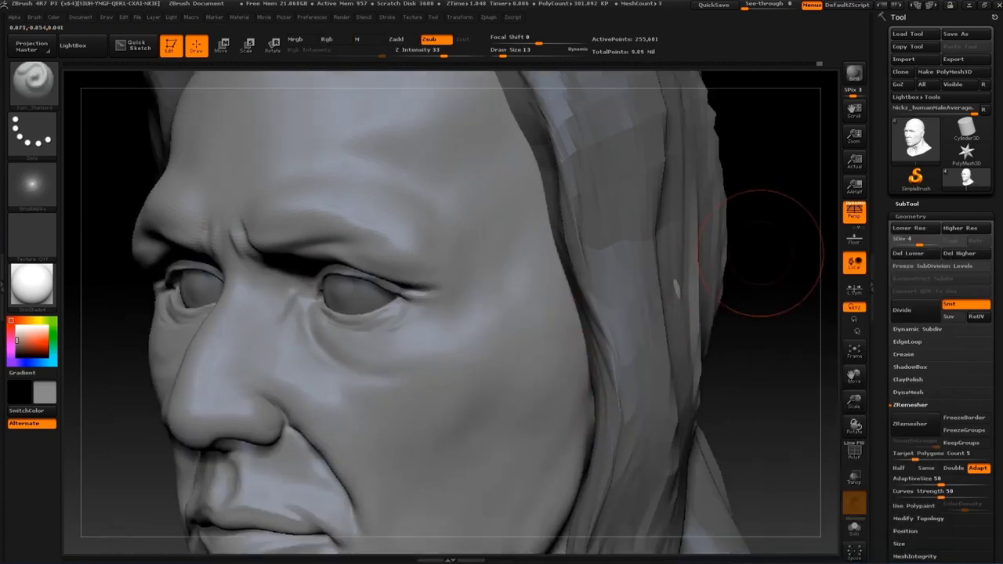
{"action": "left_click_drag", "start_coordinate": [760, 252], "coordinate": [359, 301], "text": "alt"}
{"action": "key", "text": "s"}
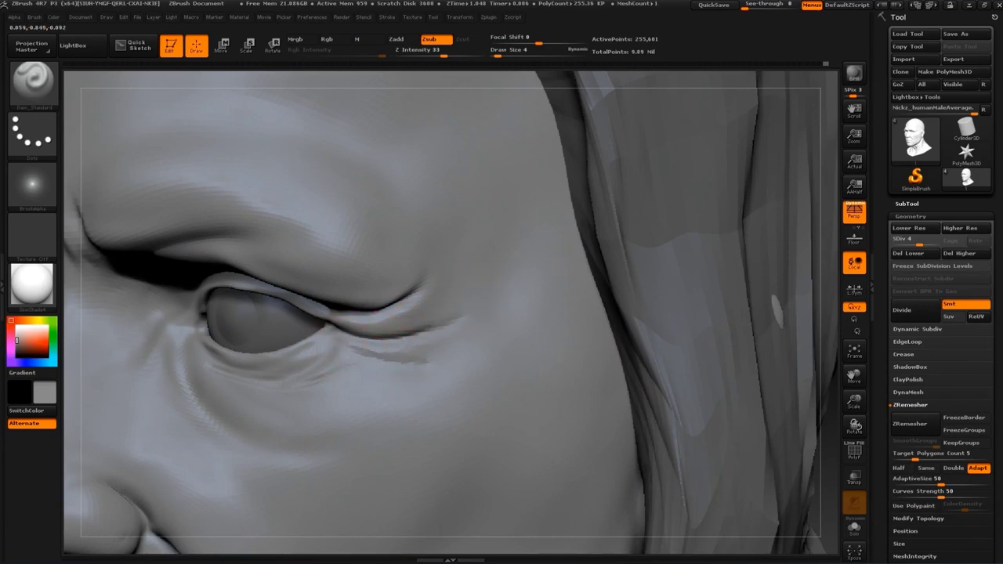
Face both eyes frontally and set the Move brush to size 4
{"action": "left_click_drag", "start_coordinate": [810, 288], "coordinate": [829, 294]}
{"action": "left_click_drag", "start_coordinate": [831, 239], "coordinate": [775, 243]}
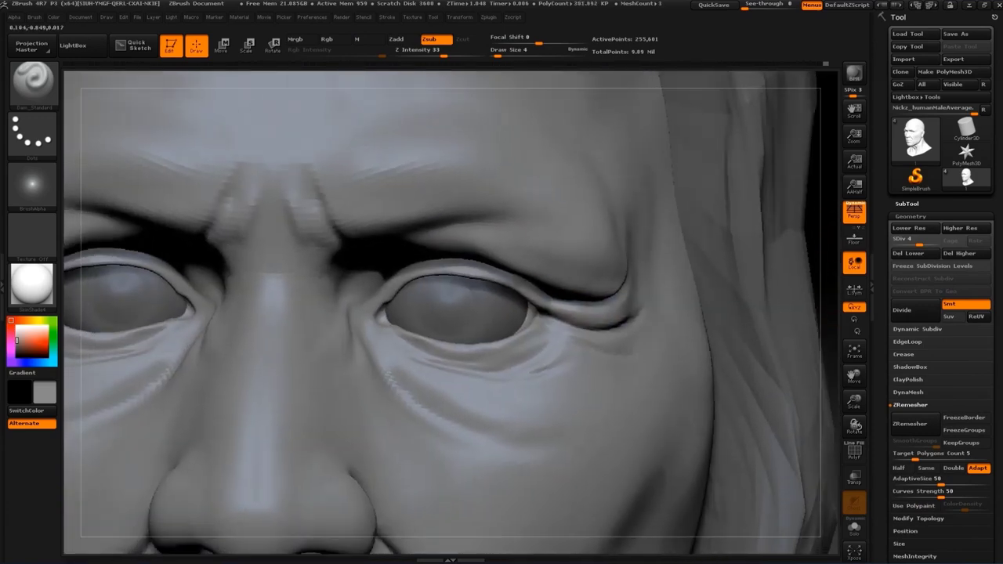
{"action": "key", "text": "b"}
{"action": "key", "text": "s"}
{"action": "key", "text": "t"}
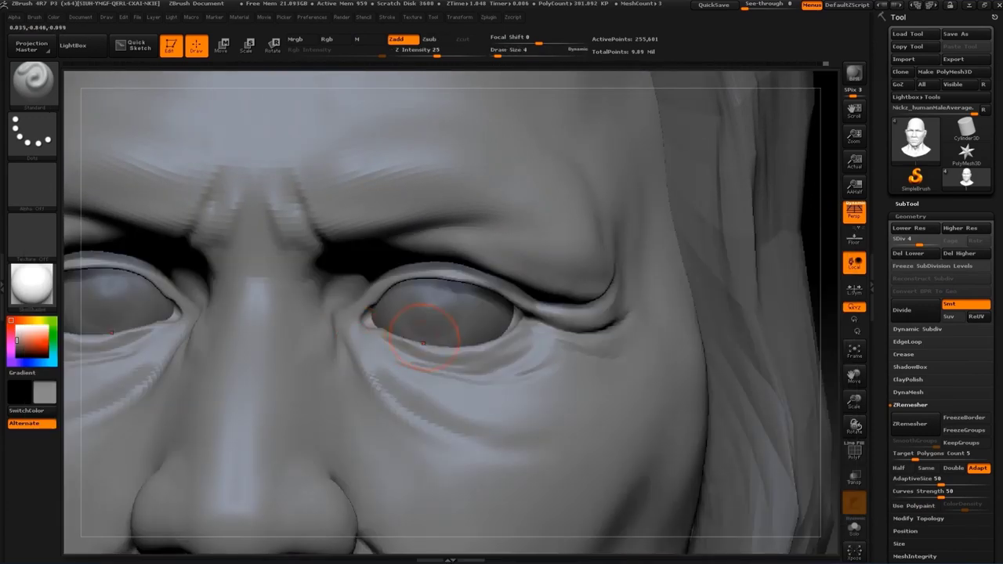
{"action": "key", "text": "b"}
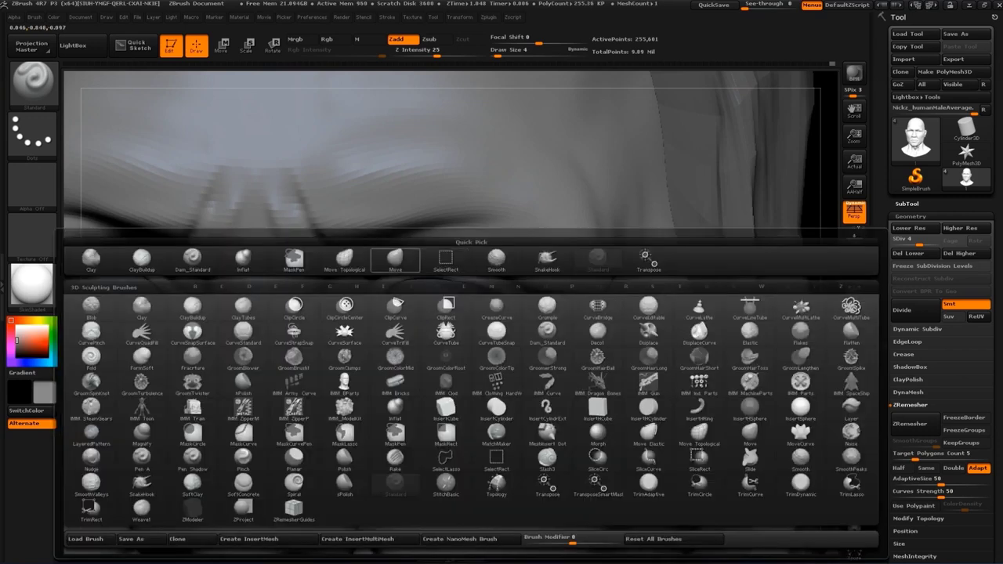
{"action": "key", "text": "m"}
{"action": "key", "text": "v"}
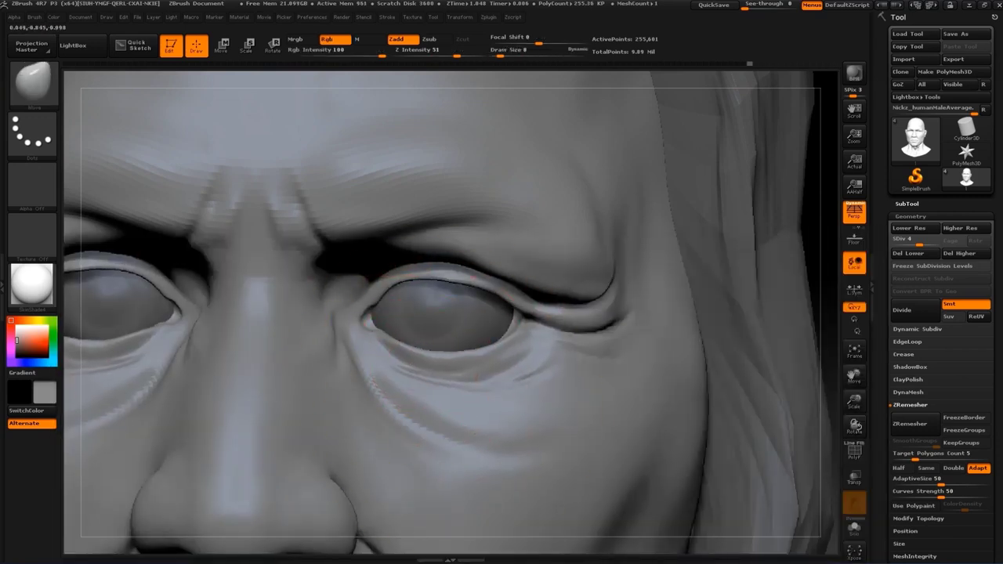
{"action": "key", "text": "s"}
{"action": "left_click_drag", "start_coordinate": [511, 347], "coordinate": [503, 347]}
Frame the head, view the face from below and set the brush to 11, then 9
{"action": "key", "text": "f"}
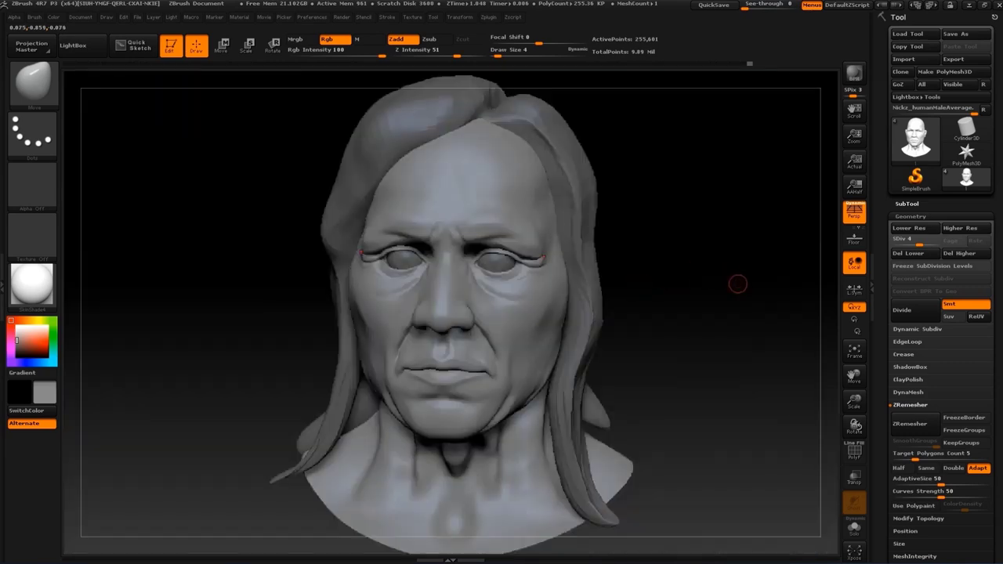
{"action": "mouse_move", "coordinate": [739, 283]}
{"action": "left_mouse_down"}
{"action": "mouse_move", "coordinate": [729, 235]}
{"action": "mouse_move", "coordinate": [707, 246]}
{"action": "left_mouse_up"}
{"action": "key", "text": "s"}
{"action": "mouse_move", "coordinate": [458, 272]}
{"action": "left_mouse_down"}
{"action": "mouse_move", "coordinate": [467, 272]}
{"action": "mouse_move", "coordinate": [423, 273]}
{"action": "mouse_move", "coordinate": [470, 314]}
{"action": "mouse_move", "coordinate": [517, 304]}
{"action": "mouse_move", "coordinate": [493, 297]}
{"action": "mouse_move", "coordinate": [439, 341]}
{"action": "left_mouse_up"}
{"action": "key", "text": "s"}
{"action": "key", "text": "s"}
{"action": "key", "text": "s"}
{"action": "key", "text": "s"}
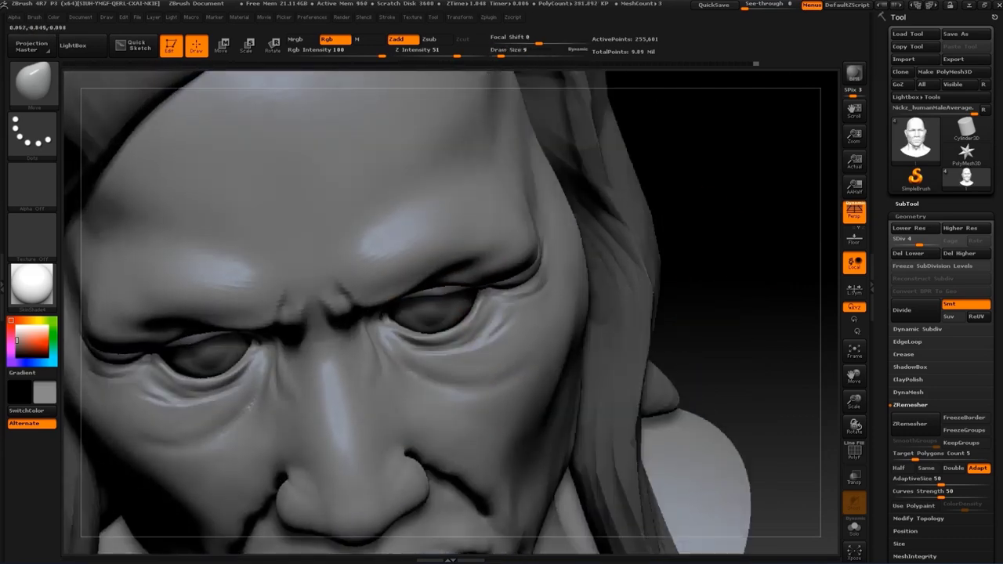
{"action": "left_click_drag", "start_coordinate": [745, 245], "coordinate": [466, 332]}
{"action": "key", "text": "s"}
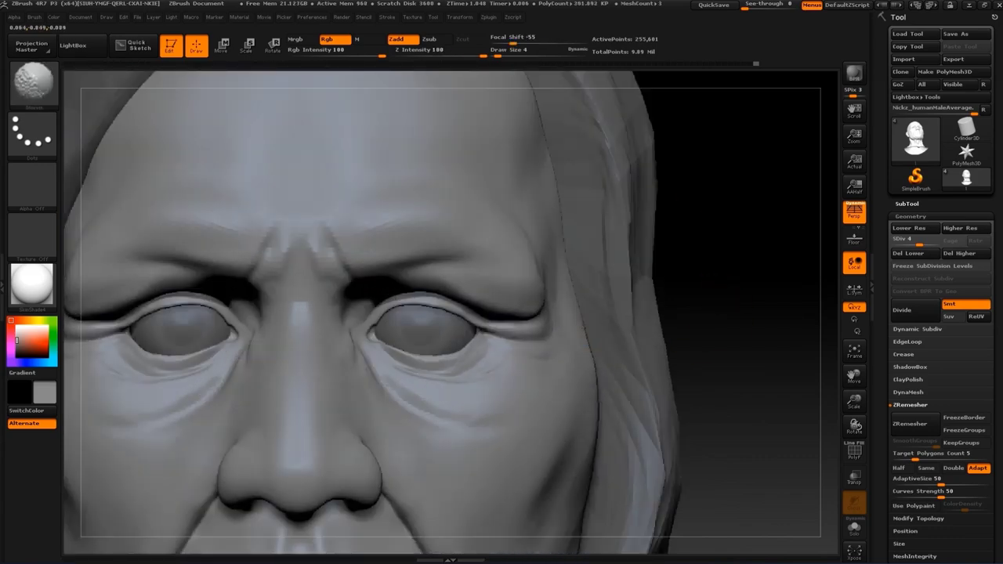
Switch to the Standard brush at size 3 and carve creases close on one eyelid
{"action": "key", "text": "b"}
{"action": "key", "text": "m"}
{"action": "key", "text": "v"}
{"action": "left_click_drag", "start_coordinate": [744, 251], "coordinate": [474, 388], "text": "alt"}
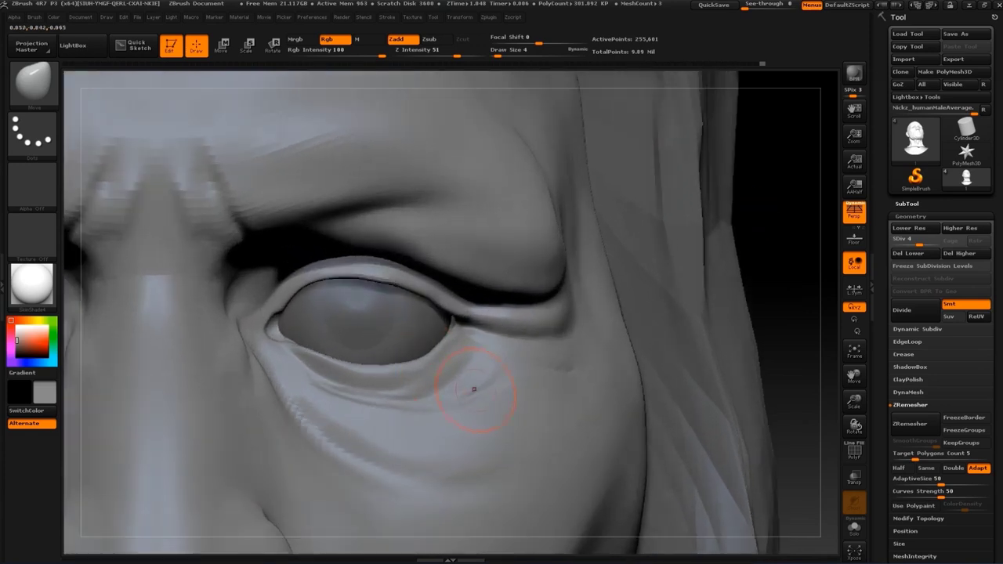
{"action": "key", "text": "b"}
{"action": "key", "text": "s"}
{"action": "key", "text": "t"}
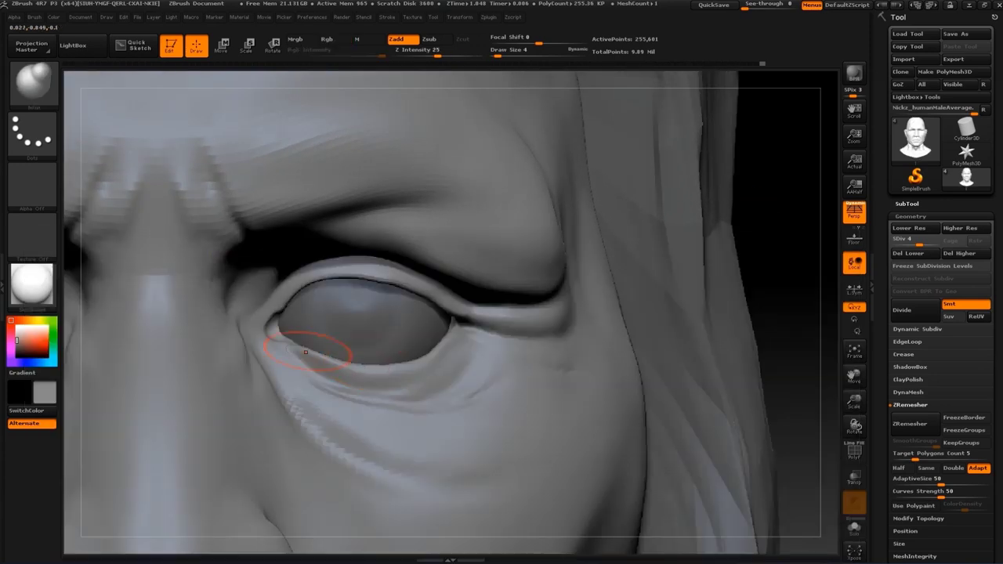
{"action": "key", "text": "s"}
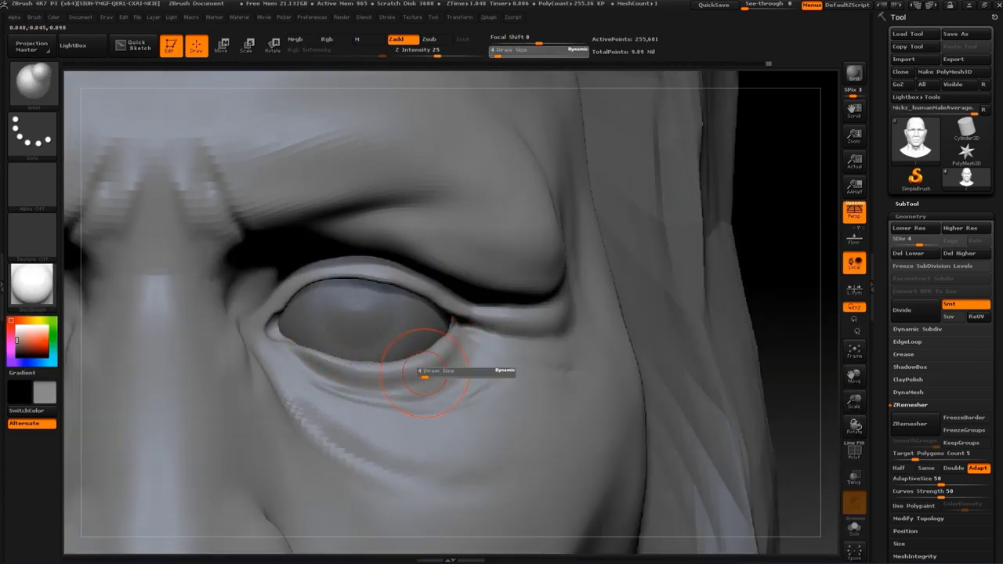
{"action": "mouse_move", "coordinate": [426, 376]}
{"action": "left_mouse_down"}
{"action": "mouse_move", "coordinate": [401, 376]}
{"action": "mouse_move", "coordinate": [662, 316]}
{"action": "left_mouse_up"}
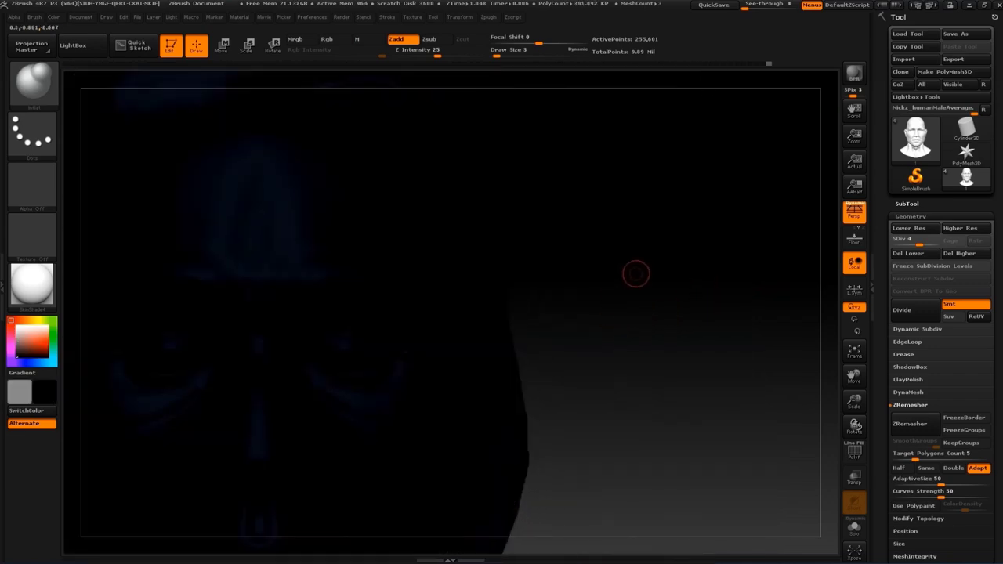
Return to the Move brush at size 8 to reshape the upper eyelid fold
{"action": "key", "text": "b"}
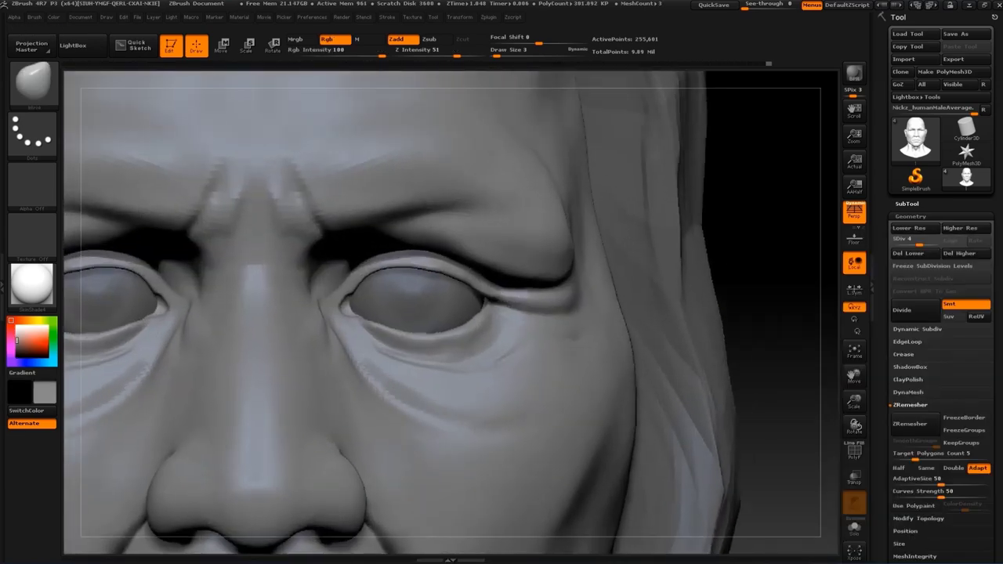
{"action": "left_click_drag", "start_coordinate": [470, 266], "coordinate": [517, 252]}
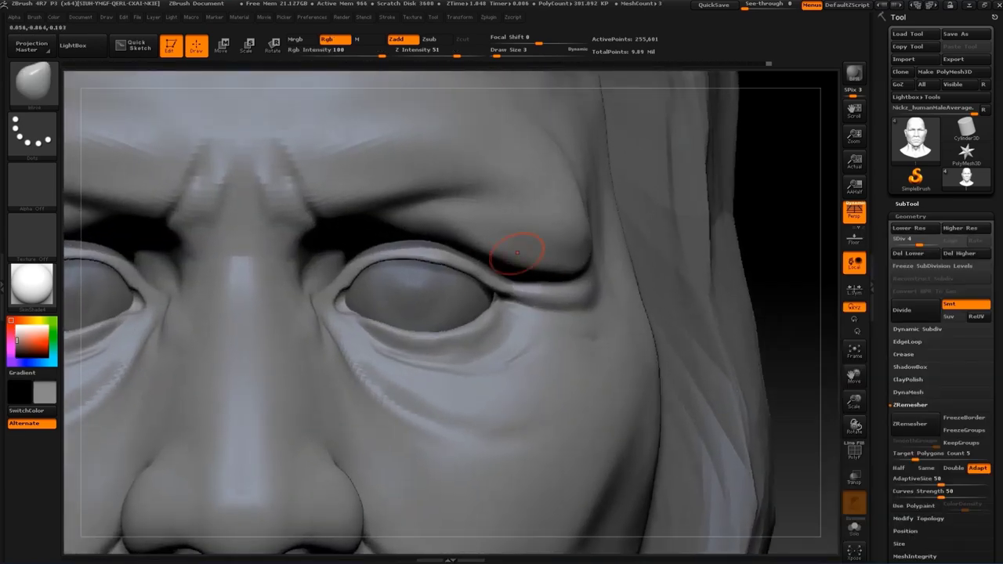
{"action": "key", "text": "s"}
{"action": "left_click_drag", "start_coordinate": [415, 309], "coordinate": [403, 309]}
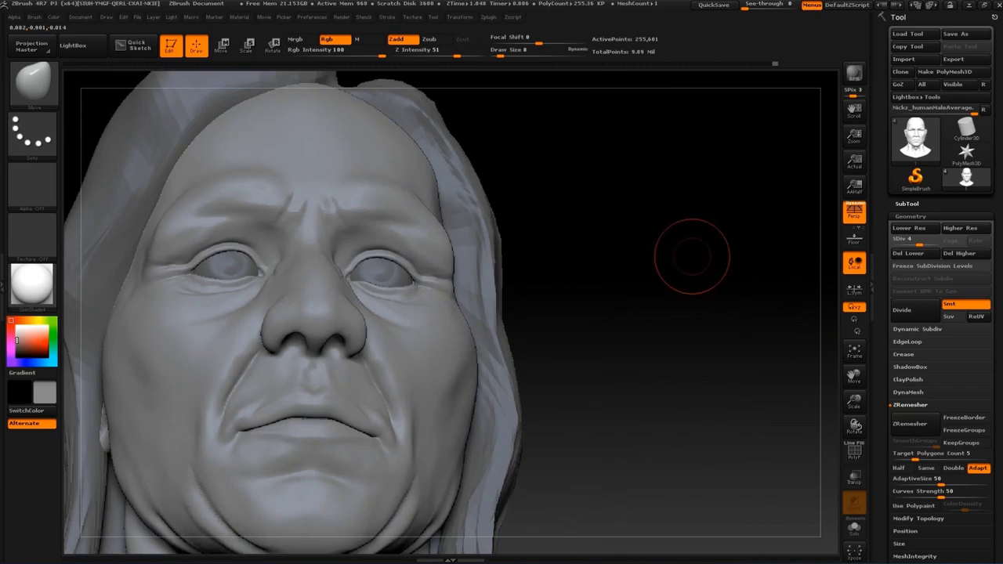
{"action": "left_click_drag", "start_coordinate": [692, 256], "coordinate": [642, 293]}
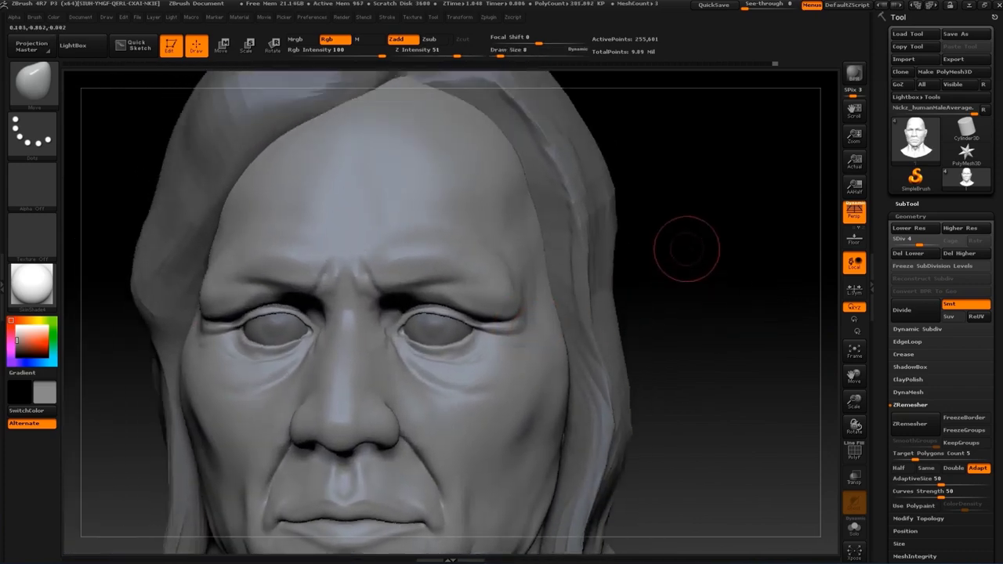
Set the Move brush to size 11 and inspect the brow and eyes from several angles
{"action": "left_click_drag", "start_coordinate": [682, 246], "coordinate": [528, 253]}
{"action": "key", "text": "s"}
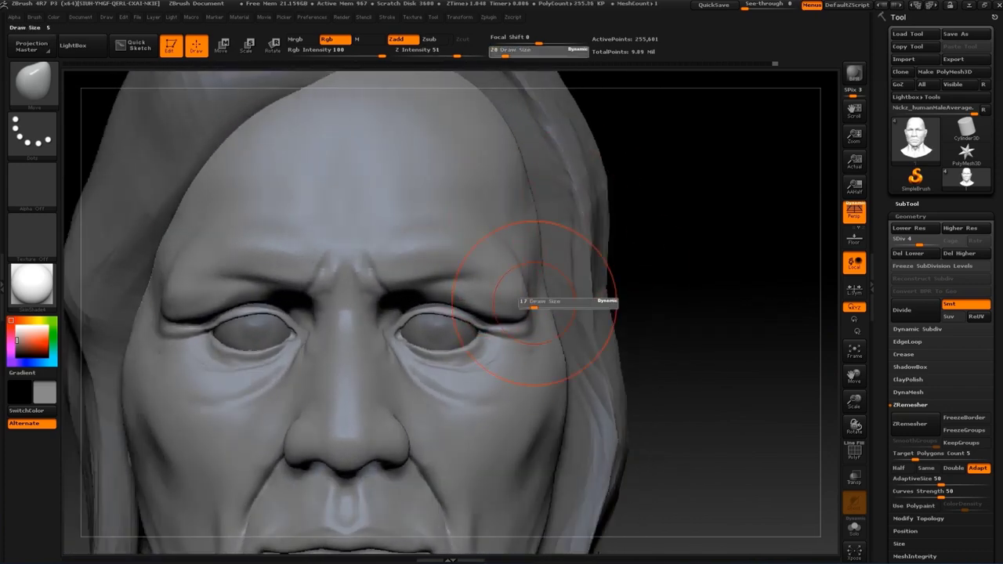
{"action": "left_click_drag", "start_coordinate": [609, 290], "coordinate": [598, 291]}
{"action": "key", "text": "s"}
{"action": "left_click_drag", "start_coordinate": [513, 261], "coordinate": [479, 258]}
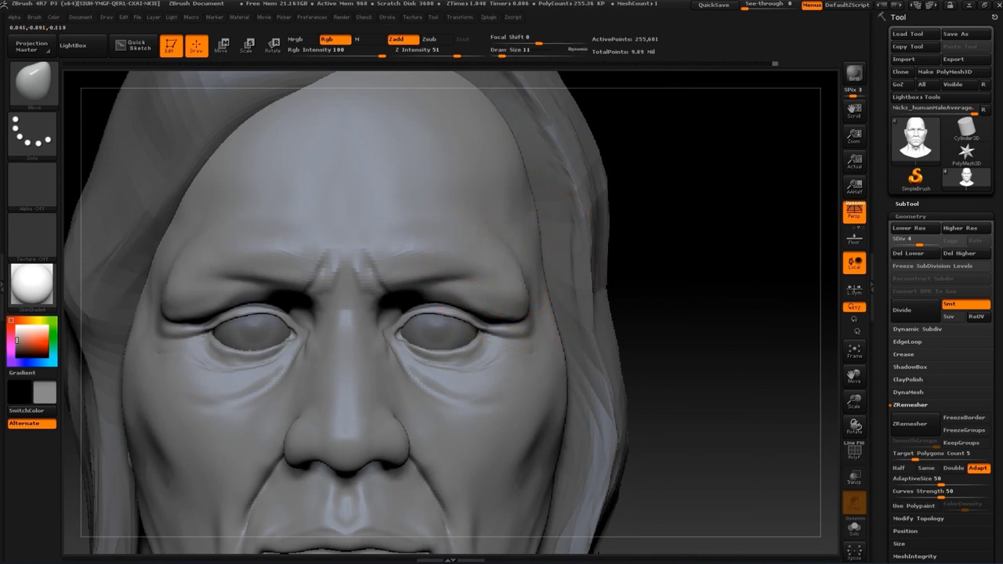
{"action": "key", "text": "s"}
{"action": "left_click_drag", "start_coordinate": [705, 236], "coordinate": [706, 352], "text": "alt"}
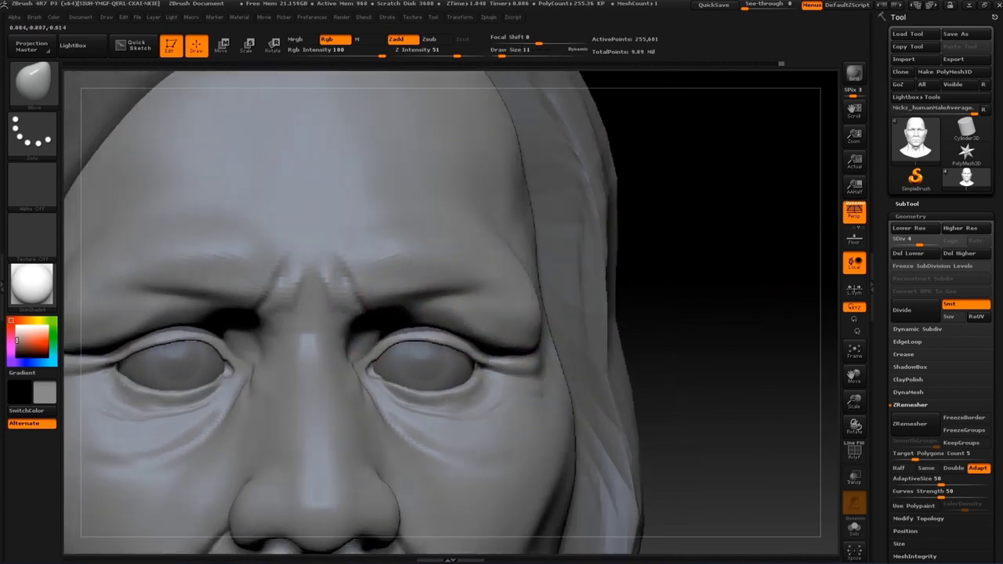
{"action": "left_click_drag", "start_coordinate": [705, 235], "coordinate": [671, 329], "text": "alt"}
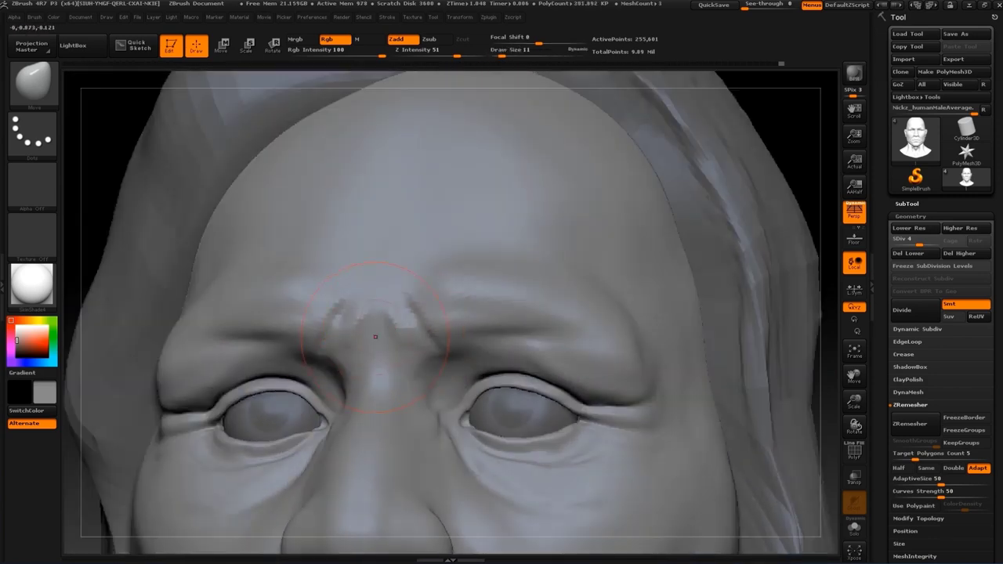
{"action": "left_click_drag", "start_coordinate": [783, 102], "coordinate": [815, 78]}
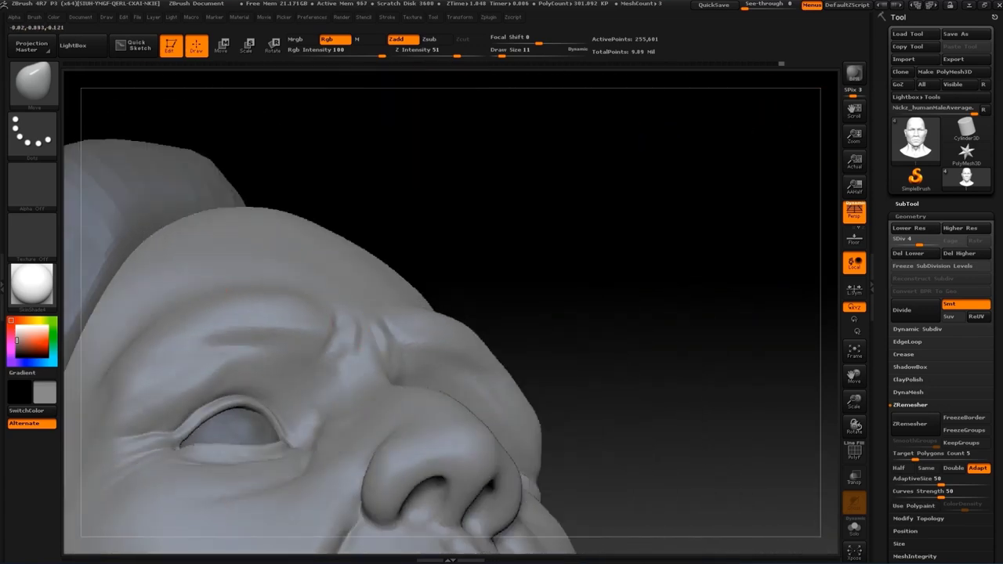
{"action": "mouse_move", "coordinate": [626, 157]}
{"action": "left_mouse_down"}
{"action": "mouse_move", "coordinate": [583, 206]}
{"action": "mouse_move", "coordinate": [548, 298]}
{"action": "mouse_move", "coordinate": [480, 326]}
{"action": "left_mouse_up"}
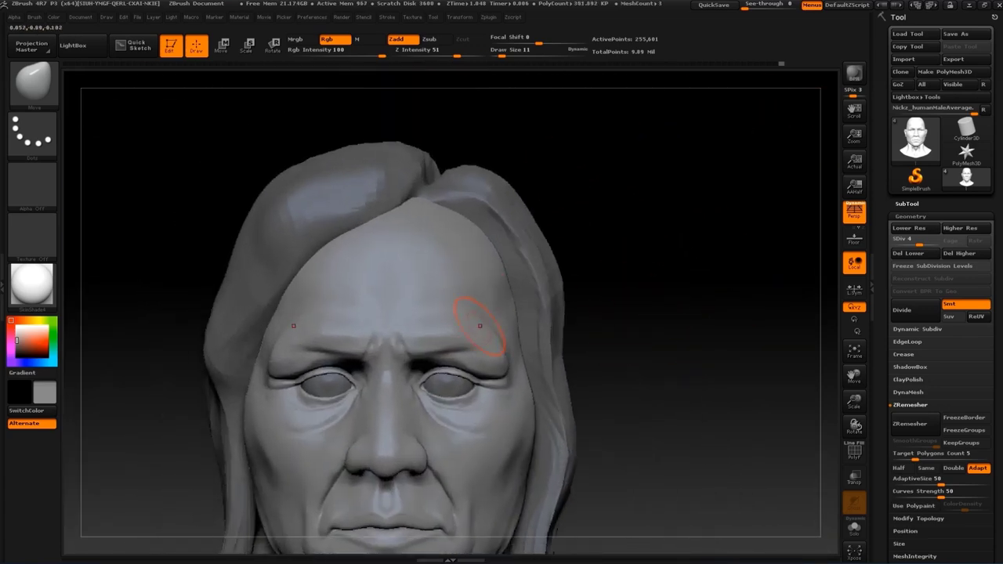
{"action": "key", "text": "f"}
{"action": "left_click_drag", "start_coordinate": [626, 215], "coordinate": [626, 157], "text": "alt"}
Resize the brush through 31, 25 and 37 while checking the head in left profile
{"action": "key", "text": "s"}
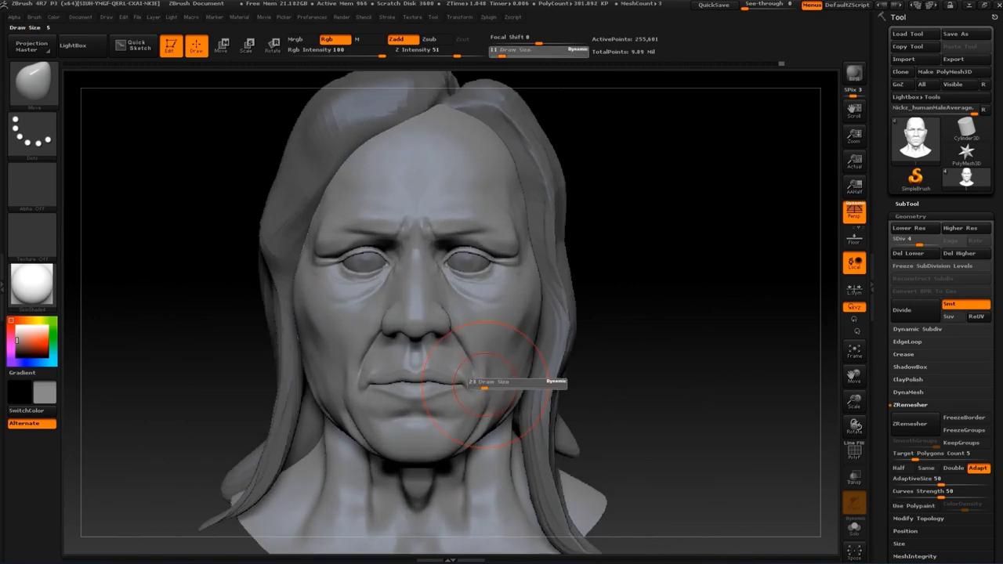
{"action": "key", "text": "s"}
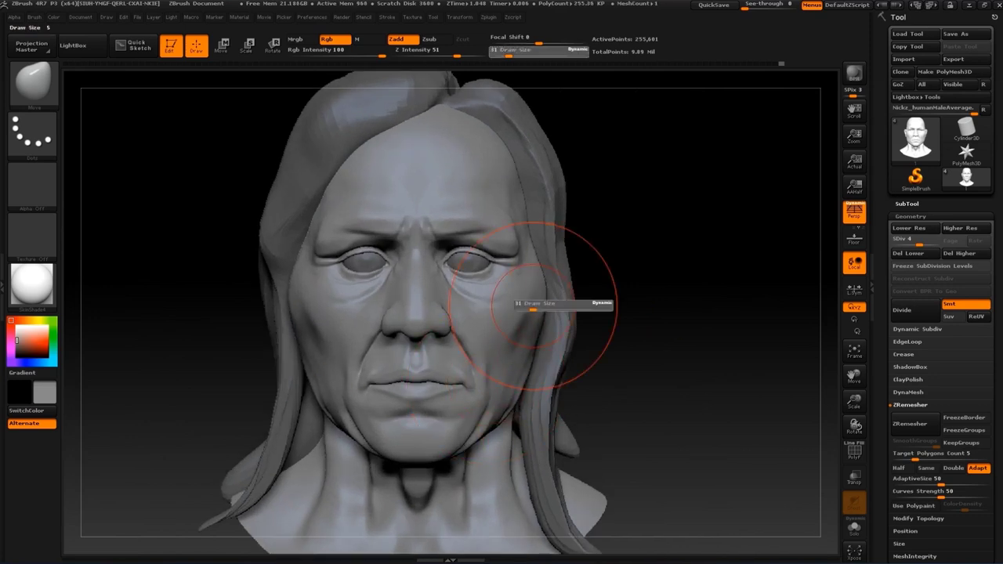
{"action": "left_click_drag", "start_coordinate": [537, 298], "coordinate": [532, 396]}
{"action": "key", "text": "s"}
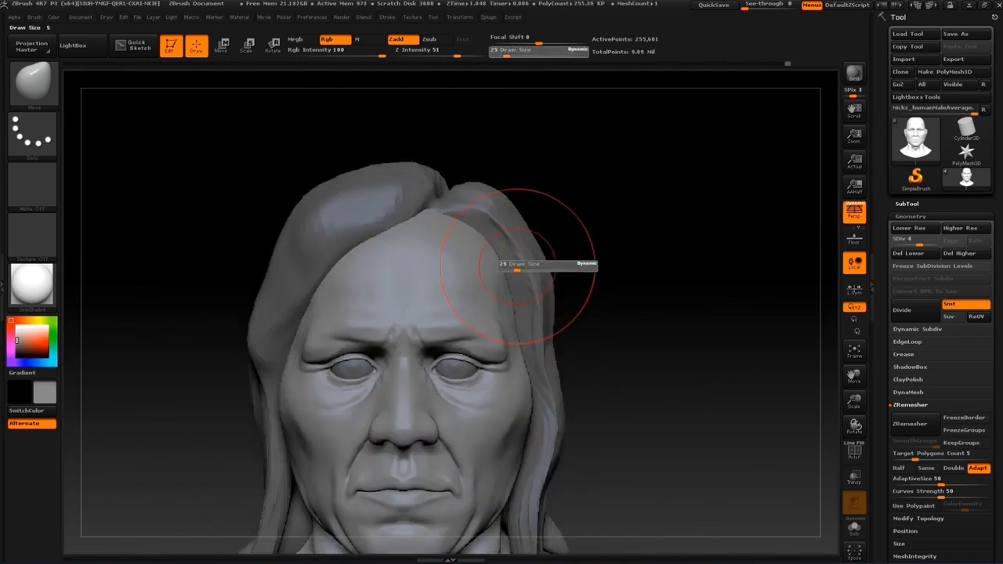
{"action": "left_click_drag", "start_coordinate": [470, 246], "coordinate": [482, 246]}
{"action": "mouse_move", "coordinate": [435, 215]}
{"action": "left_mouse_down", "text": "alt"}
{"action": "mouse_move", "coordinate": [679, 300]}
{"action": "mouse_move", "coordinate": [508, 266]}
{"action": "mouse_move", "coordinate": [642, 270]}
{"action": "left_mouse_up", "text": "alt"}
{"action": "mouse_move", "coordinate": [439, 329]}
{"action": "left_mouse_down", "text": "alt"}
{"action": "mouse_move", "coordinate": [401, 429]}
{"action": "mouse_move", "coordinate": [689, 345]}
{"action": "left_mouse_up", "text": "alt"}
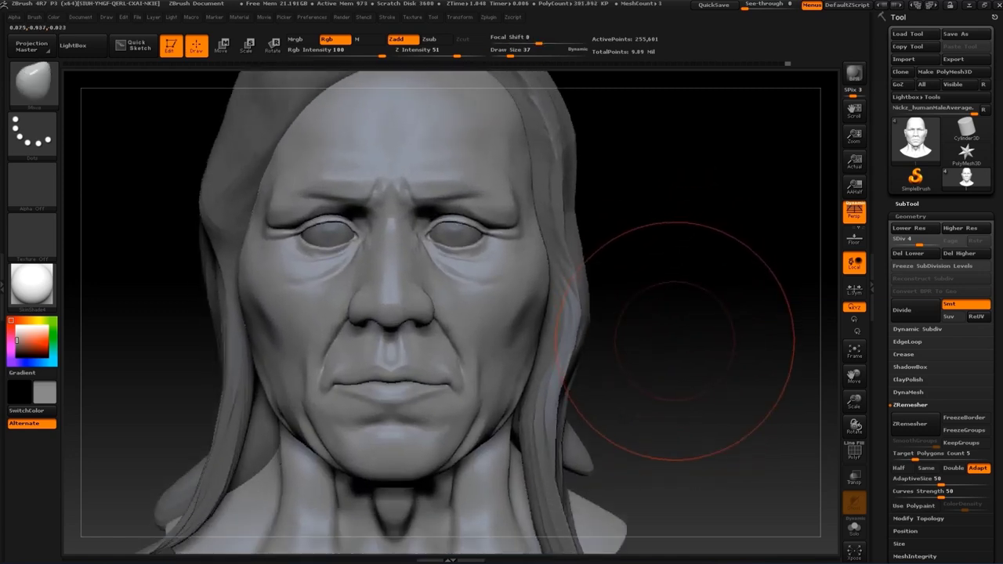
At size 20, push the cheek and jowl masses beside the mouth, checking three-quarter and profile views
{"action": "key", "text": "s"}
{"action": "left_click_drag", "start_coordinate": [470, 430], "coordinate": [455, 430]}
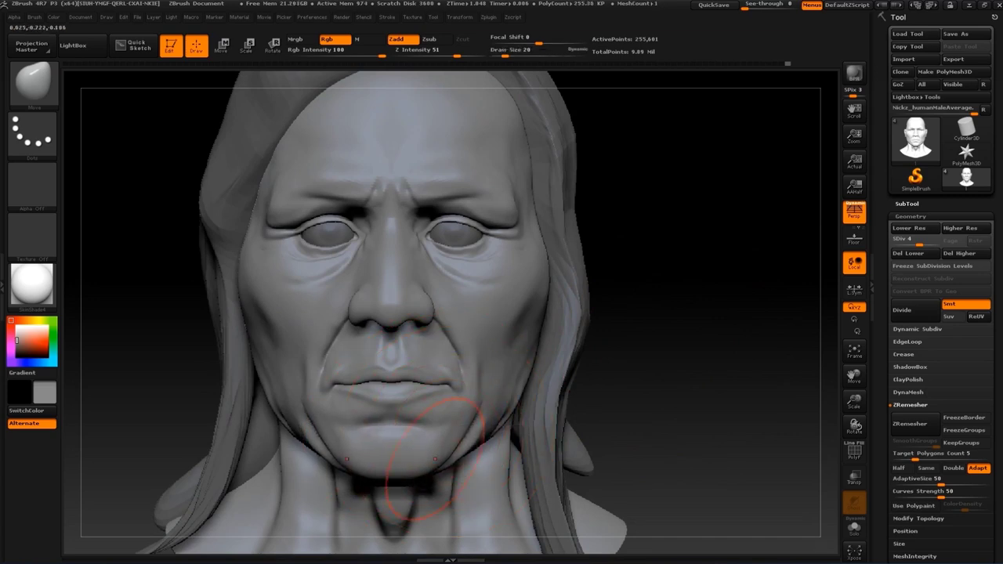
{"action": "left_click_drag", "start_coordinate": [90, 291], "coordinate": [516, 314], "text": "alt"}
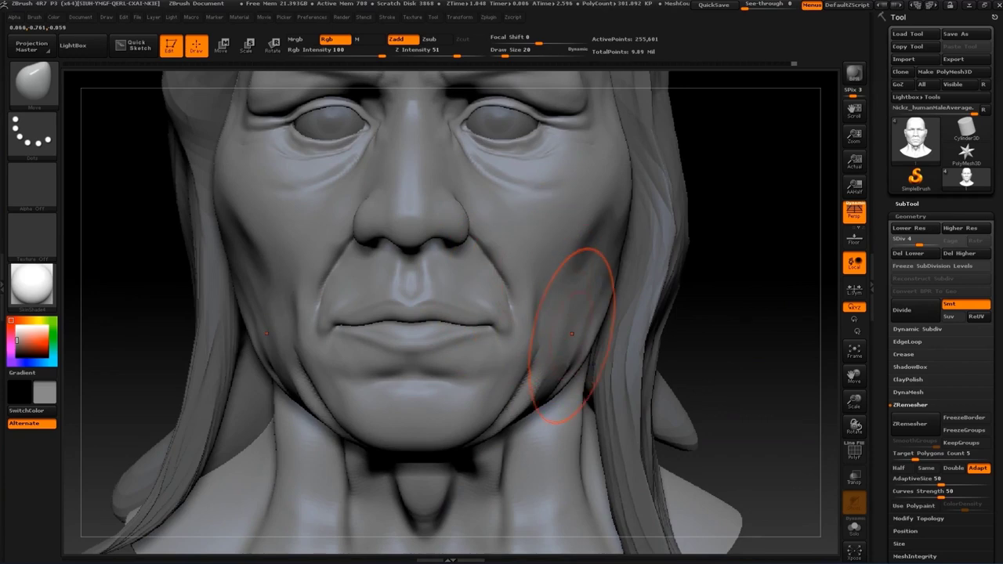
{"action": "mouse_move", "coordinate": [572, 334]}
{"action": "left_mouse_down"}
{"action": "mouse_move", "coordinate": [545, 390]}
{"action": "mouse_move", "coordinate": [548, 347]}
{"action": "left_mouse_up"}
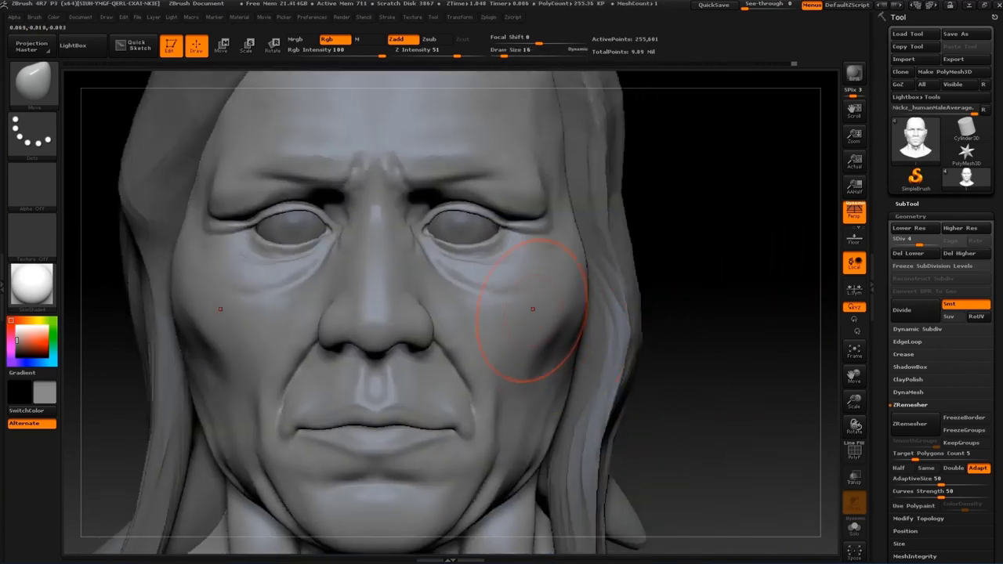
{"action": "left_click_drag", "start_coordinate": [532, 309], "coordinate": [501, 316]}
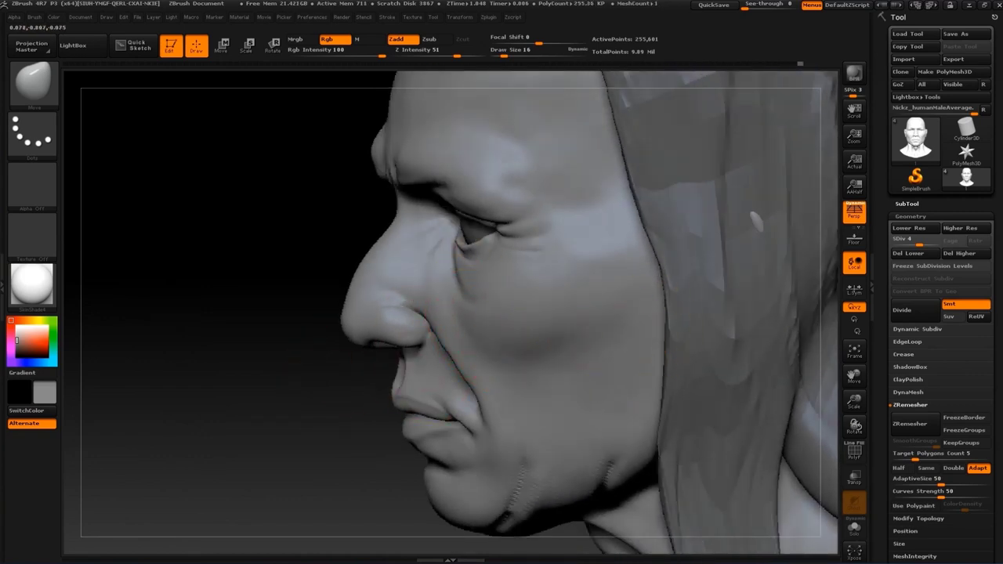
{"action": "mouse_move", "coordinate": [373, 387]}
{"action": "left_mouse_down"}
{"action": "mouse_move", "coordinate": [721, 314]}
{"action": "mouse_move", "coordinate": [727, 251]}
{"action": "mouse_move", "coordinate": [593, 321]}
{"action": "left_mouse_up"}
Switch to the Standard brush at size 12 and deepen the brow creases on the forehead
{"action": "type", "text": "bsts"}
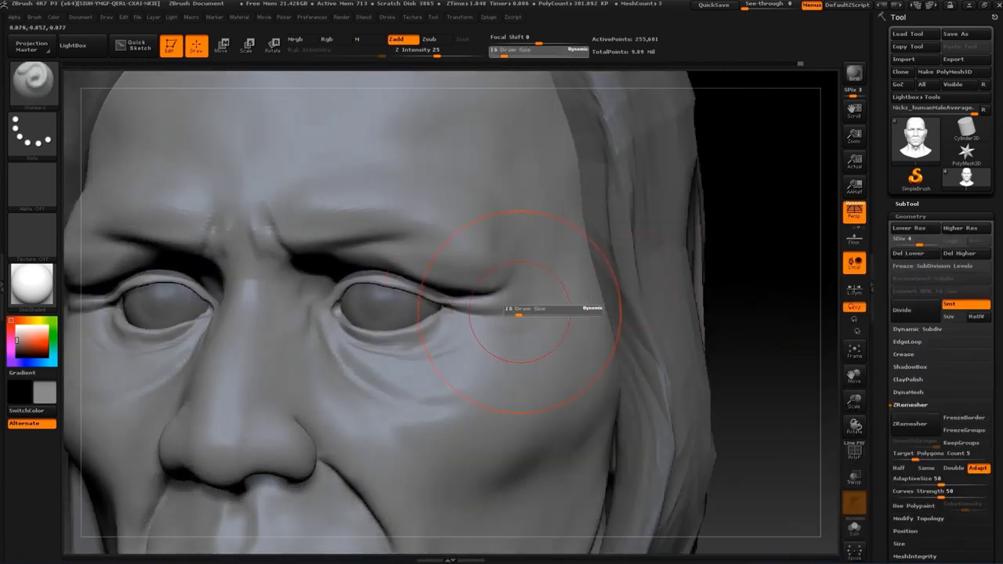
{"action": "type", "text": "12"}
{"action": "key", "text": "Return"}
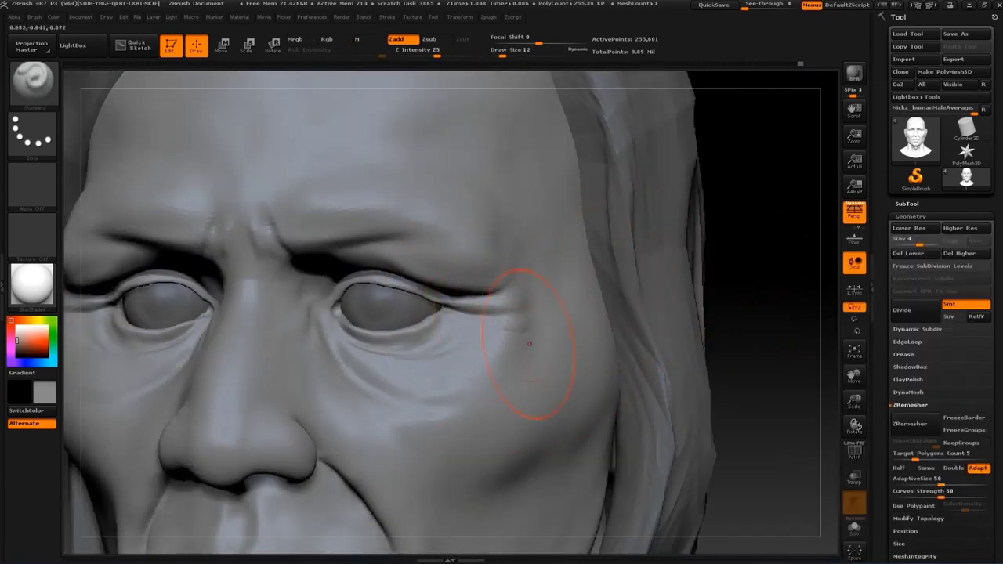
{"action": "mouse_move", "coordinate": [529, 343]}
{"action": "left_mouse_down"}
{"action": "mouse_move", "coordinate": [772, 291]}
{"action": "mouse_move", "coordinate": [531, 314]}
{"action": "mouse_move", "coordinate": [465, 289]}
{"action": "mouse_move", "coordinate": [716, 269]}
{"action": "mouse_move", "coordinate": [515, 307]}
{"action": "left_mouse_up"}
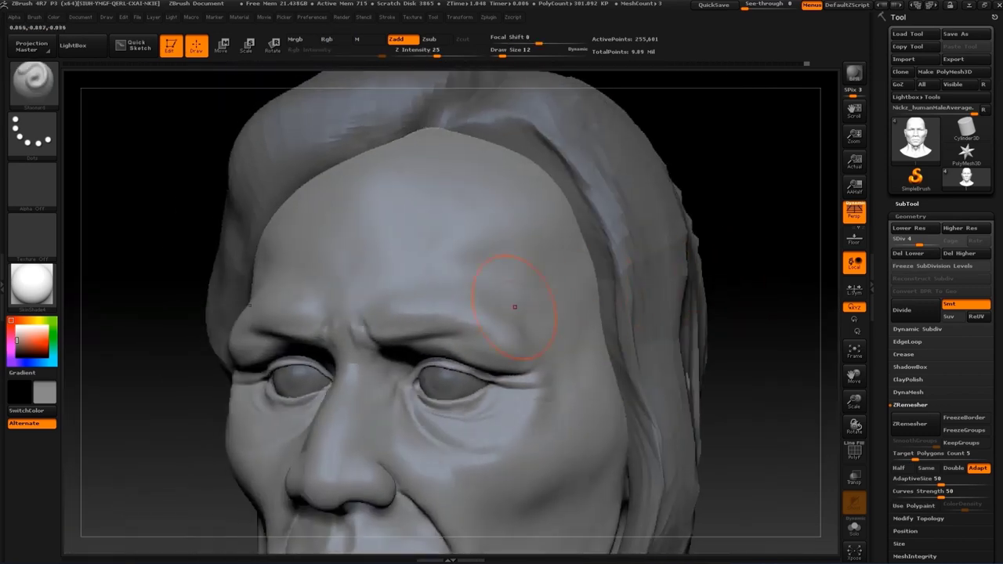
{"action": "left_click_drag", "start_coordinate": [694, 270], "coordinate": [522, 314]}
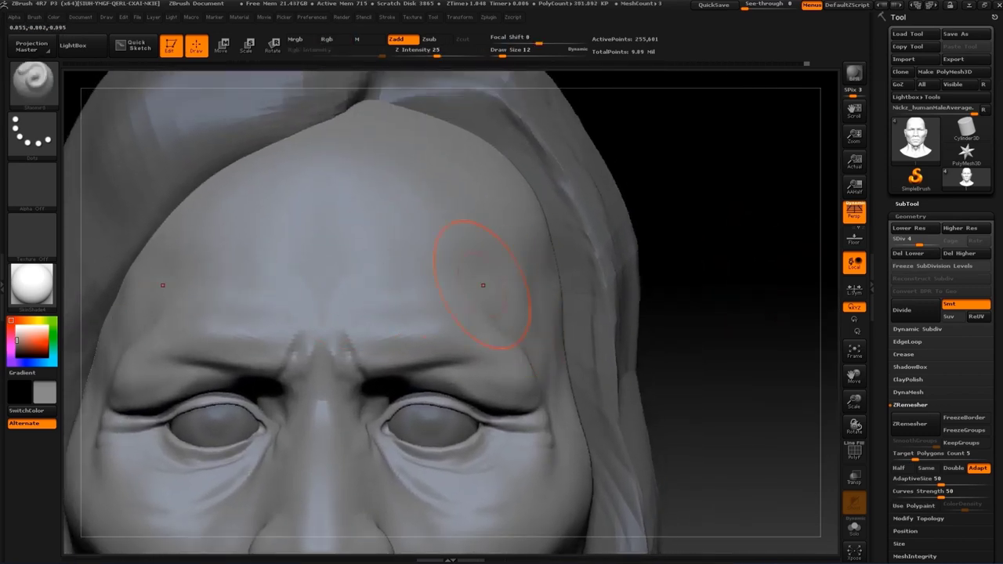
{"action": "left_click_drag", "start_coordinate": [357, 292], "coordinate": [380, 272]}
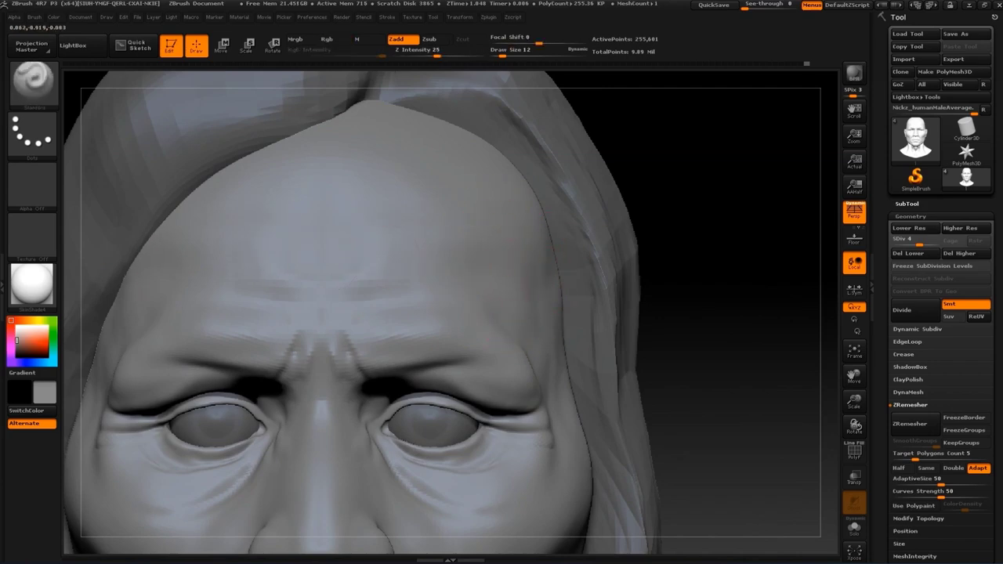
Switch to the Move brush at size 22 and push both cheeks into shape
{"action": "mouse_move", "coordinate": [687, 280]}
{"action": "left_mouse_down"}
{"action": "mouse_move", "coordinate": [685, 246]}
{"action": "mouse_move", "coordinate": [683, 258]}
{"action": "left_mouse_up"}
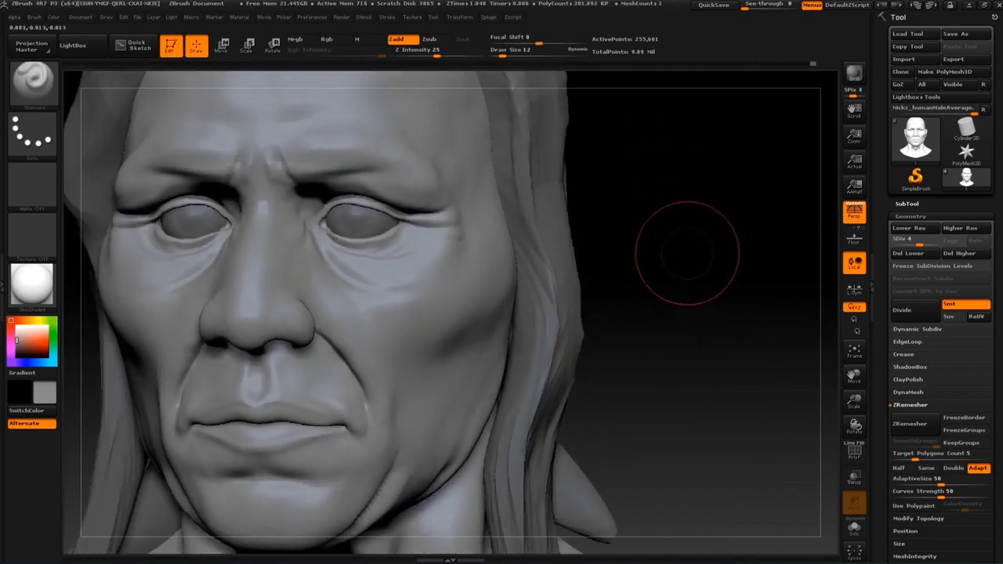
{"action": "left_click_drag", "start_coordinate": [650, 331], "coordinate": [398, 285]}
{"action": "left_click_drag", "start_coordinate": [666, 274], "coordinate": [544, 290]}
{"action": "key", "text": "b"}
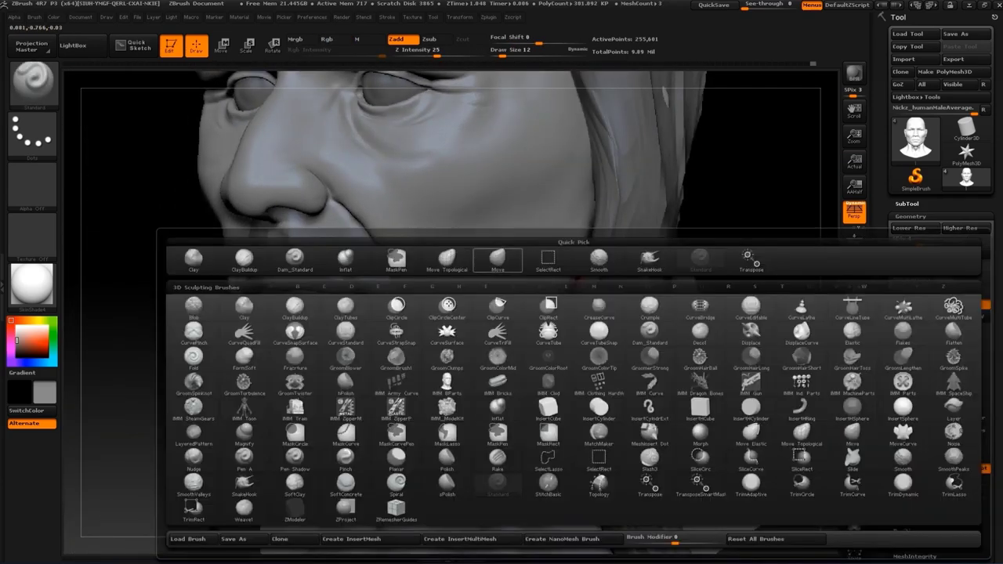
{"action": "key", "text": "m"}
{"action": "key", "text": "v"}
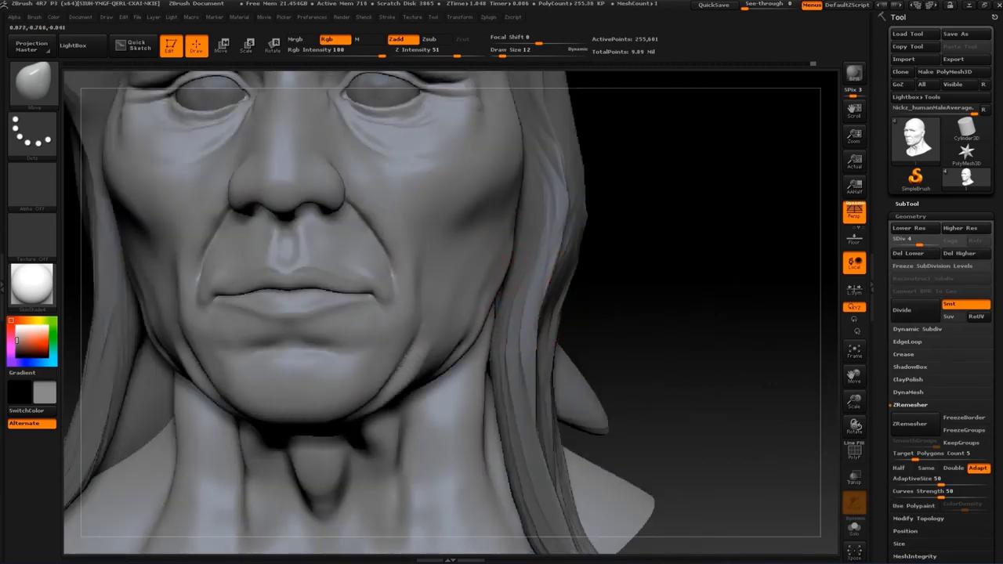
{"action": "mouse_move", "coordinate": [672, 313]}
{"action": "left_mouse_down", "text": "alt"}
{"action": "mouse_move", "coordinate": [666, 298]}
{"action": "mouse_move", "coordinate": [667, 337]}
{"action": "left_mouse_up", "text": "alt"}
{"action": "key", "text": "s"}
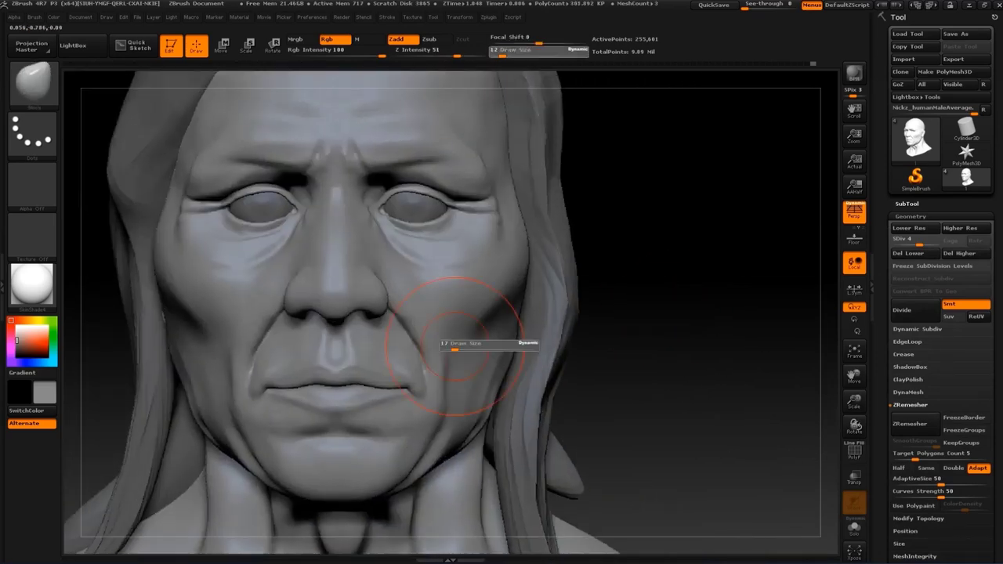
{"action": "mouse_move", "coordinate": [504, 331]}
{"action": "left_mouse_down"}
{"action": "mouse_move", "coordinate": [492, 329]}
{"action": "mouse_move", "coordinate": [524, 276]}
{"action": "left_mouse_up"}
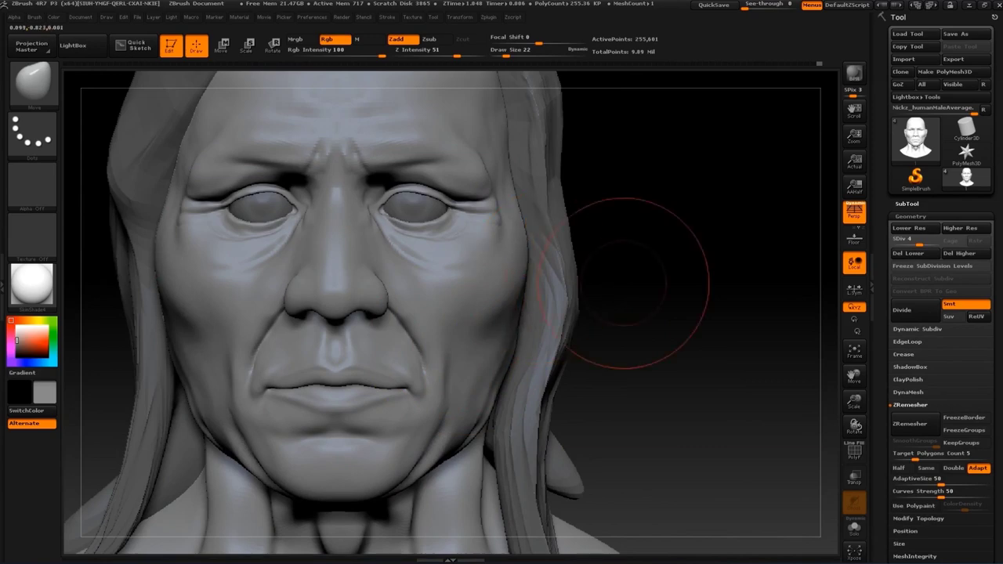
Reframe on the eyes and nose, adjusting the brush from size 8 to 13
{"action": "key", "text": "f"}
{"action": "left_click_drag", "start_coordinate": [625, 282], "coordinate": [457, 348]}
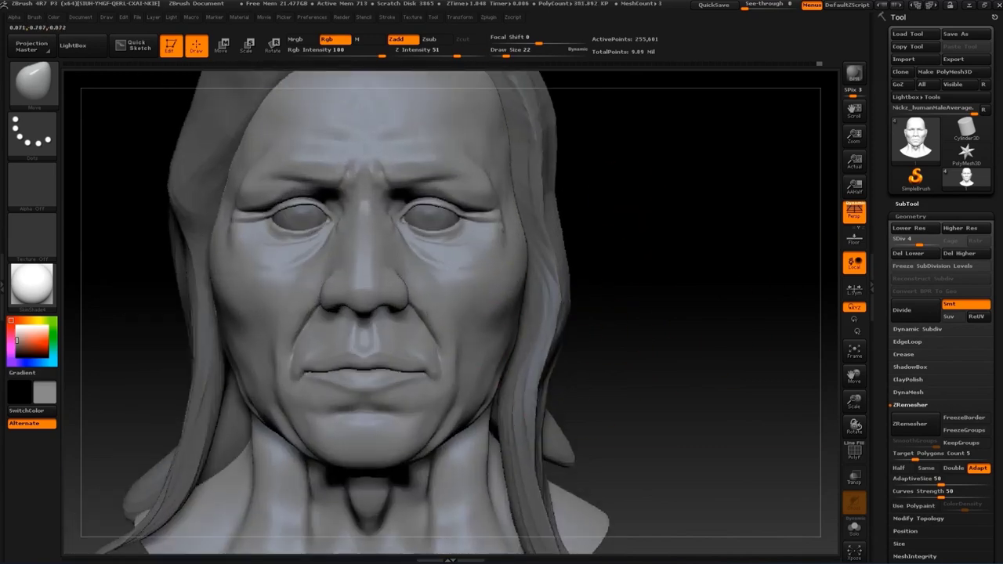
{"action": "mouse_move", "coordinate": [617, 216]}
{"action": "left_mouse_down", "text": "alt"}
{"action": "mouse_move", "coordinate": [637, 344]}
{"action": "mouse_move", "coordinate": [600, 368]}
{"action": "left_mouse_up", "text": "alt"}
{"action": "key", "text": "s"}
{"action": "left_click", "coordinate": [600, 324]}
{"action": "key", "text": "s"}
{"action": "left_click_drag", "start_coordinate": [215, 318], "coordinate": [235, 317]}
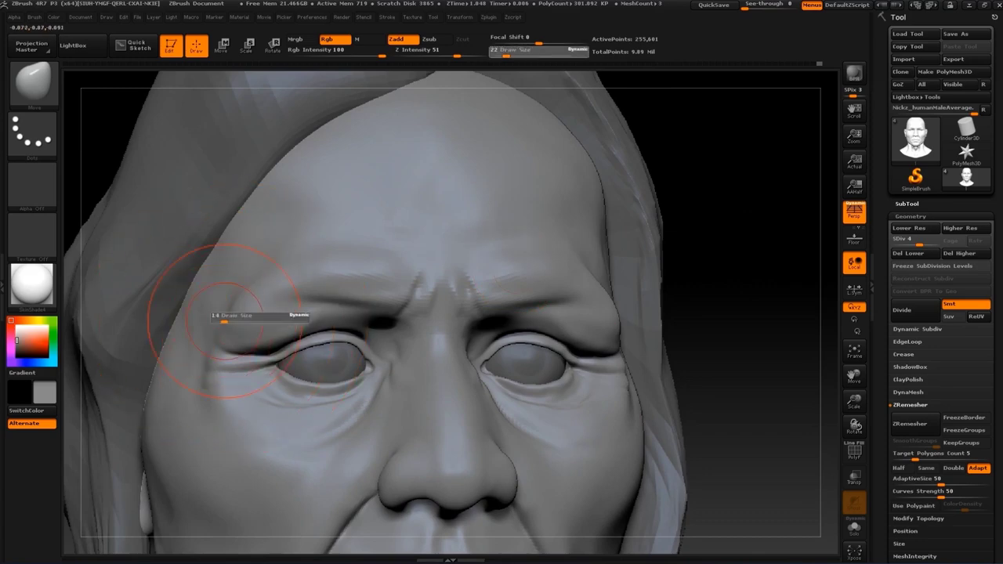
{"action": "left_click_drag", "start_coordinate": [745, 235], "coordinate": [322, 253]}
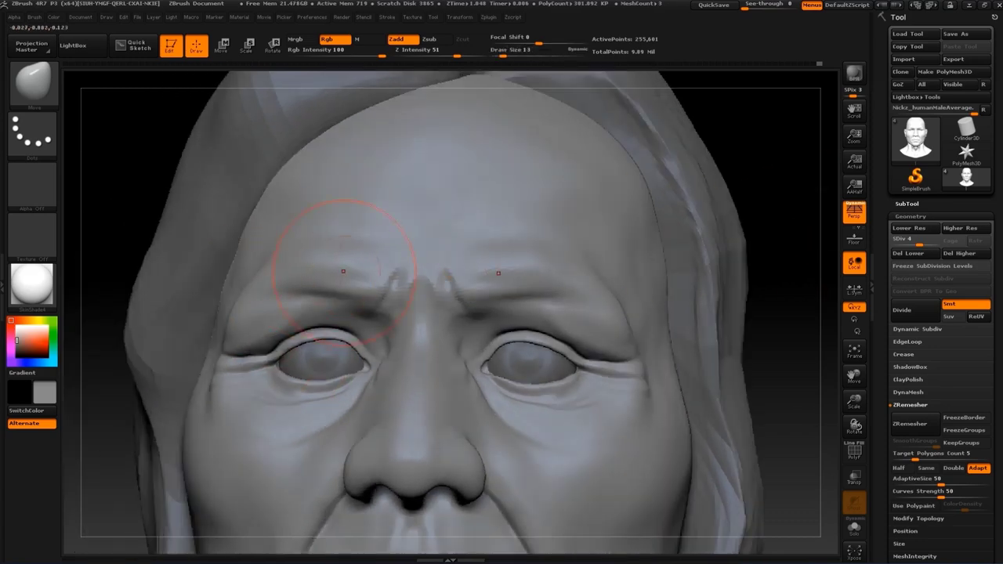
With the Standard brush, deepen the crease above the inner eye corner and the upper eyelid crease
{"action": "key", "text": "b"}
{"action": "key", "text": "s"}
{"action": "key", "text": "t"}
{"action": "mouse_move", "coordinate": [597, 236]}
{"action": "left_mouse_down"}
{"action": "mouse_move", "coordinate": [761, 191]}
{"action": "mouse_move", "coordinate": [334, 344]}
{"action": "left_mouse_up"}
{"action": "key", "text": "s"}
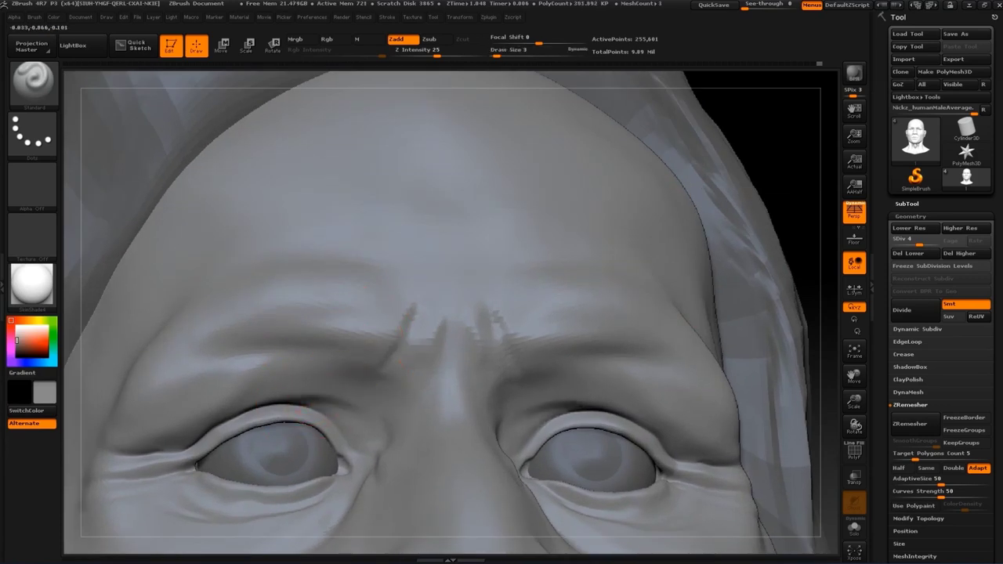
{"action": "left_click_drag", "start_coordinate": [510, 425], "coordinate": [540, 436]}
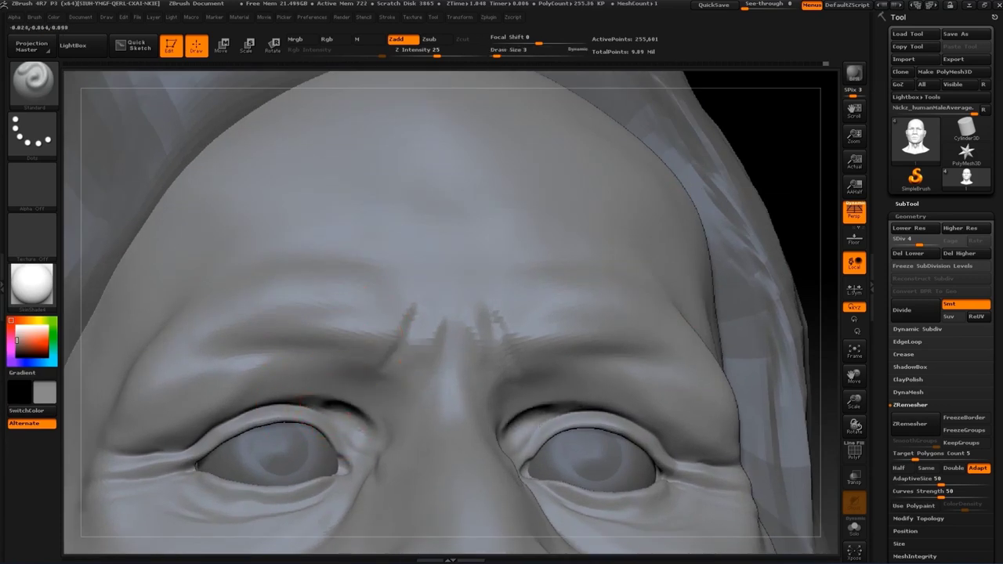
{"action": "left_click_drag", "start_coordinate": [356, 412], "coordinate": [309, 401]}
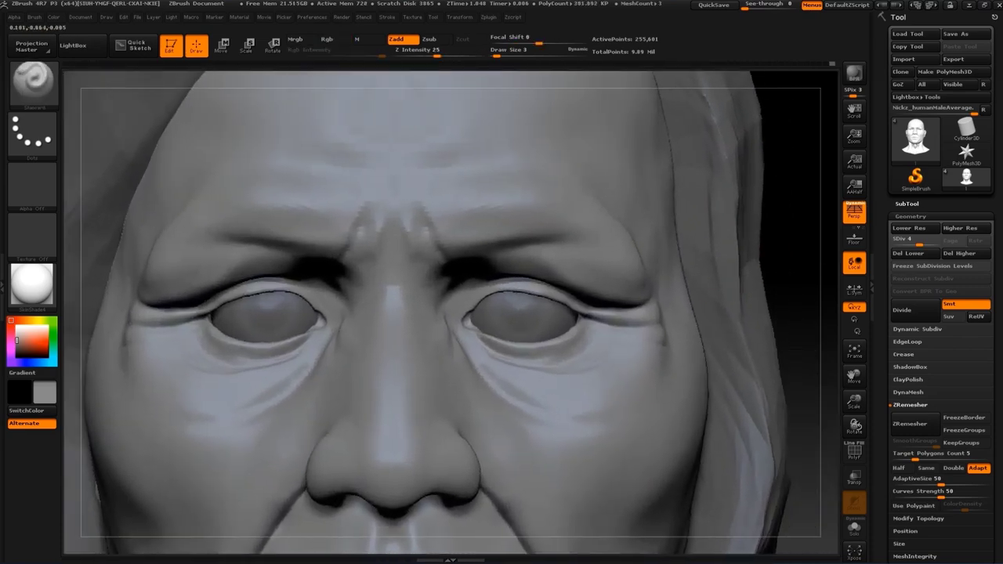
Puff up the upper eyelid fold with Inflat and Standard, then smooth the surrounding skin
{"action": "key", "text": "b"}
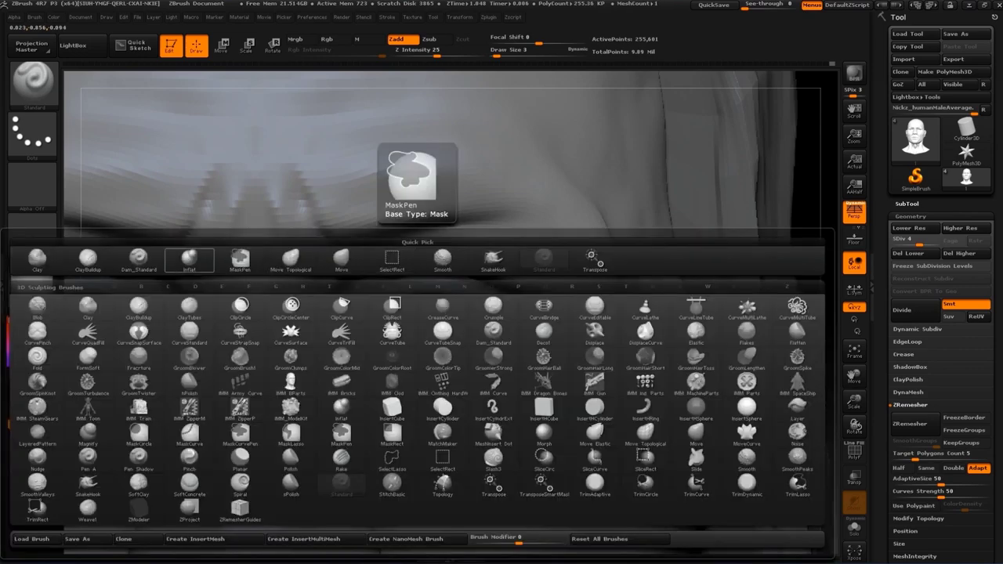
{"action": "key", "text": "i"}
{"action": "key", "text": "n"}
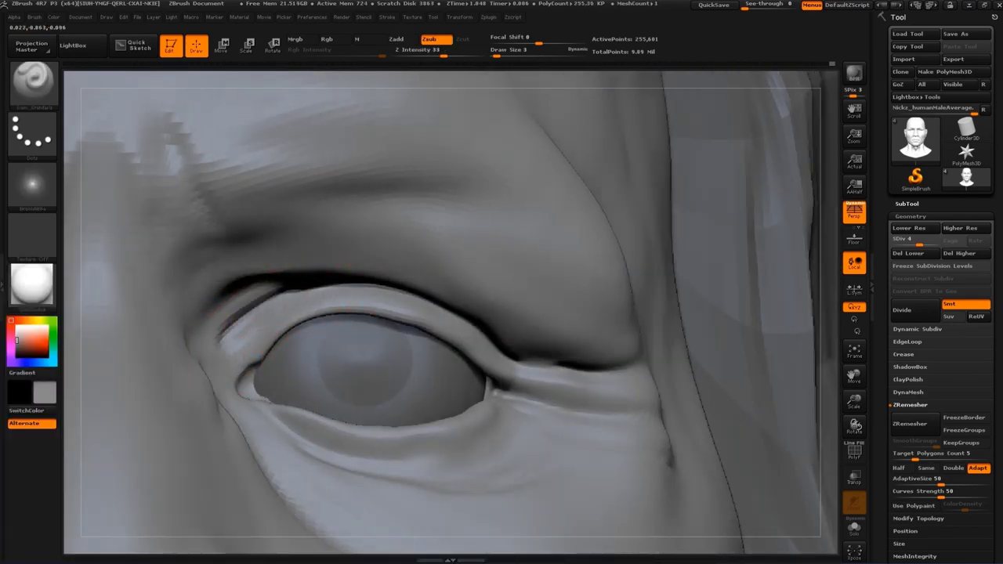
{"action": "key", "text": "b"}
{"action": "key", "text": "s"}
{"action": "key", "text": "t"}
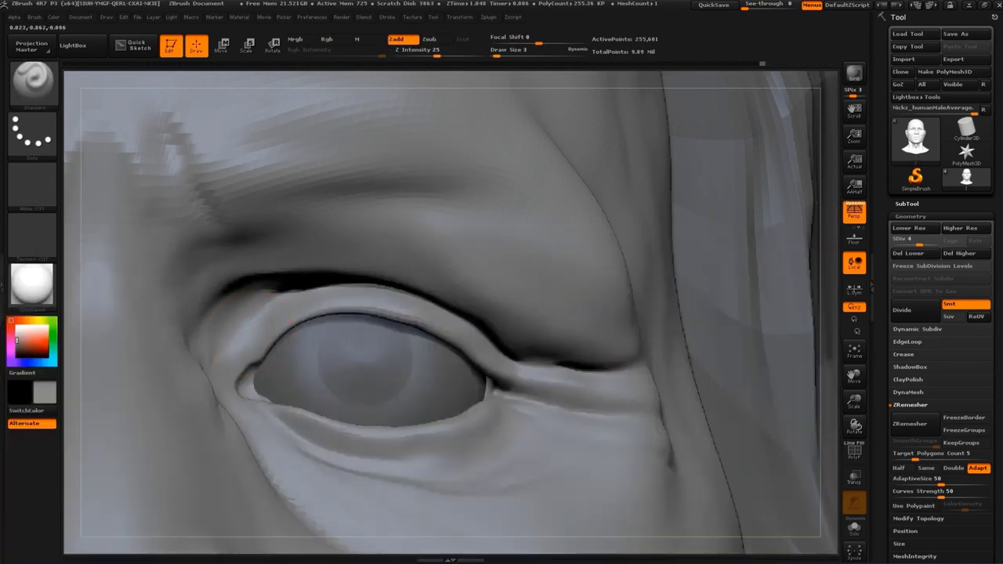
{"action": "key", "text": "b"}
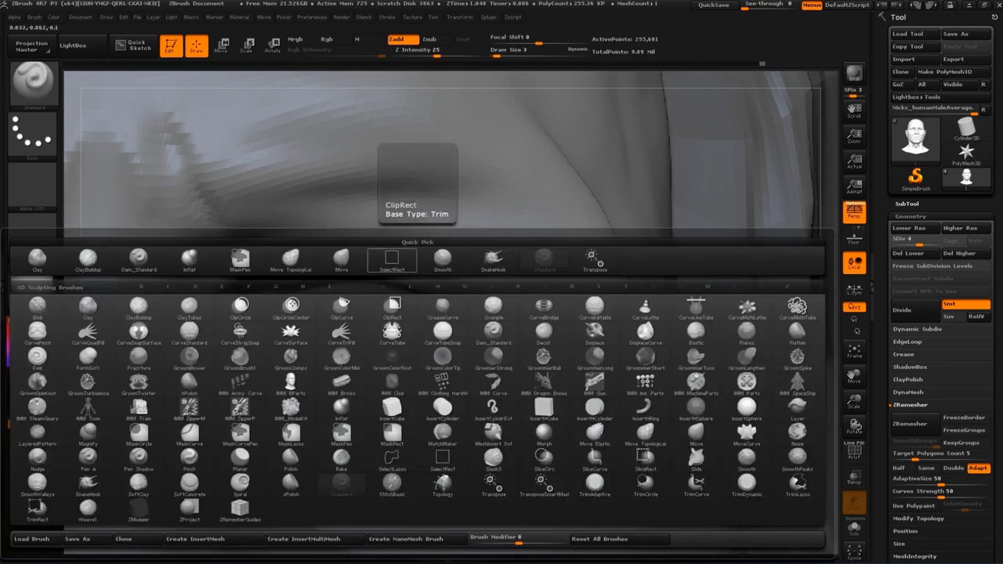
{"action": "key", "text": "i"}
{"action": "key", "text": "n"}
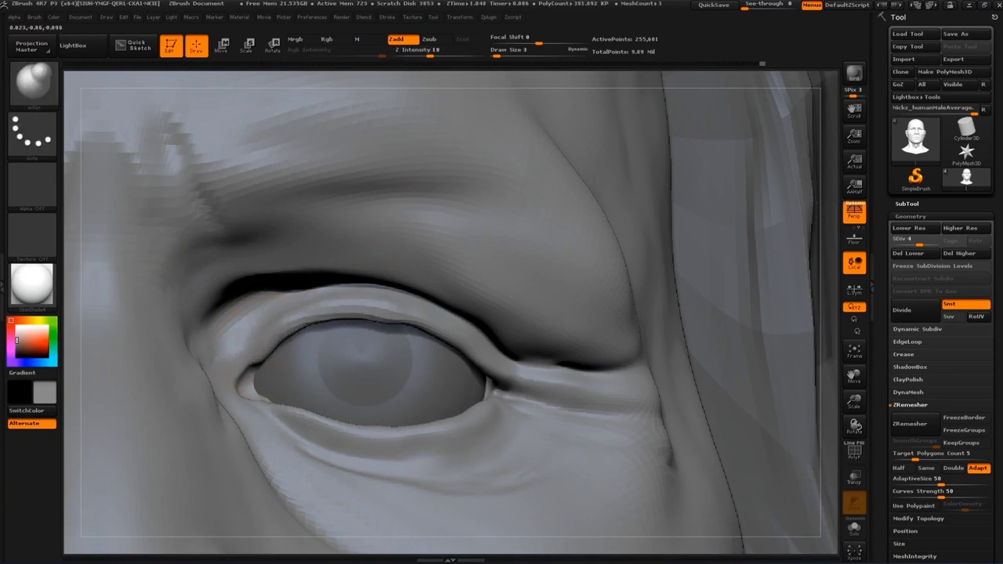
{"action": "key", "text": "shift"}
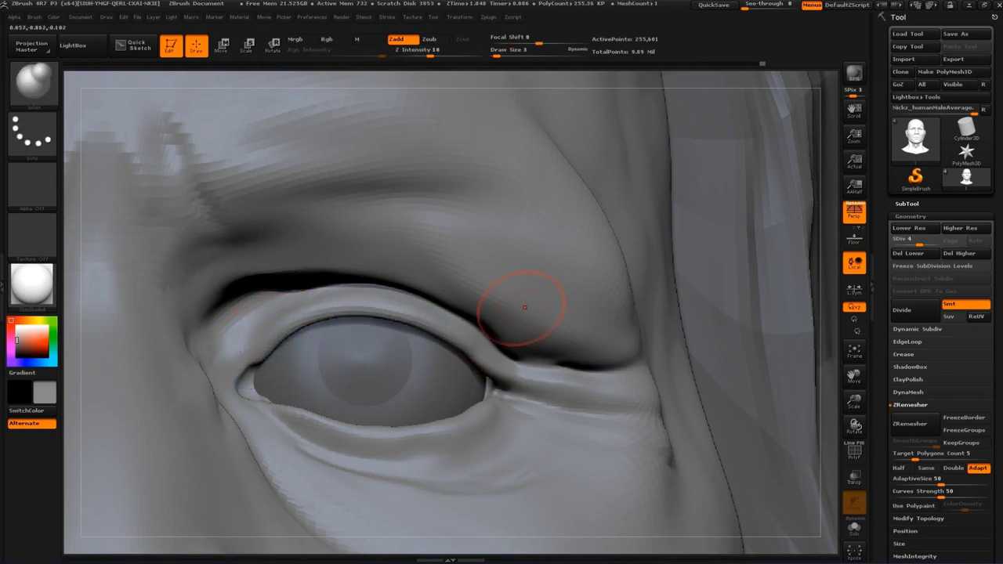
{"action": "key", "text": "f"}
{"action": "mouse_move", "coordinate": [703, 337]}
{"action": "left_mouse_down", "text": "alt"}
{"action": "mouse_move", "coordinate": [702, 287]}
{"action": "mouse_move", "coordinate": [724, 292]}
{"action": "left_mouse_up", "text": "alt"}
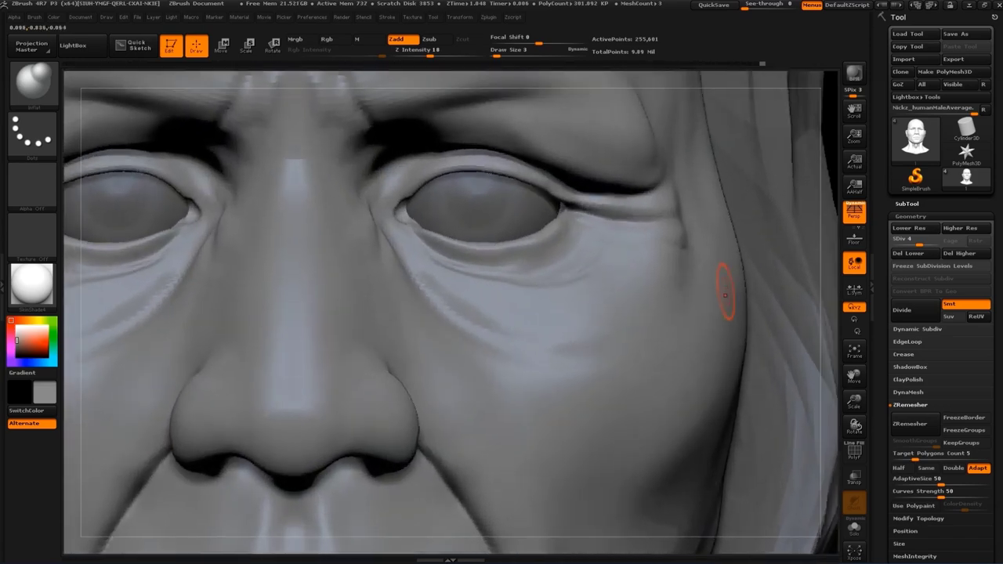
Reshape the outer eye corner with the Move brush at sizes 6 and 13
{"action": "key", "text": "b"}
{"action": "key", "text": "m"}
{"action": "key", "text": "v"}
{"action": "left_click_drag", "start_coordinate": [774, 242], "coordinate": [200, 171], "text": "alt"}
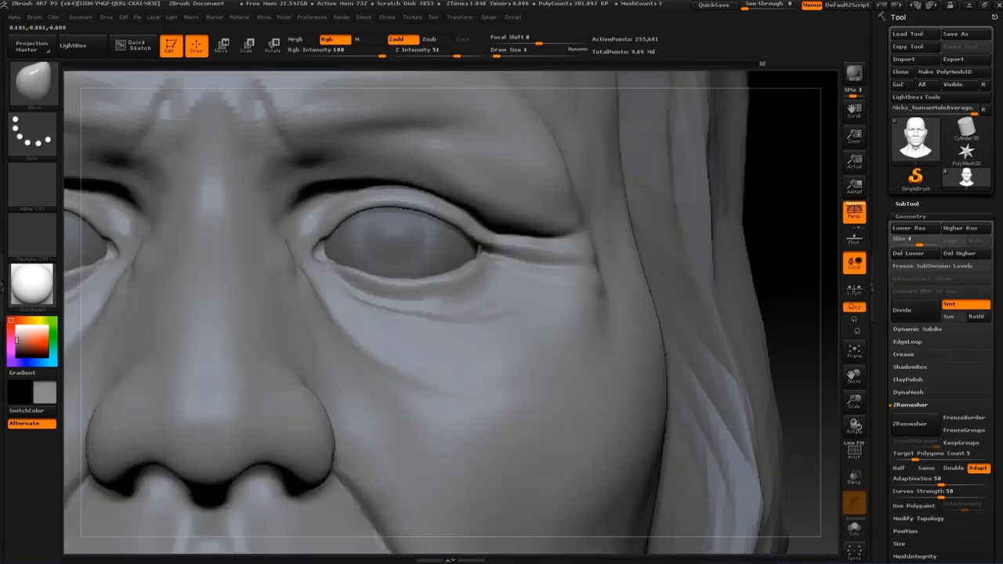
{"action": "key", "text": "bracketright"}
{"action": "key", "text": "bracketright"}
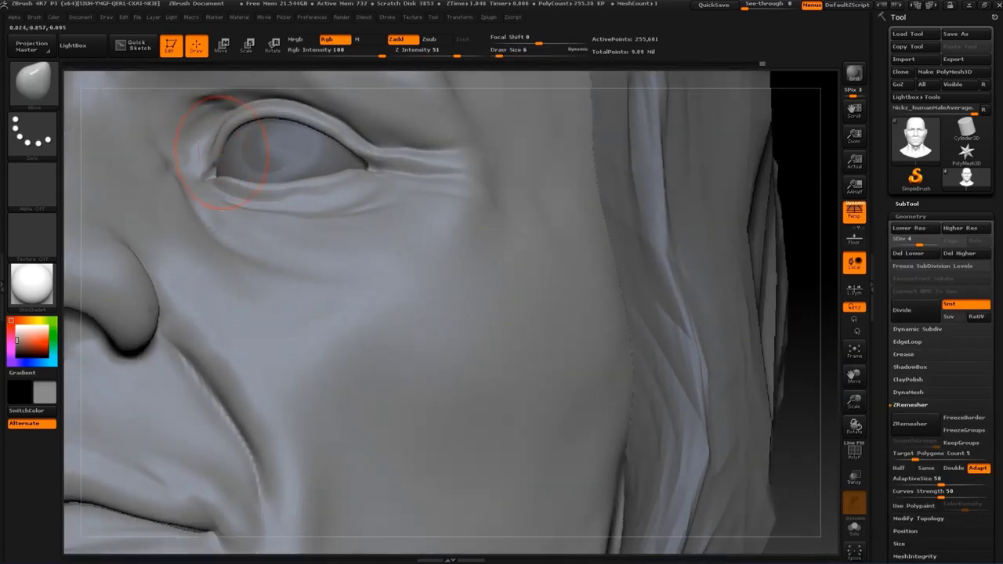
{"action": "key", "text": "f"}
{"action": "mouse_move", "coordinate": [695, 239]}
{"action": "left_mouse_down", "text": "shift"}
{"action": "mouse_move", "coordinate": [732, 246]}
{"action": "mouse_move", "coordinate": [777, 232]}
{"action": "mouse_move", "coordinate": [736, 195]}
{"action": "left_mouse_up", "text": "shift"}
{"action": "key", "text": "bracketright"}
{"action": "key", "text": "bracketright"}
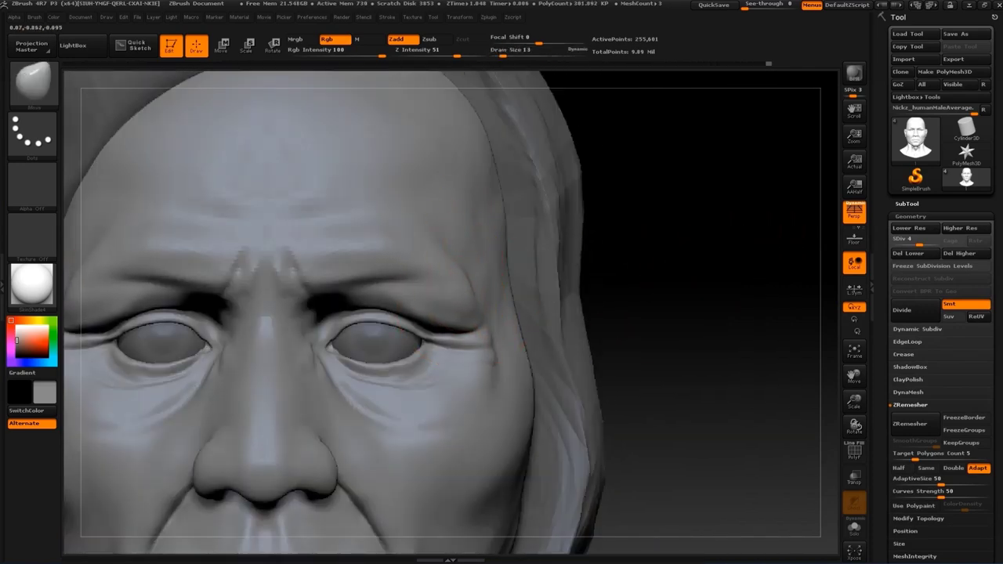
Add fine cheek and nasolabial wrinkles with the Standard brush at size 13
{"action": "key", "text": "bracketleft"}
{"action": "key", "text": "bracketleft"}
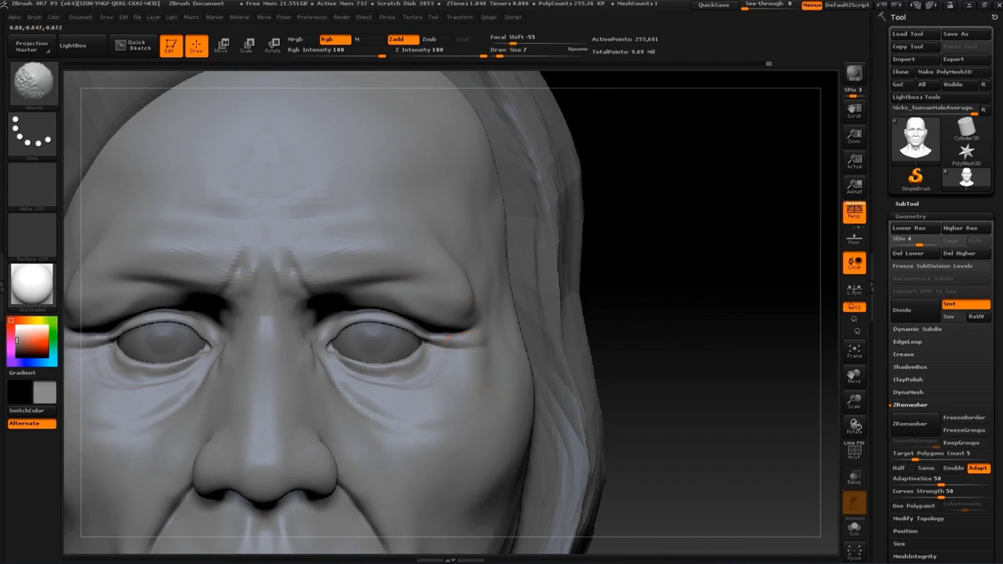
{"action": "key", "text": "f"}
{"action": "mouse_move", "coordinate": [549, 344]}
{"action": "left_mouse_down"}
{"action": "mouse_move", "coordinate": [596, 352]}
{"action": "mouse_move", "coordinate": [642, 329]}
{"action": "left_mouse_up"}
{"action": "left_click_drag", "start_coordinate": [643, 329], "coordinate": [671, 308], "text": "alt"}
{"action": "key", "text": "bracketright"}
{"action": "key", "text": "bracketright"}
{"action": "key", "text": "bracketright"}
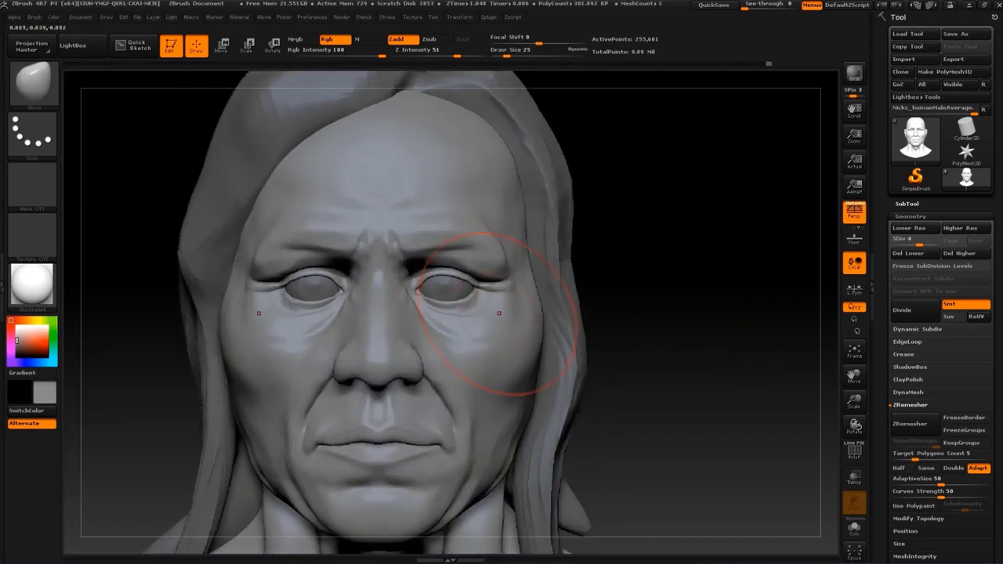
{"action": "key", "text": "b"}
{"action": "key", "text": "s"}
{"action": "key", "text": "t"}
{"action": "mouse_move", "coordinate": [638, 365]}
{"action": "left_mouse_down", "text": "alt"}
{"action": "mouse_move", "coordinate": [666, 306]}
{"action": "mouse_move", "coordinate": [447, 235]}
{"action": "left_mouse_up", "text": "alt"}
{"action": "key", "text": "s"}
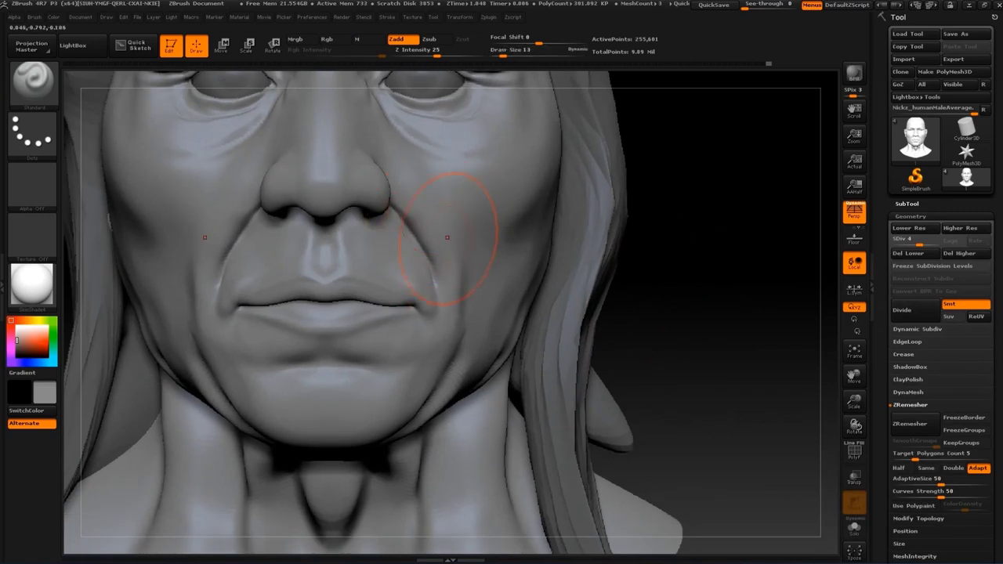
{"action": "key", "text": "s"}
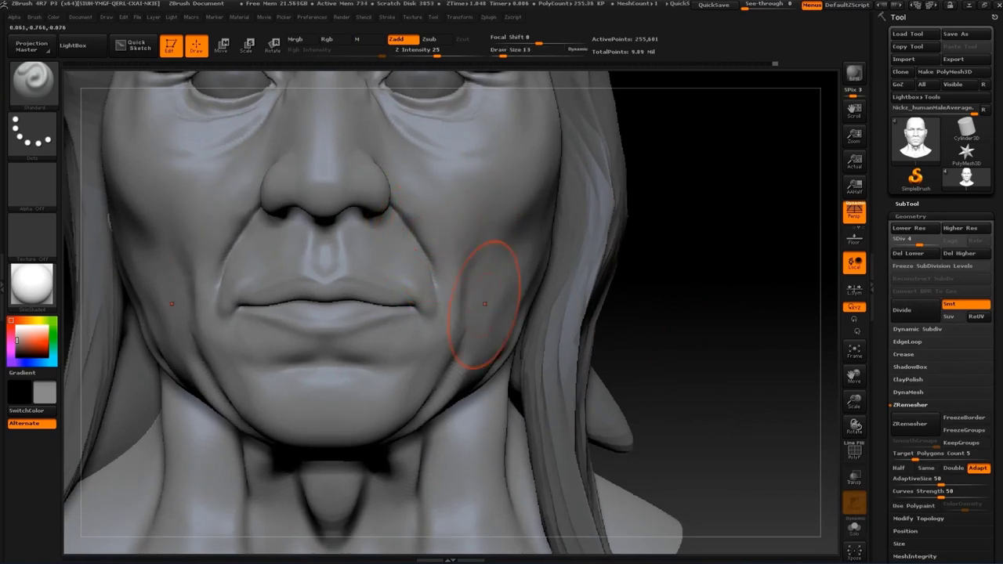
Detail the under-eye bags with the Standard brush at sizes 4 and 7
{"action": "mouse_move", "coordinate": [471, 292]}
{"action": "left_mouse_down", "text": "alt"}
{"action": "mouse_move", "coordinate": [463, 313]}
{"action": "mouse_move", "coordinate": [173, 352]}
{"action": "left_mouse_up", "text": "alt"}
{"action": "left_click_drag", "start_coordinate": [425, 308], "coordinate": [426, 369], "text": "alt"}
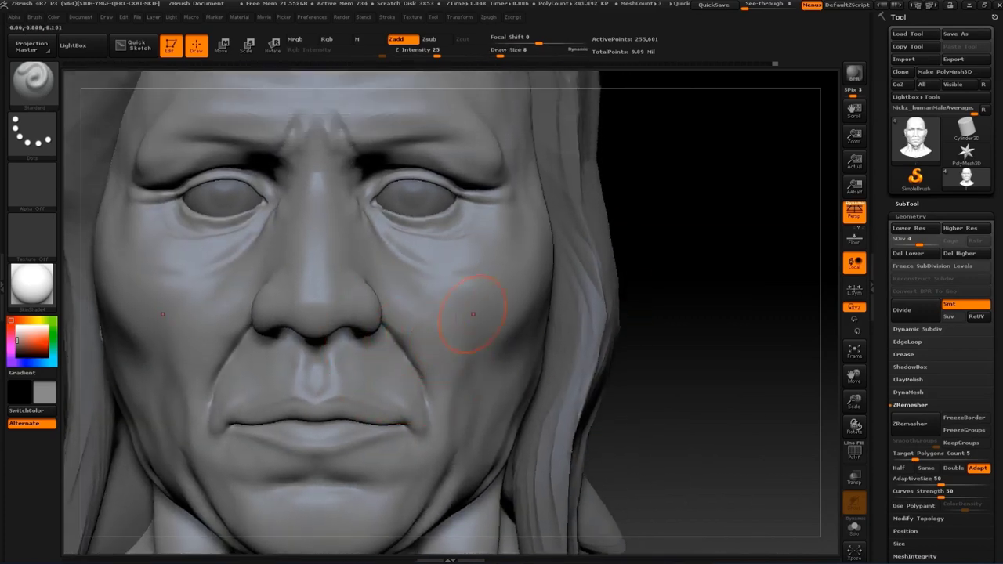
{"action": "left_click_drag", "start_coordinate": [470, 313], "coordinate": [524, 286]}
{"action": "key", "text": "s"}
{"action": "mouse_move", "coordinate": [474, 327]}
{"action": "left_mouse_down"}
{"action": "mouse_move", "coordinate": [454, 327]}
{"action": "mouse_move", "coordinate": [668, 272]}
{"action": "left_mouse_up"}
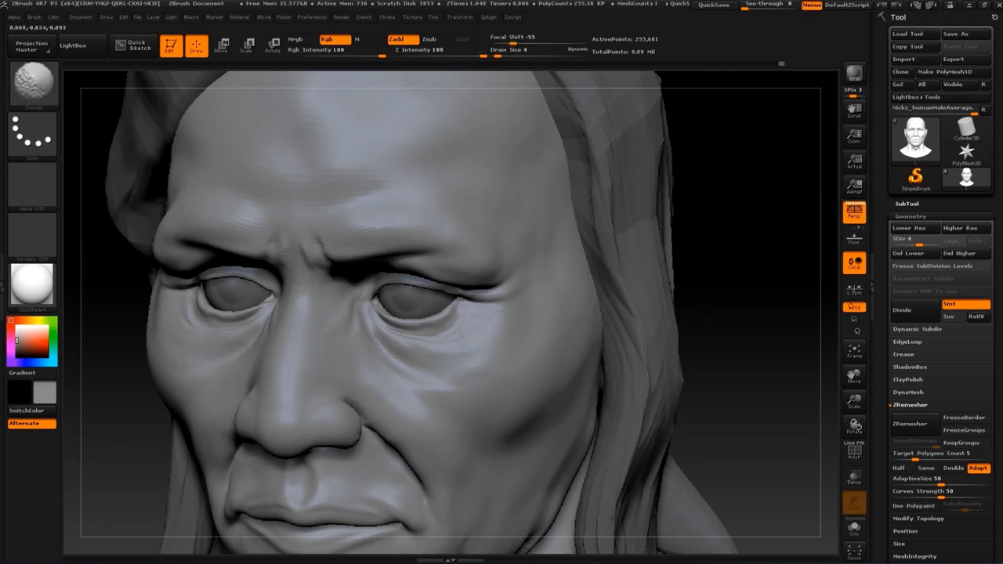
{"action": "key", "text": "s"}
{"action": "left_click_drag", "start_coordinate": [396, 380], "coordinate": [376, 365]}
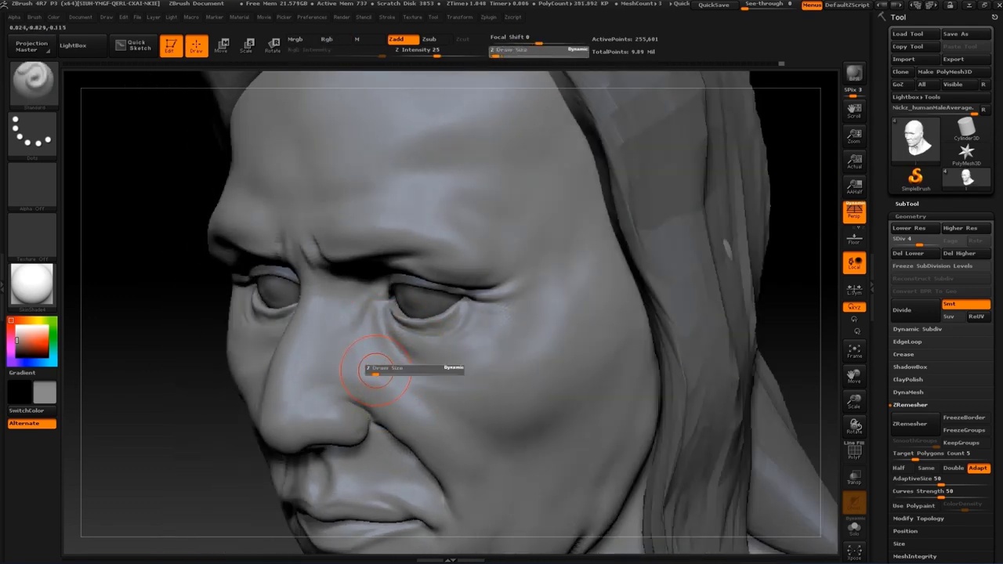
{"action": "mouse_move", "coordinate": [403, 403]}
{"action": "left_mouse_down"}
{"action": "mouse_move", "coordinate": [439, 368]}
{"action": "mouse_move", "coordinate": [428, 287]}
{"action": "mouse_move", "coordinate": [336, 358]}
{"action": "left_mouse_up"}
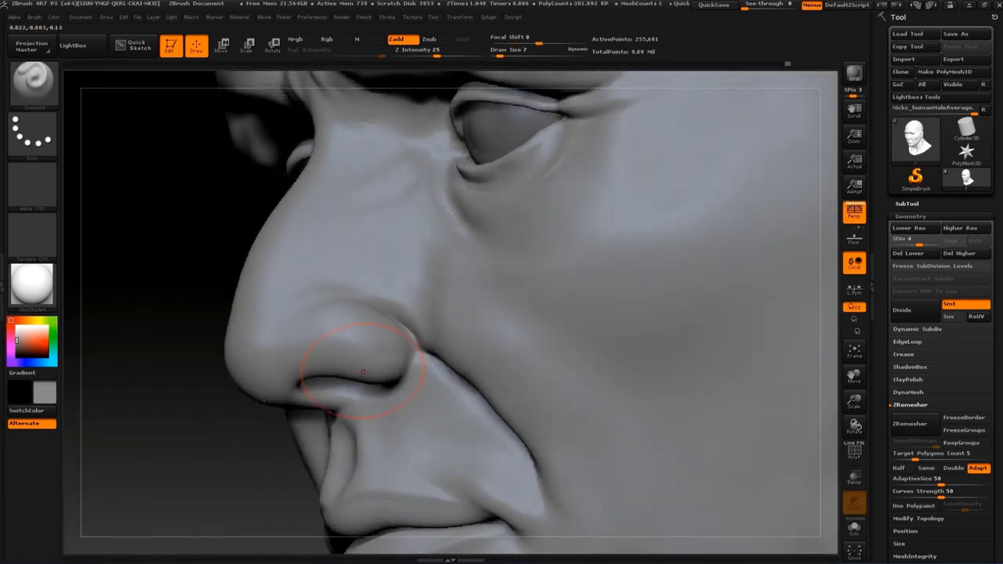
Carve sharp crevices with Dam_Standard and frame the head to check the sculpt
{"action": "key", "text": "b"}
{"action": "key", "text": "s"}
{"action": "key", "text": "t"}
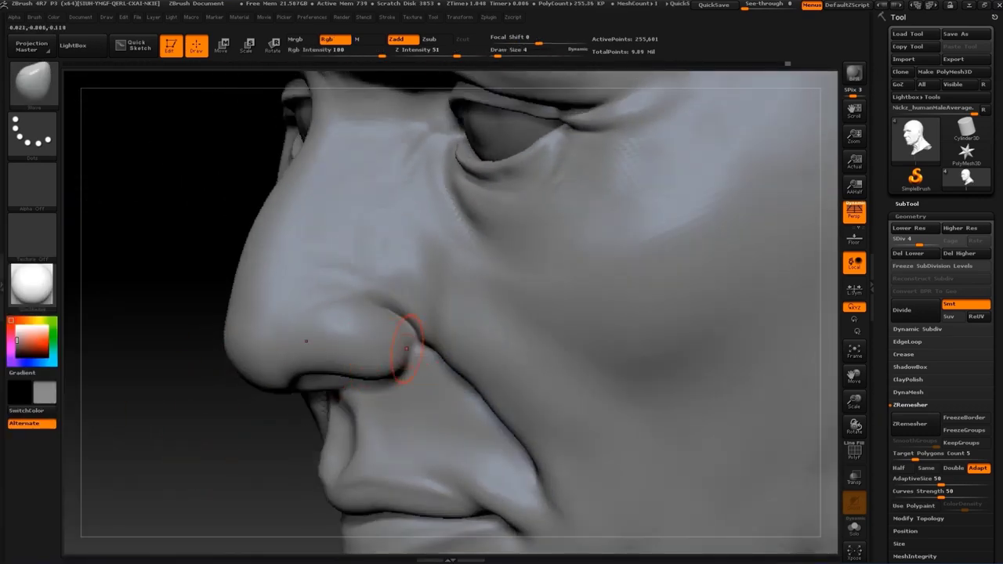
{"action": "key", "text": "b"}
{"action": "key", "text": "d"}
{"action": "key", "text": "s"}
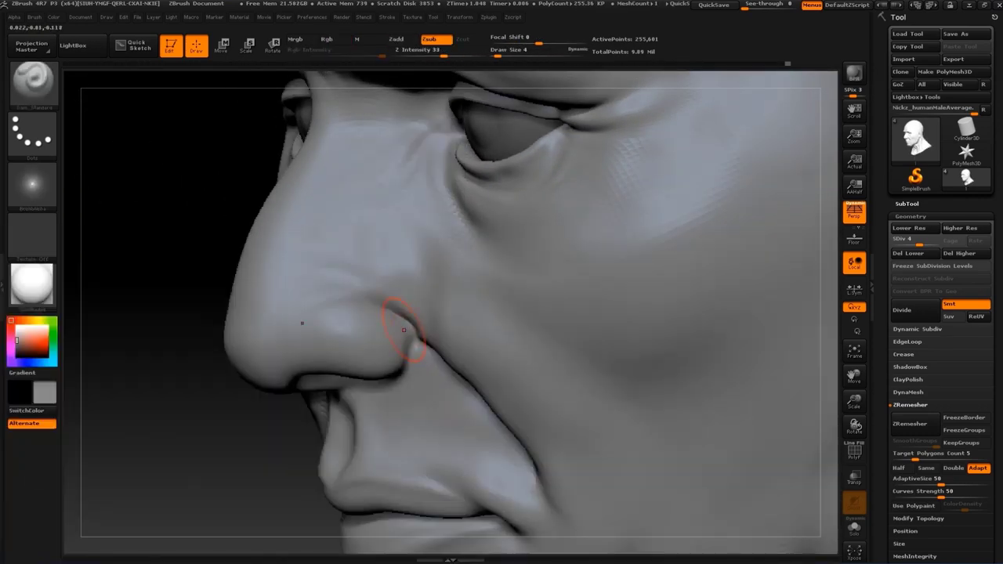
{"action": "key", "text": "f"}
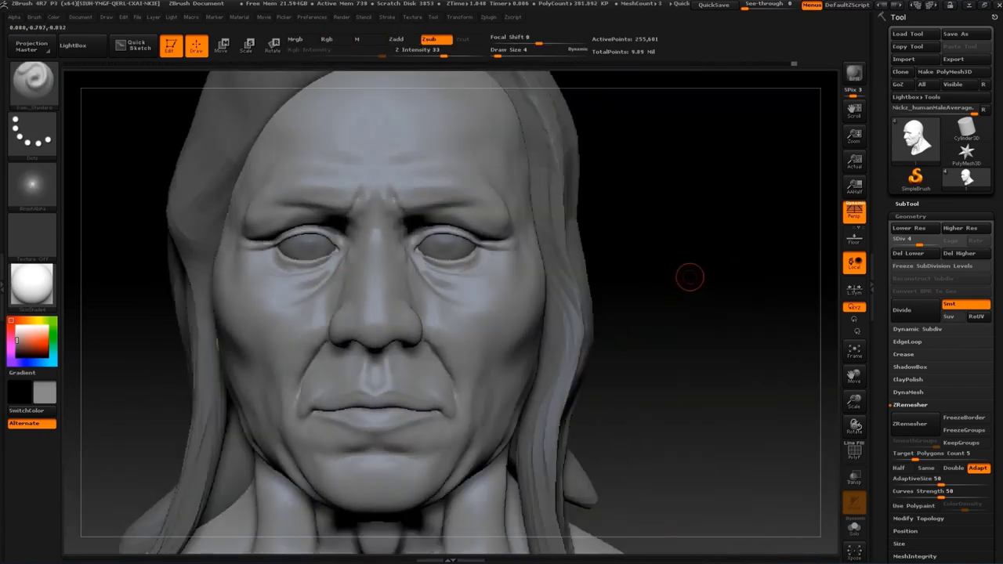
{"action": "left_click_drag", "start_coordinate": [689, 277], "coordinate": [561, 260]}
{"action": "key", "text": "b"}
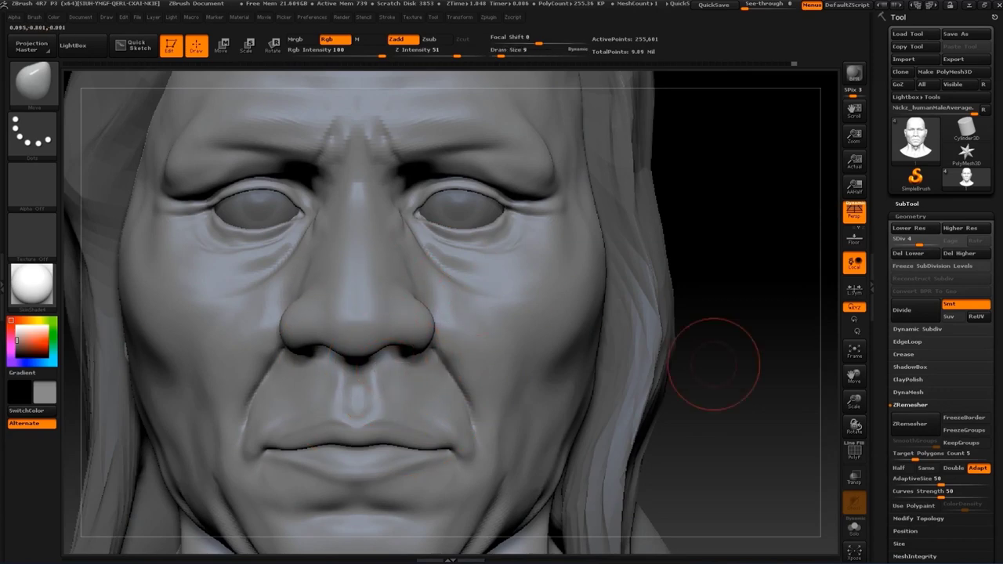
{"action": "key", "text": "f"}
Build up creases on the jaw and chin with the Standard brush
{"action": "left_click_drag", "start_coordinate": [665, 271], "coordinate": [752, 274]}
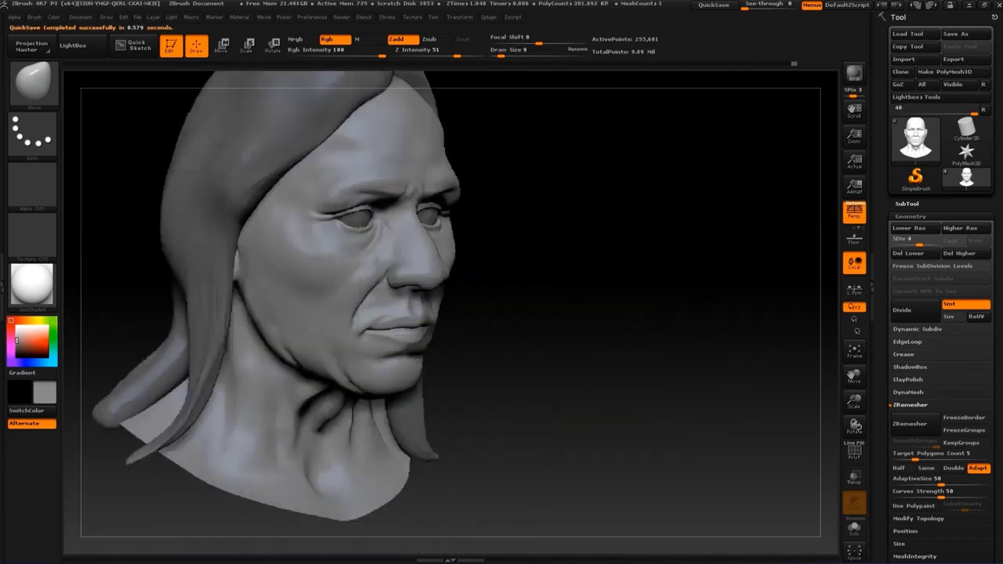
{"action": "mouse_move", "coordinate": [724, 451]}
{"action": "left_mouse_down"}
{"action": "mouse_move", "coordinate": [689, 464]}
{"action": "mouse_move", "coordinate": [705, 463]}
{"action": "mouse_move", "coordinate": [427, 411]}
{"action": "left_mouse_up"}
{"action": "mouse_move", "coordinate": [340, 434]}
{"action": "left_mouse_down", "text": "alt"}
{"action": "mouse_move", "coordinate": [305, 399]}
{"action": "mouse_move", "coordinate": [604, 287]}
{"action": "mouse_move", "coordinate": [604, 235]}
{"action": "left_mouse_up", "text": "alt"}
{"action": "key", "text": "b"}
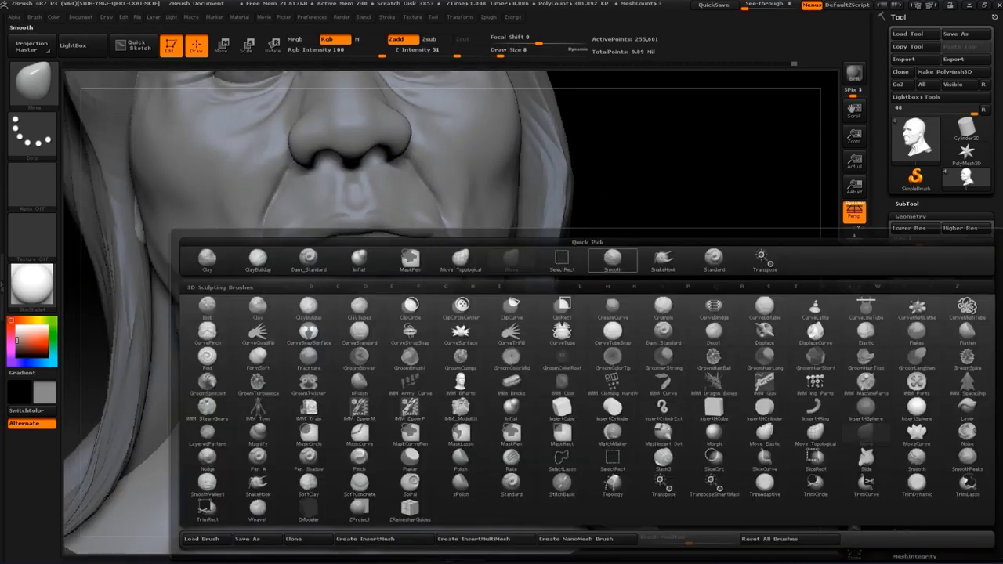
{"action": "key", "text": "s"}
{"action": "key", "text": "t"}
{"action": "left_click_drag", "start_coordinate": [438, 408], "coordinate": [391, 356]}
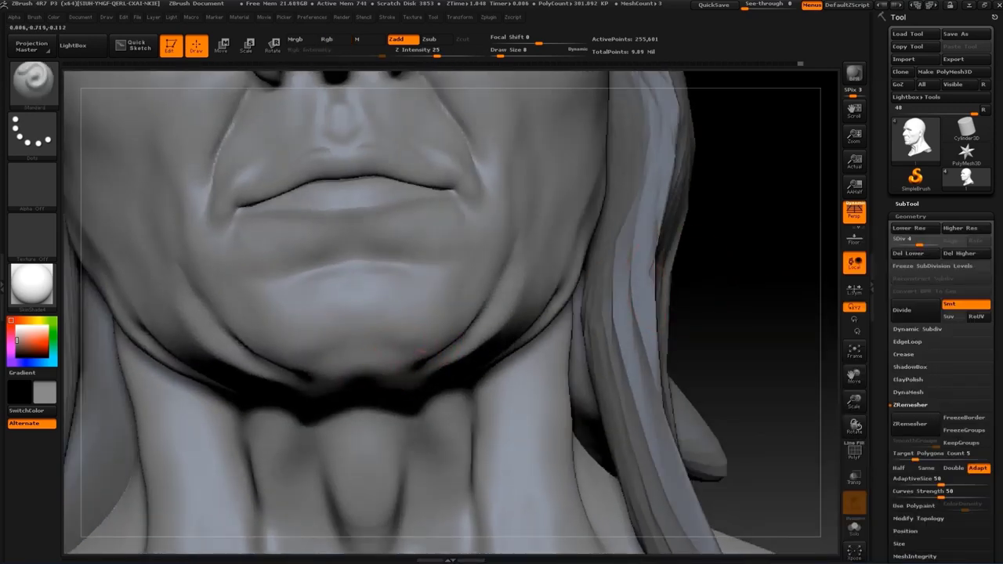
{"action": "mouse_move", "coordinate": [452, 345]}
{"action": "left_mouse_down"}
{"action": "mouse_move", "coordinate": [667, 308]}
{"action": "mouse_move", "coordinate": [371, 374]}
{"action": "mouse_move", "coordinate": [358, 354]}
{"action": "mouse_move", "coordinate": [404, 354]}
{"action": "left_mouse_up"}
Push and pull the chin shape with the Move brush at size 7
{"action": "key", "text": "b"}
{"action": "key", "text": "m"}
{"action": "key", "text": "v"}
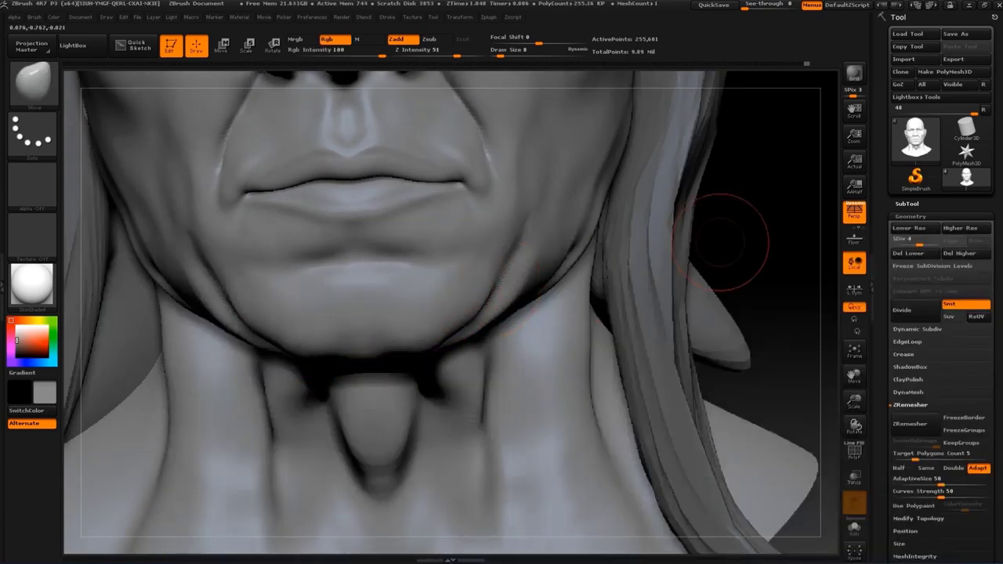
{"action": "left_click_drag", "start_coordinate": [739, 224], "coordinate": [705, 251]}
{"action": "key", "text": "s"}
{"action": "left_click_drag", "start_coordinate": [447, 313], "coordinate": [443, 313]}
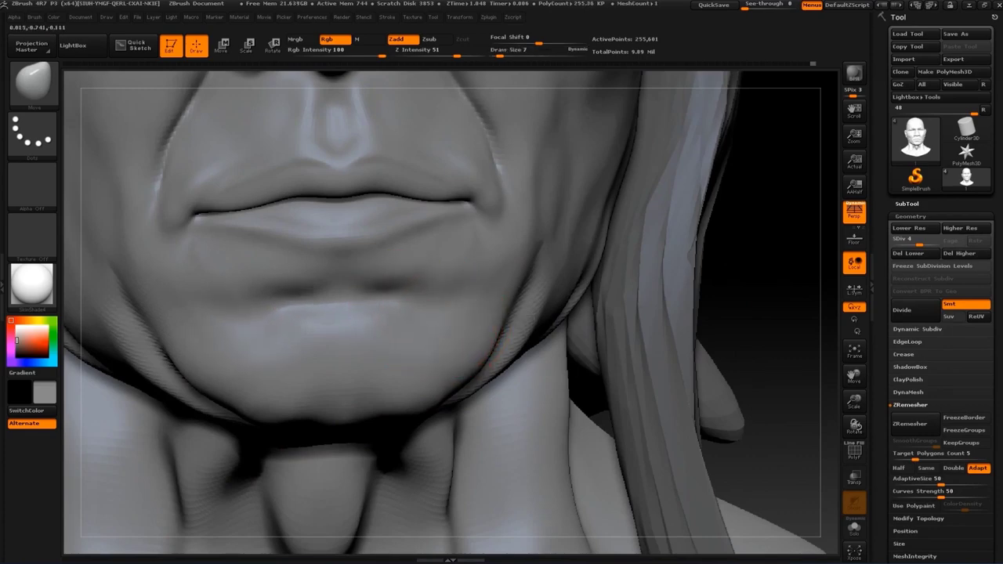
Sculpt fine mouth-corner and lower-lip wrinkles with the Standard brush at sizes 4 and 2
{"action": "key", "text": "b"}
{"action": "key", "text": "s"}
{"action": "key", "text": "t"}
{"action": "left_click_drag", "start_coordinate": [788, 252], "coordinate": [497, 259]}
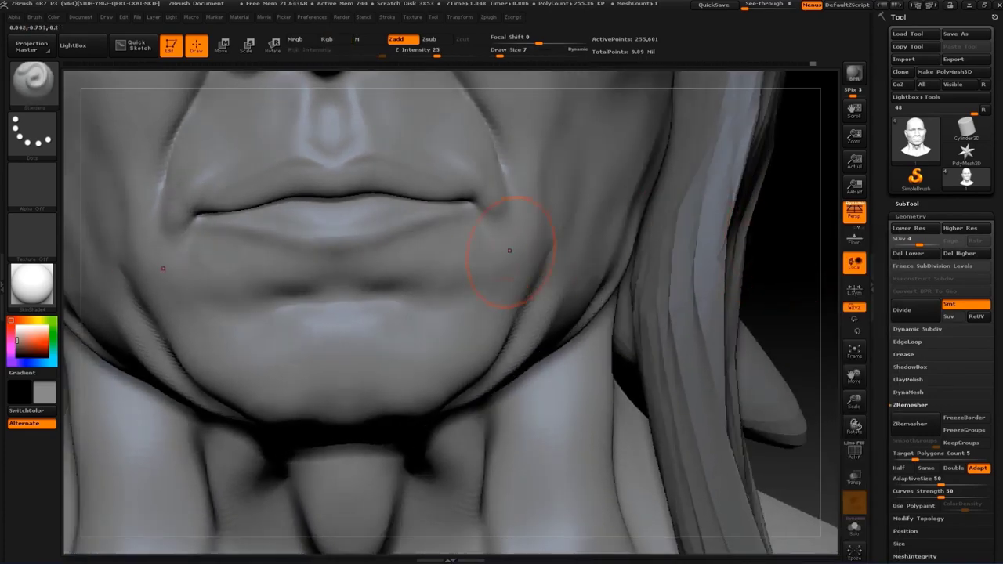
{"action": "key", "text": "bracketleft"}
{"action": "key", "text": "bracketleft"}
{"action": "key", "text": "bracketleft"}
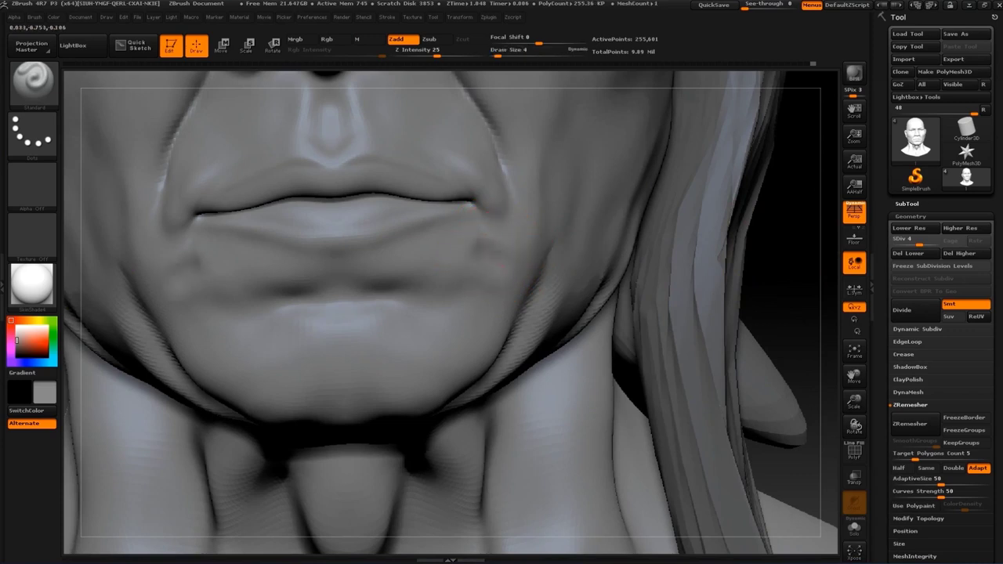
{"action": "left_click_drag", "start_coordinate": [775, 271], "coordinate": [658, 293]}
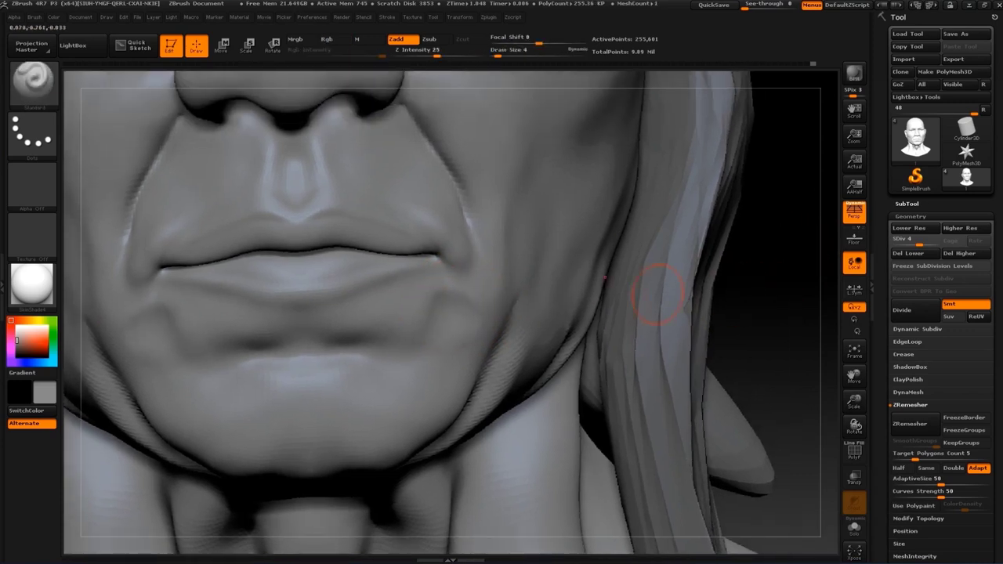
{"action": "key", "text": "bracketleft"}
{"action": "key", "text": "bracketleft"}
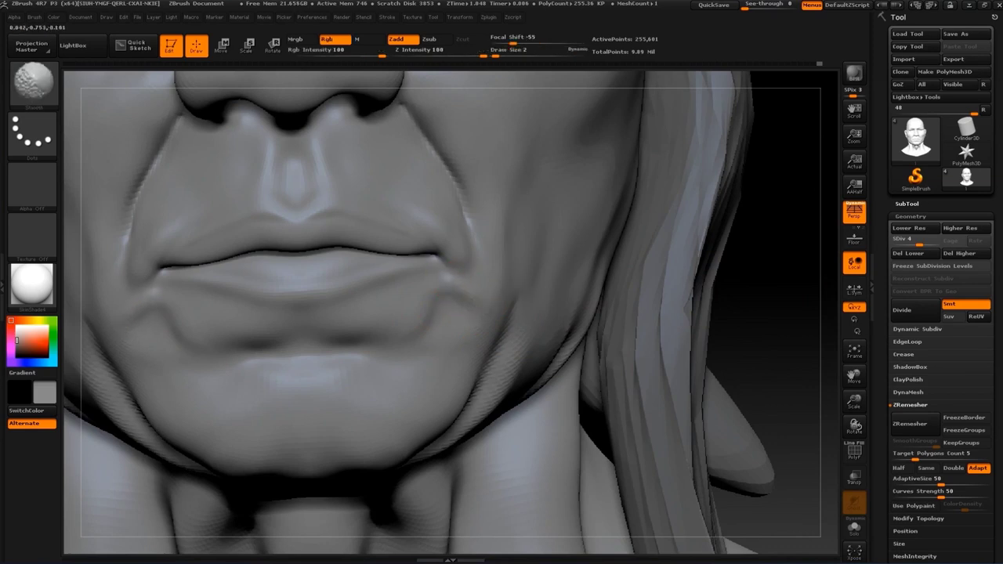
{"action": "key", "text": "bracketright"}
{"action": "key", "text": "bracketright"}
{"action": "key", "text": "bracketright"}
{"action": "key", "text": "bracketright"}
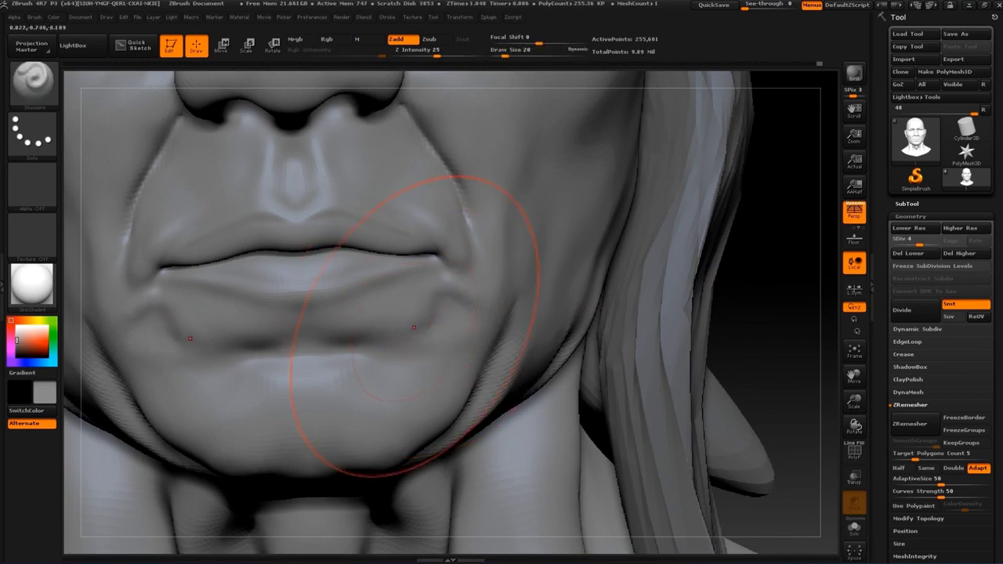
Lift the mouth corners and lower lip with the Move brush, then set size 6
{"action": "key", "text": "f"}
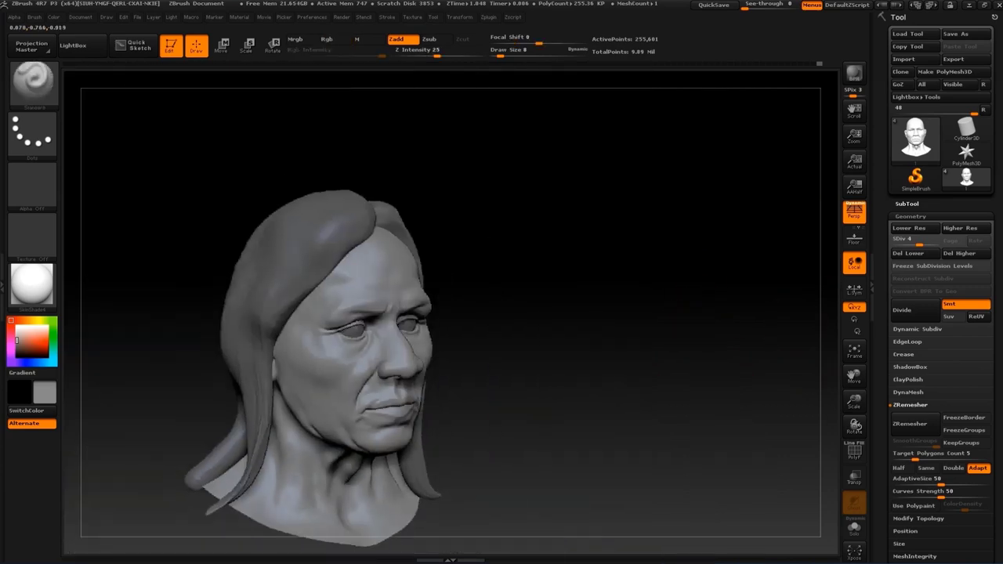
{"action": "left_click_drag", "start_coordinate": [642, 297], "coordinate": [684, 292]}
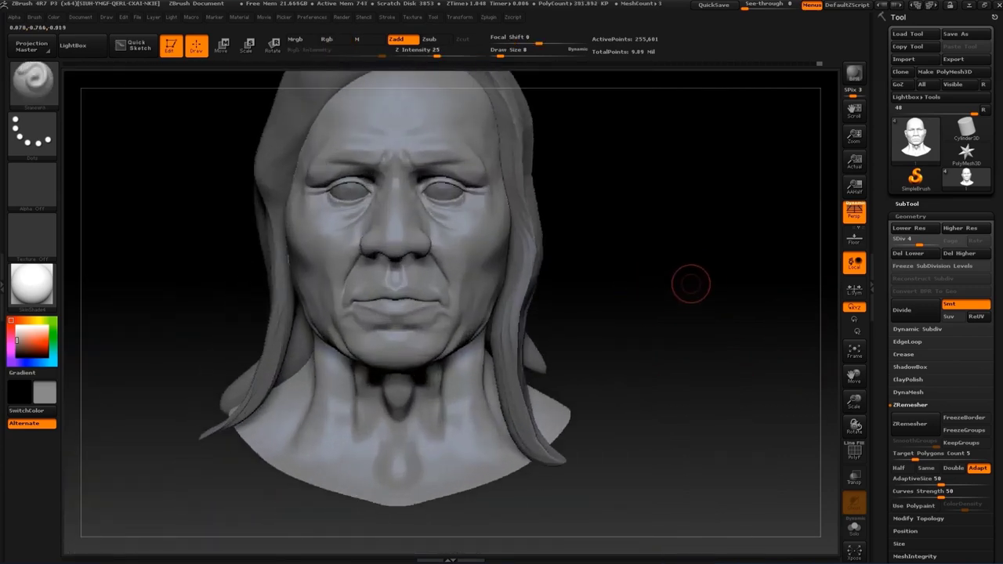
{"action": "left_click_drag", "start_coordinate": [697, 203], "coordinate": [760, 228], "text": "alt"}
{"action": "key", "text": "b"}
{"action": "key", "text": "m"}
{"action": "key", "text": "v"}
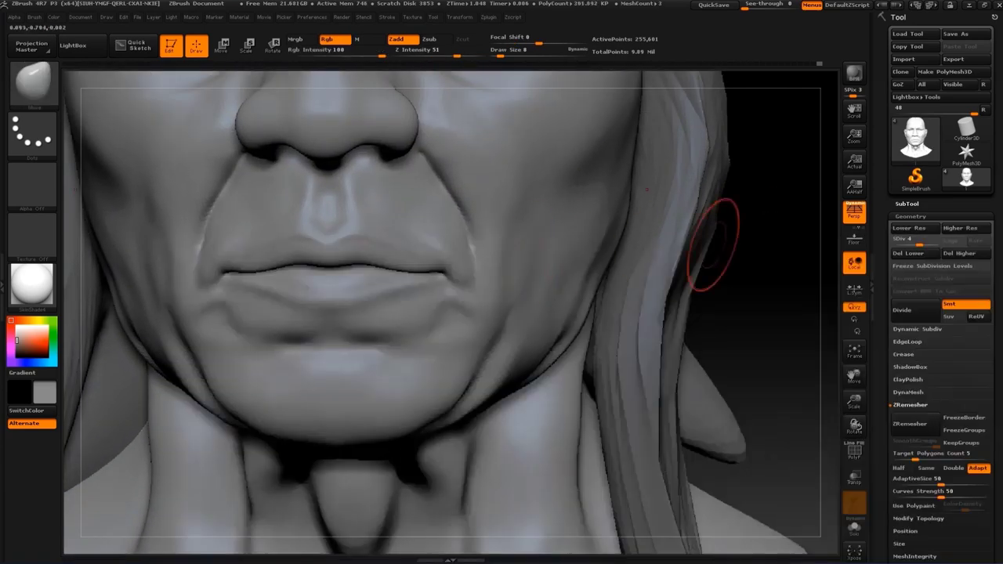
{"action": "left_click_drag", "start_coordinate": [713, 448], "coordinate": [382, 261], "text": "alt"}
{"action": "left_click_drag", "start_coordinate": [298, 292], "coordinate": [298, 285]}
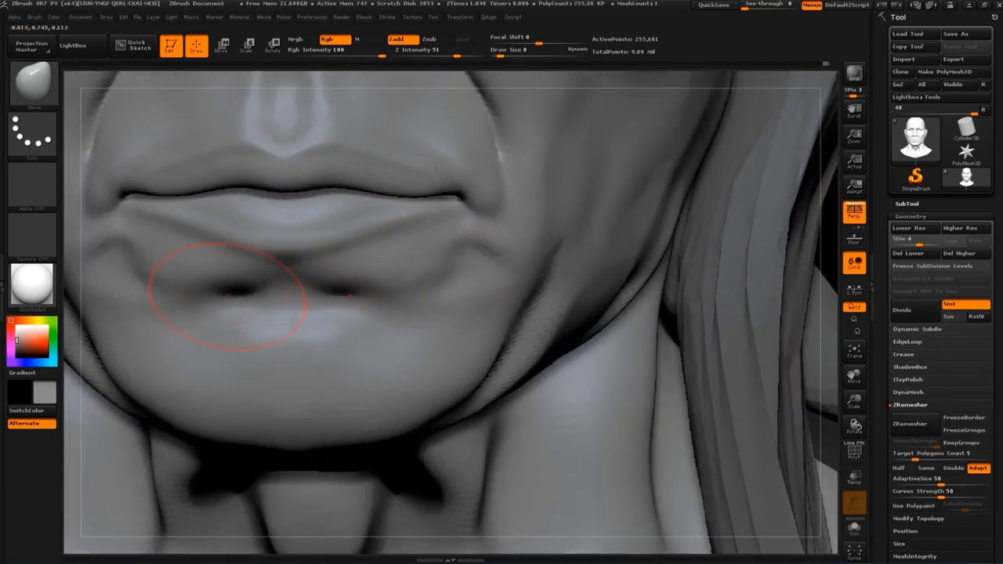
{"action": "key", "text": "s"}
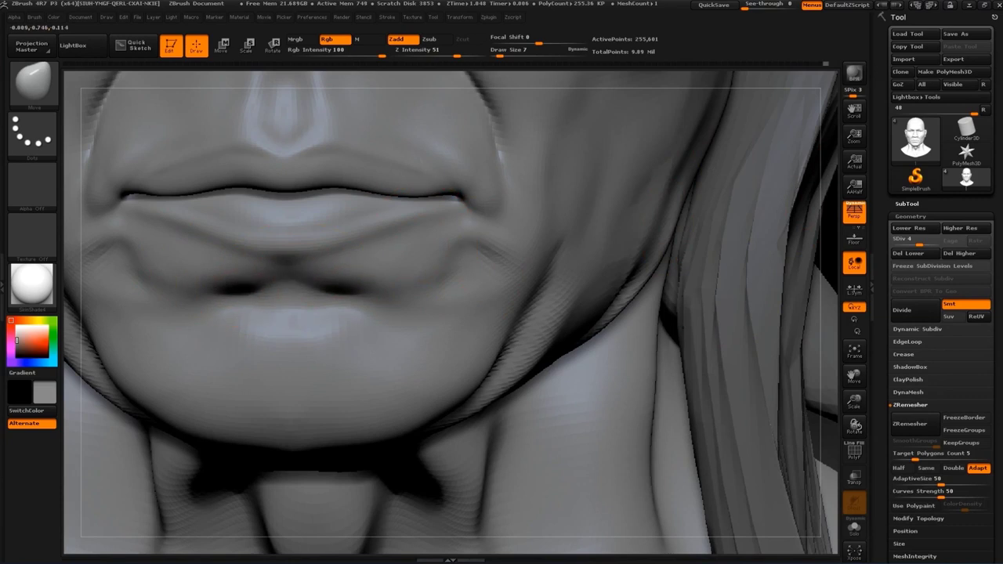
{"action": "key", "text": "s"}
{"action": "left_click", "coordinate": [258, 288]}
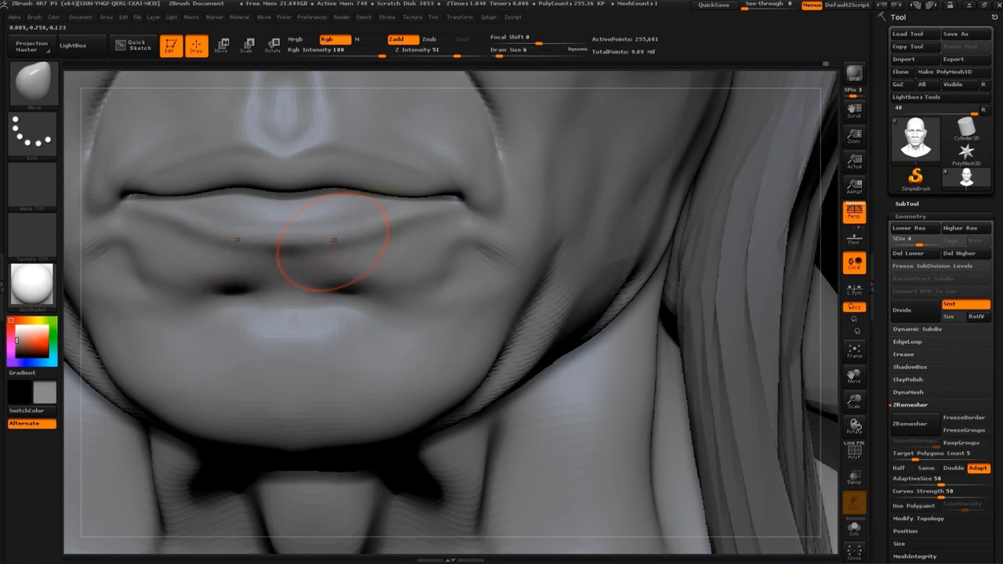
Smooth away the wavy crease under the lower lip line
{"action": "key", "text": "b"}
{"action": "key", "text": "d"}
{"action": "key", "text": "s"}
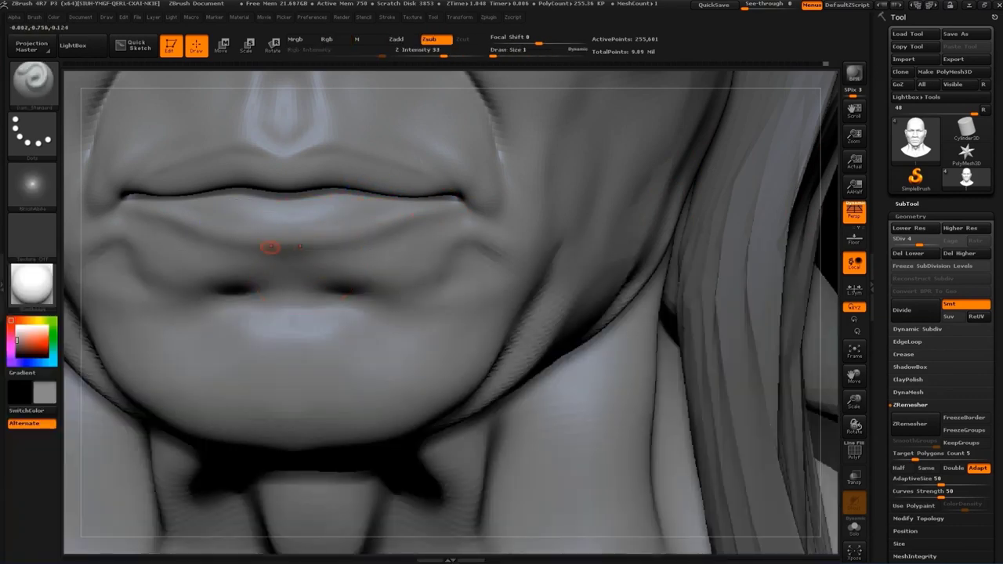
{"action": "mouse_move", "coordinate": [285, 238]}
{"action": "left_mouse_down", "text": "shift"}
{"action": "mouse_move", "coordinate": [402, 213]}
{"action": "mouse_move", "coordinate": [356, 314]}
{"action": "left_mouse_up", "text": "shift"}
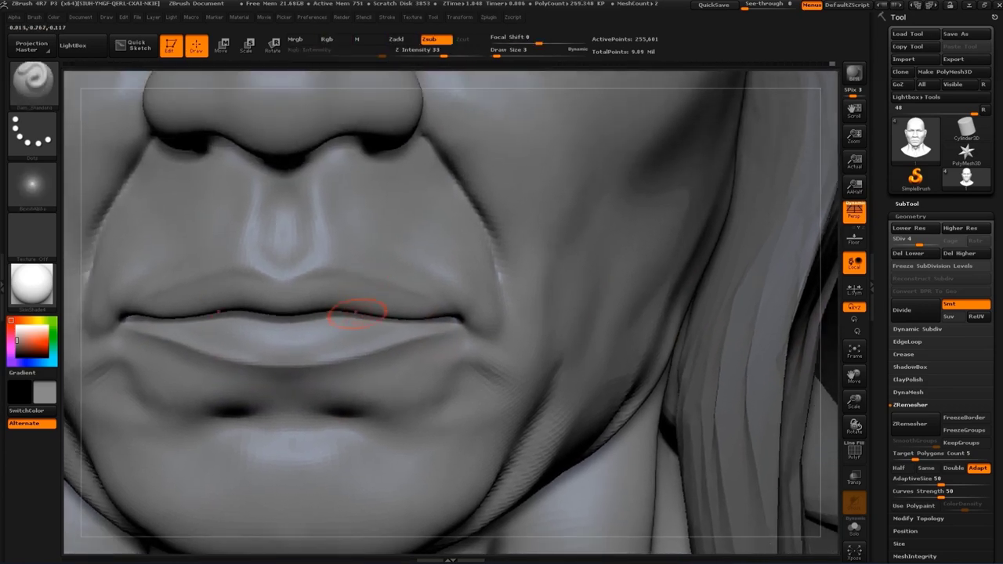
Nudge the upper lip line with the Move Topological brush
{"action": "key", "text": "b"}
{"action": "key", "text": "m"}
{"action": "key", "text": "v"}
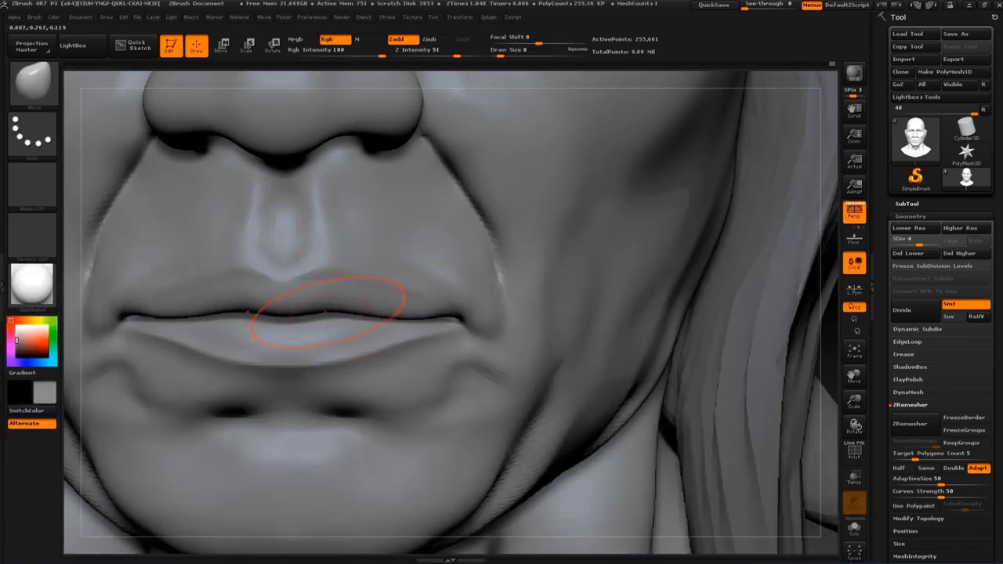
{"action": "key", "text": "b"}
{"action": "key", "text": "m"}
{"action": "key", "text": "t"}
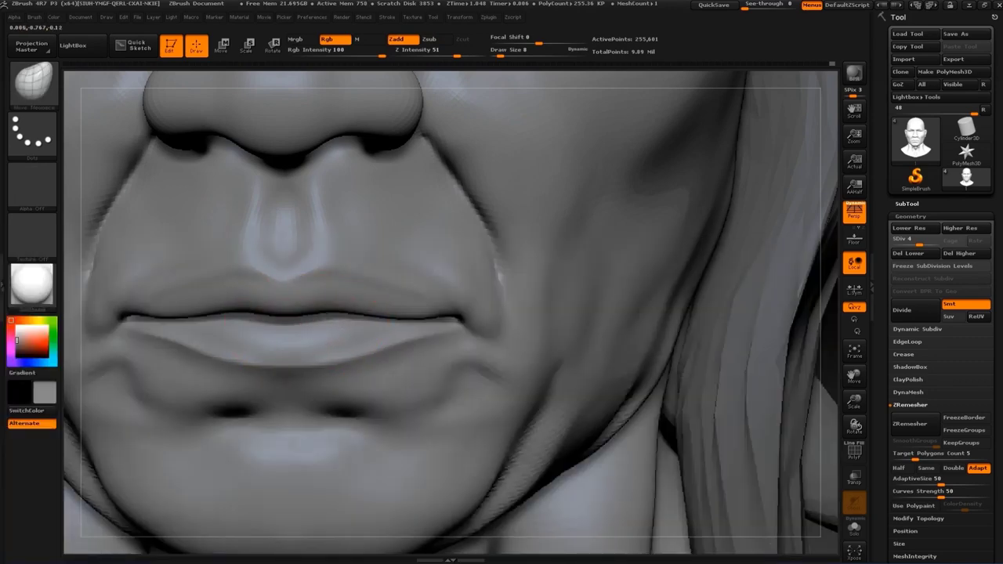
{"action": "left_click_drag", "start_coordinate": [259, 315], "coordinate": [263, 316]}
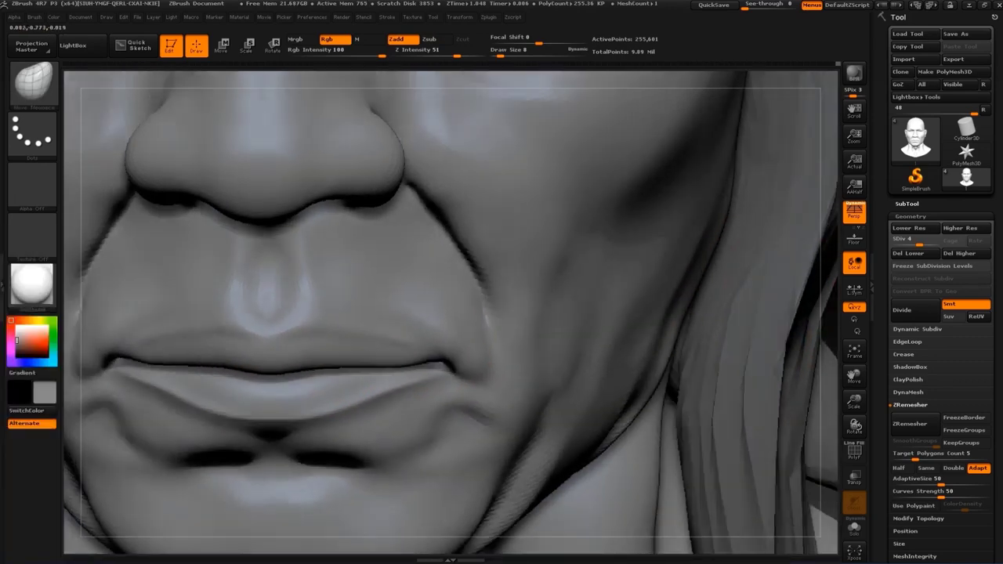
Carve a vertical crease down from the mouth corner with Dam_Standard at sizes 7 and 4
{"action": "left_click_drag", "start_coordinate": [406, 332], "coordinate": [331, 408]}
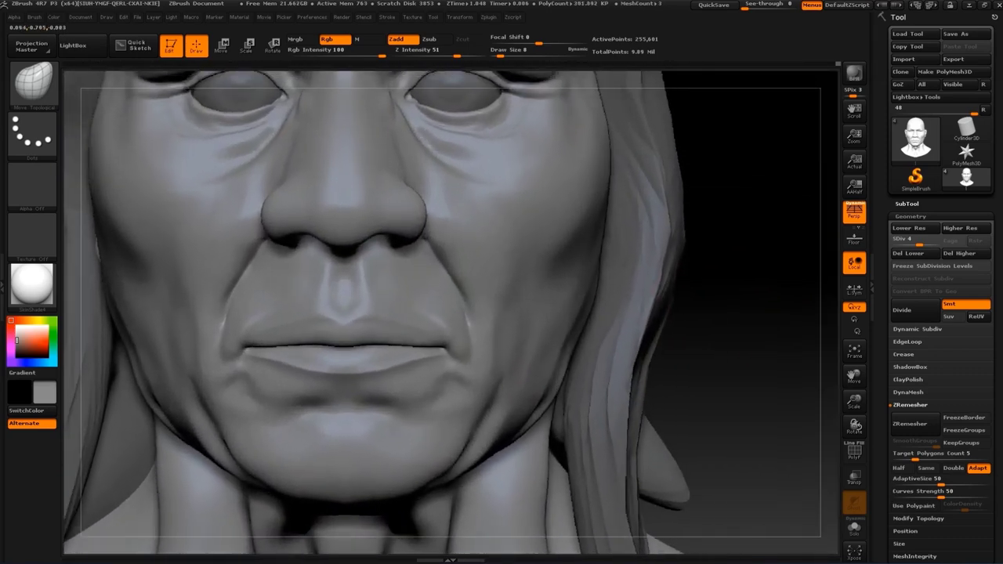
{"action": "left_click_drag", "start_coordinate": [462, 313], "coordinate": [468, 312]}
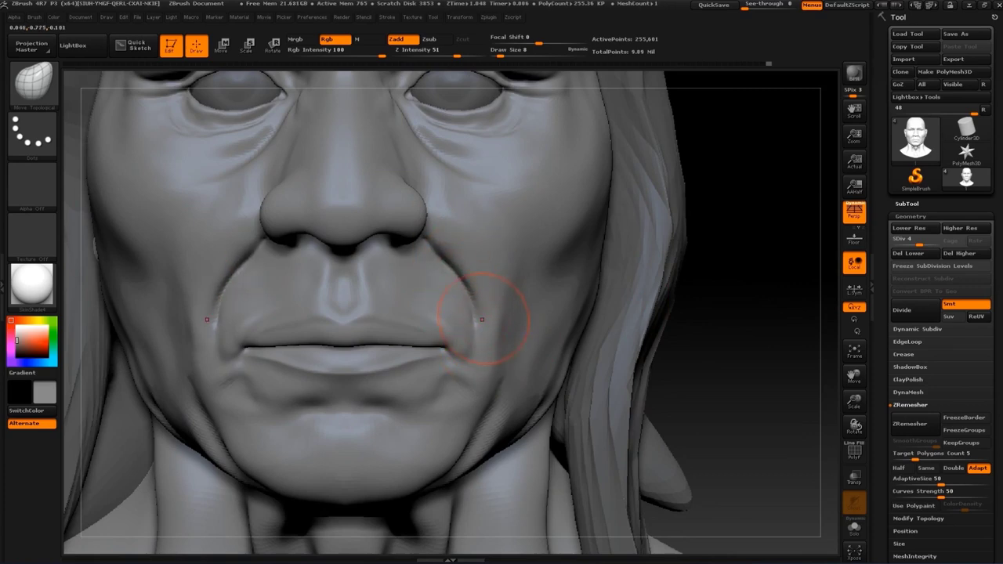
{"action": "key", "text": "b"}
{"action": "key", "text": "d"}
{"action": "key", "text": "s"}
{"action": "left_click_drag", "start_coordinate": [735, 311], "coordinate": [720, 235], "text": "alt"}
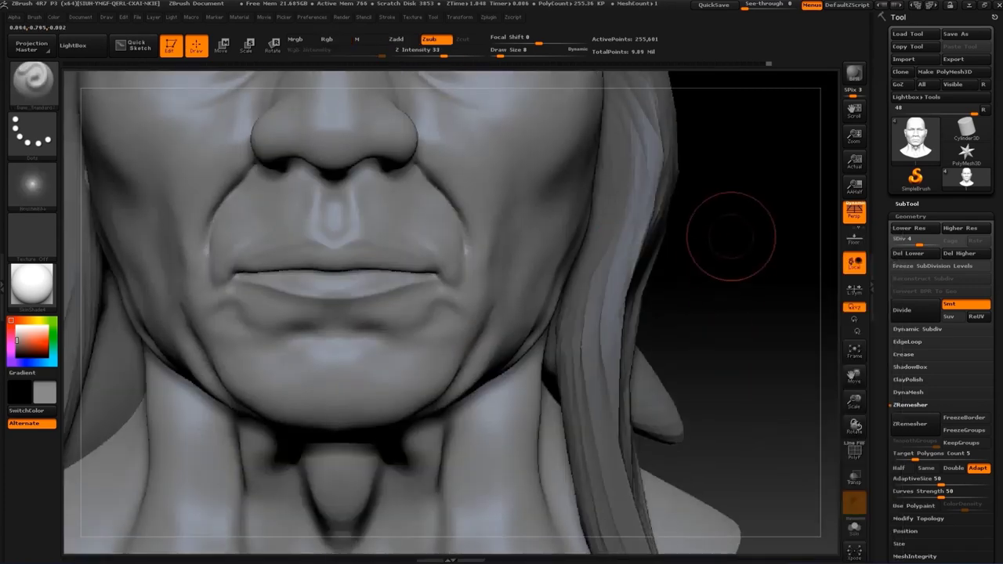
{"action": "key", "text": "s"}
{"action": "left_click_drag", "start_coordinate": [476, 244], "coordinate": [479, 244]}
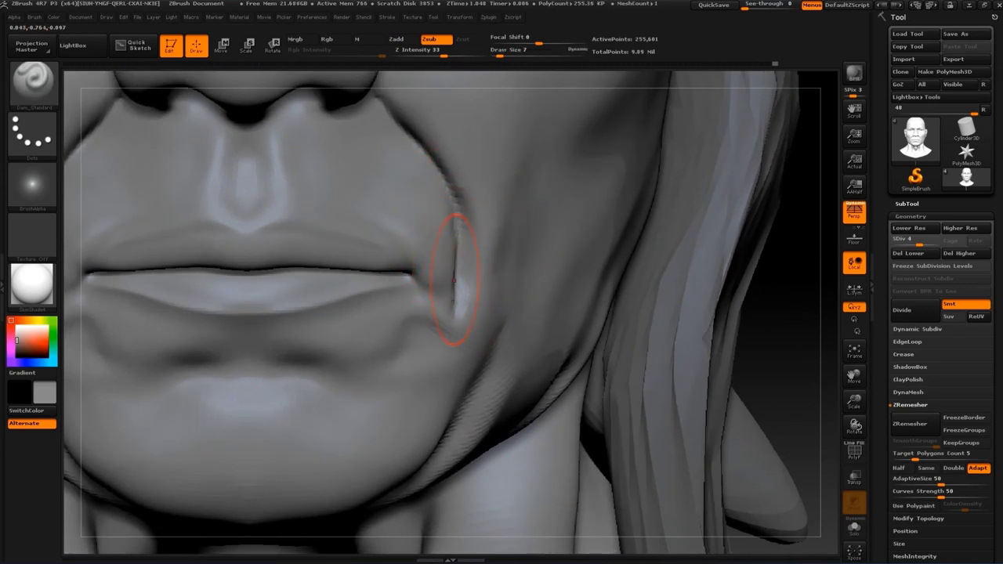
{"action": "key", "text": "bracketleft"}
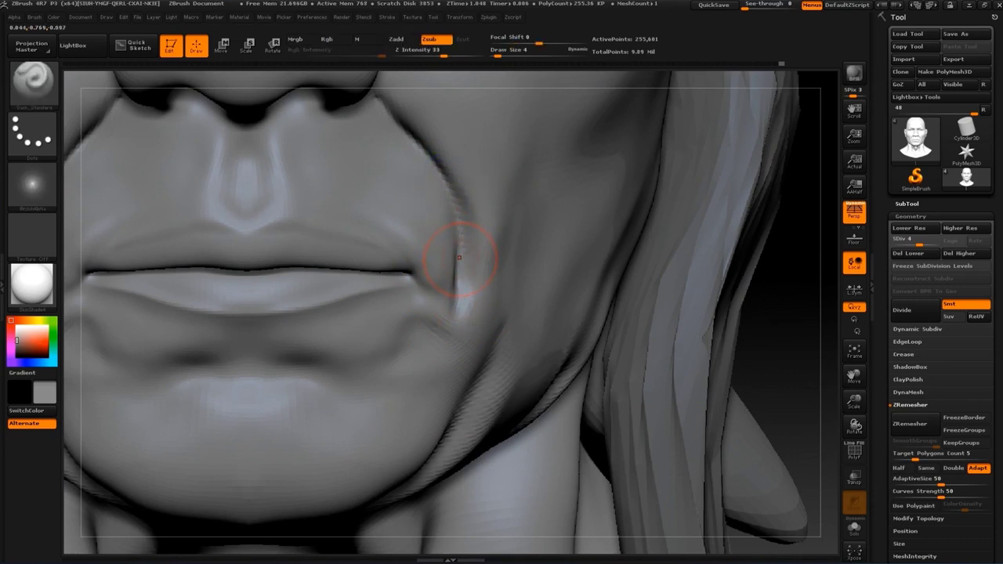
Soften the lip area with a lower-strength Inflat brush at size 3, then frame the head
{"action": "key", "text": "b"}
{"action": "key", "text": "i"}
{"action": "key", "text": "n"}
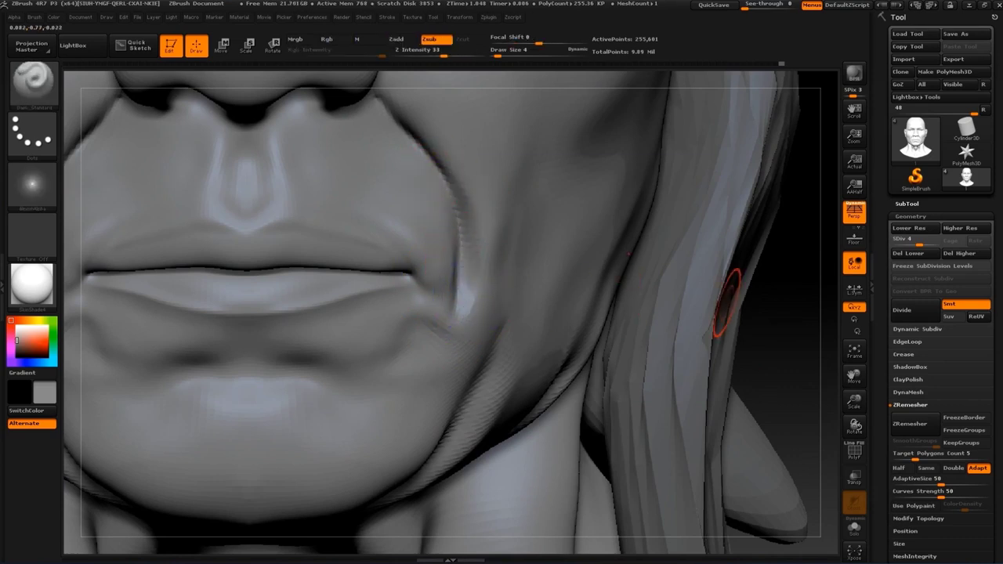
{"action": "type", "text": "bs3"}
{"action": "key", "text": "Return"}
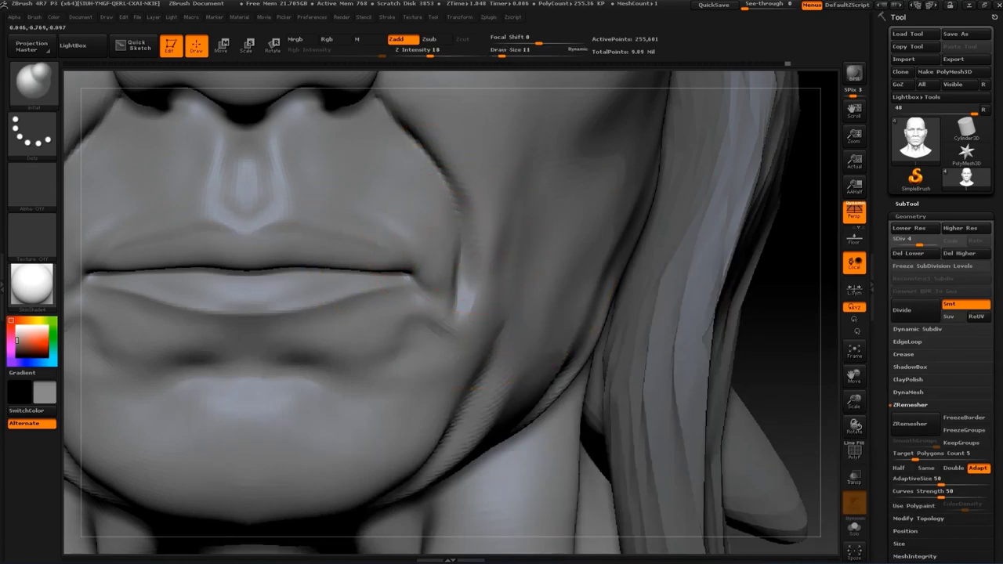
{"action": "key", "text": "f"}
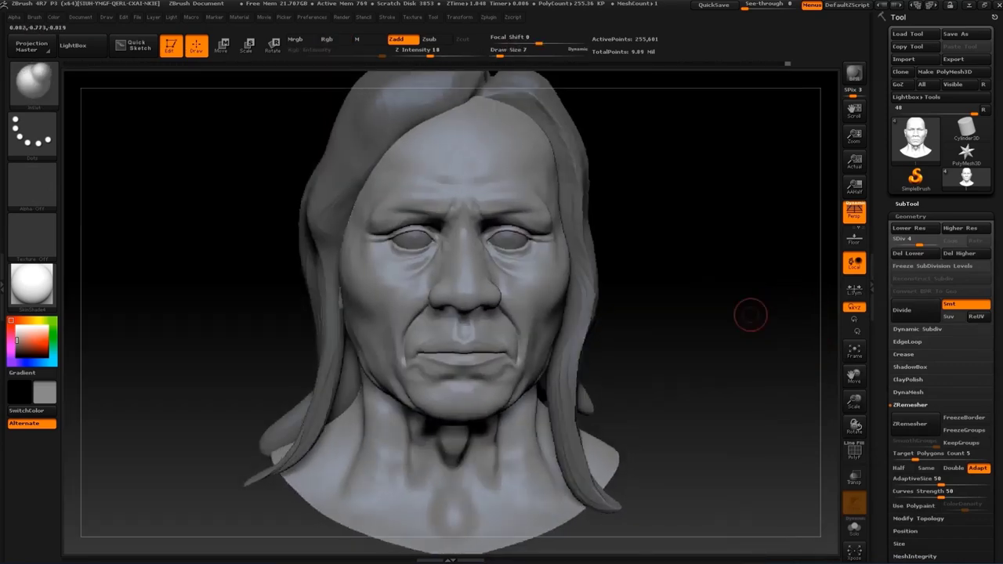
{"action": "left_click_drag", "start_coordinate": [750, 315], "coordinate": [716, 298], "text": "alt"}
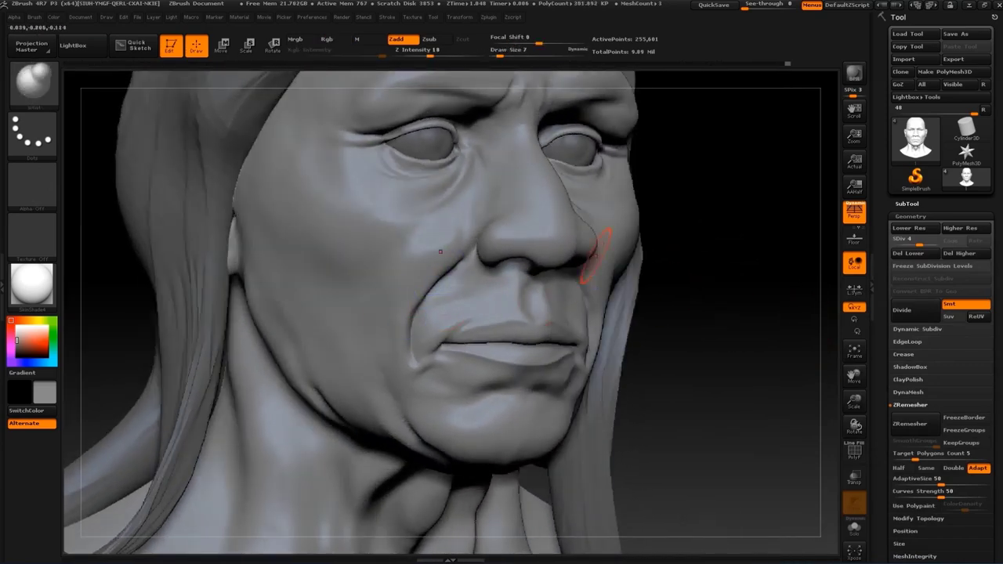
{"action": "mouse_move", "coordinate": [596, 255]}
{"action": "left_mouse_down"}
{"action": "mouse_move", "coordinate": [172, 294]}
{"action": "mouse_move", "coordinate": [481, 329]}
{"action": "left_mouse_up"}
{"action": "key", "text": "b"}
{"action": "key", "text": "d"}
{"action": "key", "text": "s"}
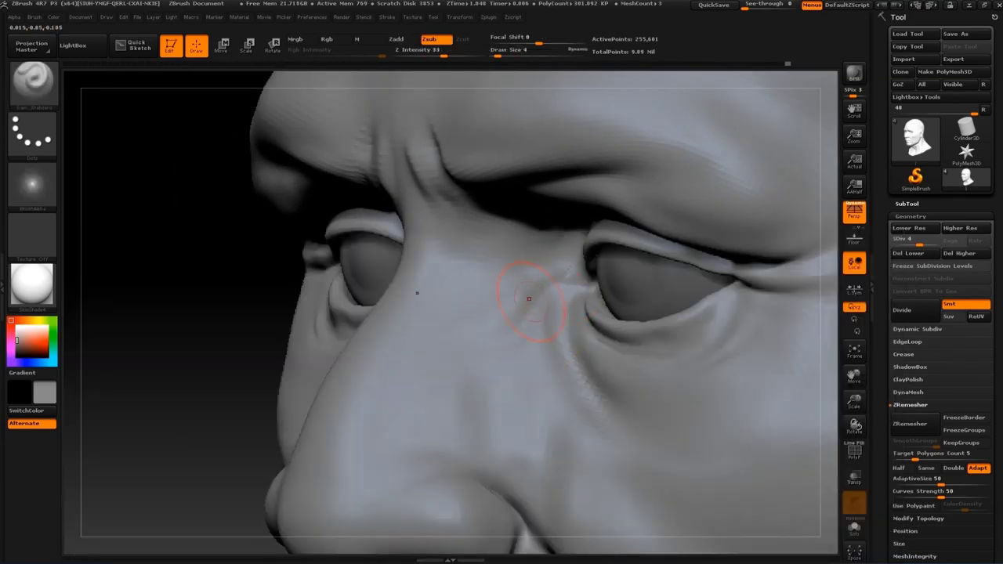
{"action": "key", "text": "ctrl+z"}
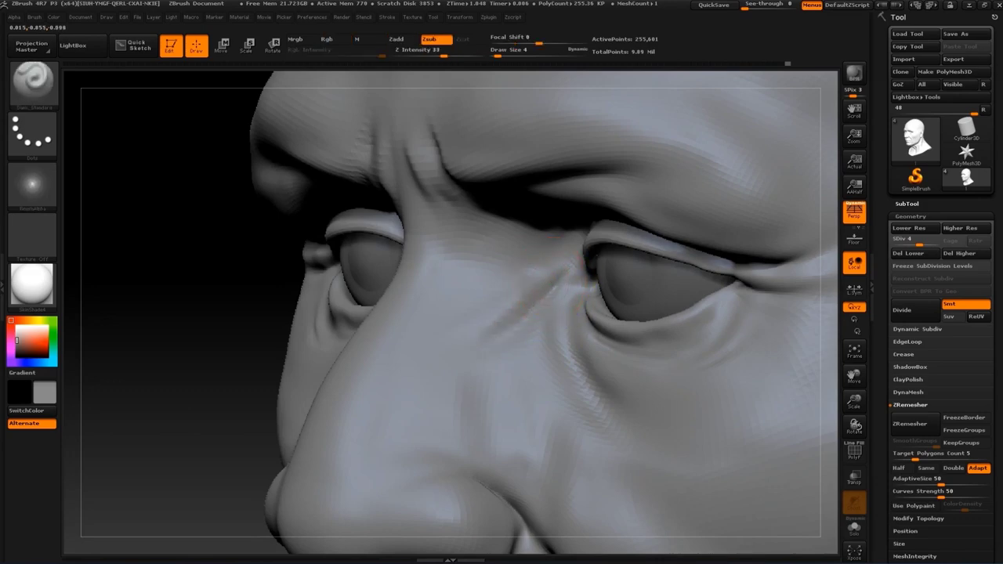
{"action": "left_click_drag", "start_coordinate": [539, 298], "coordinate": [554, 291]}
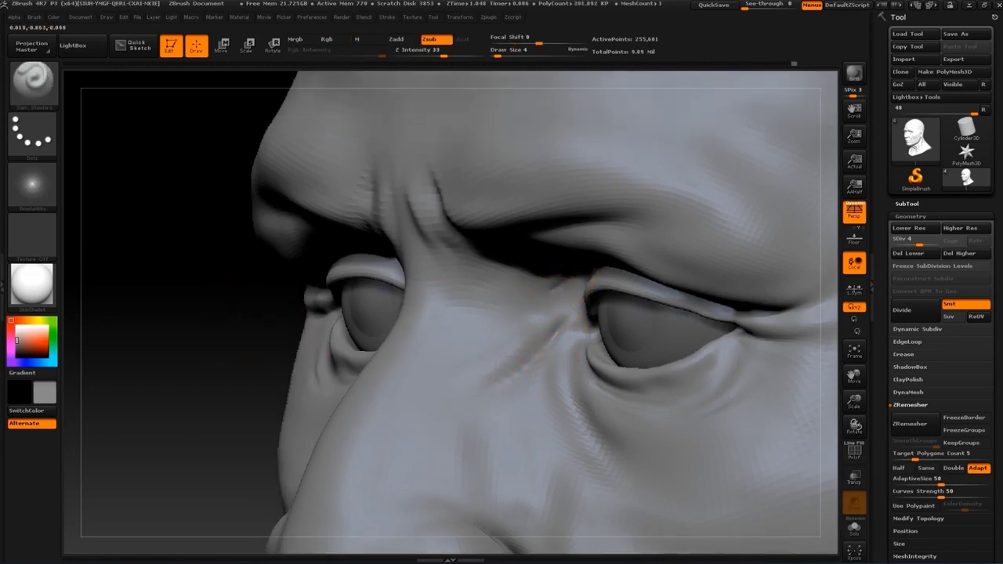
{"action": "left_click_drag", "start_coordinate": [172, 365], "coordinate": [622, 258]}
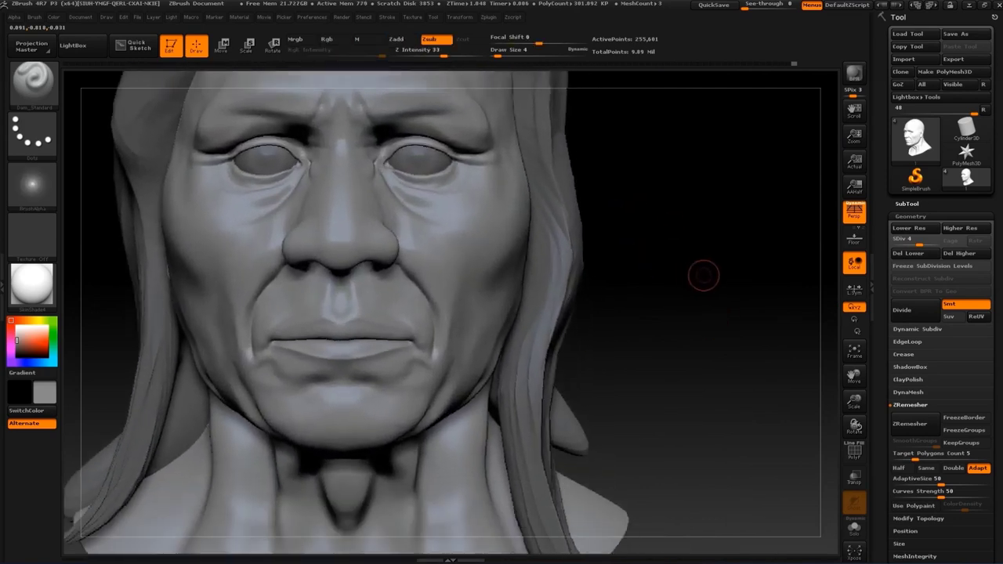
{"action": "left_click_drag", "start_coordinate": [700, 274], "coordinate": [452, 365]}
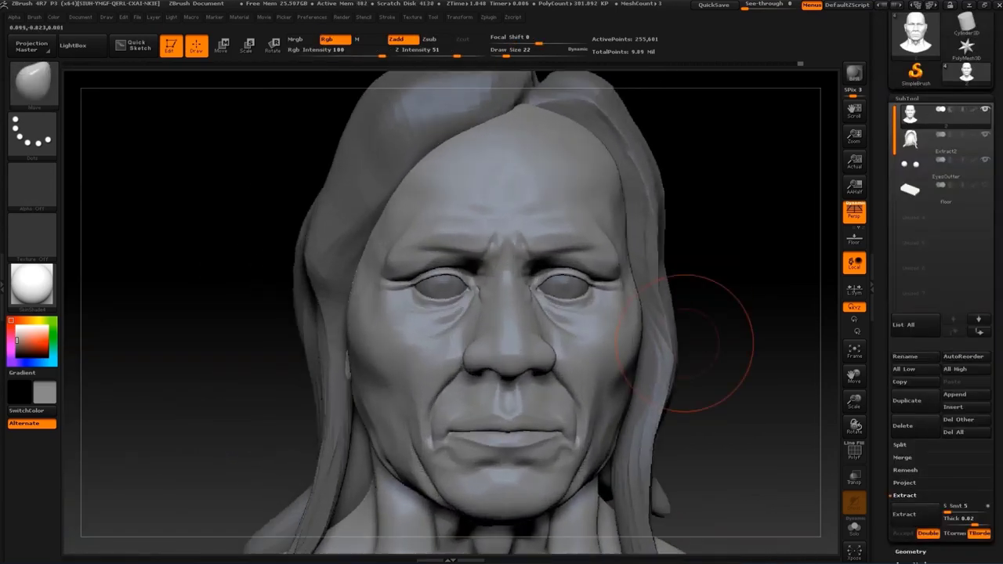
Adjust the face with Standard and Move brushes, then turn to a profile of the nose
{"action": "key", "text": "b"}
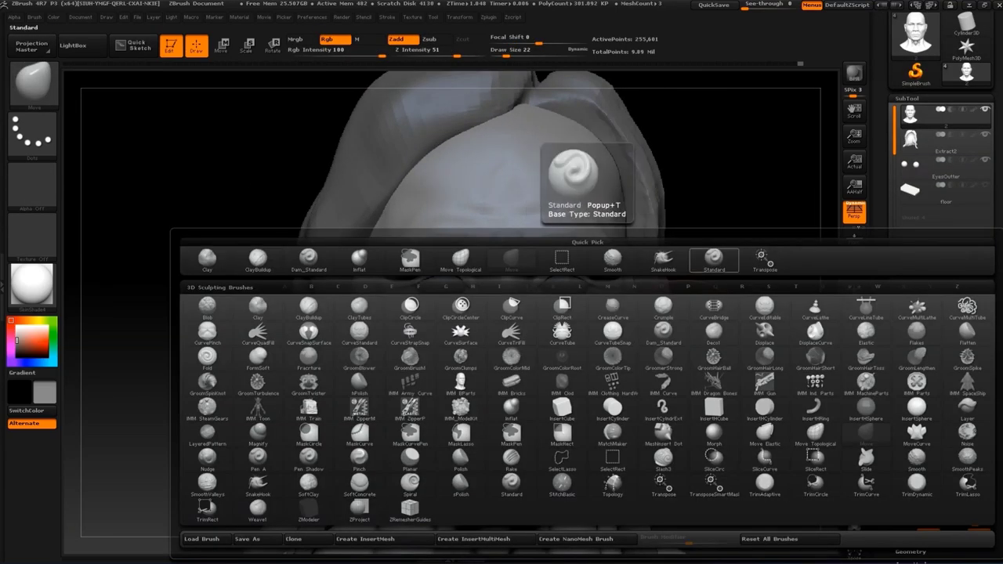
{"action": "left_click", "coordinate": [713, 258]}
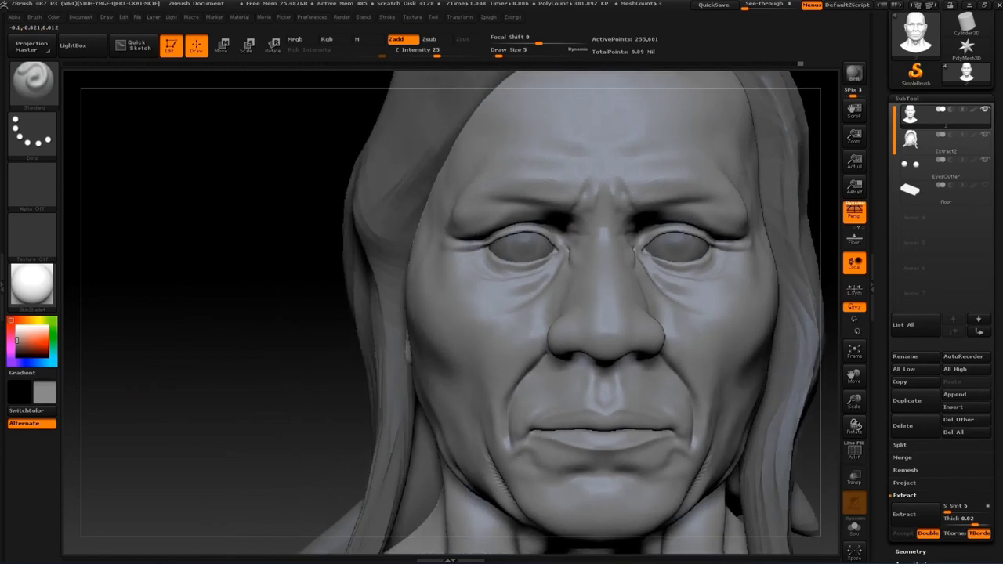
{"action": "key", "text": "b"}
{"action": "key", "text": "m"}
{"action": "key", "text": "v"}
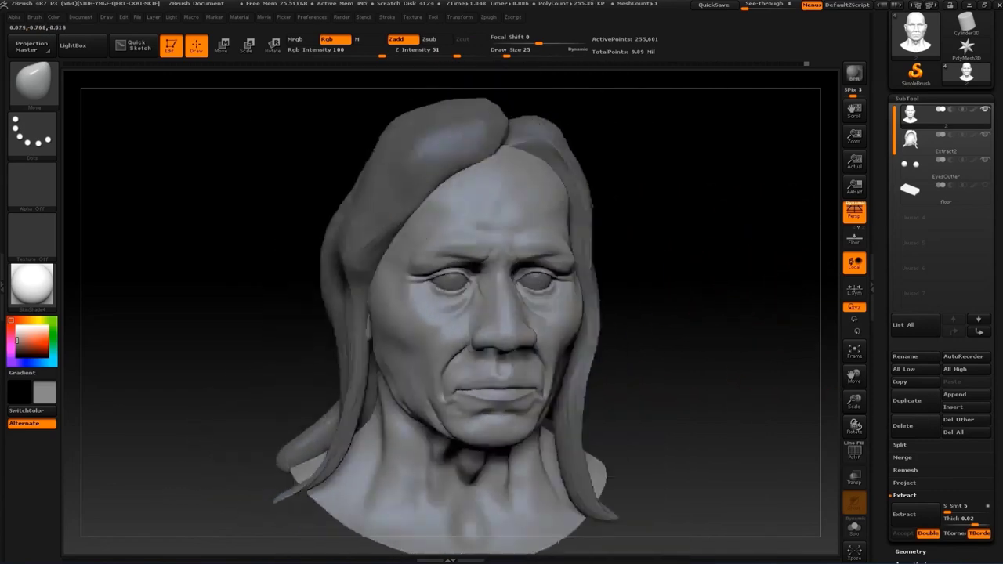
{"action": "mouse_move", "coordinate": [728, 280]}
{"action": "left_mouse_down"}
{"action": "mouse_move", "coordinate": [756, 331]}
{"action": "mouse_move", "coordinate": [564, 400]}
{"action": "mouse_move", "coordinate": [701, 280]}
{"action": "mouse_move", "coordinate": [273, 329]}
{"action": "mouse_move", "coordinate": [305, 314]}
{"action": "mouse_move", "coordinate": [313, 345]}
{"action": "left_mouse_up"}
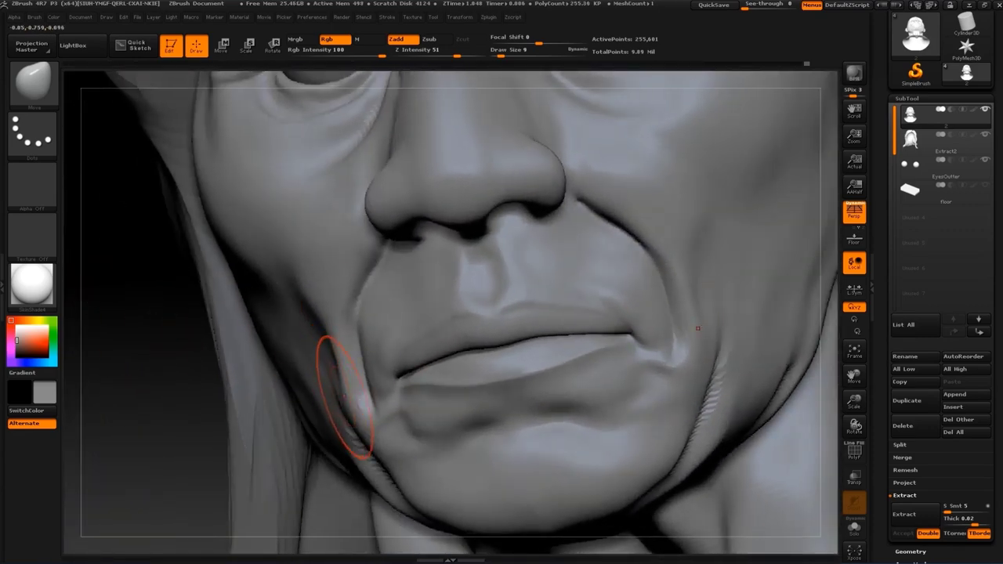
{"action": "key", "text": "f"}
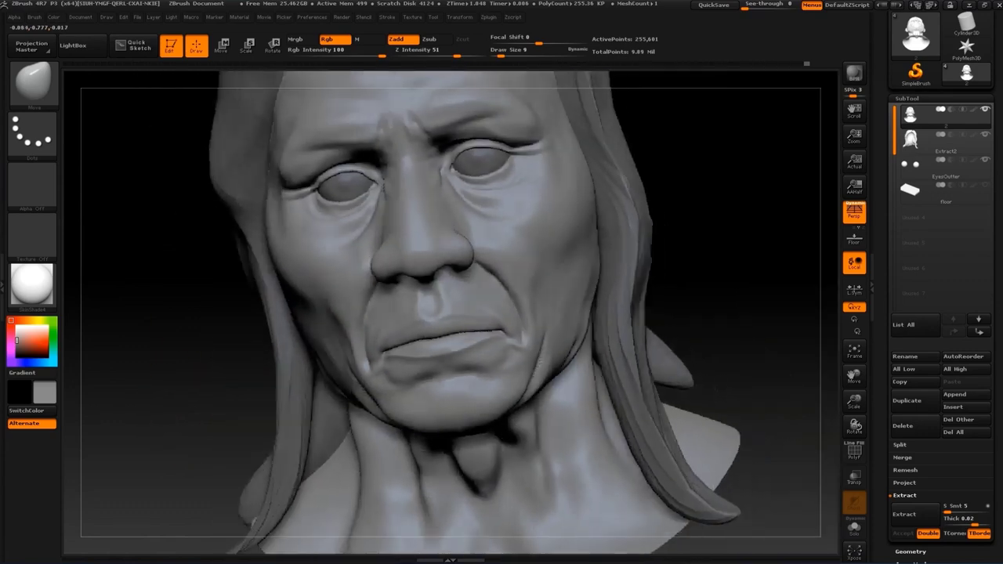
{"action": "left_click_drag", "start_coordinate": [314, 314], "coordinate": [652, 341]}
{"action": "mouse_move", "coordinate": [752, 317]}
{"action": "left_mouse_down"}
{"action": "mouse_move", "coordinate": [488, 324]}
{"action": "mouse_move", "coordinate": [549, 297]}
{"action": "mouse_move", "coordinate": [637, 212]}
{"action": "left_mouse_up"}
Carve the nostril crease with Dam_Standard and smooth its edges
{"action": "key", "text": "b"}
{"action": "key", "text": "d"}
{"action": "key", "text": "s"}
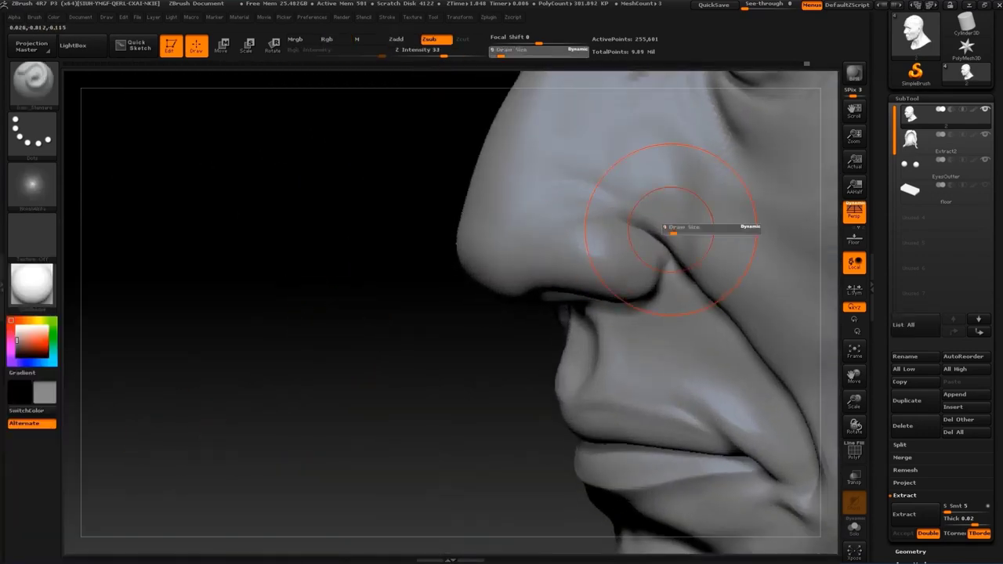
{"action": "mouse_move", "coordinate": [352, 368]}
{"action": "left_mouse_down"}
{"action": "mouse_move", "coordinate": [285, 374]}
{"action": "mouse_move", "coordinate": [438, 369]}
{"action": "left_mouse_up"}
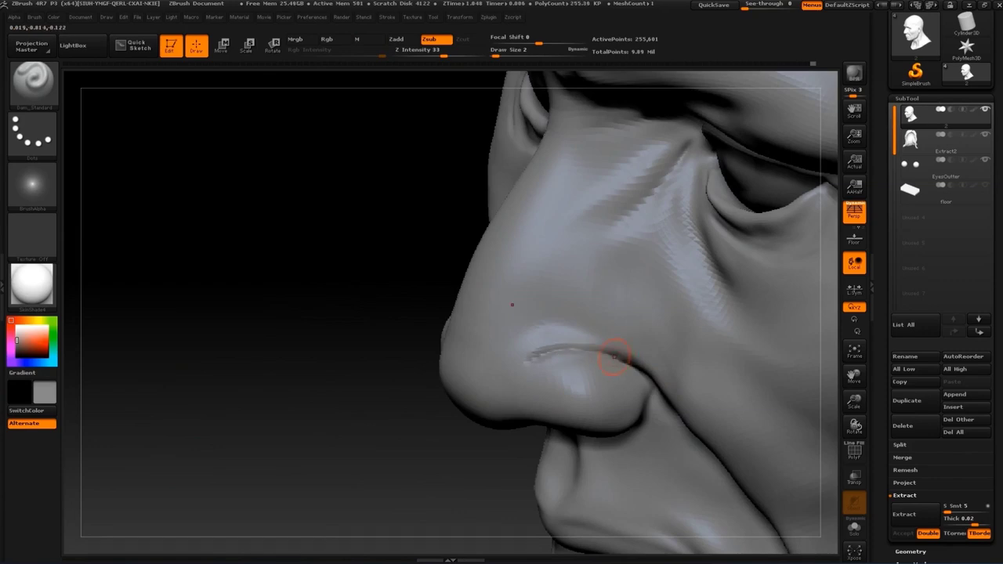
{"action": "key", "text": "shift"}
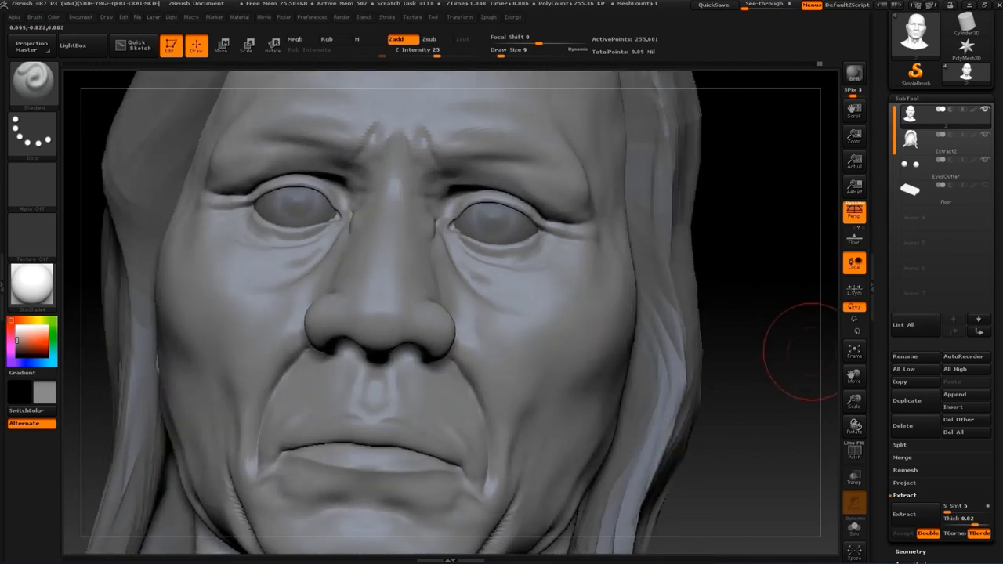
{"action": "left_click_drag", "start_coordinate": [805, 347], "coordinate": [518, 384]}
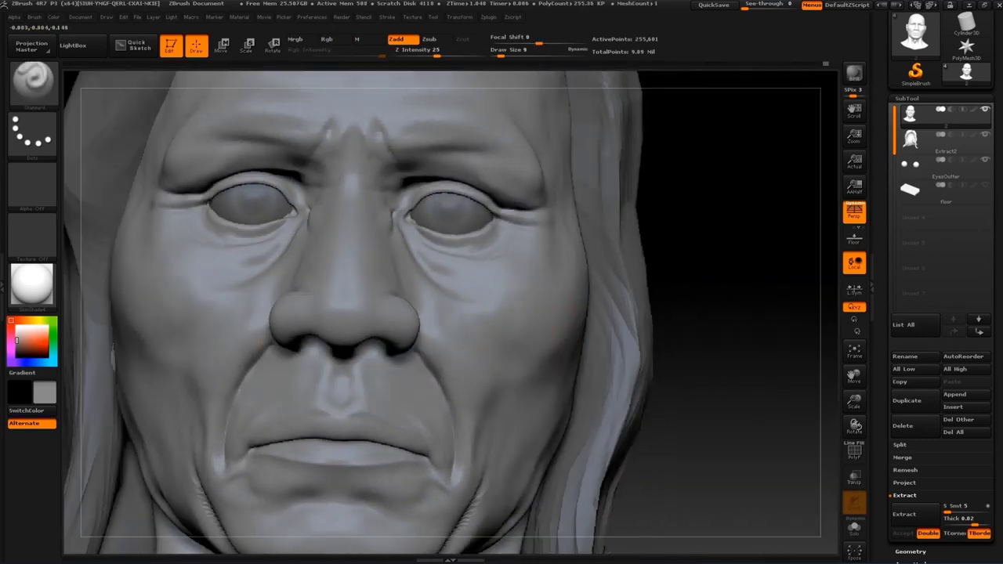
{"action": "key", "text": "s"}
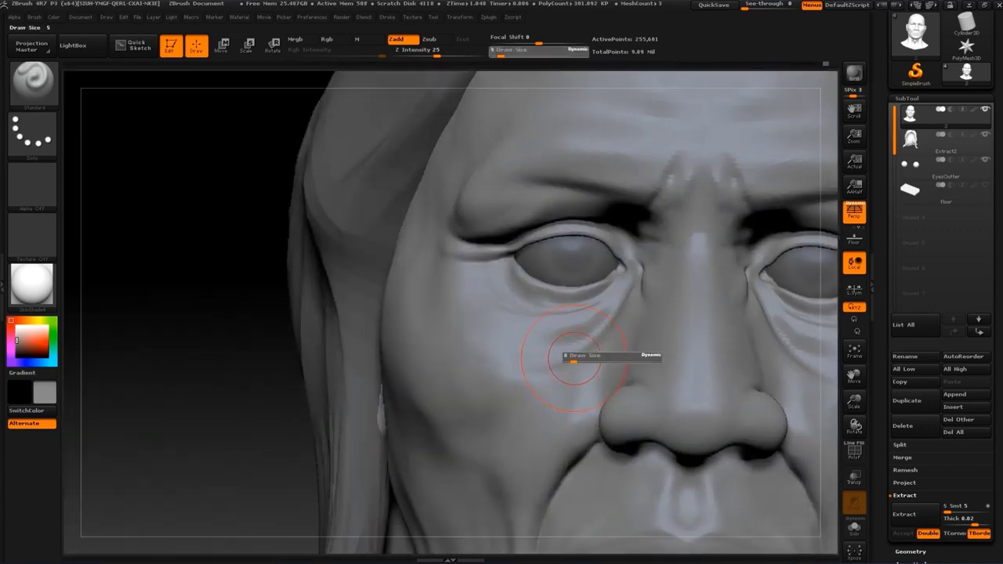
Shape the under-eye cheek bags with the Move brush at size 16
{"action": "key", "text": "b"}
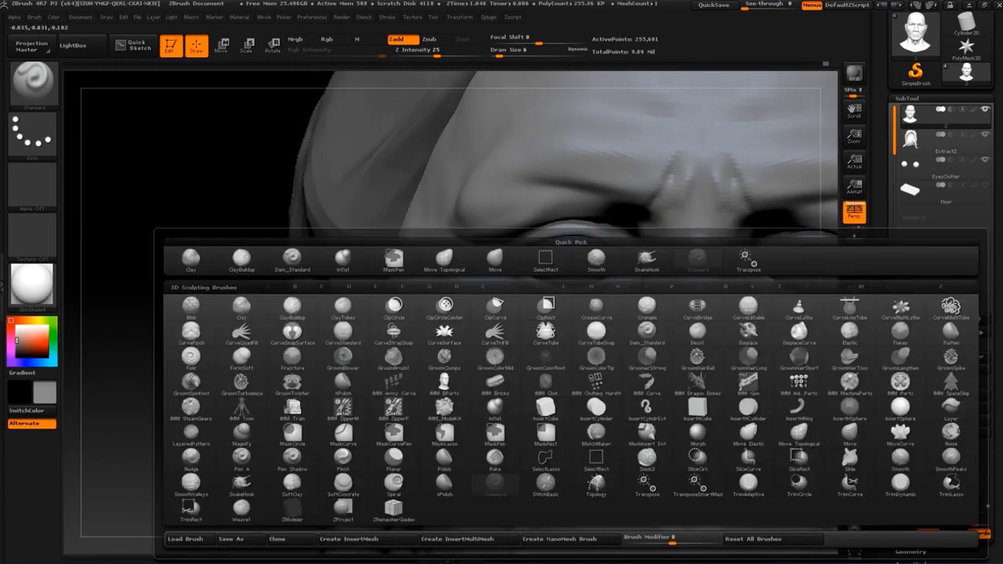
{"action": "key", "text": "m"}
{"action": "key", "text": "v"}
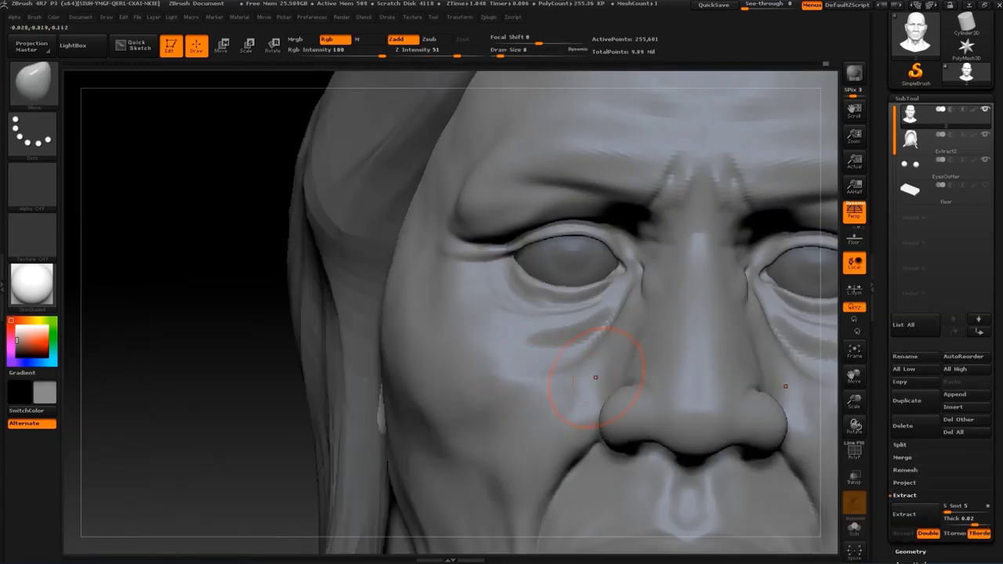
{"action": "left_click_drag", "start_coordinate": [499, 413], "coordinate": [449, 347]}
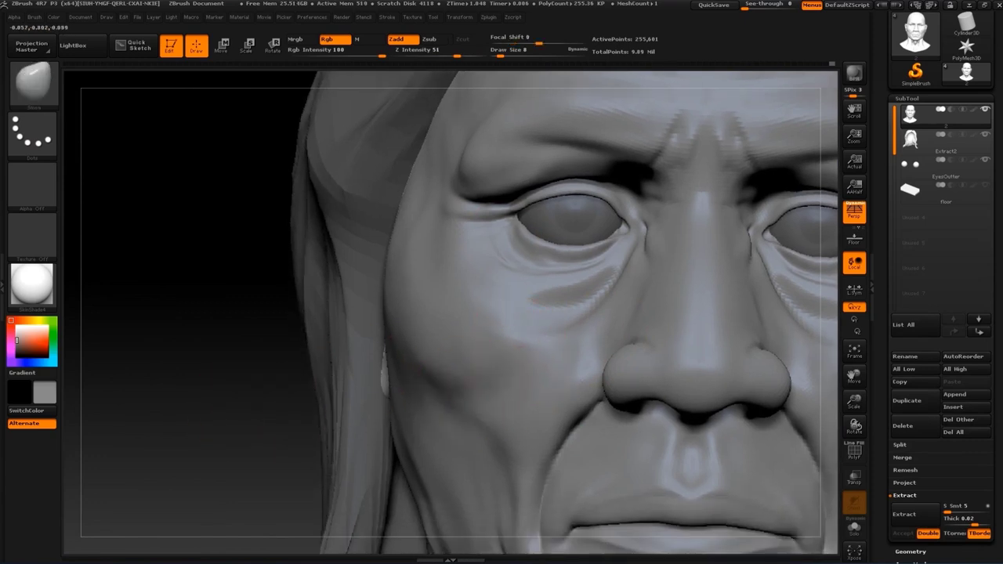
{"action": "key", "text": "s"}
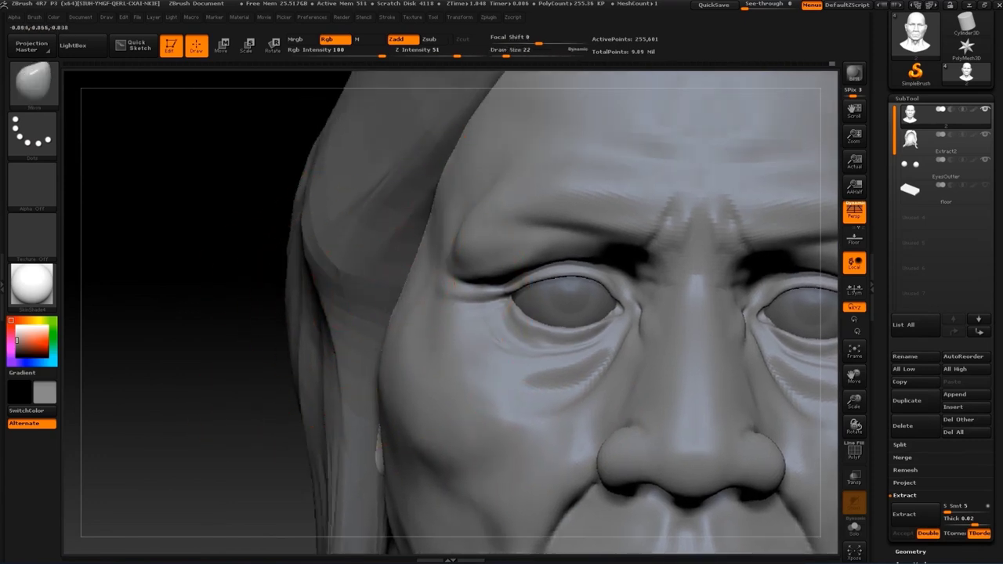
{"action": "mouse_move", "coordinate": [417, 257]}
{"action": "left_mouse_down"}
{"action": "mouse_move", "coordinate": [223, 337]}
{"action": "mouse_move", "coordinate": [420, 239]}
{"action": "left_mouse_up"}
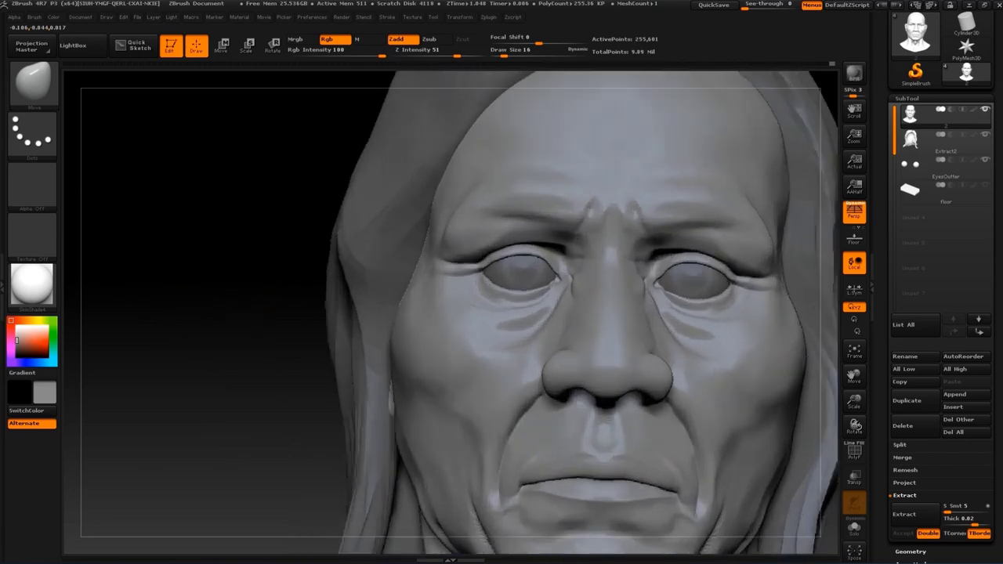
{"action": "left_click_drag", "start_coordinate": [229, 419], "coordinate": [213, 313]}
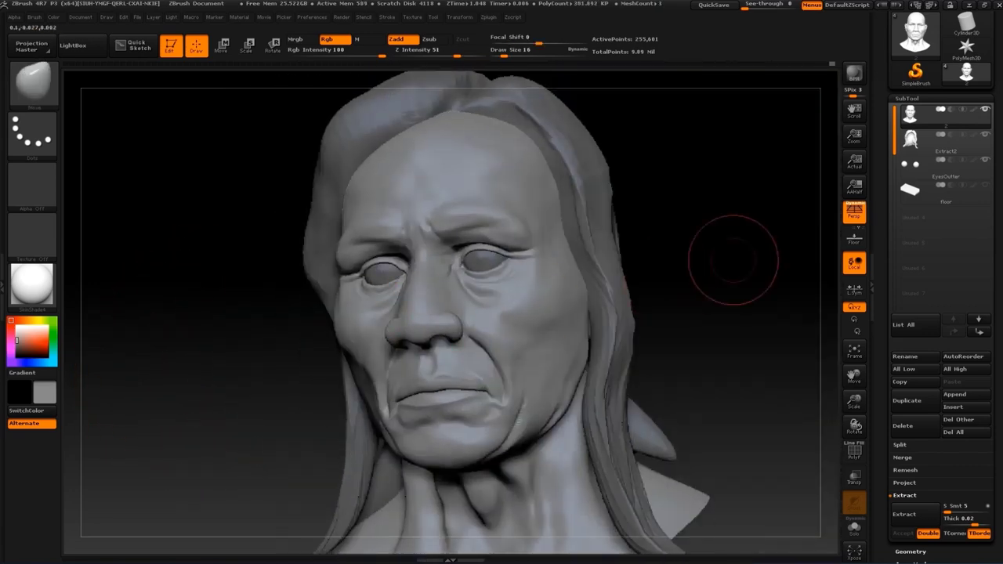
{"action": "left_click_drag", "start_coordinate": [732, 261], "coordinate": [566, 276]}
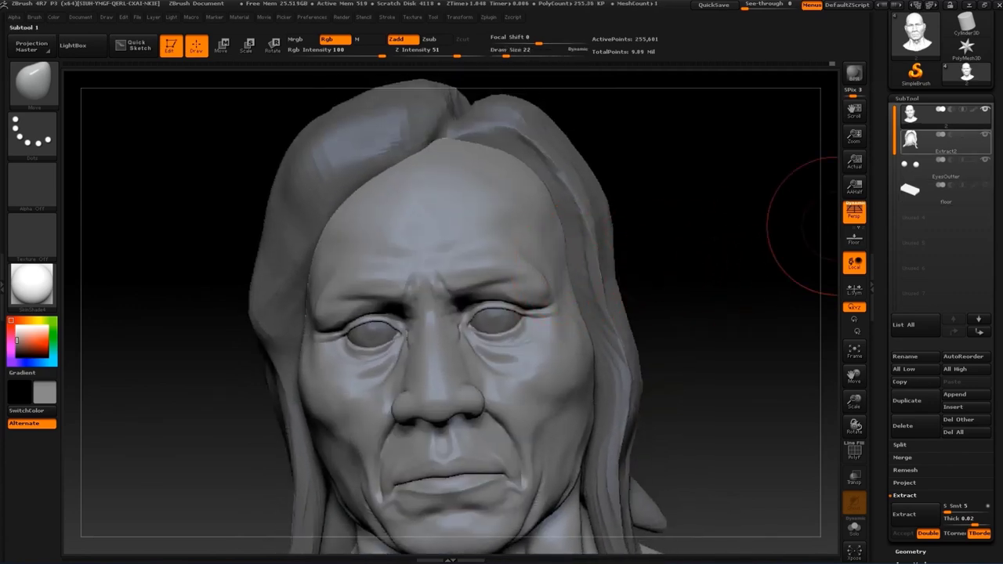
Cut horizontal forehead wrinkle lines with the Dam_Standard brush
{"action": "left_click_drag", "start_coordinate": [819, 227], "coordinate": [650, 291], "text": "alt"}
{"action": "key", "text": "b"}
{"action": "key", "text": "d"}
{"action": "key", "text": "s"}
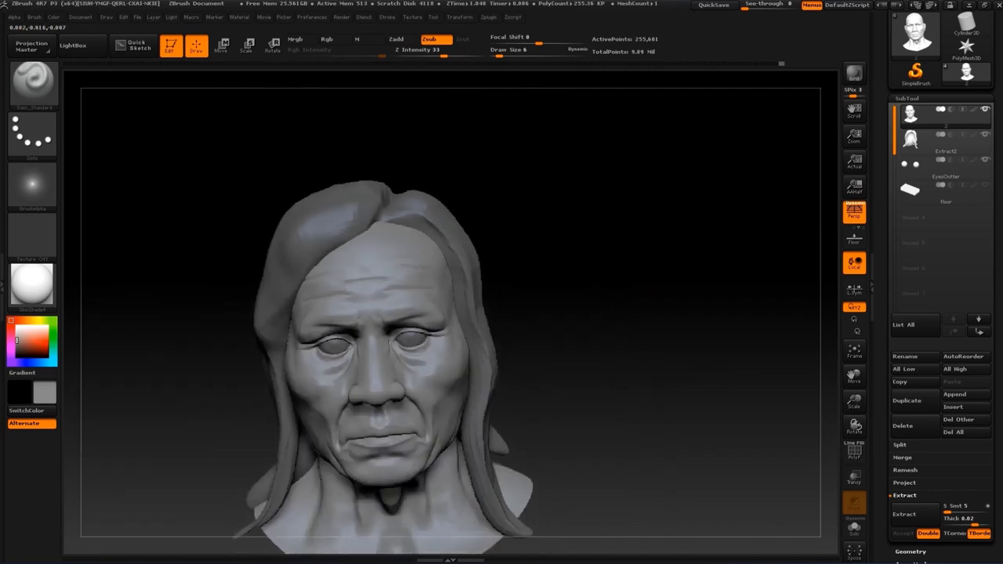
Drop a subdivision level and smooth the crease under the jaw with the Move brush at size 49
{"action": "left_click_drag", "start_coordinate": [702, 193], "coordinate": [644, 285]}
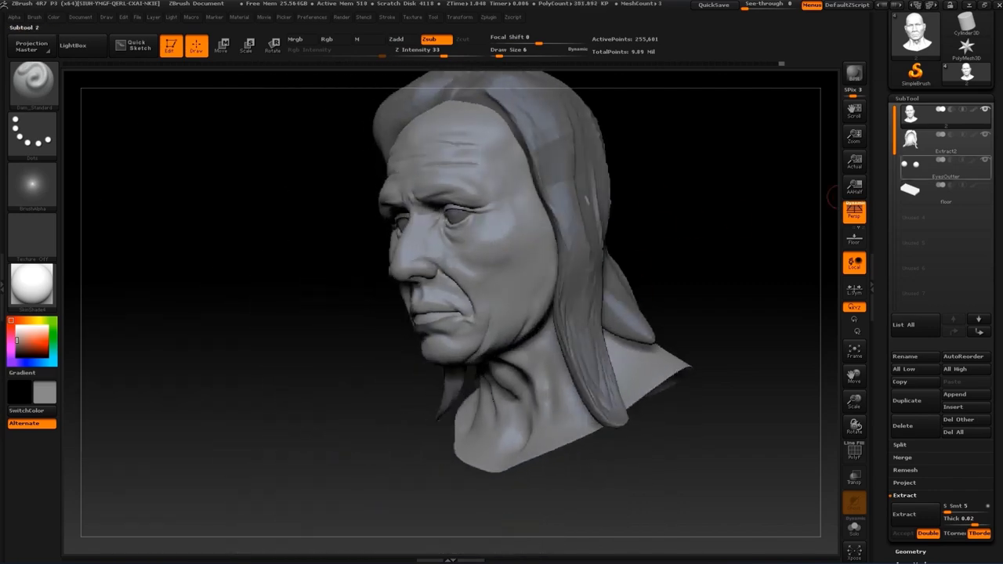
{"action": "key", "text": "b"}
{"action": "left_click", "coordinate": [547, 301]}
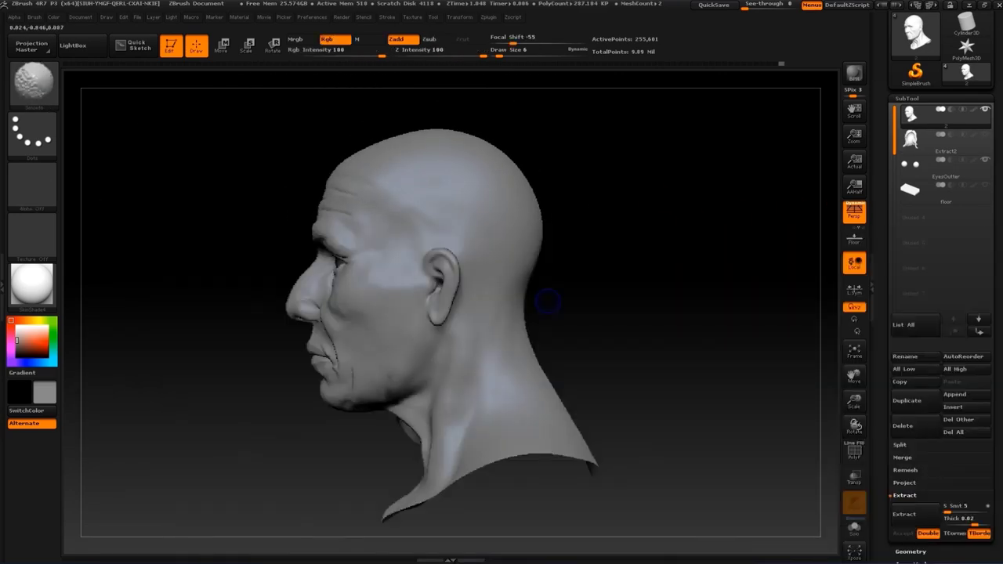
{"action": "key", "text": "b"}
{"action": "key", "text": "m"}
{"action": "key", "text": "v"}
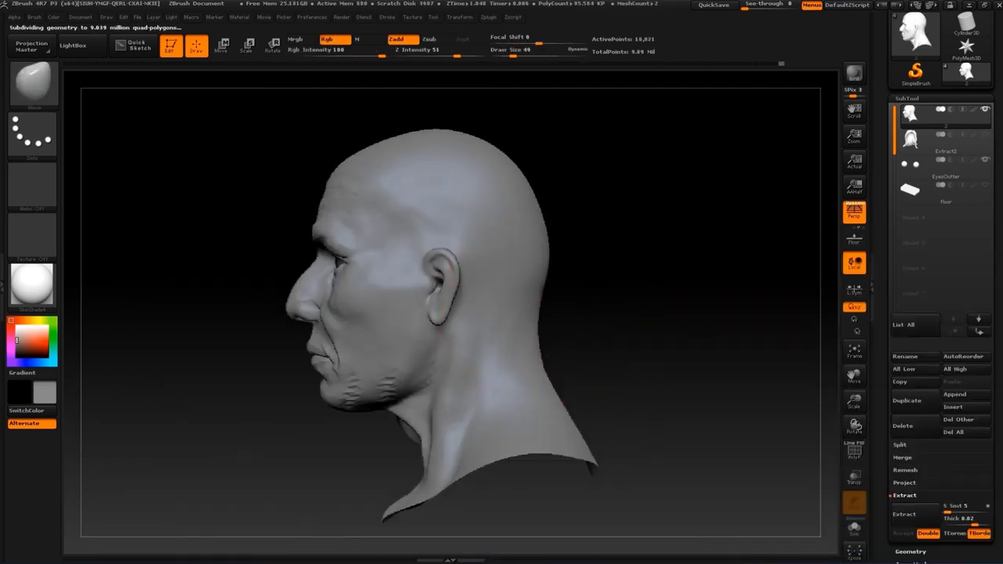
{"action": "key", "text": "shift+d"}
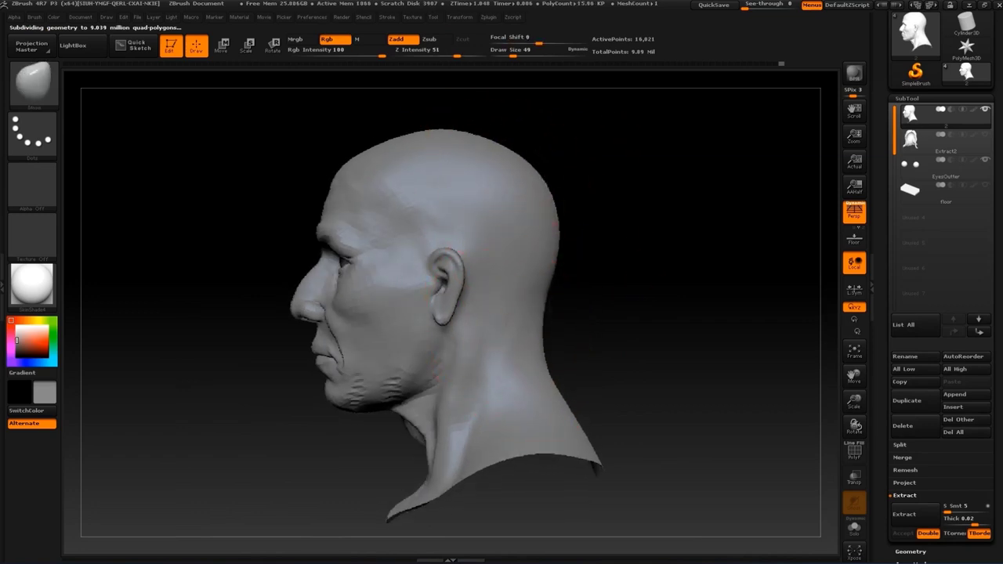
{"action": "left_click_drag", "start_coordinate": [586, 380], "coordinate": [568, 331], "text": "alt"}
{"action": "left_click_drag", "start_coordinate": [399, 386], "coordinate": [388, 368], "text": "shift"}
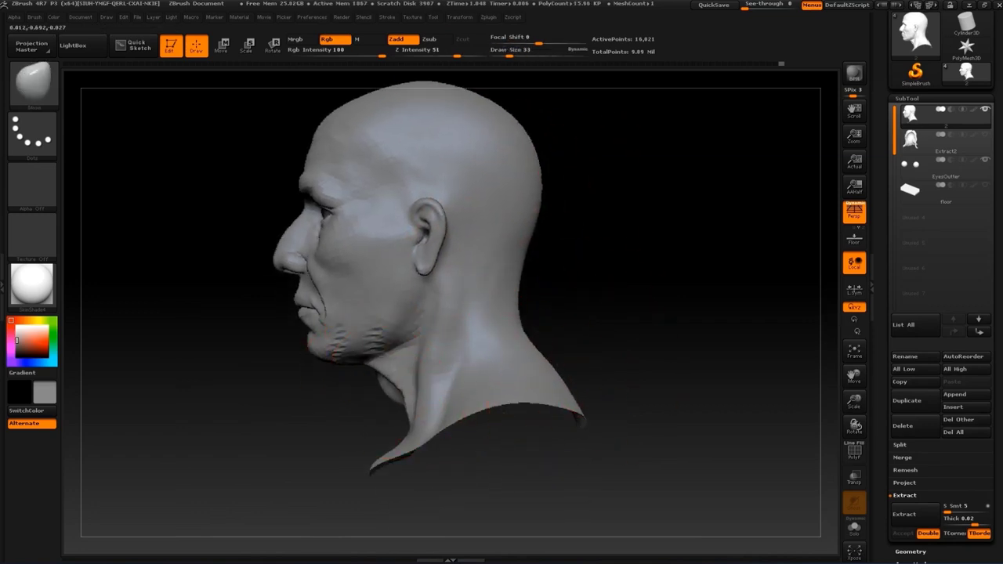
{"action": "key", "text": "ctrl+d"}
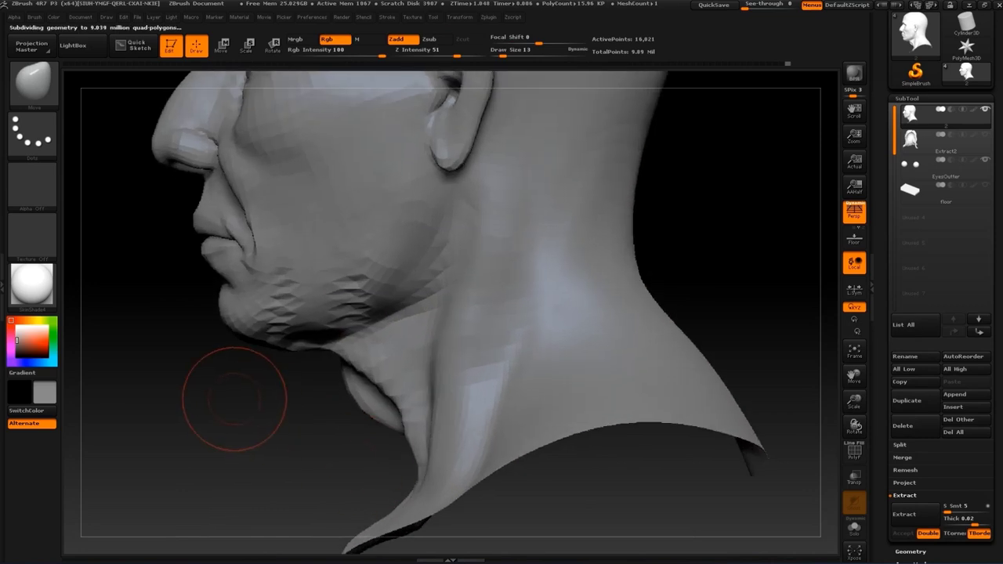
Push the ear's back rim outward and reshape its inner surface with a smaller brush
{"action": "left_click_drag", "start_coordinate": [233, 384], "coordinate": [329, 329], "text": "alt"}
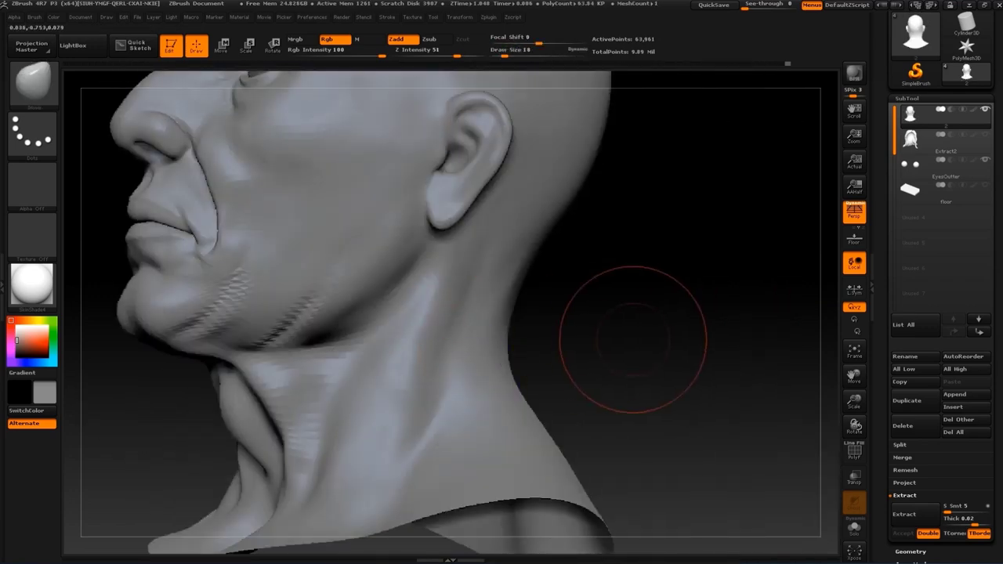
{"action": "left_click_drag", "start_coordinate": [633, 339], "coordinate": [497, 276]}
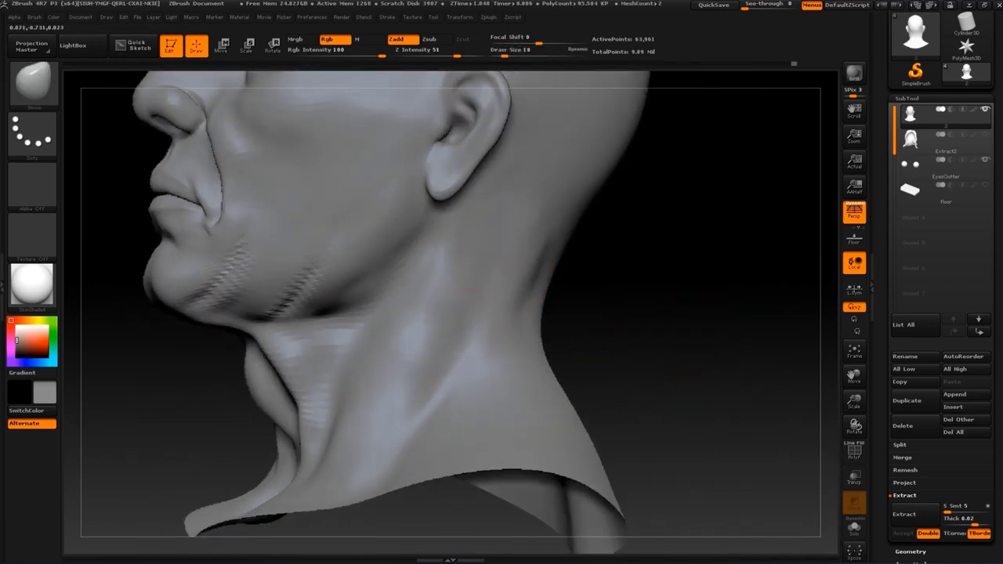
{"action": "left_click_drag", "start_coordinate": [564, 341], "coordinate": [417, 347]}
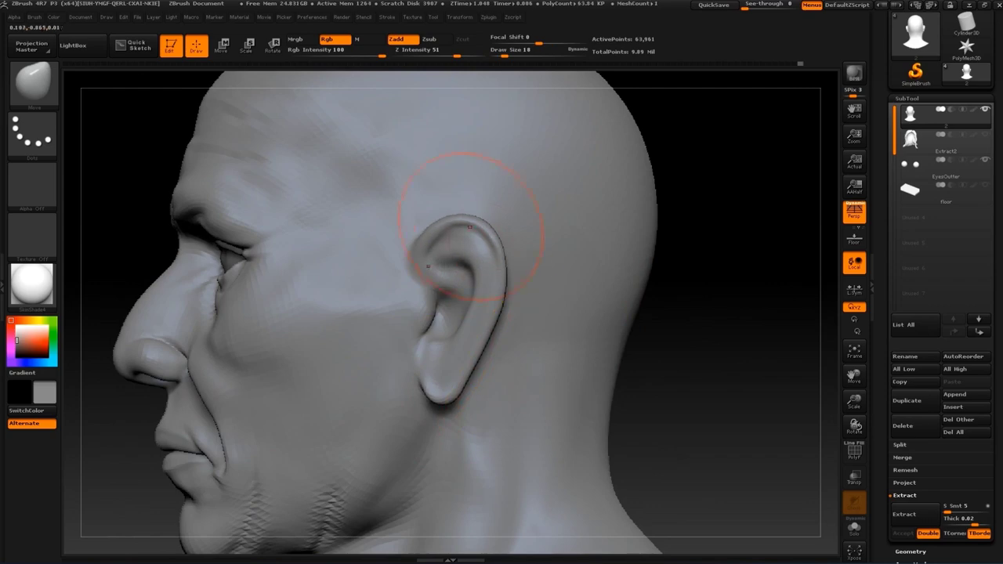
{"action": "left_click_drag", "start_coordinate": [469, 227], "coordinate": [481, 229]}
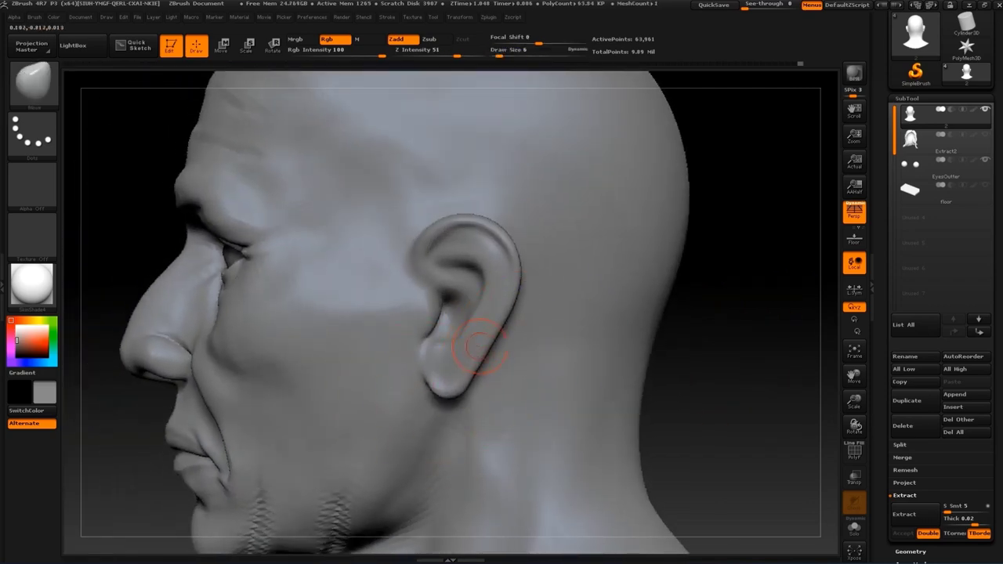
{"action": "left_click_drag", "start_coordinate": [479, 347], "coordinate": [474, 309]}
{"action": "key", "text": "bracketleft"}
{"action": "key", "text": "bracketleft"}
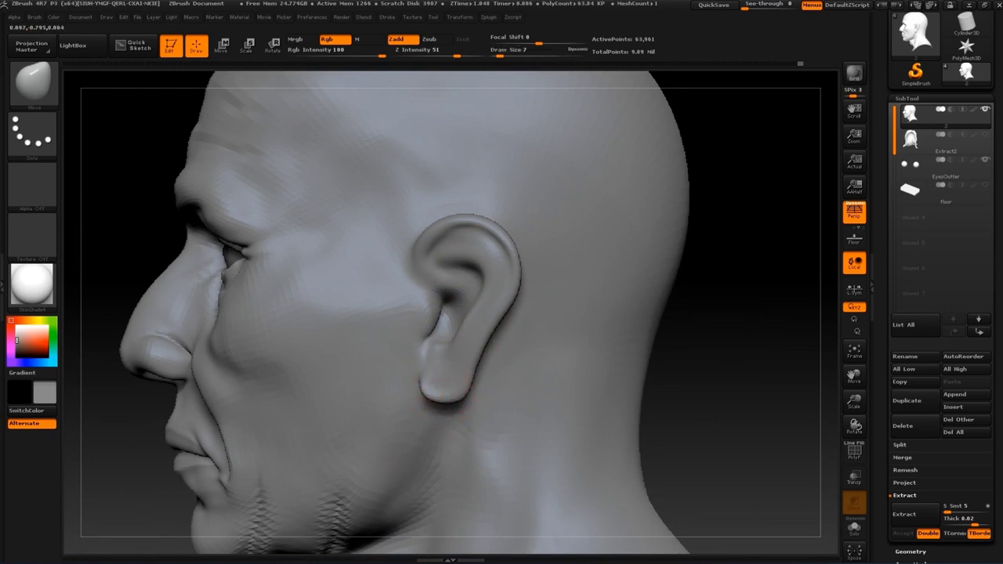
{"action": "key", "text": "s"}
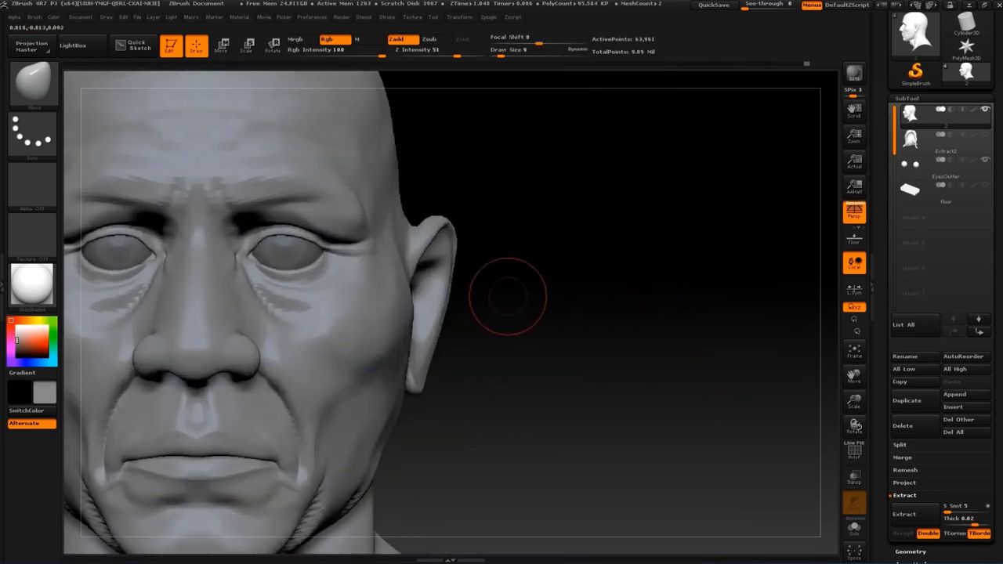
{"action": "key", "text": "s"}
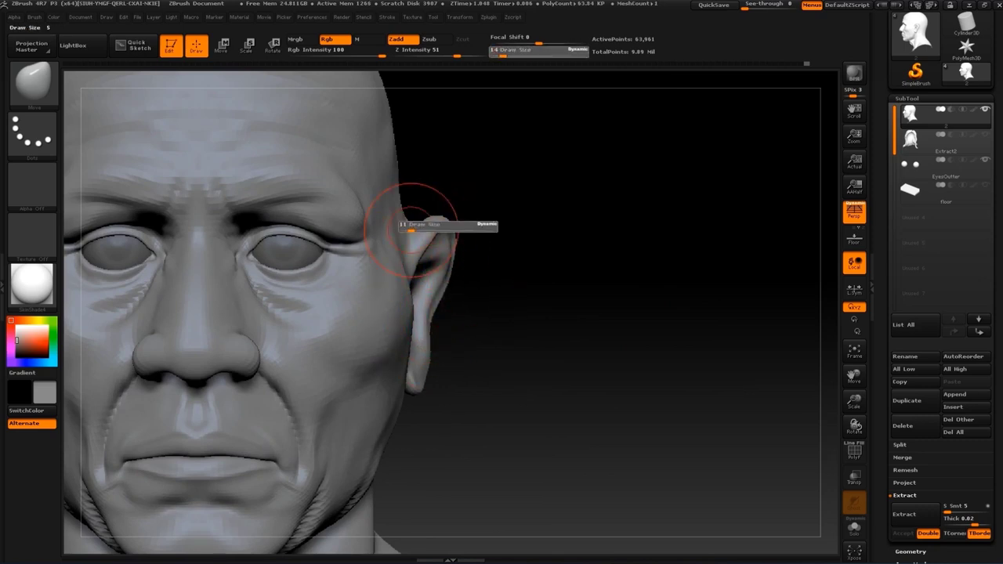
{"action": "mouse_move", "coordinate": [402, 224]}
{"action": "left_mouse_down", "text": "alt"}
{"action": "mouse_move", "coordinate": [416, 263]}
{"action": "mouse_move", "coordinate": [505, 197]}
{"action": "left_mouse_up", "text": "alt"}
{"action": "key", "text": "s"}
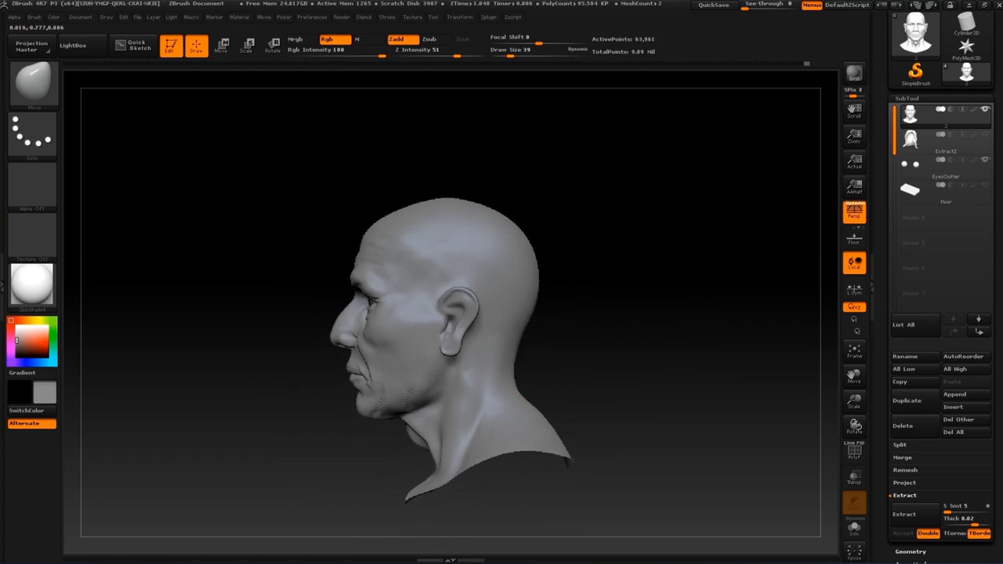
Inspect the head from several angles and enlarge the brush to size 44
{"action": "left_click_drag", "start_coordinate": [526, 341], "coordinate": [603, 338]}
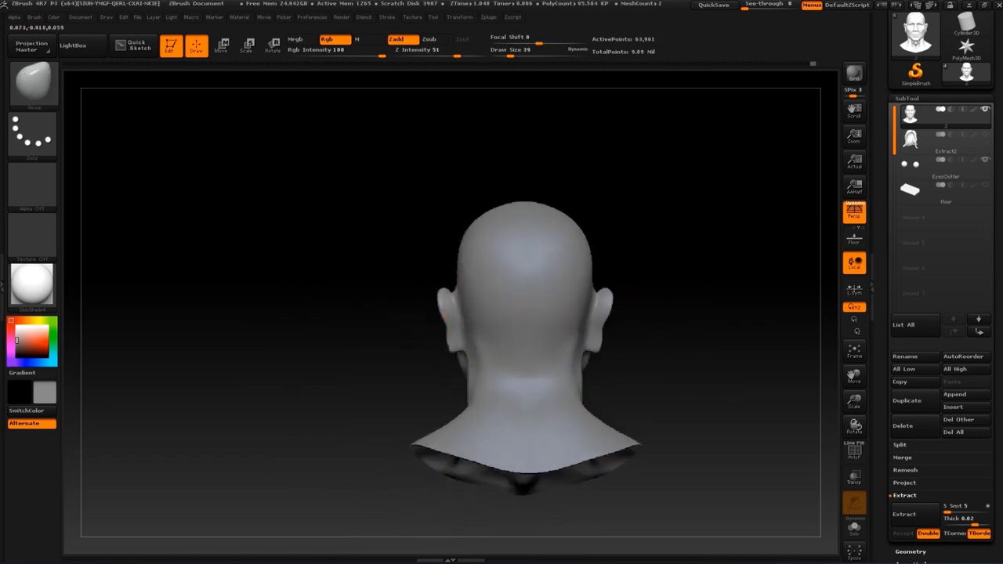
{"action": "mouse_move", "coordinate": [509, 195]}
{"action": "left_mouse_down"}
{"action": "mouse_move", "coordinate": [596, 195]}
{"action": "mouse_move", "coordinate": [587, 262]}
{"action": "left_mouse_up"}
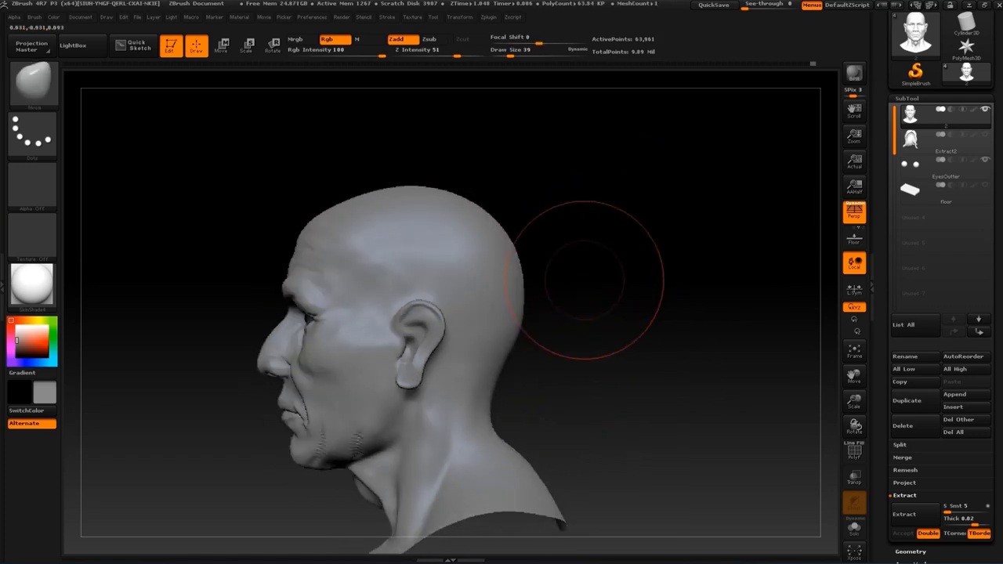
{"action": "key", "text": "s"}
{"action": "left_click_drag", "start_coordinate": [540, 298], "coordinate": [674, 298]}
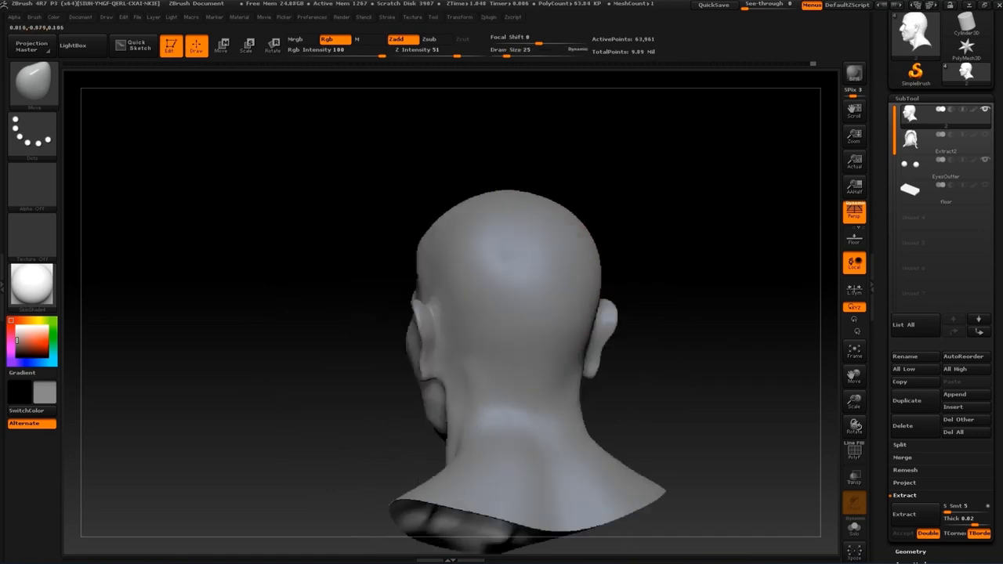
{"action": "left_click_drag", "start_coordinate": [532, 180], "coordinate": [494, 182]}
{"action": "left_click_drag", "start_coordinate": [548, 196], "coordinate": [663, 232]}
Check the polygon wireframe at a lower subdivision, set brush size 11, then return to full detail
{"action": "key", "text": "shift+d"}
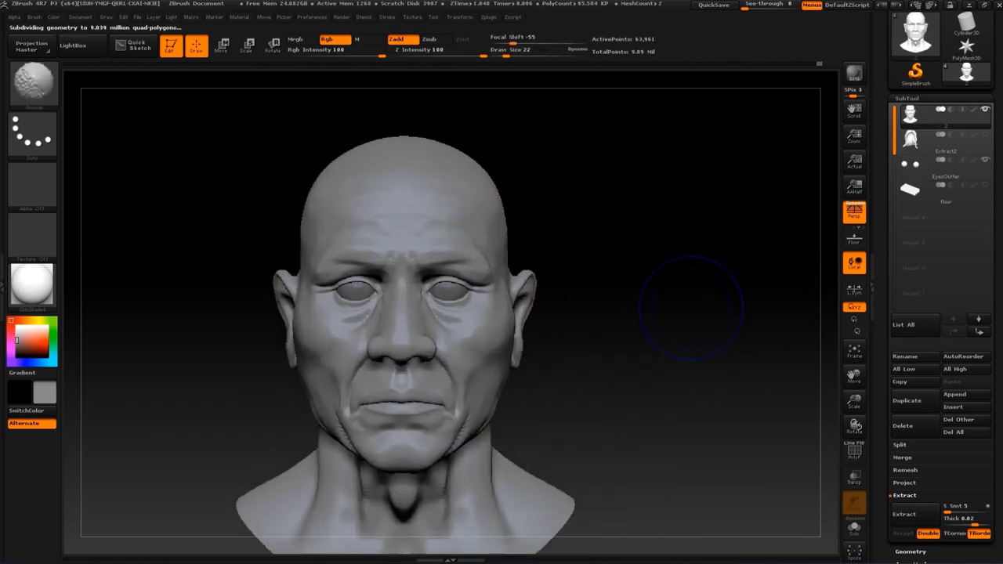
{"action": "left_click", "coordinate": [854, 452]}
{"action": "mouse_move", "coordinate": [738, 358]}
{"action": "left_mouse_down"}
{"action": "mouse_move", "coordinate": [565, 361]}
{"action": "mouse_move", "coordinate": [693, 337]}
{"action": "mouse_move", "coordinate": [737, 313]}
{"action": "mouse_move", "coordinate": [791, 314]}
{"action": "mouse_move", "coordinate": [752, 318]}
{"action": "mouse_move", "coordinate": [791, 330]}
{"action": "mouse_move", "coordinate": [815, 376]}
{"action": "left_mouse_up"}
{"action": "key", "text": "s"}
{"action": "left_click", "coordinate": [854, 452]}
{"action": "mouse_move", "coordinate": [745, 321]}
{"action": "left_mouse_down"}
{"action": "mouse_move", "coordinate": [696, 313]}
{"action": "mouse_move", "coordinate": [593, 372]}
{"action": "left_mouse_up"}
{"action": "key", "text": "d"}
{"action": "key", "text": "d"}
{"action": "key", "text": "d"}
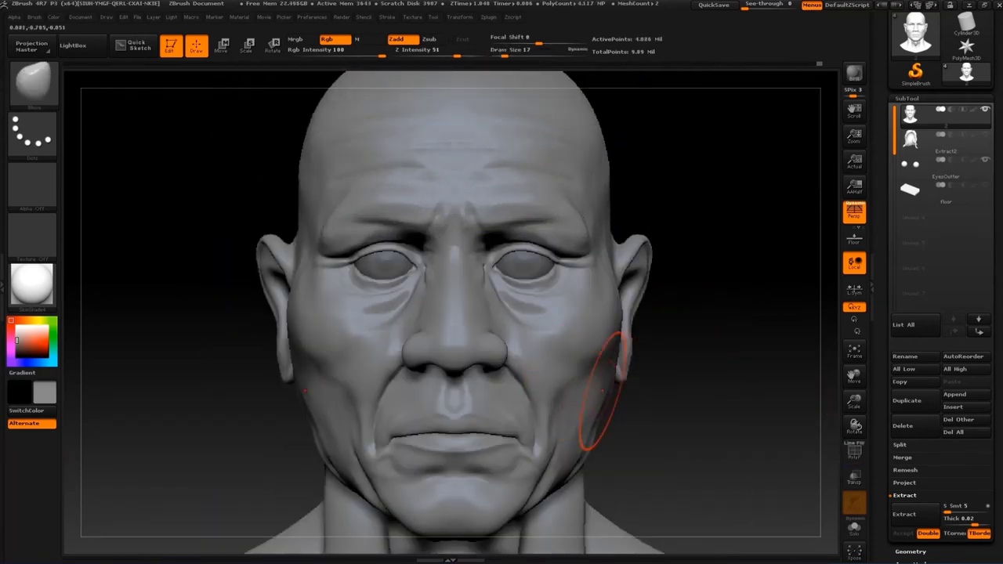
Sculpt a soft crease under the lower lip with ClayBuildup, settling on subdivision level 4
{"action": "left_click_drag", "start_coordinate": [635, 415], "coordinate": [575, 383], "text": "alt"}
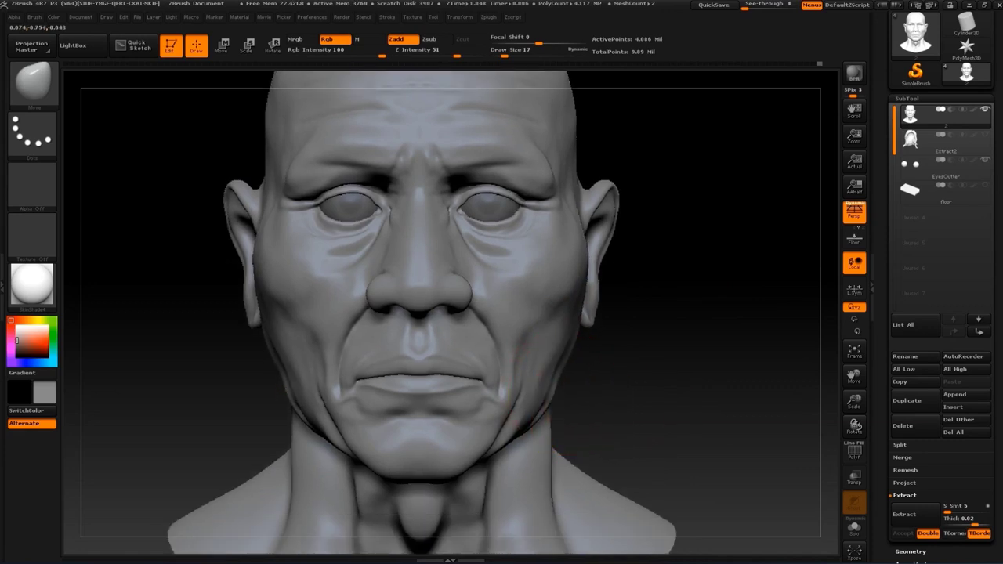
{"action": "mouse_move", "coordinate": [627, 405]}
{"action": "left_mouse_down"}
{"action": "mouse_move", "coordinate": [604, 392]}
{"action": "mouse_move", "coordinate": [484, 427]}
{"action": "mouse_move", "coordinate": [424, 367]}
{"action": "left_mouse_up"}
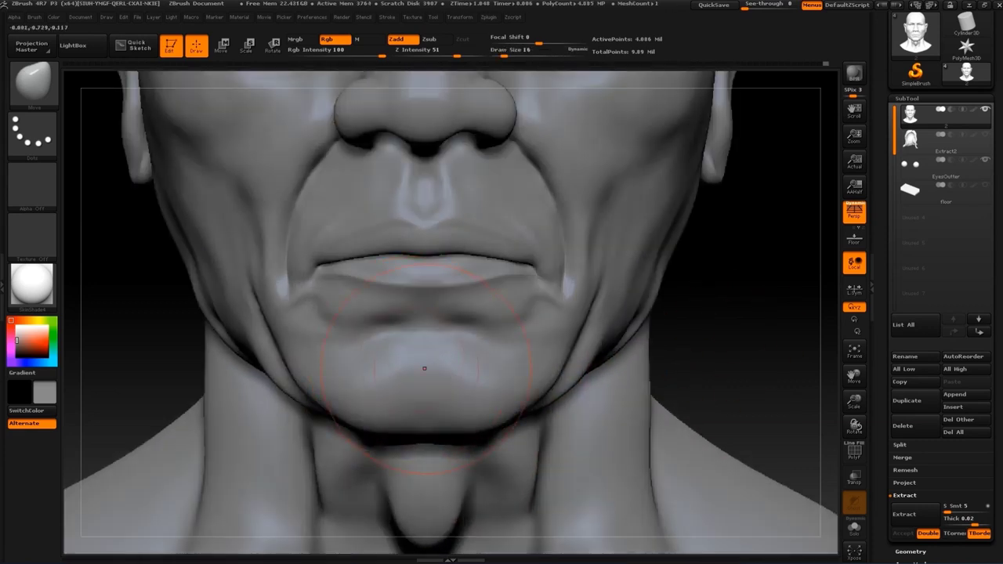
{"action": "key", "text": "b"}
{"action": "key", "text": "c"}
{"action": "key", "text": "b"}
{"action": "left_click_drag", "start_coordinate": [723, 364], "coordinate": [771, 388], "text": "alt"}
{"action": "key", "text": "shift+d"}
{"action": "key", "text": "shift+d"}
{"action": "key", "text": "shift+d"}
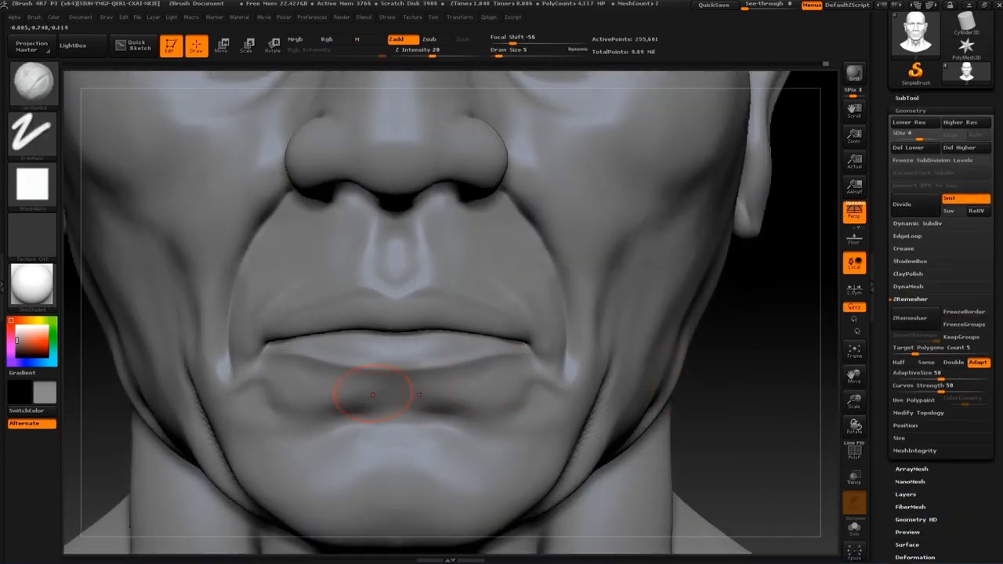
{"action": "key", "text": "d"}
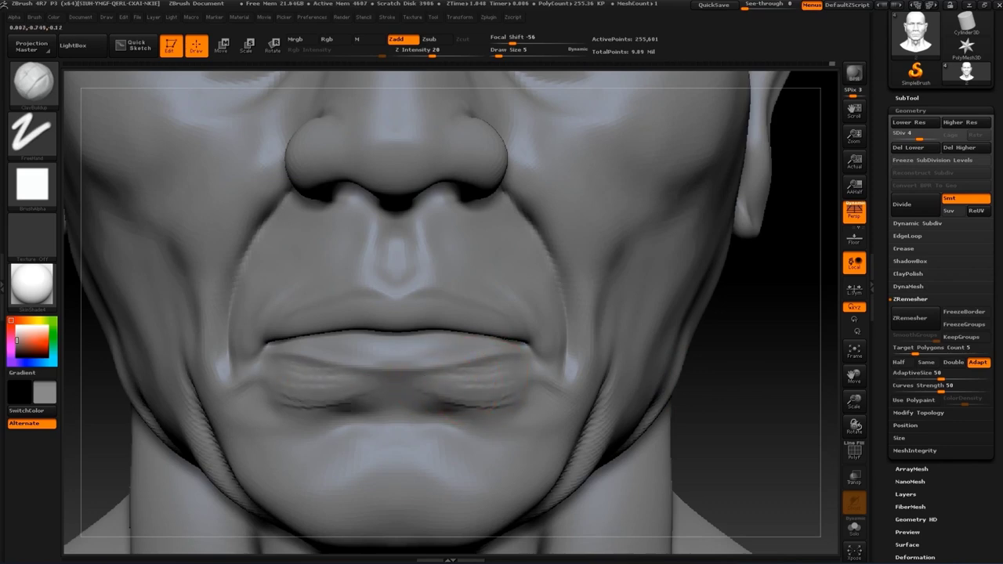
{"action": "mouse_move", "coordinate": [783, 402]}
{"action": "left_mouse_down"}
{"action": "mouse_move", "coordinate": [705, 325]}
{"action": "mouse_move", "coordinate": [741, 376]}
{"action": "mouse_move", "coordinate": [663, 354]}
{"action": "left_mouse_up"}
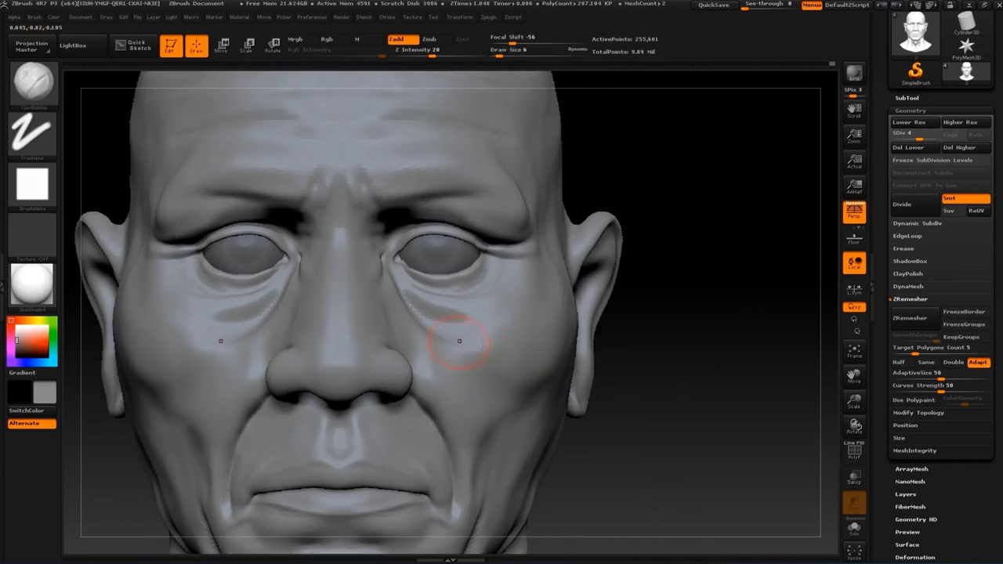
Make the Extract2 hair subtool visible and select it to inspect the hair from several angles
{"action": "left_click", "coordinate": [907, 97]}
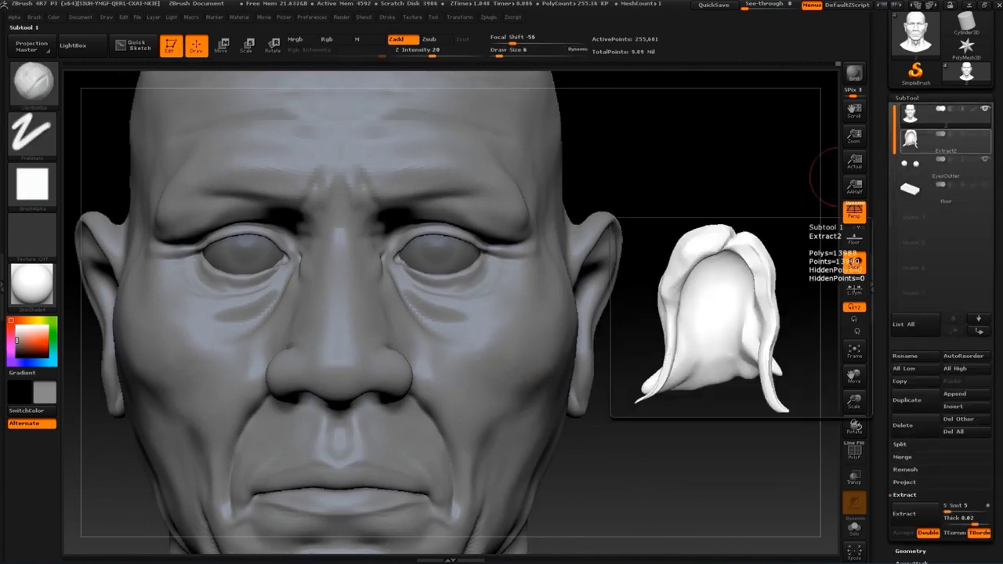
{"action": "left_click_drag", "start_coordinate": [627, 233], "coordinate": [673, 289]}
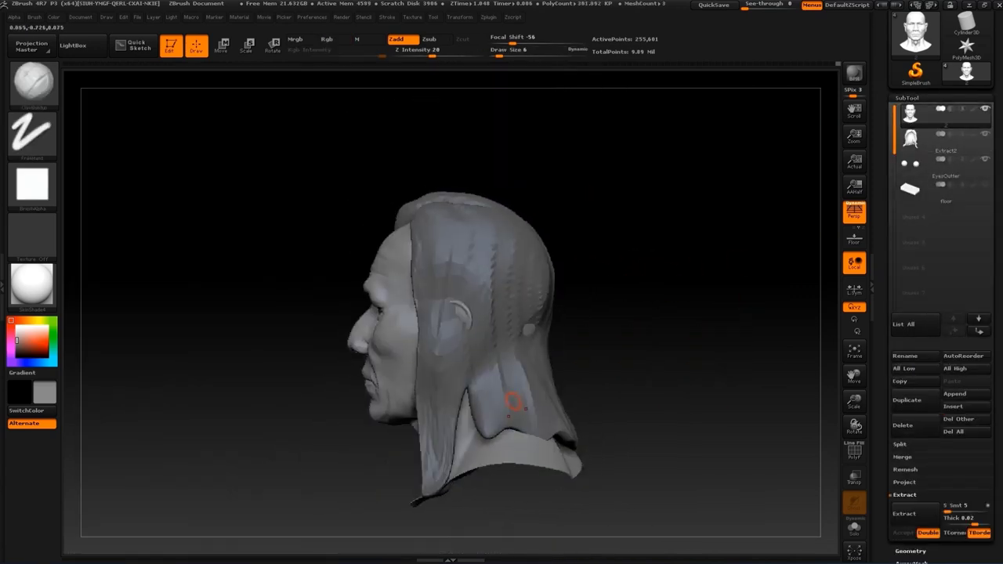
{"action": "left_click", "coordinate": [496, 399], "text": "alt"}
{"action": "key", "text": "b"}
{"action": "left_click", "coordinate": [545, 331]}
{"action": "left_click_drag", "start_coordinate": [595, 196], "coordinate": [611, 399]}
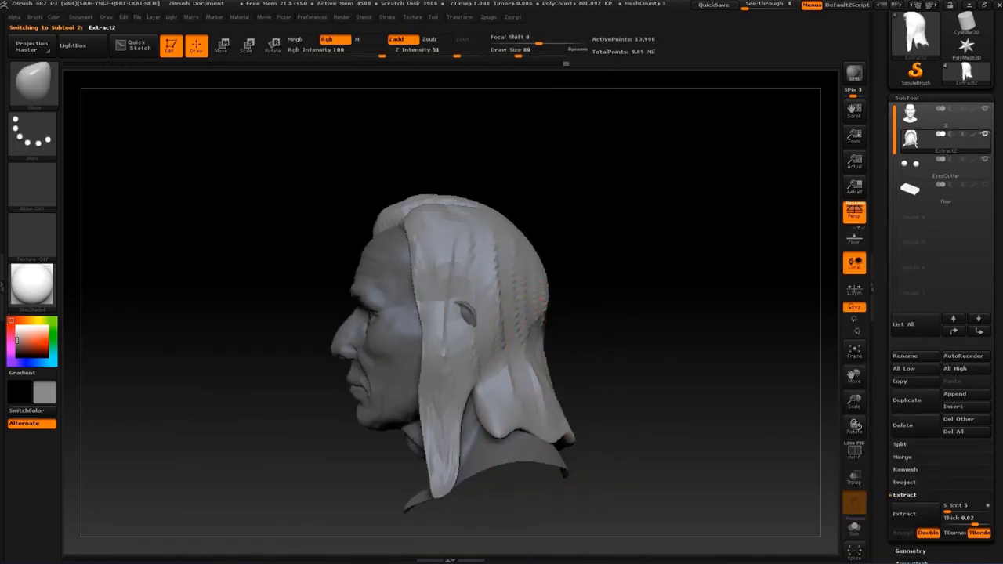
{"action": "key", "text": "s"}
{"action": "mouse_move", "coordinate": [744, 313]}
{"action": "left_mouse_down"}
{"action": "mouse_move", "coordinate": [476, 323]}
{"action": "mouse_move", "coordinate": [566, 331]}
{"action": "mouse_move", "coordinate": [596, 297]}
{"action": "left_mouse_up"}
{"action": "mouse_move", "coordinate": [674, 298]}
{"action": "left_mouse_down"}
{"action": "mouse_move", "coordinate": [698, 269]}
{"action": "mouse_move", "coordinate": [440, 270]}
{"action": "left_mouse_up"}
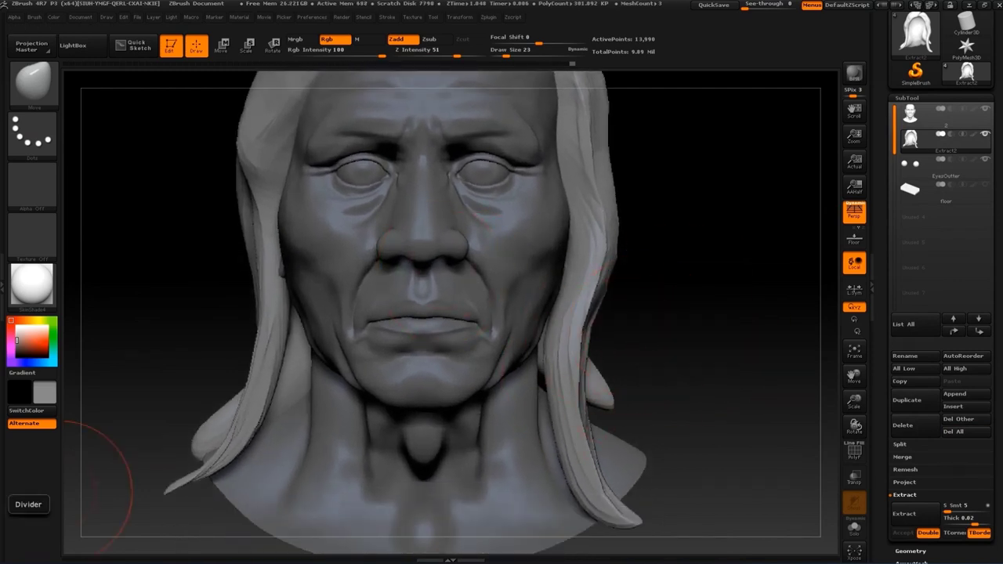
Return to the head subtool and adjust the brush size through 65, 39, 25 and 77
{"action": "mouse_move", "coordinate": [717, 366]}
{"action": "left_mouse_down"}
{"action": "mouse_move", "coordinate": [668, 387]}
{"action": "mouse_move", "coordinate": [583, 384]}
{"action": "left_mouse_up"}
{"action": "key", "text": "s"}
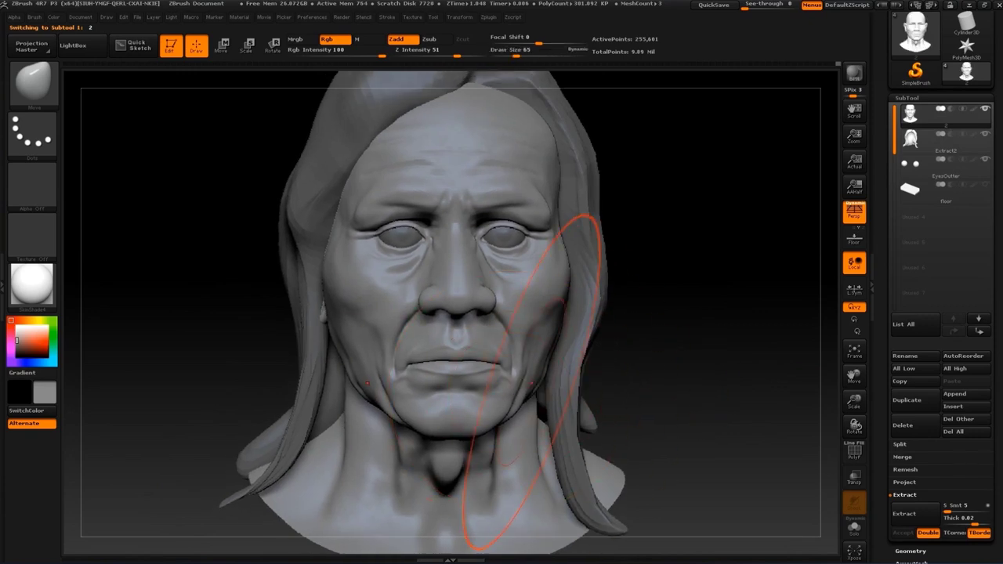
{"action": "left_click_drag", "start_coordinate": [520, 398], "coordinate": [502, 398]}
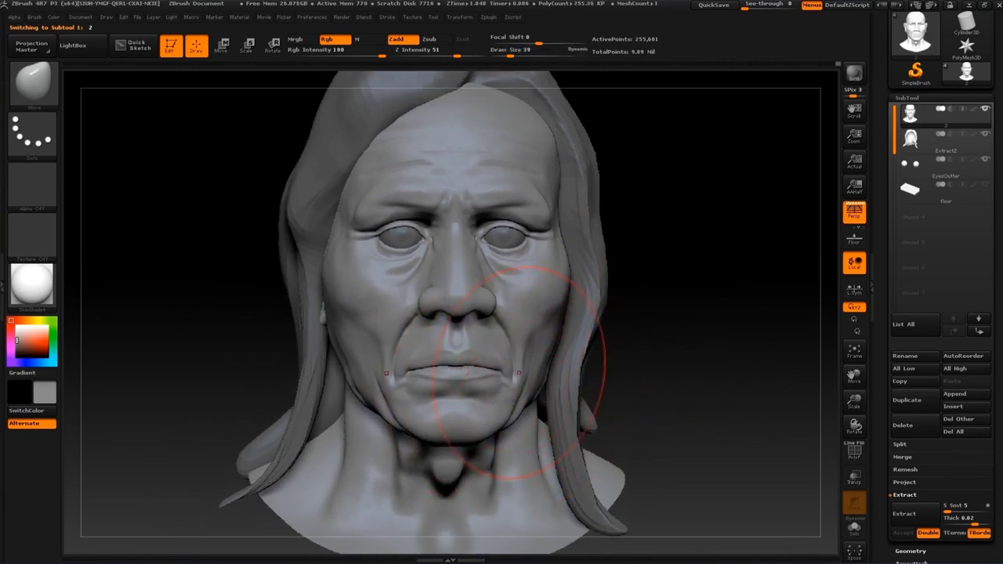
{"action": "key", "text": "s"}
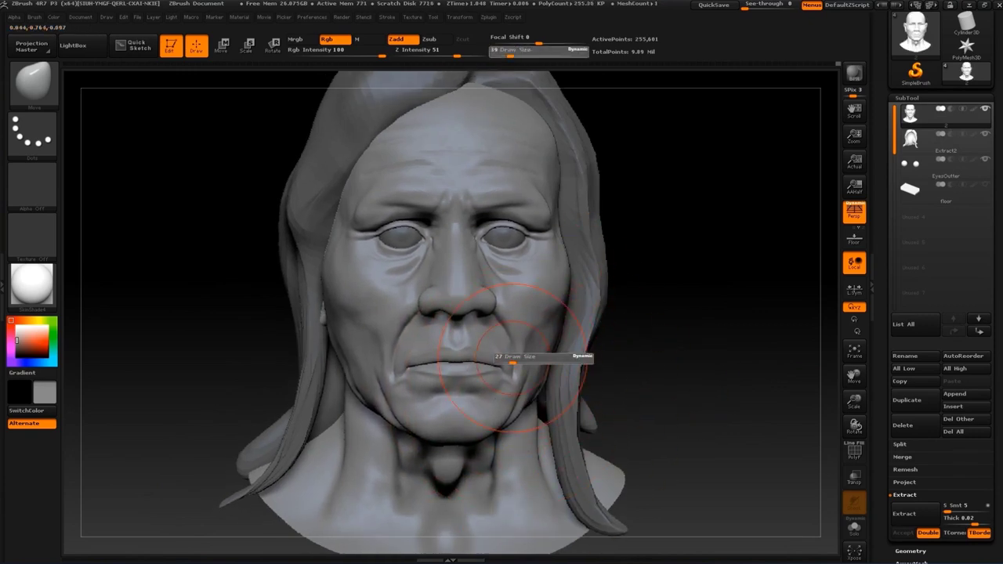
{"action": "left_click_drag", "start_coordinate": [548, 358], "coordinate": [524, 358]}
{"action": "mouse_move", "coordinate": [744, 353]}
{"action": "left_mouse_down", "text": "alt"}
{"action": "mouse_move", "coordinate": [761, 336]}
{"action": "mouse_move", "coordinate": [546, 366]}
{"action": "left_mouse_up", "text": "alt"}
{"action": "left_click_drag", "start_coordinate": [599, 383], "coordinate": [745, 384]}
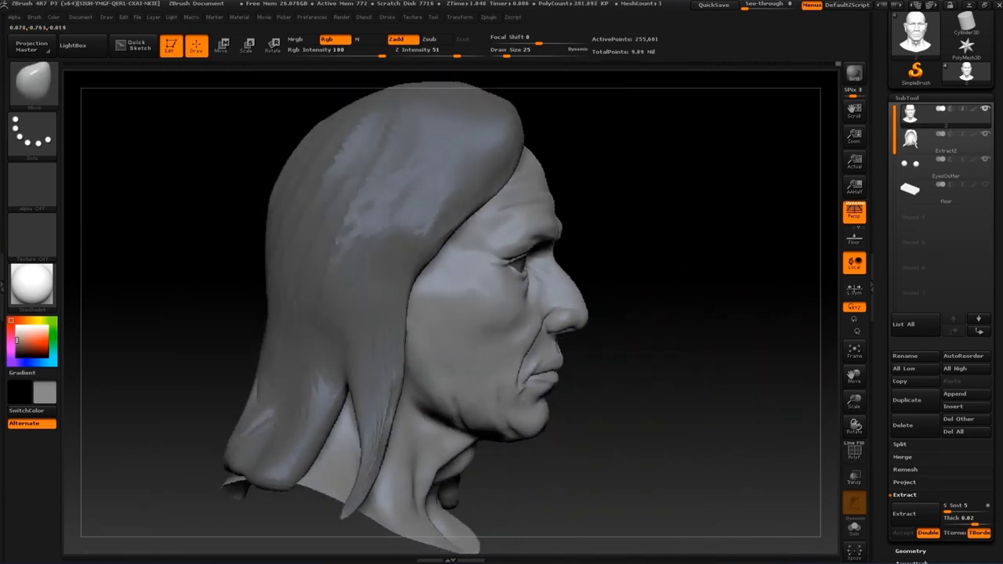
{"action": "key", "text": "s"}
{"action": "left_click_drag", "start_coordinate": [481, 416], "coordinate": [541, 416]}
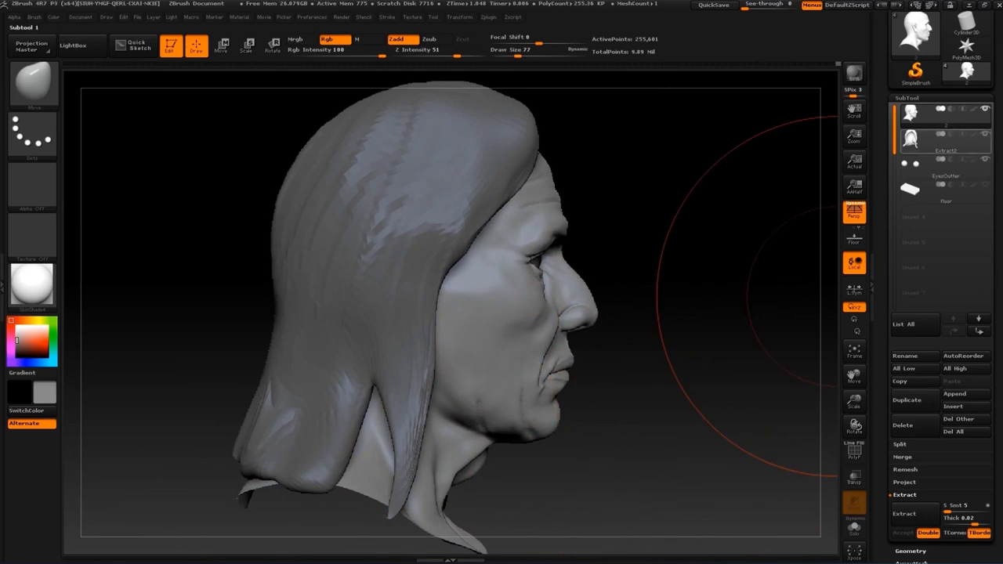
Hide the hair and reduce the brush through sizes 35, 23, 29 and 13
{"action": "left_click", "coordinate": [984, 133]}
{"action": "key", "text": "s"}
{"action": "left_click_drag", "start_coordinate": [361, 291], "coordinate": [325, 290]}
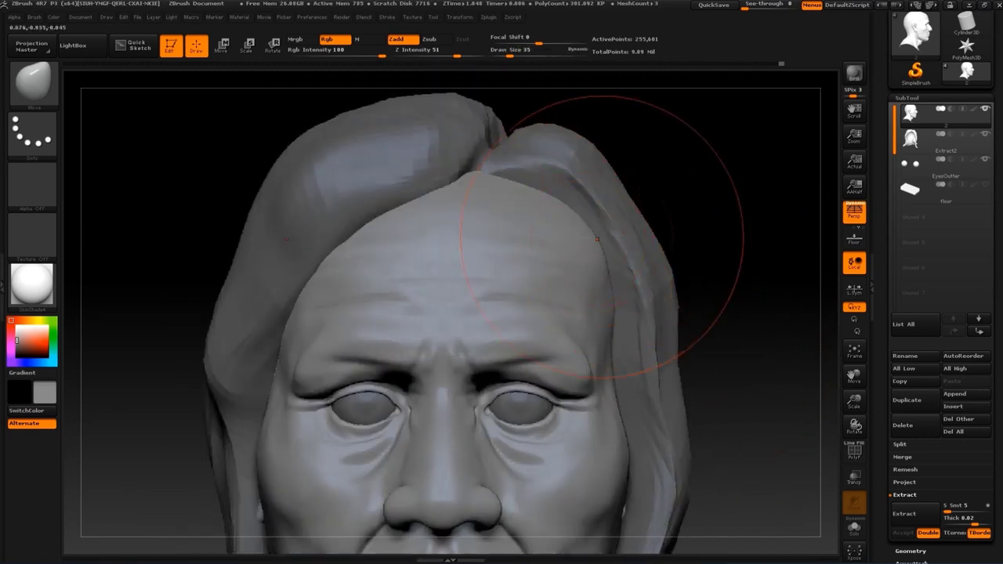
{"action": "key", "text": "s"}
{"action": "left_click_drag", "start_coordinate": [585, 234], "coordinate": [578, 233]}
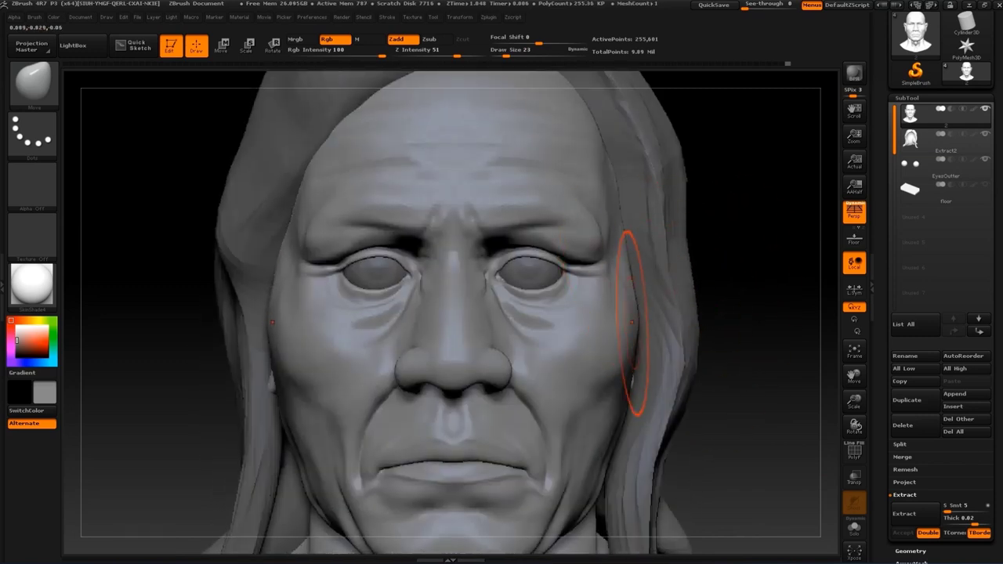
{"action": "key", "text": "bracketright"}
{"action": "key", "text": "s"}
{"action": "left_click_drag", "start_coordinate": [689, 267], "coordinate": [662, 267]}
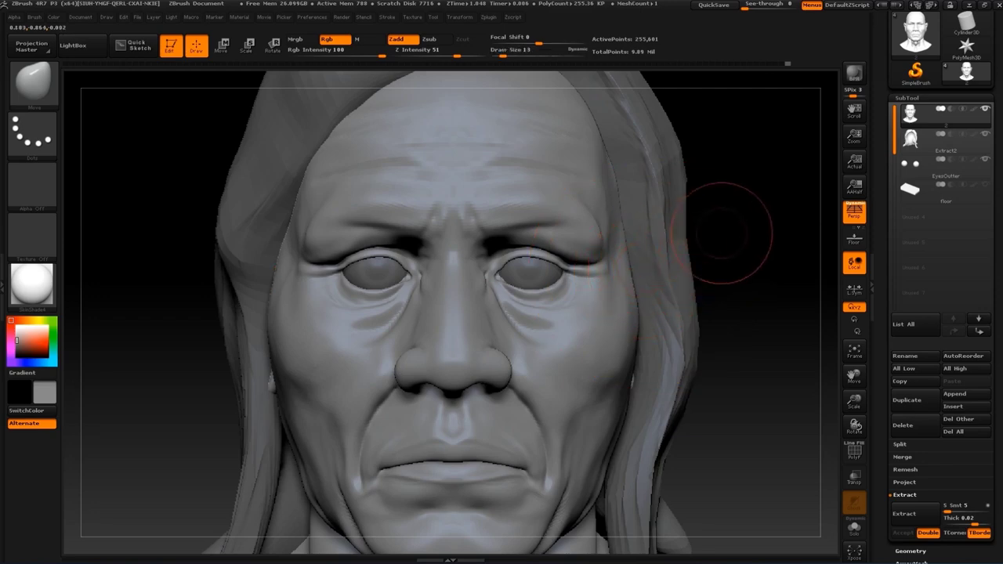
{"action": "left_click_drag", "start_coordinate": [725, 249], "coordinate": [510, 280], "text": "alt"}
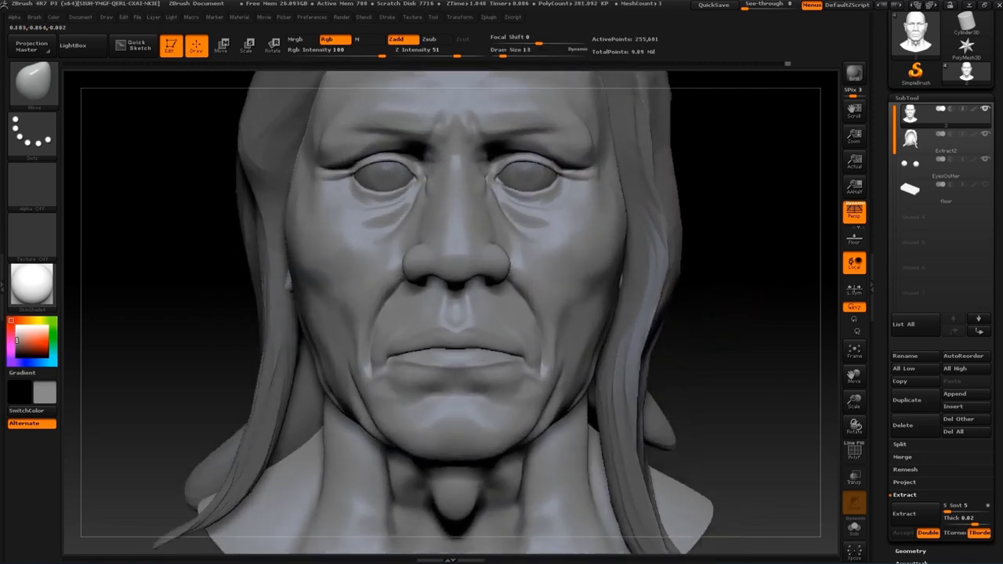
{"action": "left_click_drag", "start_coordinate": [752, 259], "coordinate": [540, 257]}
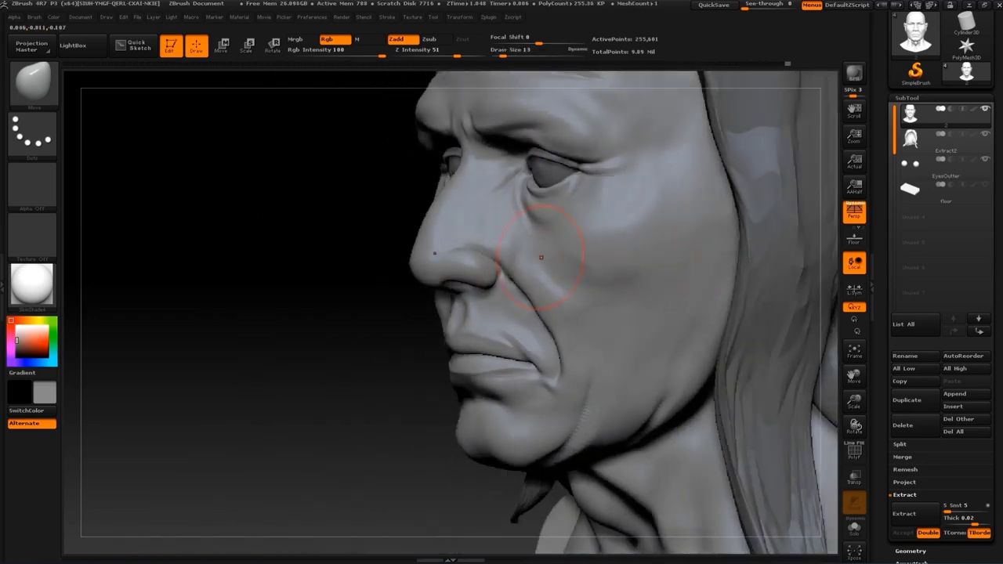
{"action": "left_click_drag", "start_coordinate": [392, 290], "coordinate": [484, 282], "text": "alt"}
Work the nose, cheek and mouth with brush sizes 5, 17, then 5 again
{"action": "type", "text": "s"}
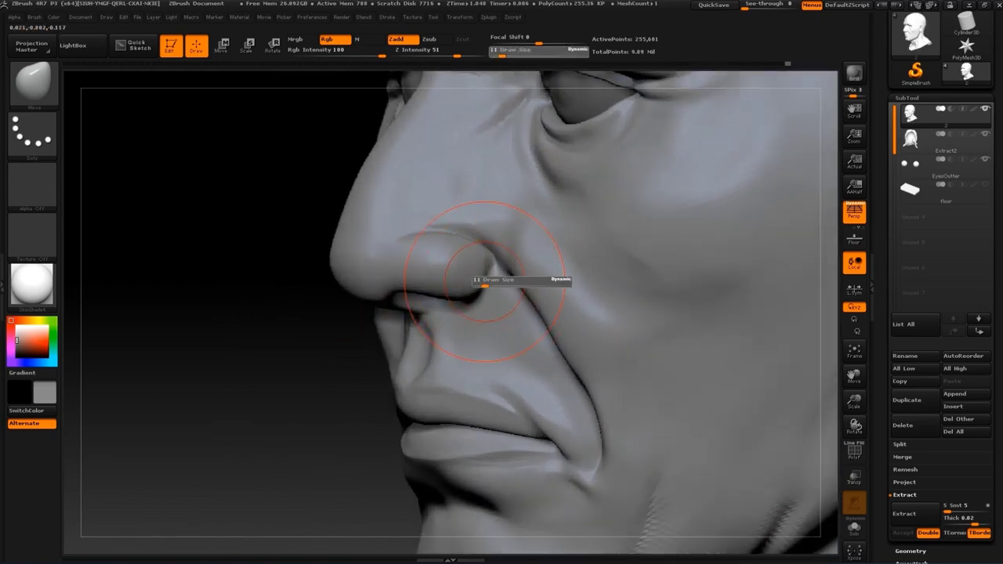
{"action": "type", "text": "5"}
{"action": "key", "text": "Return"}
{"action": "left_click_drag", "start_coordinate": [271, 361], "coordinate": [773, 402]}
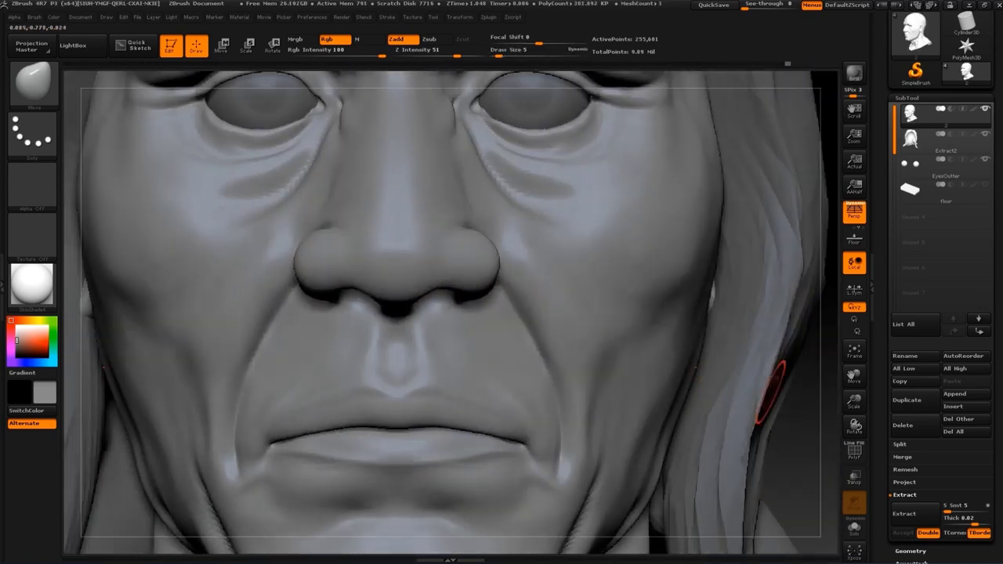
{"action": "key", "text": "f"}
{"action": "left_click_drag", "start_coordinate": [734, 286], "coordinate": [721, 274], "text": "alt"}
{"action": "type", "text": "s17"}
{"action": "key", "text": "Return"}
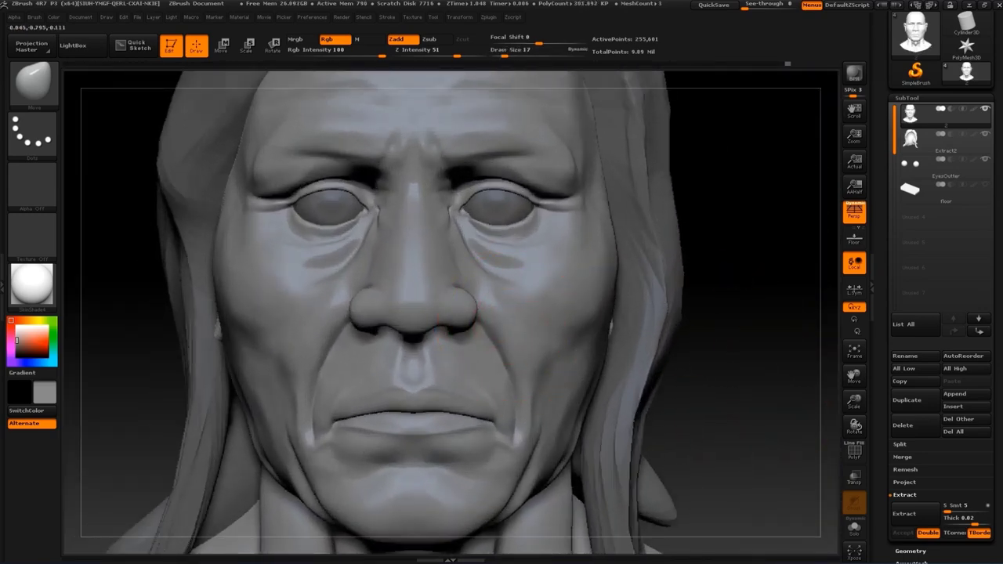
{"action": "left_click_drag", "start_coordinate": [689, 344], "coordinate": [480, 355], "text": "alt"}
{"action": "type", "text": "s5"}
{"action": "key", "text": "Return"}
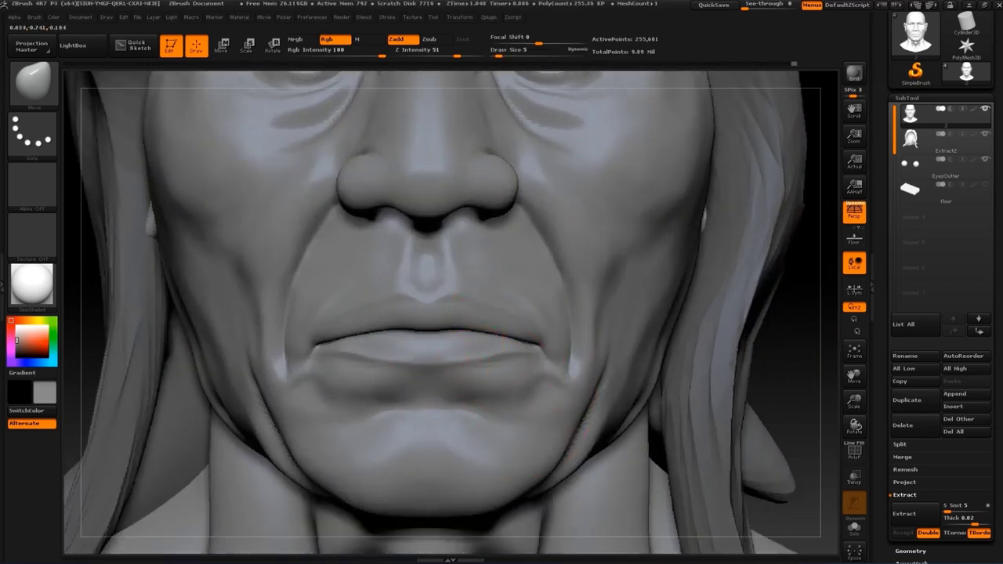
Switch to the Standard brush and work the chin and neck area
{"action": "key", "text": "b"}
{"action": "key", "text": "s"}
{"action": "key", "text": "t"}
{"action": "key", "text": "s"}
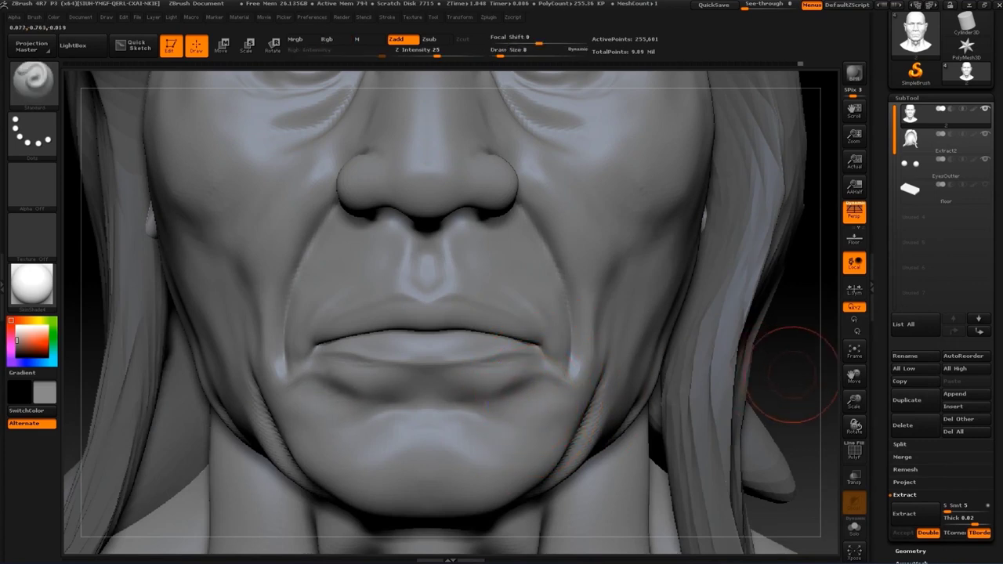
{"action": "left_click_drag", "start_coordinate": [817, 370], "coordinate": [815, 255], "text": "alt"}
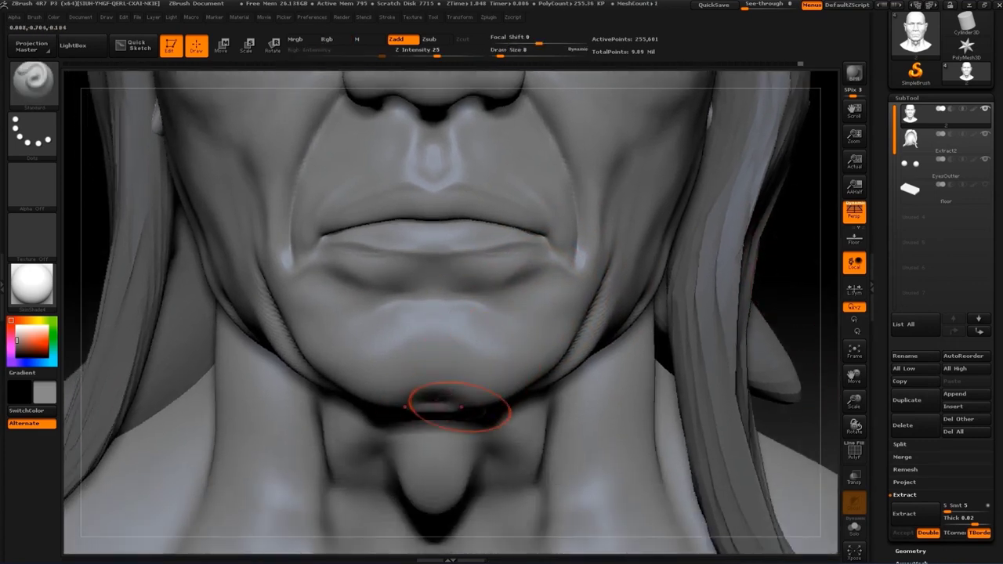
{"action": "key", "text": "f"}
{"action": "mouse_move", "coordinate": [582, 380]}
{"action": "left_mouse_down"}
{"action": "mouse_move", "coordinate": [690, 342]}
{"action": "mouse_move", "coordinate": [596, 345]}
{"action": "mouse_move", "coordinate": [564, 359]}
{"action": "left_mouse_up"}
Switch brushes with B-L and push the jowls and cheeks at size 20, then a larger size
{"action": "key", "text": "b"}
{"action": "key", "text": "b"}
{"action": "key", "text": "l"}
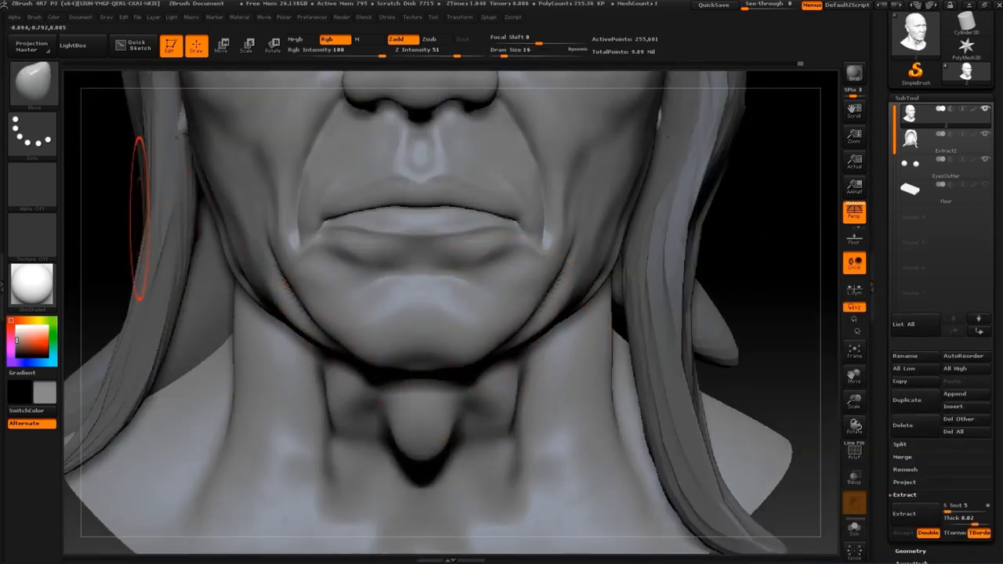
{"action": "mouse_move", "coordinate": [139, 219]}
{"action": "left_mouse_down", "text": "alt"}
{"action": "mouse_move", "coordinate": [377, 354]}
{"action": "mouse_move", "coordinate": [376, 387]}
{"action": "mouse_move", "coordinate": [347, 342]}
{"action": "left_mouse_up", "text": "alt"}
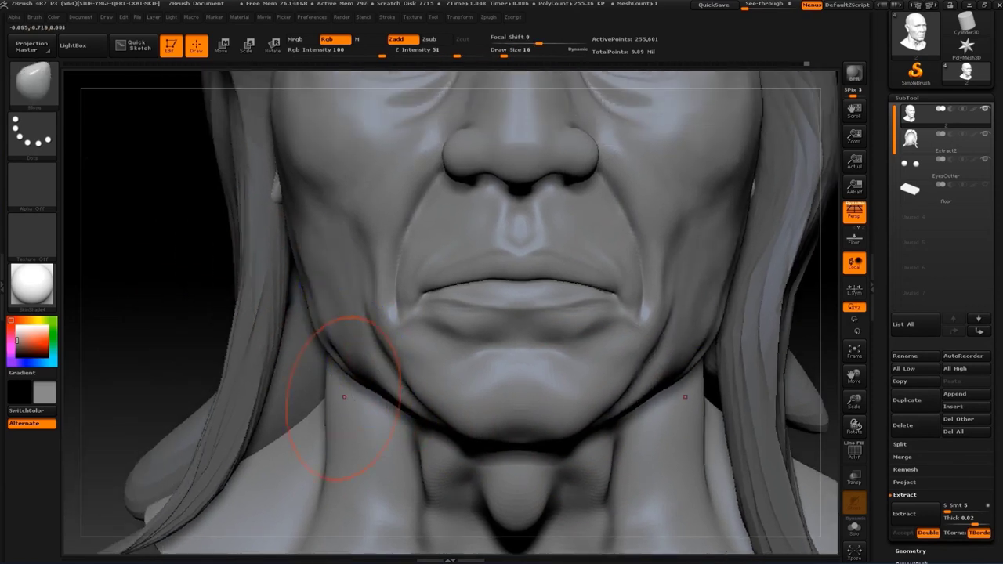
{"action": "left_click_drag", "start_coordinate": [344, 397], "coordinate": [324, 347], "text": "alt"}
{"action": "key", "text": "["}
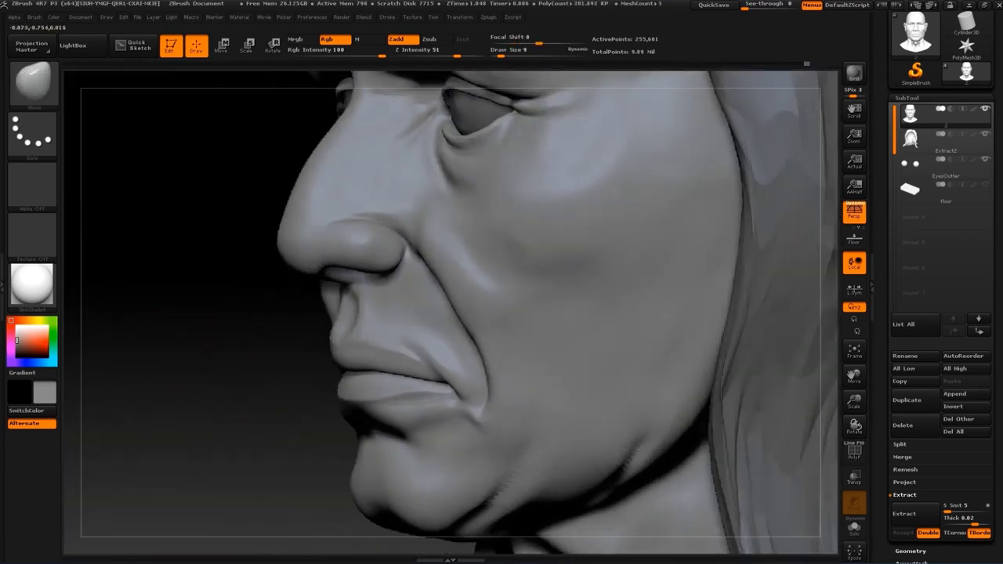
{"action": "left_click_drag", "start_coordinate": [196, 314], "coordinate": [300, 296]}
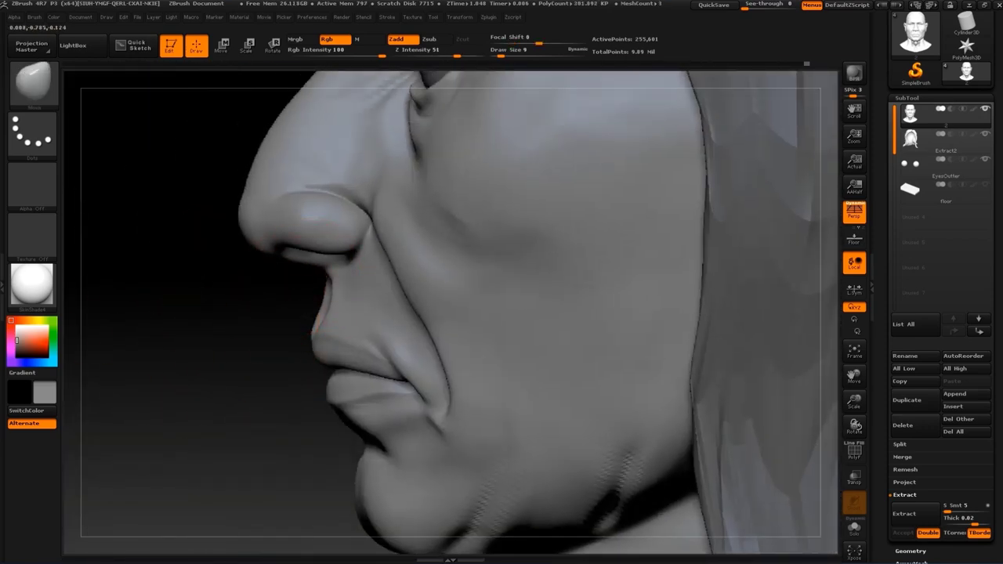
{"action": "left_click_drag", "start_coordinate": [223, 313], "coordinate": [246, 458], "text": "alt"}
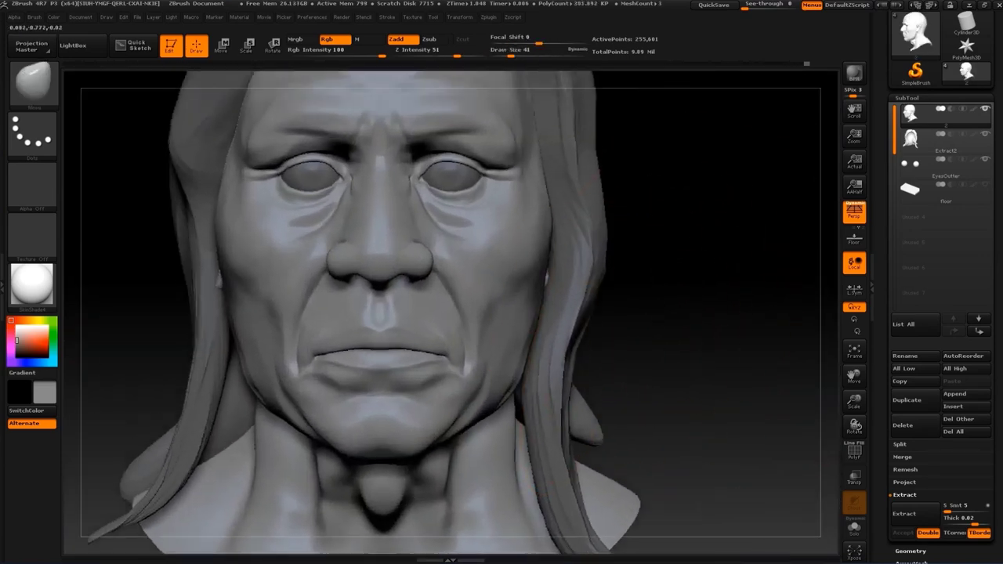
{"action": "key", "text": "s"}
{"action": "left_click_drag", "start_coordinate": [548, 347], "coordinate": [517, 347]}
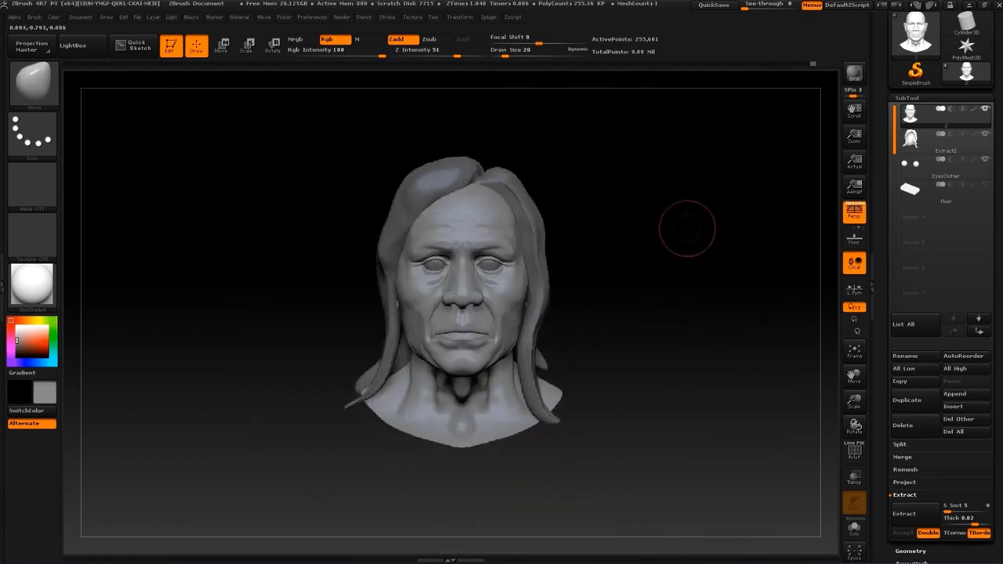
{"action": "left_click_drag", "start_coordinate": [687, 226], "coordinate": [595, 235]}
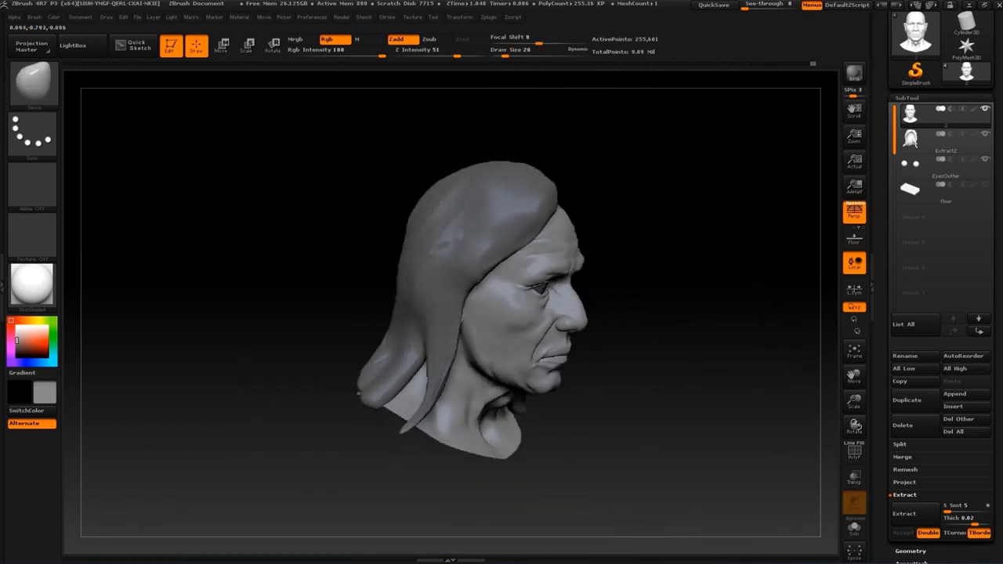
{"action": "key", "text": "s"}
{"action": "left_click_drag", "start_coordinate": [448, 378], "coordinate": [593, 341]}
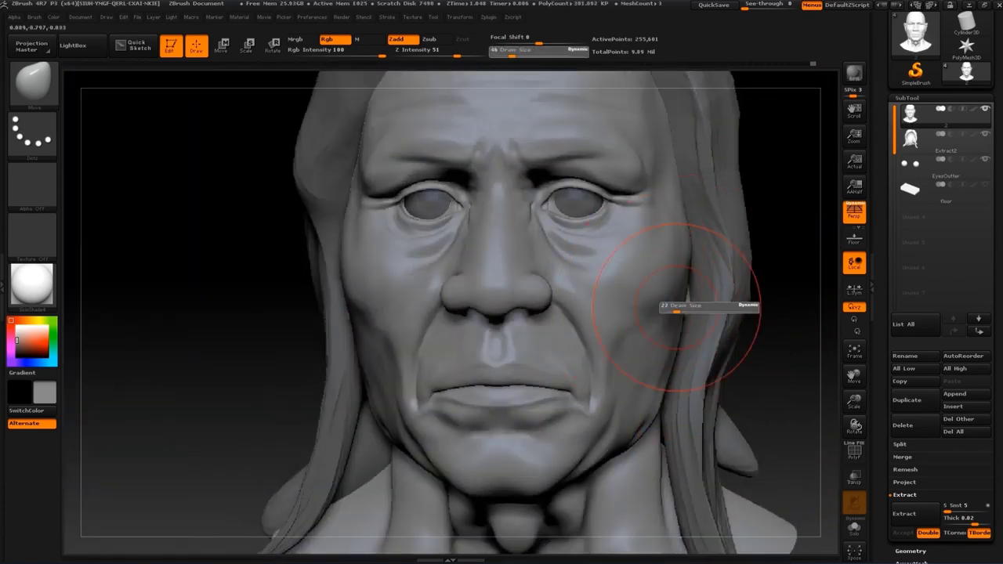
Move and rotate the right eyeball with Transpose so it sits inside the eyelids
{"action": "key", "text": "w"}
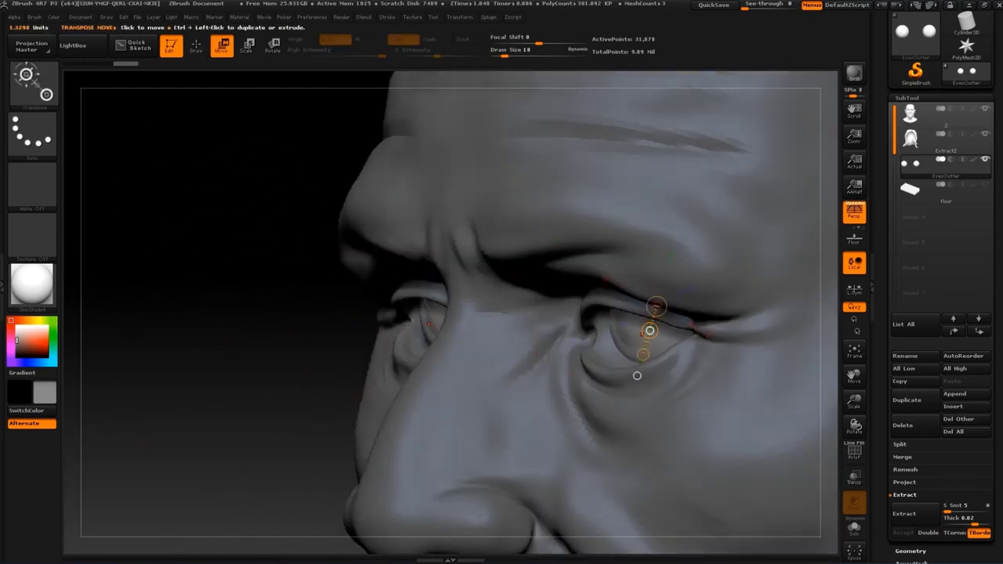
{"action": "left_click_drag", "start_coordinate": [423, 297], "coordinate": [445, 343]}
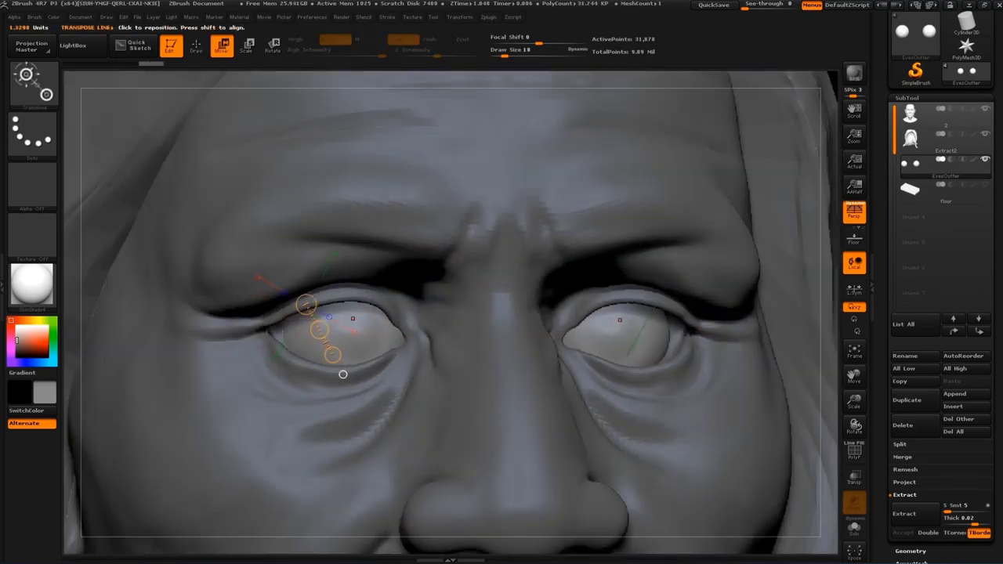
{"action": "left_click_drag", "start_coordinate": [611, 306], "coordinate": [616, 366]}
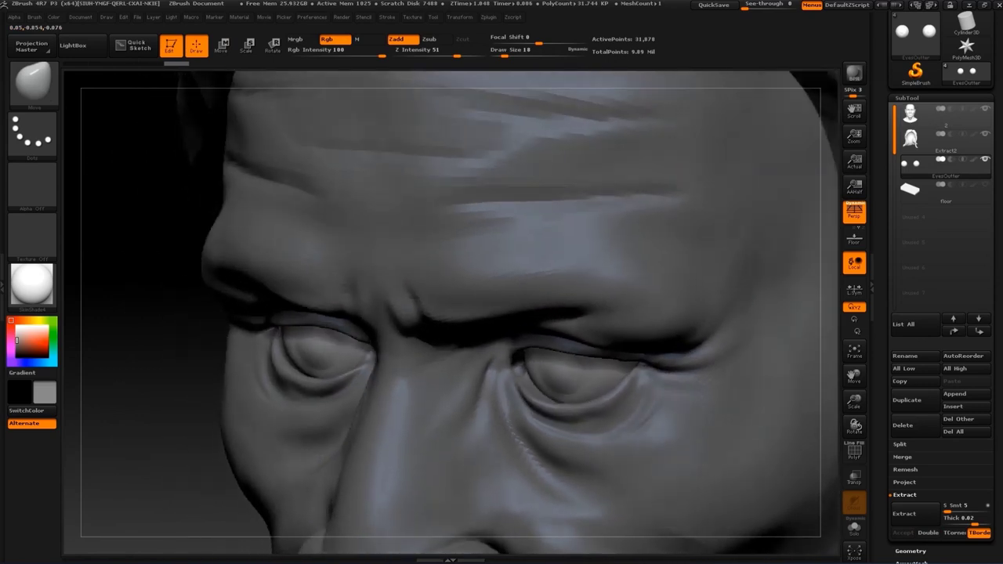
{"action": "left_click_drag", "start_coordinate": [547, 361], "coordinate": [569, 411]}
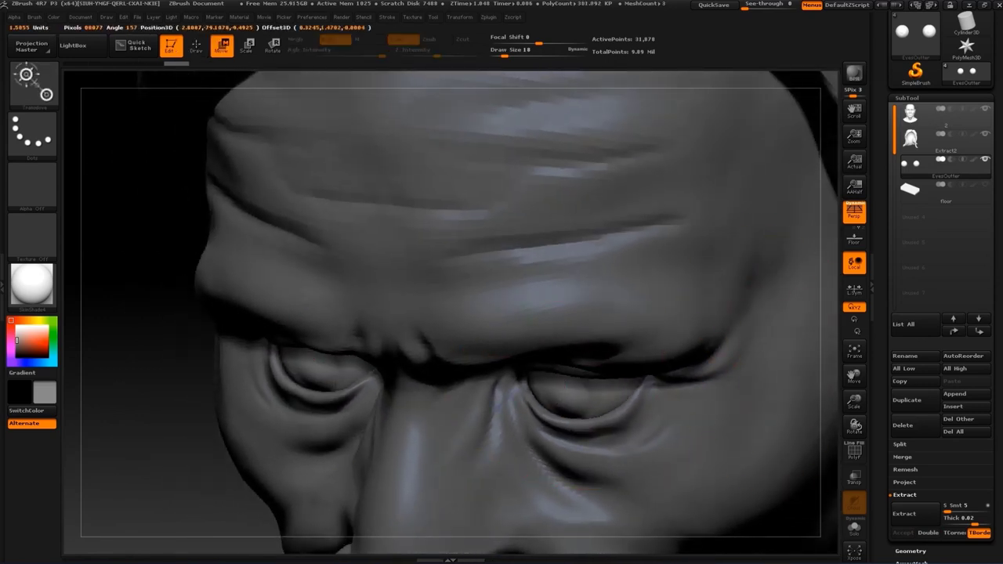
{"action": "right_click_drag", "start_coordinate": [577, 431], "coordinate": [564, 445]}
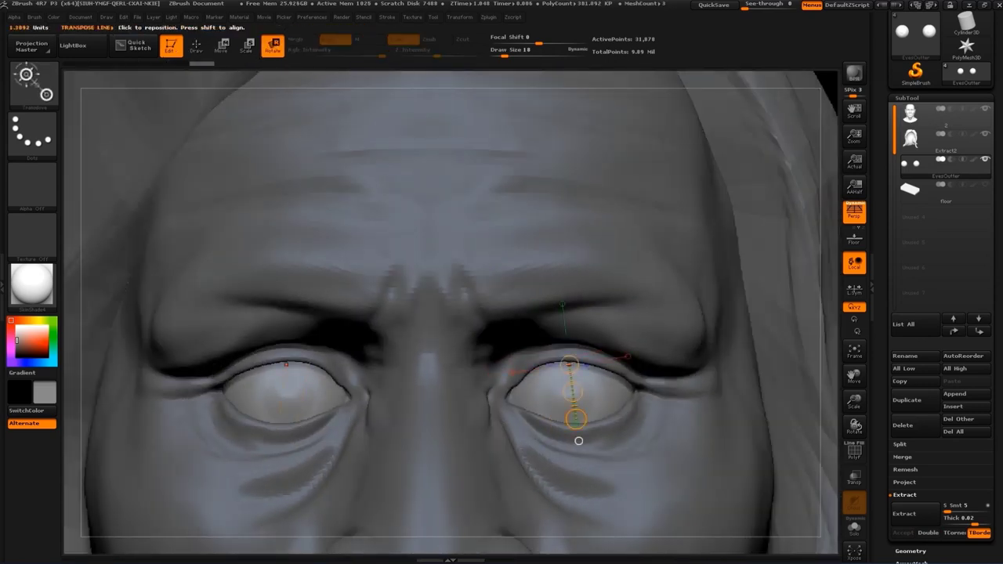
{"action": "left_click", "coordinate": [564, 445]}
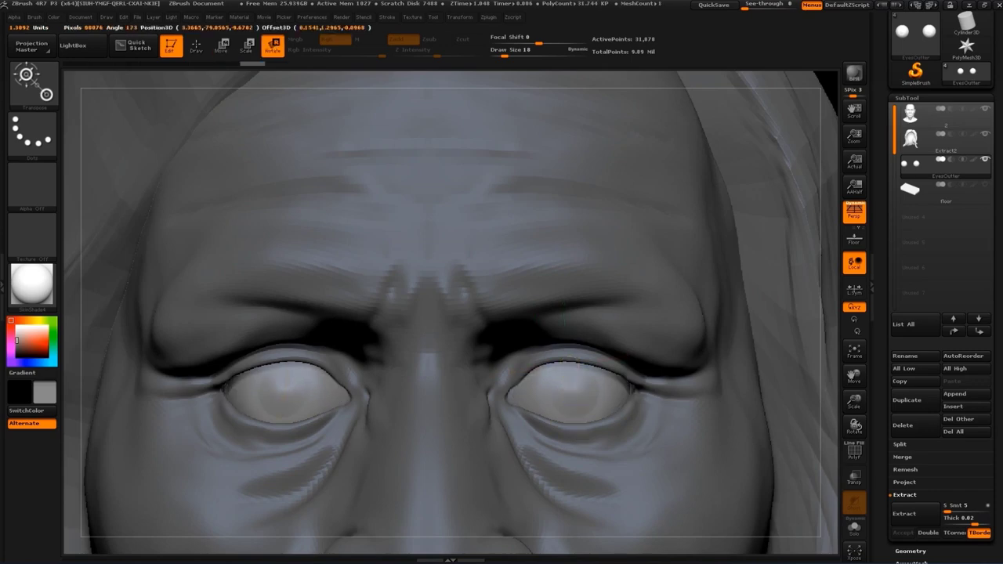
Return to sculpt mode, frame the head and switch back to the head mesh
{"action": "key", "text": "q"}
{"action": "scroll", "coordinate": [759, 350], "scroll_direction": "up", "scroll_amount": 5}
{"action": "key", "text": "f"}
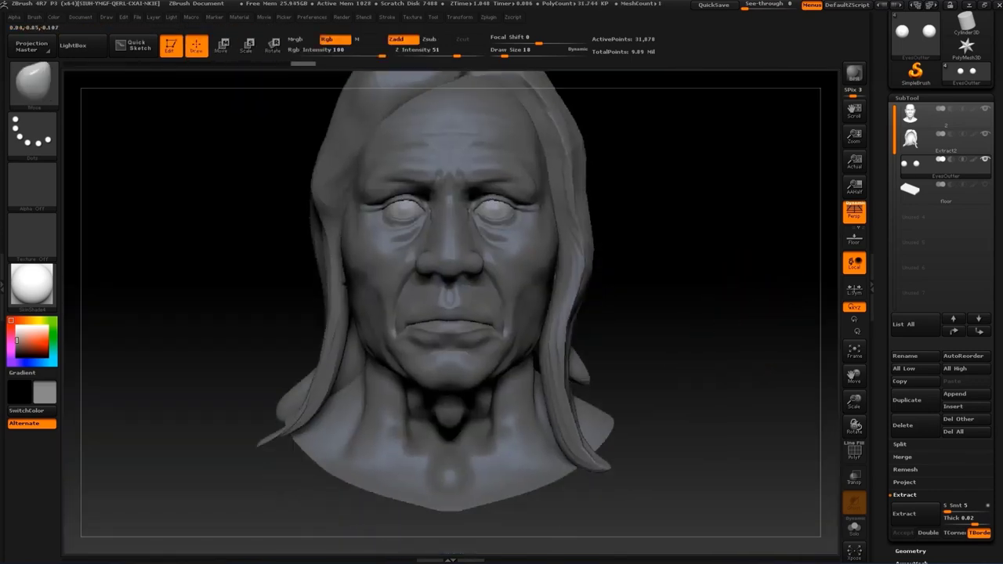
{"action": "right_click_drag", "start_coordinate": [759, 351], "coordinate": [737, 352]}
{"action": "scroll", "coordinate": [736, 352], "scroll_direction": "up", "scroll_amount": 3}
{"action": "scroll", "coordinate": [736, 352], "scroll_direction": "up", "scroll_amount": 2}
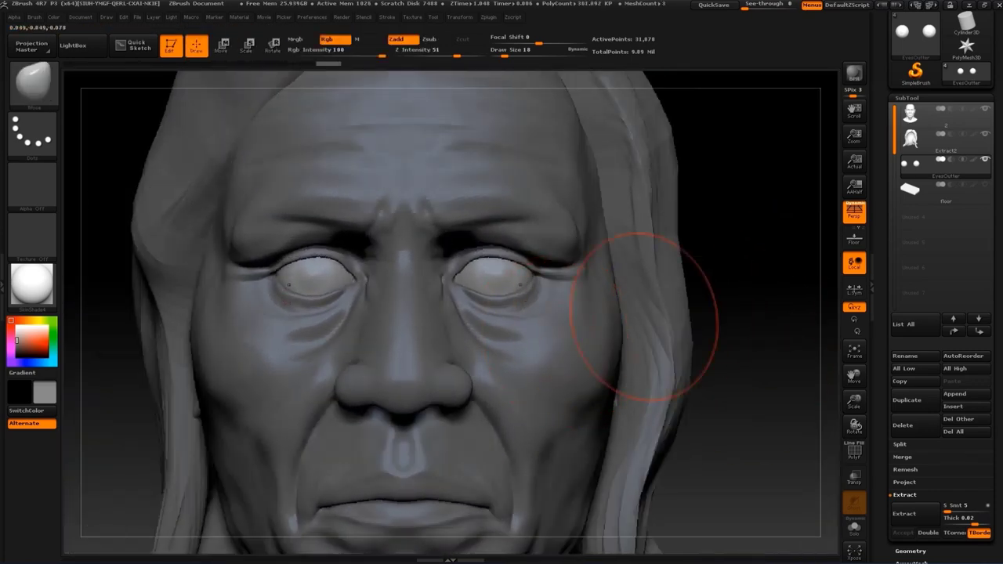
{"action": "scroll", "coordinate": [665, 329], "scroll_direction": "up", "scroll_amount": 2}
{"action": "left_click", "coordinate": [666, 329], "text": "alt"}
{"action": "scroll", "coordinate": [734, 278], "scroll_direction": "up", "scroll_amount": 4}
Reduce the brush to size 6 and reshape the lower eyelids and under-eye bags
{"action": "key", "text": "bracketleft"}
{"action": "key", "text": "bracketleft"}
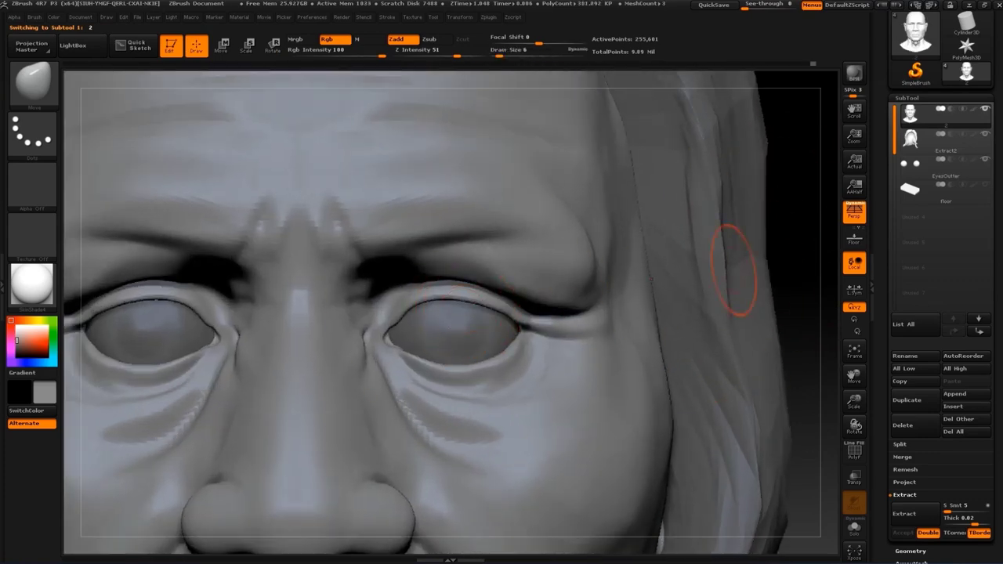
{"action": "right_click_drag", "start_coordinate": [732, 264], "coordinate": [150, 287]}
{"action": "scroll", "coordinate": [436, 279], "scroll_direction": "up", "scroll_amount": 3}
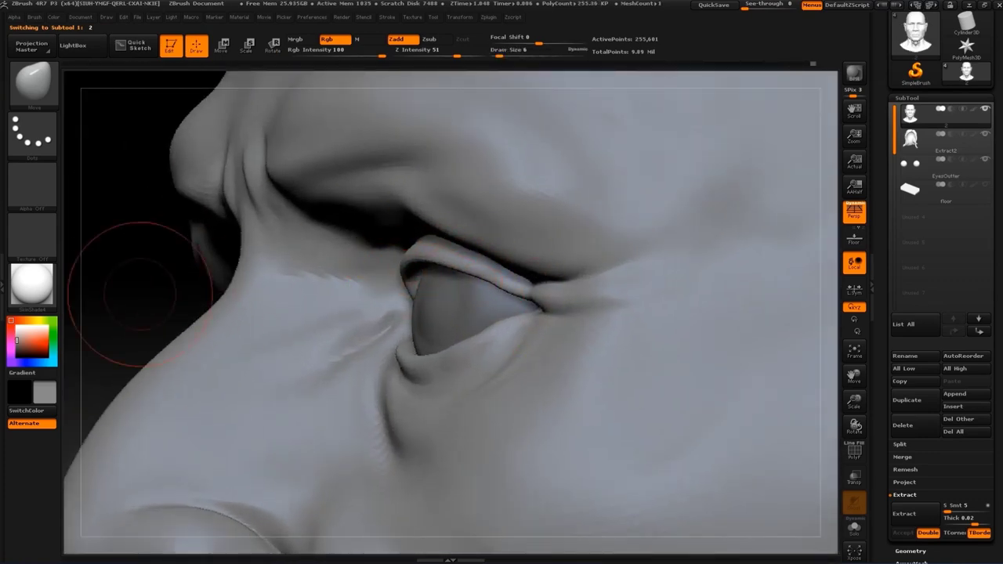
{"action": "right_click_drag", "start_coordinate": [141, 294], "coordinate": [344, 266]}
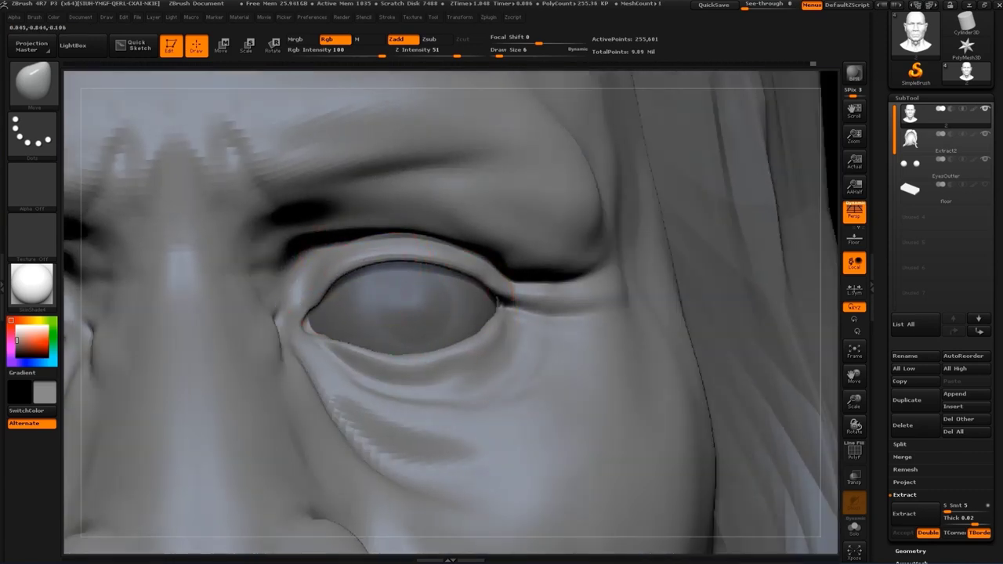
{"action": "key", "text": "f"}
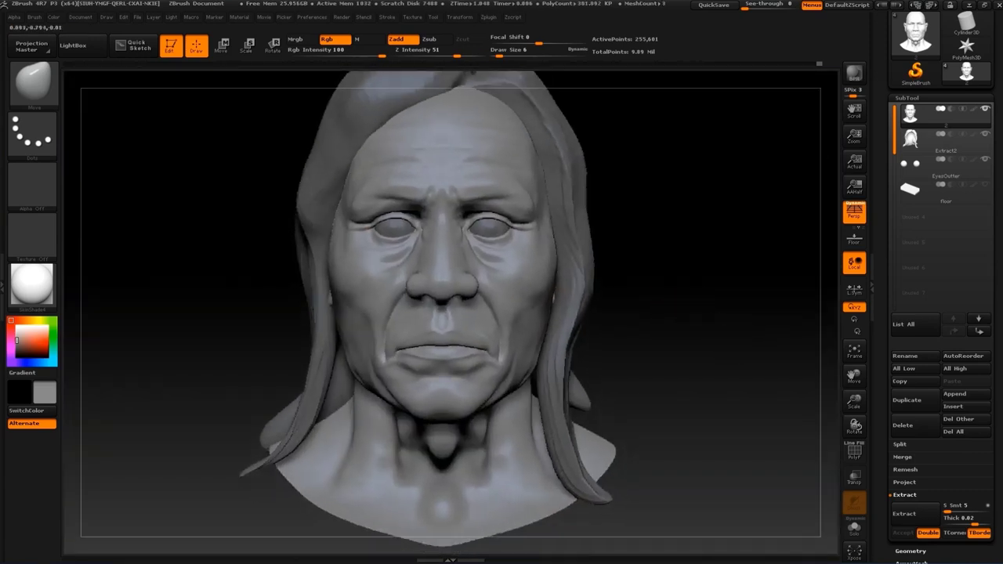
{"action": "scroll", "coordinate": [723, 347], "scroll_direction": "up", "scroll_amount": 3}
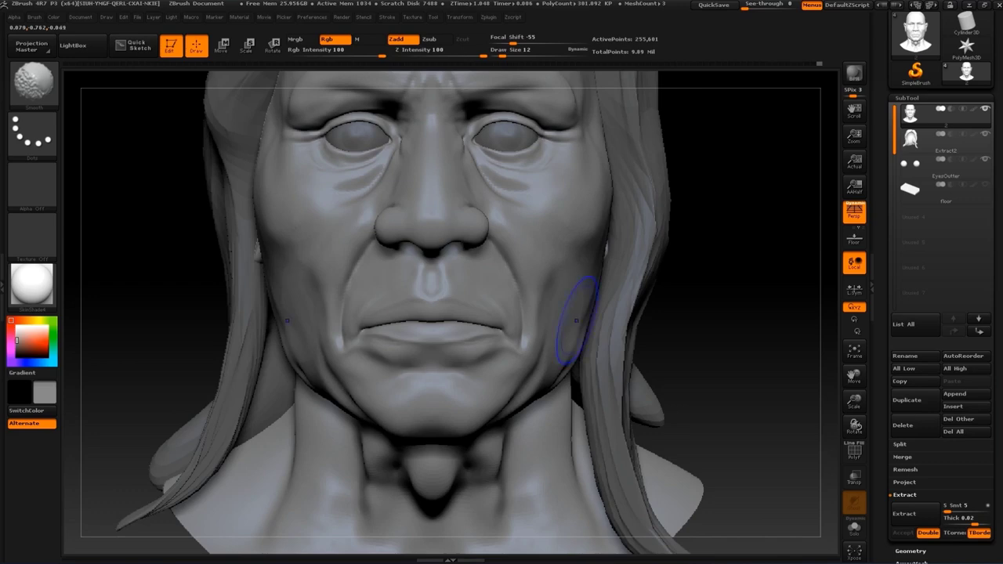
{"action": "right_click_drag", "start_coordinate": [576, 320], "coordinate": [648, 294]}
Refine the brow, forehead and temples with the Standard brush at size 11
{"action": "key", "text": "b"}
{"action": "key", "text": "s"}
{"action": "key", "text": "t"}
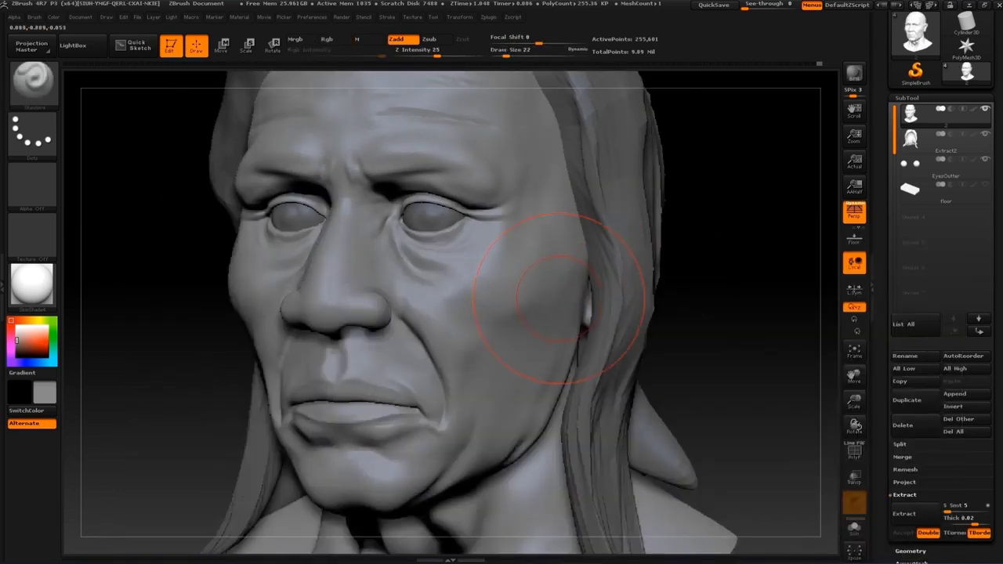
{"action": "right_click_drag", "start_coordinate": [488, 355], "coordinate": [493, 314]}
{"action": "scroll", "coordinate": [493, 313], "scroll_direction": "up", "scroll_amount": 2}
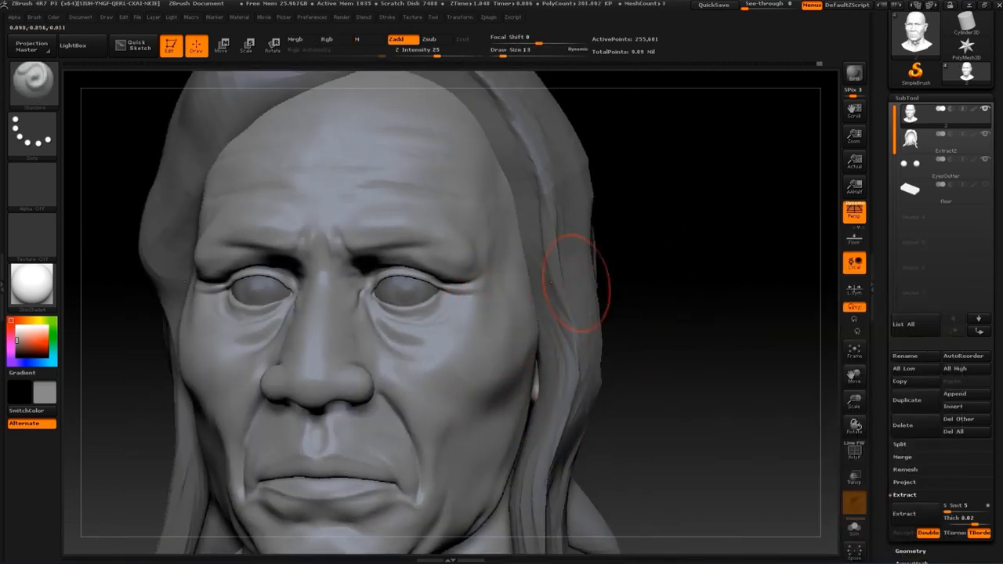
{"action": "right_click_drag", "start_coordinate": [587, 287], "coordinate": [473, 317]}
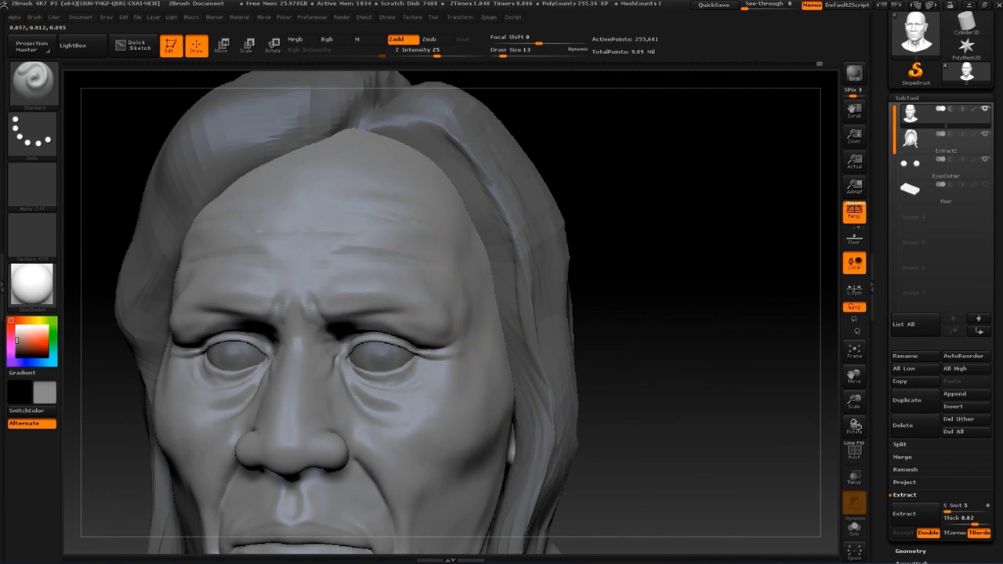
{"action": "right_click_drag", "start_coordinate": [464, 258], "coordinate": [465, 287]}
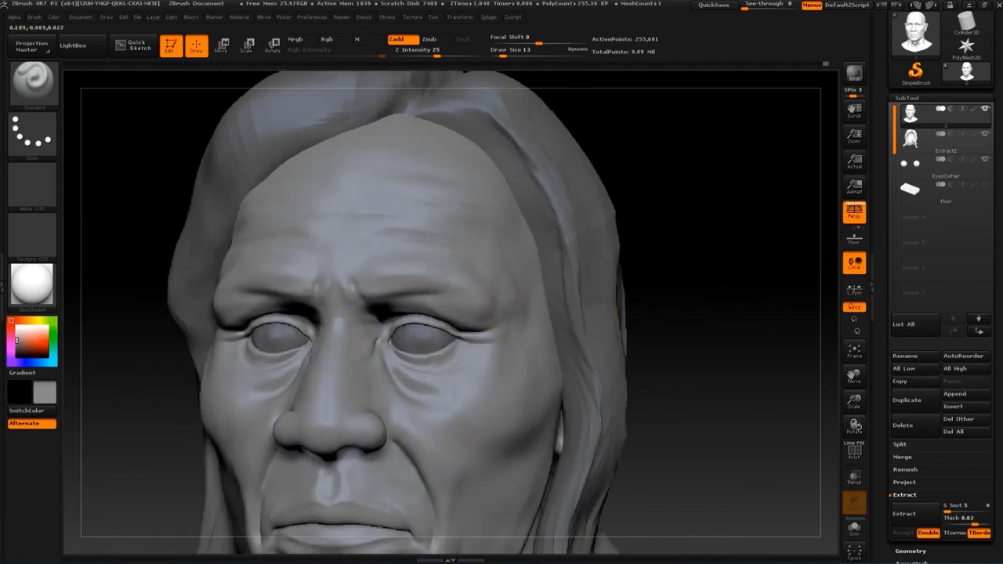
{"action": "mouse_move", "coordinate": [548, 290]}
{"action": "right_mouse_down"}
{"action": "mouse_move", "coordinate": [551, 323]}
{"action": "mouse_move", "coordinate": [669, 313]}
{"action": "mouse_move", "coordinate": [509, 325]}
{"action": "mouse_move", "coordinate": [462, 378]}
{"action": "right_mouse_up"}
{"action": "key", "text": "s"}
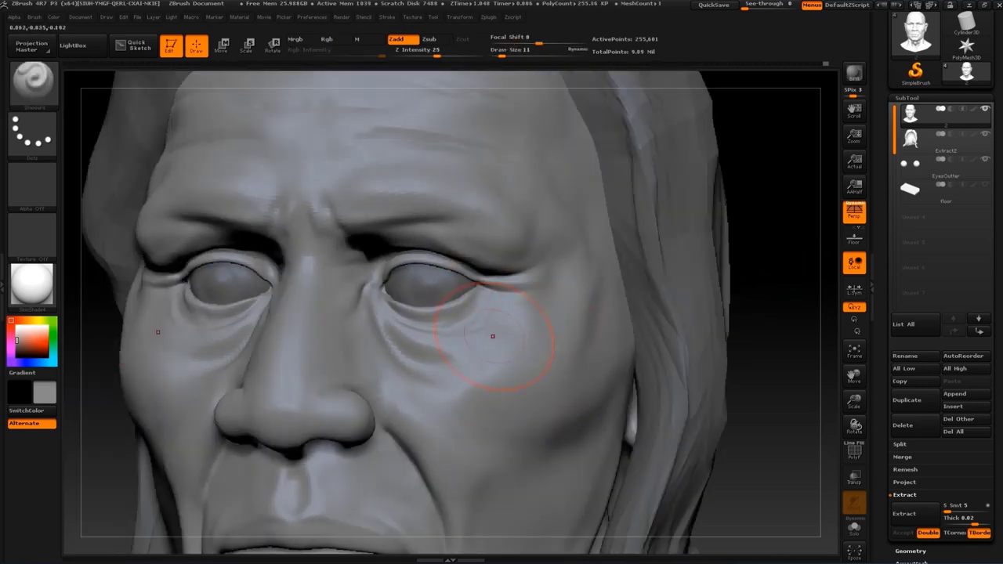
{"action": "right_click_drag", "start_coordinate": [578, 312], "coordinate": [578, 407], "text": "alt"}
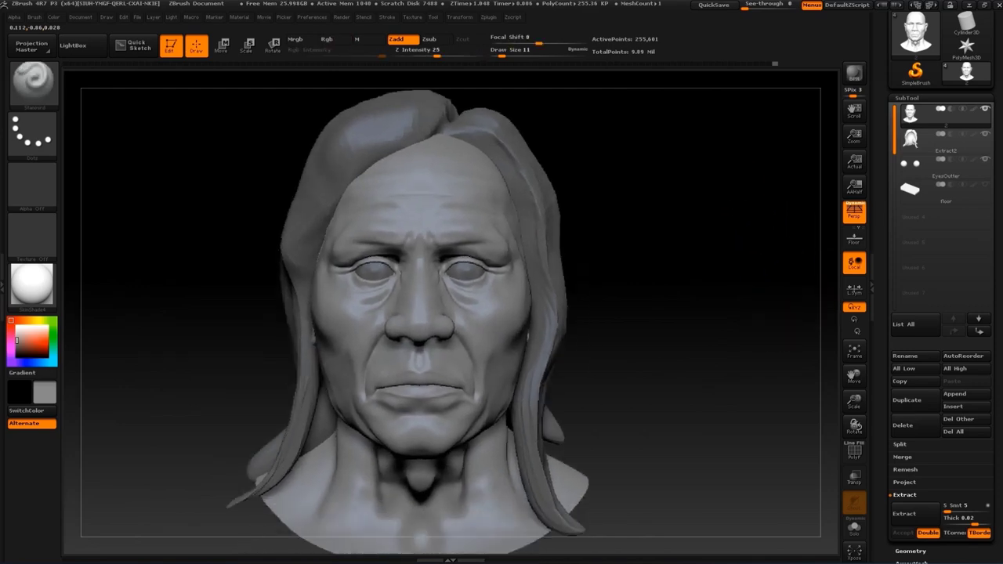
{"action": "mouse_move", "coordinate": [723, 368]}
{"action": "right_mouse_down", "text": "alt"}
{"action": "mouse_move", "coordinate": [723, 314]}
{"action": "mouse_move", "coordinate": [439, 381]}
{"action": "right_mouse_up", "text": "alt"}
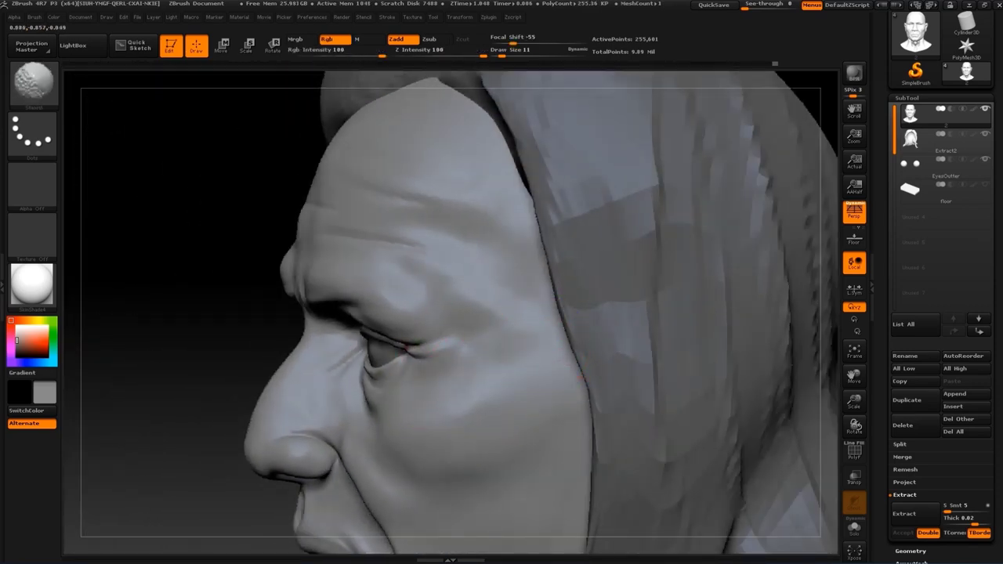
Return to a front view of the head and switch to the Move brush
{"action": "mouse_move", "coordinate": [403, 345]}
{"action": "right_mouse_down", "text": "shift"}
{"action": "mouse_move", "coordinate": [548, 274]}
{"action": "mouse_move", "coordinate": [692, 223]}
{"action": "mouse_move", "coordinate": [692, 295]}
{"action": "mouse_move", "coordinate": [530, 342]}
{"action": "mouse_move", "coordinate": [481, 314]}
{"action": "mouse_move", "coordinate": [481, 259]}
{"action": "mouse_move", "coordinate": [504, 269]}
{"action": "right_mouse_up", "text": "shift"}
{"action": "key", "text": "b"}
{"action": "key", "text": "m"}
{"action": "key", "text": "v"}
Select the Standard brush and set its draw size to 12
{"action": "key", "text": "b"}
{"action": "key", "text": "s"}
{"action": "key", "text": "t"}
{"action": "key", "text": "s"}
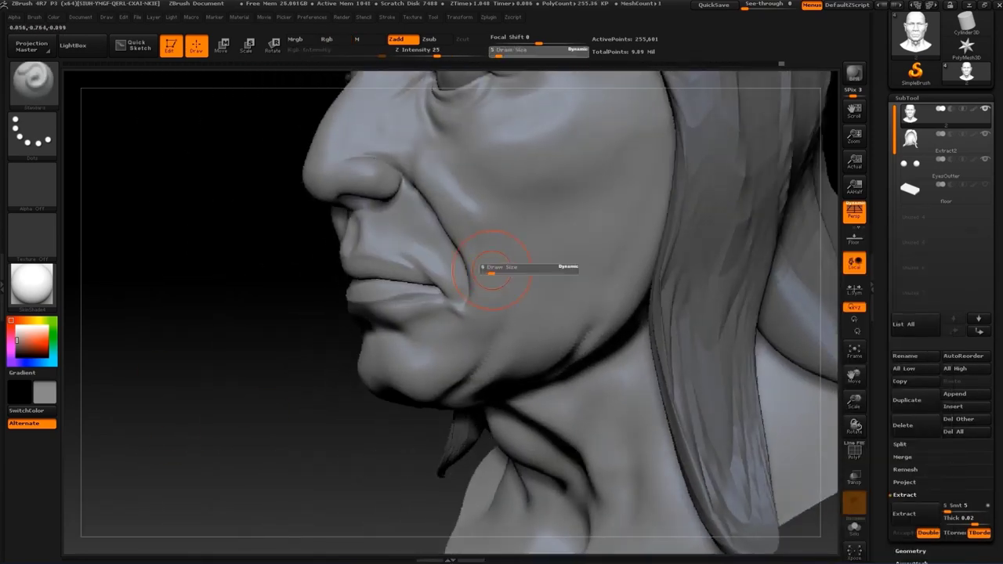
{"action": "key", "text": "s"}
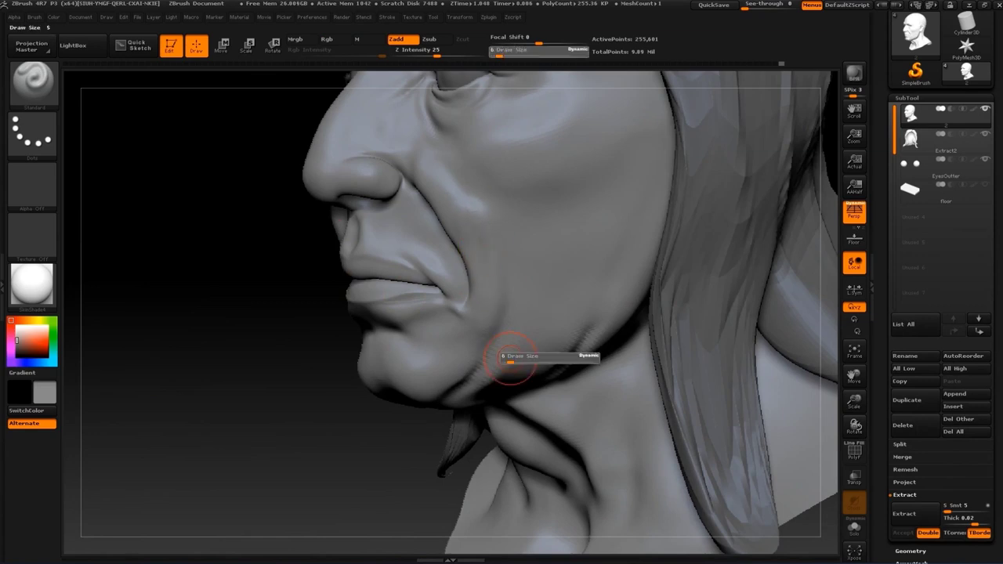
{"action": "left_click_drag", "start_coordinate": [510, 358], "coordinate": [524, 358]}
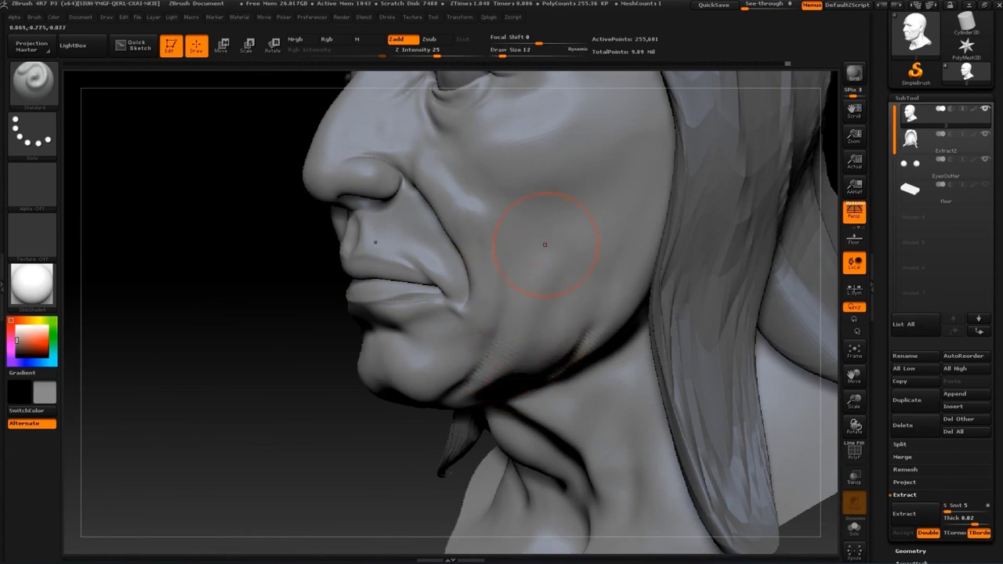
Switch to a crease-carving brush set to carve inward, sized for working along the jaw
{"action": "right_click_drag", "start_coordinate": [315, 444], "coordinate": [420, 429]}
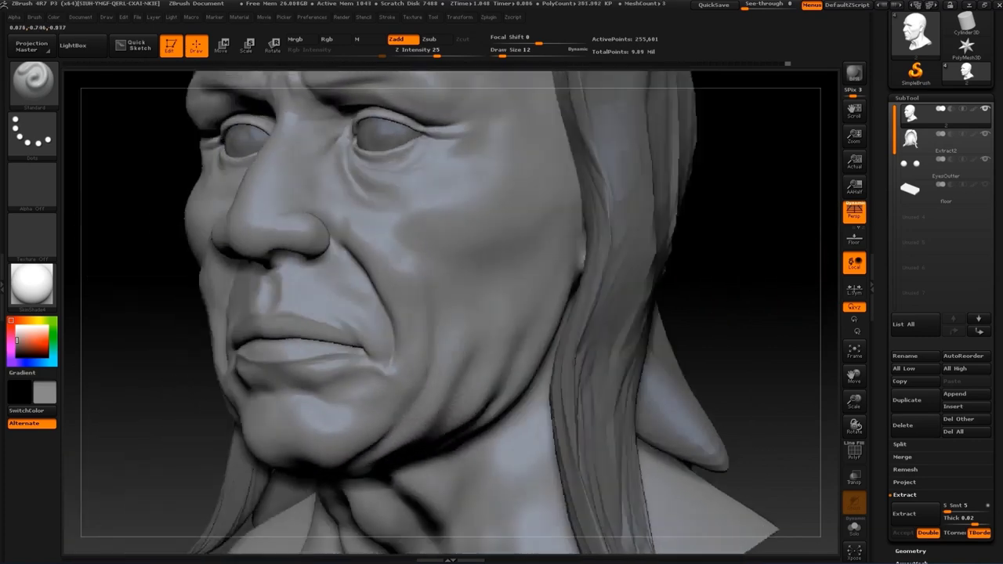
{"action": "key", "text": "b"}
{"action": "key", "text": "d"}
{"action": "key", "text": "s"}
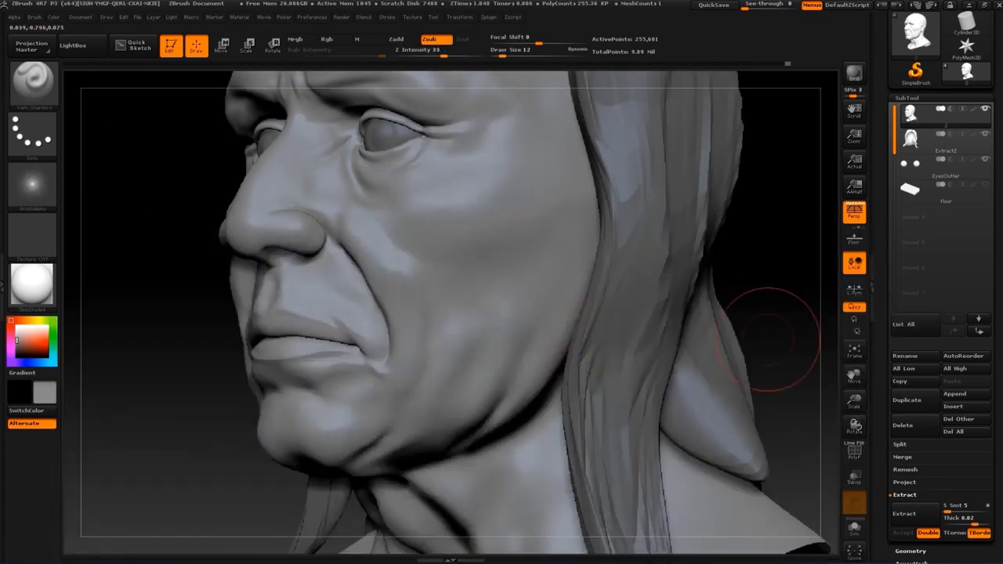
{"action": "right_click_drag", "start_coordinate": [761, 324], "coordinate": [413, 353]}
{"action": "key", "text": "s"}
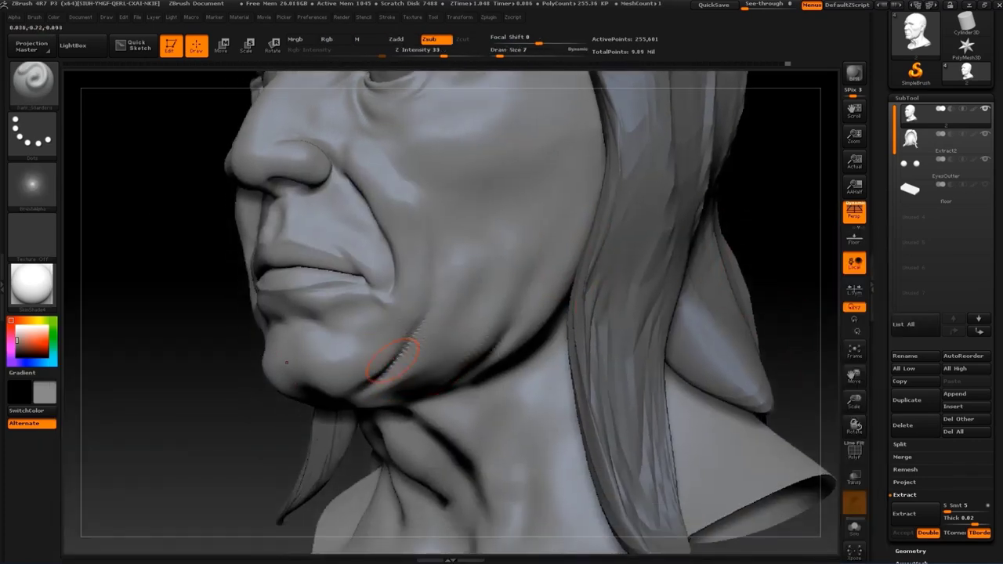
Choose the Inflat brush at size 5 and frame the head from the front
{"action": "key", "text": "b"}
{"action": "key", "text": "i"}
{"action": "key", "text": "n"}
{"action": "key", "text": "s"}
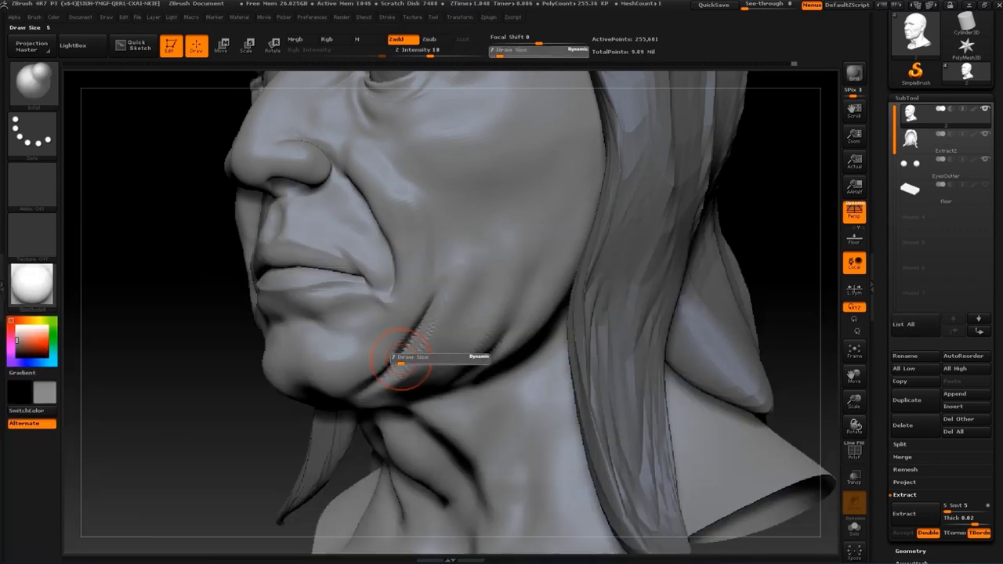
{"action": "mouse_move", "coordinate": [358, 369]}
{"action": "right_mouse_down"}
{"action": "mouse_move", "coordinate": [501, 313]}
{"action": "mouse_move", "coordinate": [682, 290]}
{"action": "mouse_move", "coordinate": [683, 258]}
{"action": "mouse_move", "coordinate": [419, 358]}
{"action": "right_mouse_up"}
{"action": "key", "text": "f"}
Switch to the Move brush and smooth the creases around the mouth
{"action": "key", "text": "b"}
{"action": "key", "text": "m"}
{"action": "key", "text": "v"}
{"action": "key", "text": "shift"}
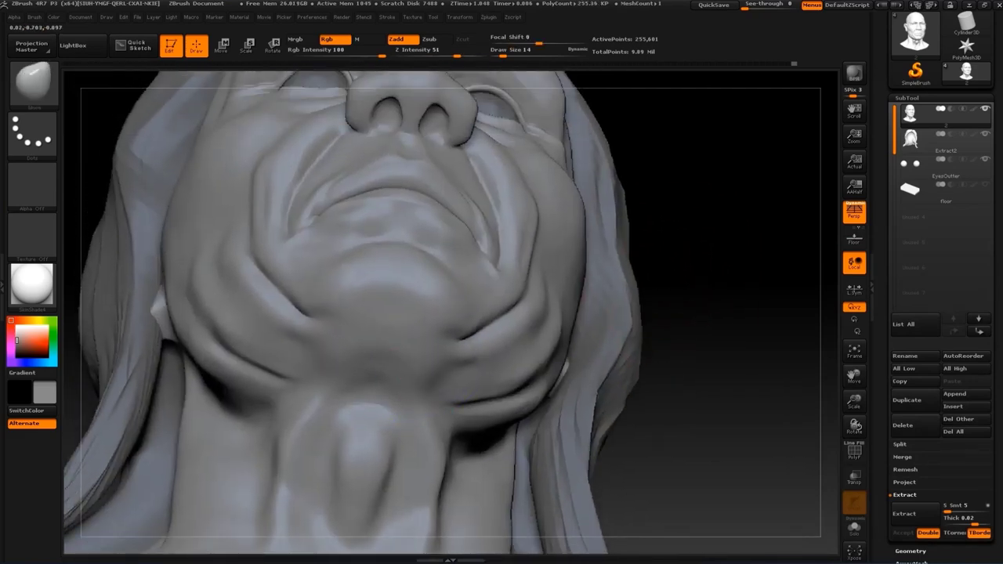
{"action": "key", "text": "f"}
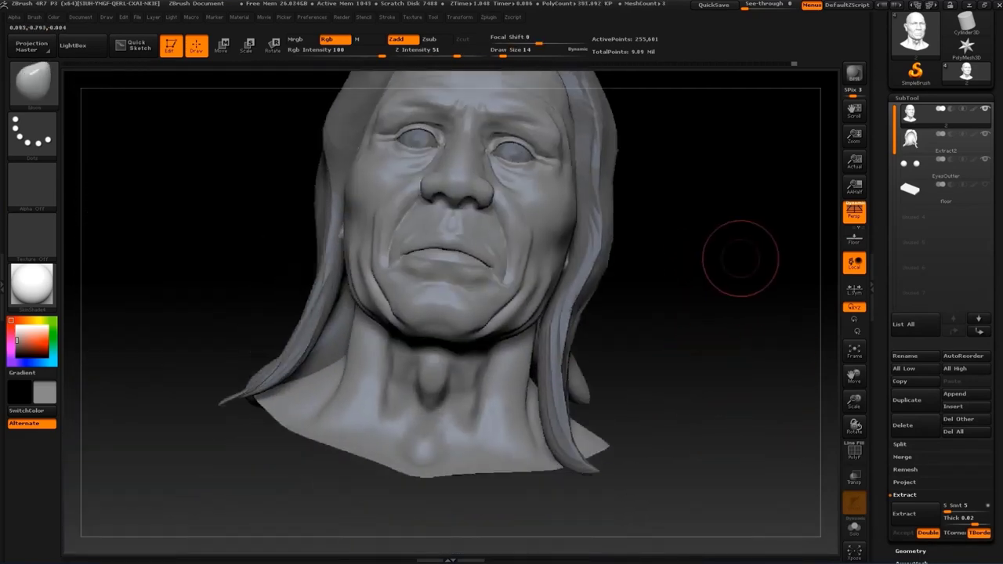
From below the face, use the Move Topological brush on the cheek and jowl area
{"action": "mouse_move", "coordinate": [736, 259]}
{"action": "right_mouse_down"}
{"action": "mouse_move", "coordinate": [470, 426]}
{"action": "mouse_move", "coordinate": [448, 454]}
{"action": "mouse_move", "coordinate": [478, 437]}
{"action": "right_mouse_up"}
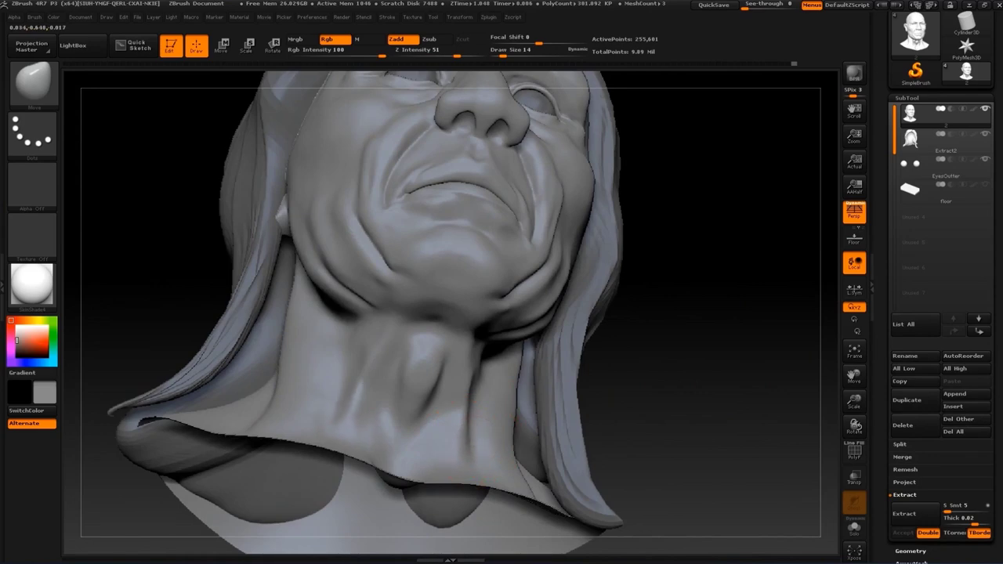
{"action": "key", "text": "f"}
{"action": "mouse_move", "coordinate": [764, 392]}
{"action": "right_mouse_down"}
{"action": "mouse_move", "coordinate": [743, 347]}
{"action": "mouse_move", "coordinate": [763, 276]}
{"action": "mouse_move", "coordinate": [752, 313]}
{"action": "right_mouse_up"}
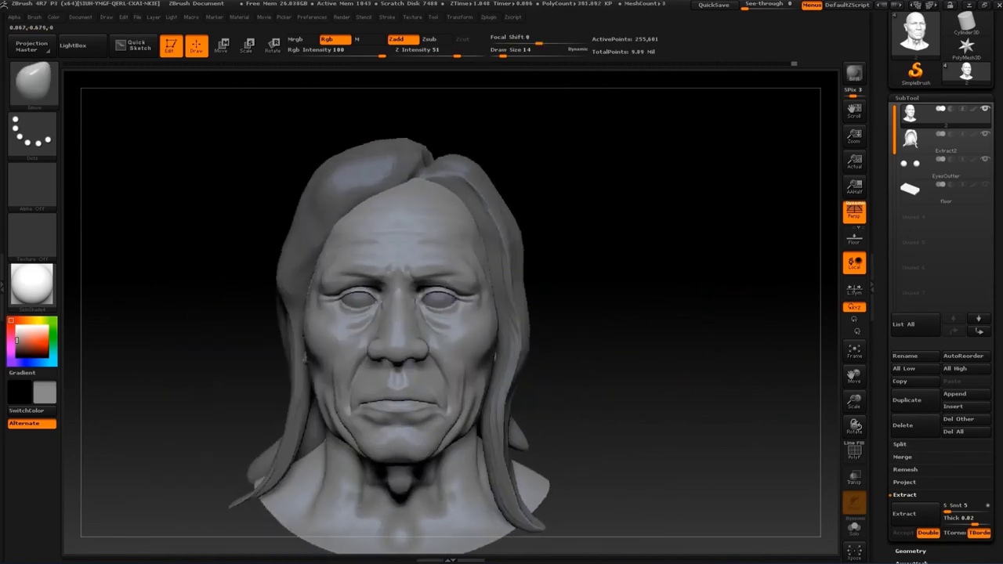
{"action": "mouse_move", "coordinate": [751, 243]}
{"action": "right_mouse_down", "text": "alt"}
{"action": "mouse_move", "coordinate": [722, 342]}
{"action": "mouse_move", "coordinate": [671, 313]}
{"action": "right_mouse_up", "text": "alt"}
{"action": "key", "text": "b"}
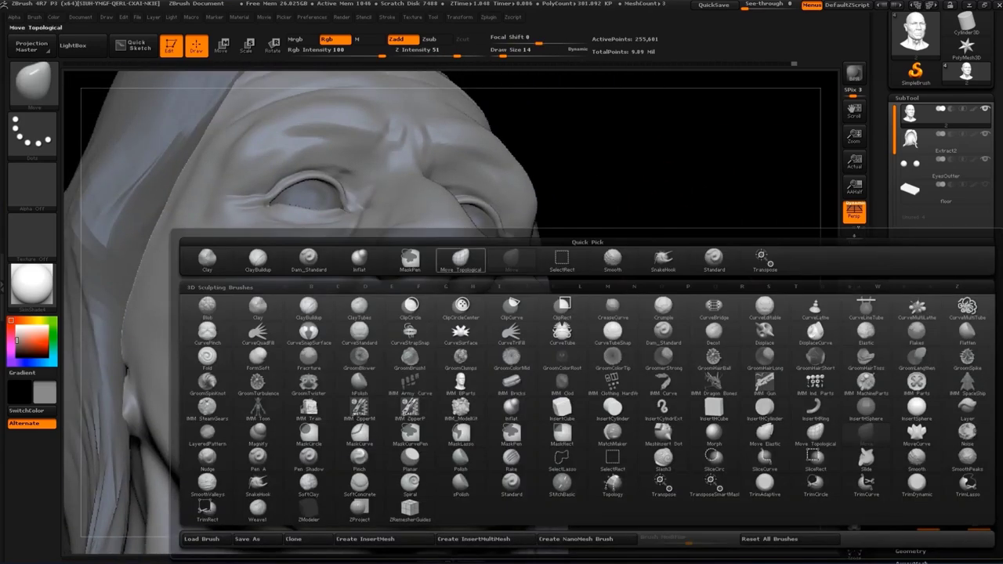
{"action": "left_click", "coordinate": [461, 258]}
{"action": "right_click_drag", "start_coordinate": [461, 258], "coordinate": [250, 352]}
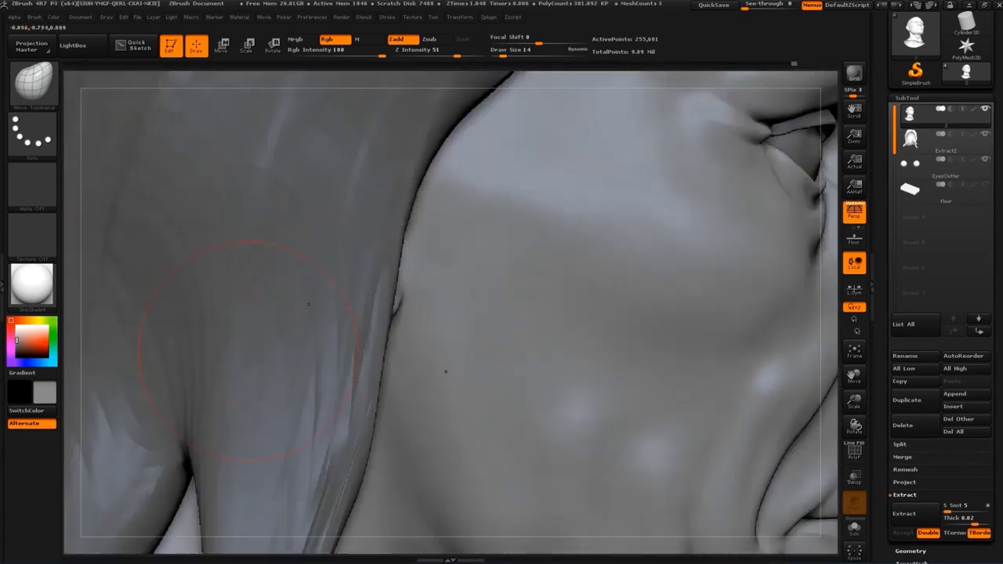
With the Standard brush, work the nose and mouth creases from profile and three-quarter views
{"action": "right_click_drag", "start_coordinate": [470, 313], "coordinate": [527, 258]}
{"action": "key", "text": "b"}
{"action": "left_click", "coordinate": [680, 260]}
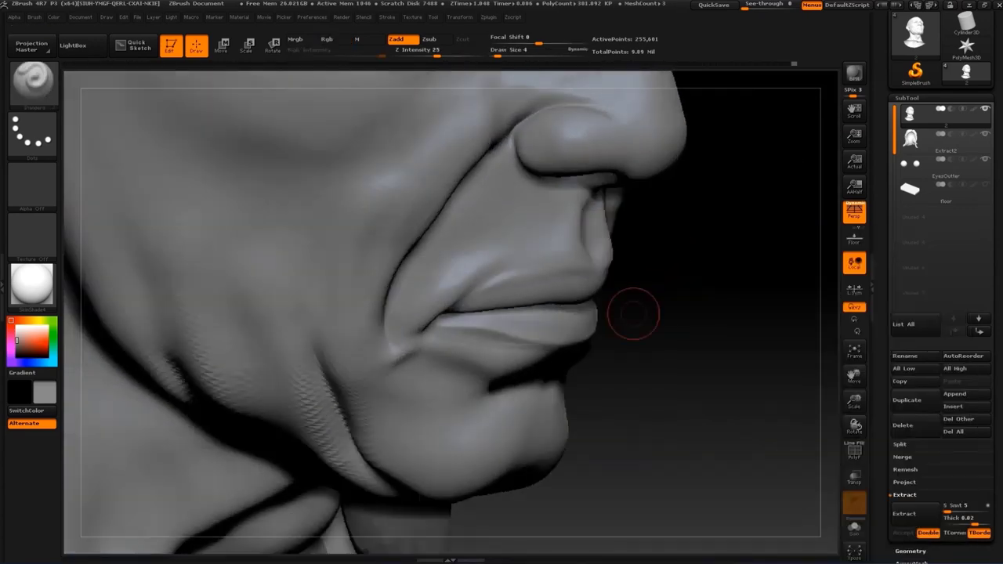
{"action": "right_click_drag", "start_coordinate": [605, 268], "coordinate": [484, 300]}
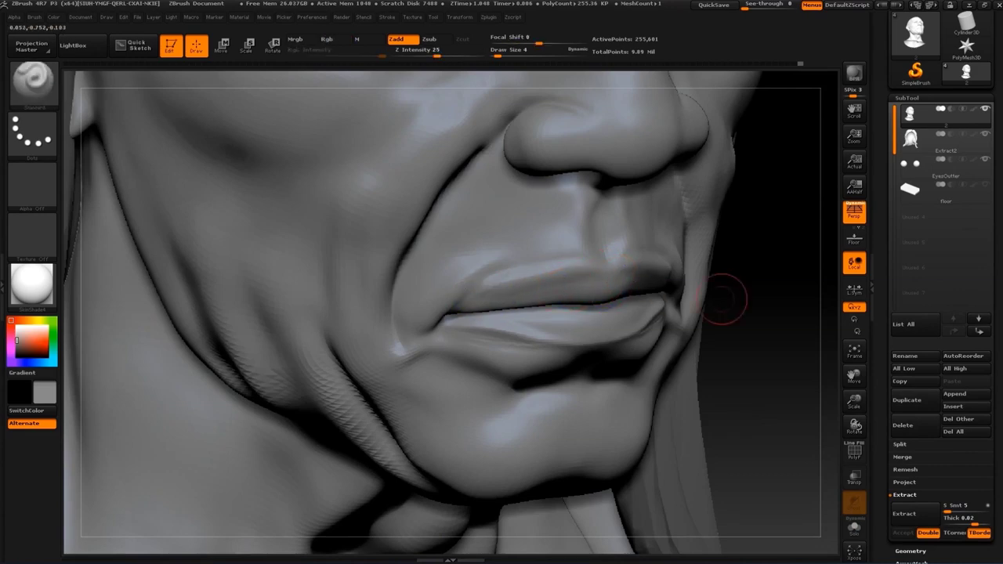
{"action": "right_click_drag", "start_coordinate": [725, 293], "coordinate": [549, 297]}
{"action": "right_click_drag", "start_coordinate": [439, 314], "coordinate": [508, 321]}
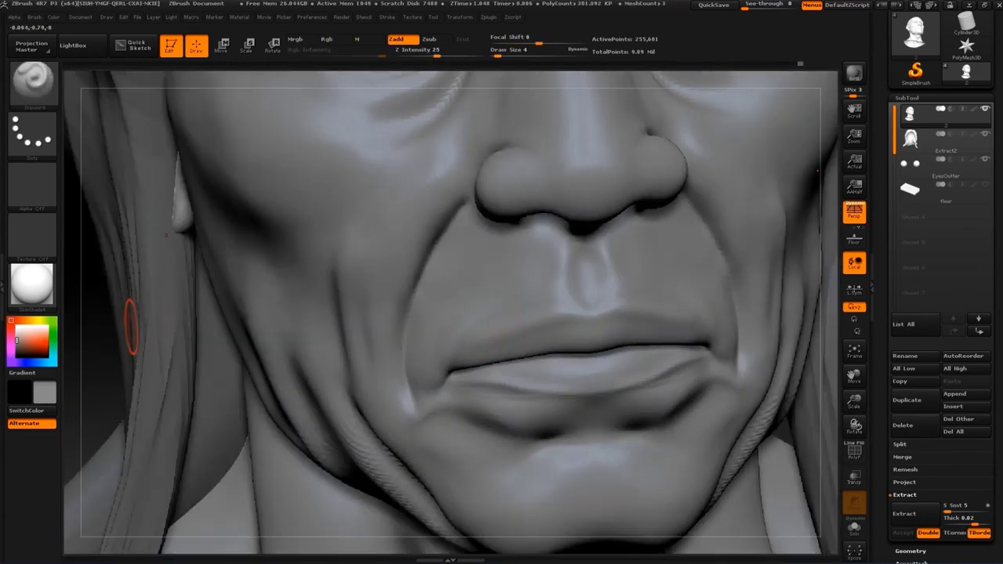
{"action": "right_click_drag", "start_coordinate": [132, 325], "coordinate": [426, 336]}
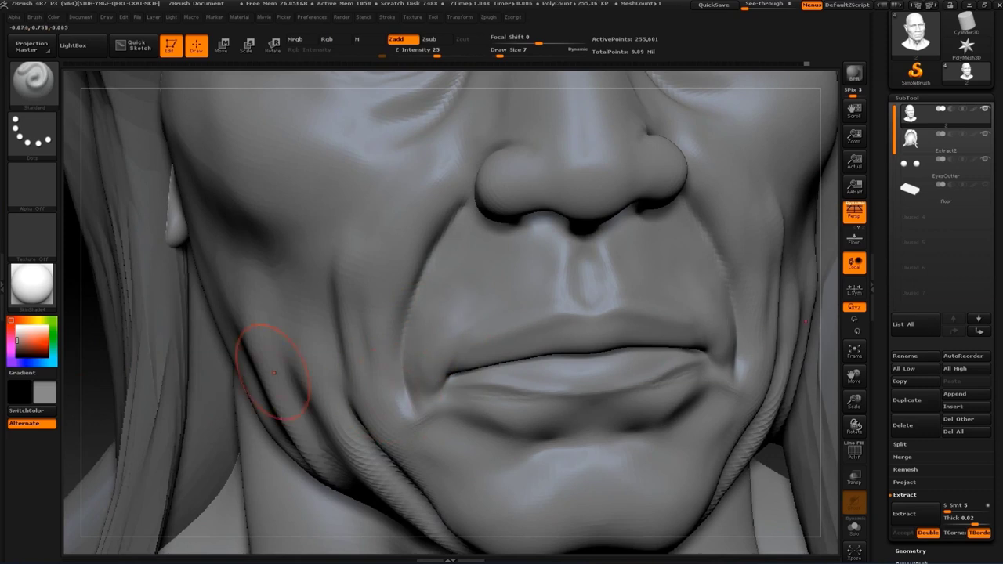
{"action": "right_click_drag", "start_coordinate": [274, 372], "coordinate": [212, 356]}
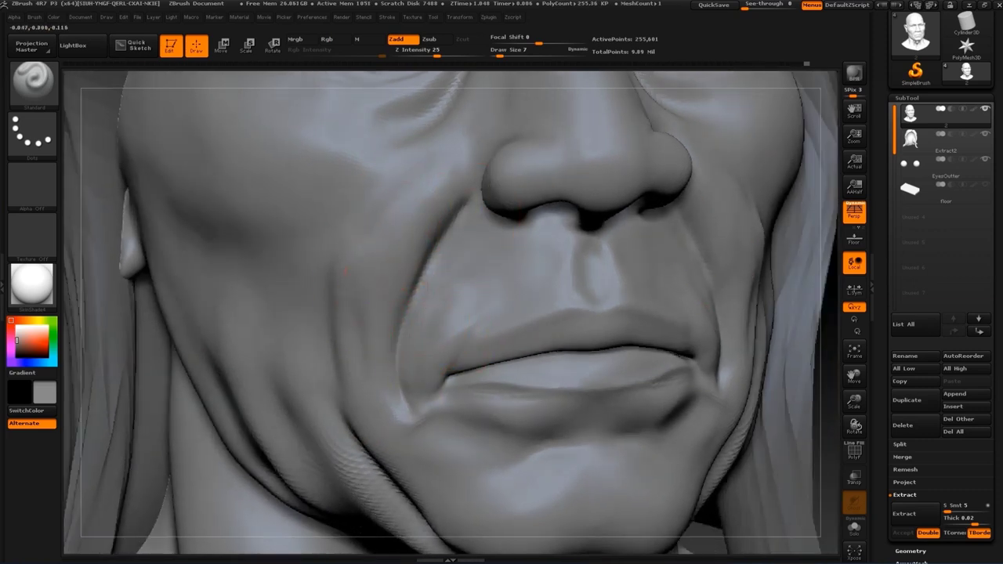
Reshape and lower the lower lip using brush sizes 1, 2 and 3, then smooth it
{"action": "type", "text": "s"}
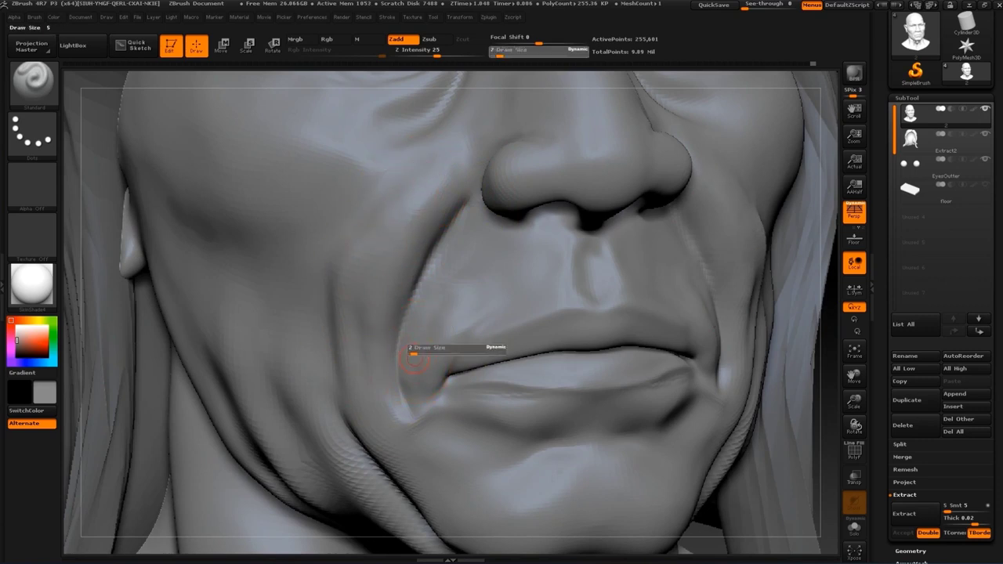
{"action": "type", "text": "1"}
{"action": "key", "text": "Return"}
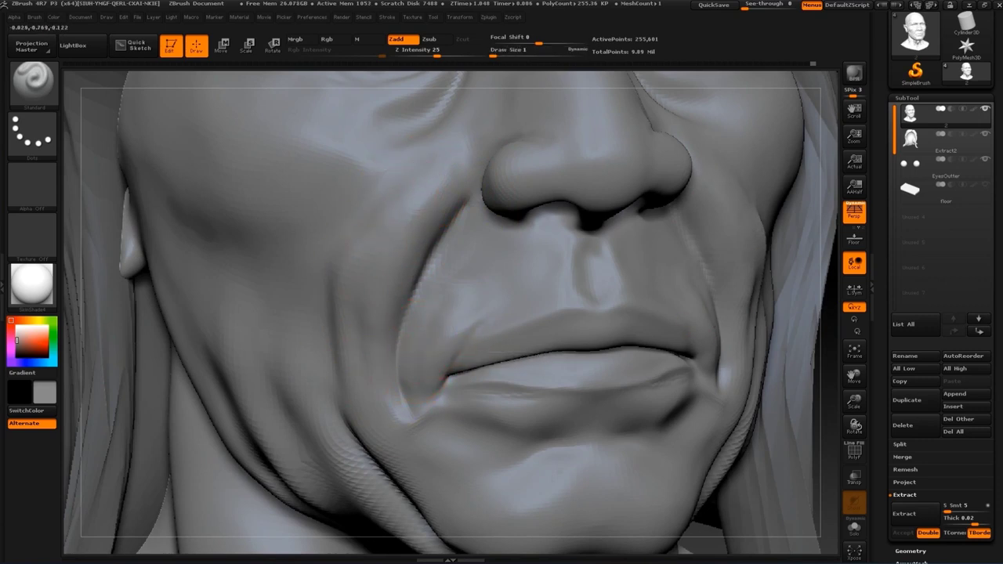
{"action": "type", "text": "s2"}
{"action": "key", "text": "Return"}
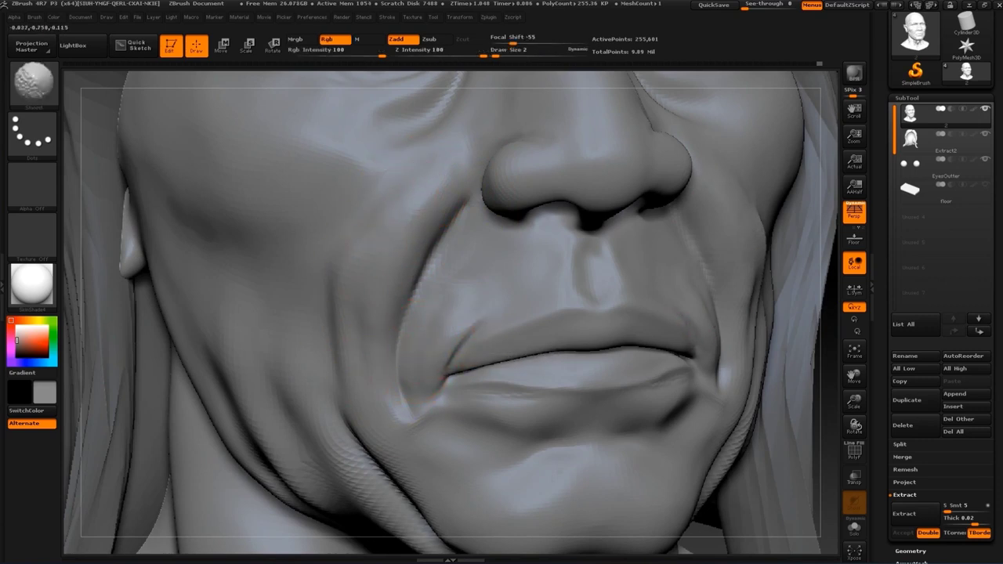
{"action": "left_click_drag", "start_coordinate": [448, 371], "coordinate": [454, 426]}
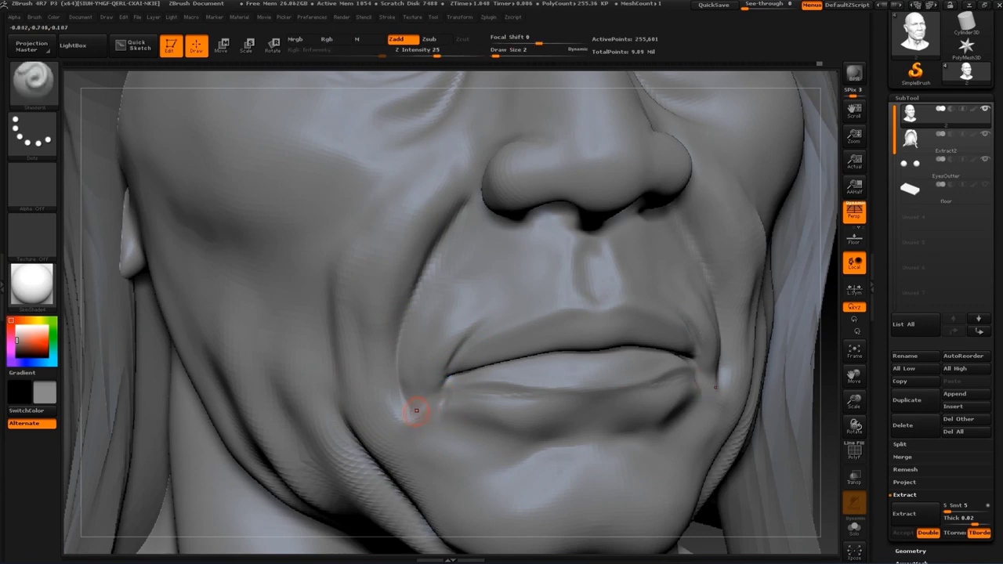
{"action": "type", "text": "s3"}
{"action": "key", "text": "Return"}
{"action": "key", "text": "shift"}
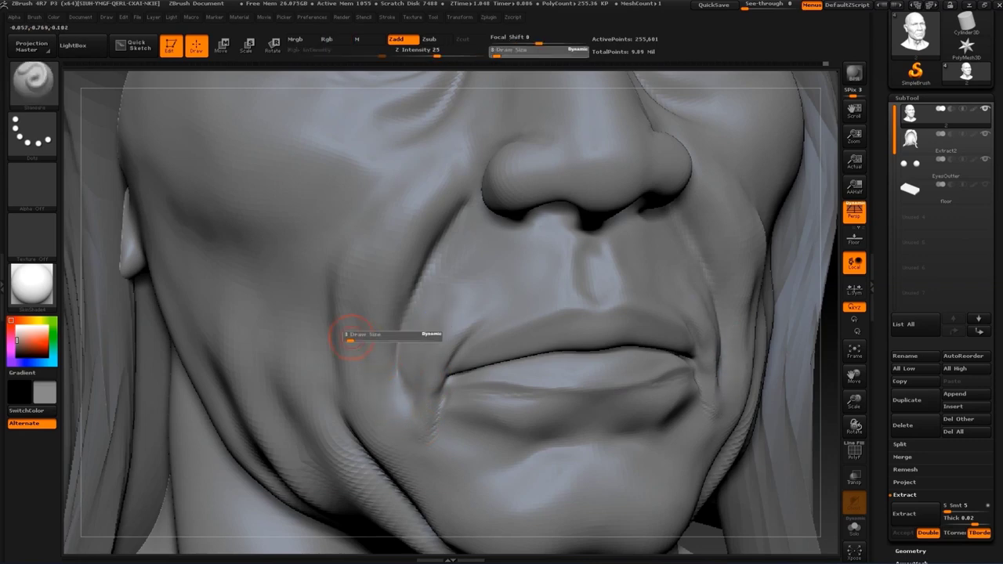
Smooth the under-eye area, then zoom in on the eyes with brush size 22
{"action": "key", "text": "f"}
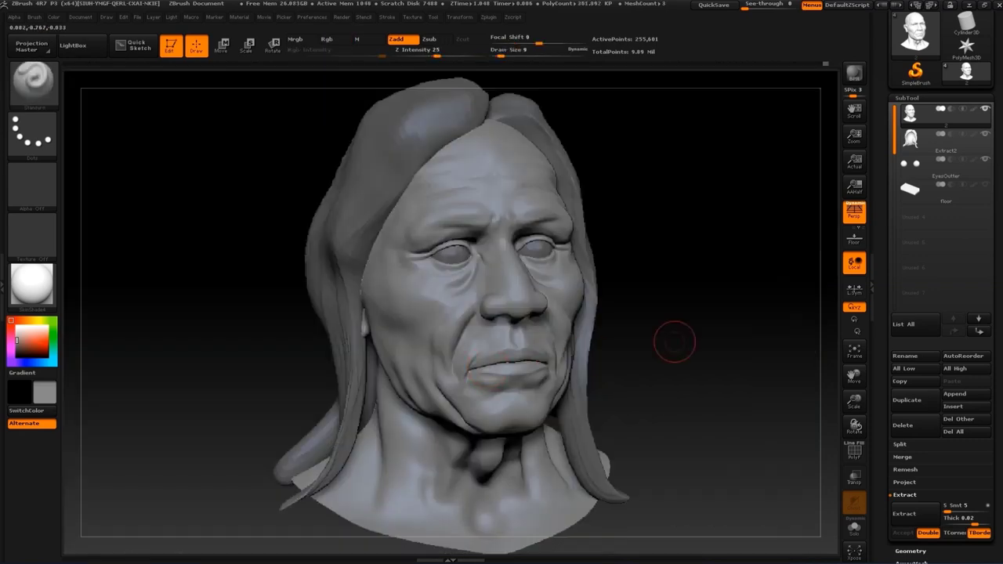
{"action": "mouse_move", "coordinate": [676, 340]}
{"action": "left_mouse_down"}
{"action": "mouse_move", "coordinate": [761, 324]}
{"action": "mouse_move", "coordinate": [791, 337]}
{"action": "mouse_move", "coordinate": [752, 313]}
{"action": "mouse_move", "coordinate": [378, 290]}
{"action": "left_mouse_up"}
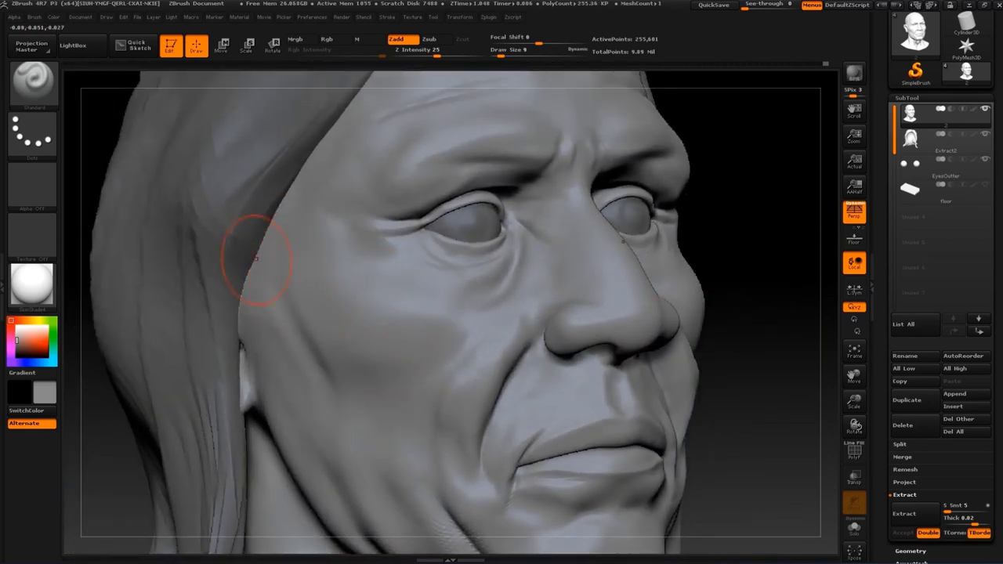
{"action": "key", "text": "shift"}
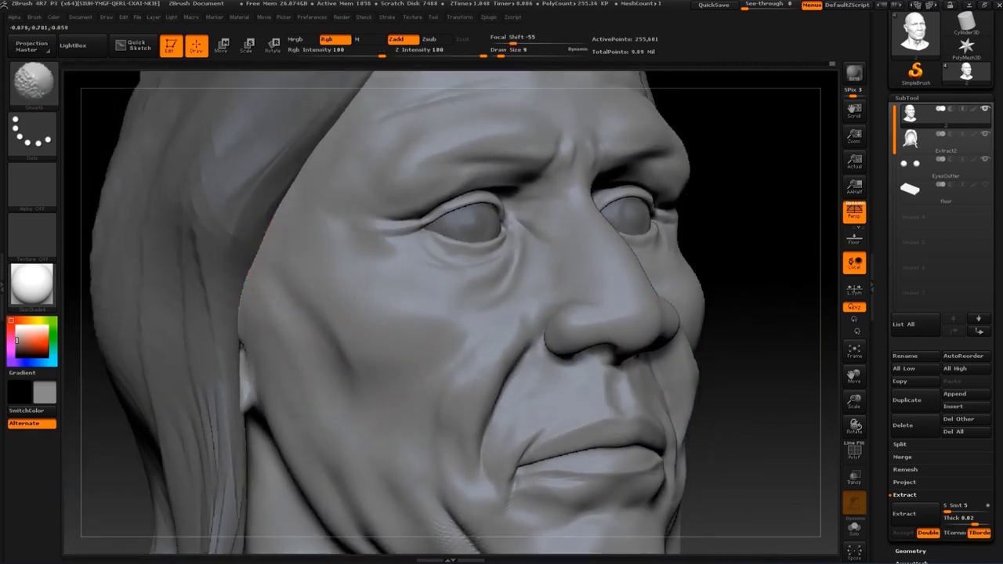
{"action": "key", "text": "f"}
{"action": "mouse_move", "coordinate": [750, 313]}
{"action": "left_mouse_down", "text": "shift"}
{"action": "mouse_move", "coordinate": [728, 298]}
{"action": "mouse_move", "coordinate": [720, 235]}
{"action": "left_mouse_up", "text": "shift"}
{"action": "mouse_move", "coordinate": [720, 184]}
{"action": "left_mouse_down", "text": "alt"}
{"action": "mouse_move", "coordinate": [746, 203]}
{"action": "mouse_move", "coordinate": [303, 313]}
{"action": "left_mouse_up", "text": "alt"}
{"action": "key", "text": "bracketright"}
{"action": "key", "text": "bracketright"}
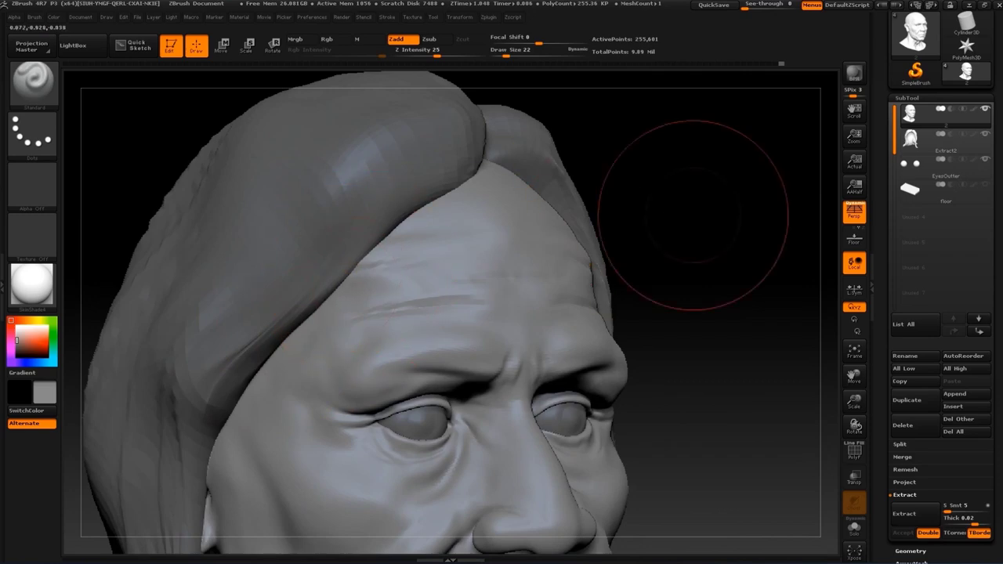
Frame the eyes and nose frontally and set the brush size to 12, then 11
{"action": "left_click_drag", "start_coordinate": [694, 214], "coordinate": [282, 296]}
{"action": "type", "text": "s12"}
{"action": "key", "text": "Return"}
{"action": "mouse_move", "coordinate": [481, 246]}
{"action": "left_mouse_down", "text": "alt"}
{"action": "mouse_move", "coordinate": [734, 209]}
{"action": "mouse_move", "coordinate": [337, 337]}
{"action": "left_mouse_up", "text": "alt"}
{"action": "key", "text": "bracketleft"}
{"action": "key", "text": "b"}
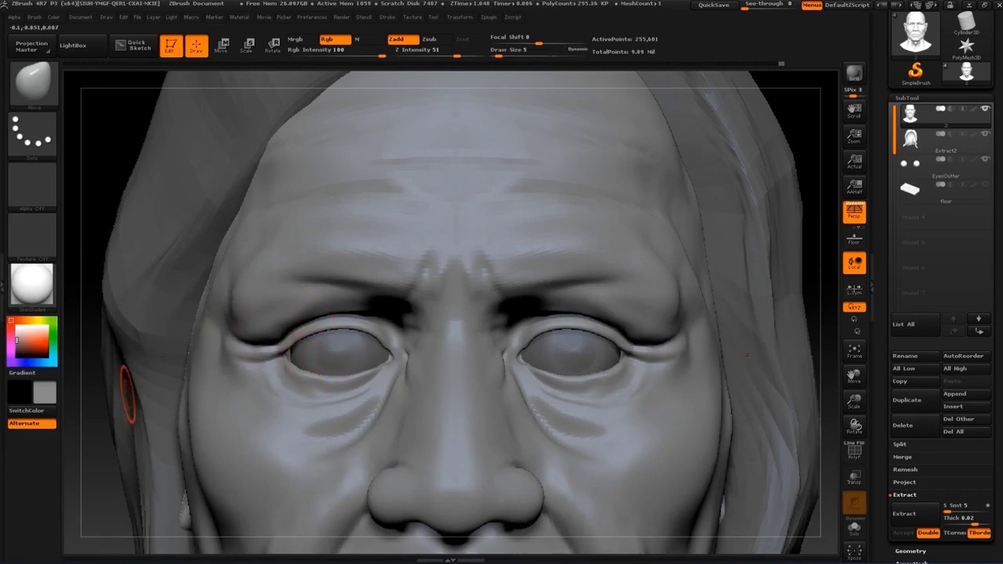
Select the Standard brush and zoom in on one eye and cheek
{"action": "left_click_drag", "start_coordinate": [126, 391], "coordinate": [385, 287]}
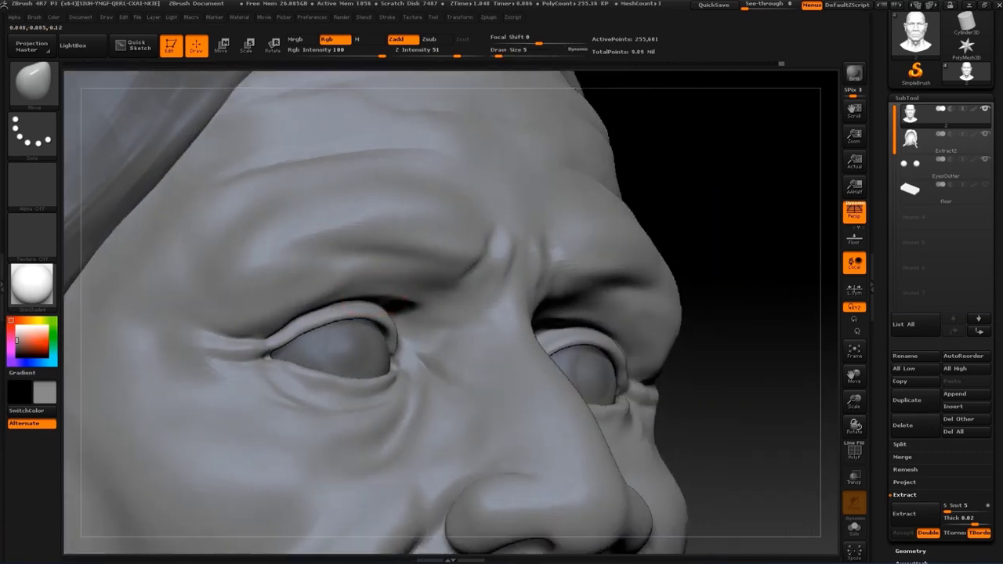
{"action": "left_click_drag", "start_coordinate": [745, 235], "coordinate": [318, 383], "text": "shift"}
{"action": "key", "text": "b"}
{"action": "key", "text": "s"}
{"action": "key", "text": "t"}
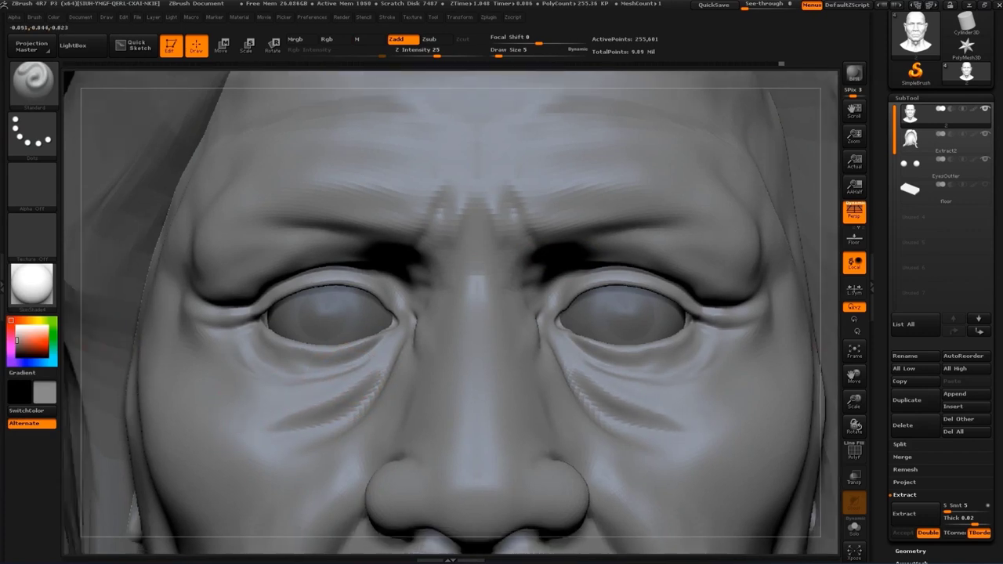
{"action": "left_click_drag", "start_coordinate": [114, 343], "coordinate": [258, 347]}
{"action": "key", "text": "b"}
{"action": "key", "text": "s"}
{"action": "key", "text": "t"}
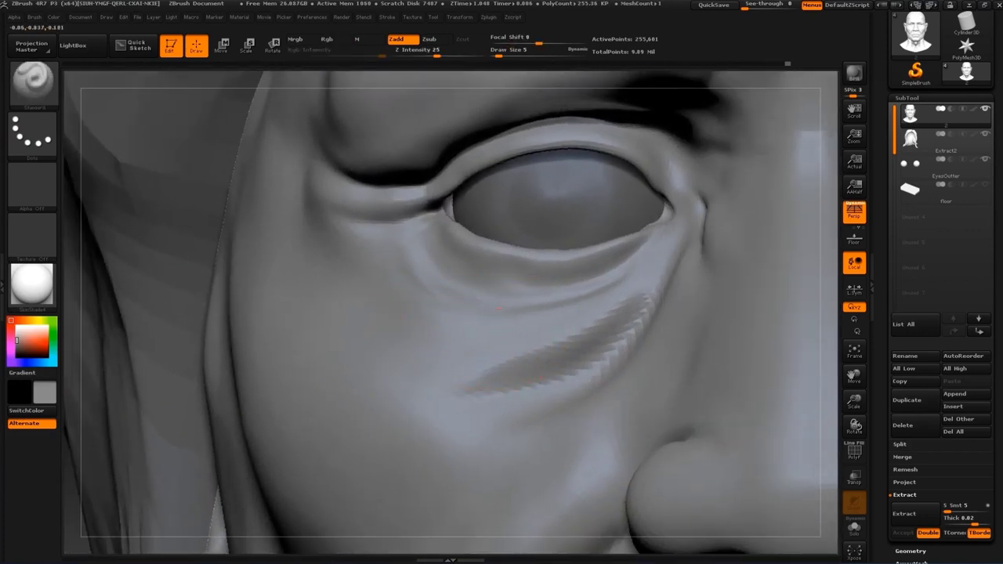
Carve and smooth the crease lines beneath the eye with brush sizes 1 and 2
{"action": "key", "text": "s"}
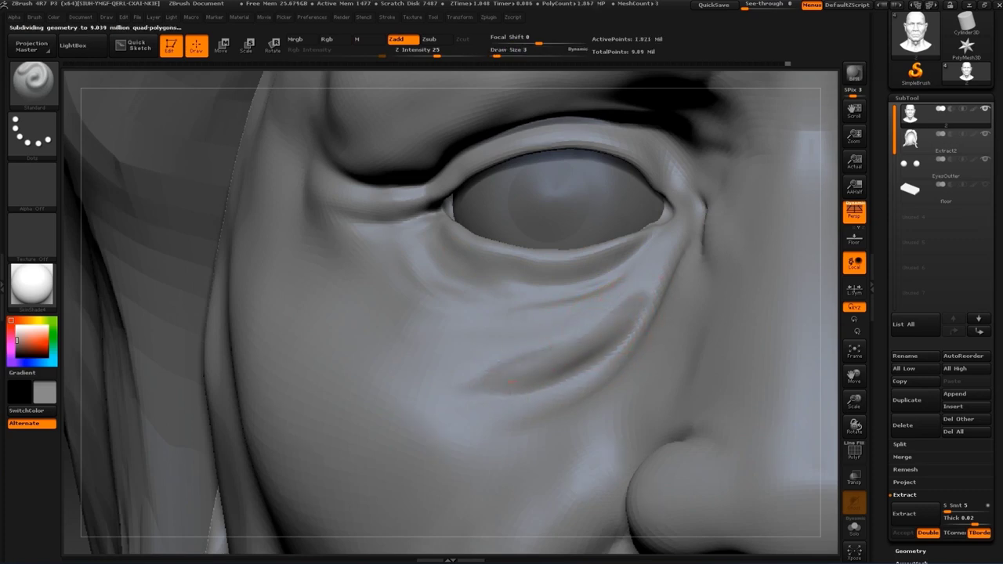
{"action": "key", "text": "["}
{"action": "key", "text": "["}
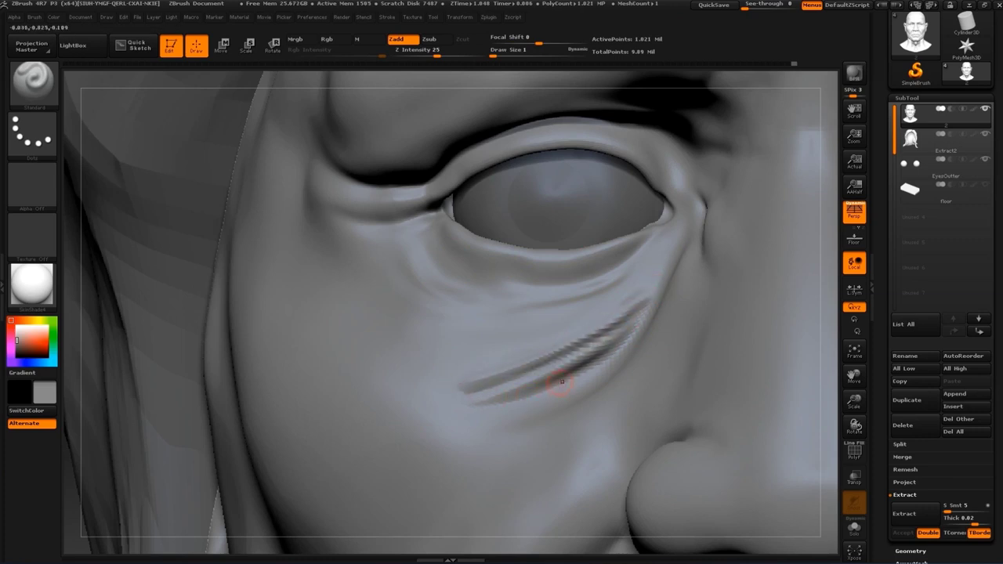
{"action": "key", "text": "shift"}
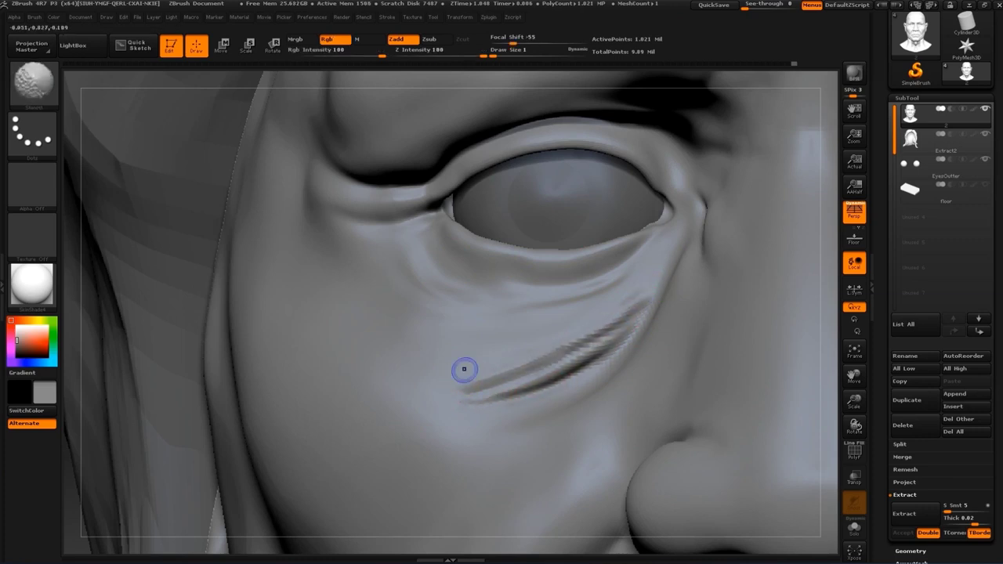
{"action": "key", "text": "bracketright"}
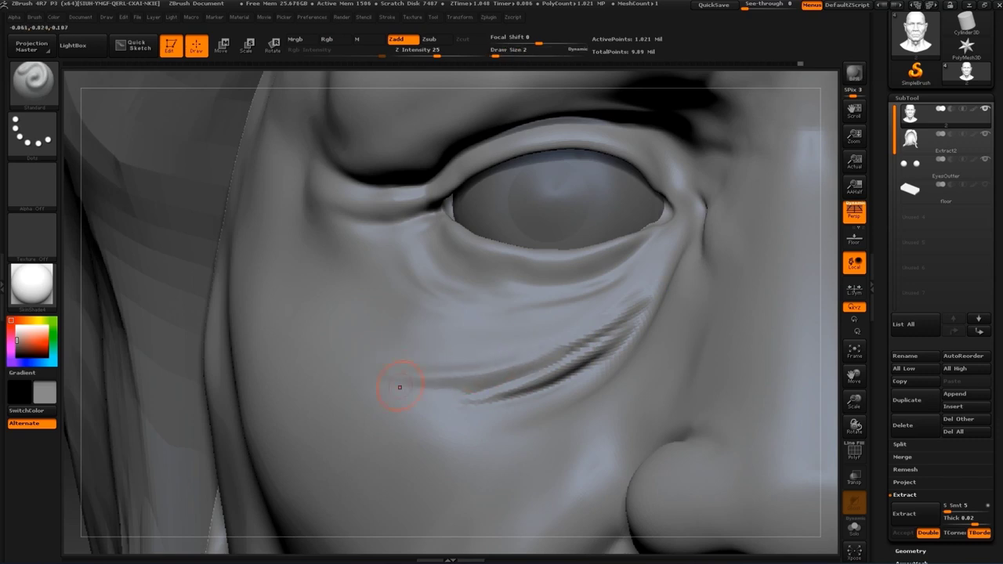
{"action": "key", "text": "shift"}
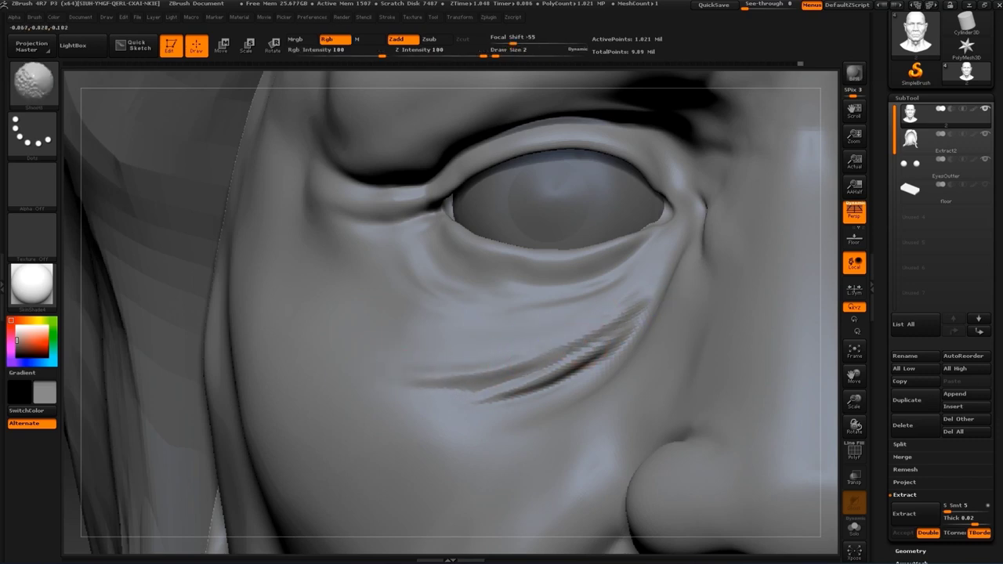
Frame the head at a three-quarter view and raise the draw size to 13
{"action": "key", "text": "f"}
{"action": "mouse_move", "coordinate": [747, 256]}
{"action": "left_mouse_down"}
{"action": "mouse_move", "coordinate": [800, 296]}
{"action": "mouse_move", "coordinate": [369, 314]}
{"action": "mouse_move", "coordinate": [227, 295]}
{"action": "left_mouse_up"}
{"action": "key", "text": "s"}
{"action": "left_click_drag", "start_coordinate": [387, 350], "coordinate": [411, 350]}
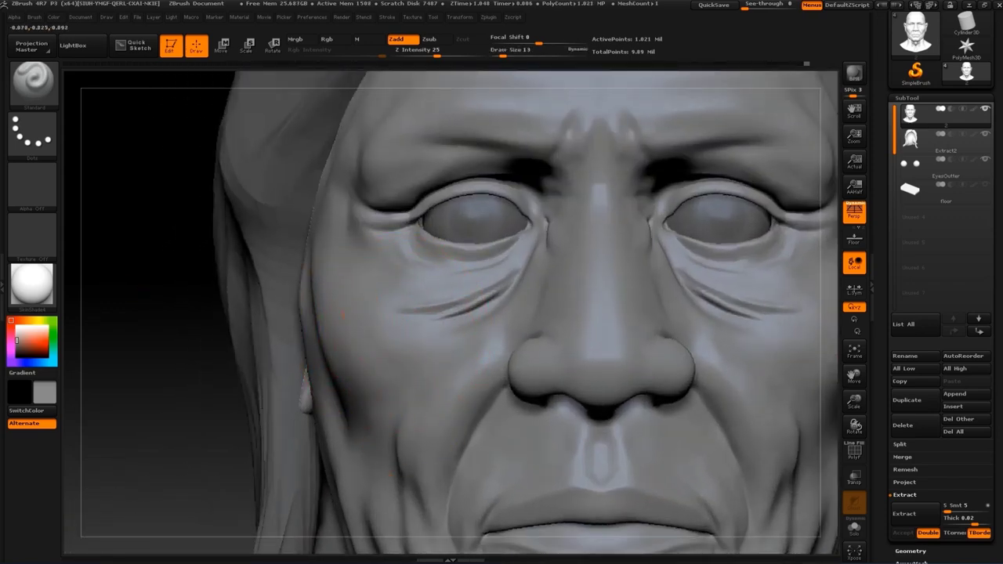
Smooth the cheek and temple, then zoom in frontally with the brush at size 8, then 7
{"action": "left_click_drag", "start_coordinate": [342, 315], "coordinate": [399, 295]}
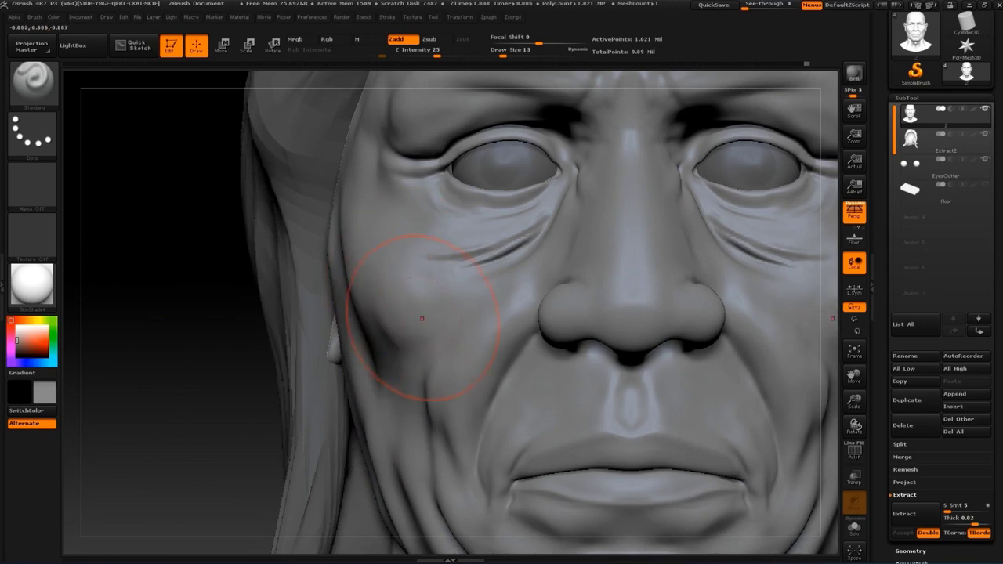
{"action": "key", "text": "shift"}
{"action": "mouse_move", "coordinate": [195, 297]}
{"action": "left_mouse_down"}
{"action": "mouse_move", "coordinate": [128, 280]}
{"action": "mouse_move", "coordinate": [390, 279]}
{"action": "left_mouse_up"}
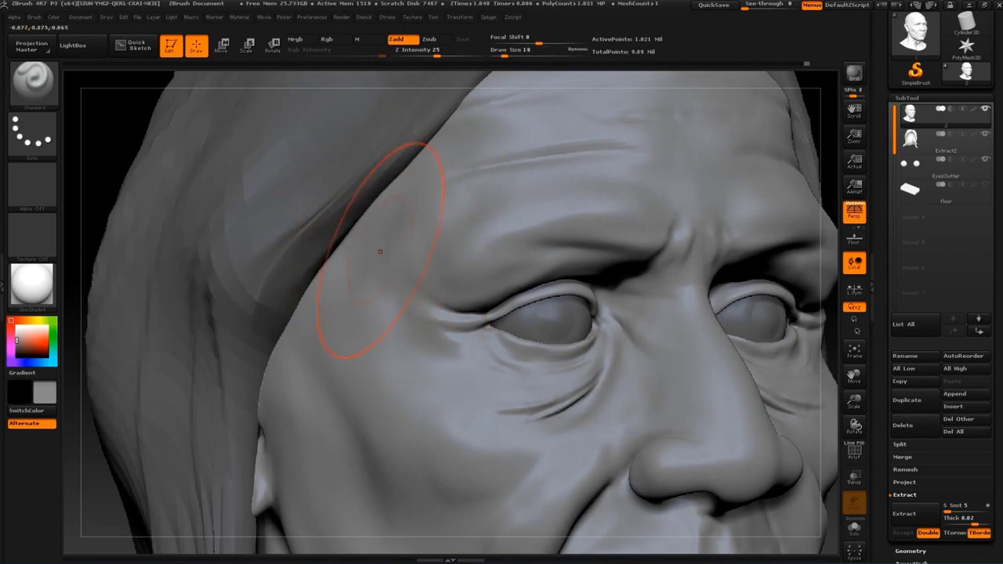
{"action": "key", "text": "f"}
{"action": "left_click_drag", "start_coordinate": [681, 368], "coordinate": [717, 382]}
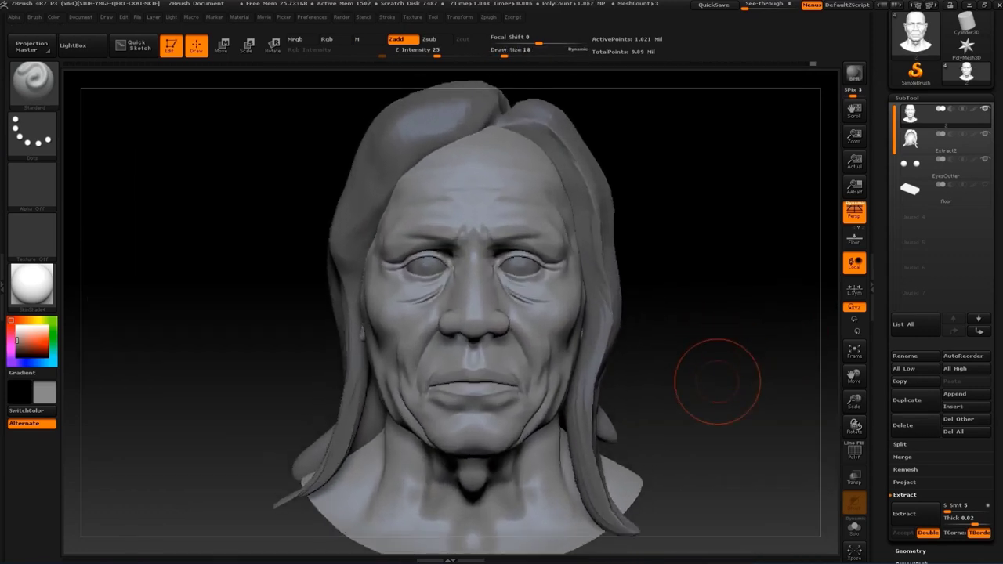
{"action": "left_click_drag", "start_coordinate": [679, 352], "coordinate": [712, 309], "text": "alt"}
{"action": "key", "text": "s"}
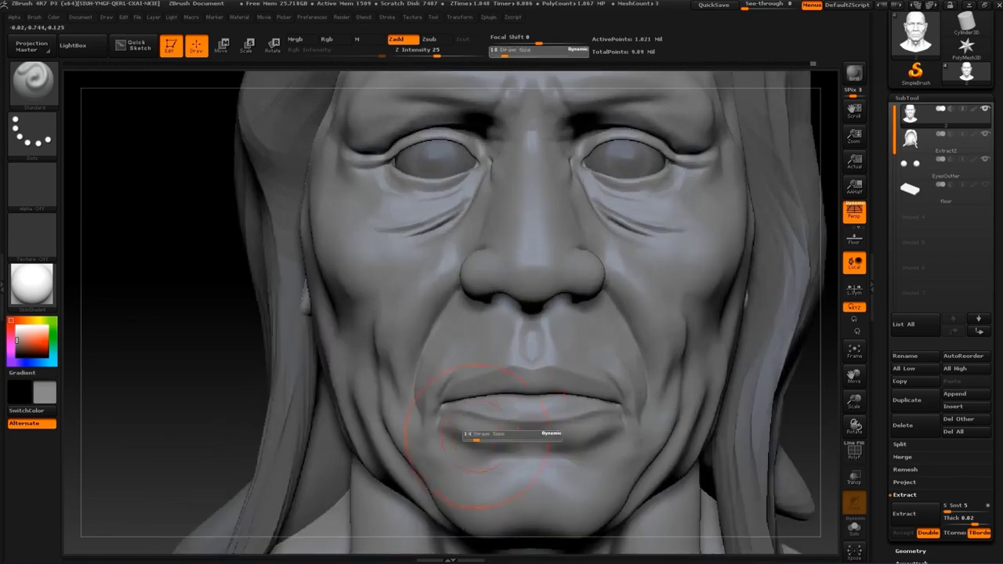
{"action": "left_click_drag", "start_coordinate": [476, 439], "coordinate": [217, 275]}
{"action": "key", "text": "s"}
Switch to the Move brush at size 22, then size 11 for a side view
{"action": "key", "text": "b"}
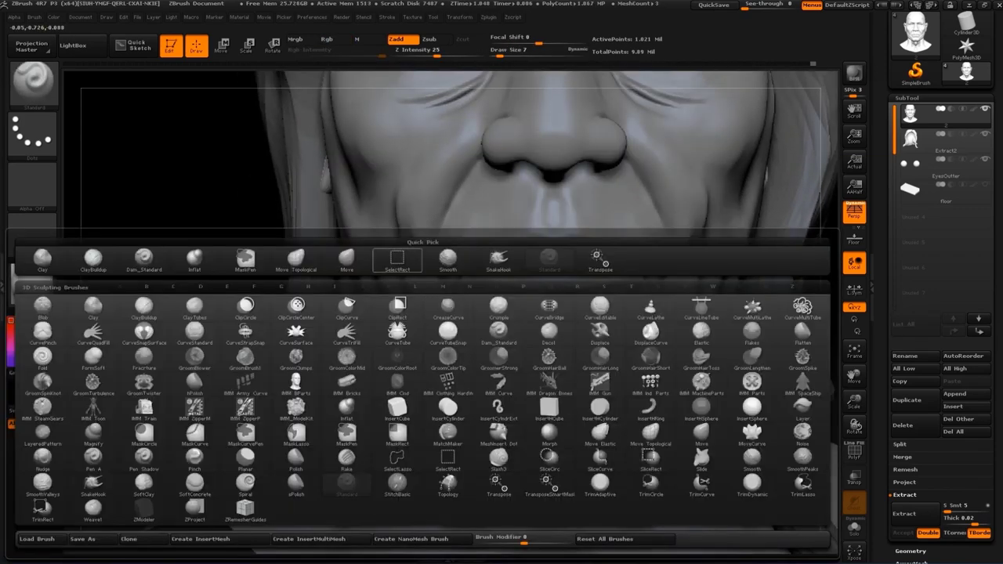
{"action": "key", "text": "m"}
{"action": "key", "text": "v"}
{"action": "key", "text": "s"}
{"action": "left_click_drag", "start_coordinate": [423, 403], "coordinate": [502, 411]}
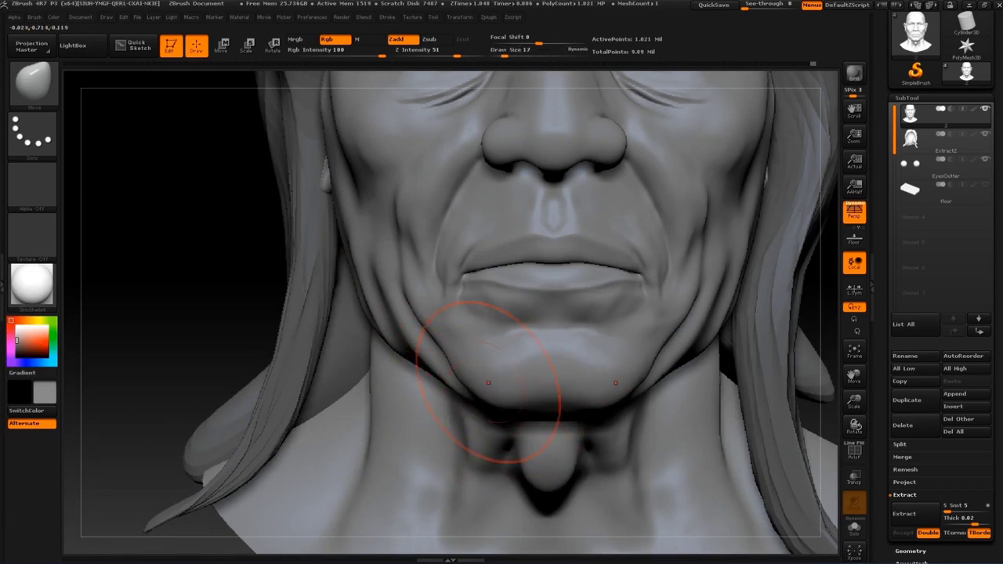
{"action": "mouse_move", "coordinate": [178, 235]}
{"action": "left_mouse_down"}
{"action": "mouse_move", "coordinate": [303, 269]}
{"action": "mouse_move", "coordinate": [269, 258]}
{"action": "left_mouse_up"}
{"action": "key", "text": "s"}
{"action": "left_click", "coordinate": [305, 259]}
Push the chin and head forms with Move brush sizes 20, 12 and 7
{"action": "mouse_move", "coordinate": [224, 347]}
{"action": "left_mouse_down"}
{"action": "mouse_move", "coordinate": [202, 296]}
{"action": "mouse_move", "coordinate": [188, 306]}
{"action": "mouse_move", "coordinate": [235, 282]}
{"action": "mouse_move", "coordinate": [207, 286]}
{"action": "mouse_move", "coordinate": [235, 235]}
{"action": "left_mouse_up"}
{"action": "key", "text": "bracketright"}
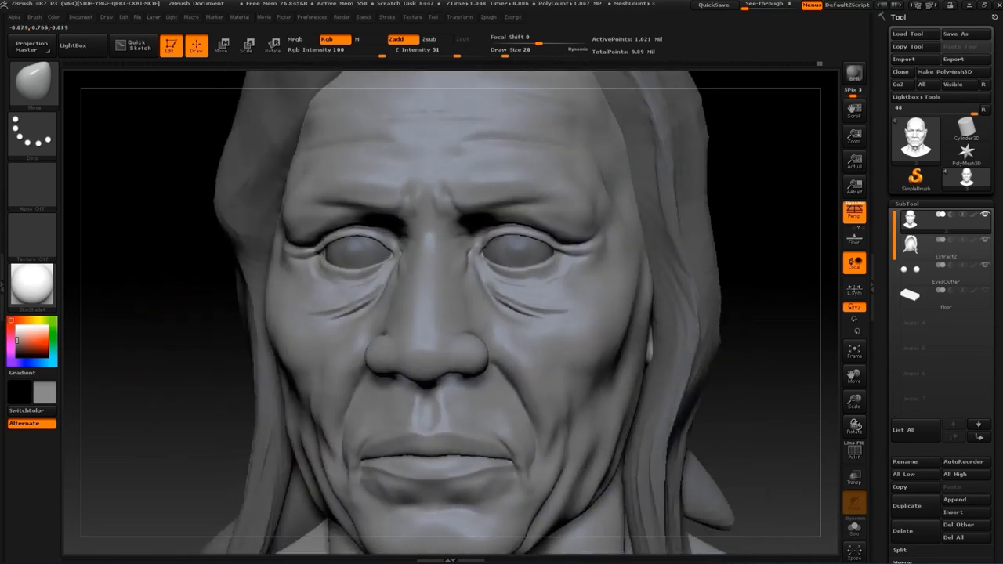
{"action": "left_click_drag", "start_coordinate": [439, 297], "coordinate": [471, 316]}
{"action": "key", "text": "bracketleft"}
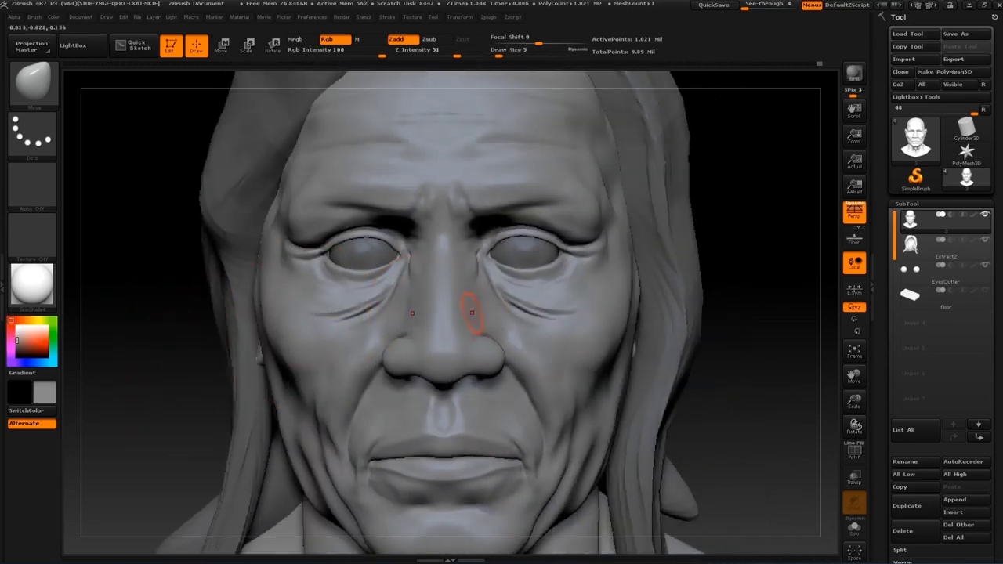
{"action": "key", "text": "bracketright"}
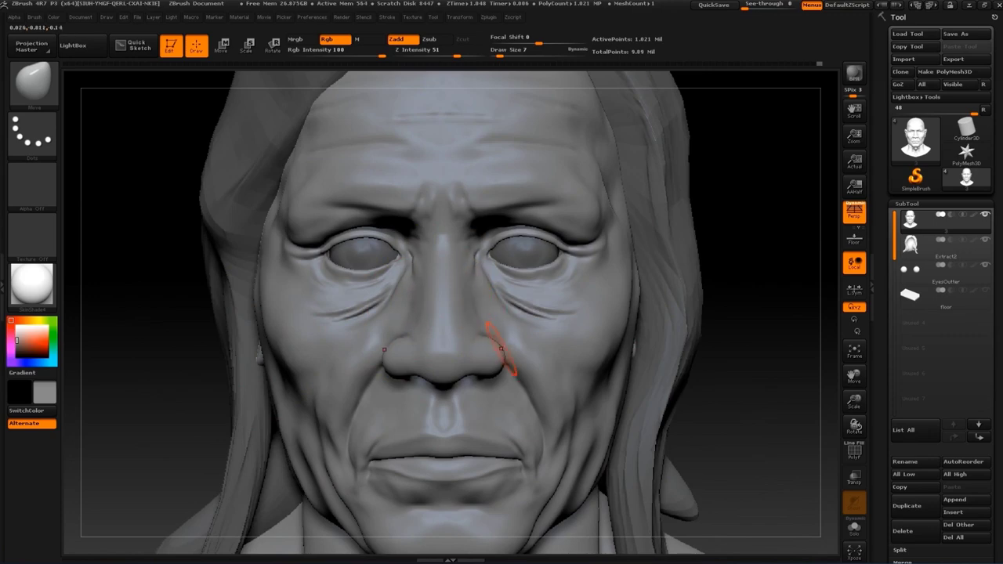
Reshape the nose tip and nostrils with the brush at sizes 11 and 6
{"action": "mouse_move", "coordinate": [727, 322]}
{"action": "left_mouse_down"}
{"action": "mouse_move", "coordinate": [470, 329]}
{"action": "mouse_move", "coordinate": [384, 320]}
{"action": "mouse_move", "coordinate": [421, 310]}
{"action": "left_mouse_up"}
{"action": "key", "text": "s"}
{"action": "key", "text": "s"}
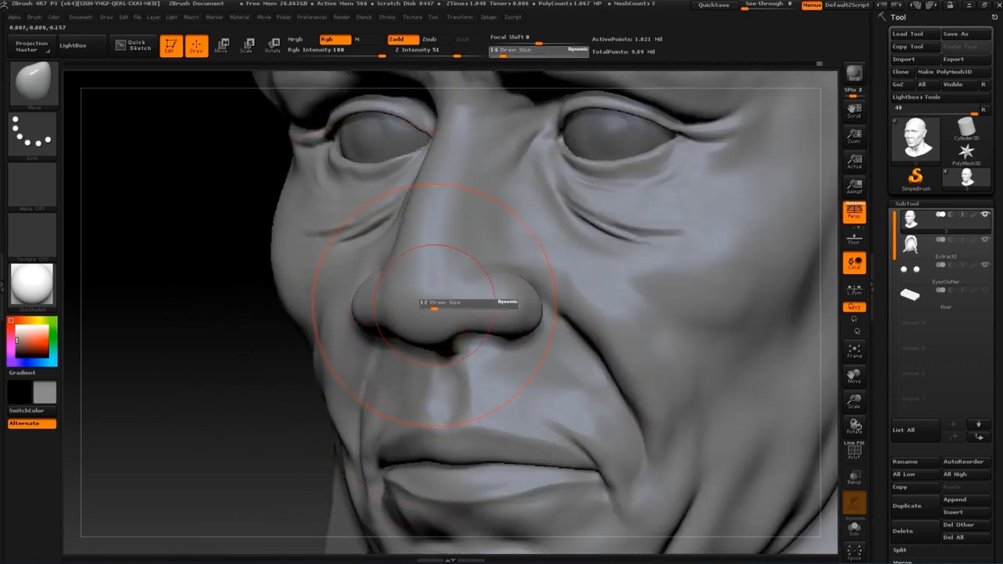
{"action": "key", "text": "s"}
{"action": "left_click", "coordinate": [501, 313]}
{"action": "mouse_move", "coordinate": [157, 314]}
{"action": "left_mouse_down"}
{"action": "mouse_move", "coordinate": [157, 196]}
{"action": "mouse_move", "coordinate": [580, 308]}
{"action": "left_mouse_up"}
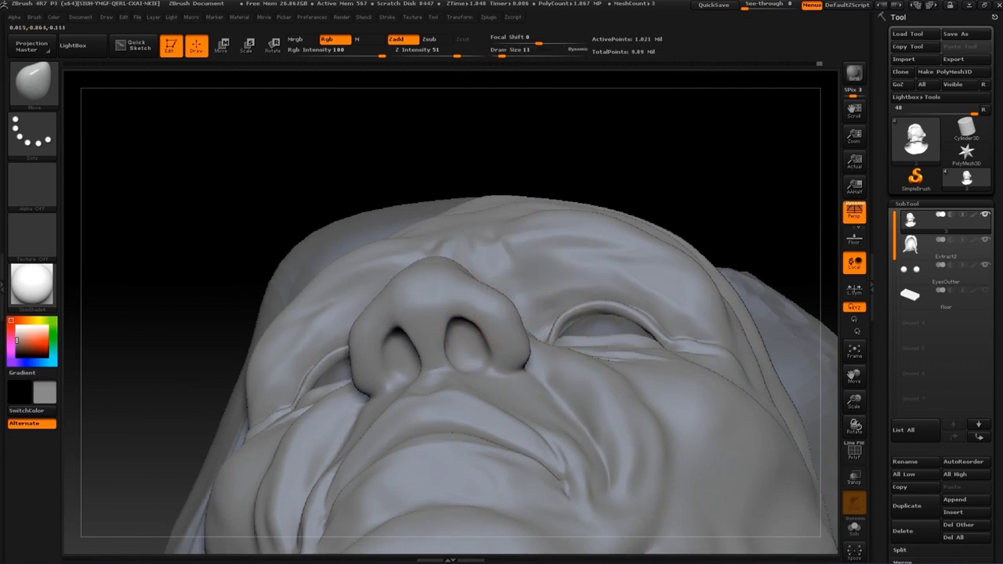
{"action": "left_click_drag", "start_coordinate": [503, 55], "coordinate": [498, 55]}
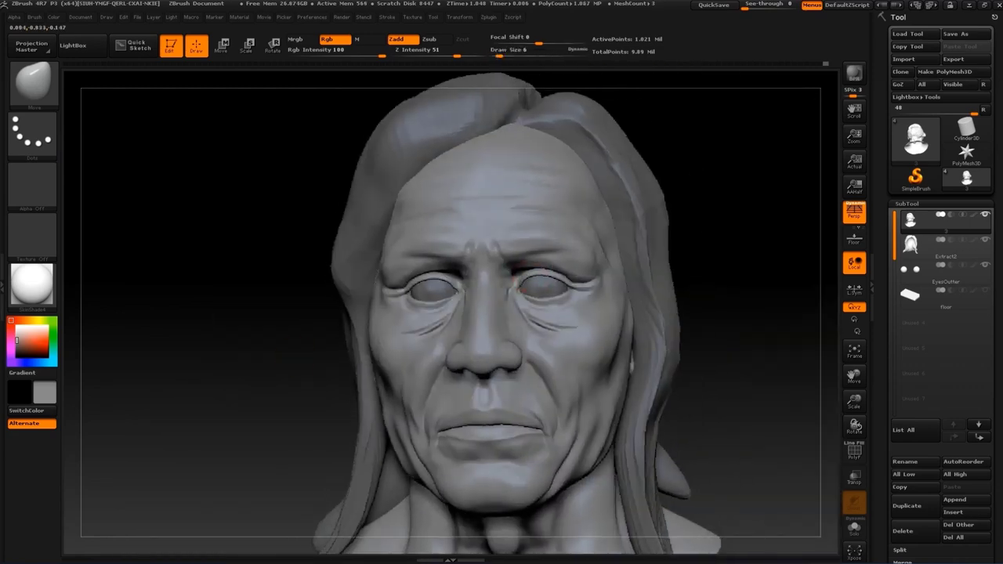
Zoom in on the left eye from the front and set the brush size to 17
{"action": "left_click_drag", "start_coordinate": [731, 239], "coordinate": [564, 243]}
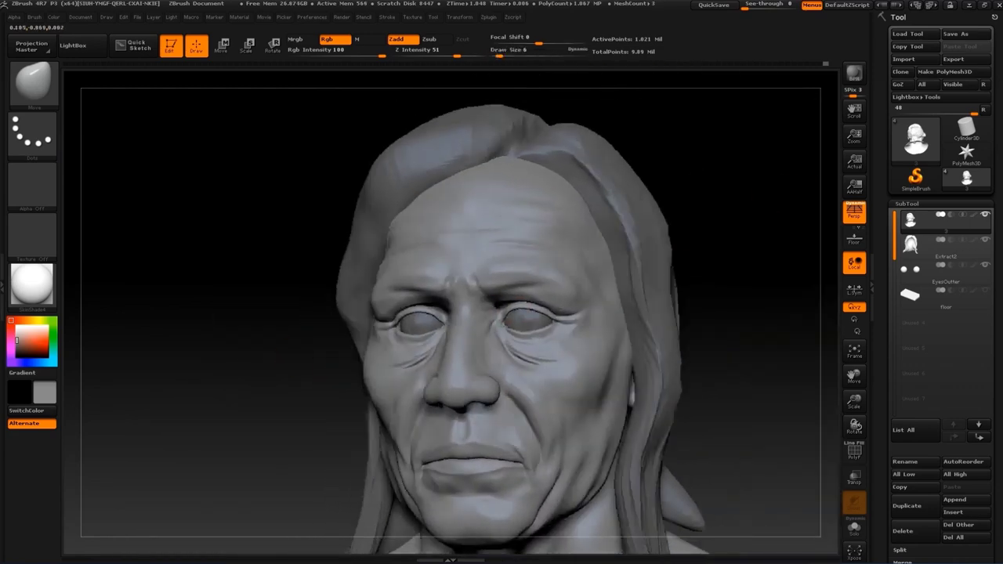
{"action": "mouse_move", "coordinate": [830, 313]}
{"action": "left_mouse_down", "text": "alt"}
{"action": "mouse_move", "coordinate": [784, 290]}
{"action": "mouse_move", "coordinate": [538, 266]}
{"action": "mouse_move", "coordinate": [554, 292]}
{"action": "mouse_move", "coordinate": [523, 286]}
{"action": "left_mouse_up", "text": "alt"}
{"action": "key", "text": "s"}
{"action": "key", "text": "s"}
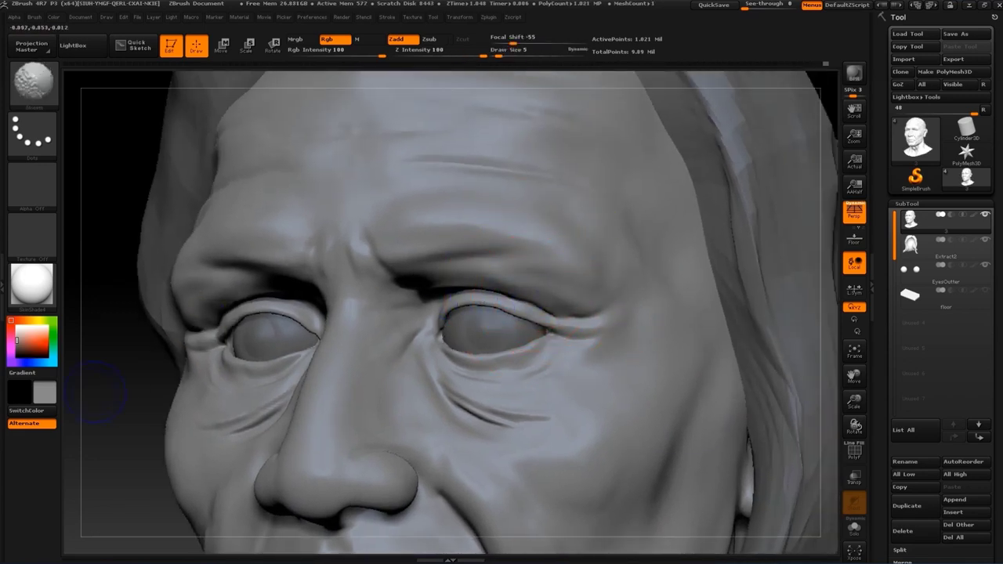
Drop to a lower subdivision level and reduce the sculpting brush to size 4
{"action": "key", "text": "b"}
{"action": "key", "text": "s"}
{"action": "key", "text": "t"}
{"action": "key", "text": "shift+d"}
{"action": "mouse_move", "coordinate": [131, 391]}
{"action": "left_mouse_down"}
{"action": "mouse_move", "coordinate": [128, 352]}
{"action": "mouse_move", "coordinate": [105, 309]}
{"action": "mouse_move", "coordinate": [118, 301]}
{"action": "left_mouse_up"}
{"action": "key", "text": "b"}
{"action": "key", "text": "s"}
{"action": "key", "text": "t"}
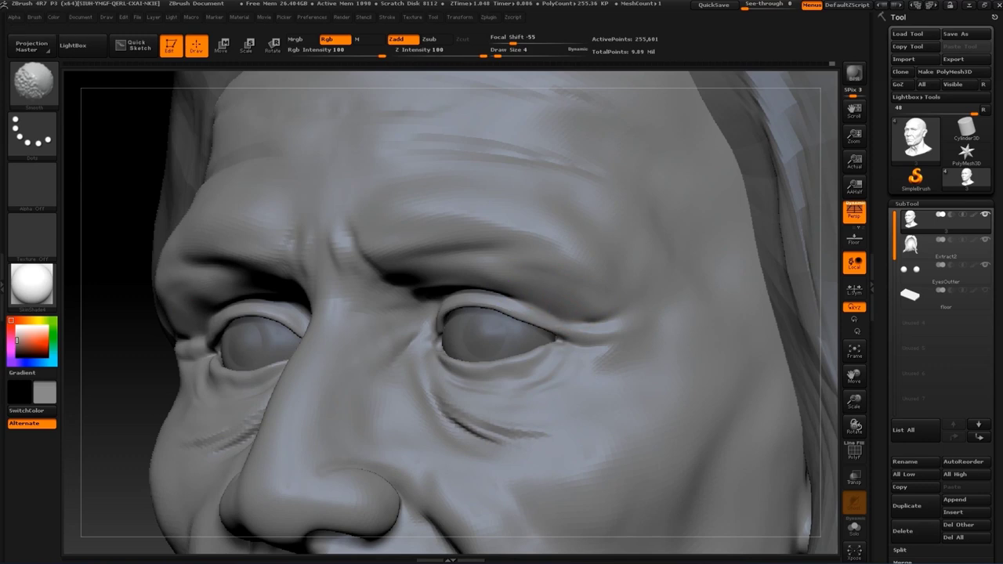
Select the ClayBuildup brush at size 3, angled toward the right eye and brow
{"action": "key", "text": "b"}
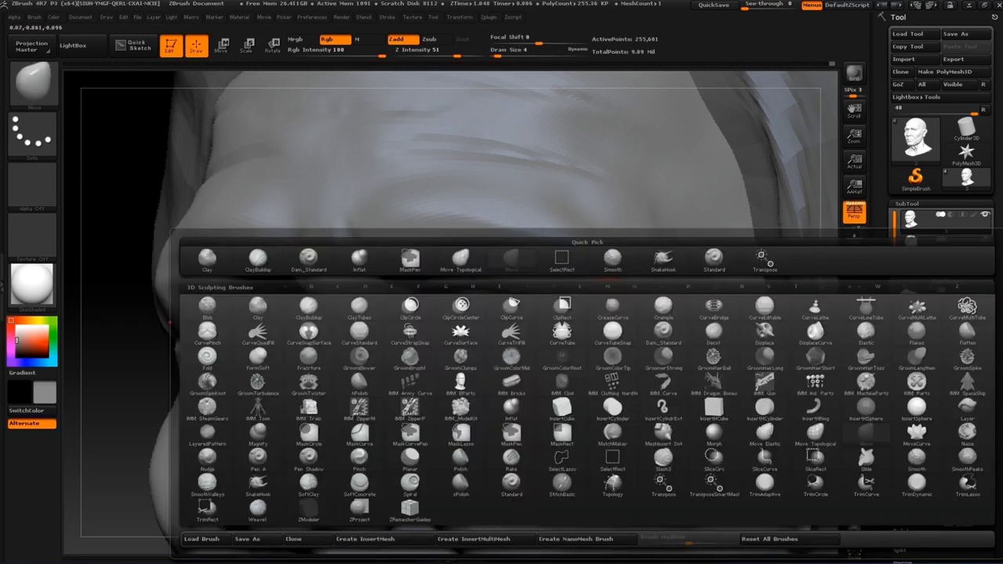
{"action": "key", "text": "c"}
{"action": "key", "text": "b"}
{"action": "key", "text": "s"}
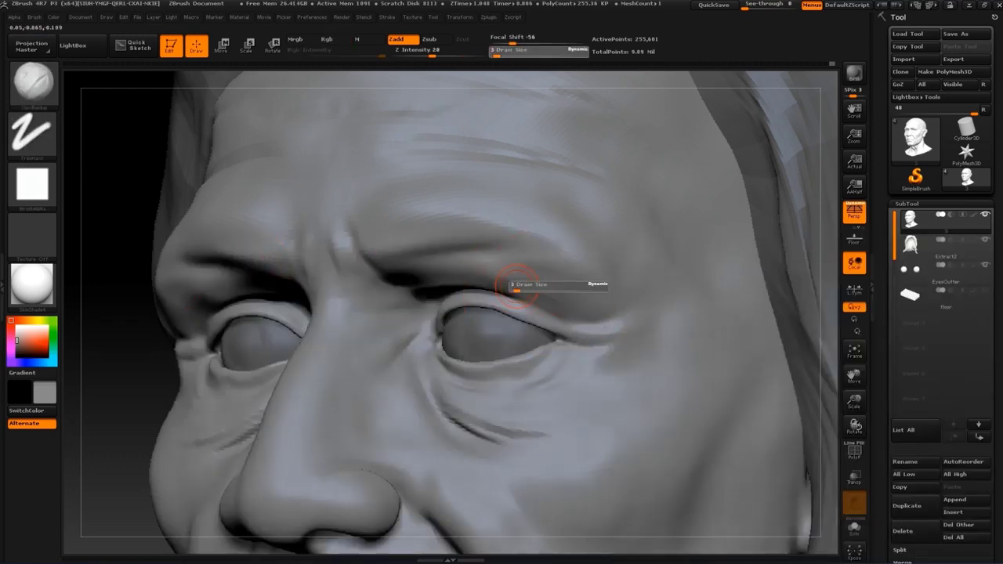
{"action": "mouse_move", "coordinate": [548, 284]}
{"action": "left_mouse_down"}
{"action": "mouse_move", "coordinate": [558, 285]}
{"action": "mouse_move", "coordinate": [548, 306]}
{"action": "mouse_move", "coordinate": [462, 274]}
{"action": "mouse_move", "coordinate": [577, 280]}
{"action": "mouse_move", "coordinate": [587, 296]}
{"action": "left_mouse_up"}
{"action": "key", "text": "s"}
{"action": "key", "text": "s"}
{"action": "key", "text": "s"}
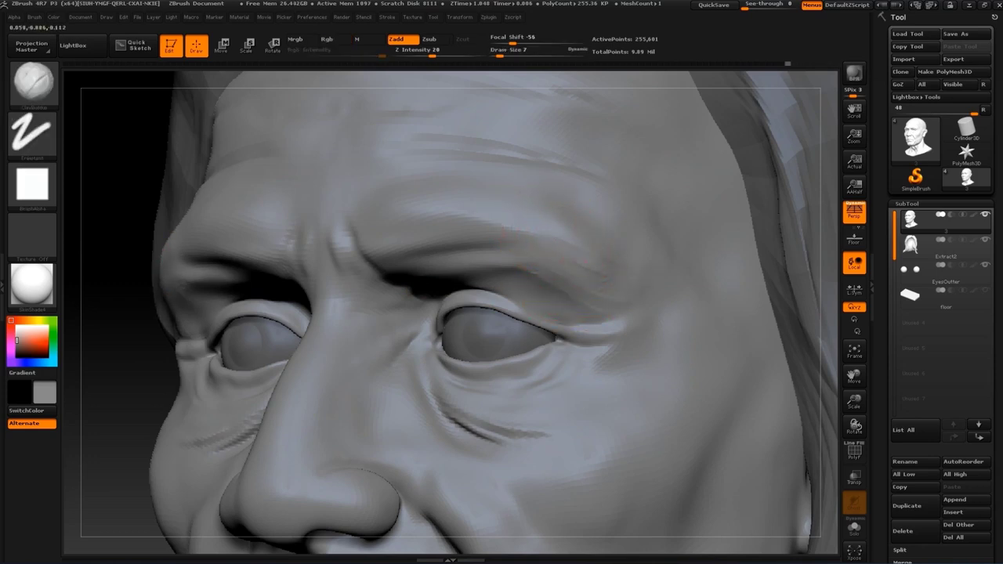
{"action": "right_click_drag", "start_coordinate": [563, 271], "coordinate": [550, 288]}
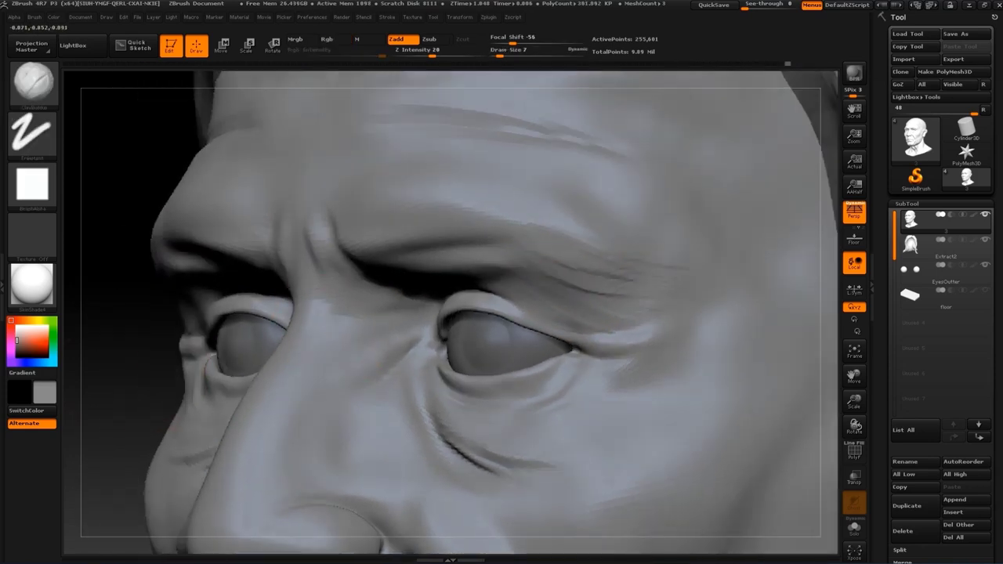
{"action": "key", "text": "s"}
{"action": "left_click", "coordinate": [548, 295]}
Smooth the brow crease beside the right eye
{"action": "key", "text": "b"}
{"action": "key", "text": "d"}
{"action": "key", "text": "s"}
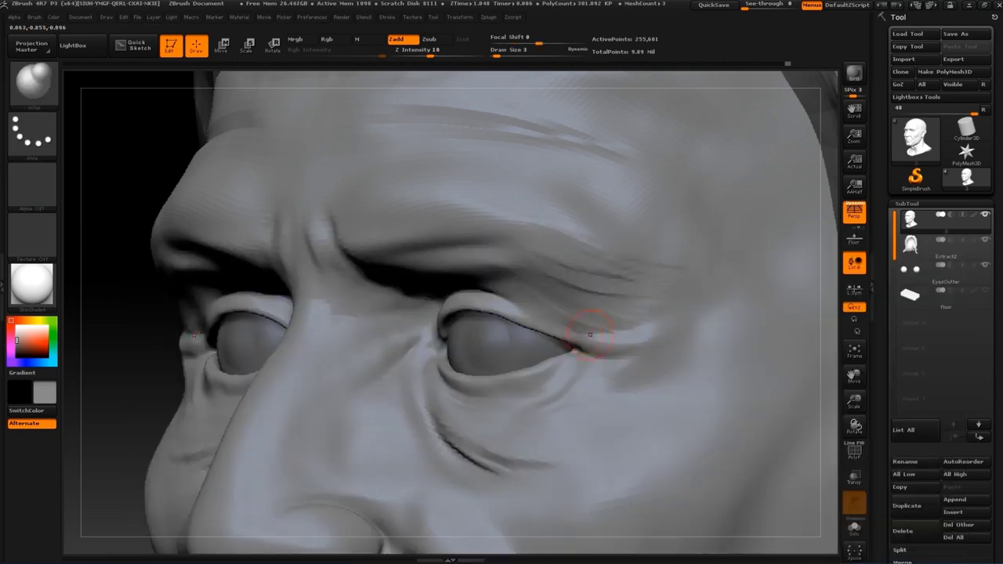
{"action": "left_click_drag", "start_coordinate": [537, 310], "coordinate": [604, 290], "text": "shift"}
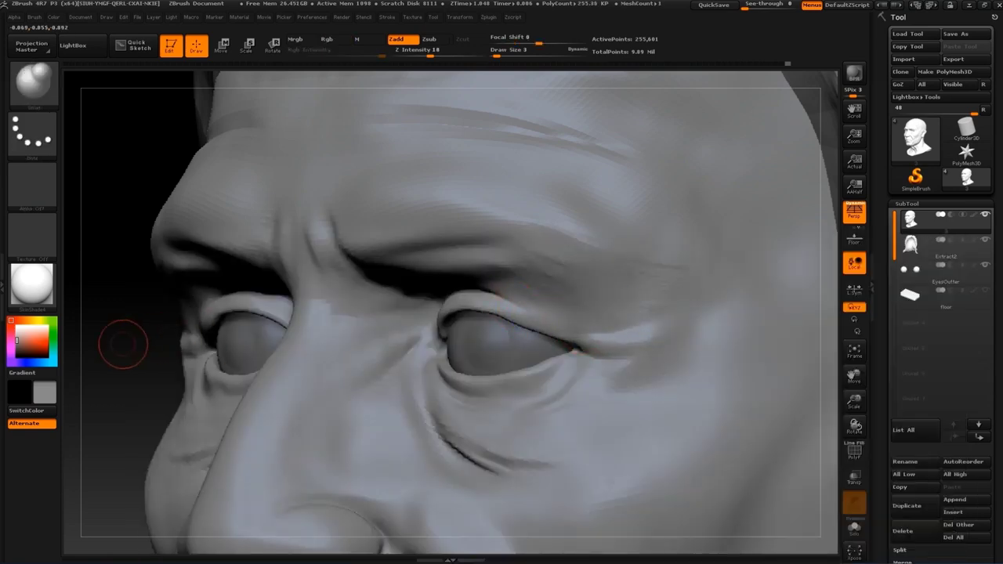
From a zoomed frontal view, deepen the brow crease above the eye with the Move brush
{"action": "right_click_drag", "start_coordinate": [123, 343], "coordinate": [236, 345]}
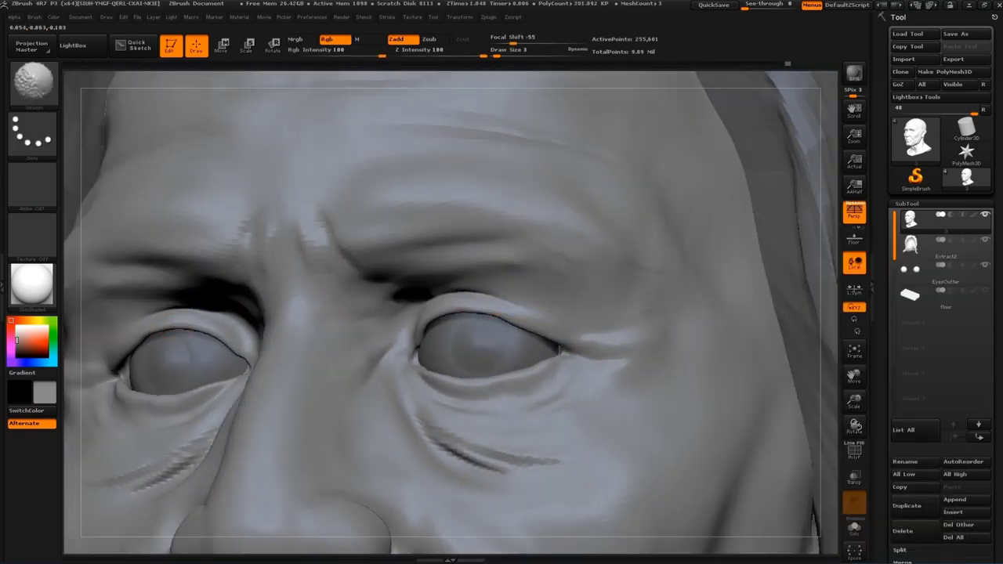
{"action": "right_click_drag", "start_coordinate": [525, 301], "coordinate": [503, 331]}
{"action": "key", "text": "b"}
{"action": "left_click", "coordinate": [428, 259]}
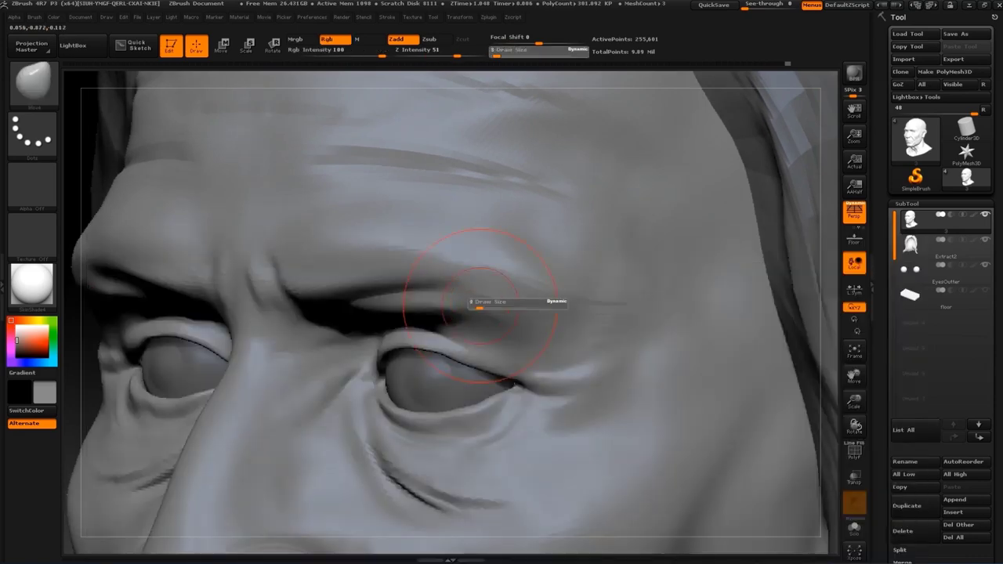
{"action": "left_click_drag", "start_coordinate": [353, 298], "coordinate": [425, 314]}
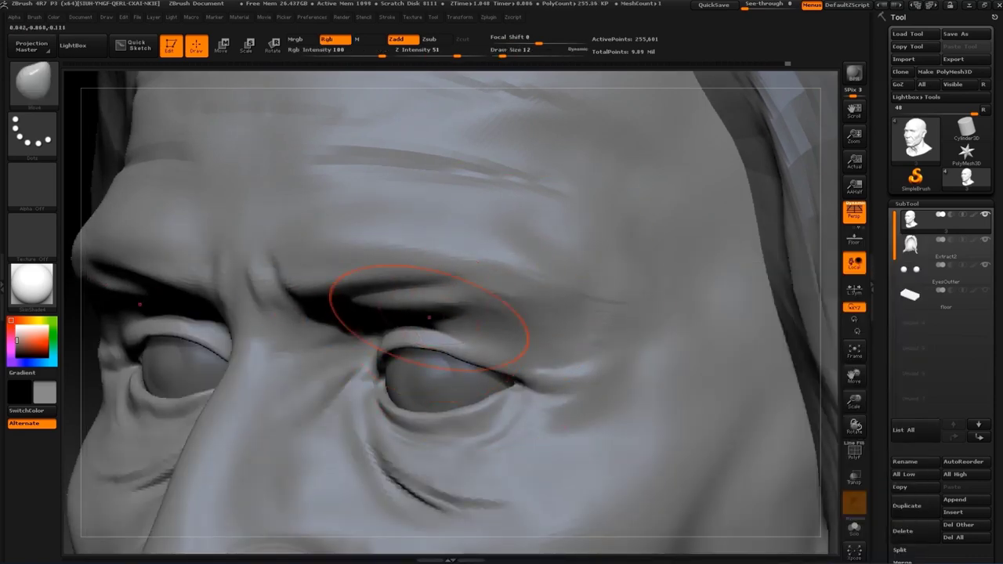
{"action": "key", "text": "b"}
{"action": "key", "text": "s"}
{"action": "key", "text": "t"}
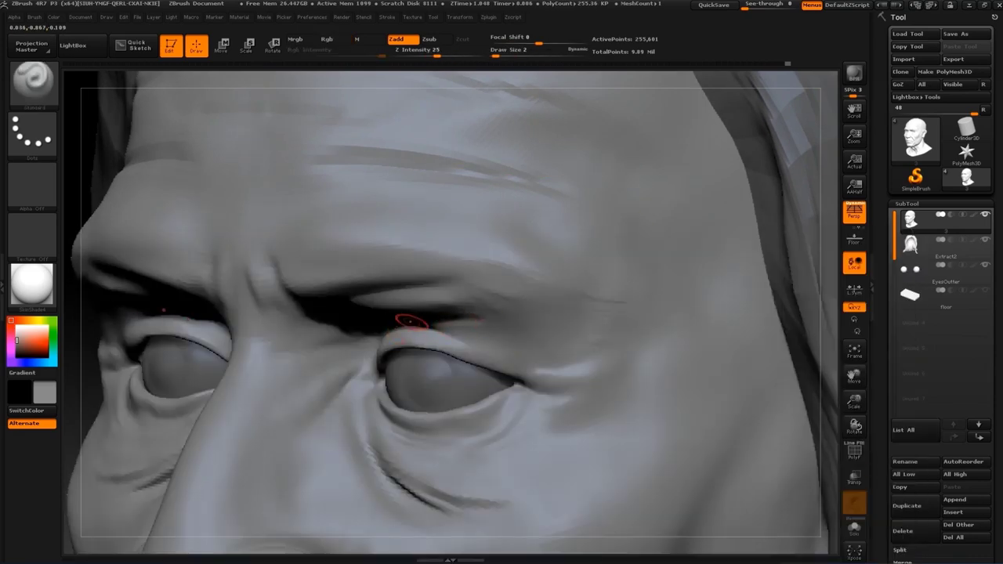
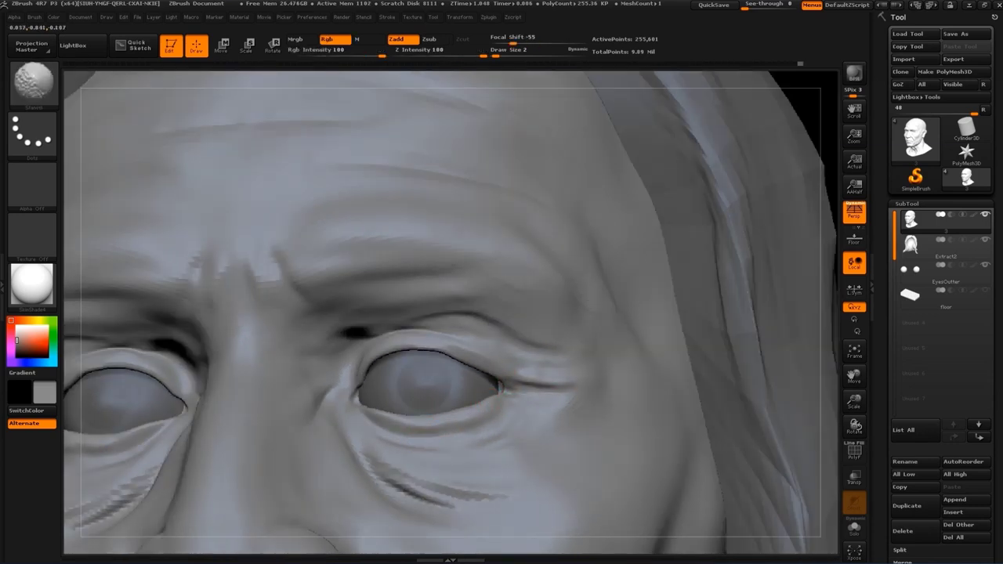
Select the textured Clay brush and set its size to 16, viewing the head in three-quarter
{"action": "key", "text": "f"}
{"action": "left_click_drag", "start_coordinate": [703, 269], "coordinate": [815, 274]}
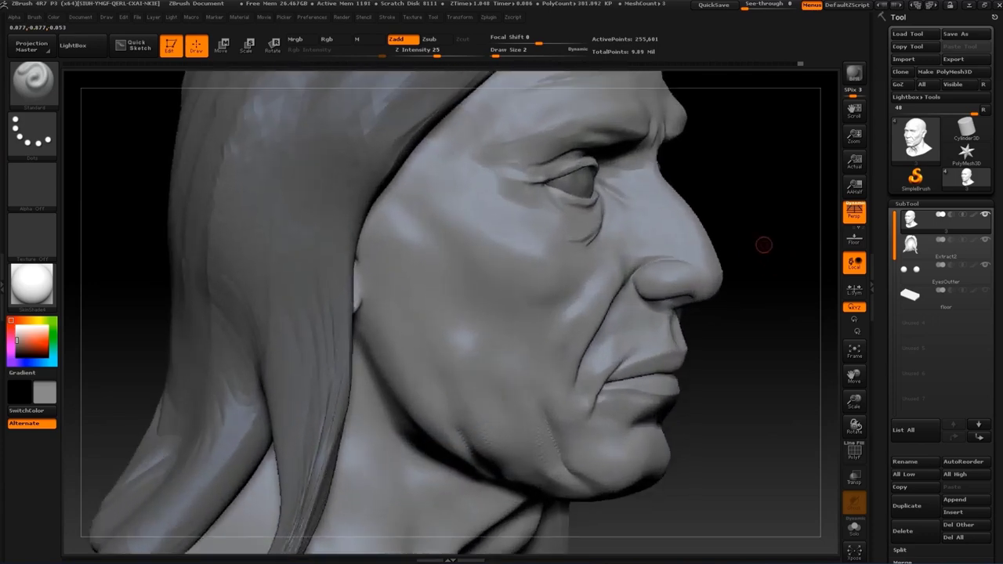
{"action": "key", "text": "b"}
{"action": "key", "text": "c"}
{"action": "key", "text": "b"}
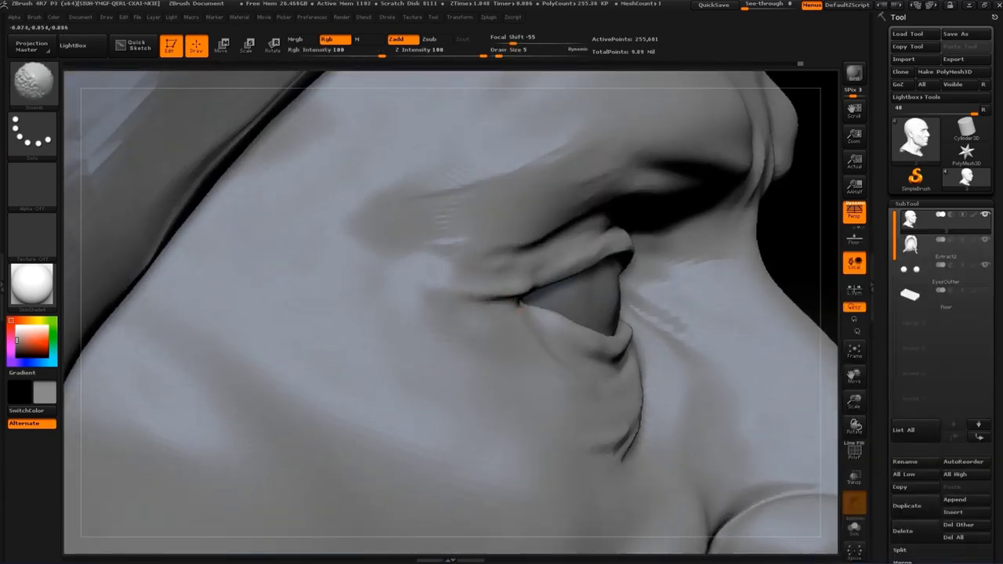
{"action": "key", "text": "s"}
{"action": "key", "text": "b"}
{"action": "key", "text": "c"}
{"action": "key", "text": "b"}
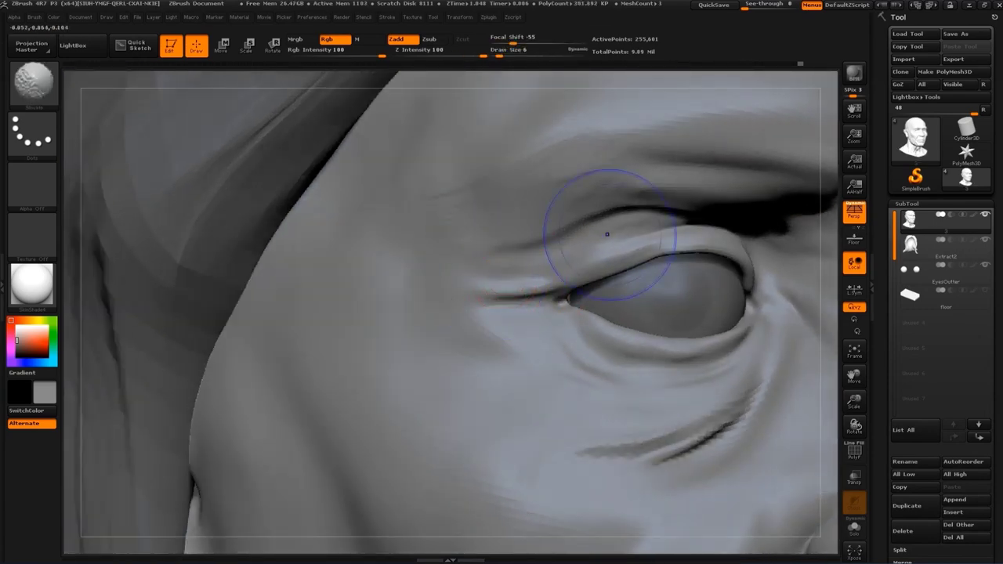
{"action": "key", "text": "f"}
{"action": "mouse_move", "coordinate": [792, 225]}
{"action": "left_mouse_down"}
{"action": "mouse_move", "coordinate": [748, 216]}
{"action": "mouse_move", "coordinate": [710, 224]}
{"action": "mouse_move", "coordinate": [710, 180]}
{"action": "mouse_move", "coordinate": [710, 259]}
{"action": "left_mouse_up"}
{"action": "key", "text": "s"}
{"action": "left_click_drag", "start_coordinate": [564, 224], "coordinate": [580, 224]}
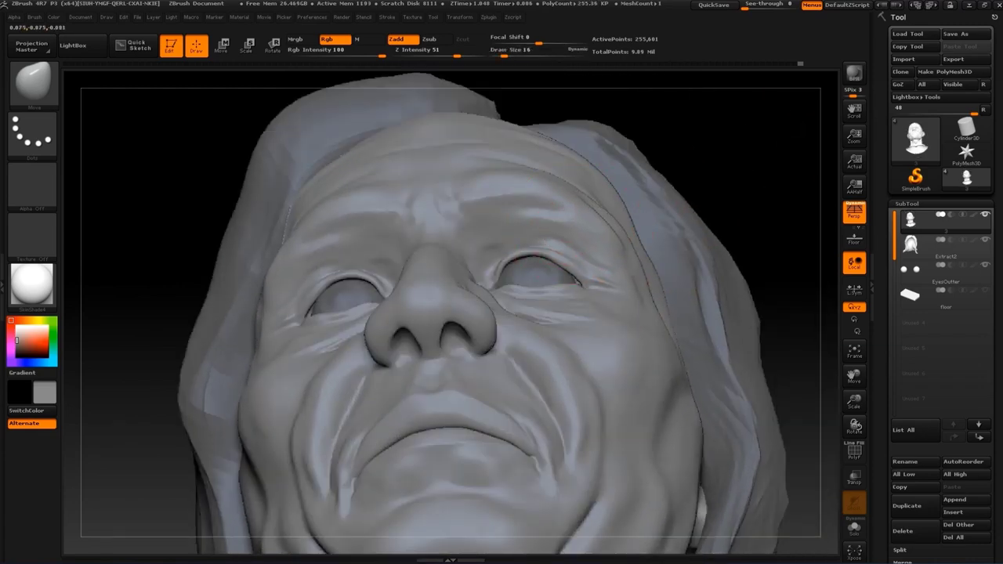
Switch to the Standard brush at size 8 with a close frontal view of the brow and eyes
{"action": "left_click_drag", "start_coordinate": [792, 157], "coordinate": [444, 239]}
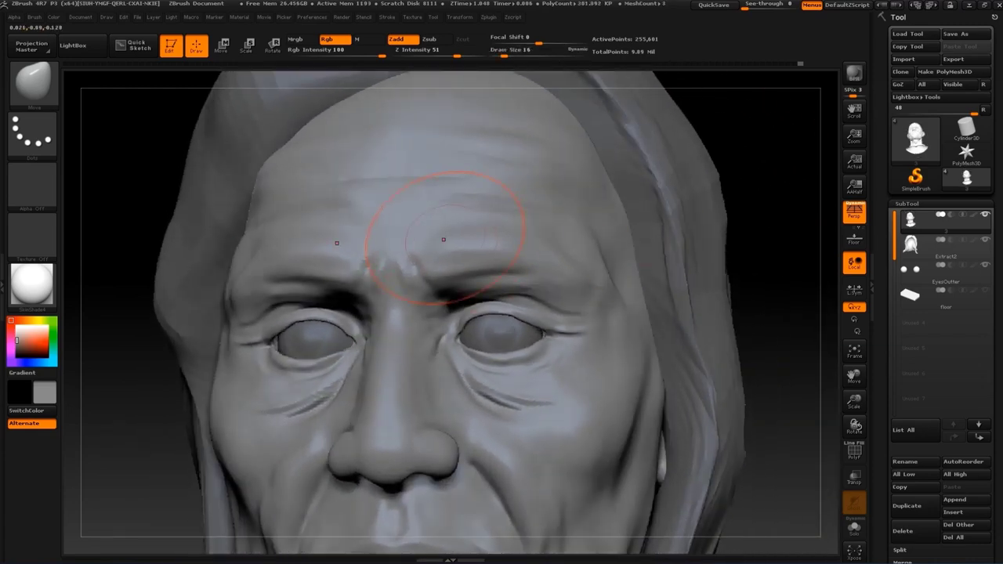
{"action": "mouse_move", "coordinate": [716, 205]}
{"action": "left_mouse_down", "text": "alt"}
{"action": "mouse_move", "coordinate": [728, 235]}
{"action": "mouse_move", "coordinate": [690, 235]}
{"action": "mouse_move", "coordinate": [729, 227]}
{"action": "left_mouse_up", "text": "alt"}
{"action": "mouse_move", "coordinate": [711, 287]}
{"action": "left_mouse_down"}
{"action": "mouse_move", "coordinate": [689, 289]}
{"action": "mouse_move", "coordinate": [688, 269]}
{"action": "mouse_move", "coordinate": [807, 157]}
{"action": "left_mouse_up"}
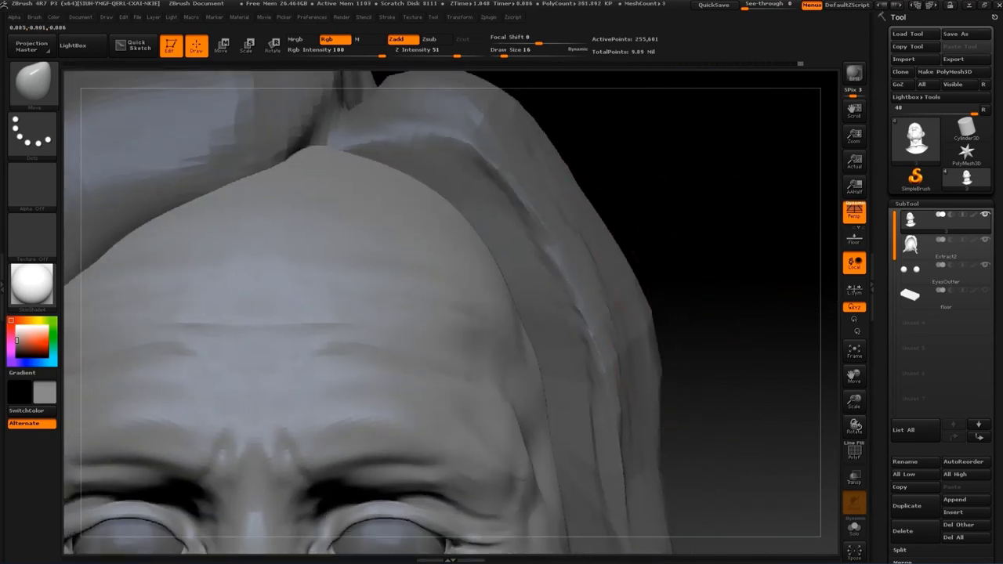
{"action": "mouse_move", "coordinate": [659, 282]}
{"action": "left_mouse_down"}
{"action": "mouse_move", "coordinate": [532, 342]}
{"action": "mouse_move", "coordinate": [493, 345]}
{"action": "left_mouse_up"}
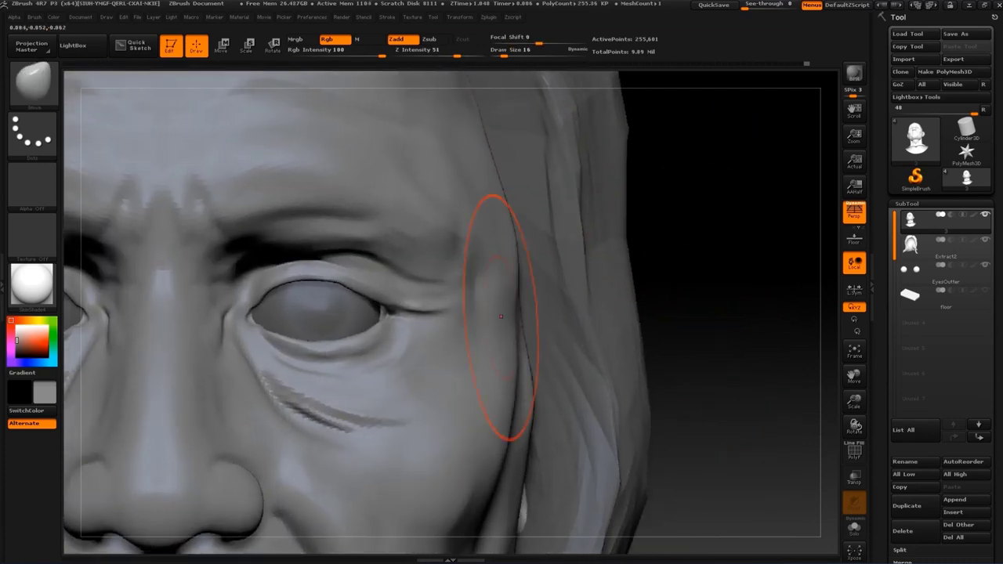
{"action": "key", "text": "b"}
{"action": "key", "text": "s"}
{"action": "key", "text": "t"}
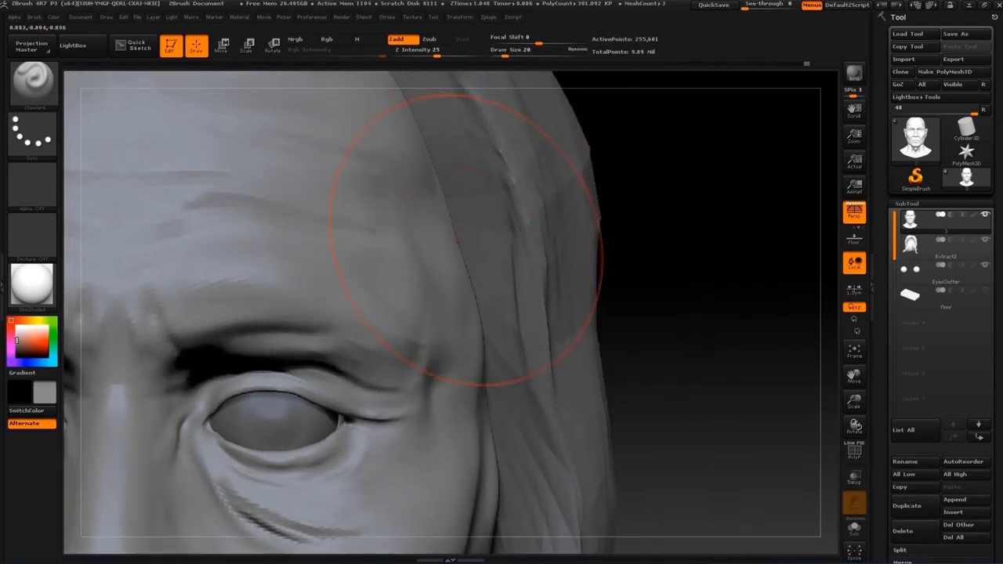
{"action": "key", "text": "s"}
{"action": "mouse_move", "coordinate": [467, 239]}
{"action": "left_mouse_down"}
{"action": "mouse_move", "coordinate": [447, 280]}
{"action": "mouse_move", "coordinate": [493, 264]}
{"action": "left_mouse_up"}
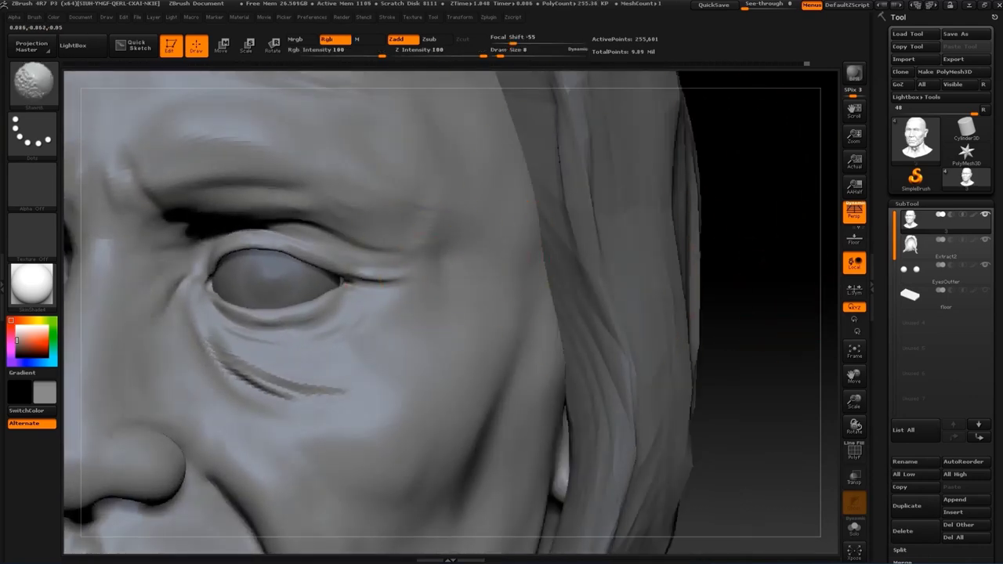
{"action": "left_click_drag", "start_coordinate": [425, 264], "coordinate": [510, 305]}
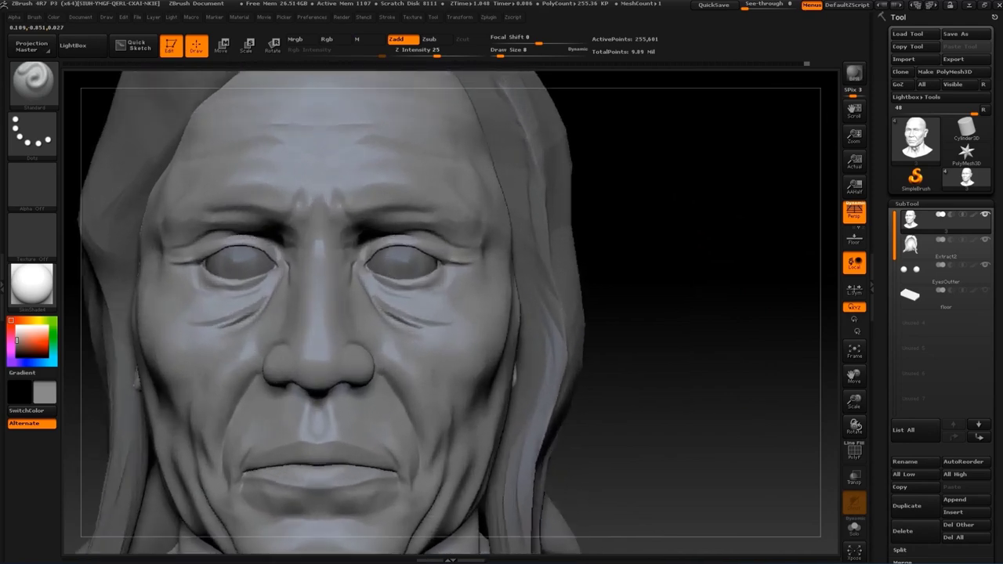
{"action": "mouse_move", "coordinate": [706, 267]}
{"action": "left_mouse_down", "text": "alt"}
{"action": "mouse_move", "coordinate": [716, 235]}
{"action": "mouse_move", "coordinate": [705, 282]}
{"action": "left_mouse_up", "text": "alt"}
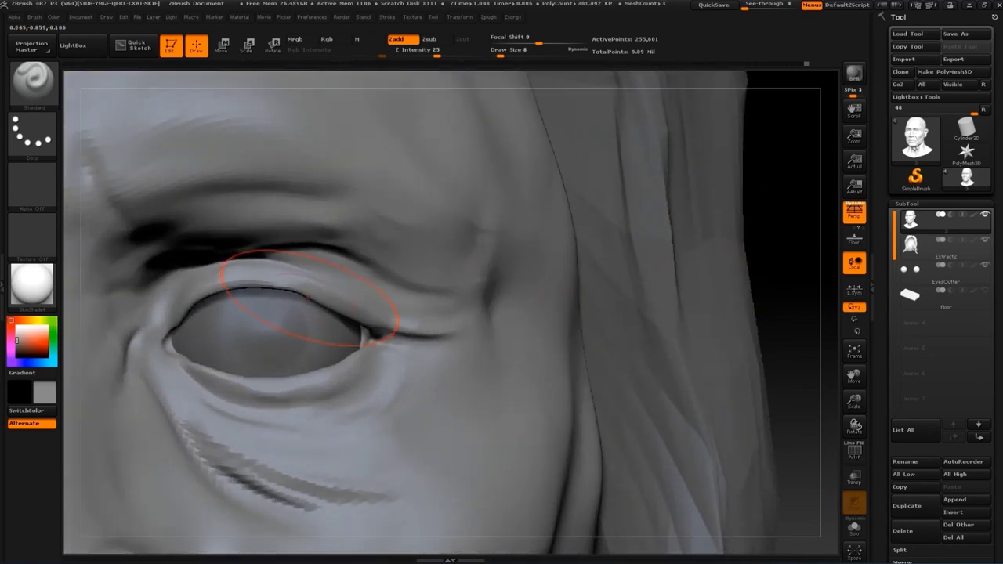
Puff up and smooth the upper eyelid edge with the Inflate brush at size 4
{"action": "key", "text": "b"}
{"action": "key", "text": "i"}
{"action": "key", "text": "n"}
{"action": "left_click_drag", "start_coordinate": [799, 234], "coordinate": [705, 250]}
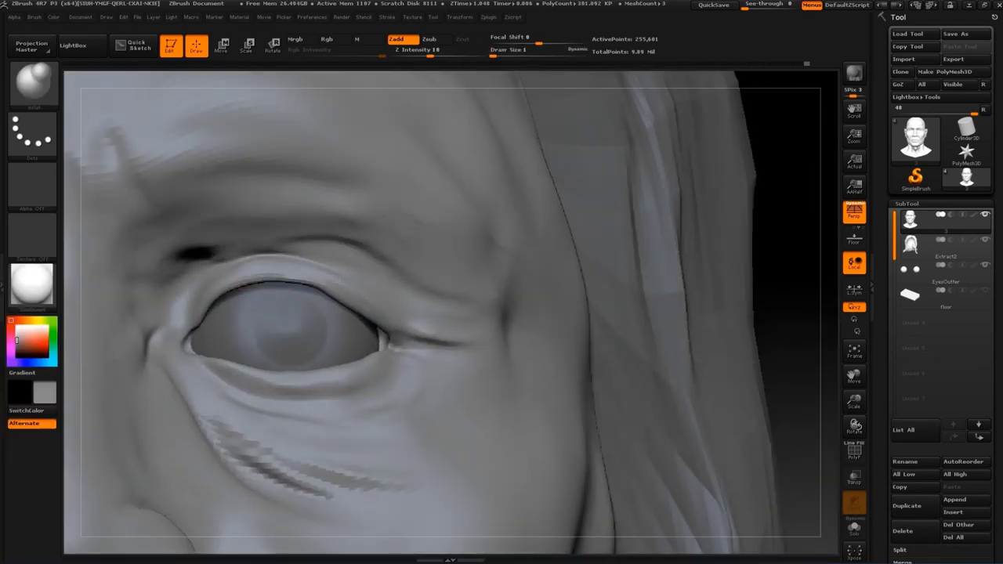
{"action": "key", "text": "s"}
{"action": "left_click_drag", "start_coordinate": [258, 274], "coordinate": [297, 274]}
{"action": "mouse_move", "coordinate": [192, 253]}
{"action": "left_mouse_down"}
{"action": "mouse_move", "coordinate": [365, 311]}
{"action": "mouse_move", "coordinate": [215, 282]}
{"action": "left_mouse_up"}
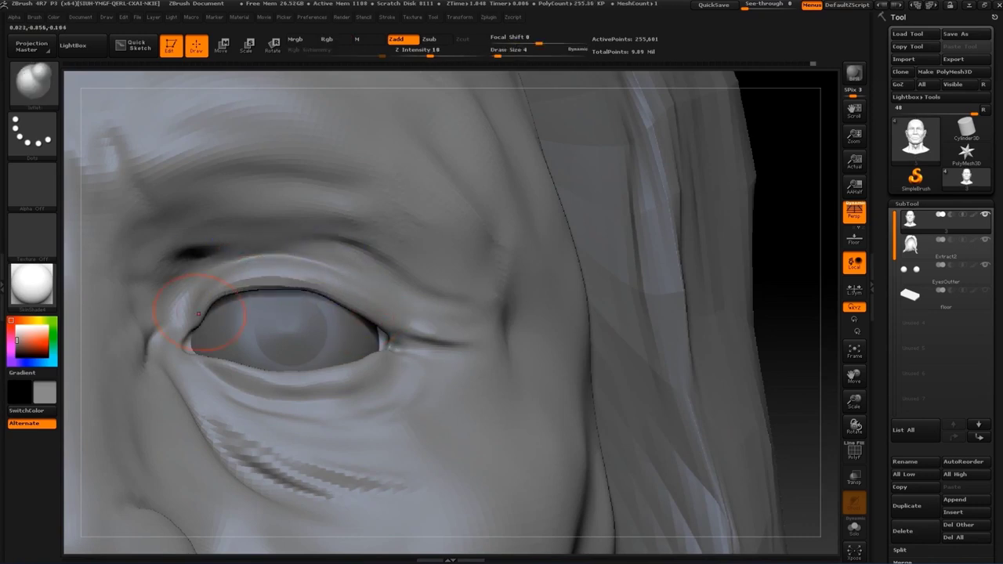
{"action": "left_click_drag", "start_coordinate": [184, 314], "coordinate": [298, 278], "text": "shift"}
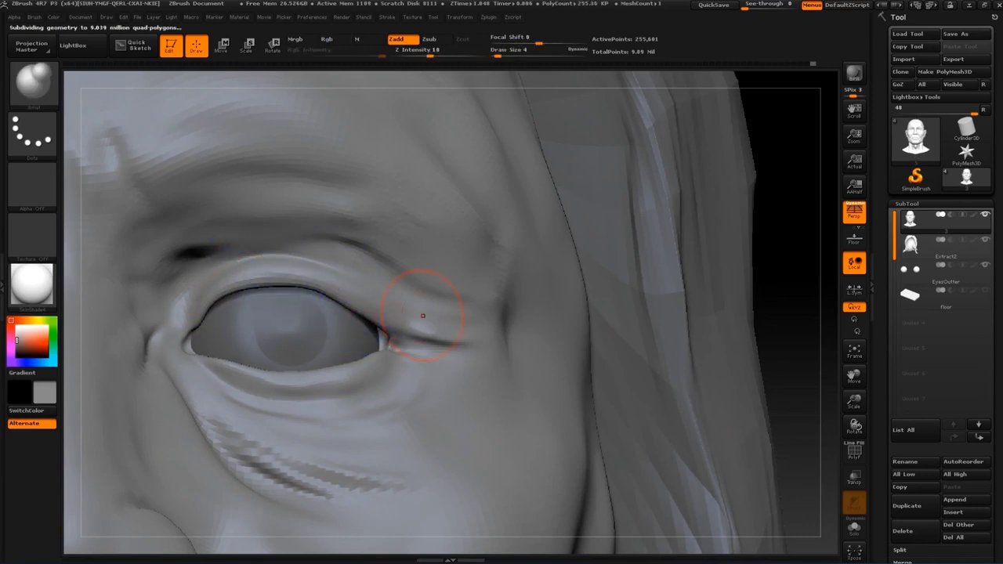
Carve a fine crease along the upper eyelid with Dam_Standard at size 1
{"action": "key", "text": "b"}
{"action": "key", "text": "d"}
{"action": "key", "text": "s"}
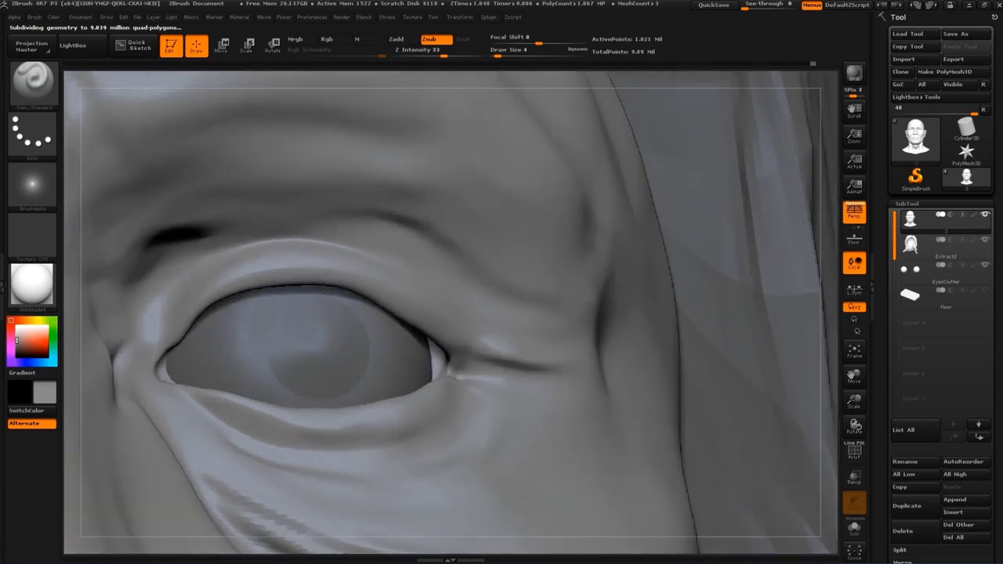
{"action": "key", "text": "s"}
{"action": "left_click_drag", "start_coordinate": [345, 286], "coordinate": [294, 286]}
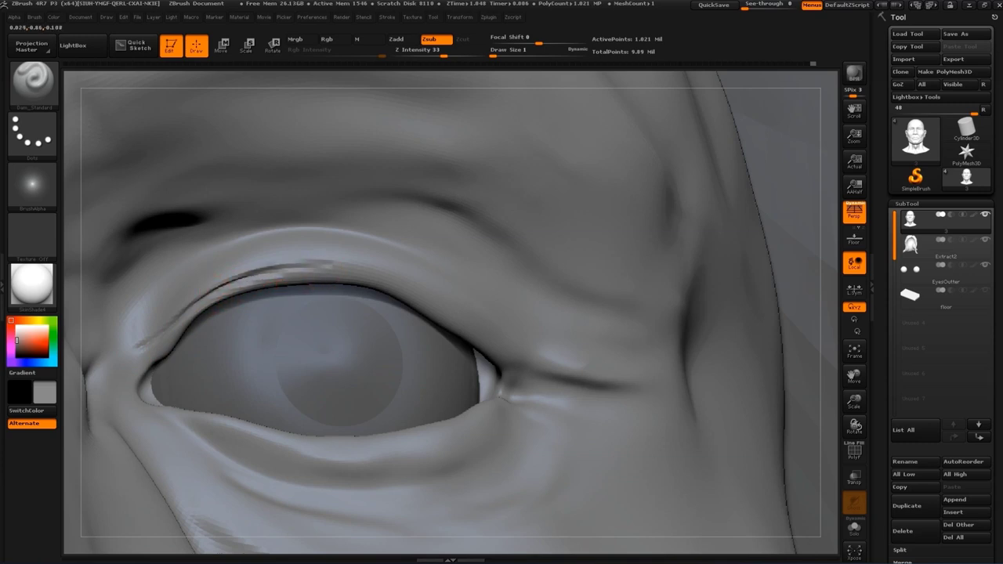
{"action": "left_click_drag", "start_coordinate": [274, 273], "coordinate": [399, 293]}
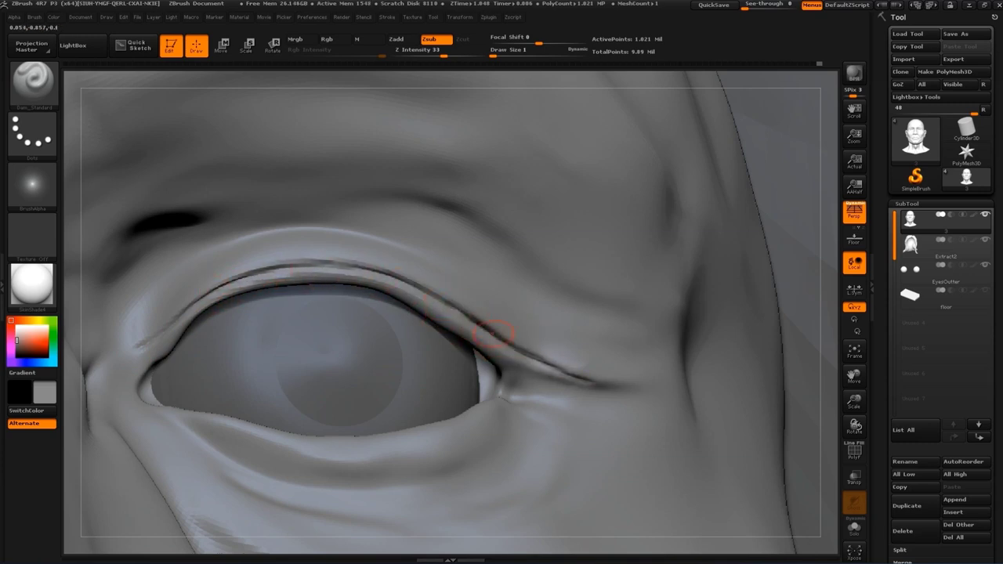
Switch to the Inflate brush at size 1 to thicken the upper lid rim, zoomed on the eye
{"action": "key", "text": "b"}
{"action": "key", "text": "s"}
{"action": "key", "text": "t"}
{"action": "left_click_drag", "start_coordinate": [812, 224], "coordinate": [693, 200]}
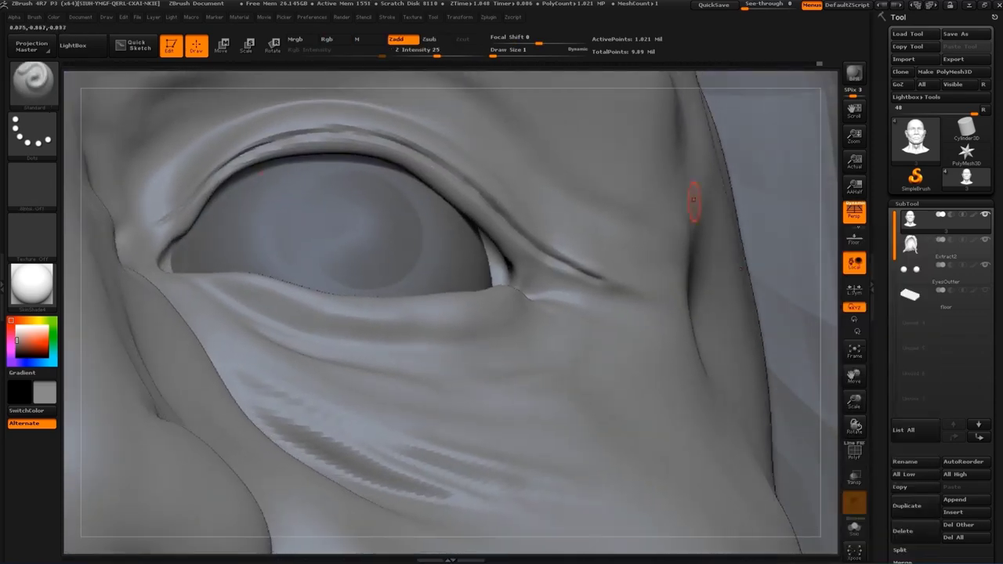
{"action": "key", "text": "b"}
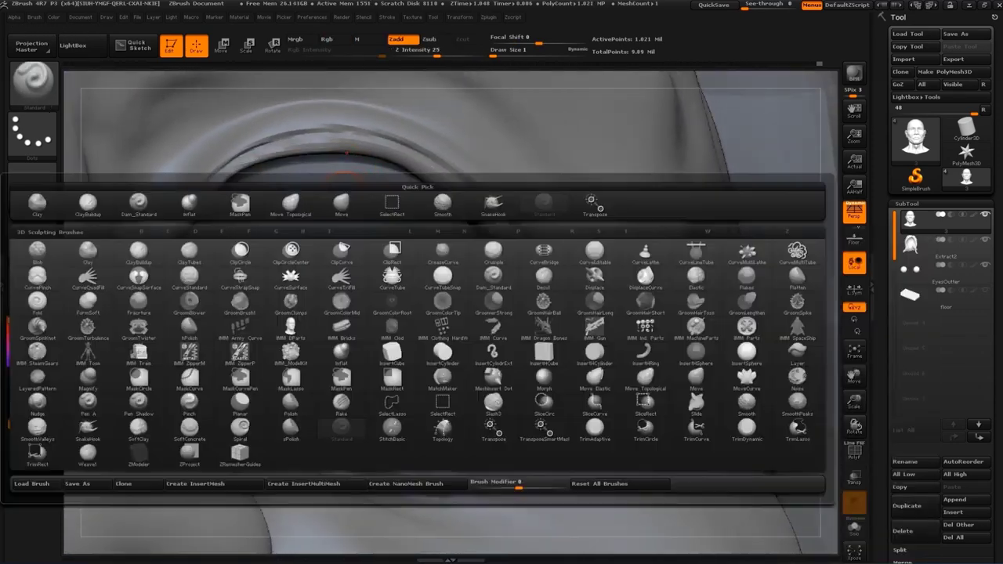
{"action": "key", "text": "i"}
{"action": "key", "text": "n"}
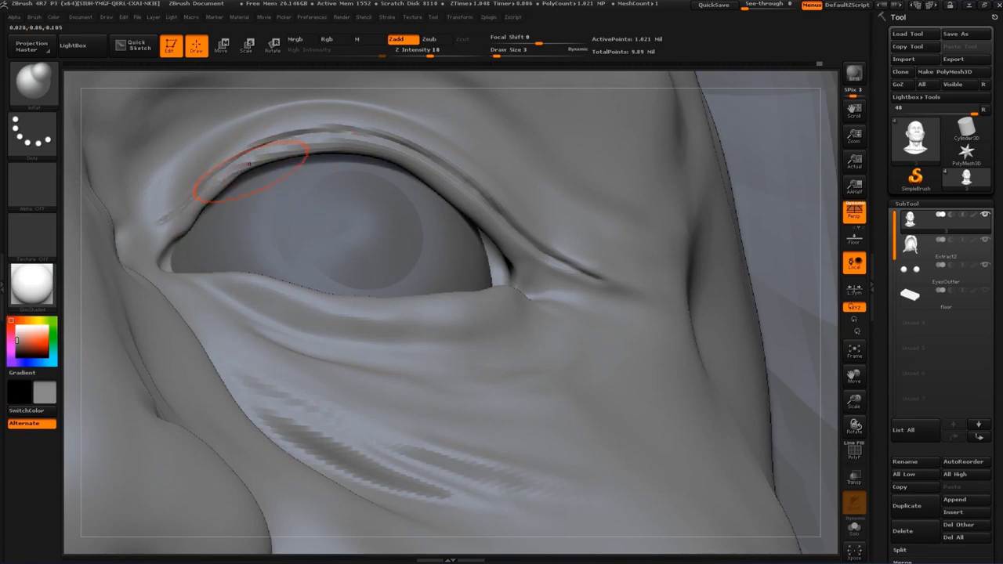
{"action": "key", "text": "bracketleft"}
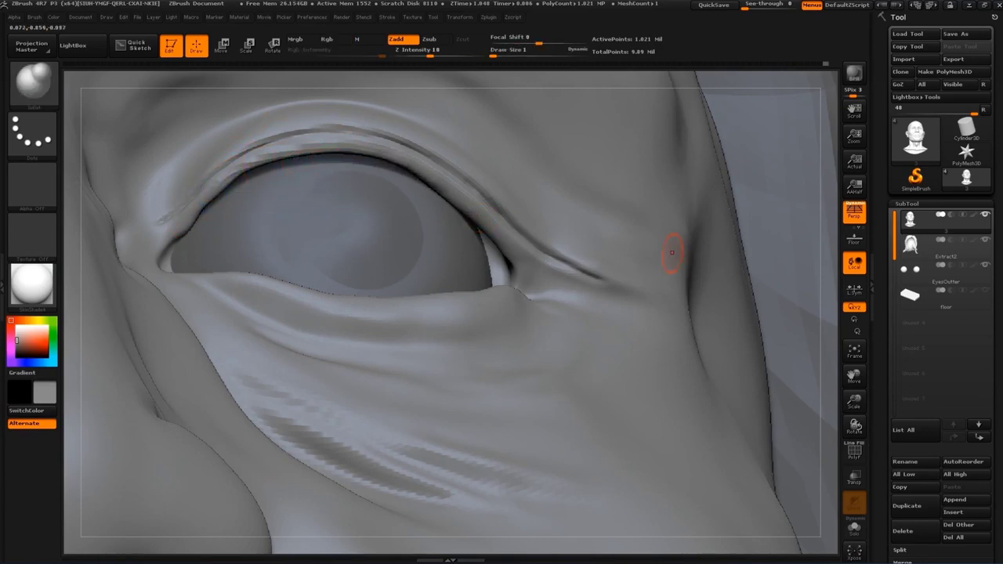
{"action": "key", "text": "f"}
{"action": "mouse_move", "coordinate": [801, 246]}
{"action": "left_mouse_down"}
{"action": "mouse_move", "coordinate": [760, 258]}
{"action": "mouse_move", "coordinate": [794, 235]}
{"action": "mouse_move", "coordinate": [817, 196]}
{"action": "left_mouse_up"}
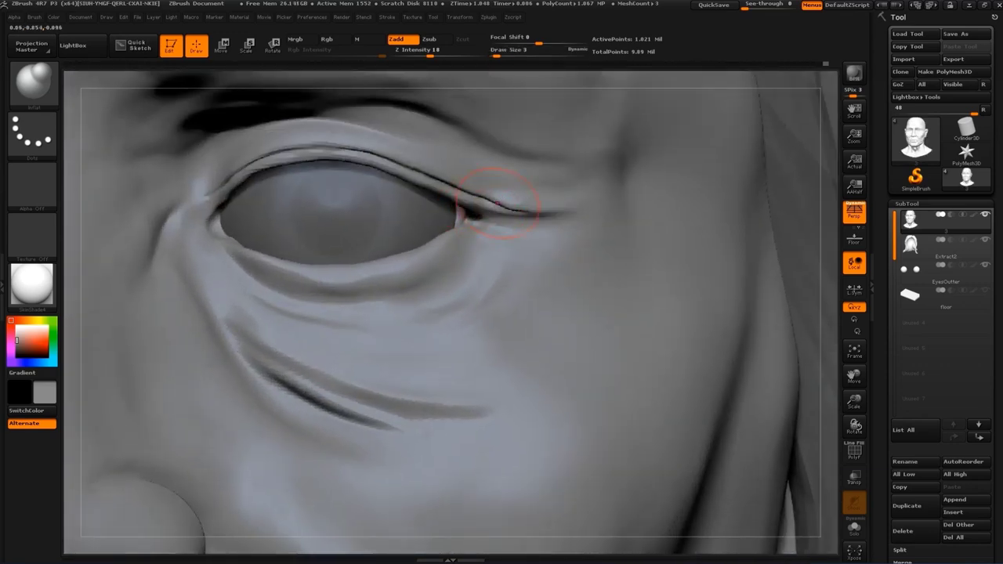
Carve a crease out from the outer eye corner with Dam_Standard at size 2
{"action": "key", "text": "b"}
{"action": "left_click", "coordinate": [587, 290]}
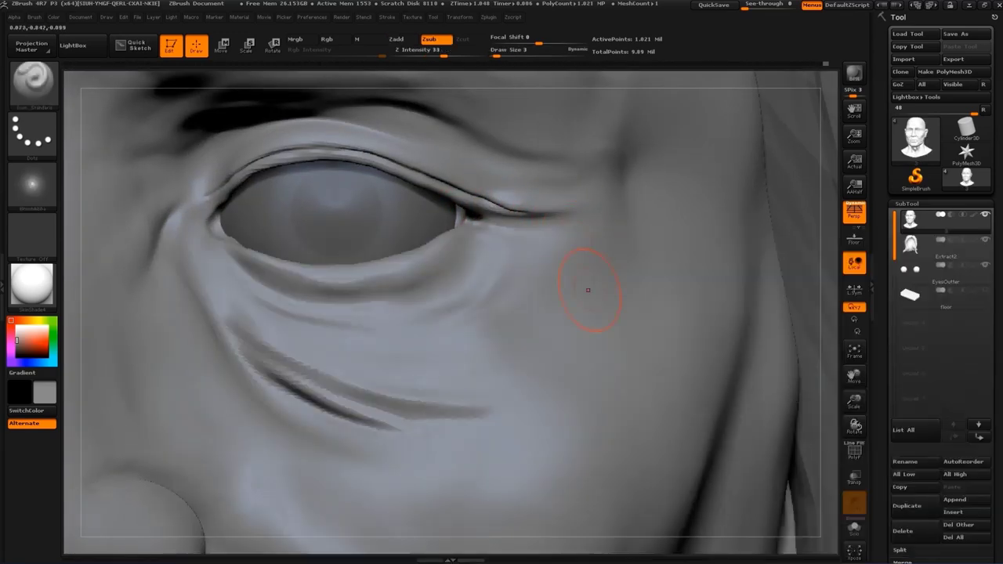
{"action": "key", "text": "bracketleft"}
{"action": "key", "text": "bracketright"}
{"action": "left_click_drag", "start_coordinate": [470, 215], "coordinate": [627, 263]}
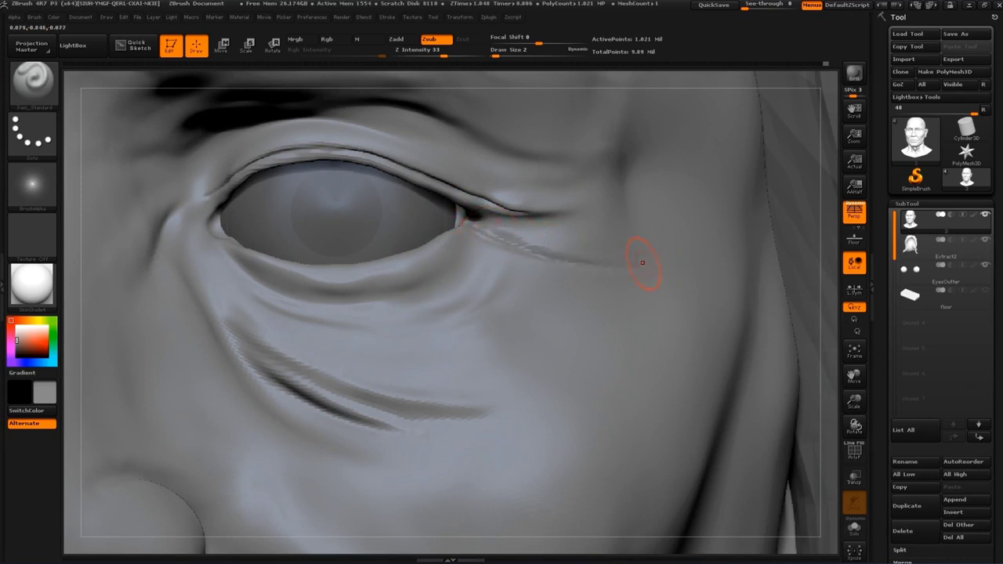
Return to the Standard brush at size 7 with the face zoomed in
{"action": "key", "text": "b"}
{"action": "key", "text": "s"}
{"action": "key", "text": "t"}
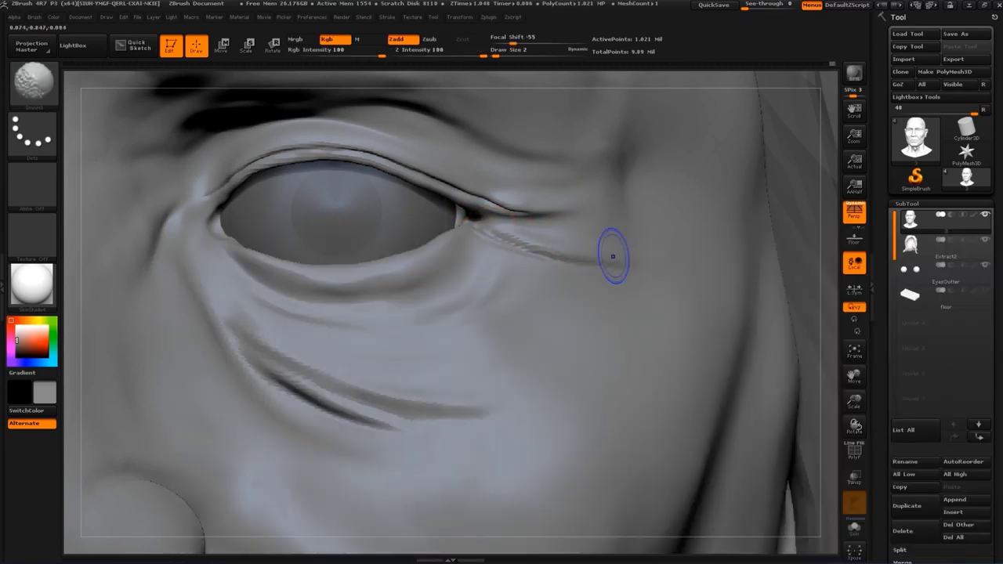
{"action": "key", "text": "f"}
{"action": "left_click_drag", "start_coordinate": [787, 285], "coordinate": [512, 310]}
{"action": "type", "text": "s7"}
{"action": "key", "text": "Return"}
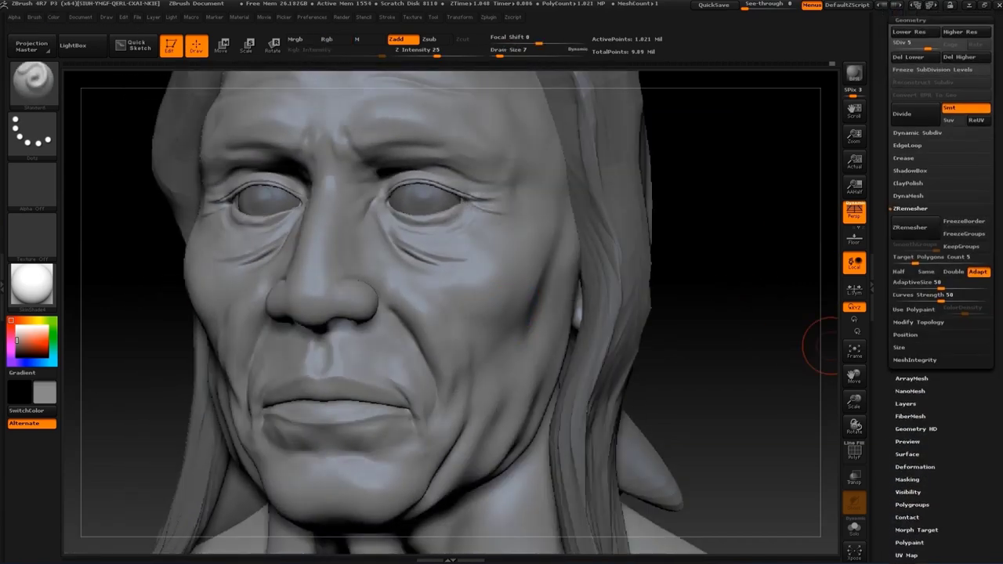
Soften the nostril crease at brush size 4, then step the sculpt down to subdivision level 4
{"action": "mouse_move", "coordinate": [730, 338]}
{"action": "left_mouse_down"}
{"action": "mouse_move", "coordinate": [733, 239]}
{"action": "mouse_move", "coordinate": [548, 258]}
{"action": "mouse_move", "coordinate": [235, 269]}
{"action": "mouse_move", "coordinate": [150, 294]}
{"action": "left_mouse_up"}
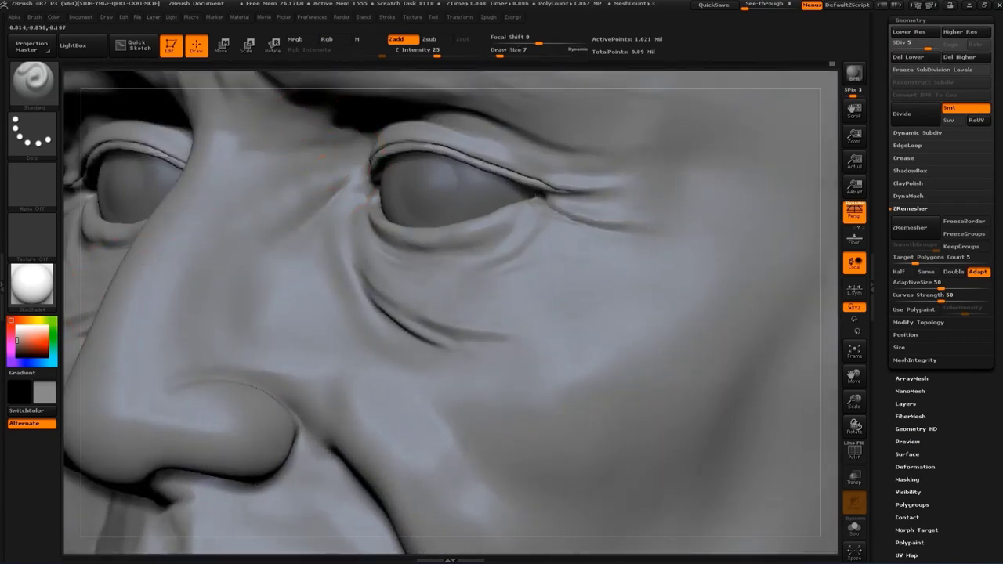
{"action": "type", "text": "s4"}
{"action": "key", "text": "Return"}
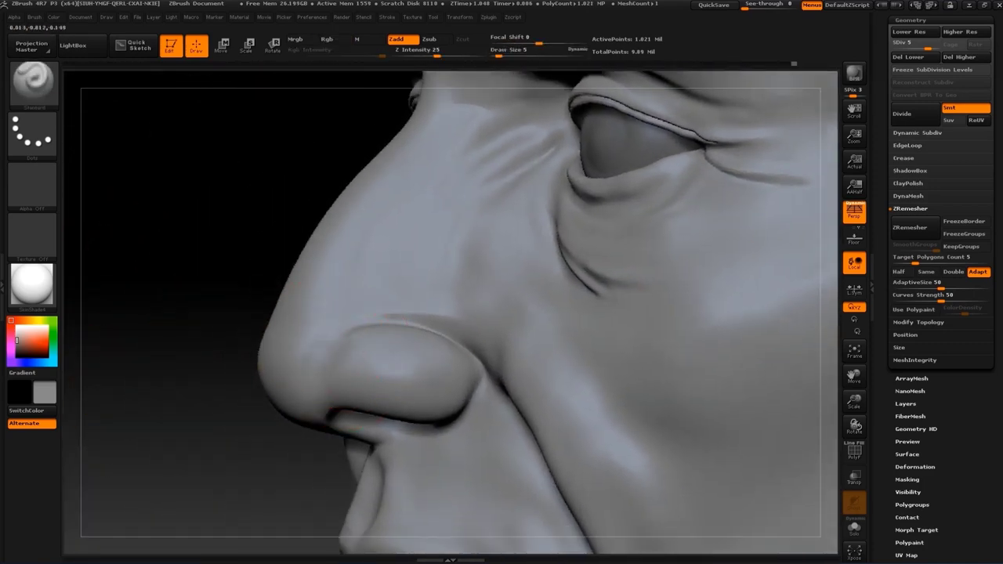
{"action": "left_click_drag", "start_coordinate": [337, 411], "coordinate": [314, 336], "text": "shift"}
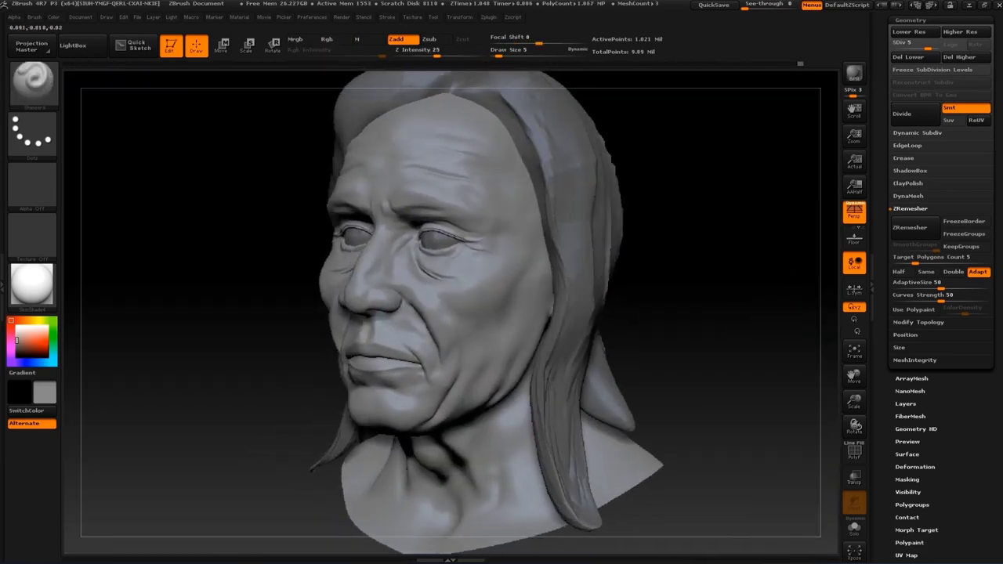
{"action": "key", "text": "b"}
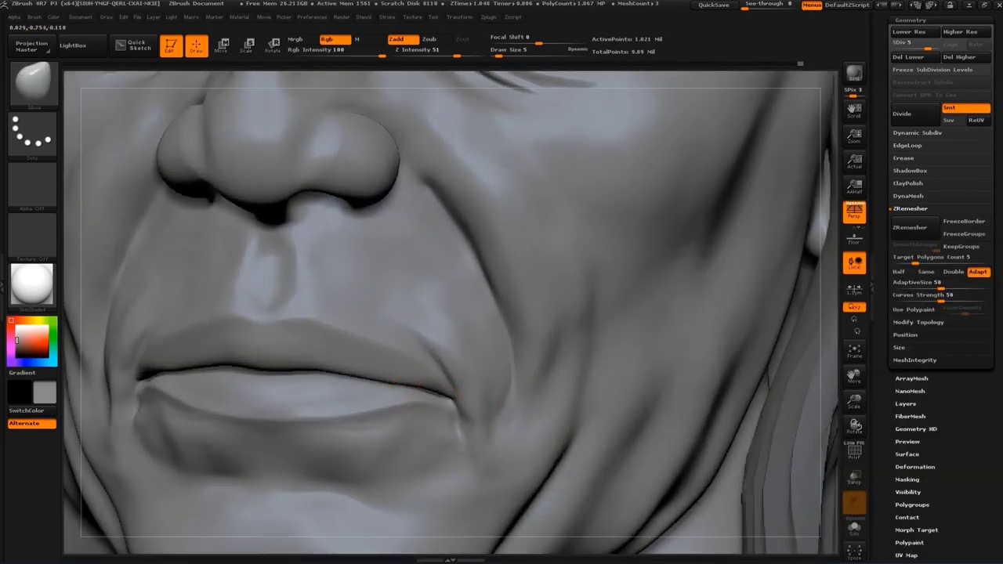
{"action": "key", "text": "shift+d"}
Nudge the lower lip into shape with the Move Topological brush at size 5
{"action": "key", "text": "b"}
{"action": "key", "text": "m"}
{"action": "key", "text": "t"}
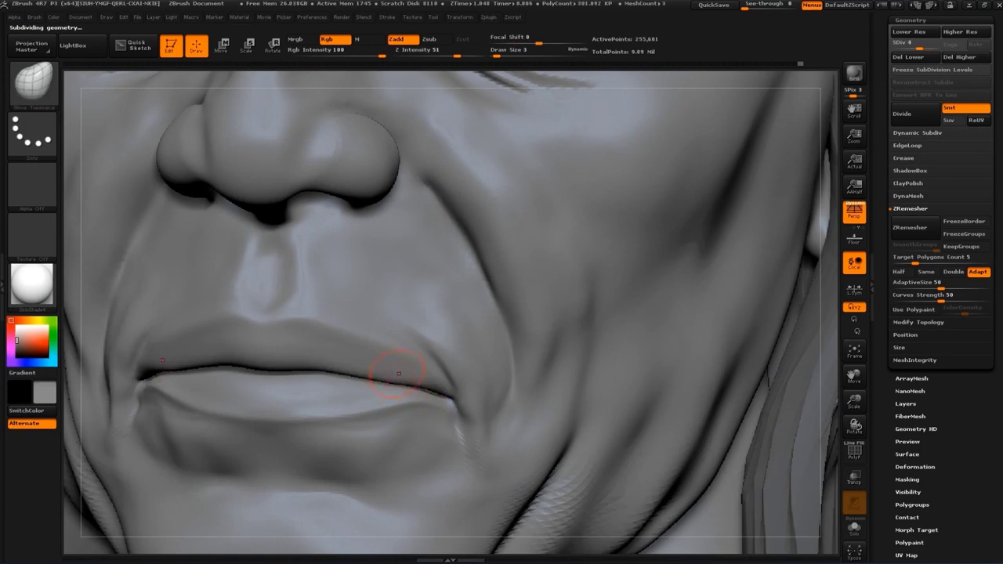
{"action": "key", "text": "s"}
{"action": "left_click_drag", "start_coordinate": [398, 368], "coordinate": [401, 368]}
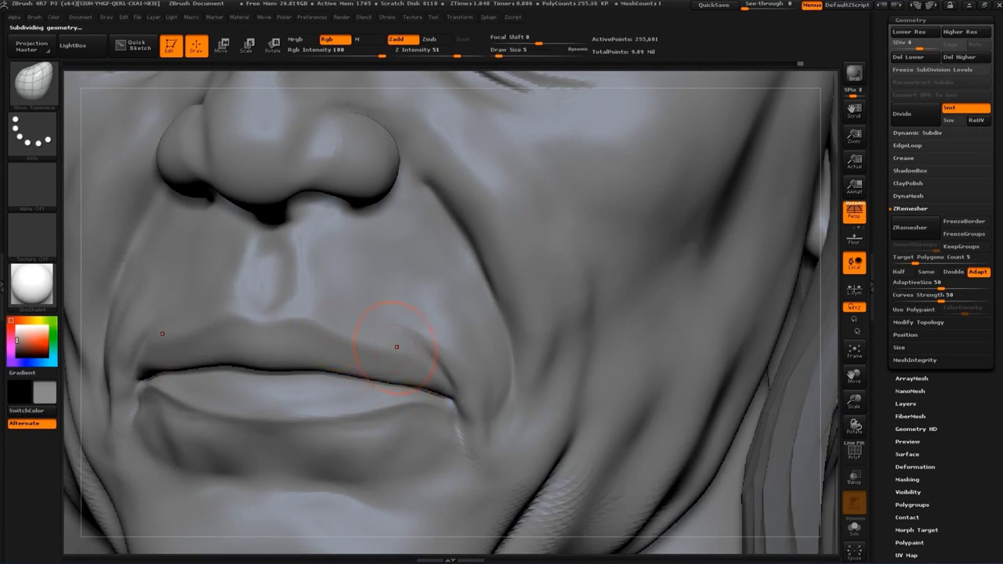
{"action": "left_click_drag", "start_coordinate": [434, 413], "coordinate": [437, 412]}
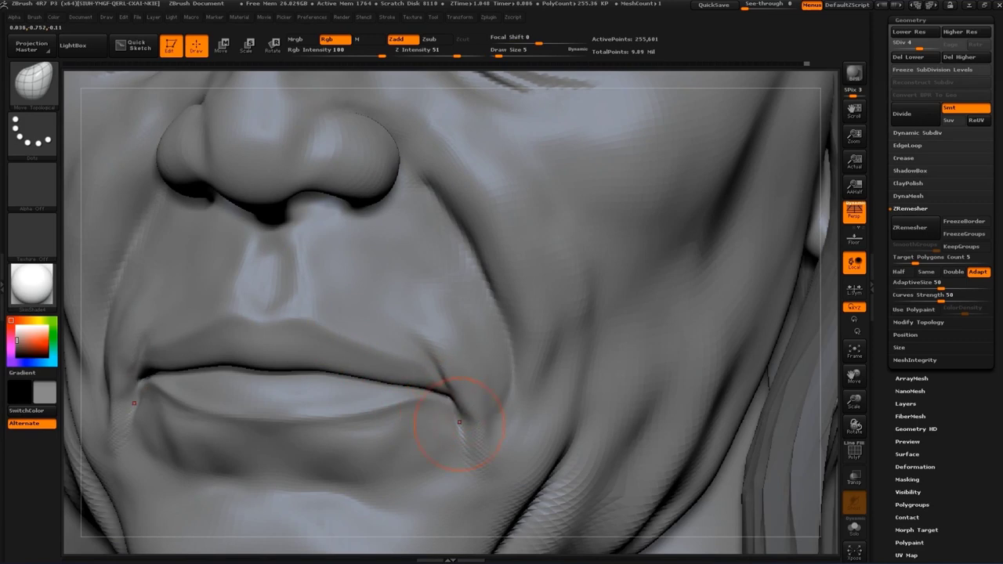
Reshape the upper lip at size 7 and the nostril at size 12
{"action": "key", "text": "s"}
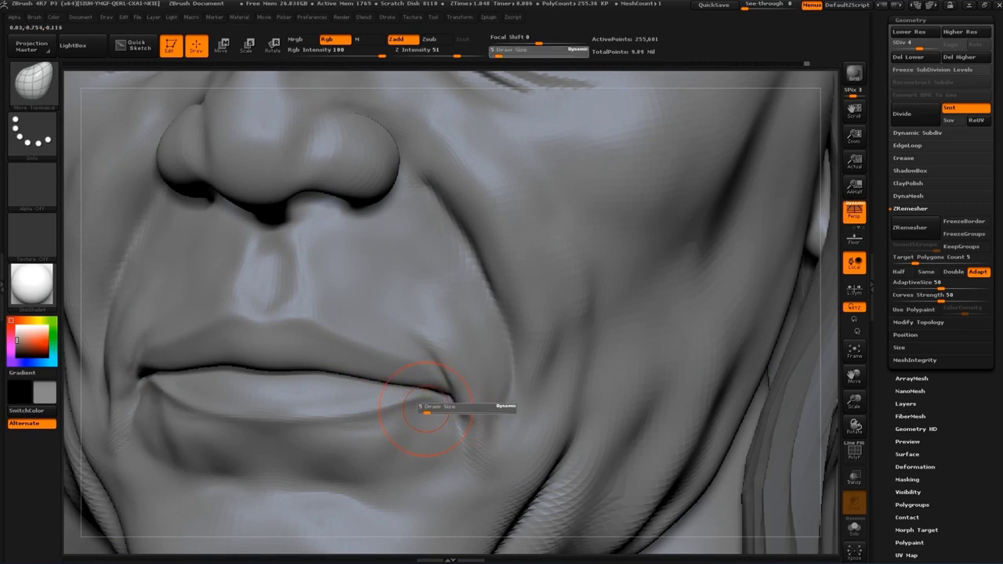
{"action": "left_click_drag", "start_coordinate": [423, 407], "coordinate": [435, 407]}
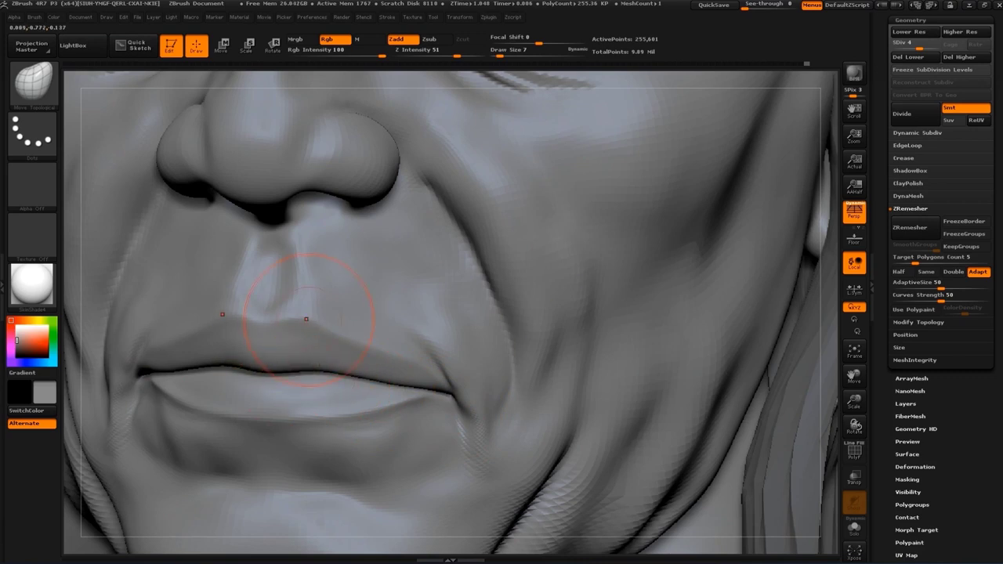
{"action": "left_click_drag", "start_coordinate": [306, 319], "coordinate": [310, 319]}
{"action": "mouse_move", "coordinate": [674, 259]}
{"action": "left_mouse_down"}
{"action": "mouse_move", "coordinate": [711, 253]}
{"action": "mouse_move", "coordinate": [403, 347]}
{"action": "left_mouse_up"}
{"action": "key", "text": "s"}
{"action": "mouse_move", "coordinate": [492, 314]}
{"action": "left_mouse_down"}
{"action": "mouse_move", "coordinate": [576, 318]}
{"action": "mouse_move", "coordinate": [368, 321]}
{"action": "left_mouse_up"}
{"action": "key", "text": "s"}
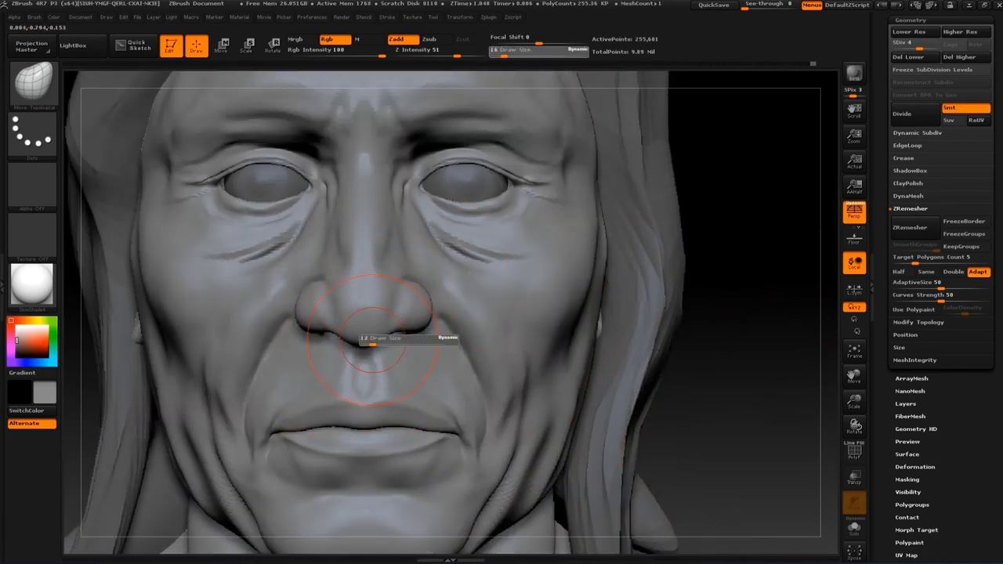
{"action": "mouse_move", "coordinate": [705, 369]}
{"action": "left_mouse_down"}
{"action": "mouse_move", "coordinate": [548, 368]}
{"action": "mouse_move", "coordinate": [366, 326]}
{"action": "left_mouse_up"}
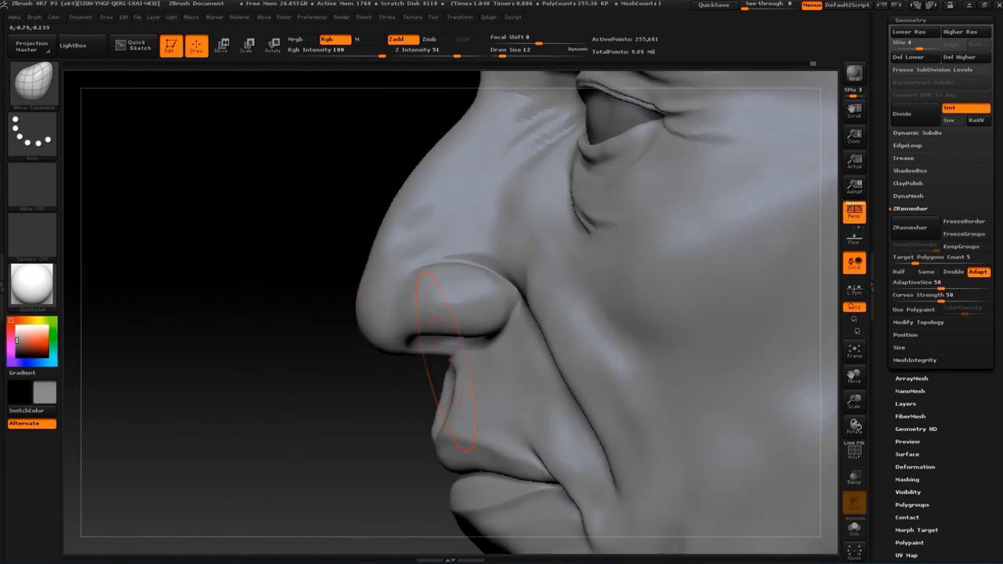
{"action": "left_click_drag", "start_coordinate": [439, 356], "coordinate": [435, 313]}
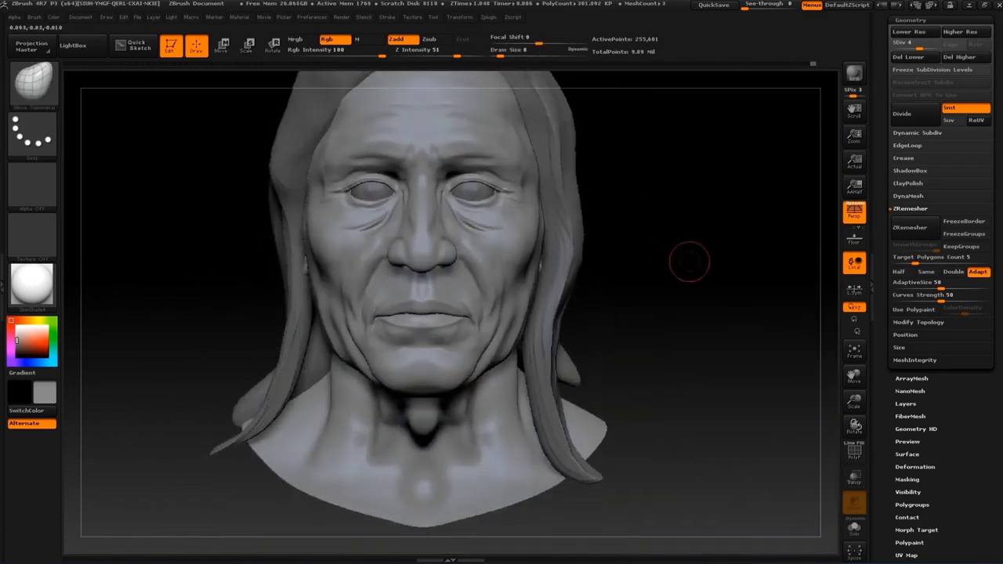
Check the lips and chin from several angles and set the brush size to 11
{"action": "left_click_drag", "start_coordinate": [690, 262], "coordinate": [706, 288]}
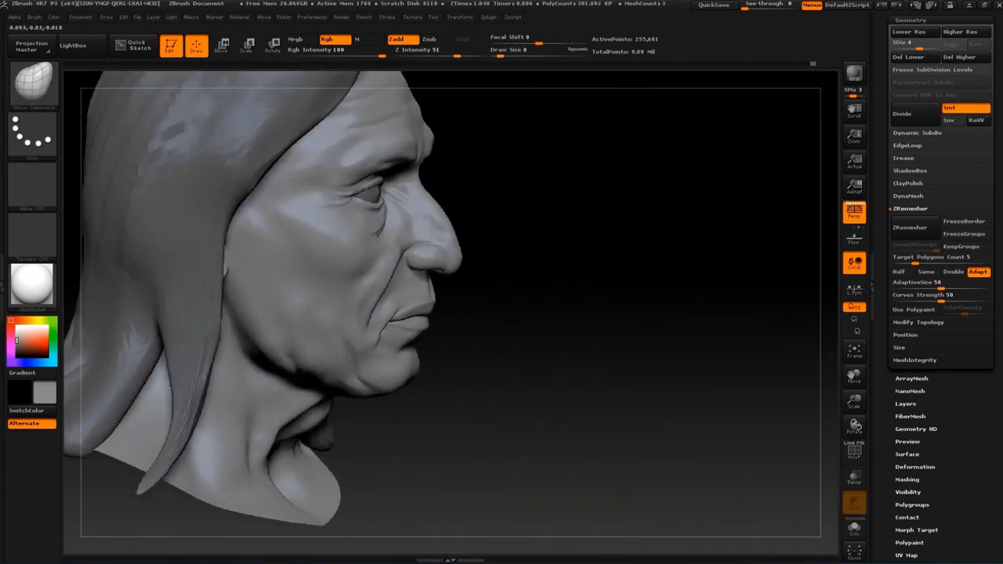
{"action": "left_click_drag", "start_coordinate": [711, 232], "coordinate": [453, 400], "text": "alt"}
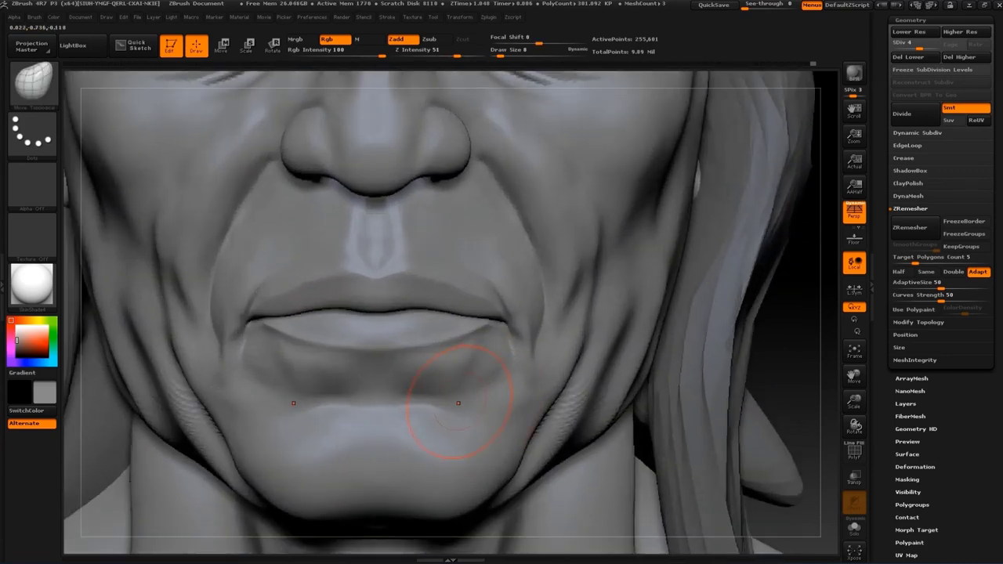
{"action": "left_click_drag", "start_coordinate": [783, 337], "coordinate": [815, 335]}
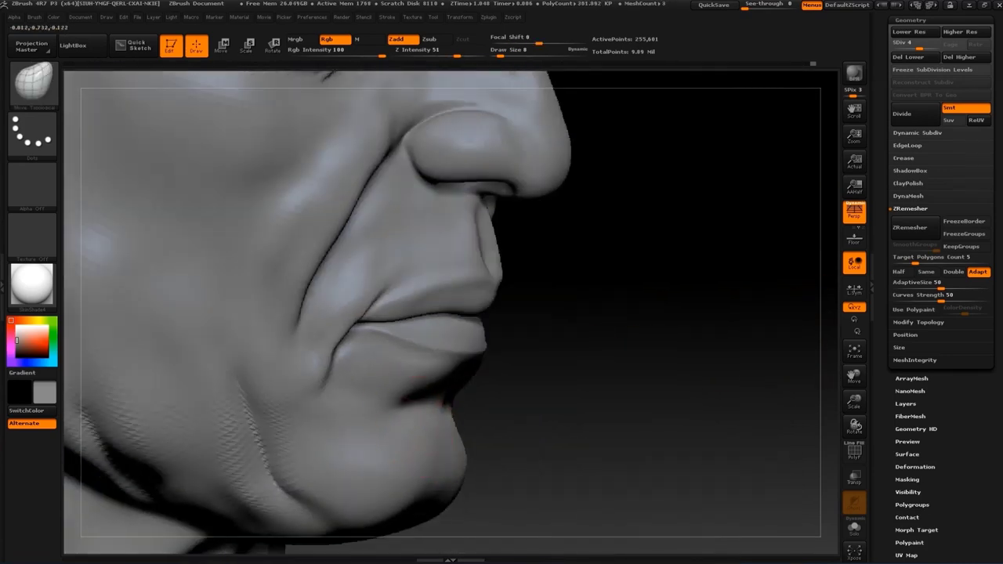
{"action": "left_click_drag", "start_coordinate": [513, 405], "coordinate": [392, 403]}
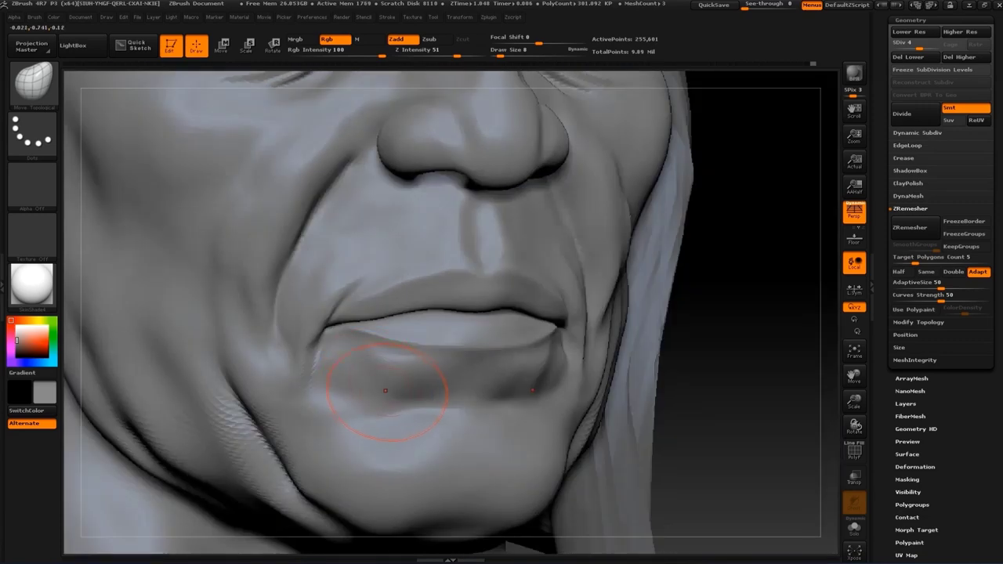
{"action": "right_click_drag", "start_coordinate": [374, 376], "coordinate": [421, 410]}
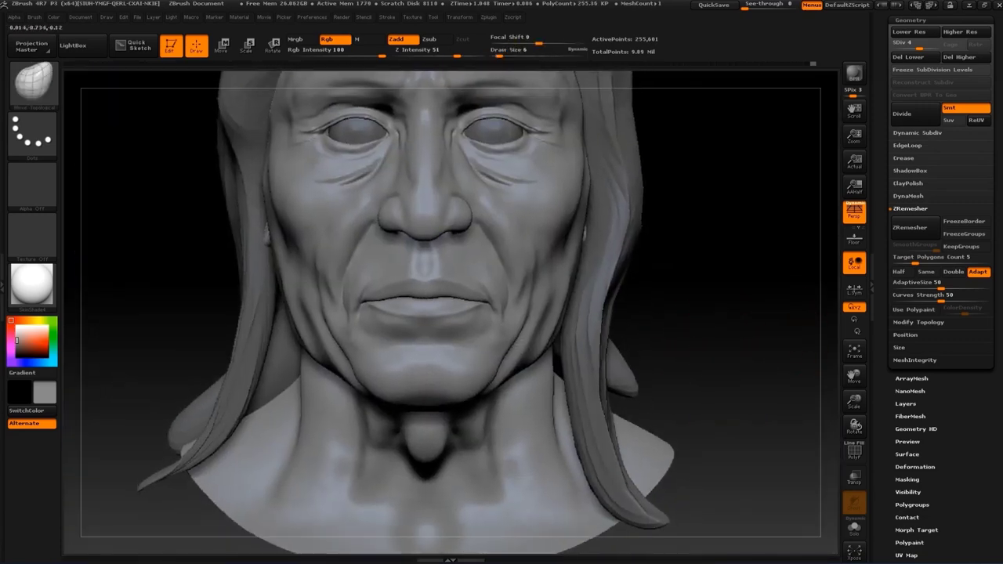
{"action": "left_click_drag", "start_coordinate": [705, 343], "coordinate": [763, 275], "text": "alt"}
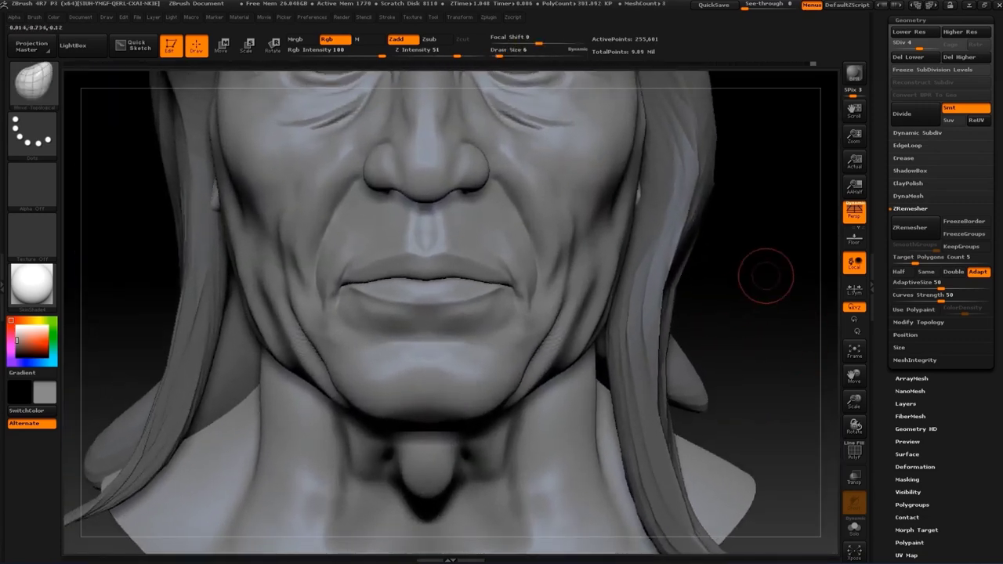
{"action": "left_click_drag", "start_coordinate": [439, 368], "coordinate": [533, 376], "text": "alt"}
{"action": "left_click_drag", "start_coordinate": [499, 55], "coordinate": [502, 56]}
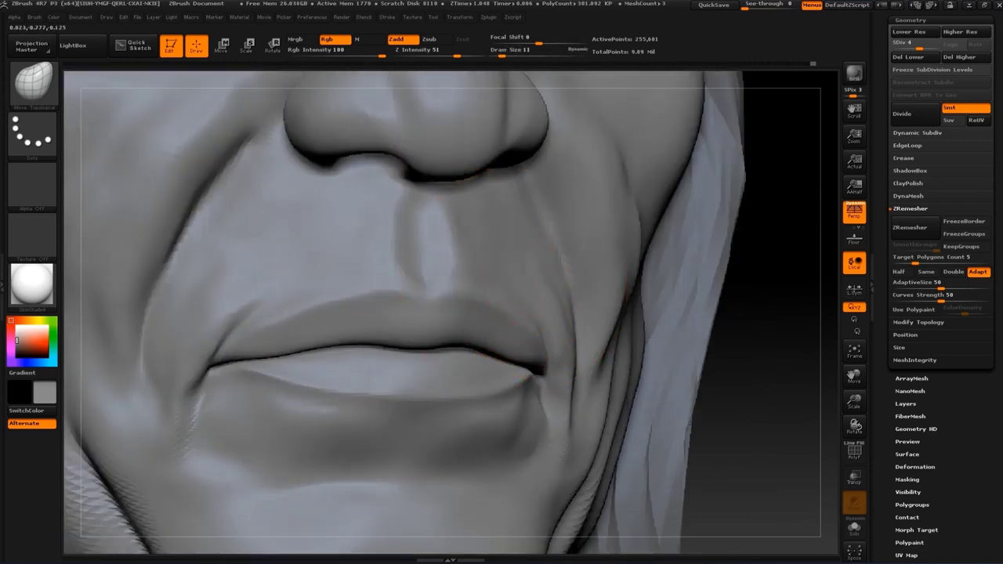
{"action": "left_click_drag", "start_coordinate": [575, 281], "coordinate": [359, 265]}
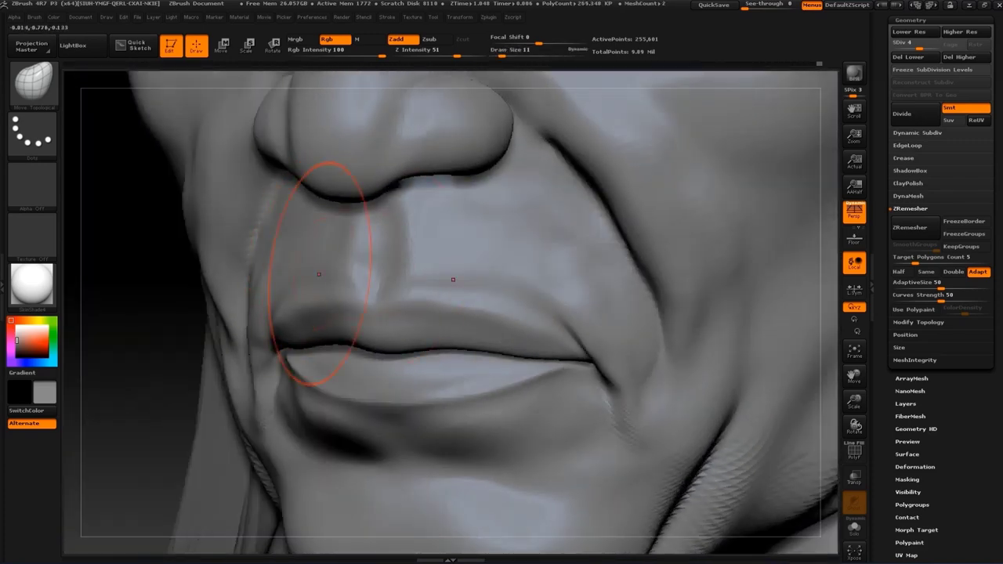
Smooth the mouth area and review the face from the front and side
{"action": "key", "text": "shift"}
{"action": "key", "text": "f"}
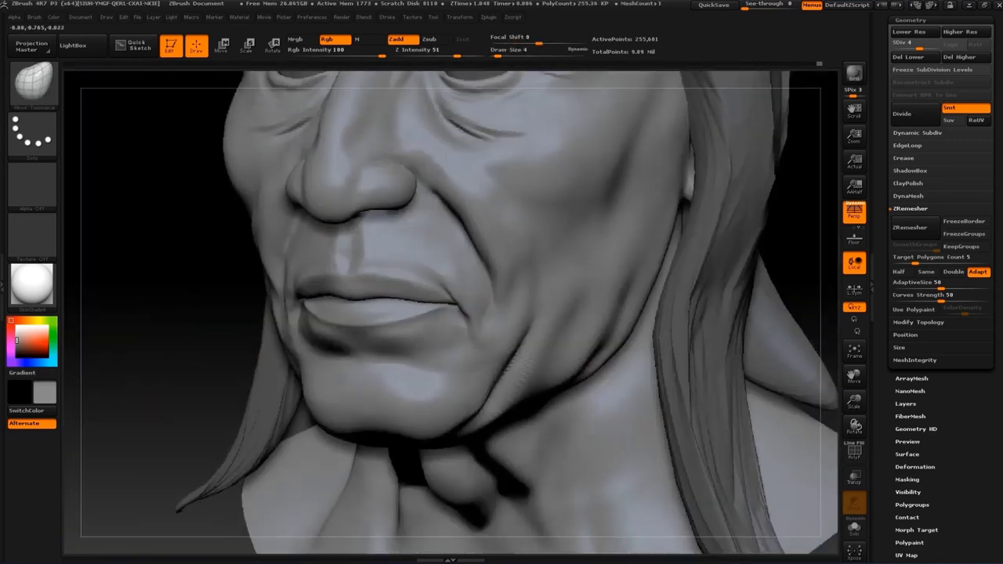
{"action": "mouse_move", "coordinate": [705, 313]}
{"action": "left_mouse_down"}
{"action": "mouse_move", "coordinate": [736, 267]}
{"action": "mouse_move", "coordinate": [520, 268]}
{"action": "left_mouse_up"}
{"action": "key", "text": "s"}
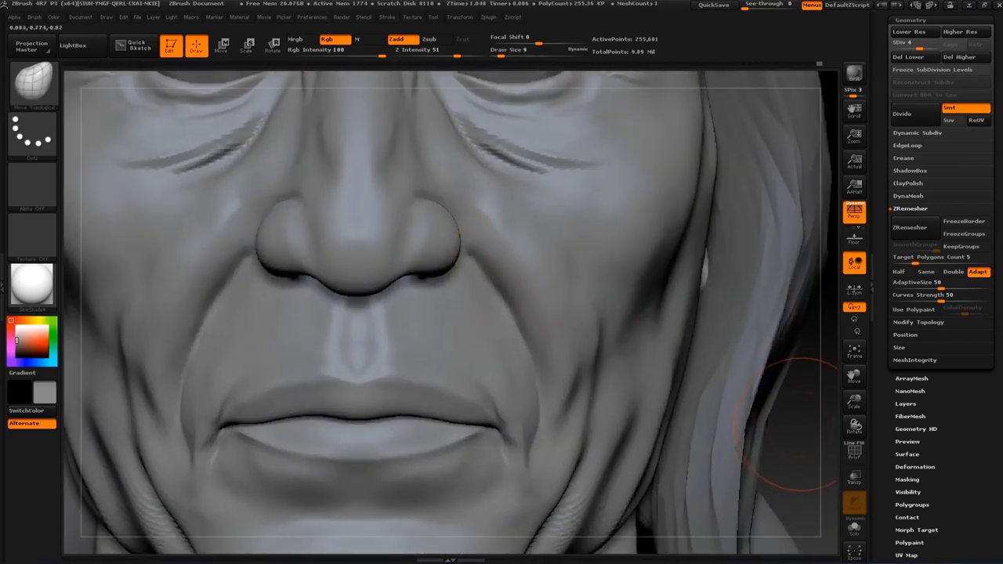
{"action": "mouse_move", "coordinate": [799, 423]}
{"action": "left_mouse_down"}
{"action": "mouse_move", "coordinate": [514, 258]}
{"action": "mouse_move", "coordinate": [471, 279]}
{"action": "left_mouse_up"}
Set the brush size to 8 and get a three-quarter close-up of the left eye
{"action": "key", "text": "s"}
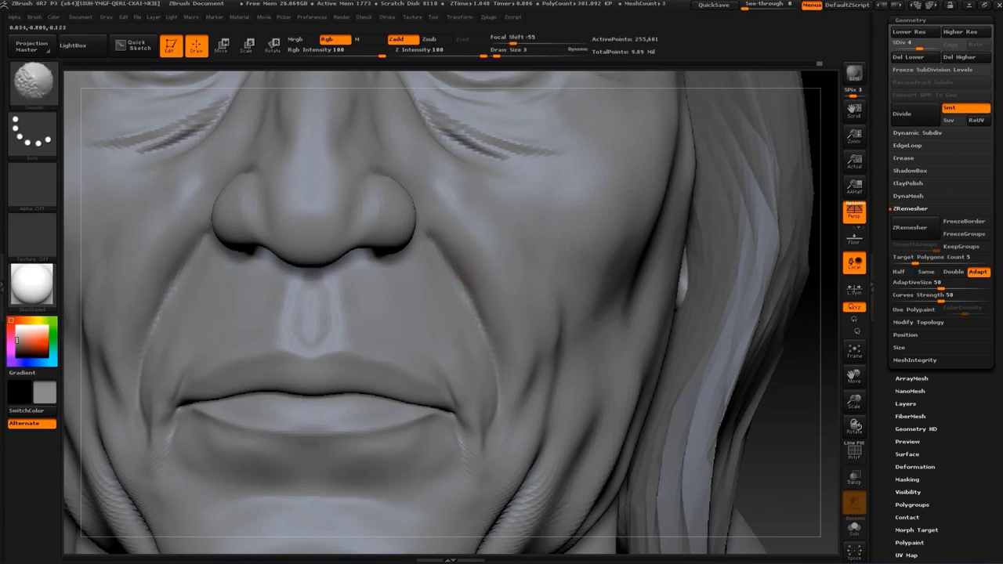
{"action": "key", "text": "f"}
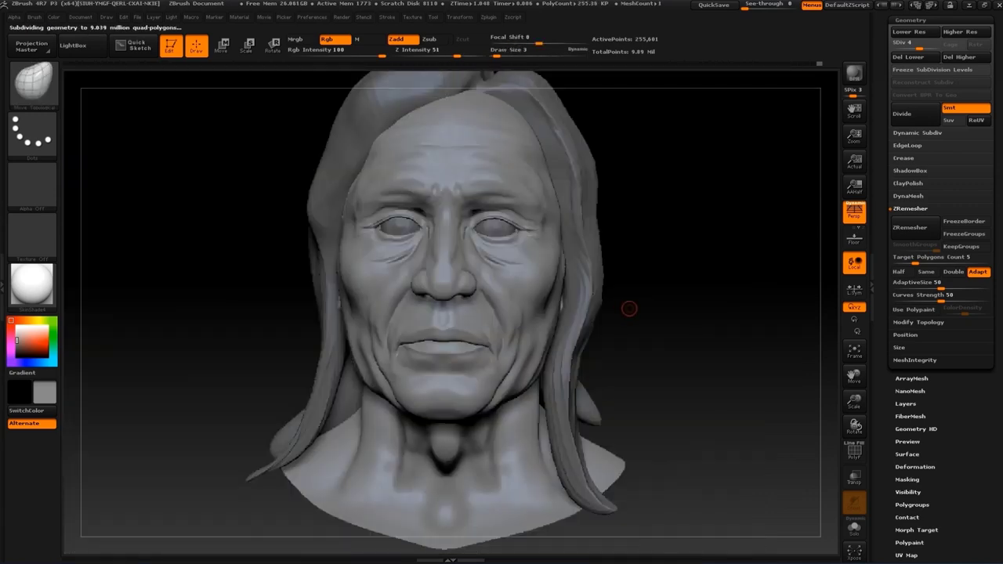
{"action": "left_click_drag", "start_coordinate": [715, 286], "coordinate": [585, 302], "text": "alt"}
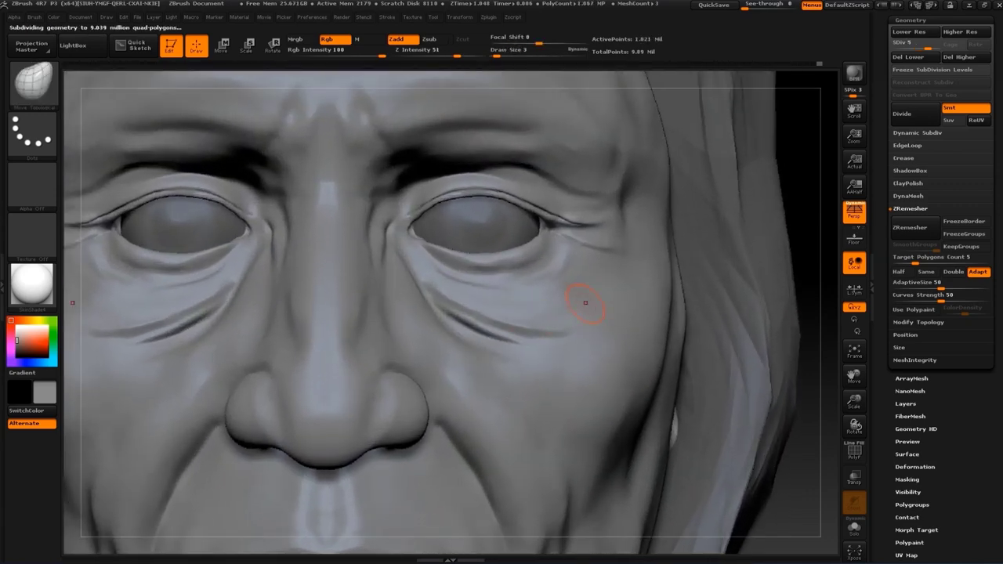
{"action": "key", "text": "s"}
{"action": "left_click_drag", "start_coordinate": [517, 314], "coordinate": [525, 313]}
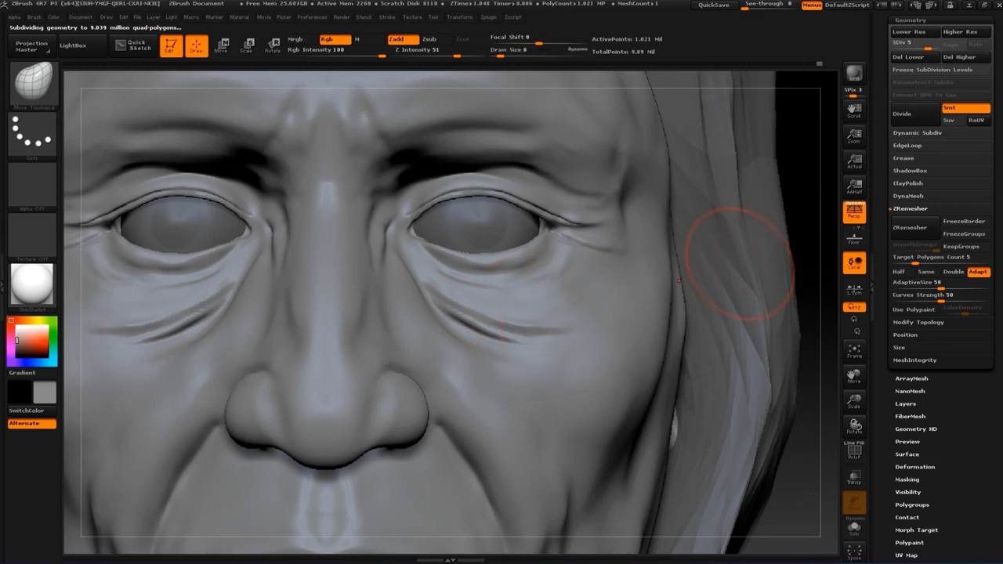
{"action": "left_click_drag", "start_coordinate": [738, 263], "coordinate": [454, 315]}
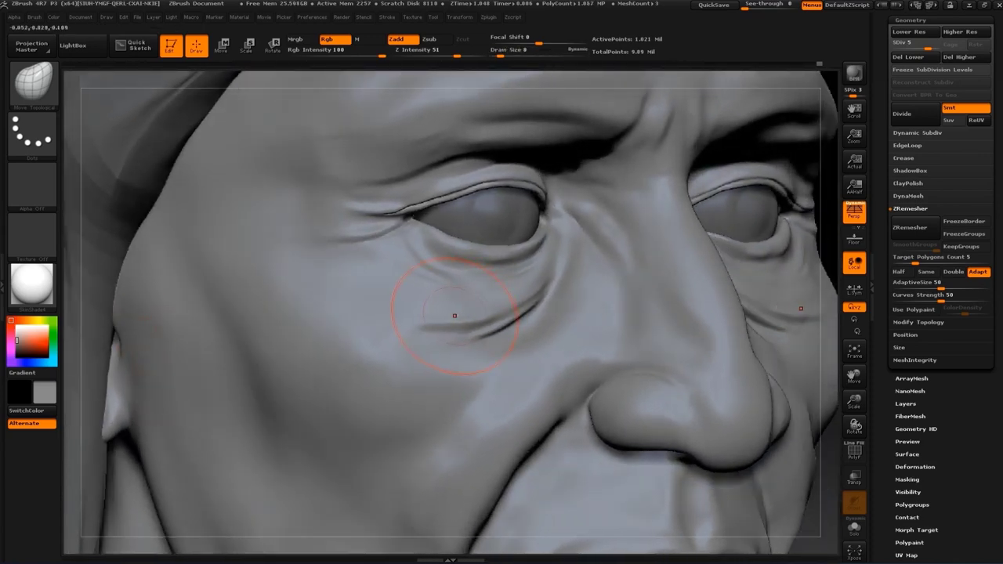
Carve the under-eye wrinkles with Dam_Standard in Zsub after setting Standard to intensity 25, size 2
{"action": "key", "text": "b"}
{"action": "key", "text": "s"}
{"action": "key", "text": "t"}
{"action": "left_click_drag", "start_coordinate": [559, 261], "coordinate": [235, 313]}
{"action": "key", "text": "s"}
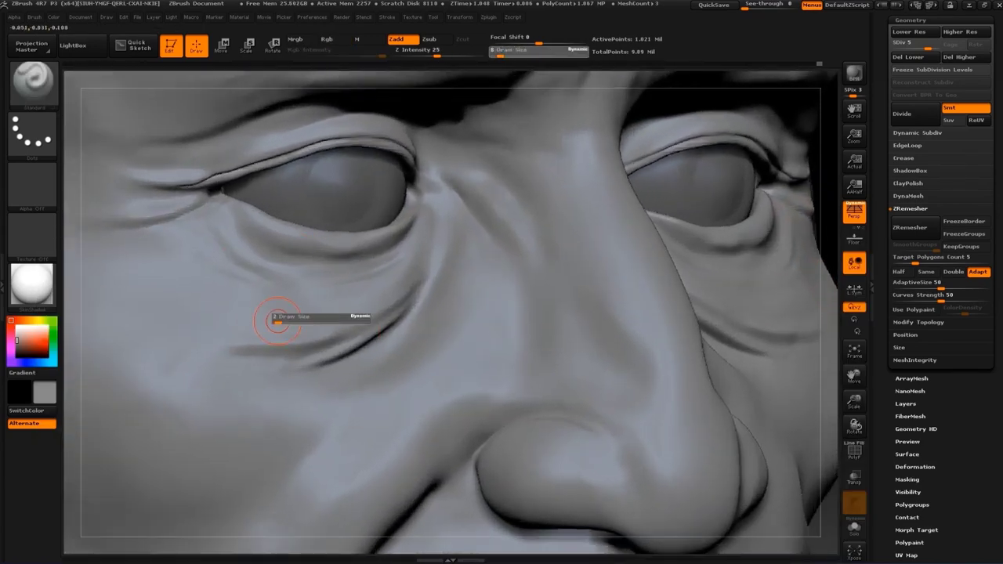
{"action": "key", "text": "b"}
{"action": "key", "text": "d"}
{"action": "key", "text": "s"}
{"action": "left_click_drag", "start_coordinate": [694, 269], "coordinate": [655, 225], "text": "alt"}
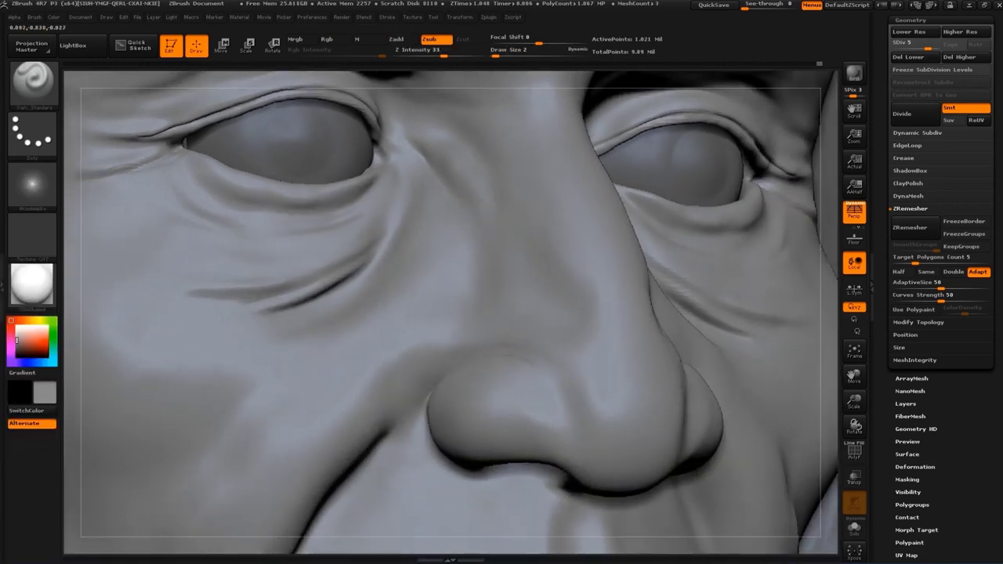
{"action": "left_click_drag", "start_coordinate": [742, 308], "coordinate": [242, 282], "text": "alt"}
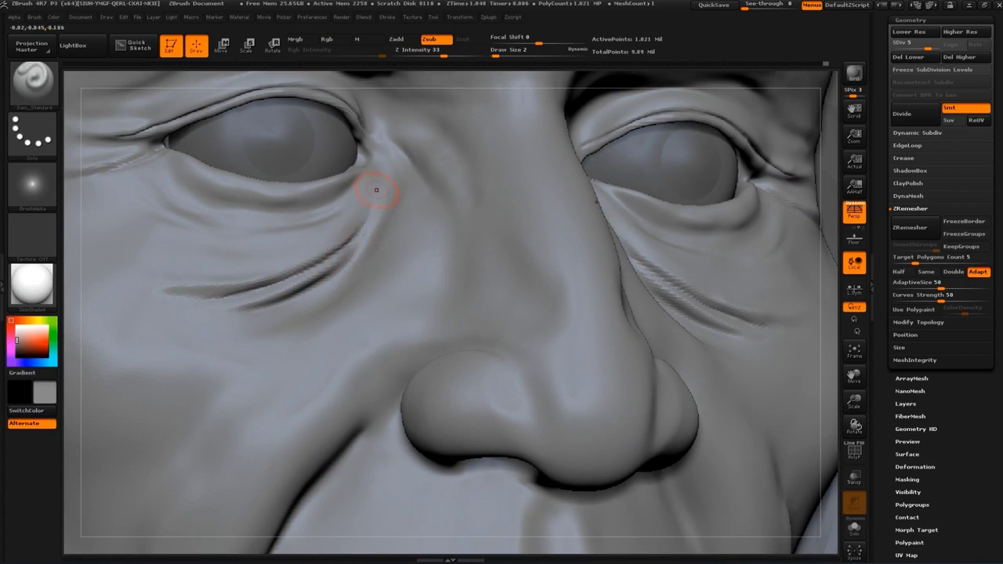
Build up and soften the under-eye creases with the Standard brush in Zadd
{"action": "key", "text": "b"}
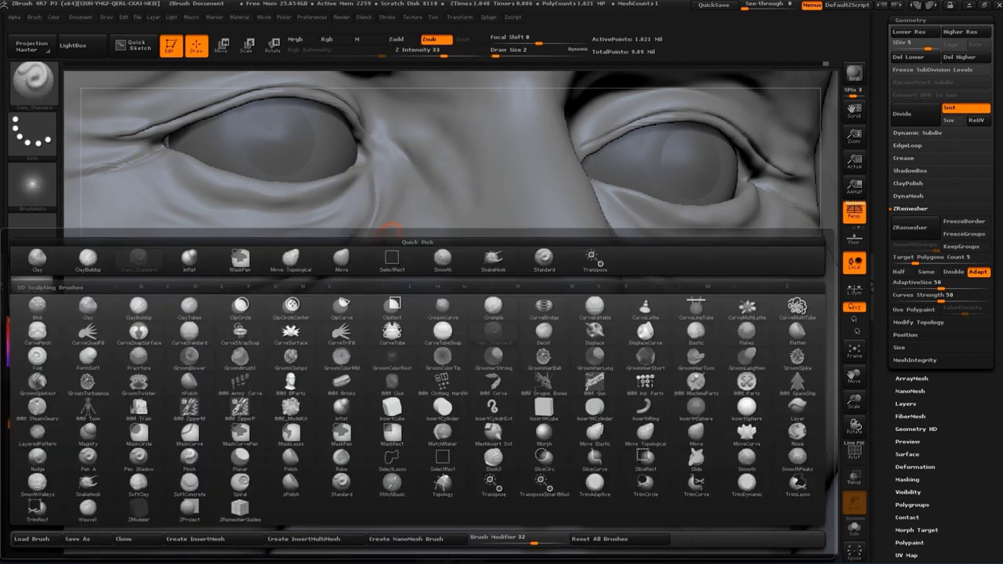
{"action": "key", "text": "s"}
{"action": "key", "text": "t"}
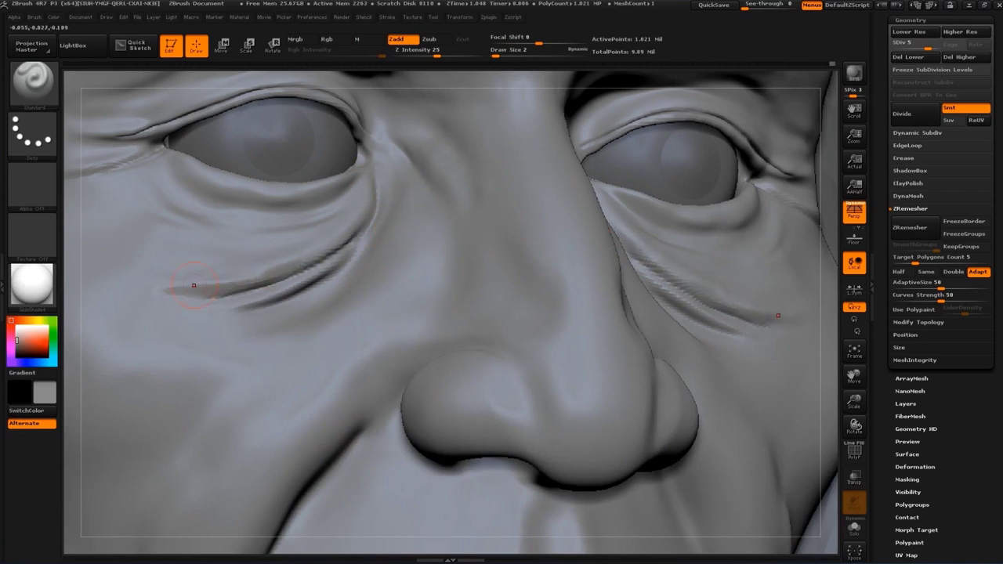
{"action": "mouse_move", "coordinate": [205, 357]}
{"action": "left_mouse_down", "text": "alt"}
{"action": "mouse_move", "coordinate": [339, 204]}
{"action": "mouse_move", "coordinate": [409, 252]}
{"action": "left_mouse_up", "text": "alt"}
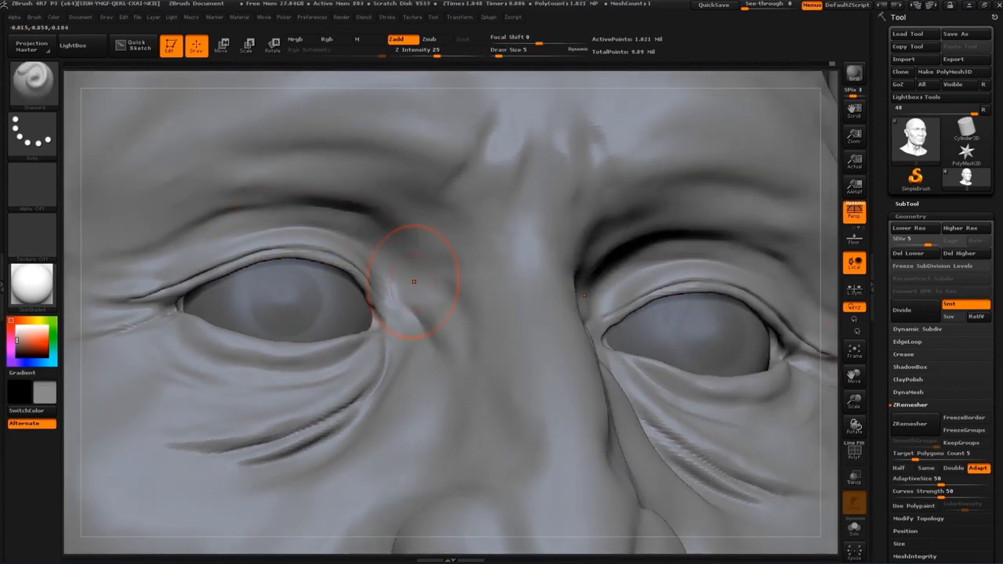
Soften the crease beside the inner eye corner and return to a front view
{"action": "mouse_move", "coordinate": [832, 235]}
{"action": "left_mouse_down"}
{"action": "mouse_move", "coordinate": [814, 259]}
{"action": "mouse_move", "coordinate": [530, 358]}
{"action": "left_mouse_up"}
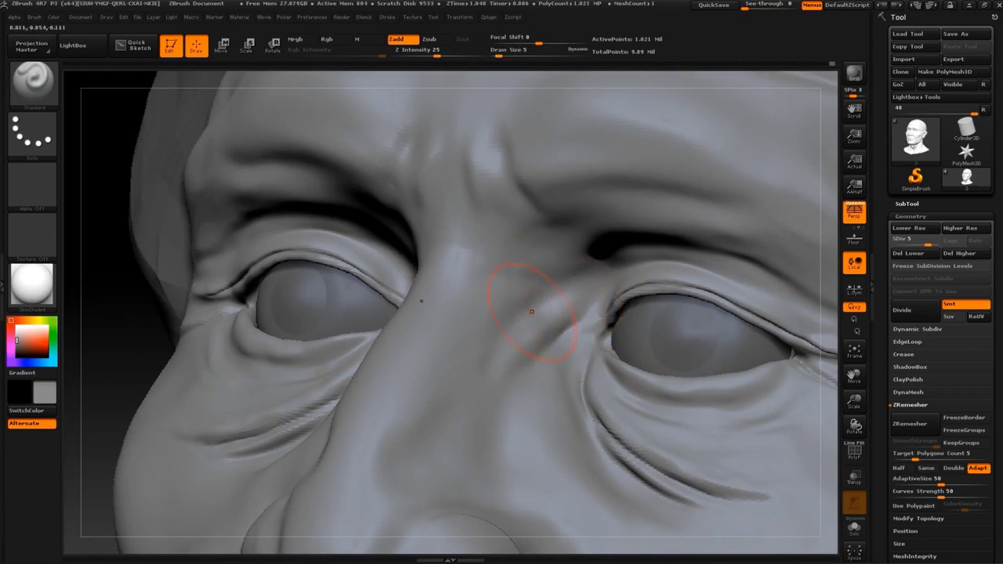
{"action": "key", "text": "f"}
{"action": "mouse_move", "coordinate": [583, 317]}
{"action": "left_mouse_down", "text": "shift"}
{"action": "mouse_move", "coordinate": [763, 280]}
{"action": "mouse_move", "coordinate": [763, 235]}
{"action": "mouse_move", "coordinate": [799, 251]}
{"action": "left_mouse_up", "text": "shift"}
Push the mouth area into shape with the Move brush at size 7
{"action": "key", "text": "b"}
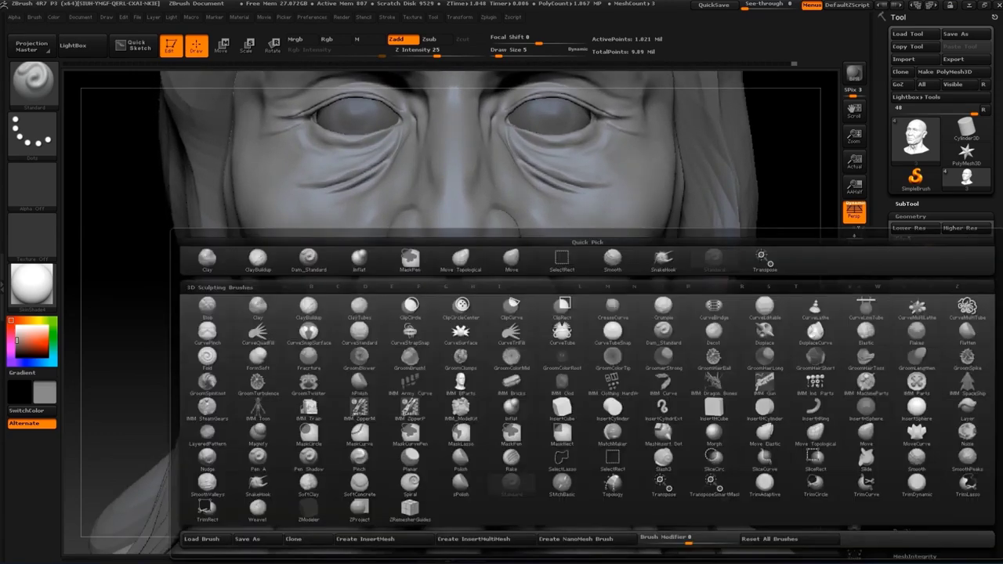
{"action": "left_click", "coordinate": [511, 259]}
{"action": "mouse_move", "coordinate": [510, 258]}
{"action": "left_mouse_down", "text": "alt"}
{"action": "mouse_move", "coordinate": [515, 324]}
{"action": "mouse_move", "coordinate": [502, 333]}
{"action": "mouse_move", "coordinate": [527, 359]}
{"action": "mouse_move", "coordinate": [521, 348]}
{"action": "left_mouse_up", "text": "alt"}
{"action": "key", "text": "s"}
{"action": "key", "text": "s"}
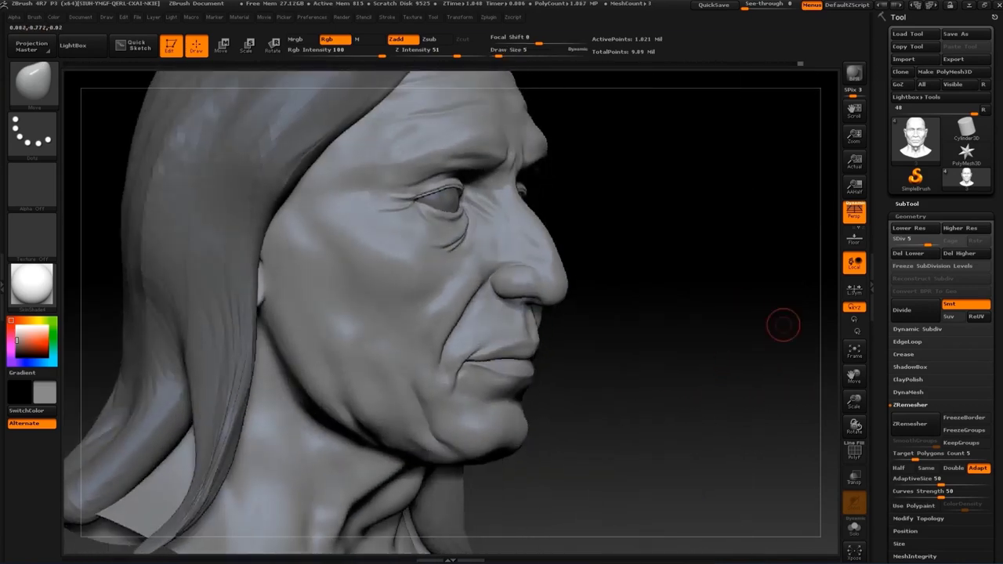
Check the head's profile, then load ClayBuildup with the draw size reduced to 20
{"action": "mouse_move", "coordinate": [781, 324]}
{"action": "left_mouse_down"}
{"action": "mouse_move", "coordinate": [753, 329]}
{"action": "mouse_move", "coordinate": [745, 262]}
{"action": "mouse_move", "coordinate": [635, 327]}
{"action": "left_mouse_up"}
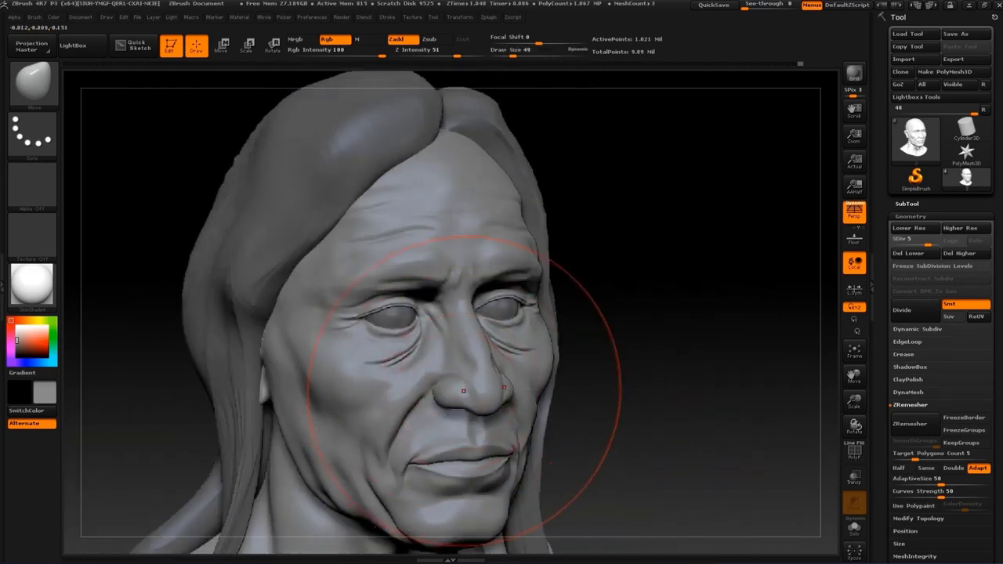
{"action": "mouse_move", "coordinate": [463, 390]}
{"action": "left_mouse_down"}
{"action": "mouse_move", "coordinate": [650, 332]}
{"action": "mouse_move", "coordinate": [631, 332]}
{"action": "left_mouse_up"}
{"action": "key", "text": "s"}
{"action": "left_click_drag", "start_coordinate": [567, 369], "coordinate": [517, 337]}
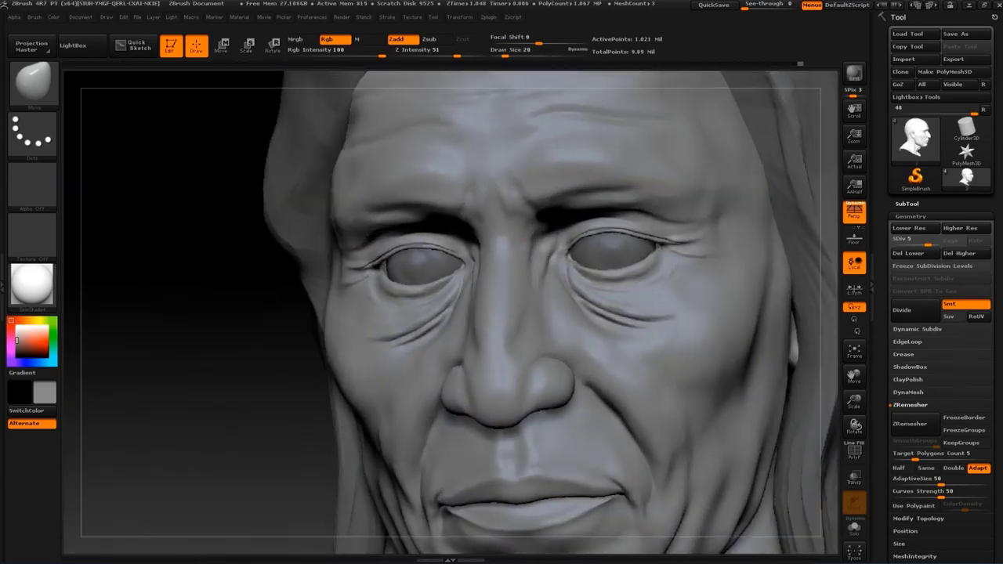
{"action": "key", "text": "b"}
{"action": "key", "text": "s"}
{"action": "key", "text": "m"}
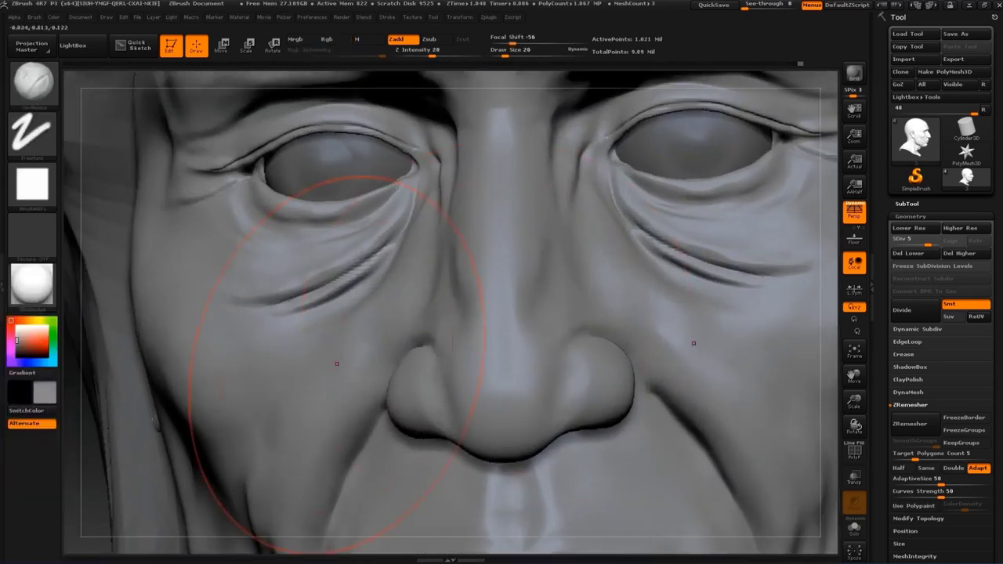
Smooth the bridge of the nose in profile with the brush at size 7
{"action": "left_click_drag", "start_coordinate": [153, 427], "coordinate": [224, 425]}
{"action": "key", "text": "s"}
{"action": "left_click_drag", "start_coordinate": [552, 363], "coordinate": [547, 376]}
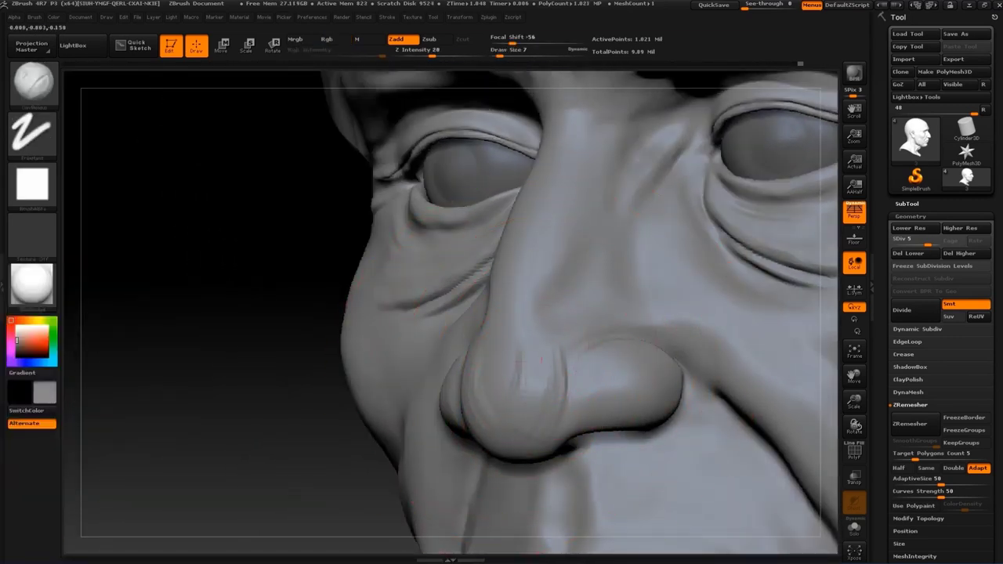
{"action": "left_click_drag", "start_coordinate": [183, 425], "coordinate": [110, 408]}
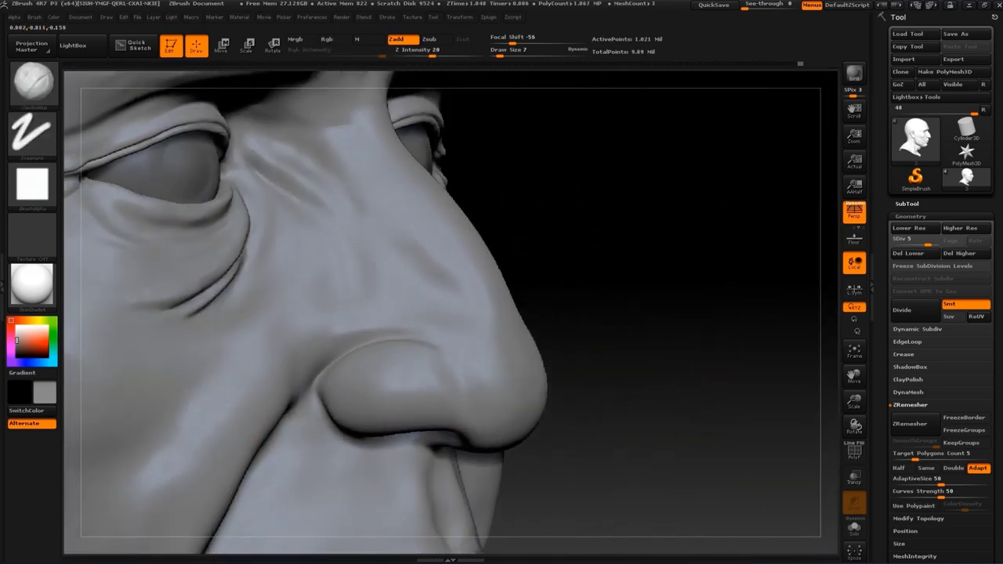
{"action": "left_click_drag", "start_coordinate": [493, 324], "coordinate": [514, 324], "text": "shift"}
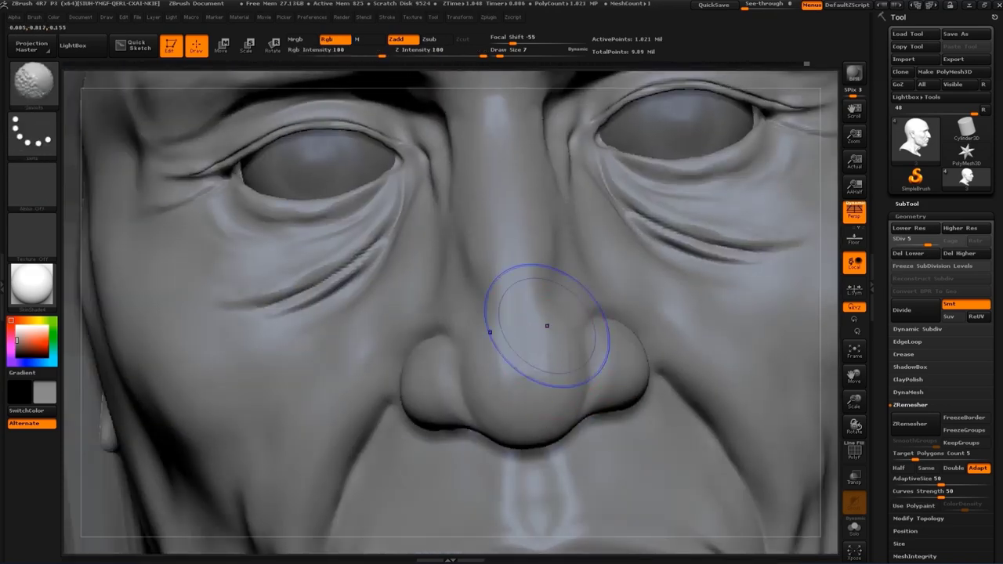
Frame the head at a three-quarter view and set the draw size to 12
{"action": "key", "text": "f"}
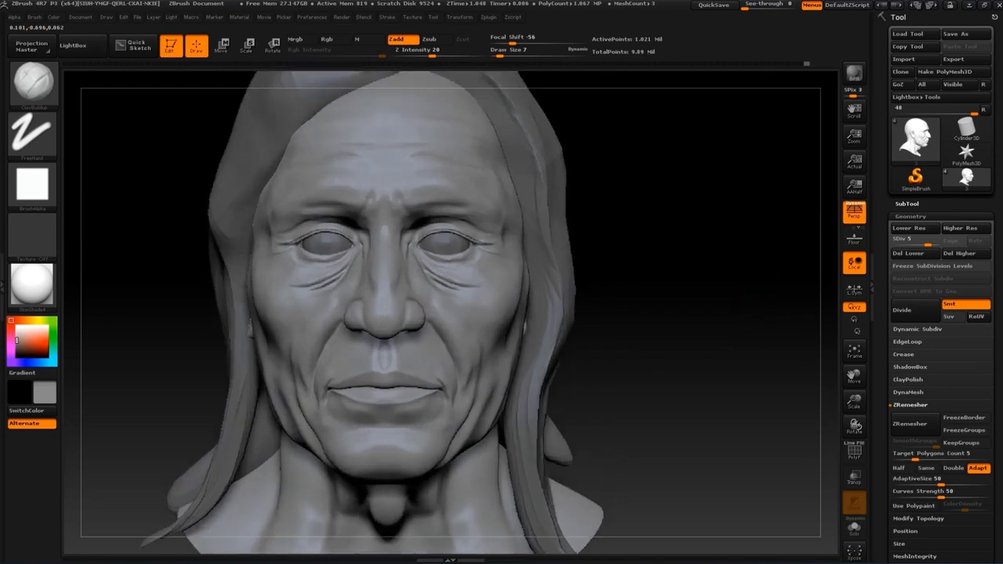
{"action": "mouse_move", "coordinate": [772, 300]}
{"action": "left_mouse_down"}
{"action": "mouse_move", "coordinate": [74, 298]}
{"action": "mouse_move", "coordinate": [497, 258]}
{"action": "left_mouse_up"}
{"action": "type", "text": "s"}
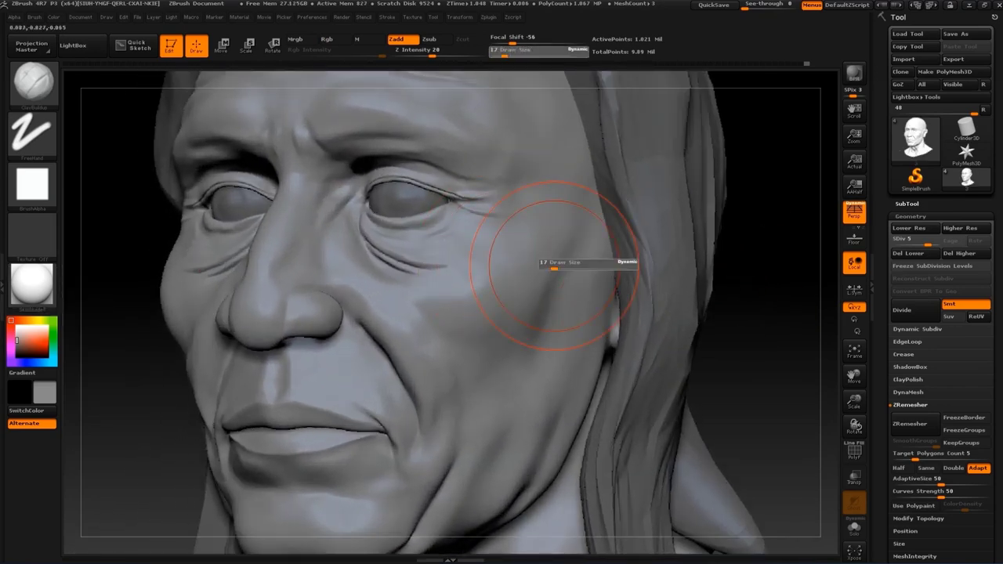
{"action": "type", "text": "12"}
{"action": "key", "text": "Return"}
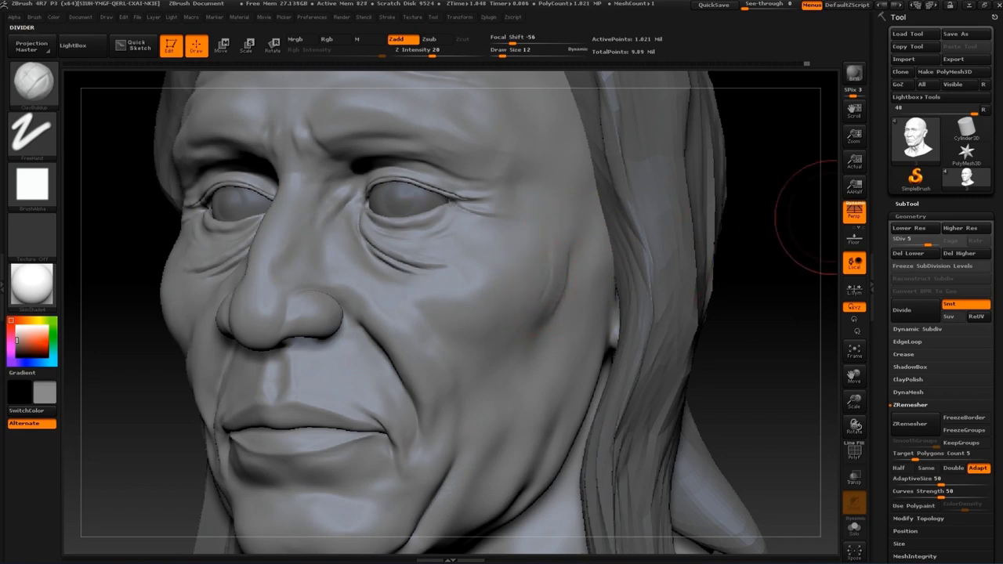
{"action": "left_click", "coordinate": [883, 274]}
{"action": "left_click", "coordinate": [995, 258]}
Shift-smooth the cheek below the eye, then inspect the whole bust and the chin
{"action": "mouse_move", "coordinate": [723, 287]}
{"action": "left_mouse_down"}
{"action": "mouse_move", "coordinate": [752, 313]}
{"action": "mouse_move", "coordinate": [587, 269]}
{"action": "left_mouse_up"}
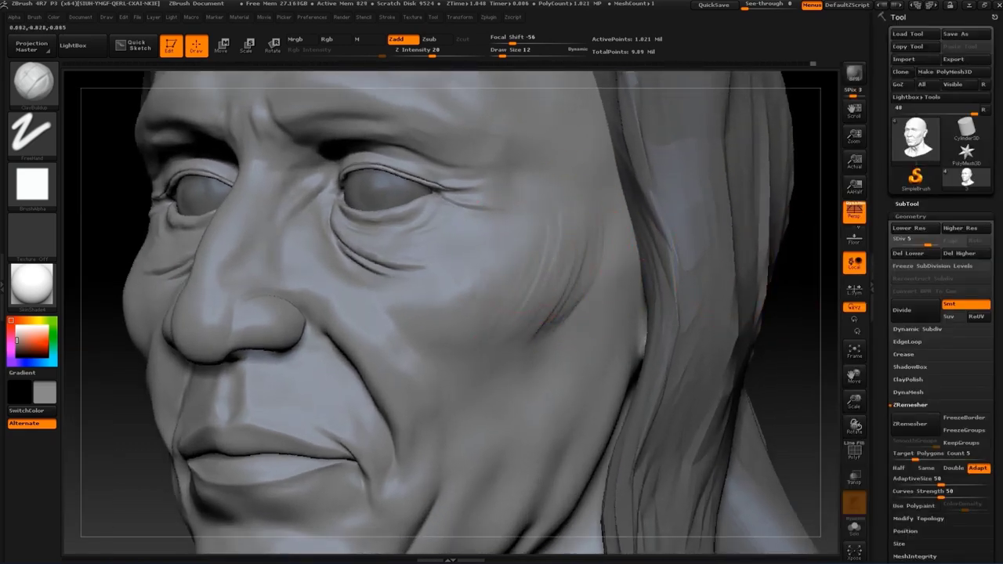
{"action": "key", "text": "shift"}
{"action": "mouse_move", "coordinate": [814, 329]}
{"action": "left_mouse_down", "text": "shift"}
{"action": "mouse_move", "coordinate": [806, 337]}
{"action": "mouse_move", "coordinate": [767, 282]}
{"action": "mouse_move", "coordinate": [753, 235]}
{"action": "left_mouse_up", "text": "shift"}
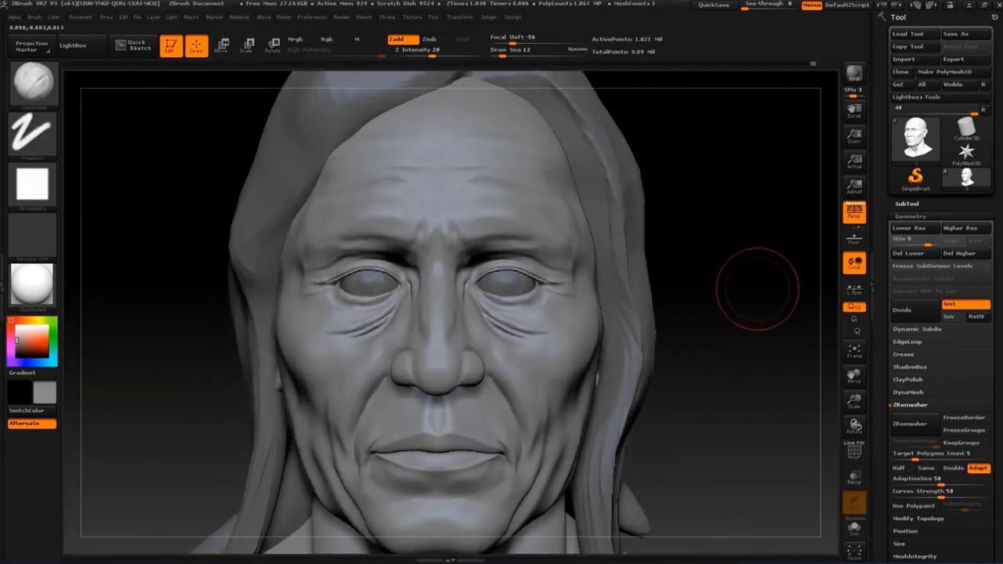
{"action": "left_click_drag", "start_coordinate": [756, 285], "coordinate": [615, 322]}
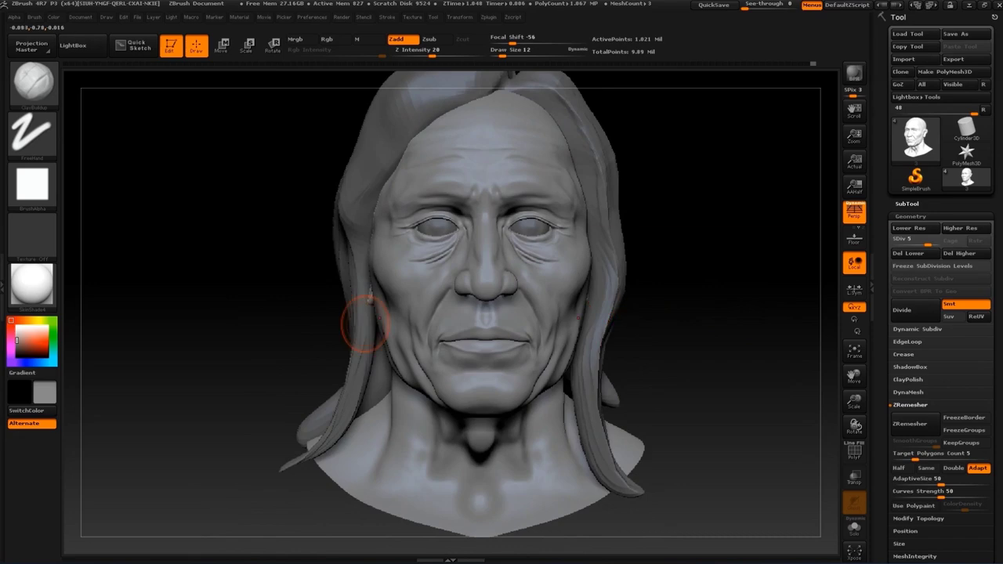
{"action": "left_click_drag", "start_coordinate": [749, 269], "coordinate": [744, 235], "text": "alt"}
{"action": "left_click_drag", "start_coordinate": [665, 284], "coordinate": [650, 327], "text": "alt"}
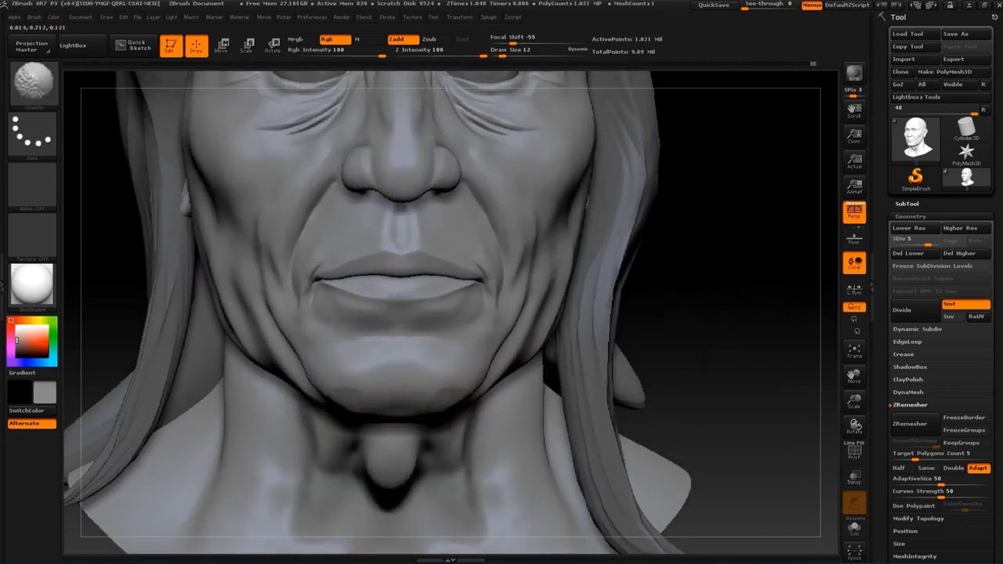
From a front view, load the Move Topological brush after briefly picking Standard
{"action": "mouse_move", "coordinate": [752, 266]}
{"action": "left_mouse_down"}
{"action": "mouse_move", "coordinate": [703, 250]}
{"action": "mouse_move", "coordinate": [734, 307]}
{"action": "mouse_move", "coordinate": [734, 259]}
{"action": "mouse_move", "coordinate": [191, 324]}
{"action": "mouse_move", "coordinate": [313, 202]}
{"action": "mouse_move", "coordinate": [351, 212]}
{"action": "mouse_move", "coordinate": [448, 291]}
{"action": "mouse_move", "coordinate": [369, 197]}
{"action": "mouse_move", "coordinate": [338, 254]}
{"action": "left_mouse_up"}
{"action": "key", "text": "b"}
{"action": "key", "text": "s"}
{"action": "key", "text": "t"}
{"action": "key", "text": "b"}
{"action": "key", "text": "m"}
{"action": "key", "text": "t"}
Resize the Move Topological brush and view the temple and forehead from the side
{"action": "key", "text": "s"}
{"action": "key", "text": "s"}
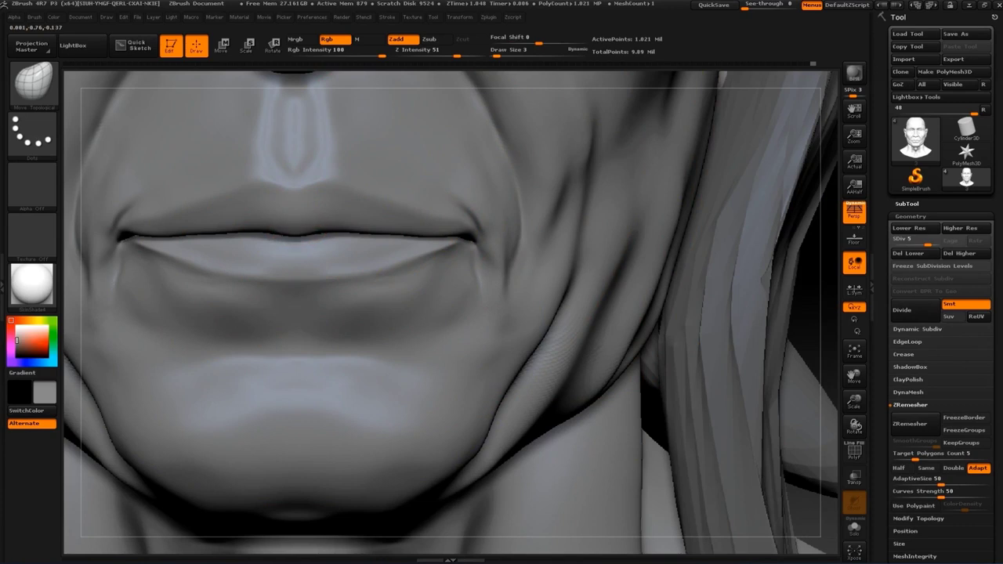
{"action": "key", "text": "bracketright"}
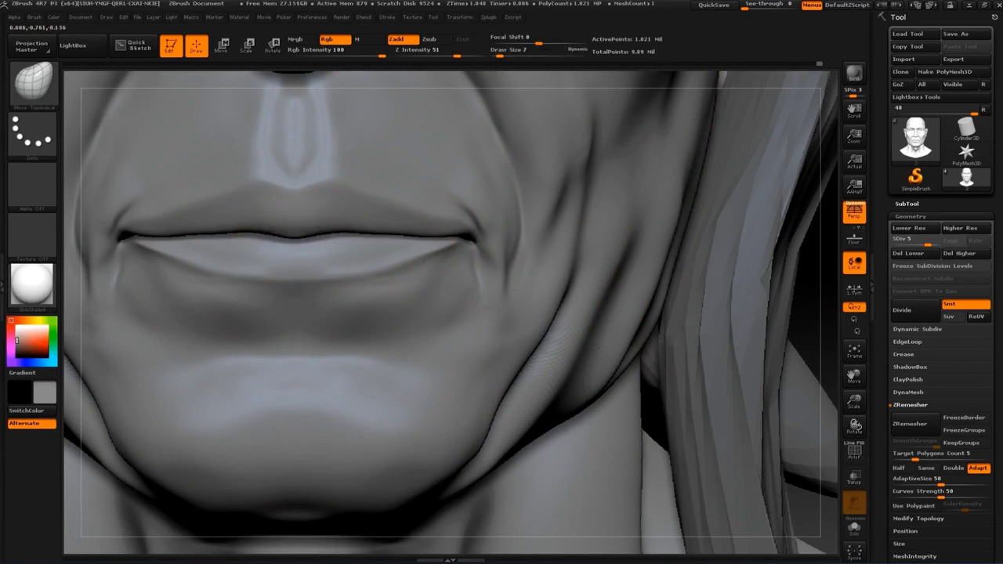
{"action": "key", "text": "f"}
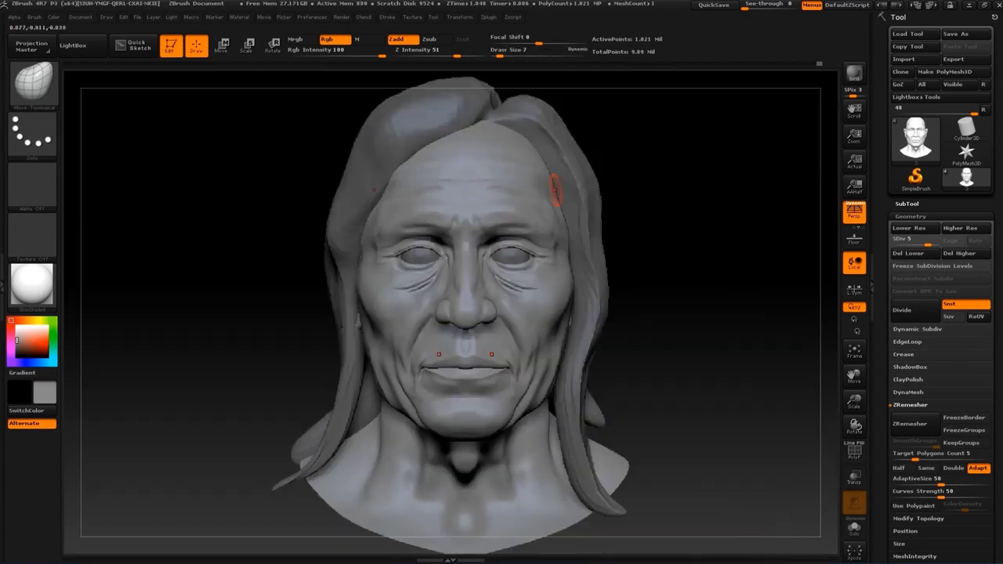
{"action": "mouse_move", "coordinate": [627, 313]}
{"action": "left_mouse_down"}
{"action": "mouse_move", "coordinate": [744, 313]}
{"action": "mouse_move", "coordinate": [729, 280]}
{"action": "mouse_move", "coordinate": [705, 282]}
{"action": "mouse_move", "coordinate": [728, 282]}
{"action": "mouse_move", "coordinate": [709, 282]}
{"action": "mouse_move", "coordinate": [709, 219]}
{"action": "mouse_move", "coordinate": [576, 266]}
{"action": "left_mouse_up"}
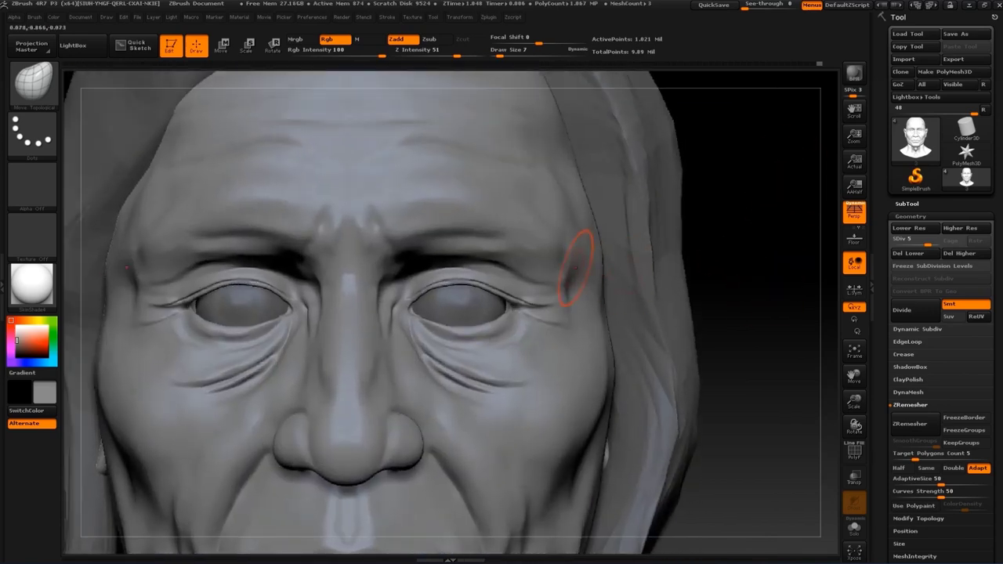
{"action": "left_click_drag", "start_coordinate": [671, 106], "coordinate": [672, 224], "text": "alt"}
Enlarge the brush to 23 and nudge the neck below the chin from several angles
{"action": "key", "text": "bracketright"}
{"action": "key", "text": "bracketright"}
{"action": "key", "text": "f"}
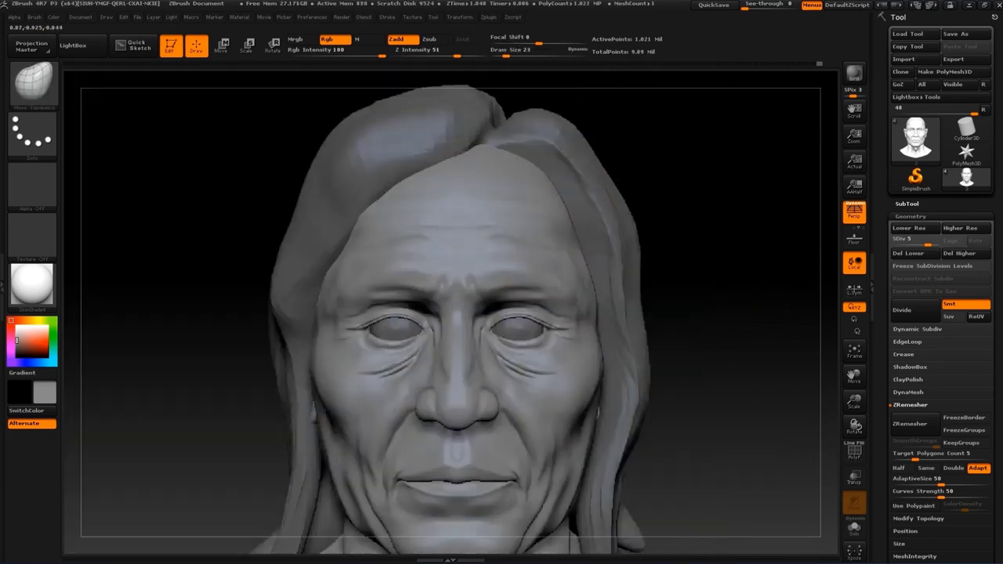
{"action": "left_click_drag", "start_coordinate": [705, 282], "coordinate": [784, 284]}
{"action": "left_click_drag", "start_coordinate": [507, 230], "coordinate": [494, 445], "text": "alt"}
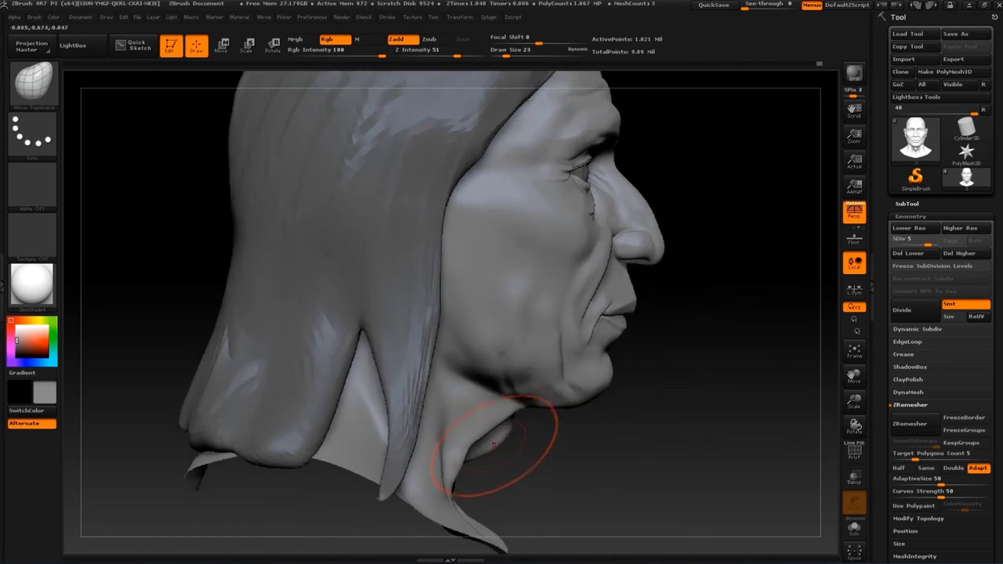
{"action": "left_click_drag", "start_coordinate": [705, 329], "coordinate": [383, 429]}
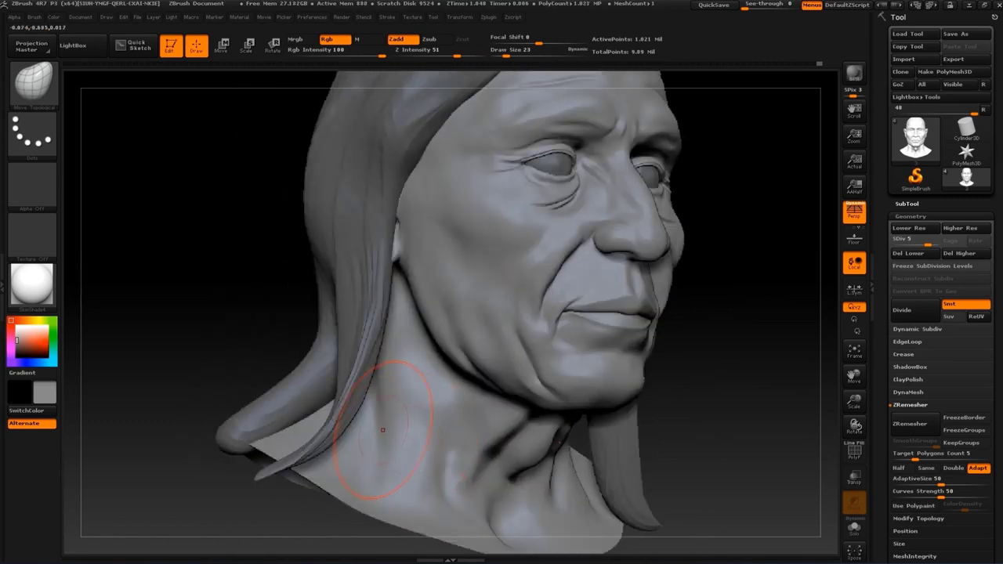
{"action": "mouse_move", "coordinate": [467, 440]}
{"action": "left_mouse_down"}
{"action": "mouse_move", "coordinate": [705, 298]}
{"action": "mouse_move", "coordinate": [611, 447]}
{"action": "left_mouse_up"}
Shrink the brush to size 8, then smaller, settling at size 7
{"action": "type", "text": "b"}
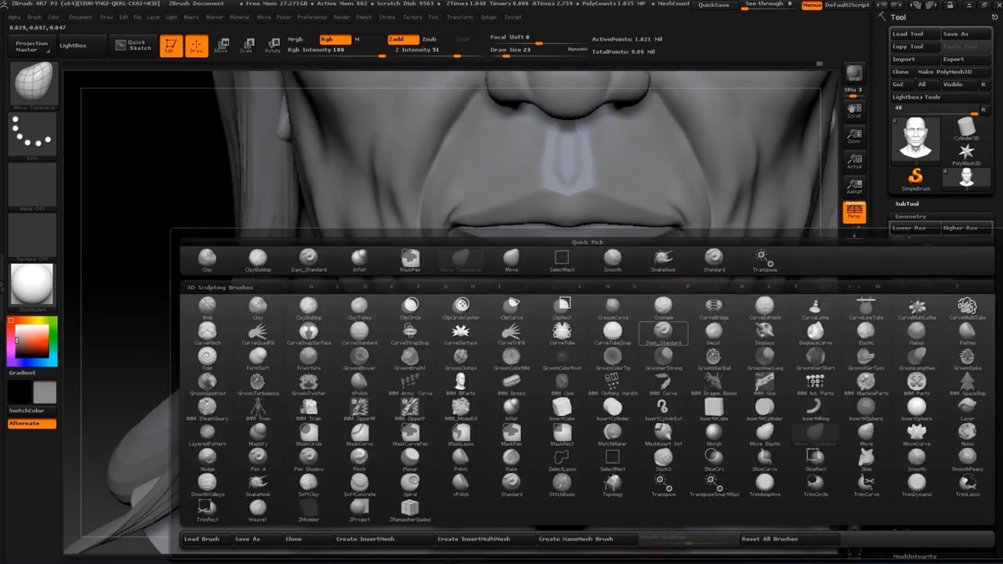
{"action": "type", "text": "sts8"}
{"action": "key", "text": "Return"}
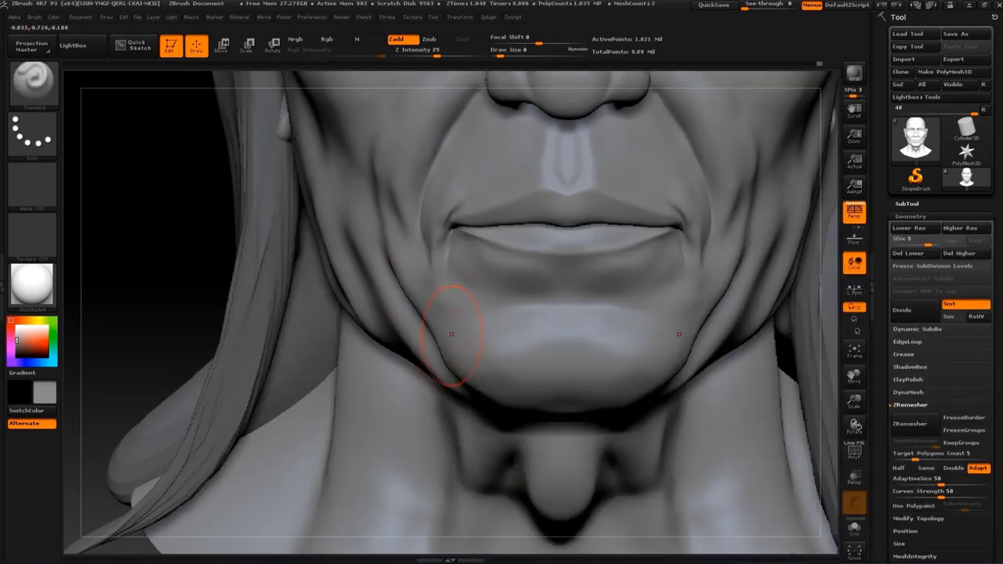
{"action": "type", "text": "ss1"}
{"action": "key", "text": "Return"}
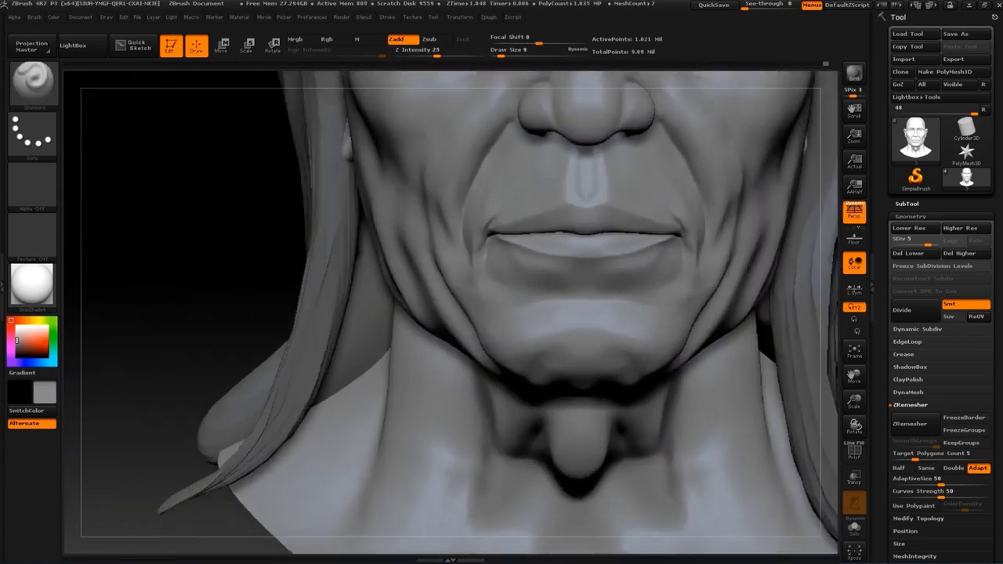
{"action": "key", "text": "s"}
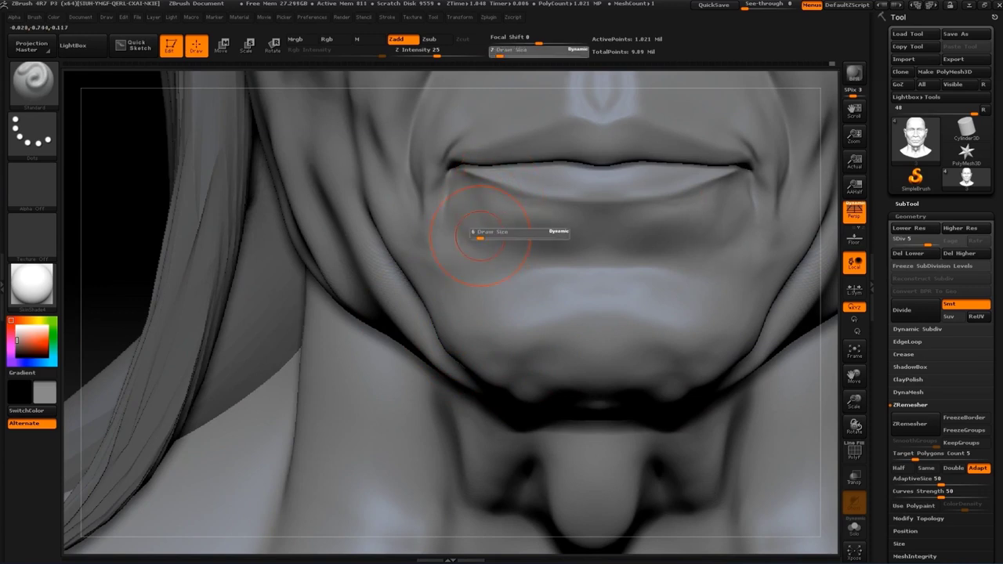
Sculpt two small dimples into the chin with the ClayBuildup brush
{"action": "key", "text": "b"}
{"action": "key", "text": "c"}
{"action": "key", "text": "b"}
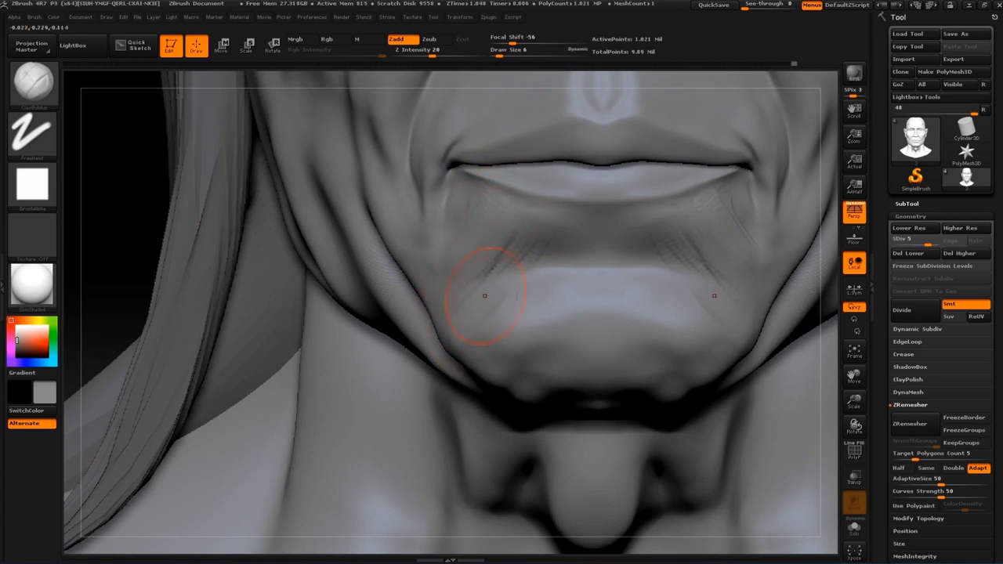
{"action": "left_click_drag", "start_coordinate": [156, 269], "coordinate": [398, 354]}
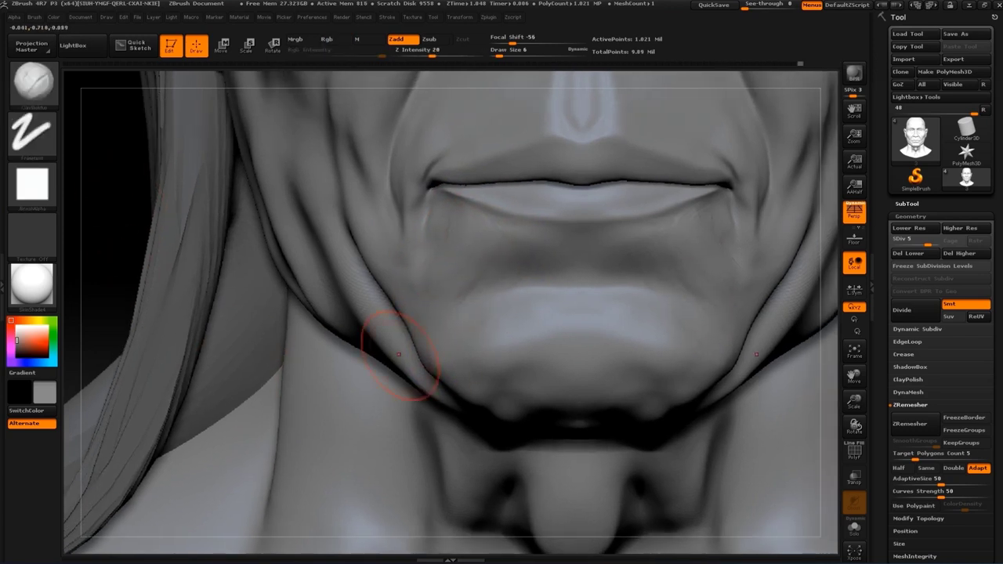
{"action": "left_click_drag", "start_coordinate": [523, 406], "coordinate": [523, 412]}
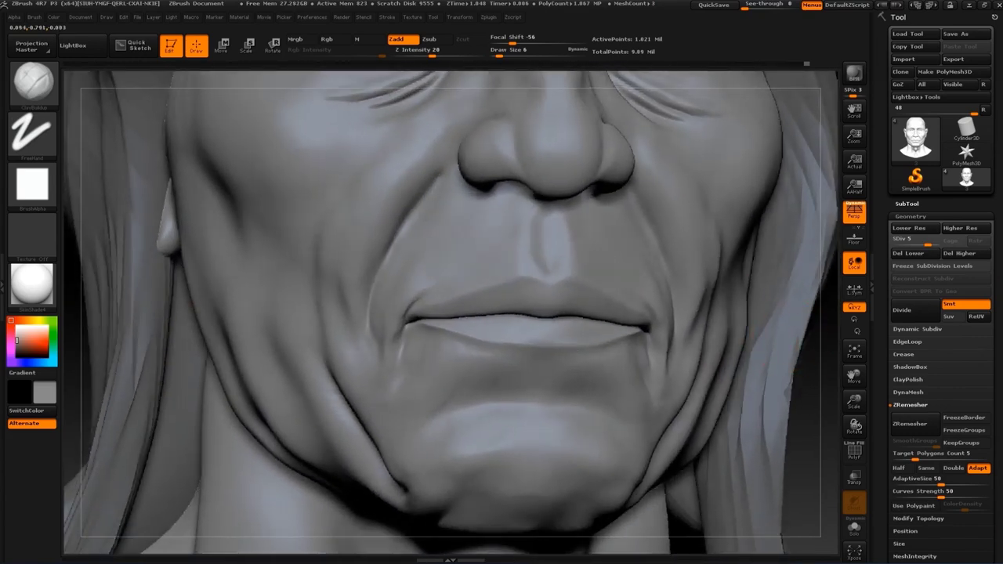
Reduce the brush through sizes 4 and 2 to 3 and smooth around the chin
{"action": "type", "text": "s4"}
{"action": "key", "text": "Return"}
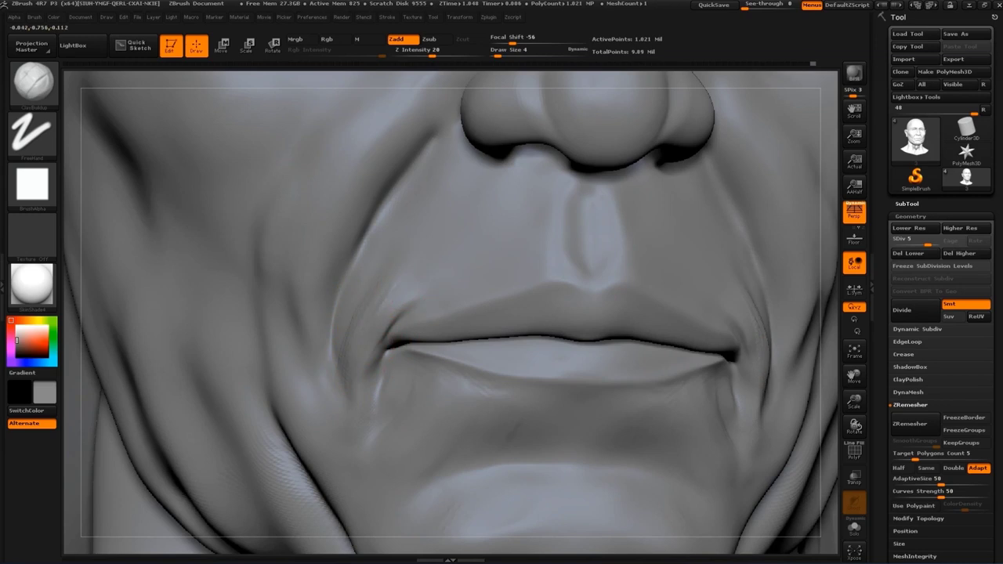
{"action": "type", "text": "bstb"}
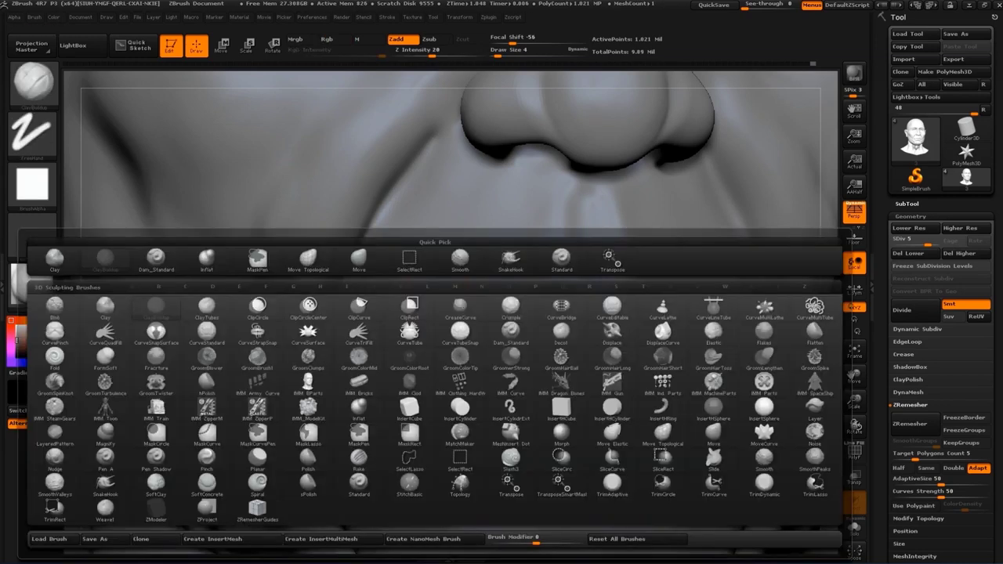
{"action": "type", "text": "sts2"}
{"action": "key", "text": "Return"}
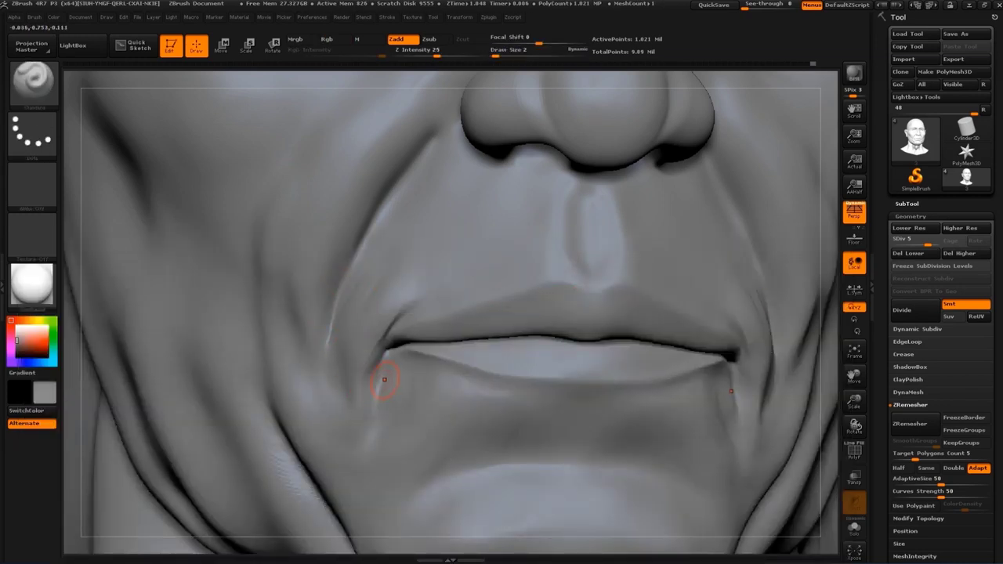
{"action": "type", "text": "s3"}
{"action": "key", "text": "Return"}
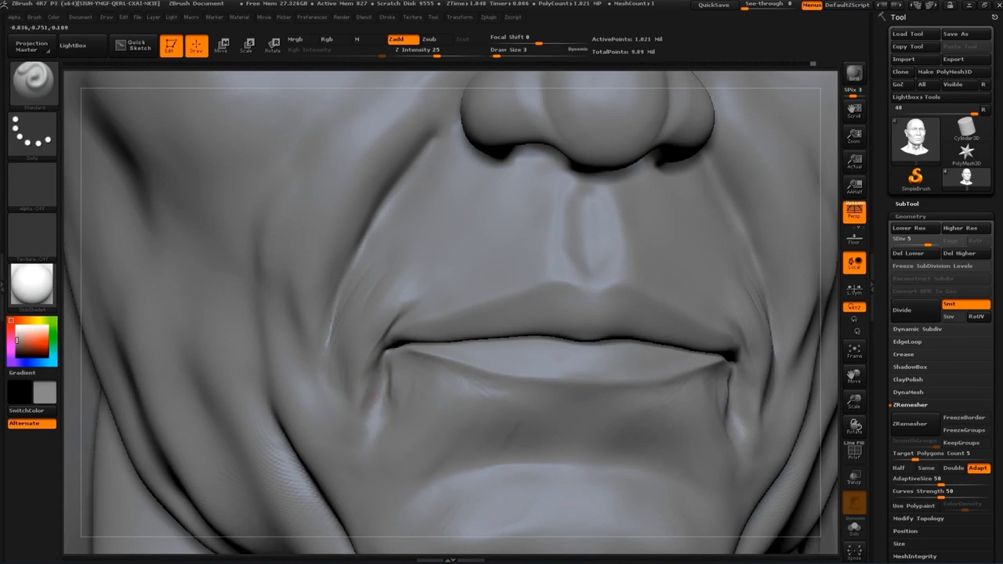
{"action": "key", "text": "shift"}
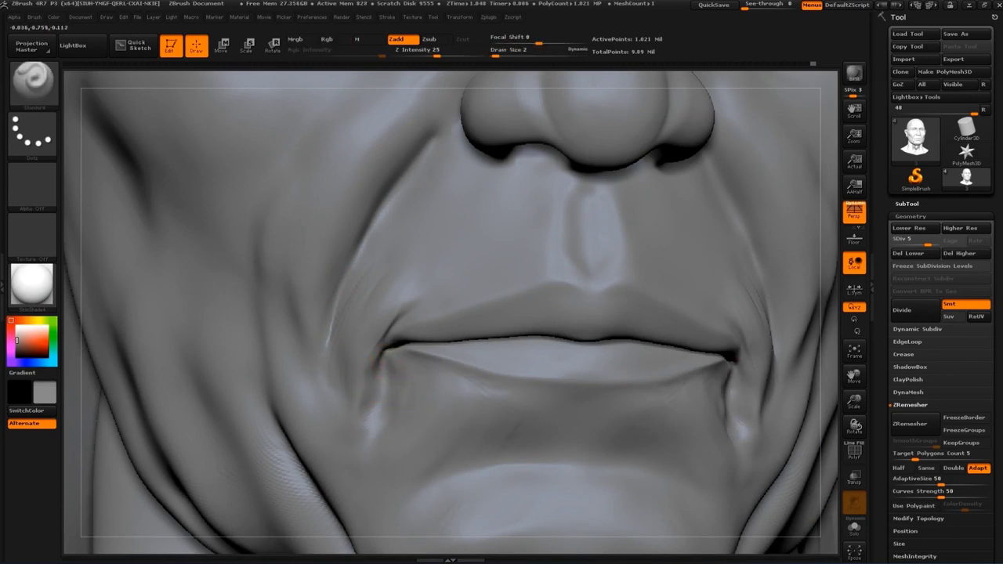
Frame the head frontally and switch to a larger ClayBuildup brush
{"action": "key", "text": "f"}
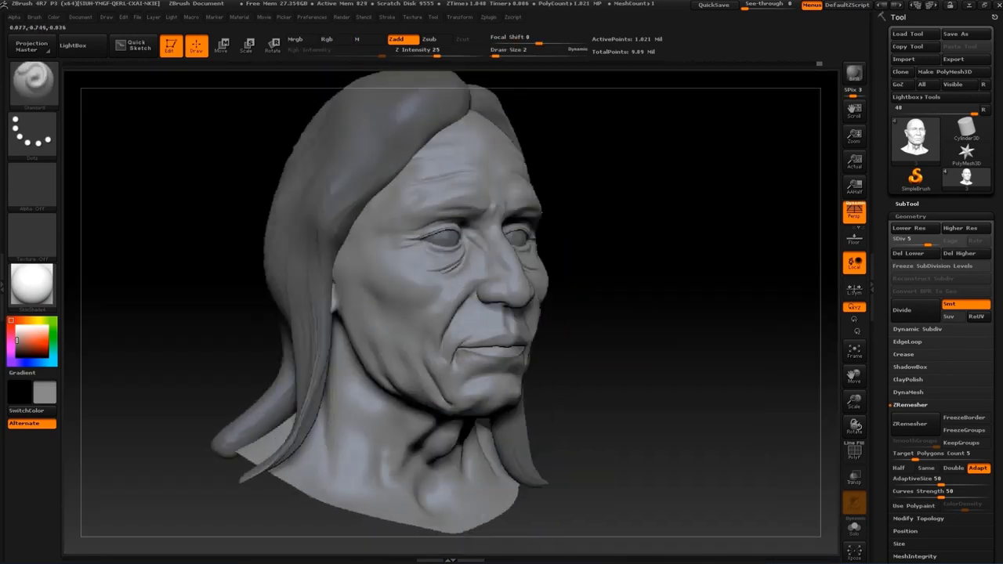
{"action": "left_click_drag", "start_coordinate": [689, 313], "coordinate": [738, 311]}
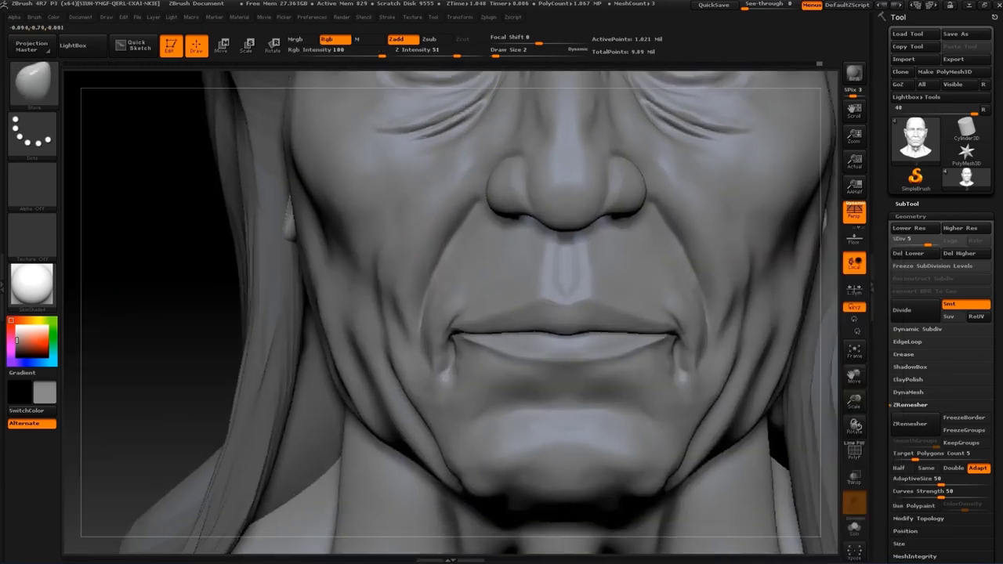
{"action": "key", "text": "bracketright"}
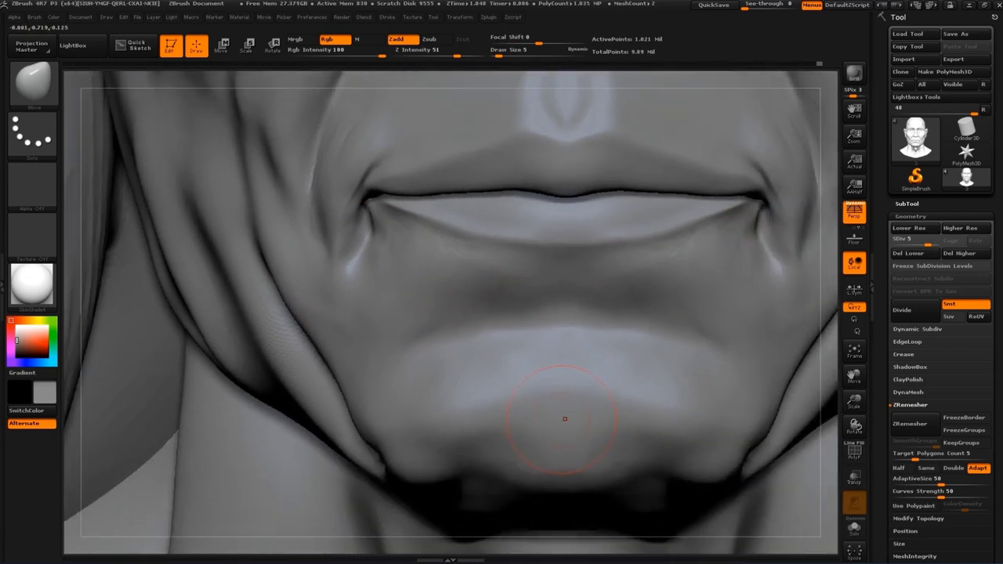
{"action": "key", "text": "b"}
{"action": "key", "text": "c"}
{"action": "key", "text": "b"}
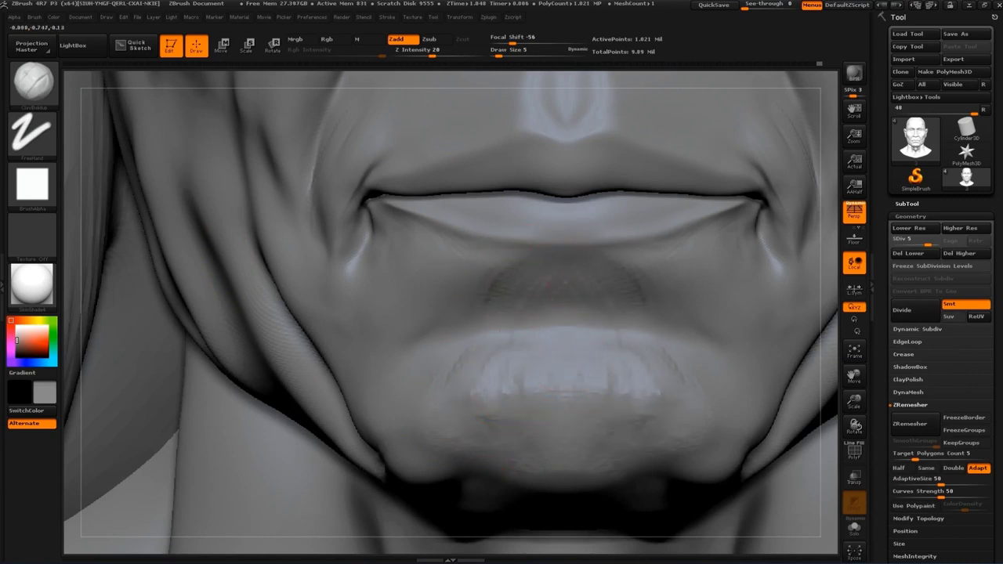
Load the Standard brush and turn to a three-quarter view of the jaw
{"action": "key", "text": "b"}
{"action": "key", "text": "s"}
{"action": "key", "text": "t"}
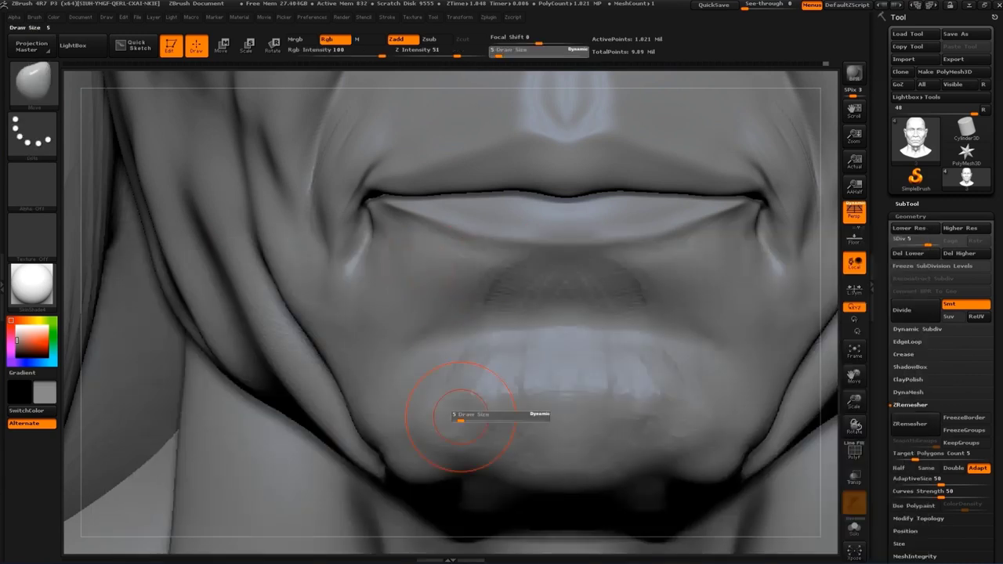
{"action": "key", "text": "f"}
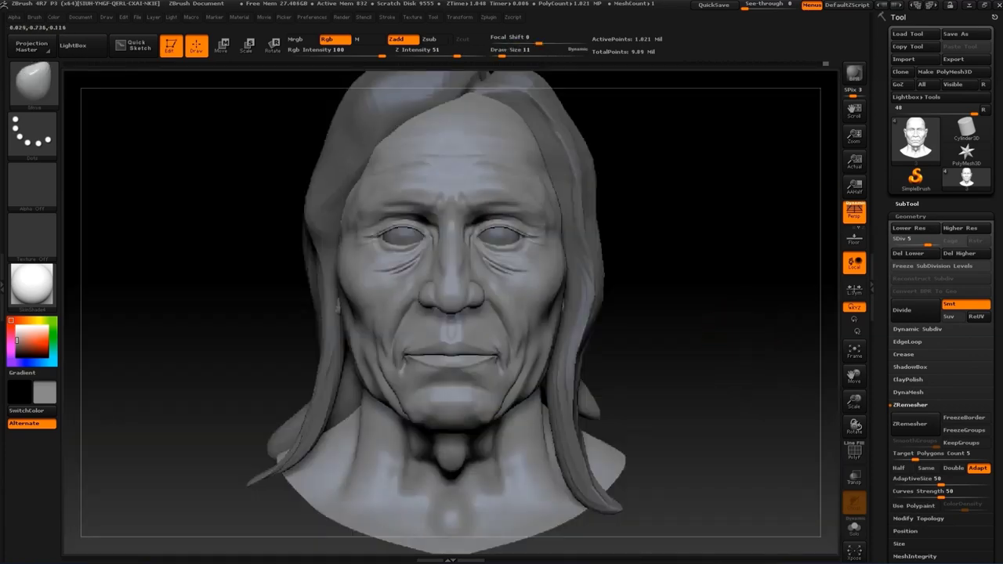
{"action": "left_click_drag", "start_coordinate": [564, 321], "coordinate": [607, 364]}
Zoom onto the jaw, enlarge the brush to size 16 and load the Standard brush
{"action": "left_click_drag", "start_coordinate": [784, 396], "coordinate": [715, 395]}
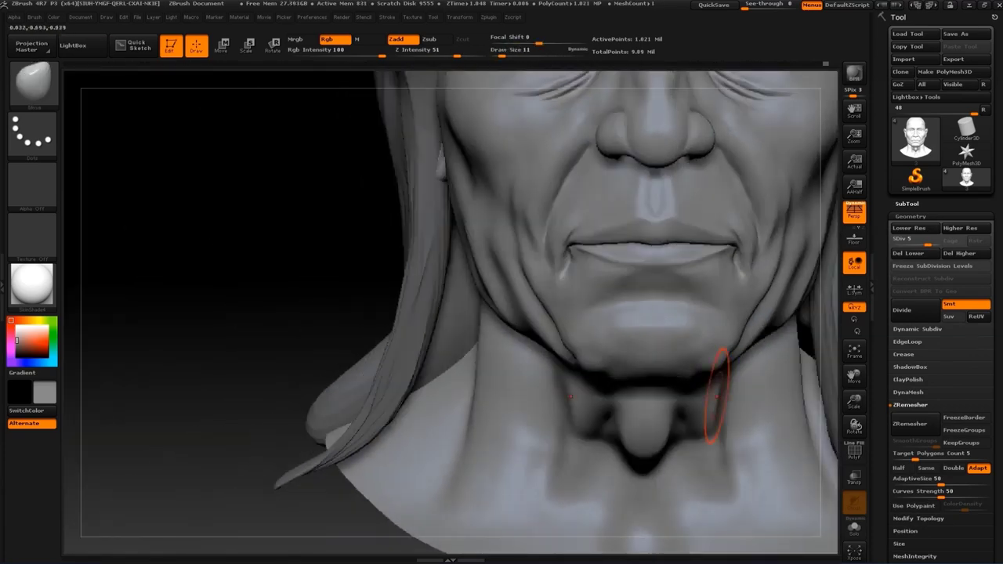
{"action": "key", "text": "f"}
{"action": "left_click_drag", "start_coordinate": [303, 317], "coordinate": [506, 424]}
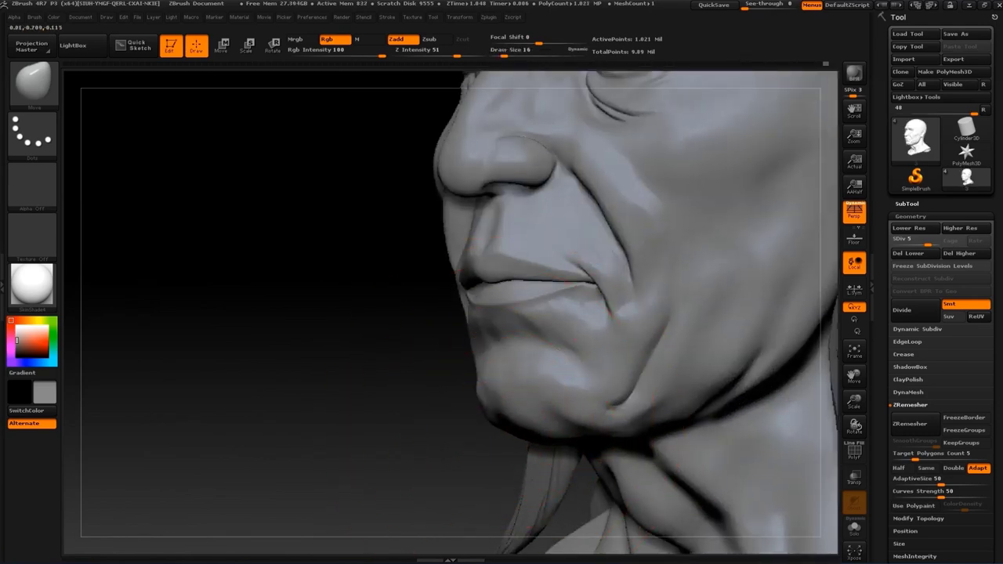
{"action": "mouse_move", "coordinate": [439, 441]}
{"action": "left_mouse_down"}
{"action": "mouse_move", "coordinate": [363, 441]}
{"action": "mouse_move", "coordinate": [486, 368]}
{"action": "left_mouse_up"}
{"action": "key", "text": "b"}
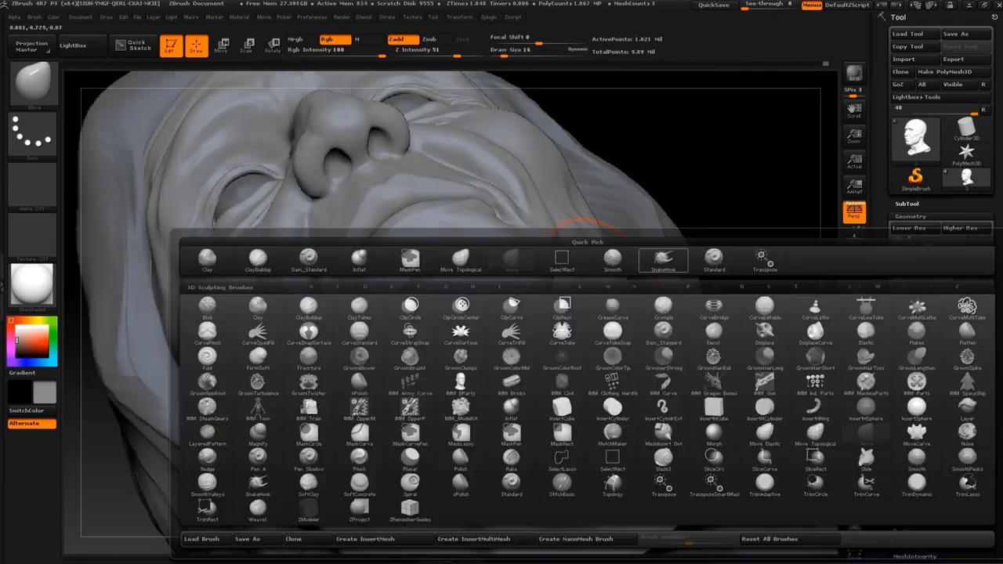
{"action": "key", "text": "s"}
{"action": "key", "text": "t"}
Carve a crease across the neck while viewing from under the chin
{"action": "key", "text": "s"}
{"action": "left_click_drag", "start_coordinate": [761, 335], "coordinate": [508, 333]}
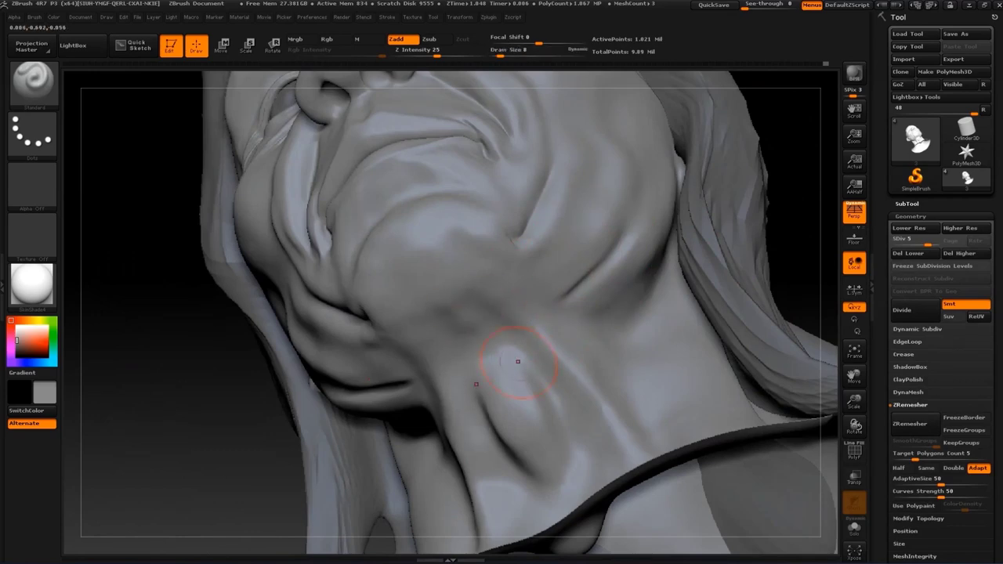
{"action": "left_click_drag", "start_coordinate": [490, 297], "coordinate": [528, 321]}
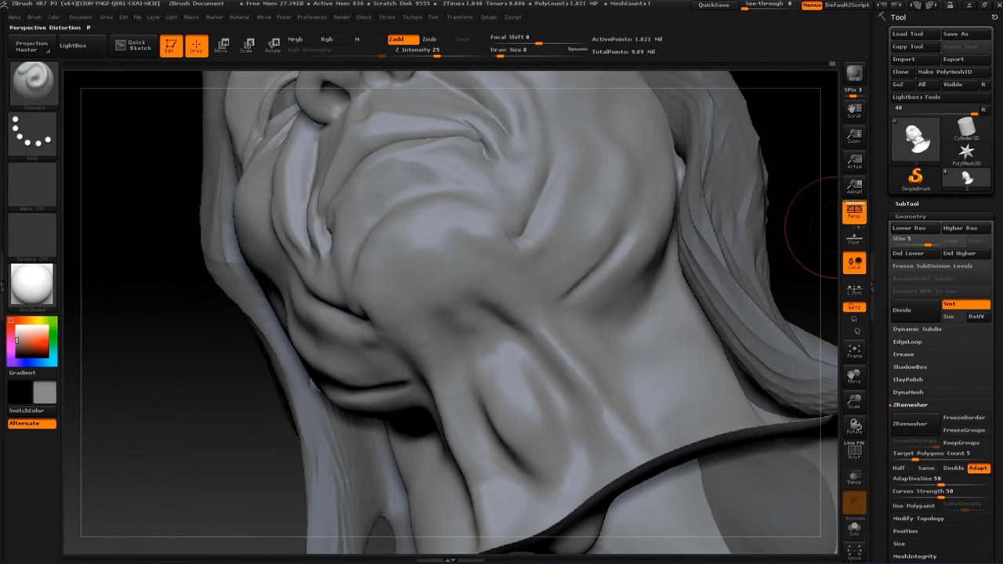
{"action": "left_click_drag", "start_coordinate": [834, 227], "coordinate": [567, 327]}
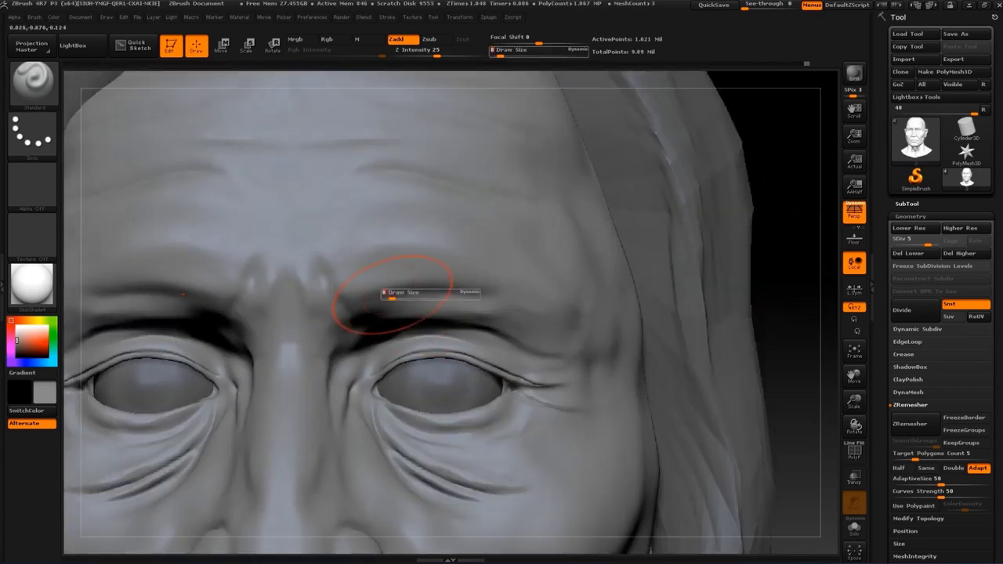
Set the brush size to 5 and load the Move brush, viewing the face from below
{"action": "left_click_drag", "start_coordinate": [385, 289], "coordinate": [390, 289]}
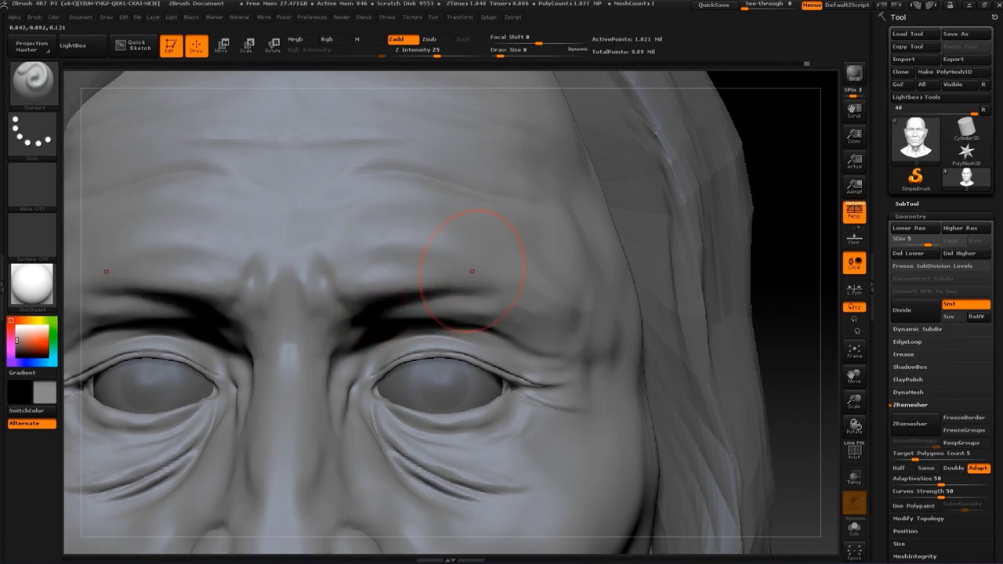
{"action": "key", "text": "bracketleft"}
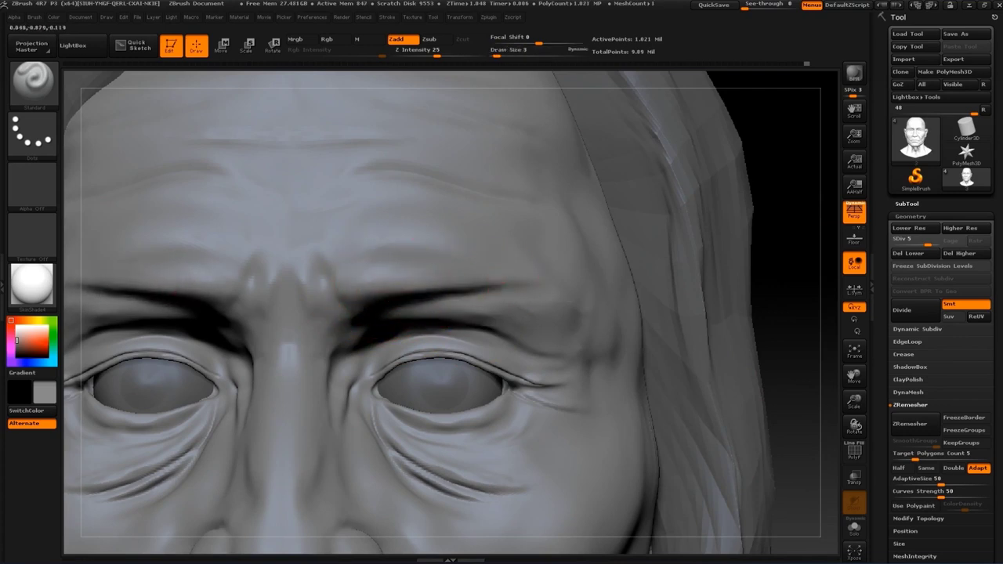
{"action": "key", "text": "s"}
{"action": "left_click_drag", "start_coordinate": [394, 266], "coordinate": [398, 266]}
{"action": "key", "text": "b"}
{"action": "key", "text": "m"}
{"action": "key", "text": "v"}
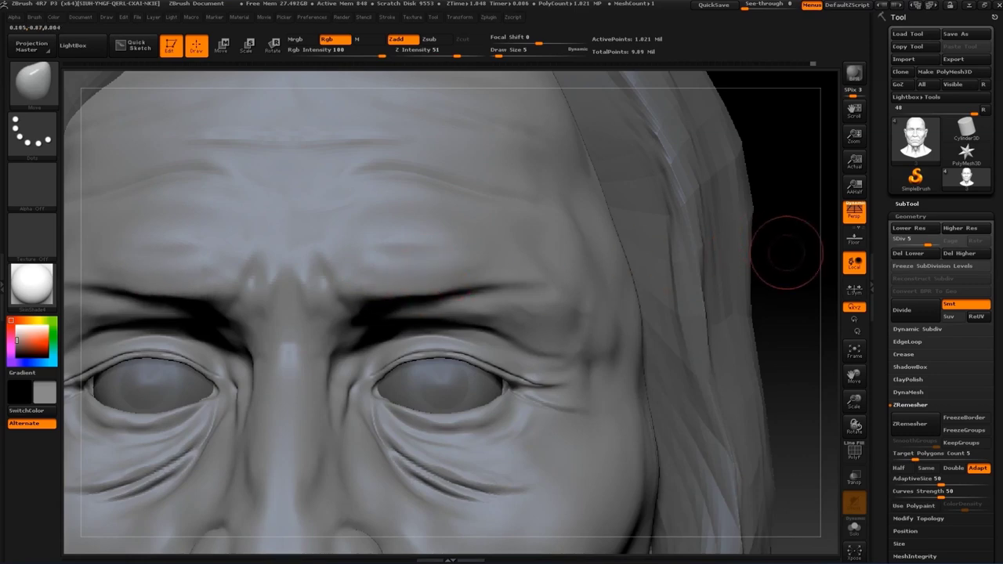
{"action": "left_click_drag", "start_coordinate": [786, 253], "coordinate": [649, 191]}
Switch to the Inflat brush and smooth away the creases above both brows
{"action": "key", "text": "b"}
{"action": "key", "text": "i"}
{"action": "key", "text": "n"}
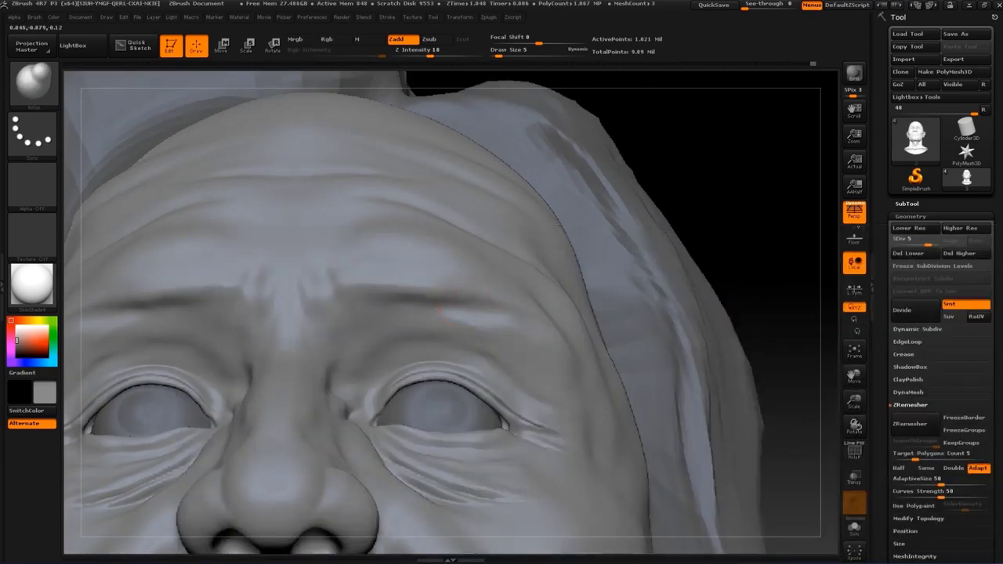
{"action": "left_click_drag", "start_coordinate": [427, 292], "coordinate": [455, 298], "text": "shift"}
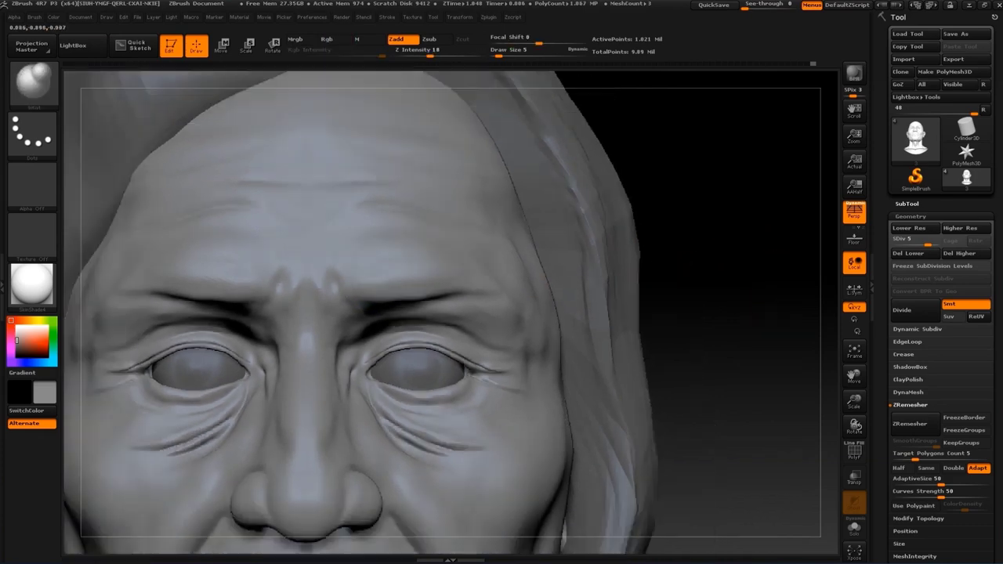
{"action": "mouse_move", "coordinate": [580, 257]}
{"action": "right_mouse_down", "text": "ctrl"}
{"action": "mouse_move", "coordinate": [758, 280]}
{"action": "mouse_move", "coordinate": [481, 290]}
{"action": "right_mouse_up", "text": "ctrl"}
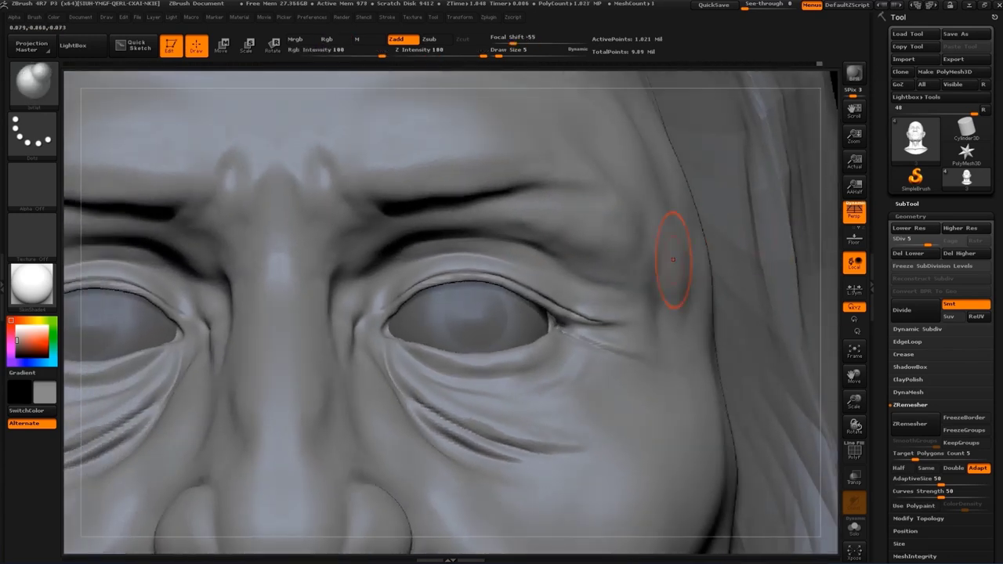
{"action": "key", "text": "f"}
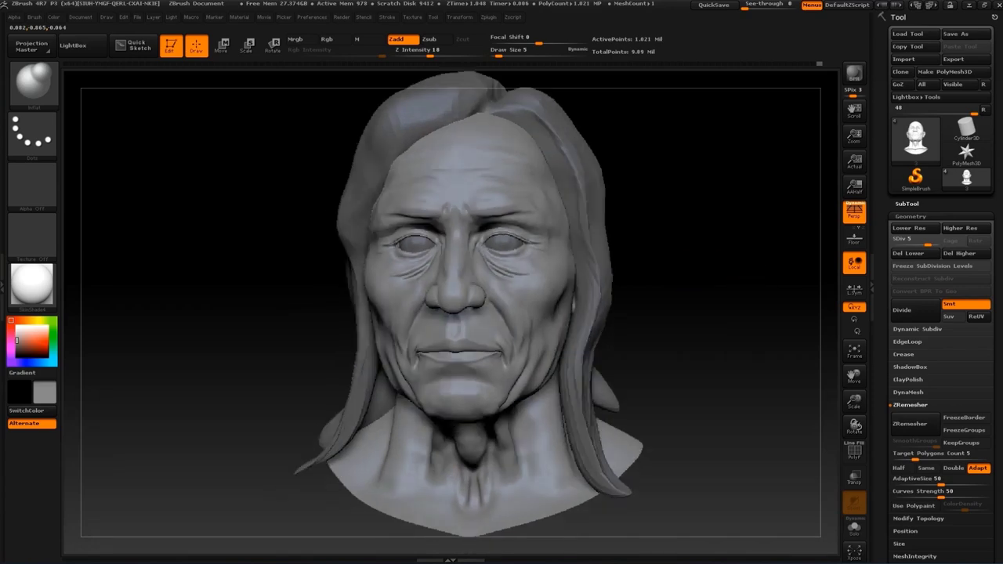
{"action": "left_click_drag", "start_coordinate": [774, 269], "coordinate": [671, 314], "text": "alt"}
Refine the eyelids with the Standard brush, sizing it from 7 up to 17
{"action": "key", "text": "b"}
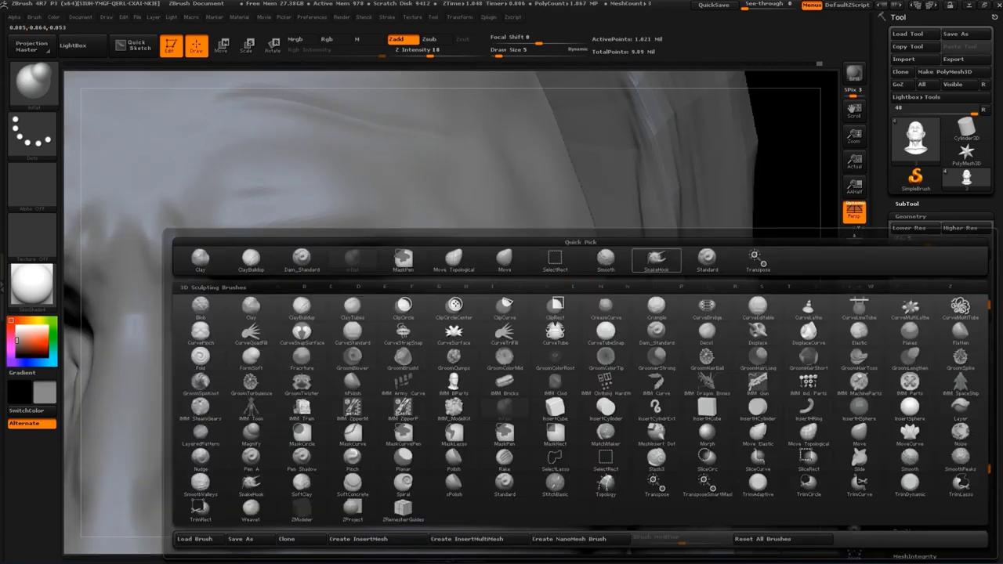
{"action": "key", "text": "s"}
{"action": "key", "text": "t"}
{"action": "key", "text": "s"}
{"action": "left_click_drag", "start_coordinate": [515, 292], "coordinate": [519, 292]}
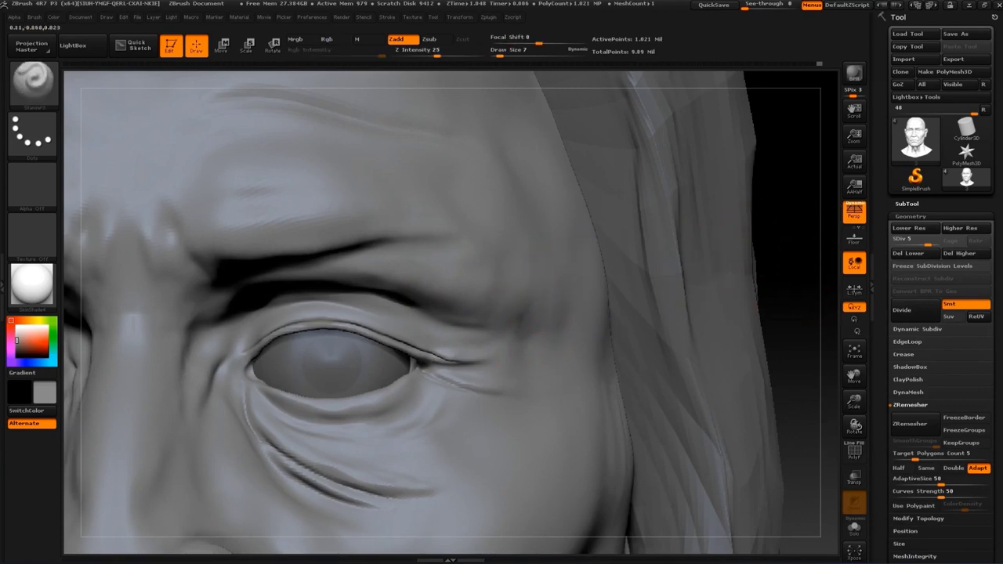
{"action": "key", "text": "f"}
{"action": "mouse_move", "coordinate": [743, 210]}
{"action": "left_mouse_down", "text": "alt"}
{"action": "mouse_move", "coordinate": [504, 232]}
{"action": "mouse_move", "coordinate": [499, 244]}
{"action": "left_mouse_up", "text": "alt"}
{"action": "key", "text": "s"}
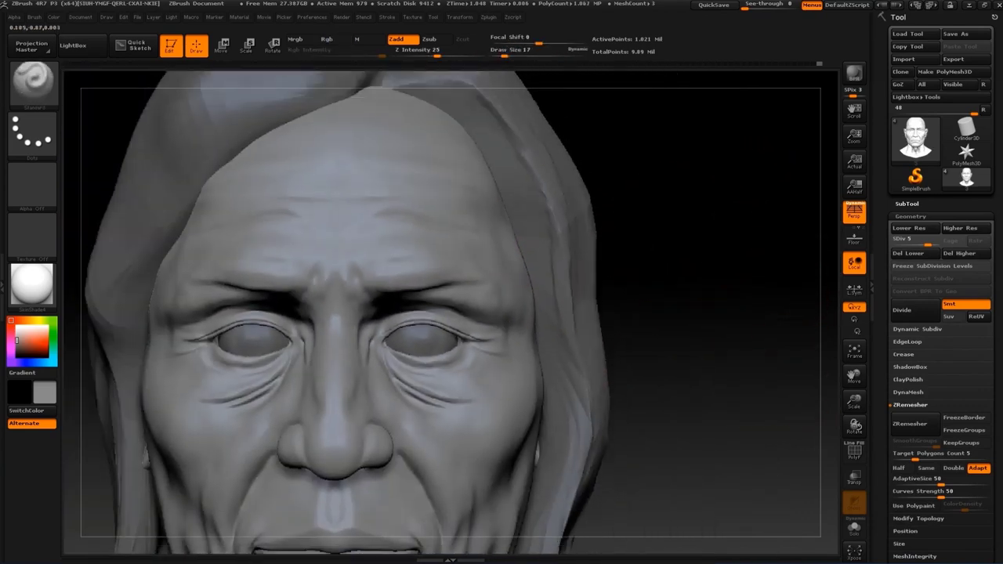
{"action": "mouse_move", "coordinate": [734, 274]}
{"action": "left_mouse_down"}
{"action": "mouse_move", "coordinate": [705, 268]}
{"action": "mouse_move", "coordinate": [730, 269]}
{"action": "left_mouse_up"}
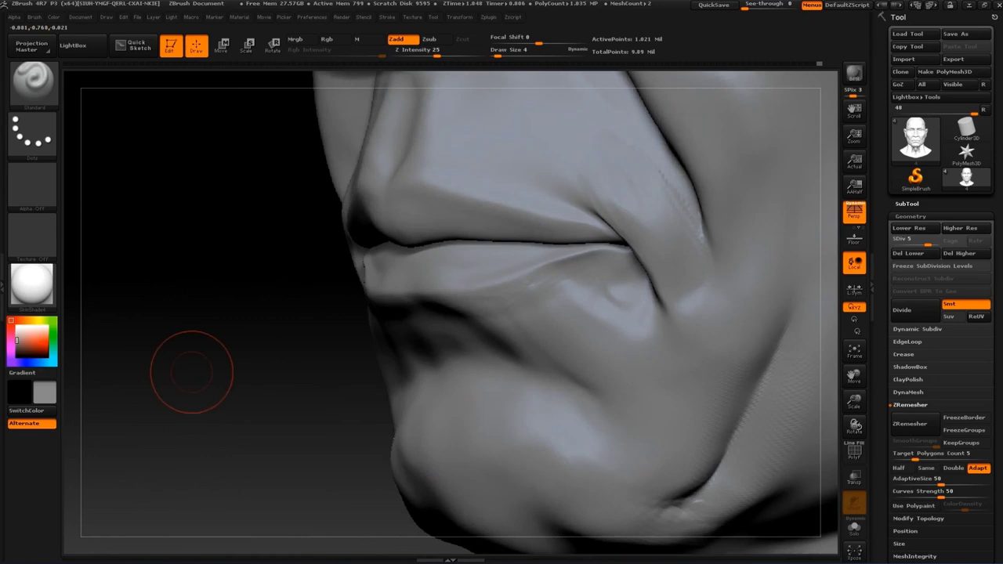
Shrink the brush to size 3, then 2, while orbiting around the mouth
{"action": "left_click_drag", "start_coordinate": [190, 369], "coordinate": [504, 344]}
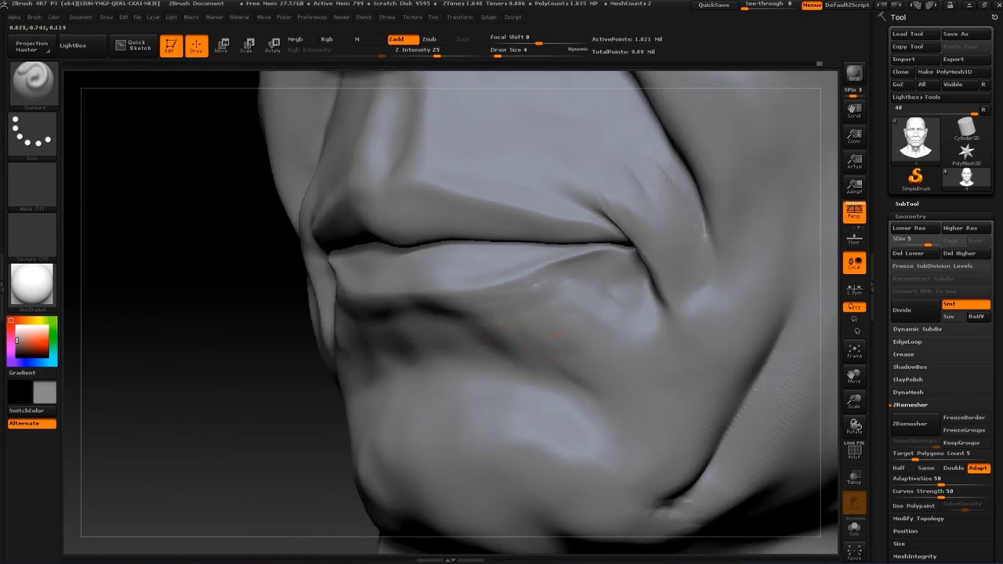
{"action": "key", "text": "s"}
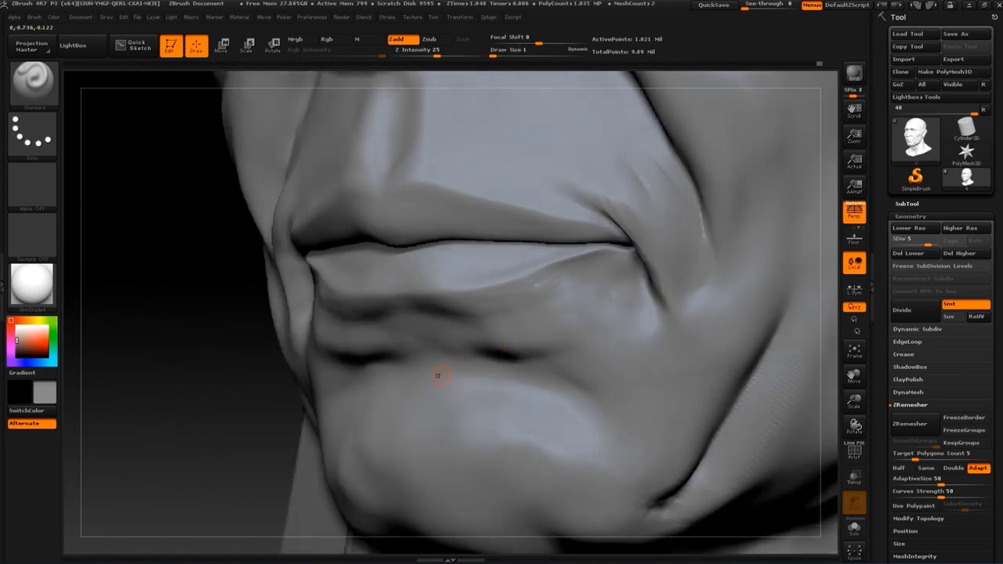
{"action": "key", "text": "Return"}
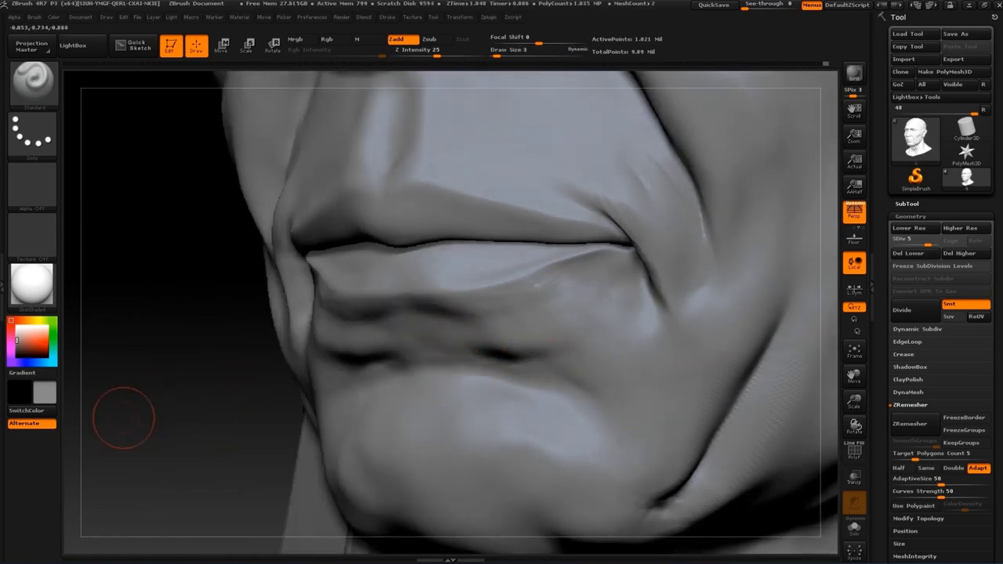
{"action": "left_click_drag", "start_coordinate": [123, 417], "coordinate": [533, 335]}
{"action": "mouse_move", "coordinate": [813, 339]}
{"action": "left_mouse_down"}
{"action": "mouse_move", "coordinate": [264, 386]}
{"action": "mouse_move", "coordinate": [282, 380]}
{"action": "left_mouse_up"}
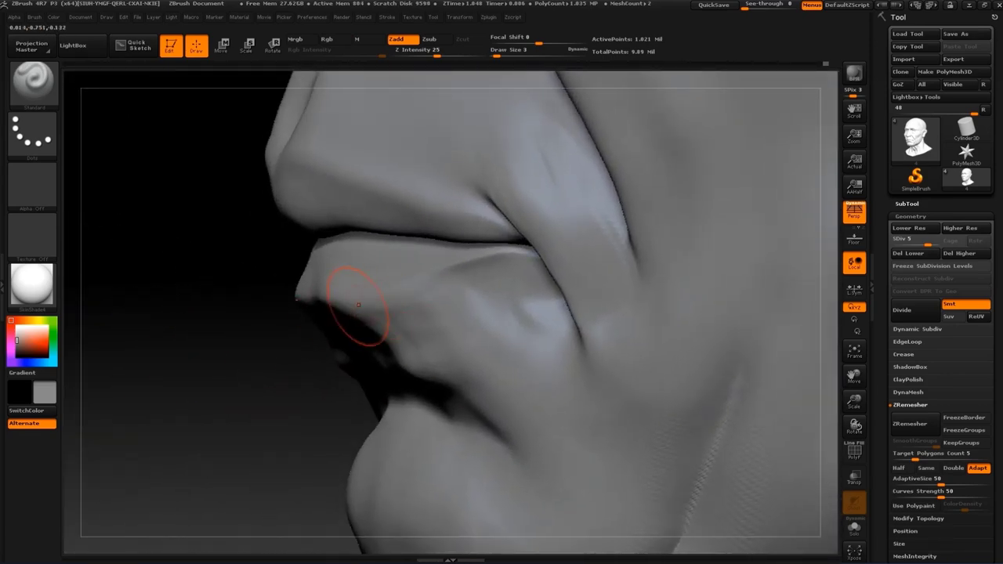
{"action": "key", "text": "s"}
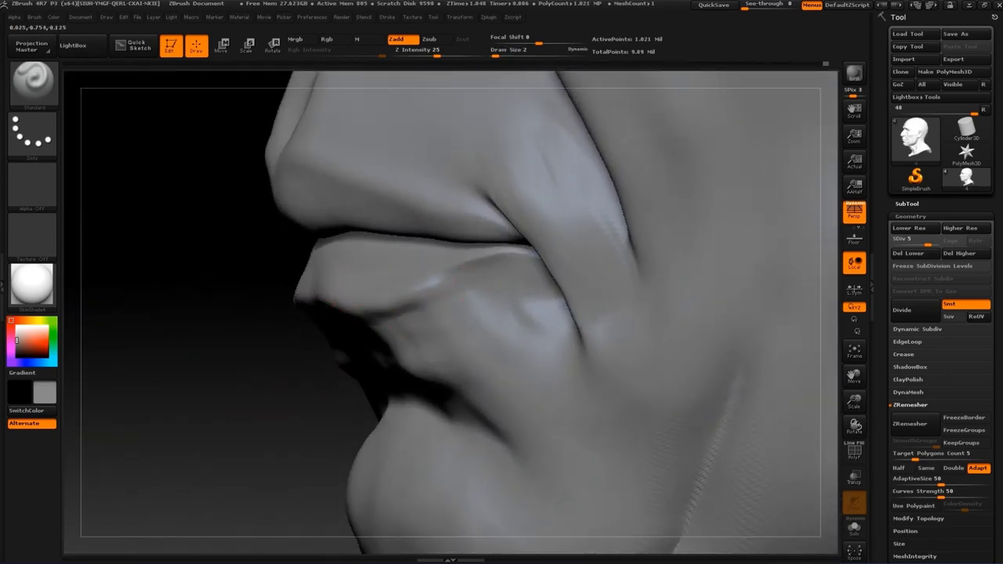
{"action": "scroll", "coordinate": [517, 271], "scroll_direction": "up", "scroll_amount": 5}
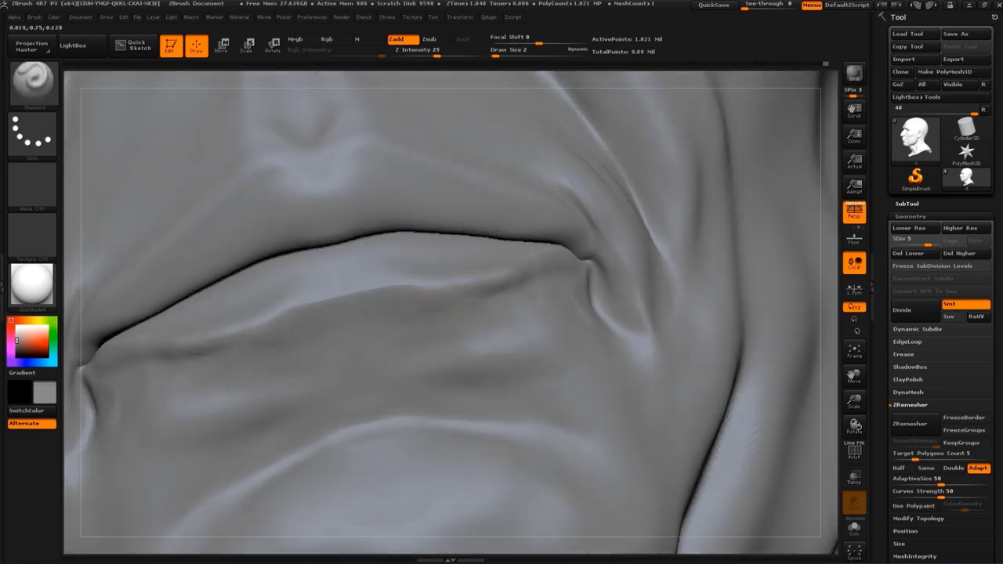
{"action": "mouse_move", "coordinate": [797, 301]}
{"action": "left_mouse_down"}
{"action": "mouse_move", "coordinate": [188, 352]}
{"action": "mouse_move", "coordinate": [284, 361]}
{"action": "mouse_move", "coordinate": [418, 331]}
{"action": "left_mouse_up"}
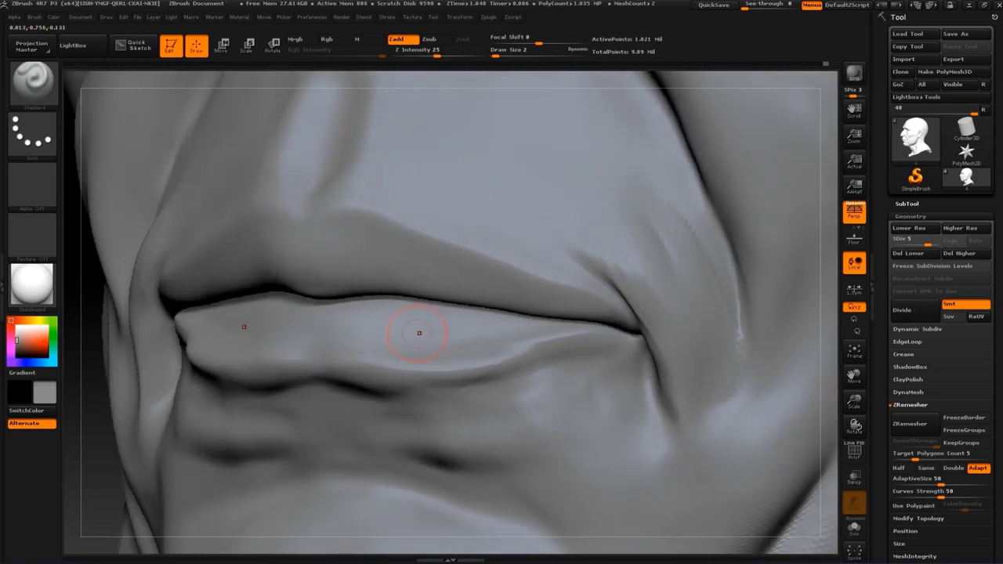
Carve the lip creases with the Dam_Standard brush
{"action": "key", "text": "b"}
{"action": "key", "text": "d"}
{"action": "key", "text": "s"}
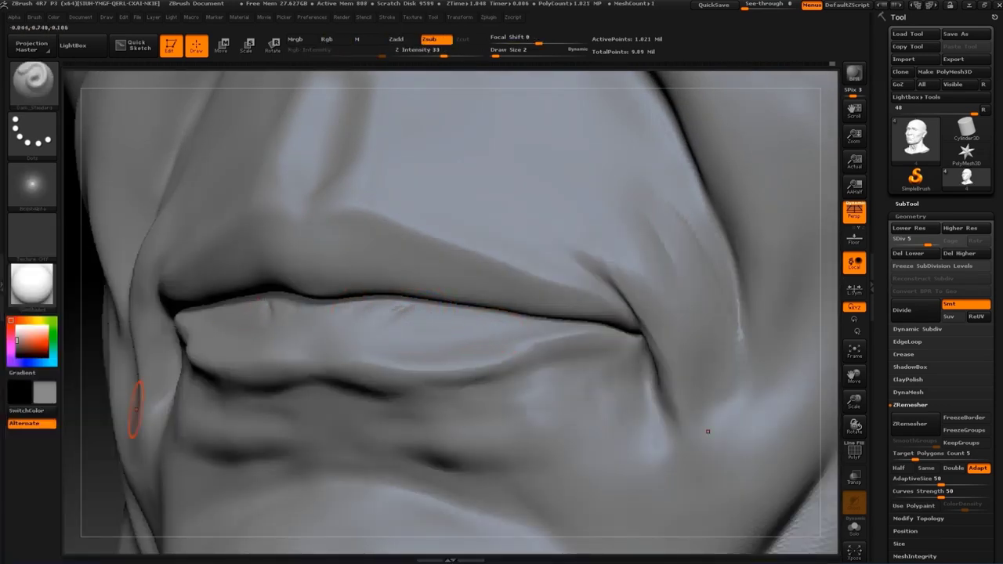
{"action": "mouse_move", "coordinate": [135, 407]}
{"action": "left_mouse_down"}
{"action": "mouse_move", "coordinate": [112, 430]}
{"action": "mouse_move", "coordinate": [320, 358]}
{"action": "left_mouse_up"}
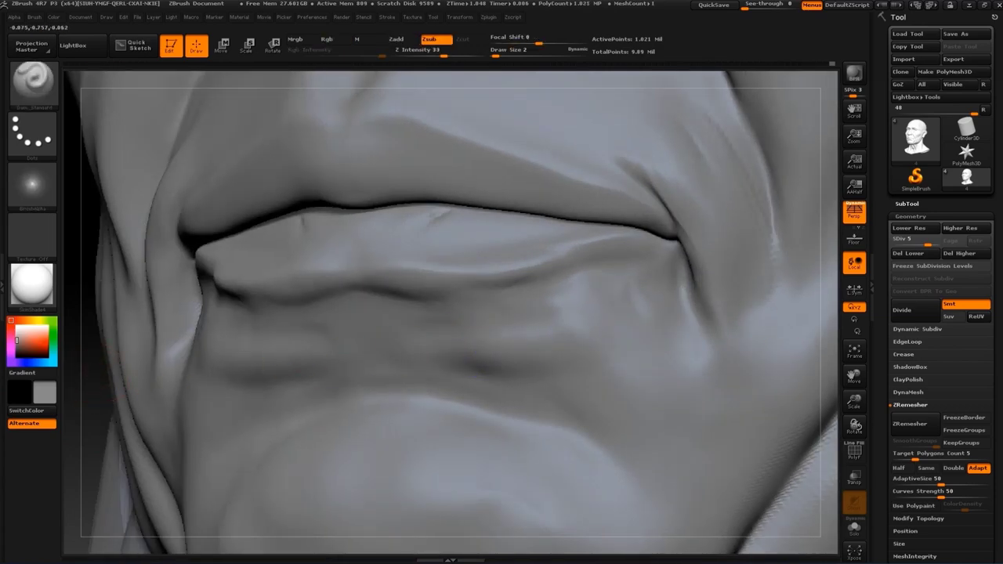
Return to the Standard brush at size 4 and review the lips from the side
{"action": "key", "text": "b"}
{"action": "key", "text": "s"}
{"action": "key", "text": "t"}
{"action": "mouse_move", "coordinate": [190, 358]}
{"action": "left_mouse_down"}
{"action": "mouse_move", "coordinate": [180, 351]}
{"action": "mouse_move", "coordinate": [376, 254]}
{"action": "mouse_move", "coordinate": [368, 225]}
{"action": "left_mouse_up"}
{"action": "key", "text": "s"}
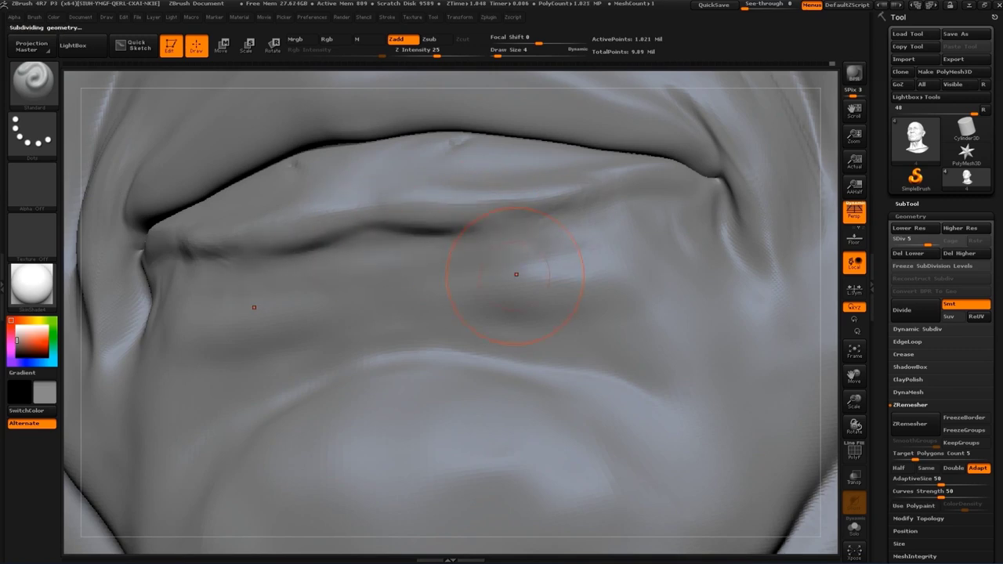
{"action": "key", "text": "f"}
{"action": "mouse_move", "coordinate": [776, 284]}
{"action": "left_mouse_down"}
{"action": "mouse_move", "coordinate": [739, 303]}
{"action": "mouse_move", "coordinate": [732, 329]}
{"action": "mouse_move", "coordinate": [694, 293]}
{"action": "mouse_move", "coordinate": [726, 242]}
{"action": "mouse_move", "coordinate": [581, 221]}
{"action": "left_mouse_up"}
Choose a freehand-stroke sculpting brush at size 2 and close in on the lips
{"action": "key", "text": "b"}
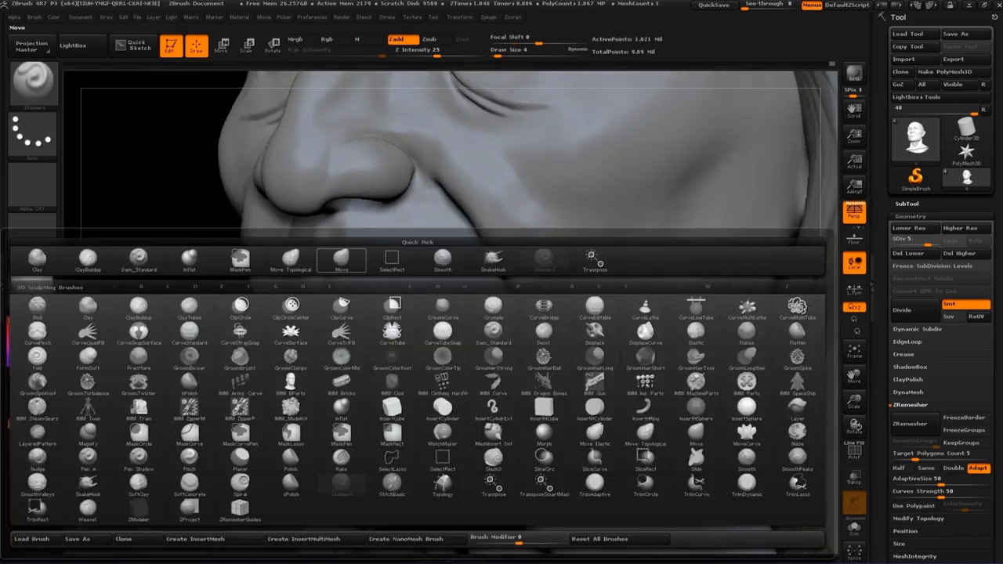
{"action": "left_click", "coordinate": [342, 260]}
{"action": "left_click_drag", "start_coordinate": [235, 408], "coordinate": [304, 370], "text": "alt"}
{"action": "key", "text": "b"}
{"action": "left_click", "coordinate": [397, 351]}
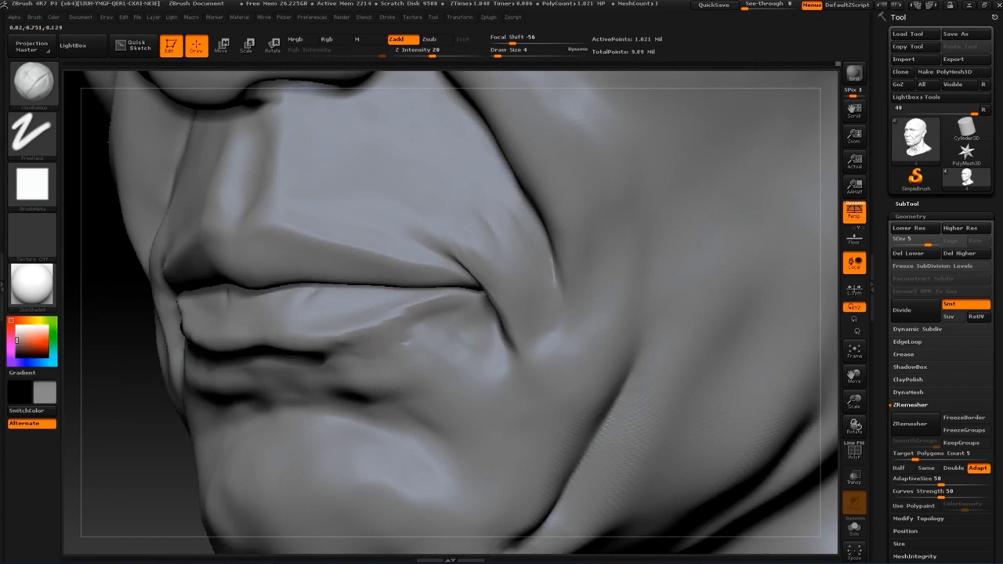
{"action": "type", "text": "ss2"}
{"action": "left_click_drag", "start_coordinate": [470, 314], "coordinate": [548, 329]}
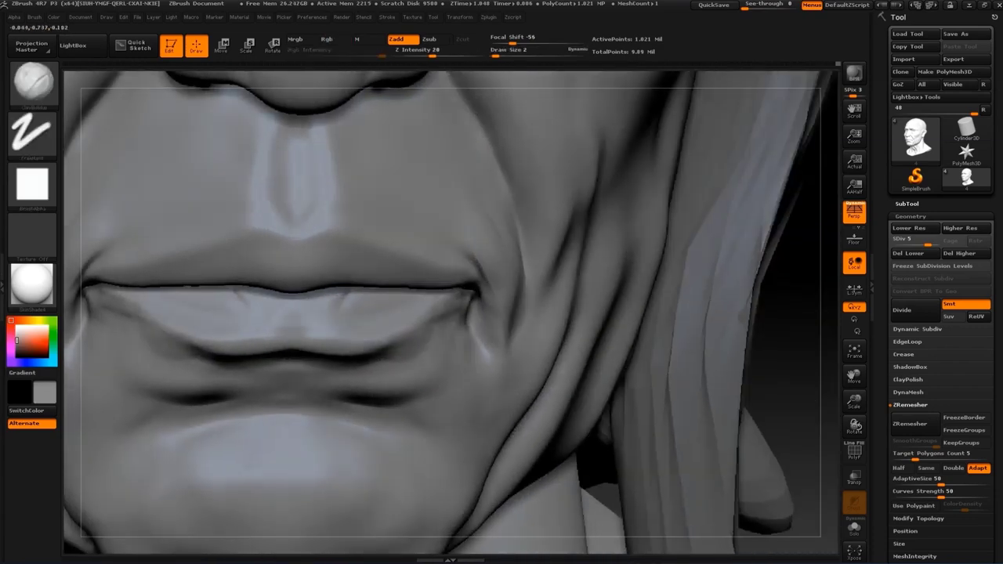
Nudge the lip with the Move brush at size 3, then deepen the upper-lip crease with Standard
{"action": "key", "text": "b"}
{"action": "left_click", "coordinate": [392, 329]}
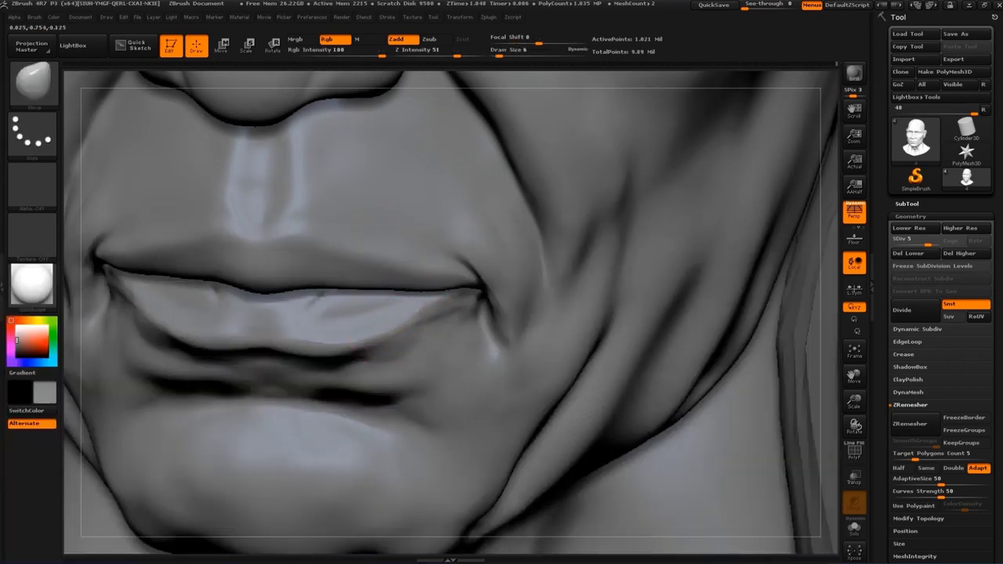
{"action": "type", "text": "s"}
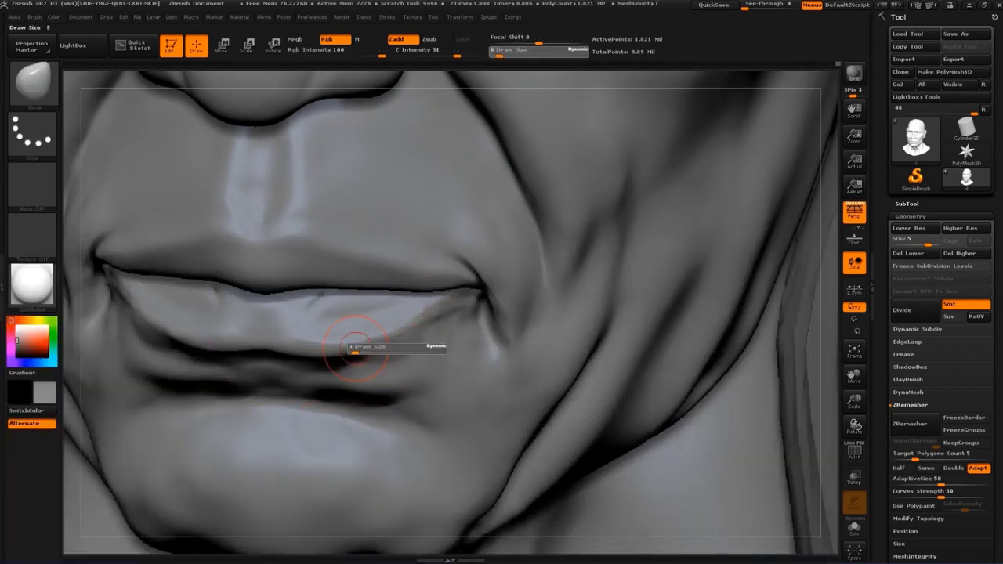
{"action": "type", "text": "3f"}
{"action": "mouse_move", "coordinate": [698, 340]}
{"action": "left_mouse_down"}
{"action": "mouse_move", "coordinate": [649, 291]}
{"action": "mouse_move", "coordinate": [705, 236]}
{"action": "left_mouse_up"}
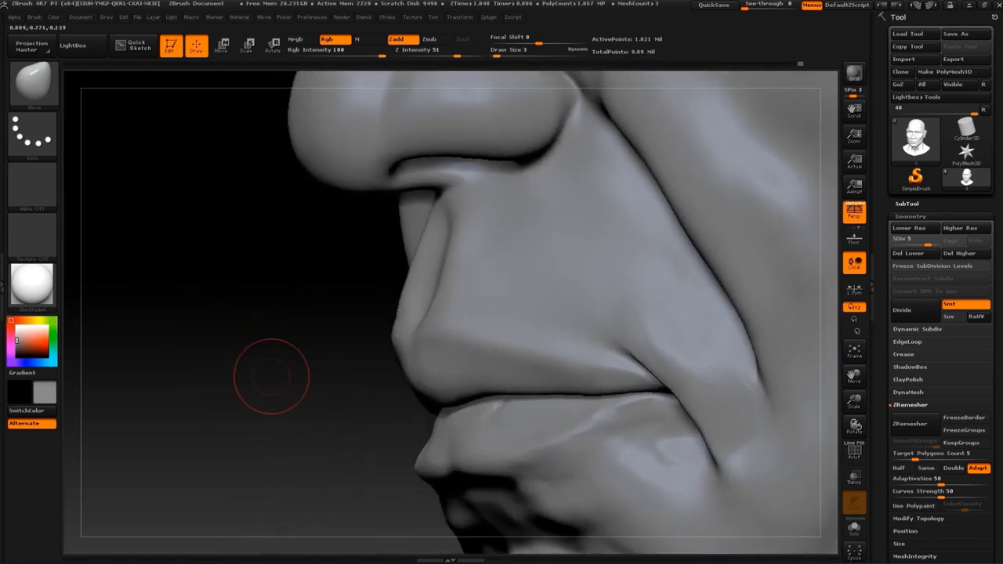
{"action": "key", "text": "b"}
{"action": "left_click", "coordinate": [238, 345]}
{"action": "left_click_drag", "start_coordinate": [238, 345], "coordinate": [519, 228]}
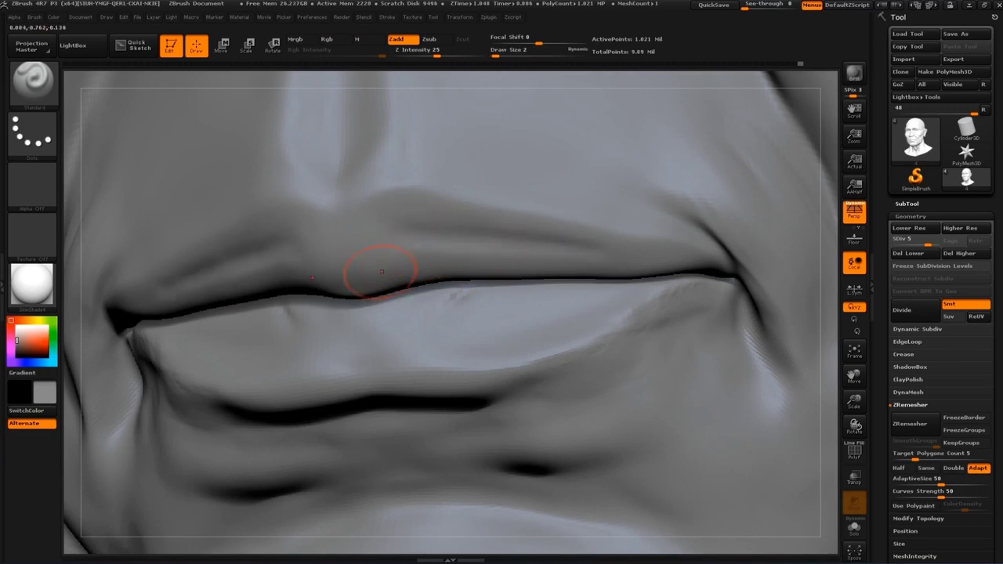
{"action": "left_click_drag", "start_coordinate": [382, 272], "coordinate": [525, 275]}
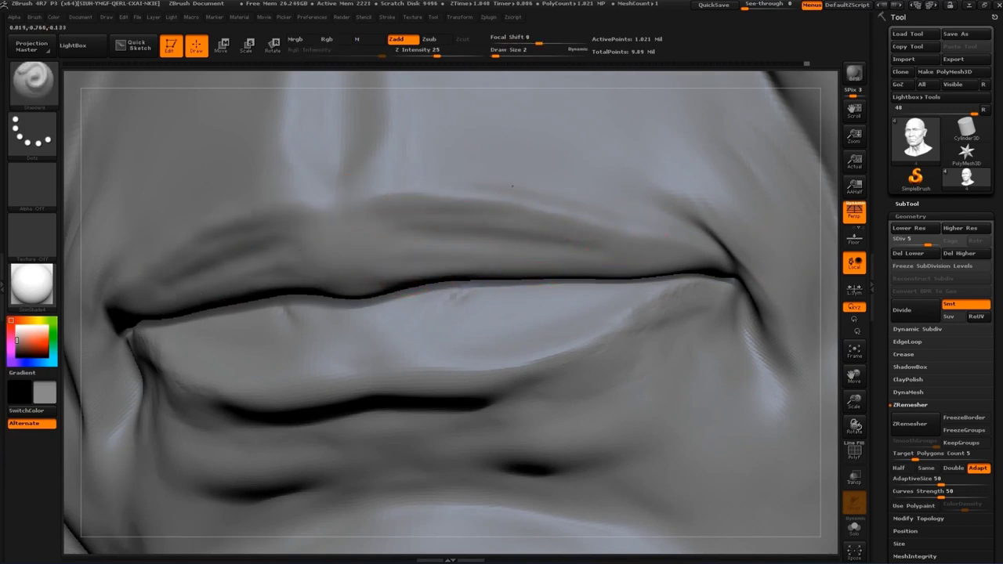
Smooth the upper-lip crease and view the framed head at a three-quarter angle
{"action": "key", "text": "shift"}
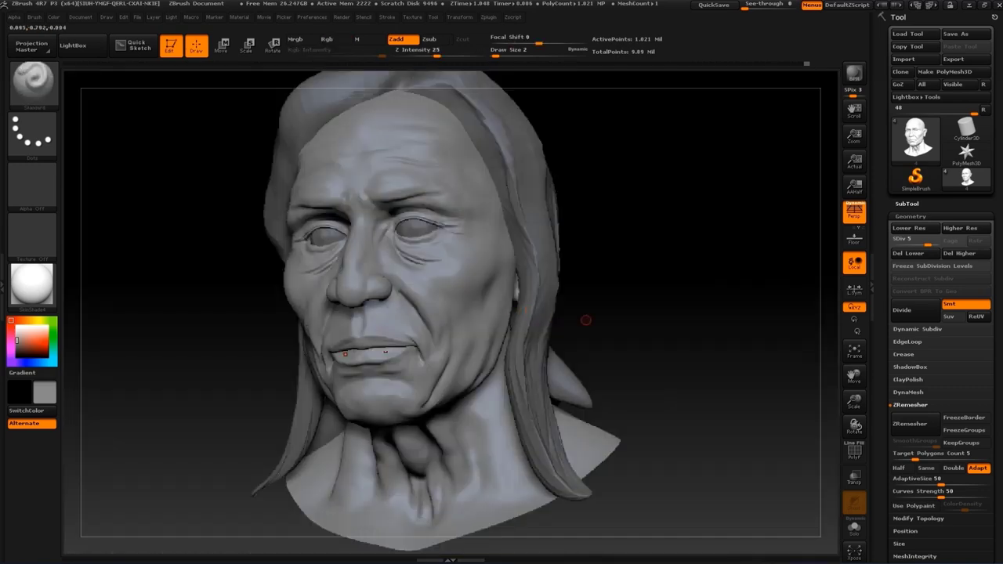
{"action": "key", "text": "f"}
{"action": "left_click_drag", "start_coordinate": [586, 320], "coordinate": [643, 313]}
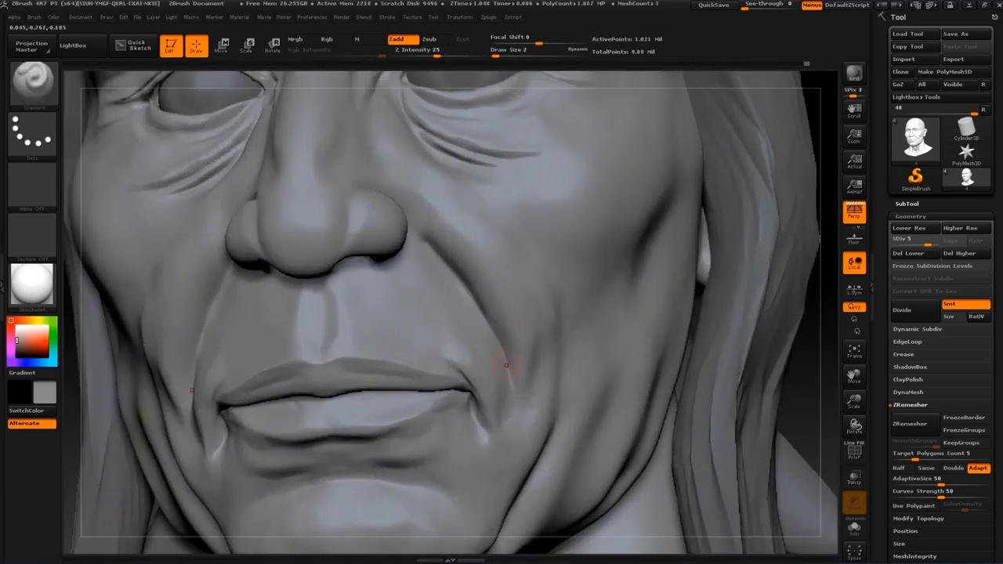
{"action": "key", "text": "b"}
{"action": "left_click", "coordinate": [319, 348]}
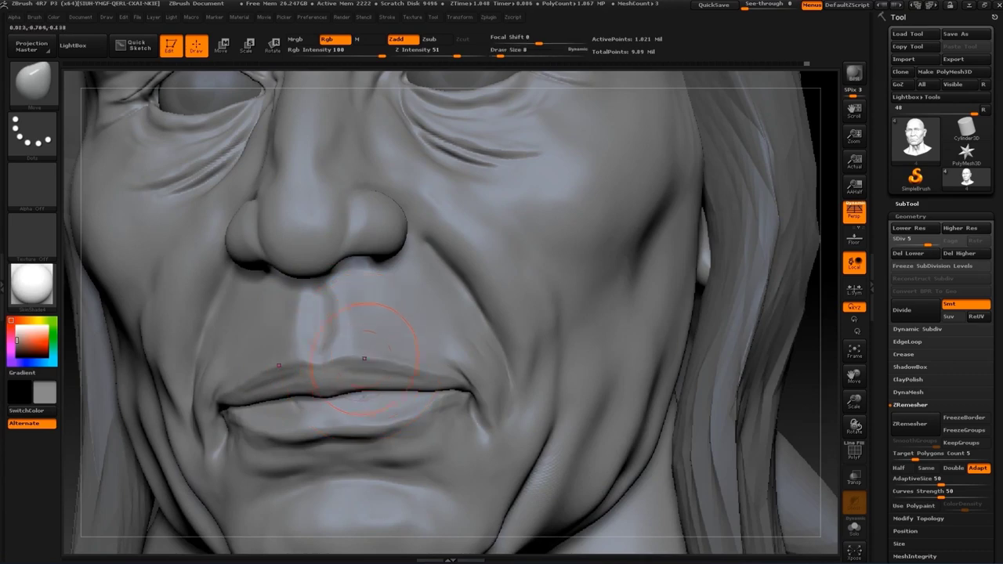
{"action": "key", "text": "b"}
Smooth the upper lip with a gentle low-intensity brush enlarged from size 5 to 6
{"action": "left_click", "coordinate": [792, 356]}
{"action": "mouse_move", "coordinate": [791, 357]}
{"action": "left_mouse_down", "text": "alt"}
{"action": "mouse_move", "coordinate": [792, 231]}
{"action": "mouse_move", "coordinate": [656, 303]}
{"action": "left_mouse_up", "text": "alt"}
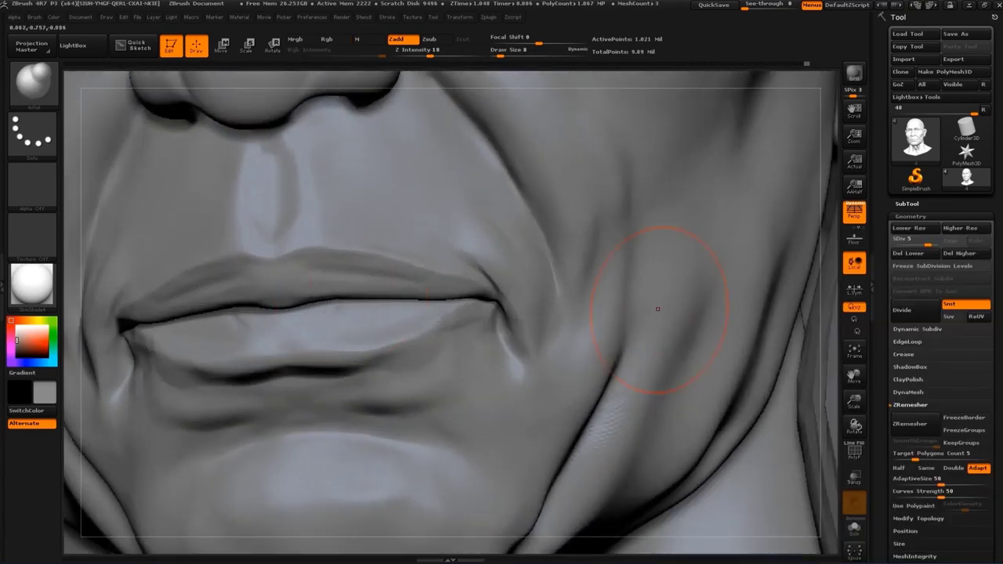
{"action": "key", "text": "s"}
{"action": "left_click_drag", "start_coordinate": [300, 274], "coordinate": [360, 275]}
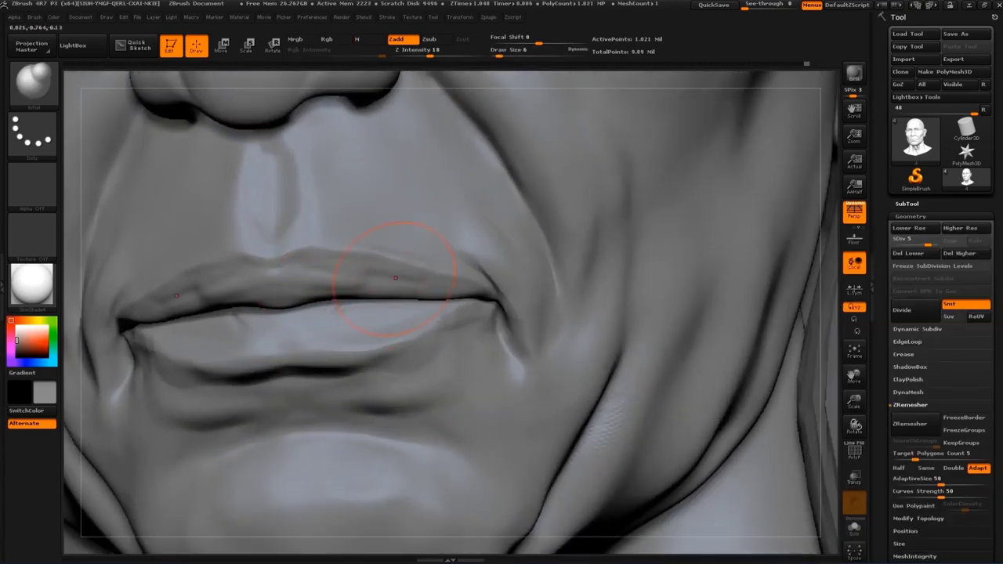
{"action": "key", "text": "shift"}
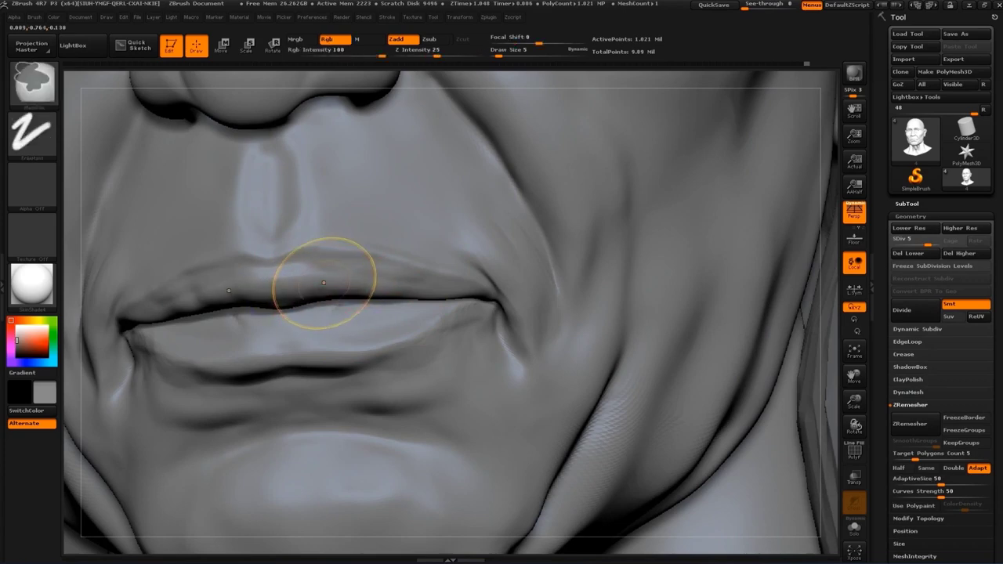
{"action": "left_click_drag", "start_coordinate": [324, 282], "coordinate": [235, 290], "text": "shift"}
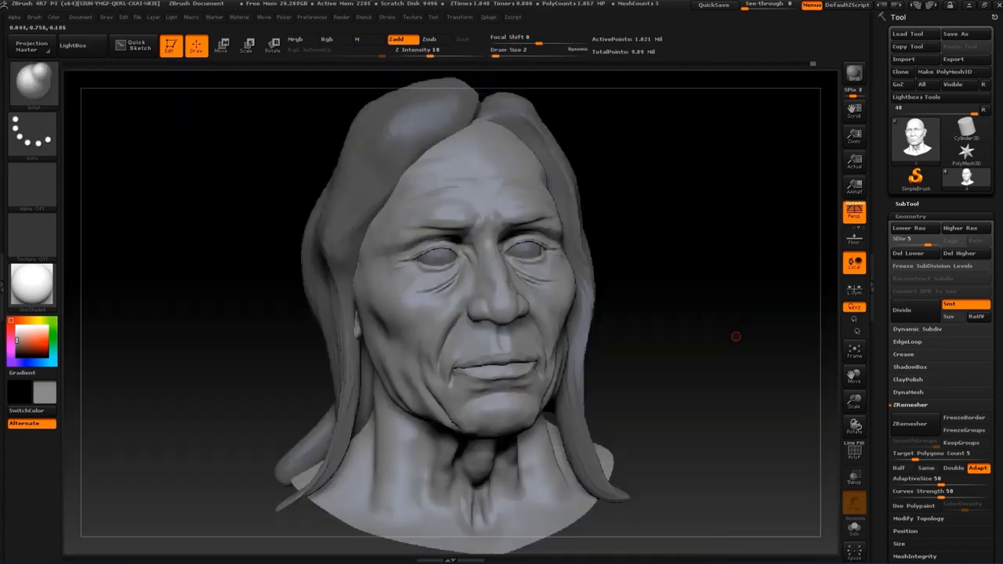
{"action": "mouse_move", "coordinate": [736, 336]}
{"action": "left_mouse_down"}
{"action": "mouse_move", "coordinate": [772, 340]}
{"action": "mouse_move", "coordinate": [752, 334]}
{"action": "left_mouse_up"}
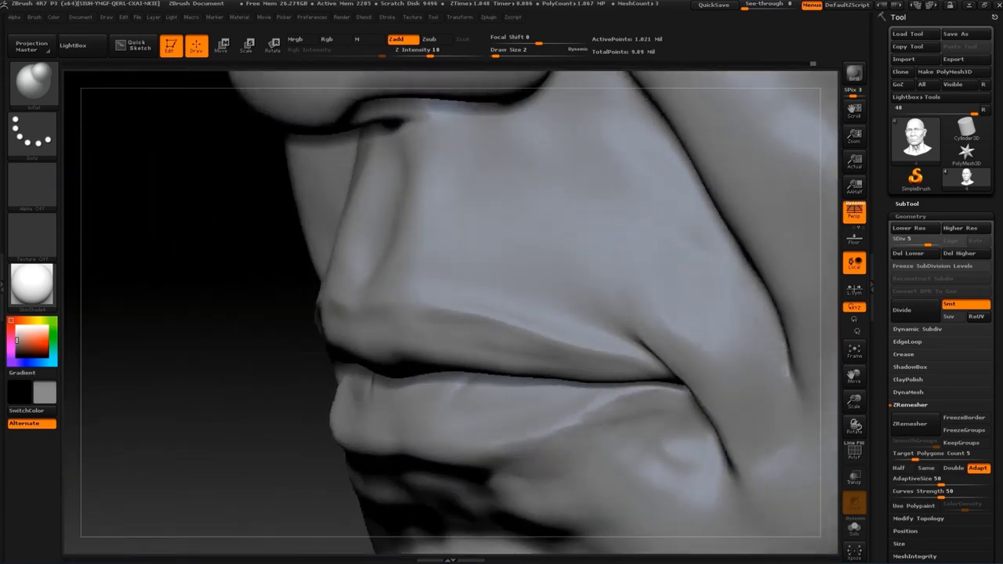
Return to the Standard brush at normal strength and check the philtrum from the side
{"action": "key", "text": "b"}
{"action": "left_click_drag", "start_coordinate": [306, 297], "coordinate": [437, 235]}
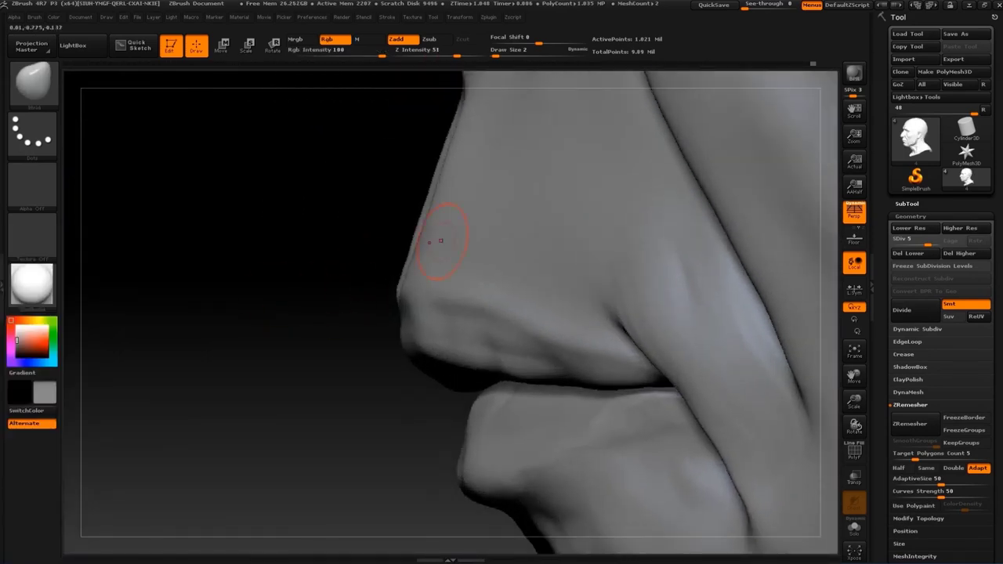
{"action": "key", "text": "s"}
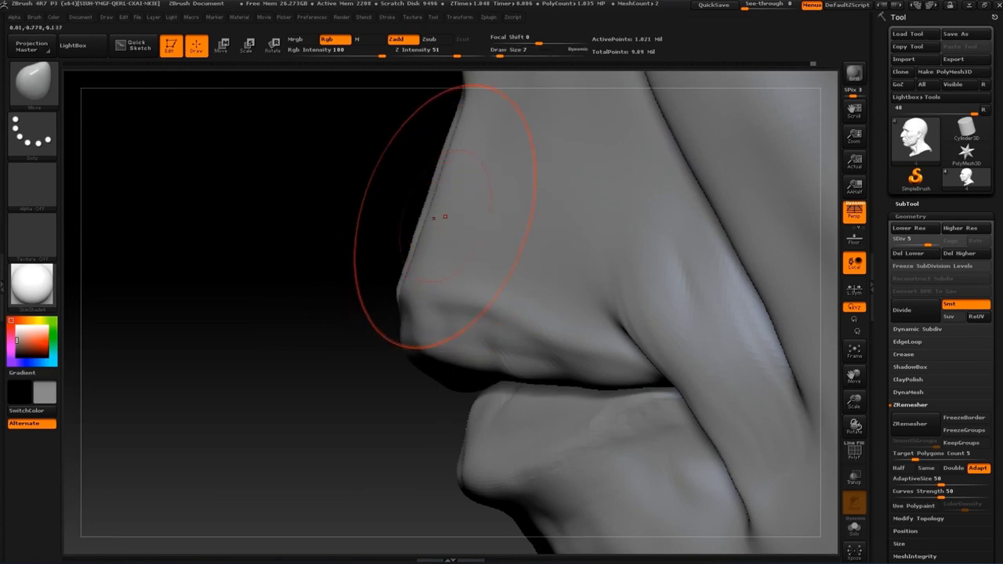
{"action": "key", "text": "s"}
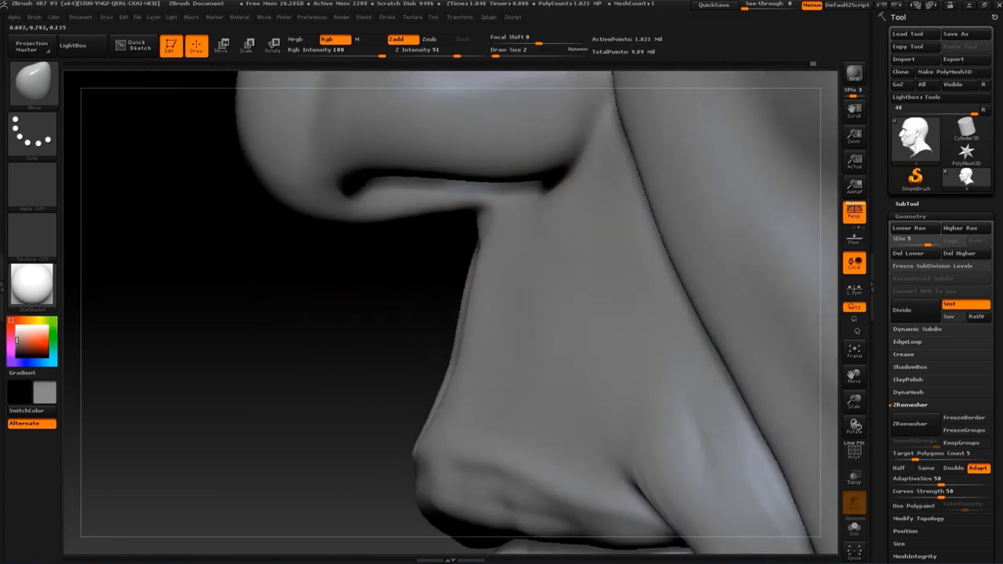
{"action": "key", "text": "b"}
{"action": "key", "text": "s"}
{"action": "key", "text": "t"}
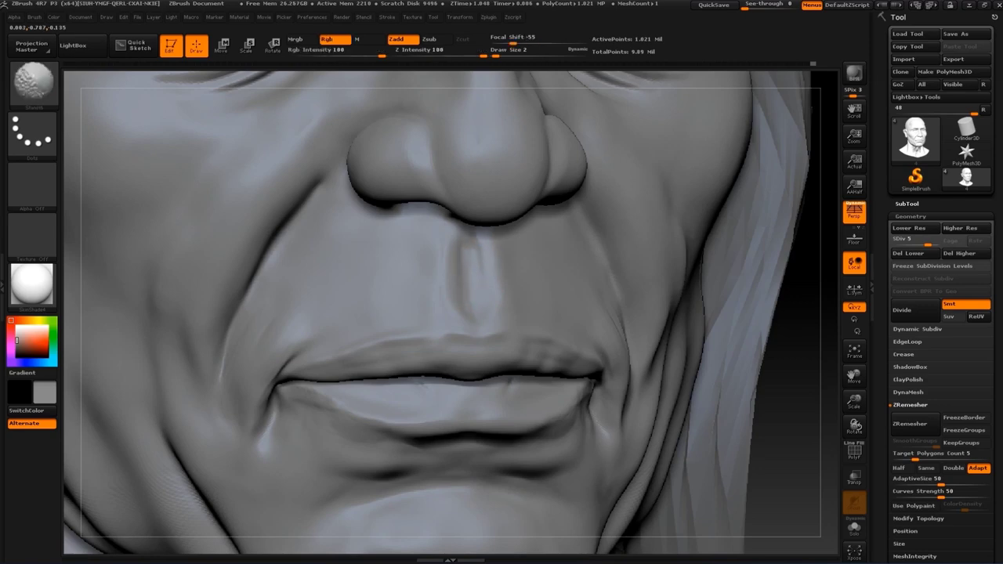
{"action": "mouse_move", "coordinate": [765, 405]}
{"action": "left_mouse_down"}
{"action": "mouse_move", "coordinate": [784, 407]}
{"action": "mouse_move", "coordinate": [460, 284]}
{"action": "left_mouse_up"}
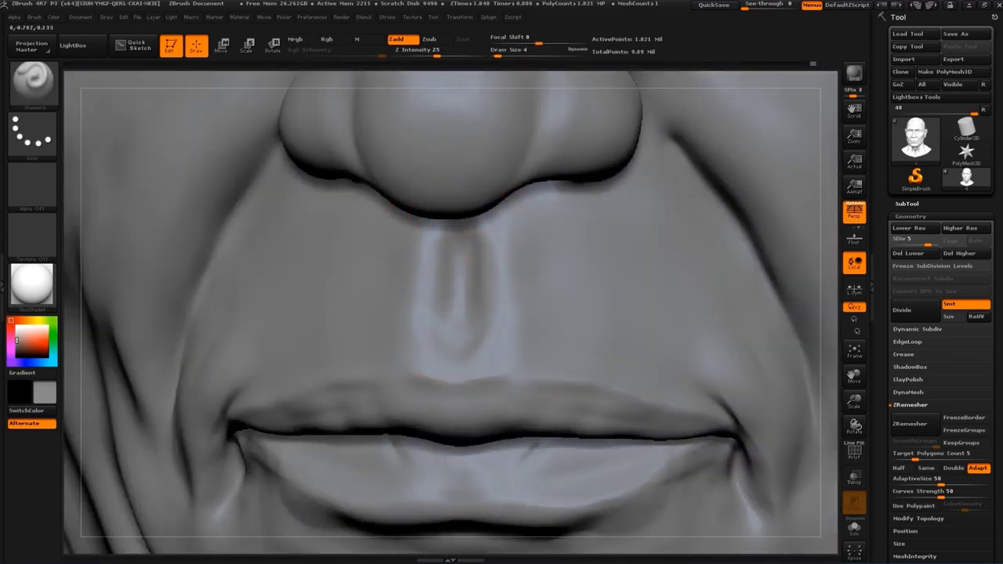
Close in on the nose and cheek and resize the brush for the nostril
{"action": "key", "text": "f"}
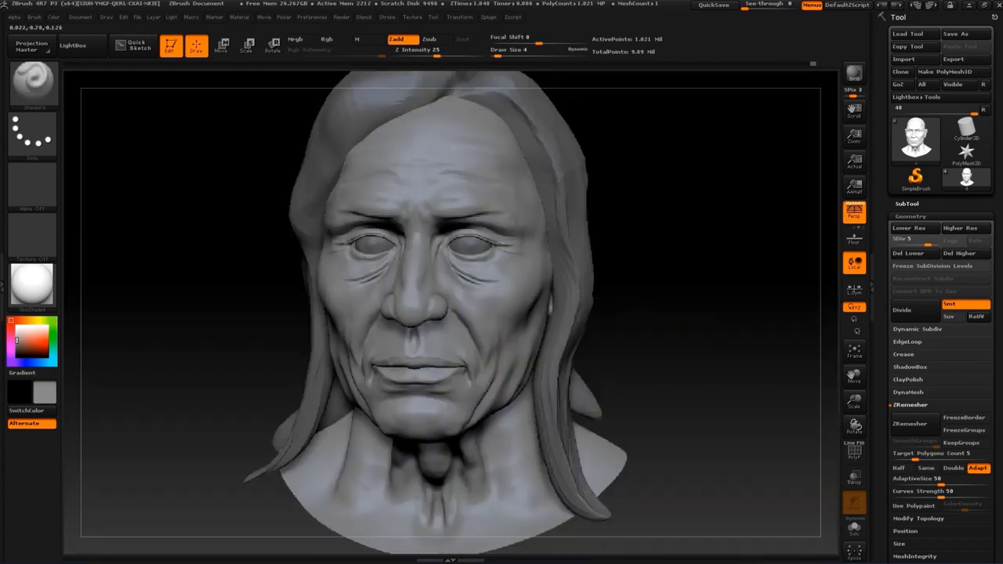
{"action": "left_click_drag", "start_coordinate": [627, 301], "coordinate": [618, 306]}
{"action": "mouse_move", "coordinate": [749, 353]}
{"action": "left_mouse_down"}
{"action": "mouse_move", "coordinate": [764, 294]}
{"action": "mouse_move", "coordinate": [224, 376]}
{"action": "left_mouse_up"}
{"action": "key", "text": "s"}
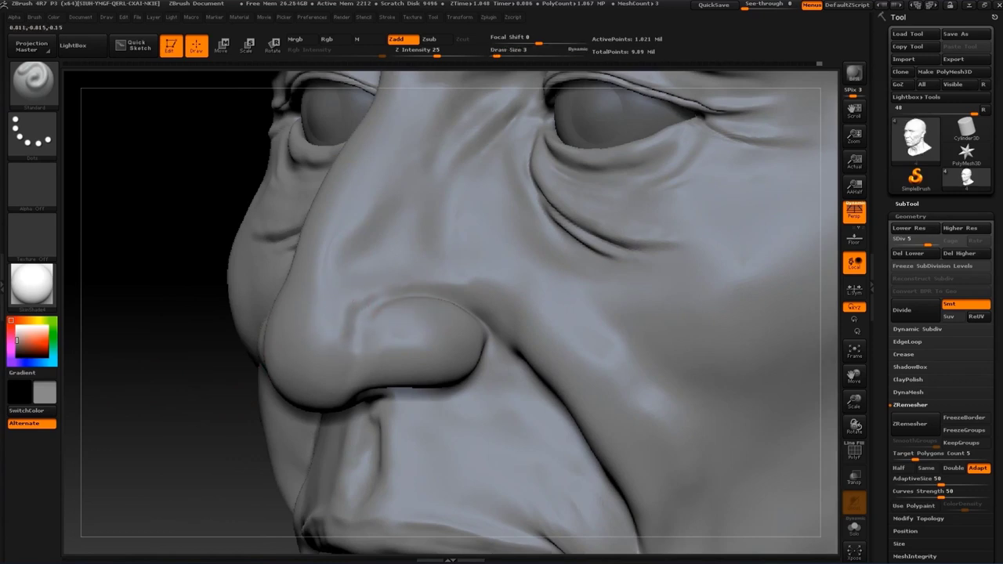
{"action": "mouse_move", "coordinate": [177, 295]}
{"action": "left_mouse_down"}
{"action": "mouse_move", "coordinate": [347, 314]}
{"action": "mouse_move", "coordinate": [491, 257]}
{"action": "left_mouse_up"}
{"action": "key", "text": "s"}
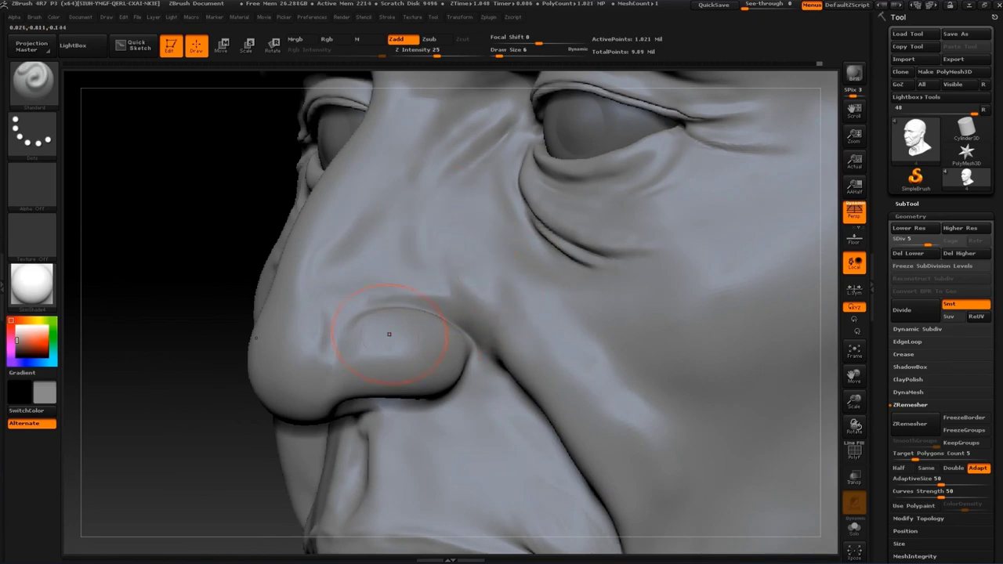
{"action": "left_click_drag", "start_coordinate": [196, 337], "coordinate": [579, 391]}
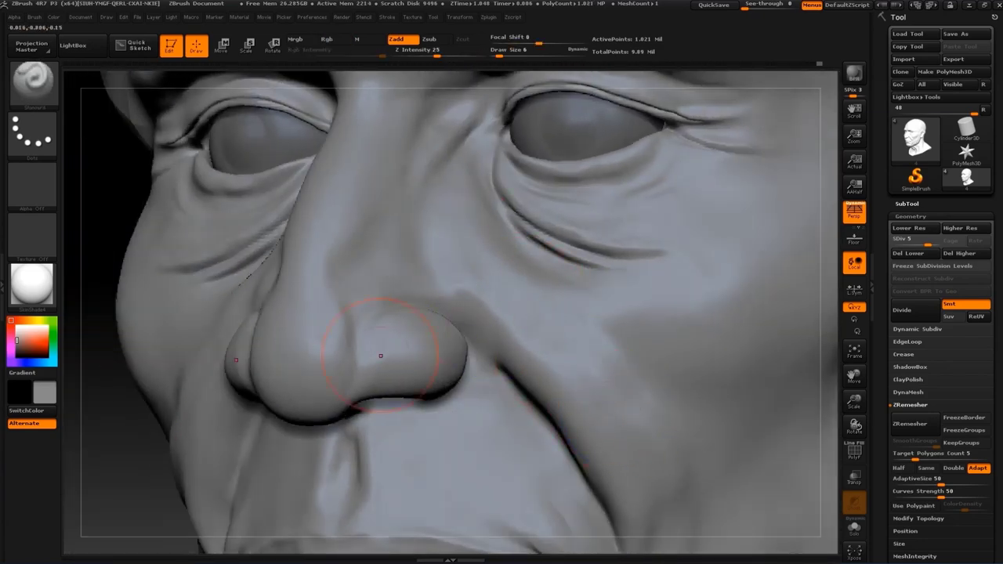
{"action": "left_click_drag", "start_coordinate": [380, 356], "coordinate": [408, 268]}
Sharpen the nostril edges with the Dam_Standard and Standard brushes
{"action": "key", "text": "b"}
{"action": "key", "text": "d"}
{"action": "key", "text": "s"}
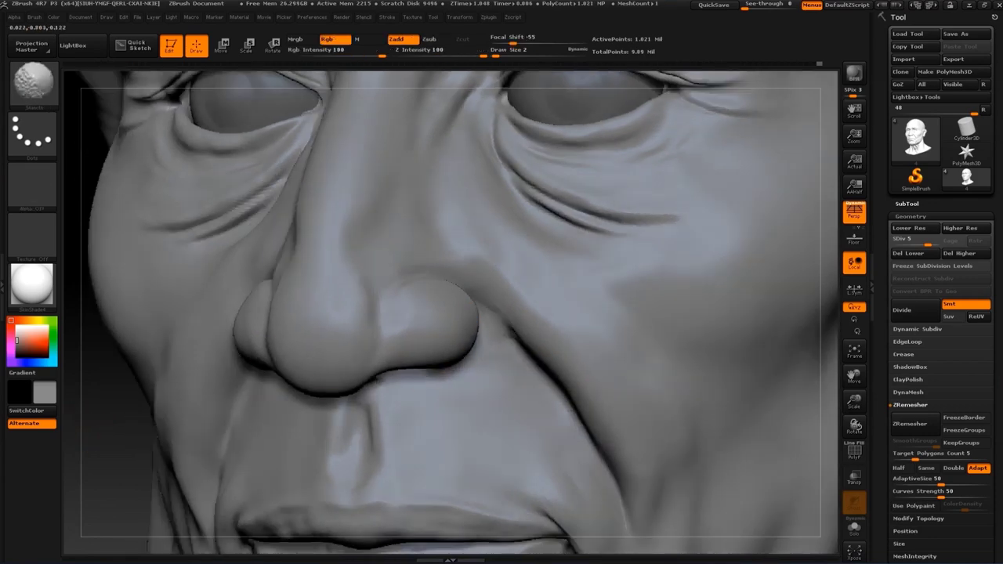
{"action": "key", "text": "b"}
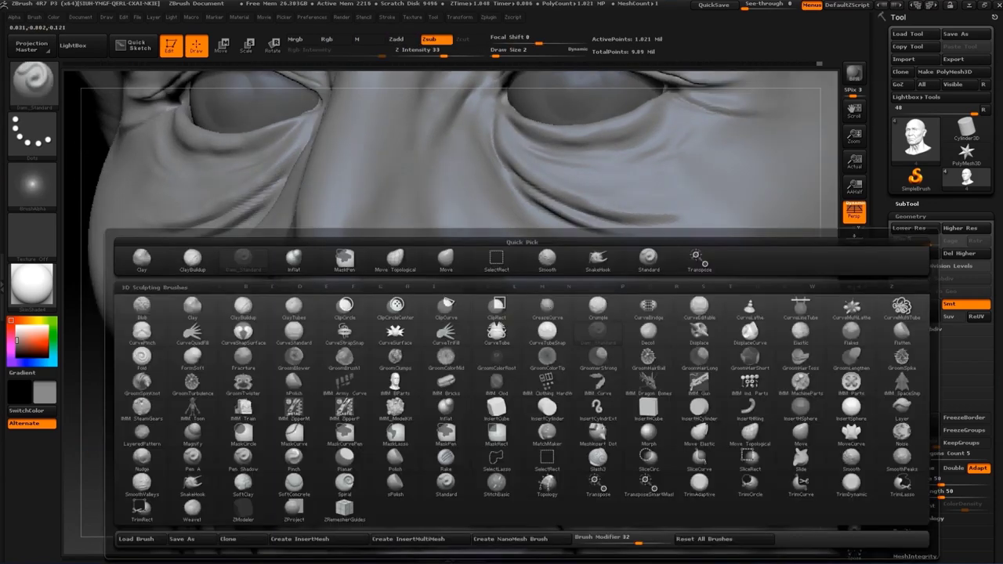
{"action": "key", "text": "s"}
{"action": "key", "text": "t"}
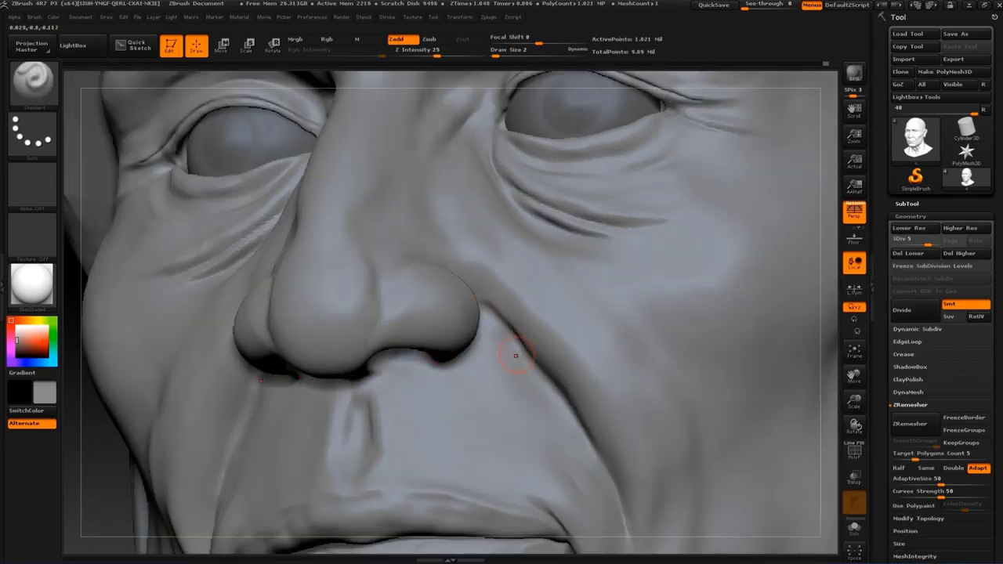
Smooth the cheek and switch to the ClayBuildup brush
{"action": "key", "text": "shift"}
{"action": "key", "text": "f"}
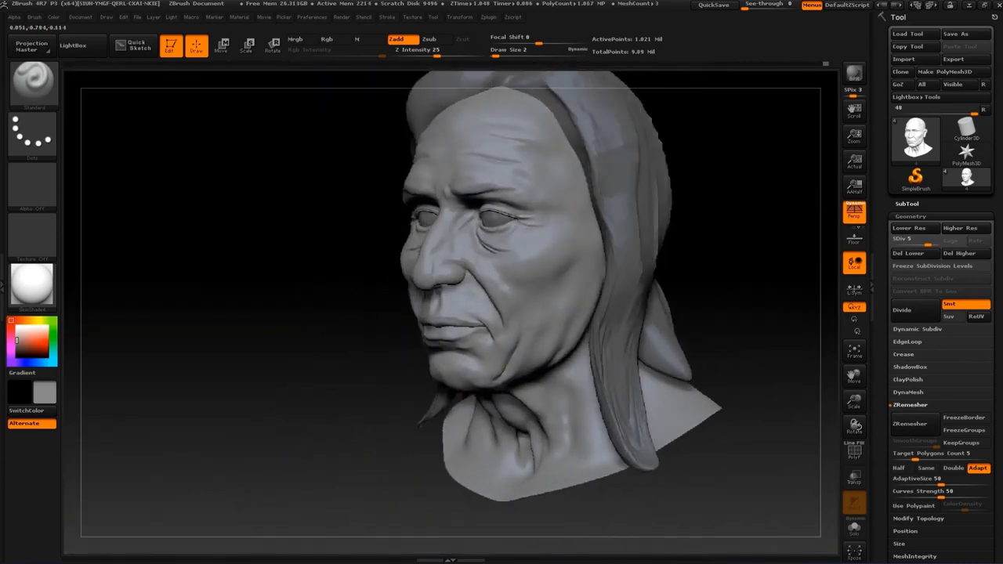
{"action": "mouse_move", "coordinate": [709, 294]}
{"action": "left_mouse_down"}
{"action": "mouse_move", "coordinate": [719, 282]}
{"action": "mouse_move", "coordinate": [718, 345]}
{"action": "mouse_move", "coordinate": [588, 273]}
{"action": "left_mouse_up"}
{"action": "key", "text": "b"}
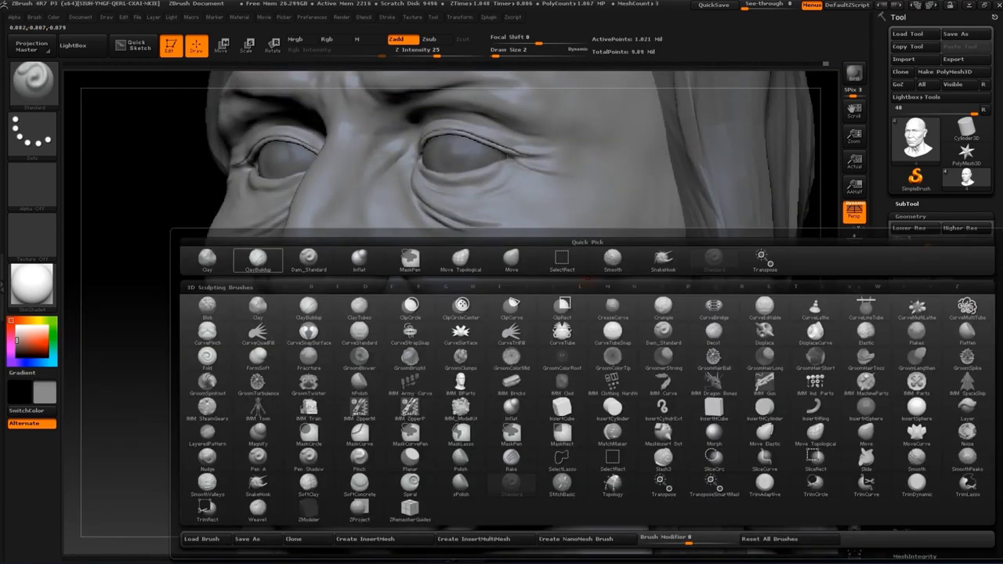
{"action": "key", "text": "c"}
{"action": "key", "text": "b"}
{"action": "key", "text": "shift"}
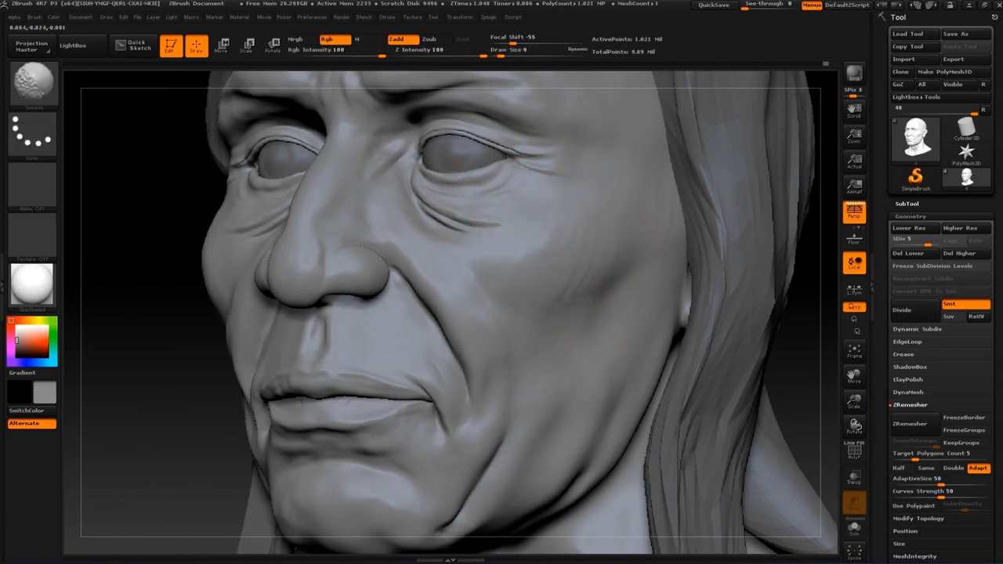
Carve the fold from the mouth corner toward the jaw with a progressively smaller brush
{"action": "mouse_move", "coordinate": [130, 414]}
{"action": "left_mouse_down"}
{"action": "mouse_move", "coordinate": [329, 407]}
{"action": "mouse_move", "coordinate": [157, 269]}
{"action": "mouse_move", "coordinate": [421, 302]}
{"action": "left_mouse_up"}
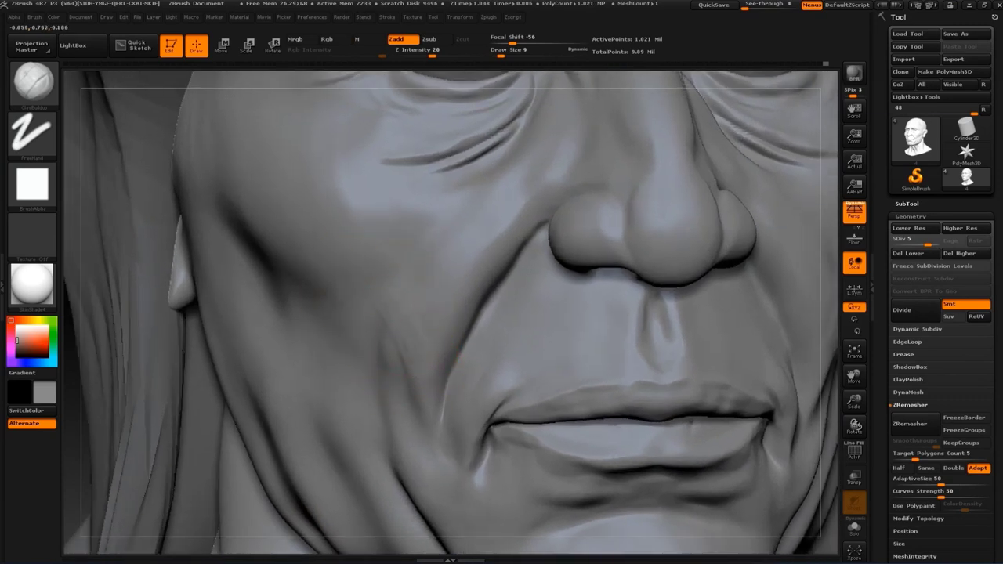
{"action": "key", "text": "bracketleft"}
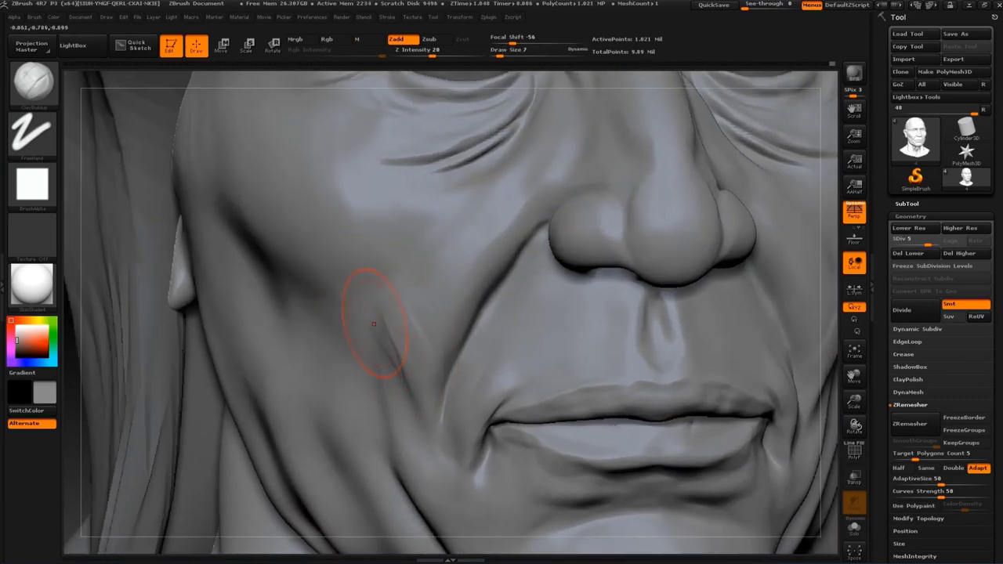
{"action": "mouse_move", "coordinate": [123, 380]}
{"action": "left_mouse_down", "text": "alt"}
{"action": "mouse_move", "coordinate": [327, 317]}
{"action": "mouse_move", "coordinate": [235, 302]}
{"action": "mouse_move", "coordinate": [572, 337]}
{"action": "left_mouse_up", "text": "alt"}
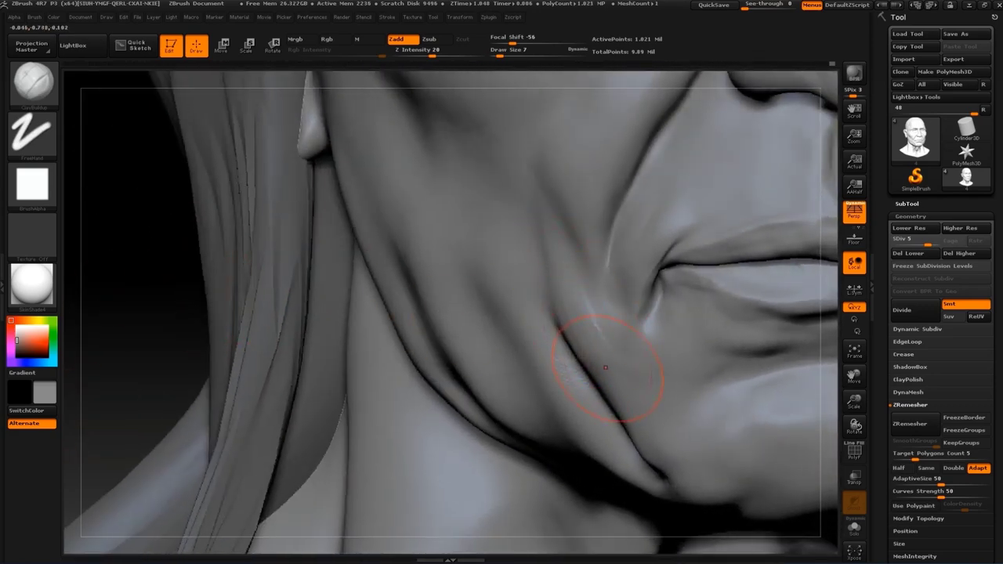
{"action": "key", "text": "bracketleft"}
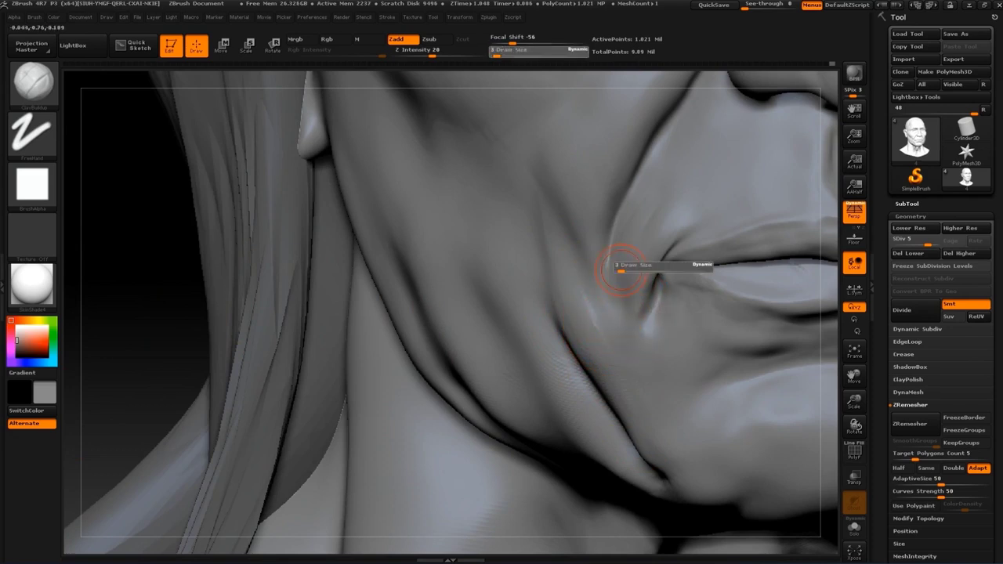
{"action": "key", "text": "bracketleft"}
{"action": "key", "text": "bracketleft"}
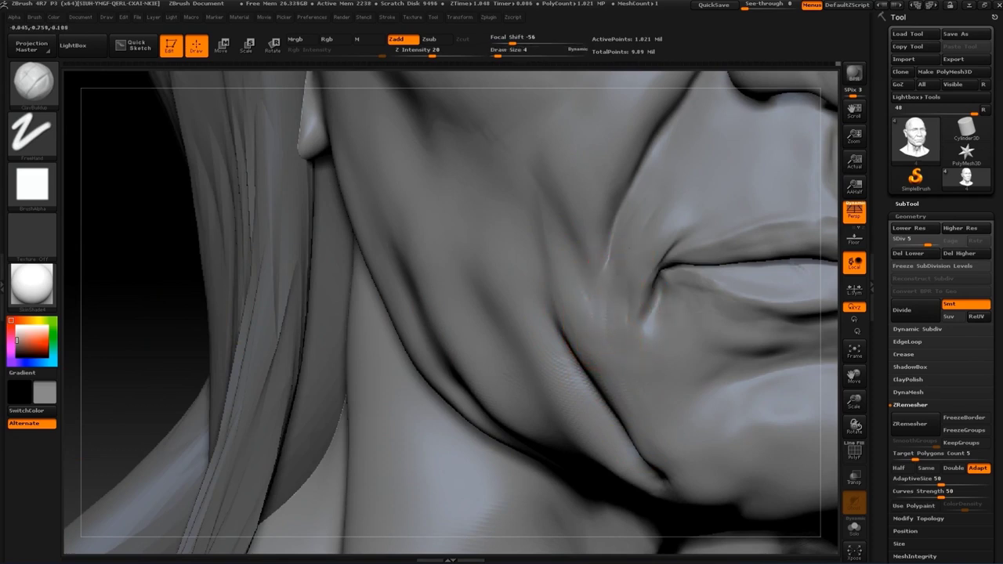
Frame the head and close in on the nose profile with the Move brush
{"action": "key", "text": "f"}
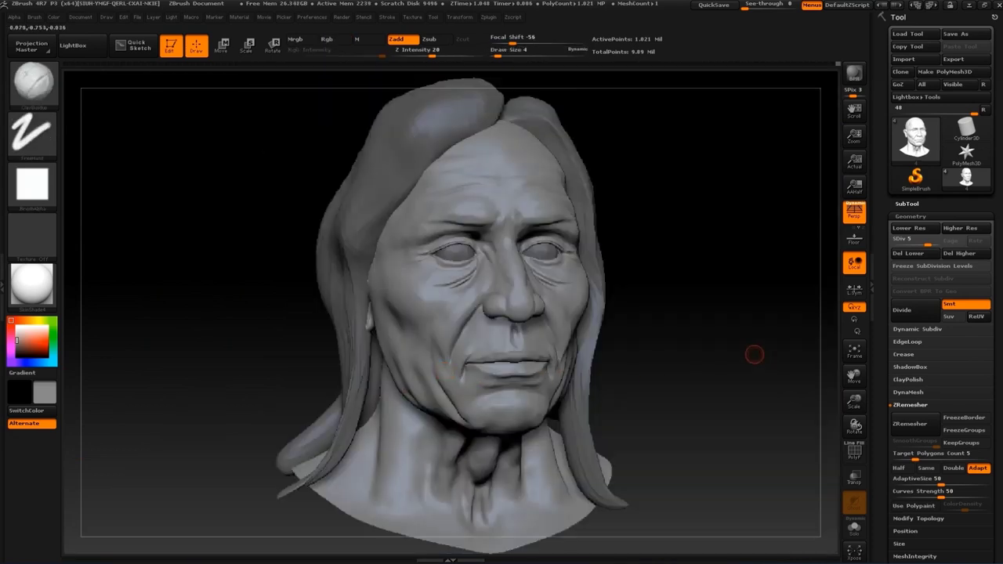
{"action": "mouse_move", "coordinate": [196, 313]}
{"action": "left_mouse_down"}
{"action": "mouse_move", "coordinate": [298, 313]}
{"action": "mouse_move", "coordinate": [212, 314]}
{"action": "mouse_move", "coordinate": [211, 196]}
{"action": "left_mouse_up"}
{"action": "left_click_drag", "start_coordinate": [587, 126], "coordinate": [556, 311], "text": "alt"}
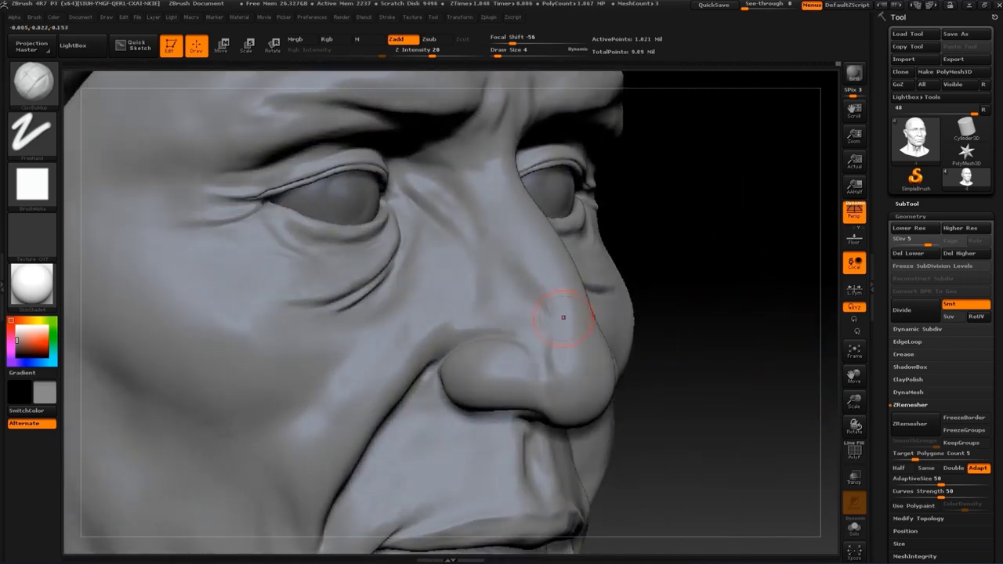
{"action": "key", "text": "b"}
{"action": "key", "text": "s"}
{"action": "key", "text": "t"}
{"action": "mouse_move", "coordinate": [666, 305]}
{"action": "left_mouse_down"}
{"action": "mouse_move", "coordinate": [708, 286]}
{"action": "mouse_move", "coordinate": [579, 276]}
{"action": "left_mouse_up"}
Reshape the nose bridge profile from both sides with an enlarged Move brush
{"action": "key", "text": "b"}
{"action": "key", "text": "Escape"}
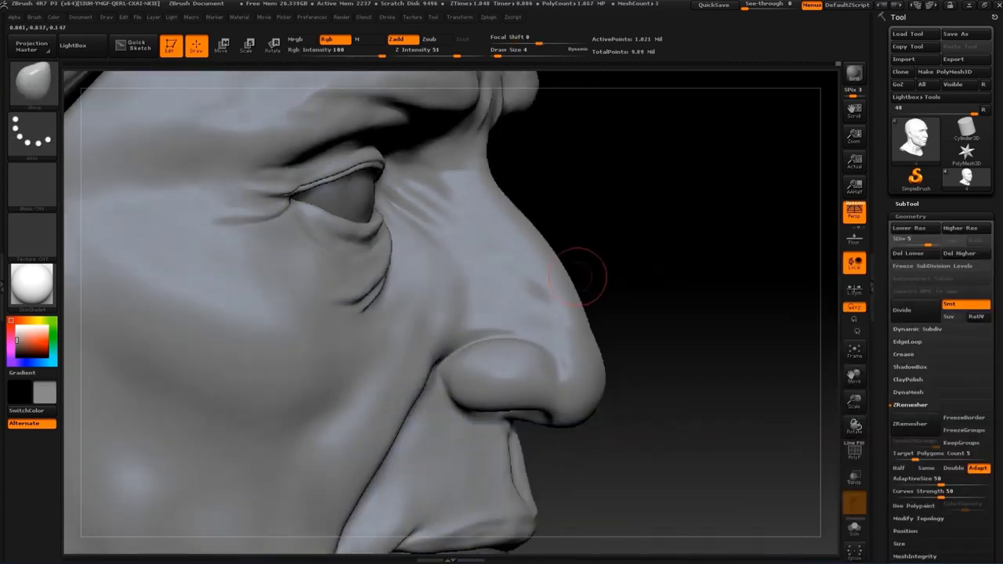
{"action": "key", "text": "bracketright"}
{"action": "key", "text": "bracketright"}
{"action": "mouse_move", "coordinate": [548, 188]}
{"action": "left_mouse_down"}
{"action": "mouse_move", "coordinate": [595, 236]}
{"action": "mouse_move", "coordinate": [560, 309]}
{"action": "left_mouse_up"}
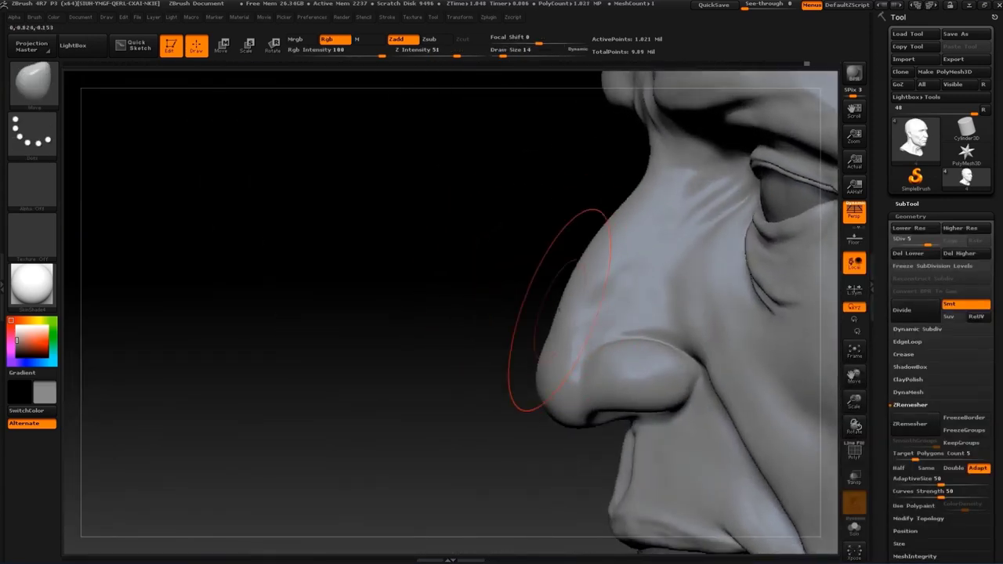
{"action": "key", "text": "bracketleft"}
{"action": "key", "text": "bracketleft"}
{"action": "left_click_drag", "start_coordinate": [519, 214], "coordinate": [377, 258]}
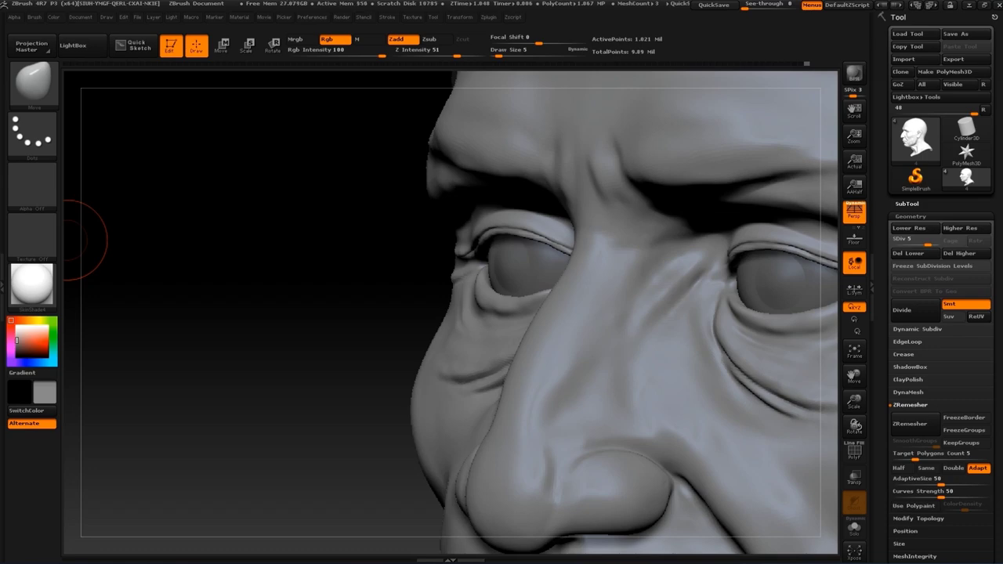
Carve a crease across the nose bridge with a smaller Dam_Standard brush
{"action": "key", "text": "b"}
{"action": "key", "text": "d"}
{"action": "key", "text": "s"}
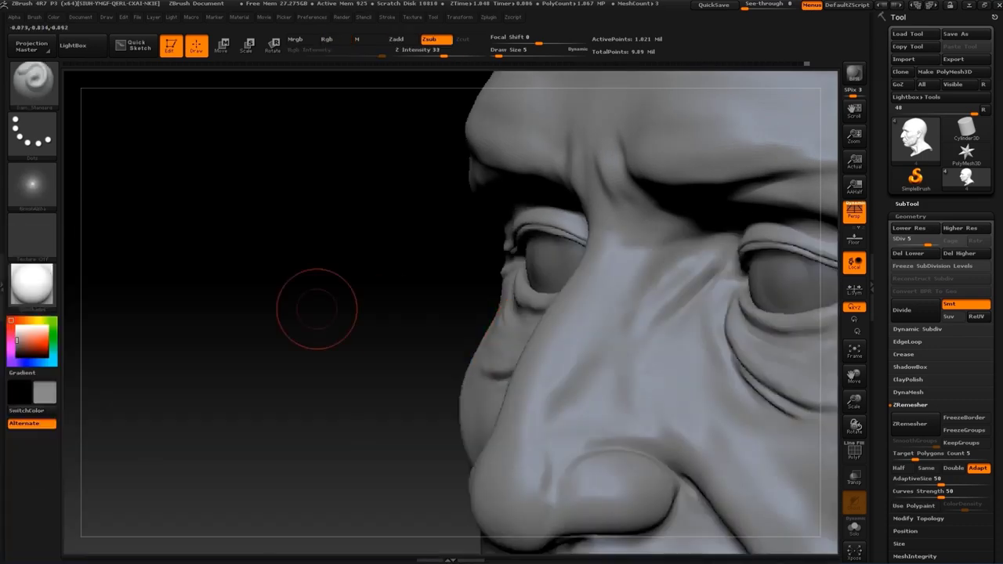
{"action": "left_click_drag", "start_coordinate": [313, 303], "coordinate": [492, 227]}
{"action": "key", "text": "s"}
{"action": "key", "text": "Return"}
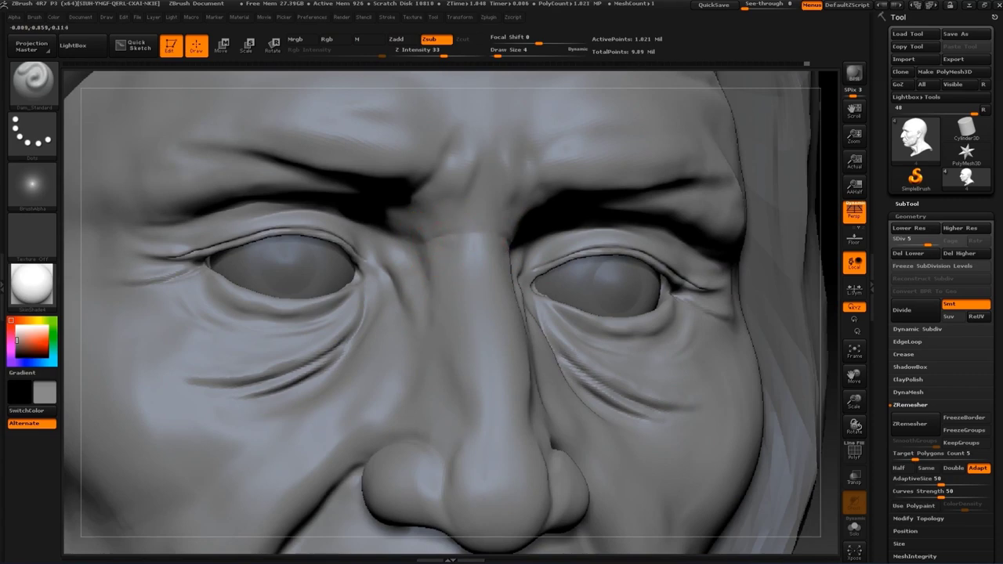
{"action": "left_click_drag", "start_coordinate": [432, 233], "coordinate": [511, 237]}
Smooth the nose bridge below the brow with the Standard brush
{"action": "key", "text": "b"}
{"action": "key", "text": "s"}
{"action": "key", "text": "t"}
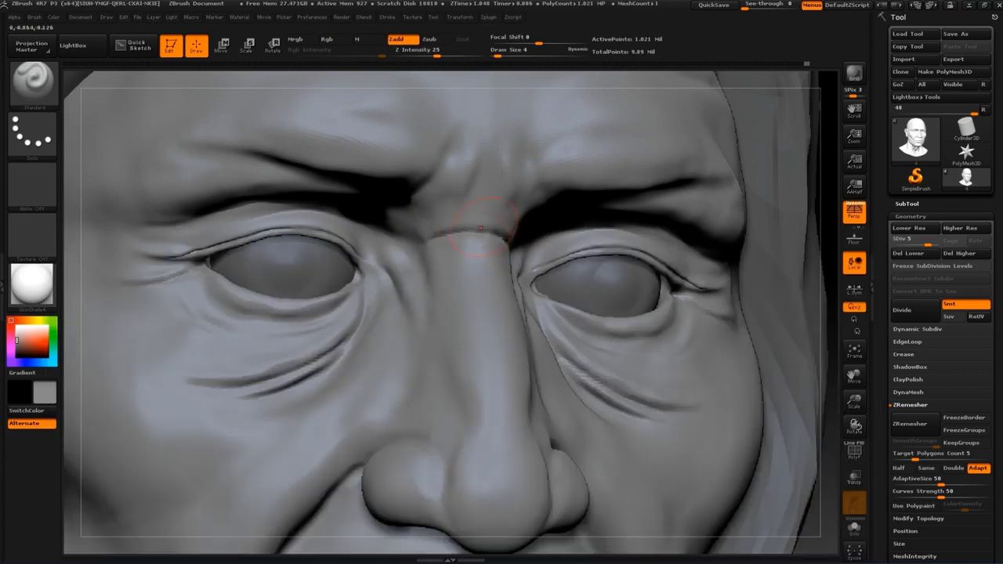
{"action": "right_click_drag", "start_coordinate": [510, 241], "coordinate": [427, 213]}
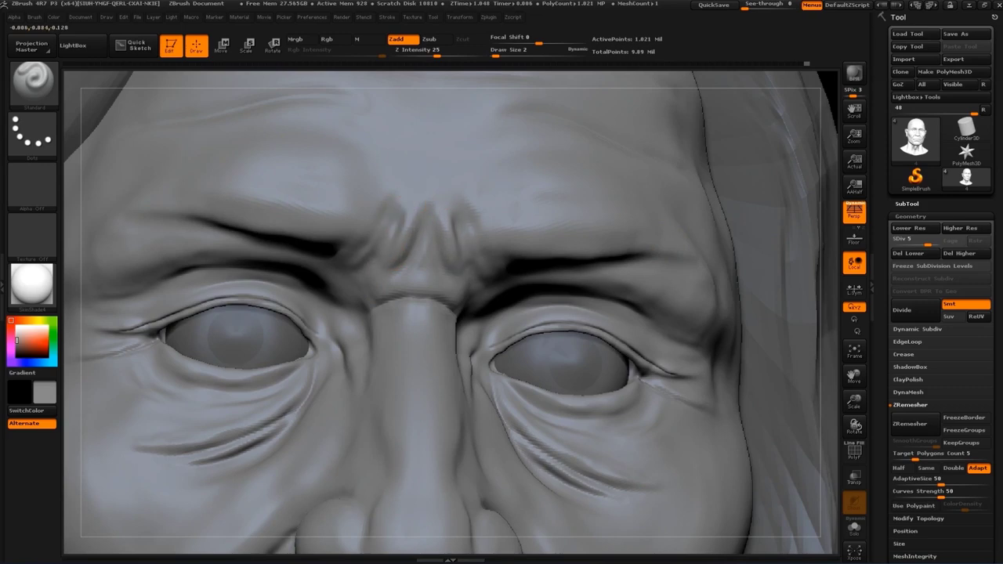
{"action": "mouse_move", "coordinate": [362, 286]}
{"action": "left_mouse_down", "text": "shift"}
{"action": "mouse_move", "coordinate": [396, 278]}
{"action": "mouse_move", "coordinate": [453, 307]}
{"action": "left_mouse_up", "text": "shift"}
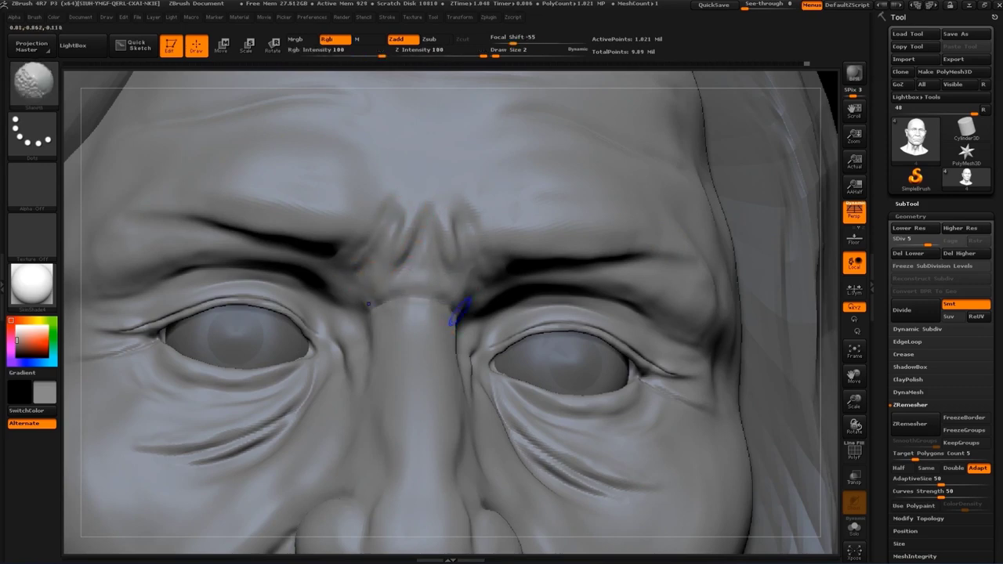
Set the Standard brush to size 6 for the brow and view the head from the front
{"action": "key", "text": "f"}
{"action": "mouse_move", "coordinate": [502, 313]}
{"action": "right_mouse_down"}
{"action": "mouse_move", "coordinate": [723, 280]}
{"action": "mouse_move", "coordinate": [333, 314]}
{"action": "right_mouse_up"}
{"action": "type", "text": "s"}
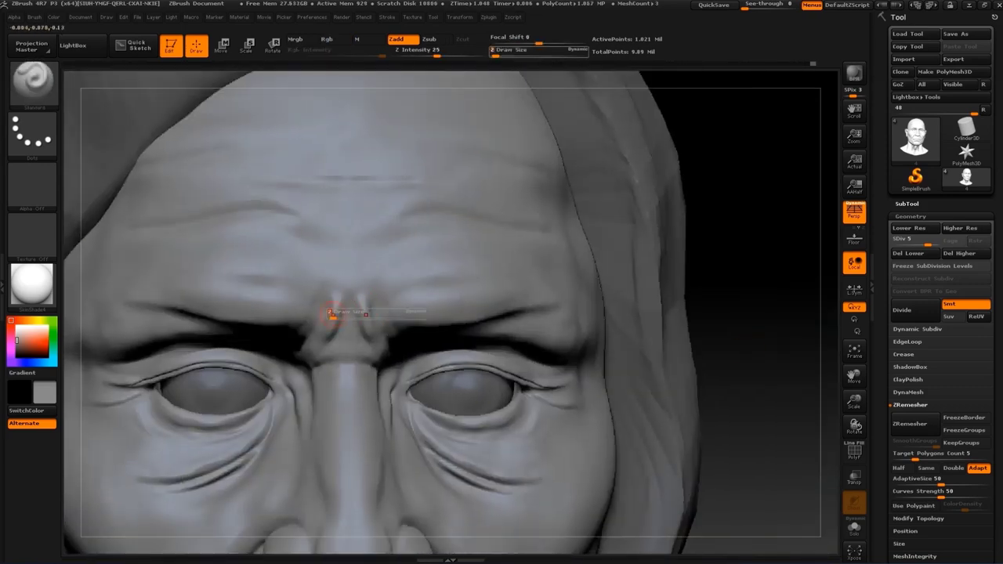
{"action": "type", "text": "s6"}
{"action": "key", "text": "Return"}
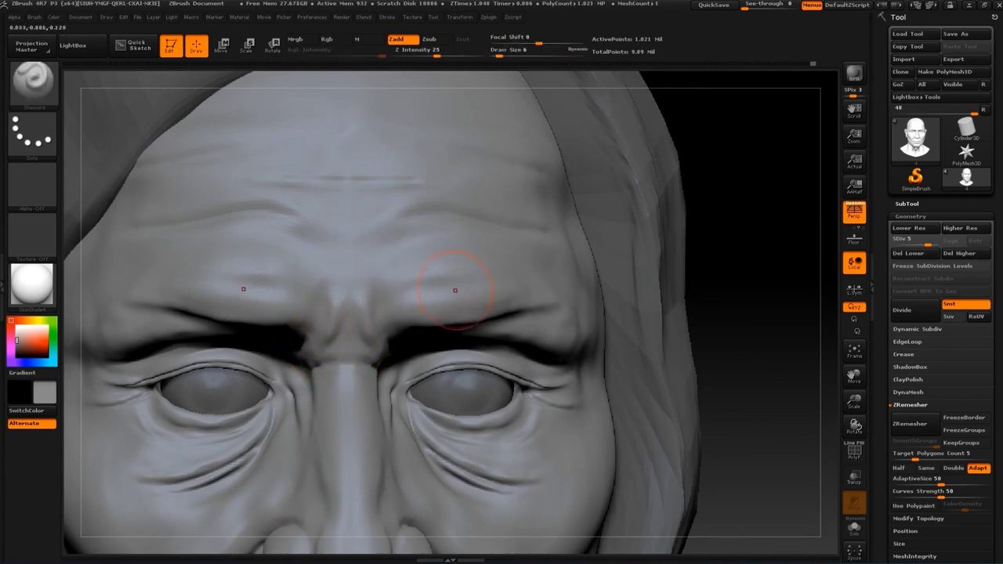
{"action": "key", "text": "f"}
{"action": "right_click_drag", "start_coordinate": [454, 290], "coordinate": [596, 298]}
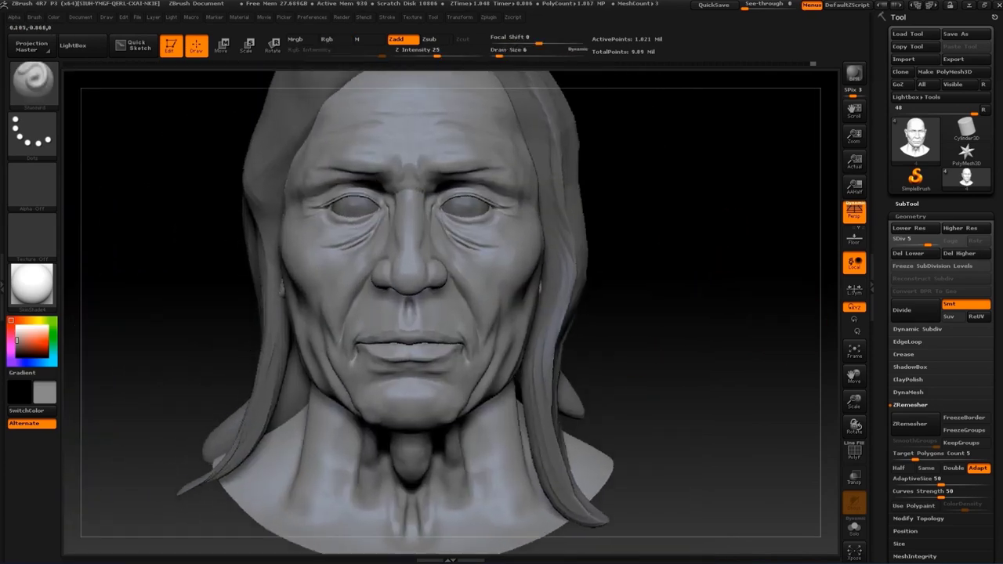
Sculpt the brow between the eyes and refine the eyelid with a brush shrunk to size 1
{"action": "mouse_move", "coordinate": [501, 313]}
{"action": "right_mouse_down", "text": "ctrl"}
{"action": "mouse_move", "coordinate": [772, 290]}
{"action": "mouse_move", "coordinate": [492, 251]}
{"action": "right_mouse_up", "text": "ctrl"}
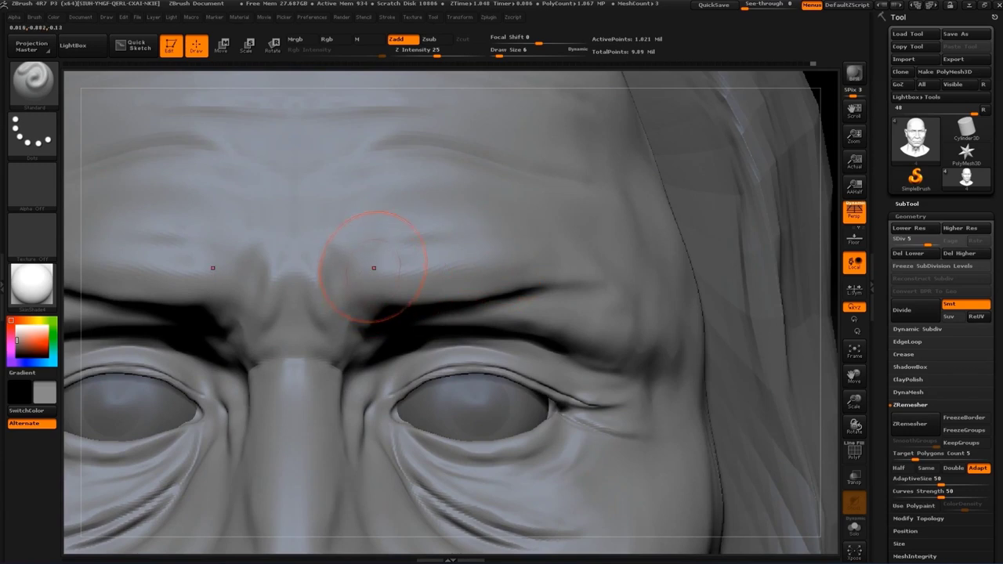
{"action": "left_click_drag", "start_coordinate": [374, 271], "coordinate": [429, 287]}
{"action": "key", "text": "s"}
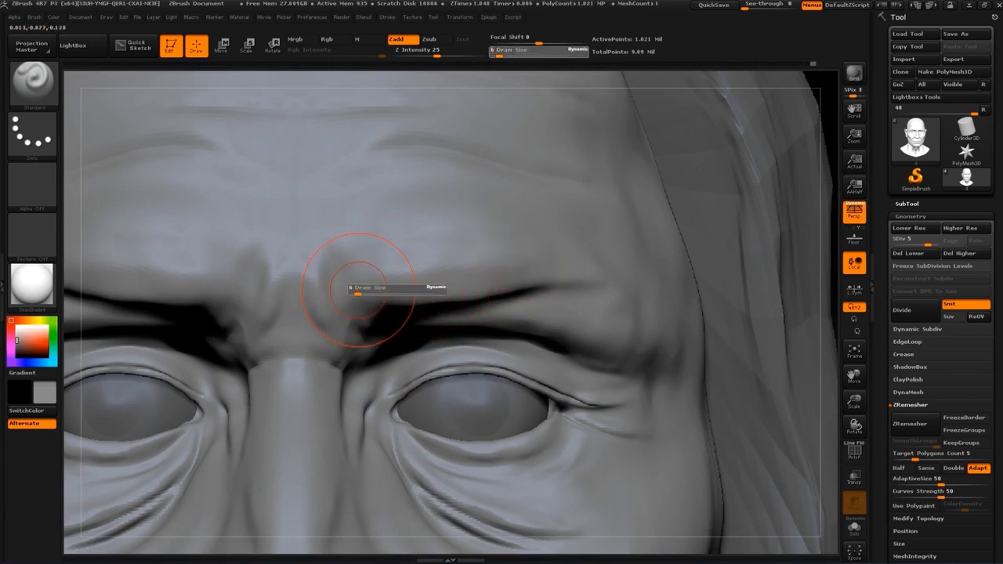
{"action": "left_click_drag", "start_coordinate": [360, 290], "coordinate": [349, 288]}
{"action": "right_click_drag", "start_coordinate": [357, 263], "coordinate": [277, 163], "text": "alt"}
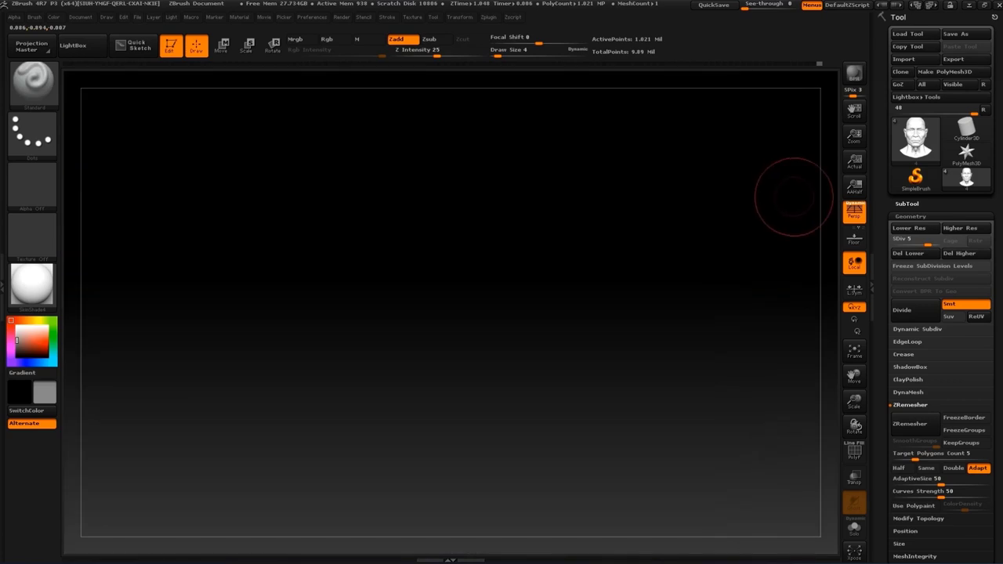
{"action": "mouse_move", "coordinate": [790, 197]}
{"action": "right_mouse_down", "text": "alt"}
{"action": "mouse_move", "coordinate": [815, 213]}
{"action": "mouse_move", "coordinate": [388, 205]}
{"action": "right_mouse_up", "text": "alt"}
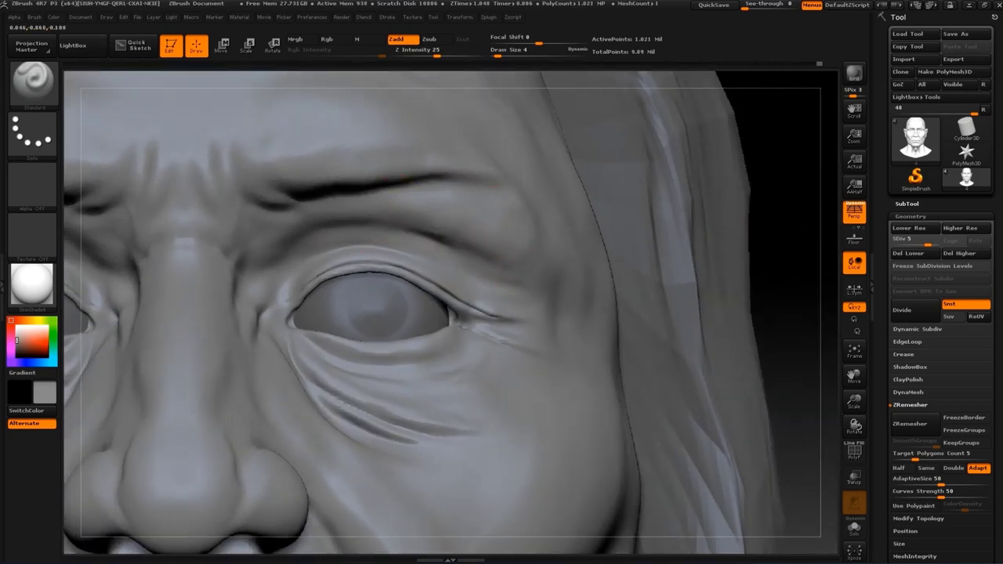
{"action": "right_click_drag", "start_coordinate": [717, 241], "coordinate": [752, 258]}
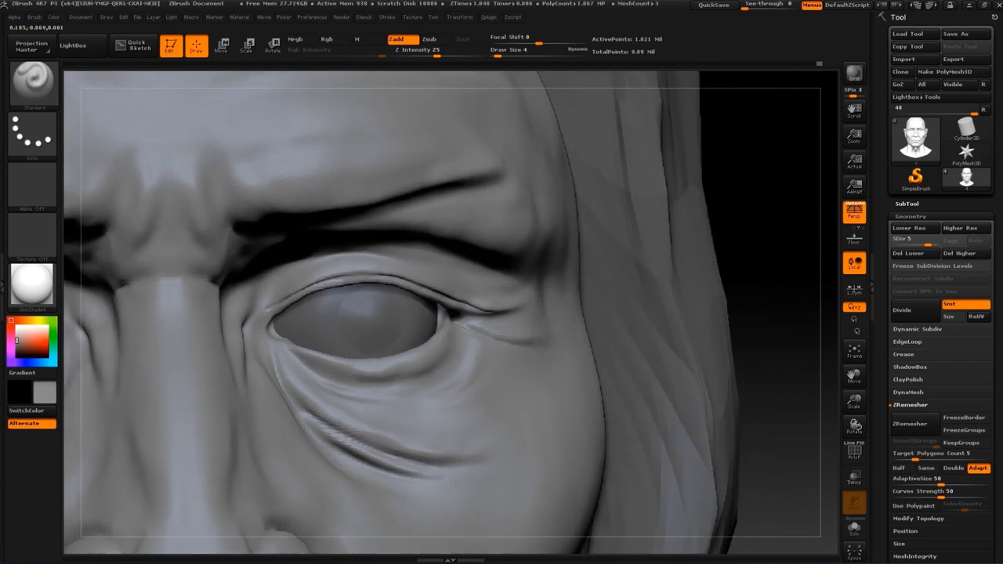
{"action": "right_click_drag", "start_coordinate": [784, 195], "coordinate": [308, 281], "text": "alt"}
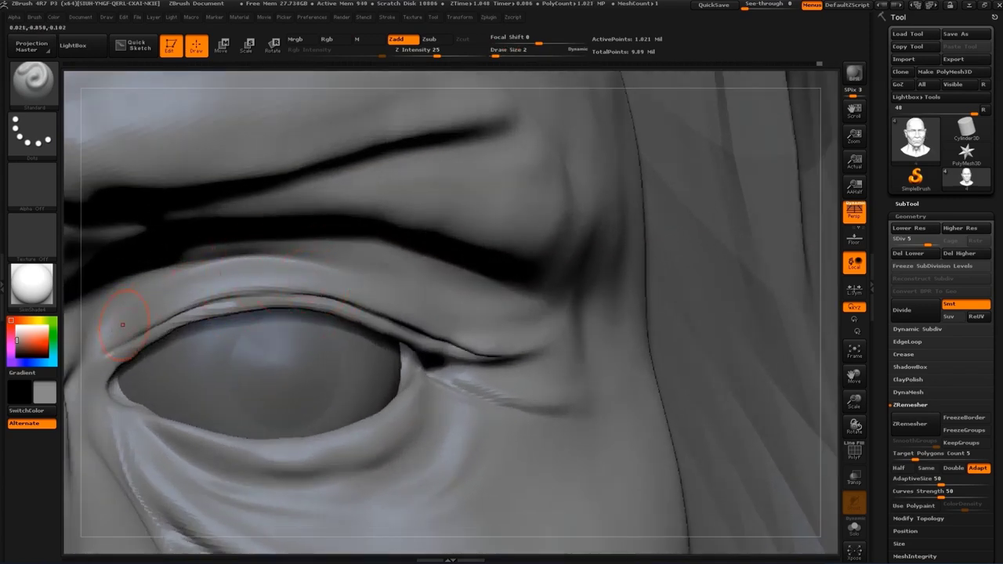
{"action": "key", "text": "bracketleft"}
{"action": "key", "text": "bracketleft"}
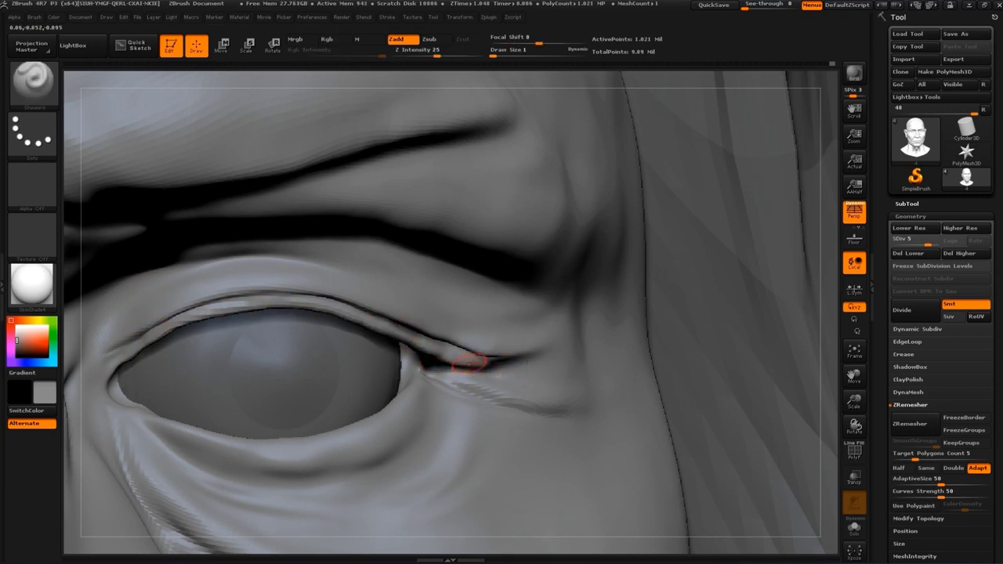
Pull the under-eye wrinkles beside the nose into shape with the Move Topological brush
{"action": "key", "text": "f"}
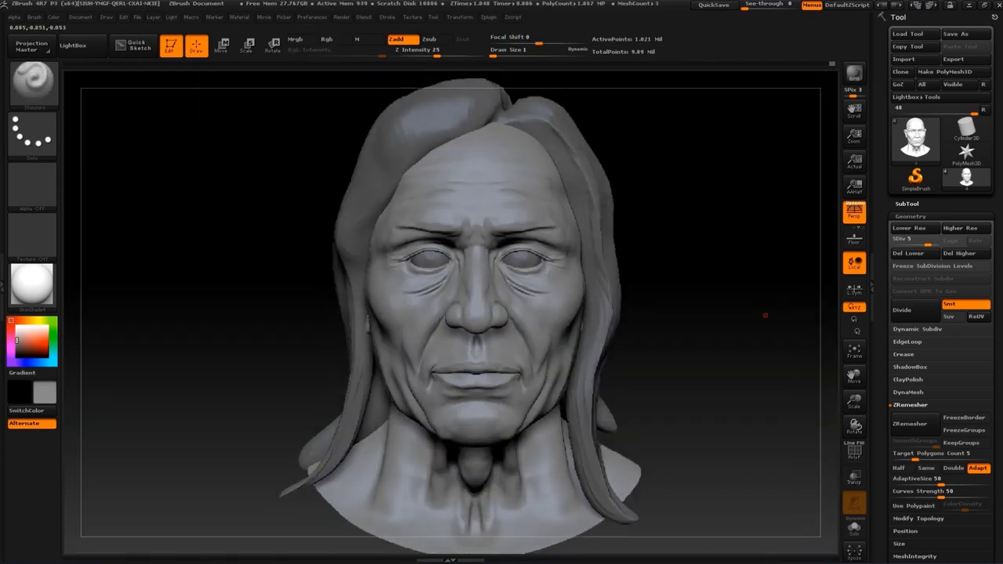
{"action": "left_click_drag", "start_coordinate": [771, 304], "coordinate": [771, 235], "text": "alt"}
{"action": "mouse_move", "coordinate": [744, 313]}
{"action": "left_mouse_down"}
{"action": "mouse_move", "coordinate": [716, 259]}
{"action": "mouse_move", "coordinate": [716, 233]}
{"action": "mouse_move", "coordinate": [712, 298]}
{"action": "left_mouse_up"}
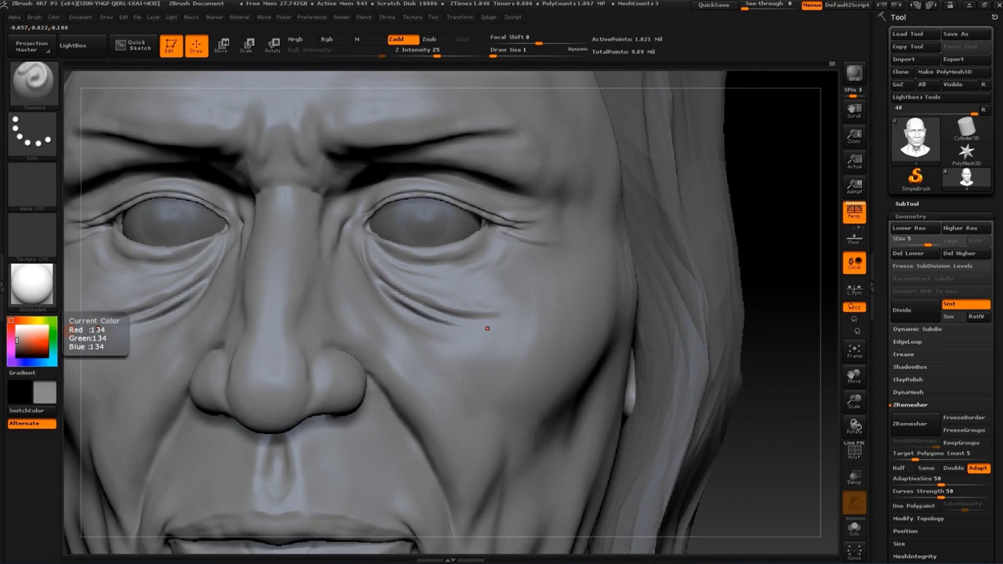
{"action": "key", "text": "b"}
{"action": "key", "text": "m"}
{"action": "key", "text": "t"}
{"action": "left_click_drag", "start_coordinate": [783, 314], "coordinate": [752, 266]}
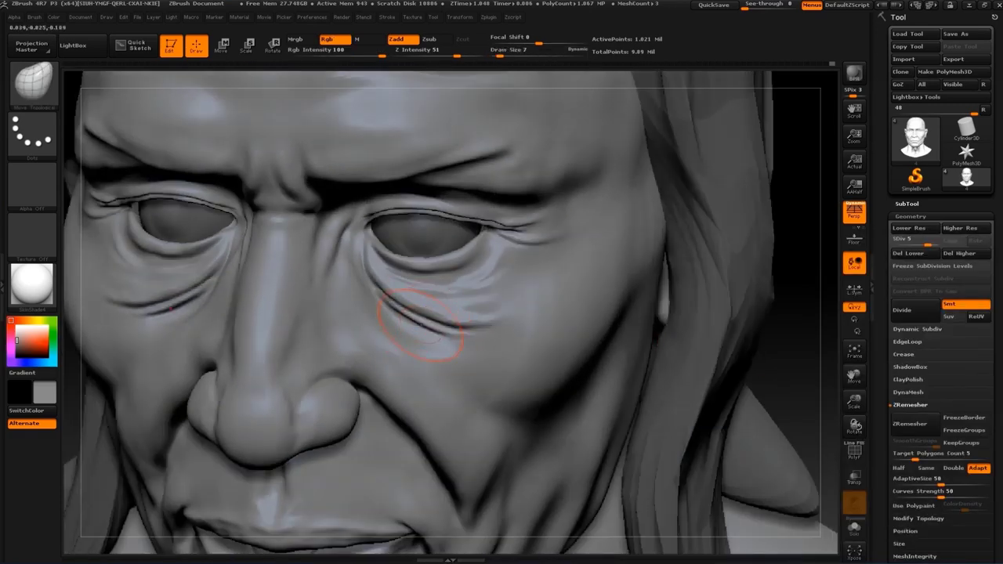
{"action": "left_click_drag", "start_coordinate": [423, 309], "coordinate": [479, 328]}
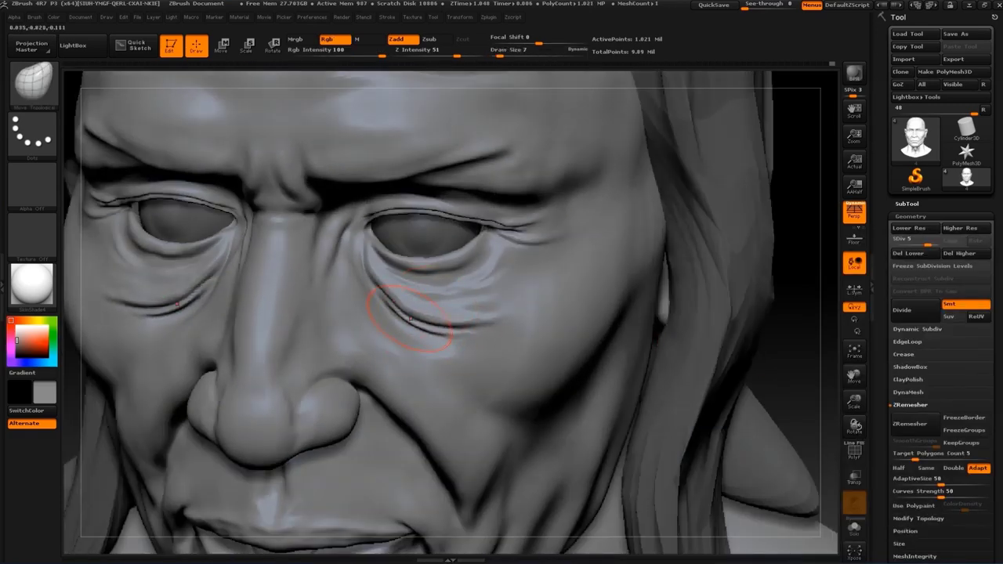
{"action": "key", "text": "s"}
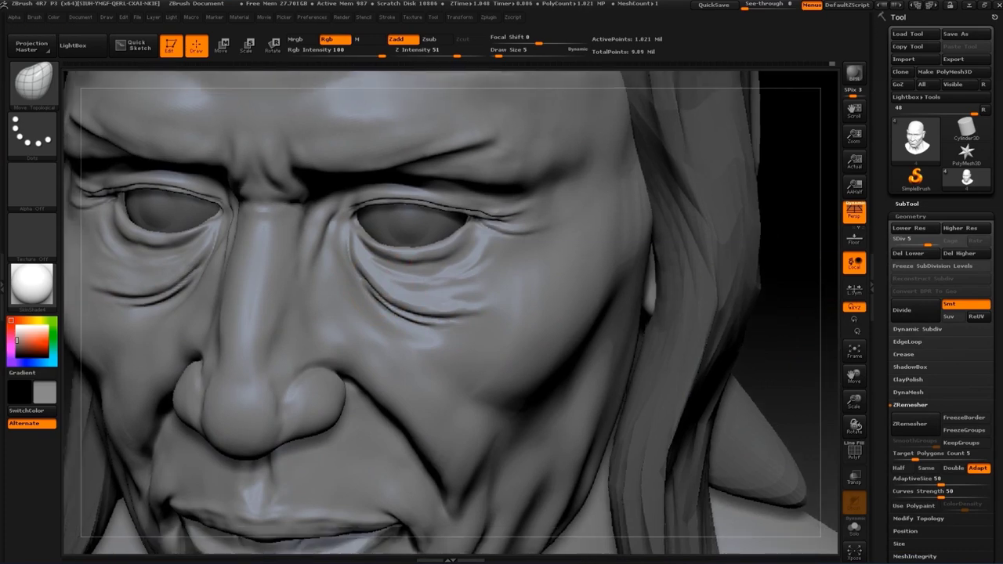
{"action": "mouse_move", "coordinate": [783, 313]}
{"action": "left_mouse_down"}
{"action": "mouse_move", "coordinate": [693, 334]}
{"action": "mouse_move", "coordinate": [752, 329]}
{"action": "mouse_move", "coordinate": [744, 235]}
{"action": "mouse_move", "coordinate": [737, 251]}
{"action": "left_mouse_up"}
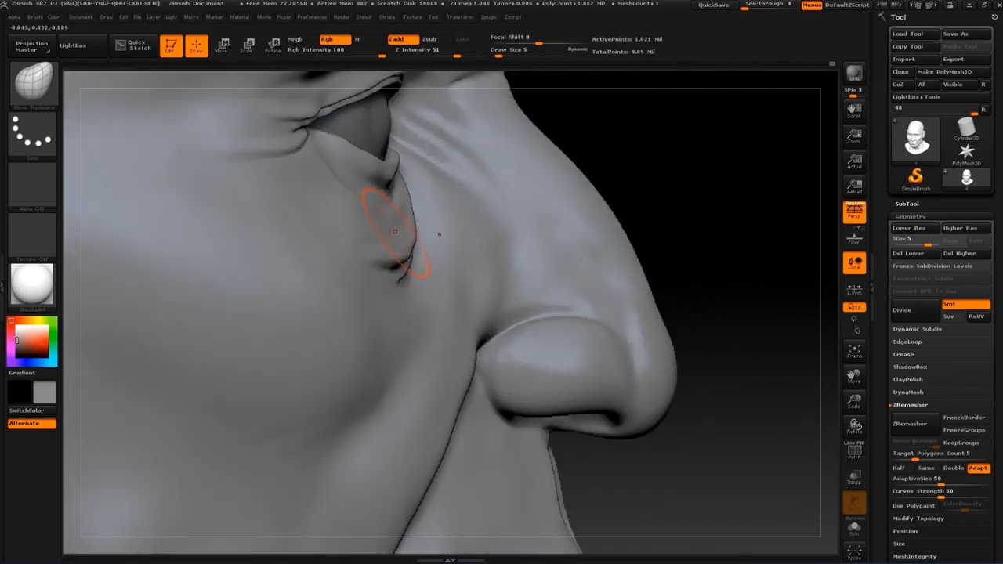
Return to the Standard brush and check the eye area from side, front and low angles
{"action": "key", "text": "b"}
{"action": "key", "text": "s"}
{"action": "key", "text": "t"}
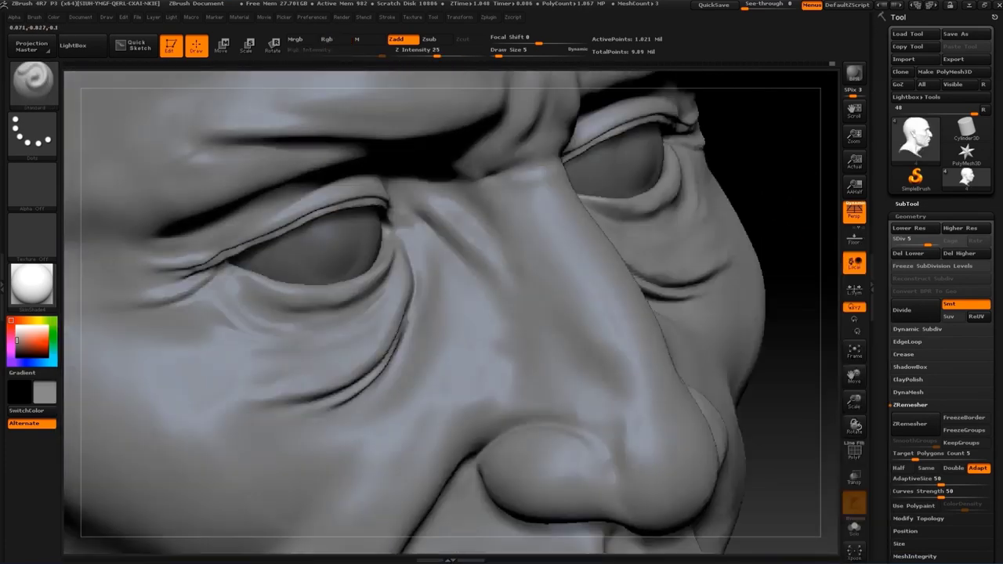
{"action": "left_click_drag", "start_coordinate": [783, 236], "coordinate": [799, 239]}
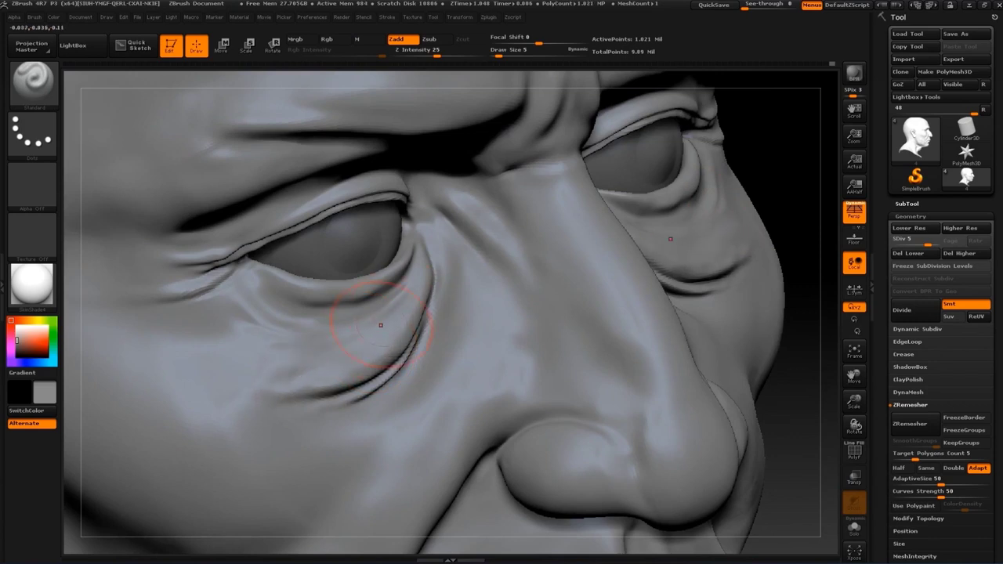
{"action": "mouse_move", "coordinate": [616, 266]}
{"action": "left_mouse_down"}
{"action": "mouse_move", "coordinate": [719, 196]}
{"action": "mouse_move", "coordinate": [421, 291]}
{"action": "left_mouse_up"}
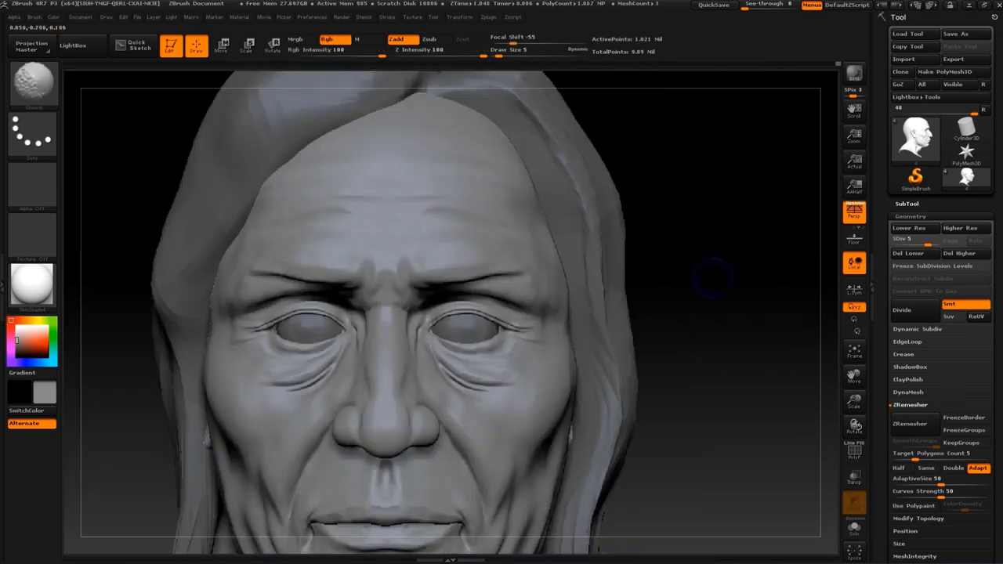
{"action": "mouse_move", "coordinate": [711, 276]}
{"action": "left_mouse_down"}
{"action": "mouse_move", "coordinate": [549, 195]}
{"action": "mouse_move", "coordinate": [476, 297]}
{"action": "left_mouse_up"}
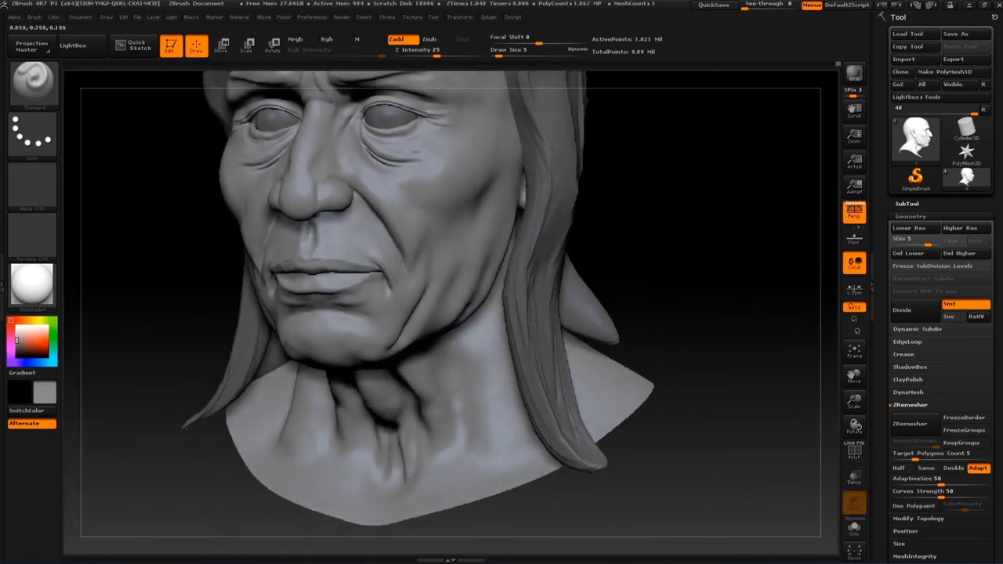
Set the brush size to 3 and pick a freehand-stroke brush for smoothing
{"action": "type", "text": "s"}
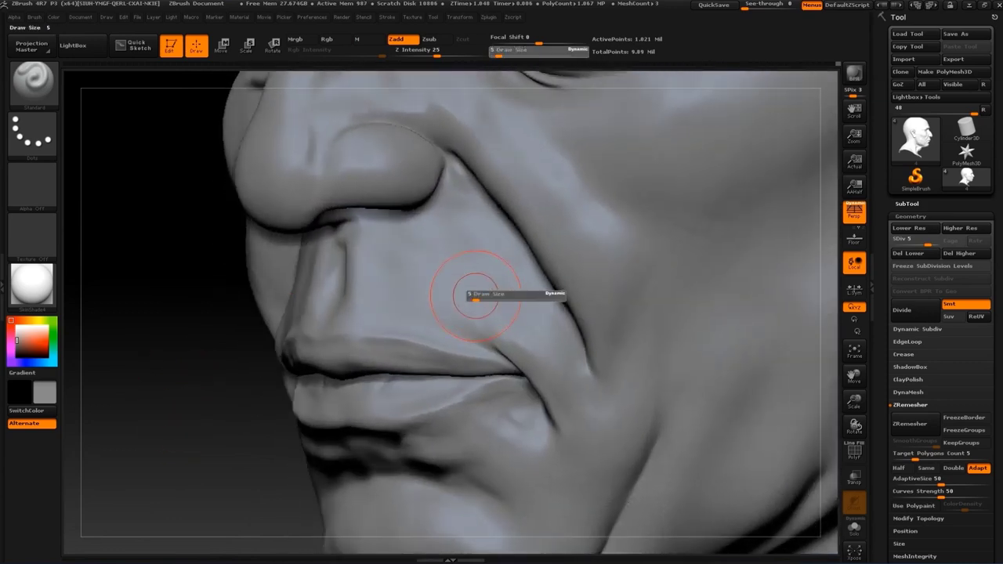
{"action": "type", "text": "3"}
{"action": "key", "text": "Return"}
{"action": "key", "text": "b"}
{"action": "left_click", "coordinate": [149, 272]}
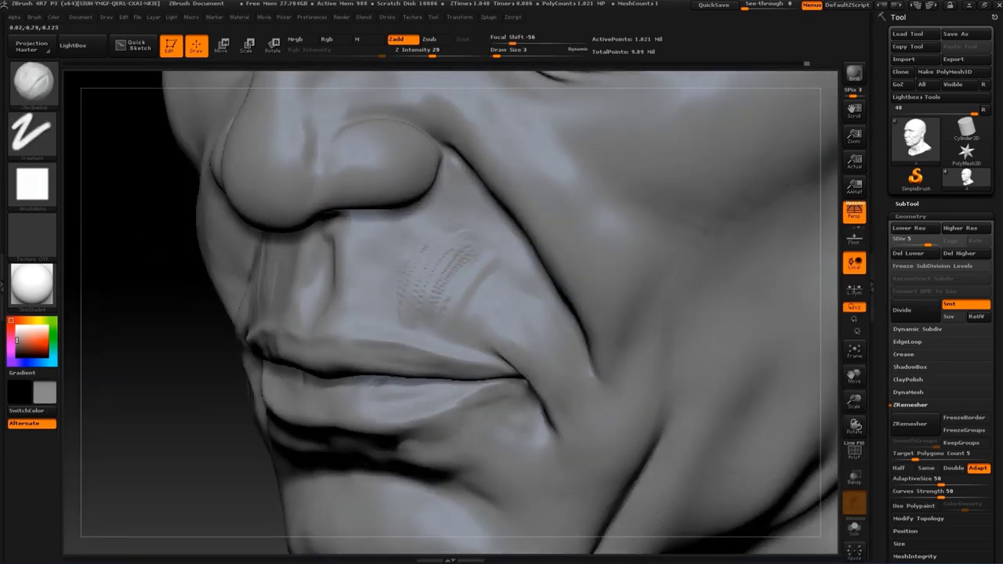
{"action": "key", "text": "shift"}
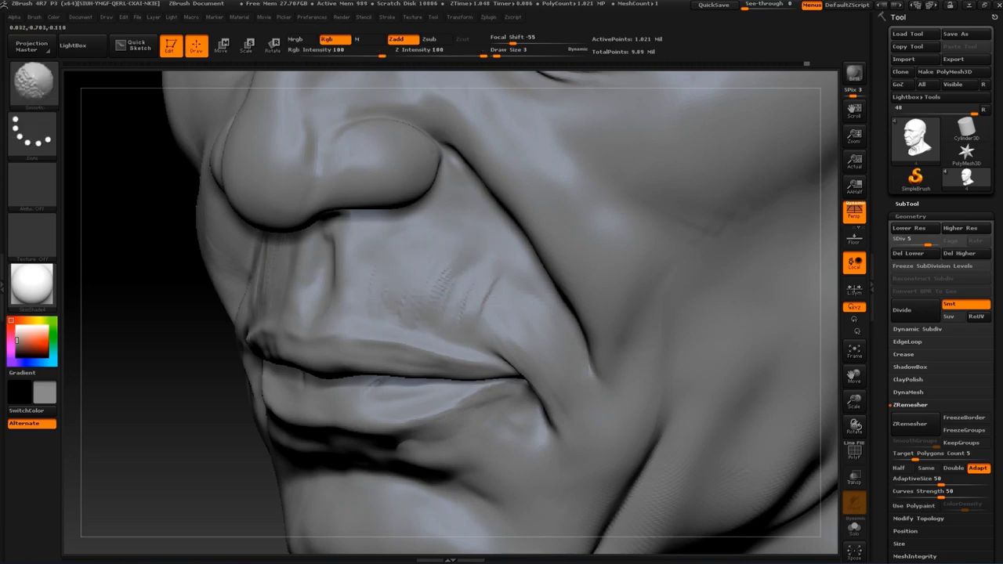
Switch back to the Standard brush and frame a close-up of the mouth
{"action": "left_click_drag", "start_coordinate": [134, 410], "coordinate": [235, 410]}
{"action": "key", "text": "f"}
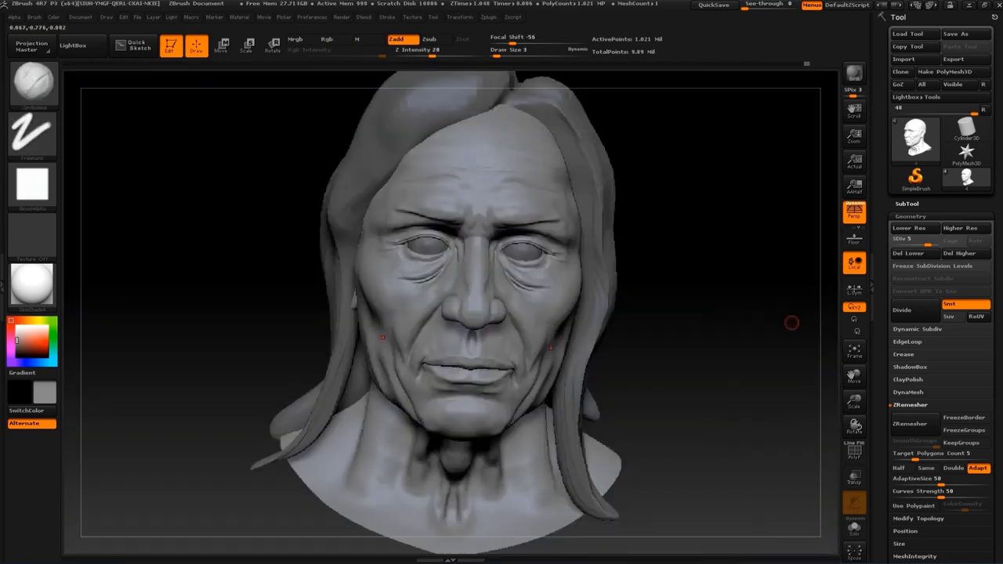
{"action": "left_click_drag", "start_coordinate": [790, 321], "coordinate": [752, 336]}
{"action": "left_click_drag", "start_coordinate": [235, 345], "coordinate": [162, 342], "text": "alt"}
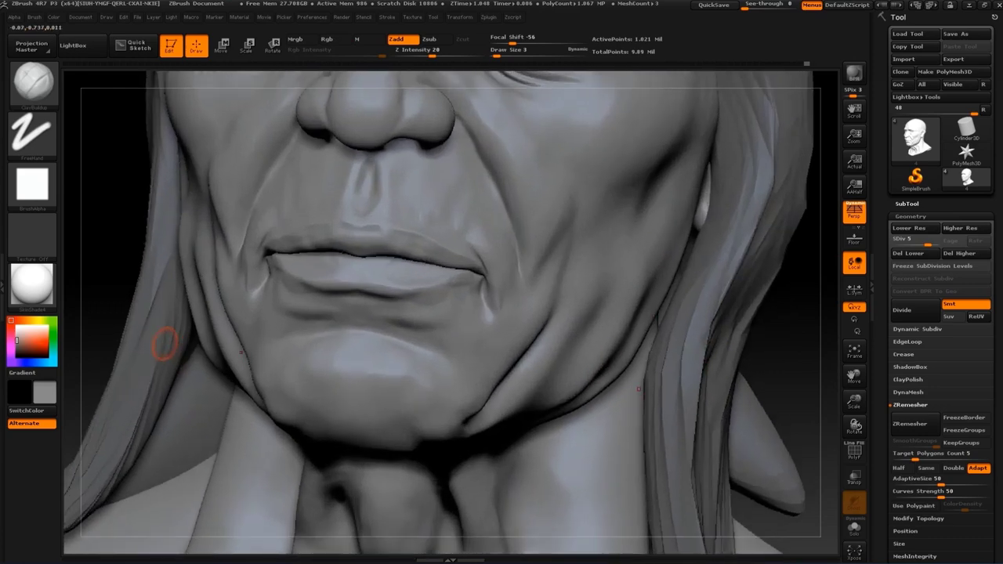
{"action": "key", "text": "b"}
{"action": "key", "text": "s"}
{"action": "key", "text": "t"}
{"action": "left_click_drag", "start_coordinate": [542, 262], "coordinate": [783, 319], "text": "alt"}
{"action": "left_click_drag", "start_coordinate": [337, 345], "coordinate": [331, 354], "text": "alt"}
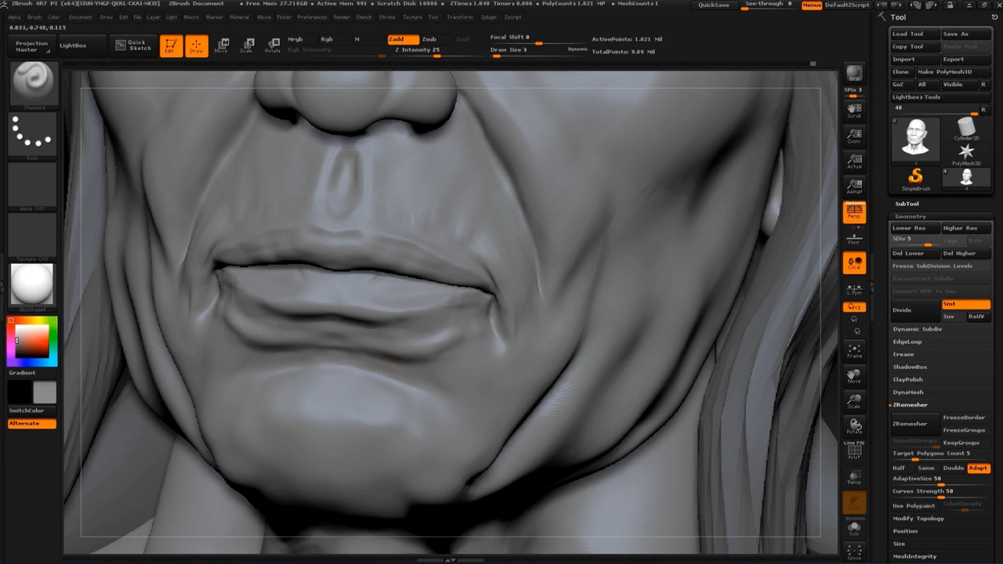
At brush size 5, deepen the crease along the lower lip
{"action": "type", "text": "s5"}
{"action": "key", "text": "Return"}
{"action": "left_click_drag", "start_coordinate": [375, 337], "coordinate": [449, 357]}
{"action": "key", "text": "f"}
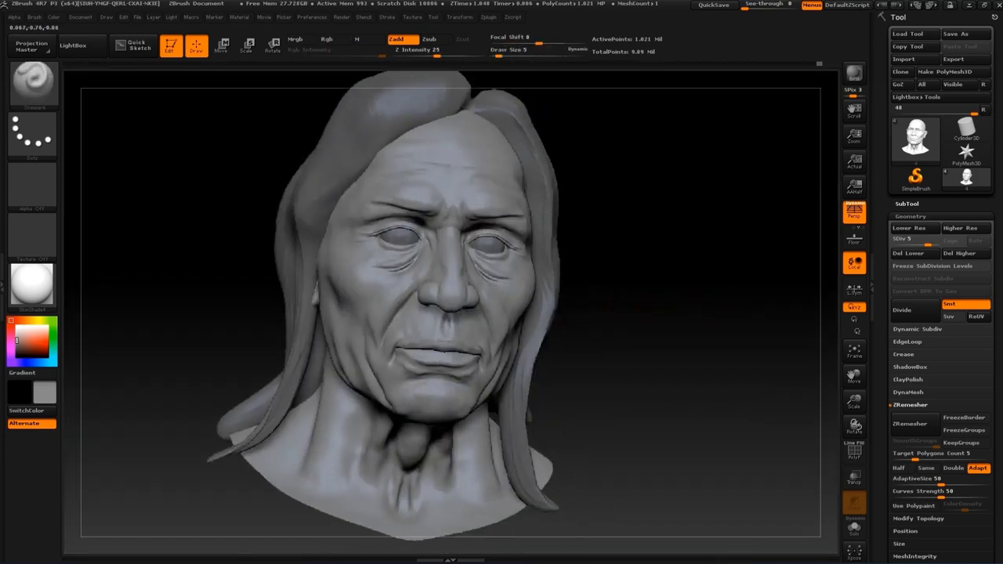
{"action": "left_click_drag", "start_coordinate": [600, 333], "coordinate": [494, 382], "text": "alt"}
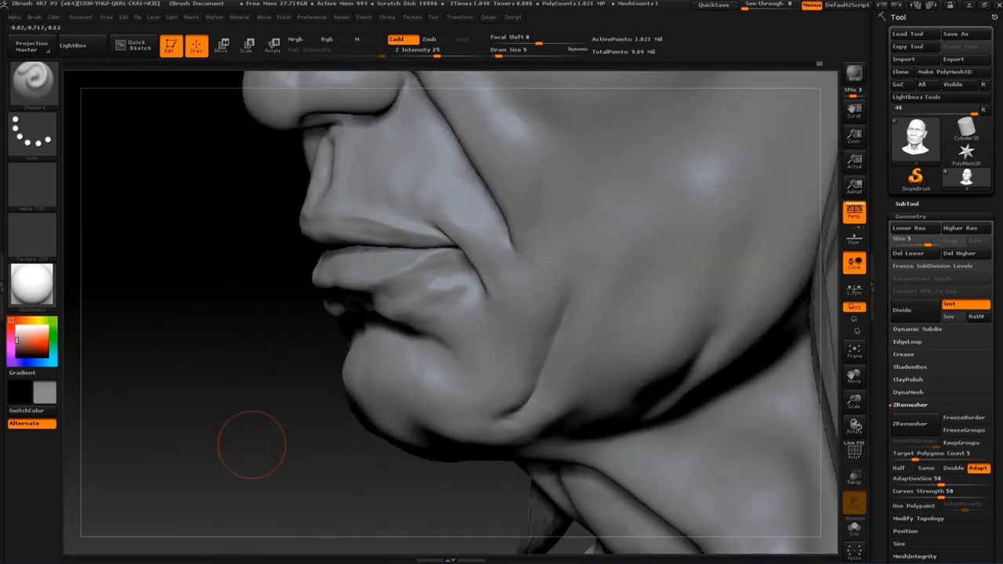
Deepen the neck crease beside the chin and jaw, extending it upward
{"action": "mouse_move", "coordinate": [246, 443]}
{"action": "left_mouse_down"}
{"action": "mouse_move", "coordinate": [407, 439]}
{"action": "mouse_move", "coordinate": [459, 330]}
{"action": "left_mouse_up"}
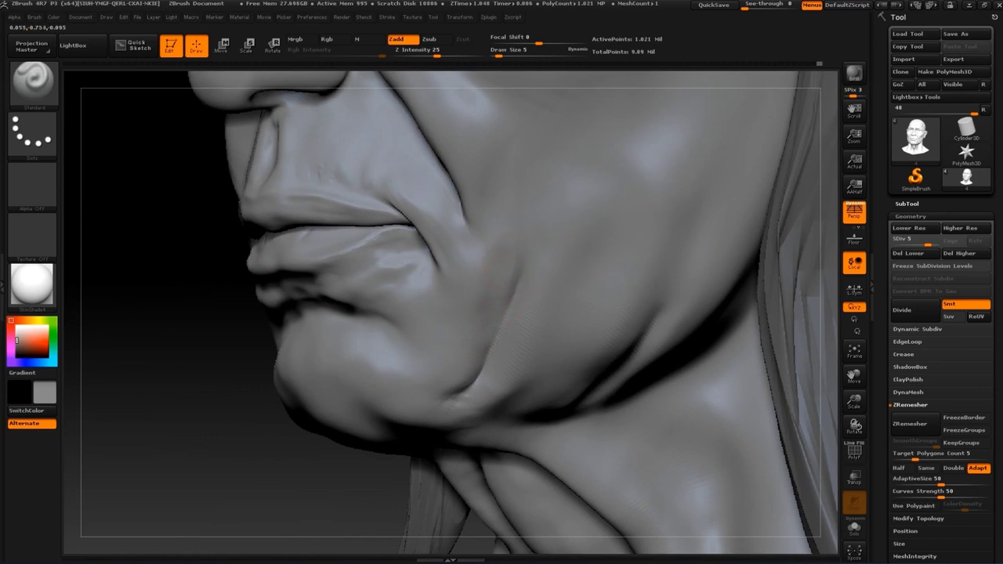
{"action": "mouse_move", "coordinate": [320, 504]}
{"action": "left_mouse_down"}
{"action": "mouse_move", "coordinate": [264, 481]}
{"action": "mouse_move", "coordinate": [395, 398]}
{"action": "mouse_move", "coordinate": [413, 340]}
{"action": "left_mouse_up"}
{"action": "mouse_move", "coordinate": [387, 419]}
{"action": "left_mouse_down"}
{"action": "mouse_move", "coordinate": [381, 336]}
{"action": "mouse_move", "coordinate": [439, 297]}
{"action": "mouse_move", "coordinate": [191, 504]}
{"action": "mouse_move", "coordinate": [468, 296]}
{"action": "left_mouse_up"}
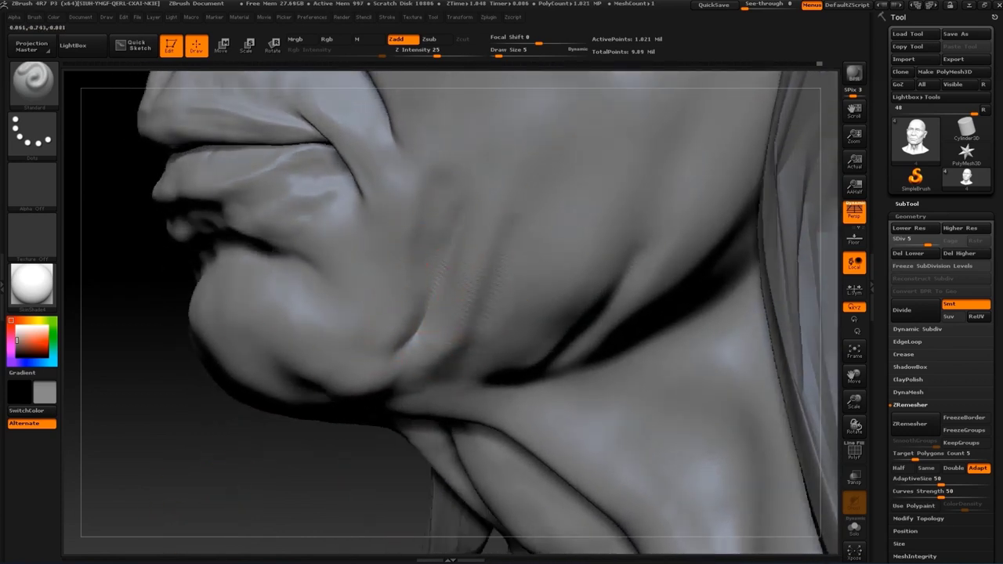
{"action": "left_click_drag", "start_coordinate": [436, 273], "coordinate": [252, 453]}
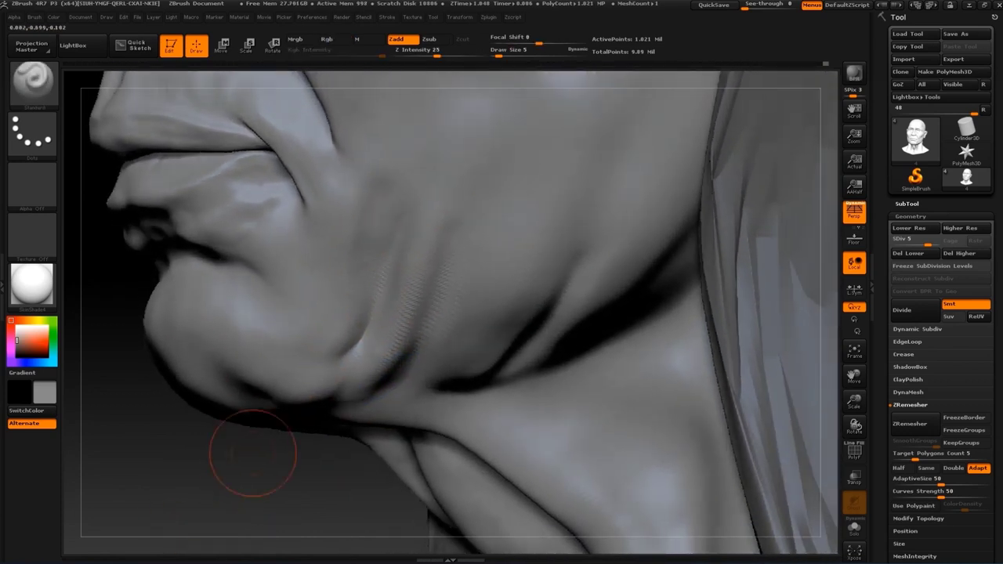
{"action": "left_click_drag", "start_coordinate": [243, 503], "coordinate": [401, 404]}
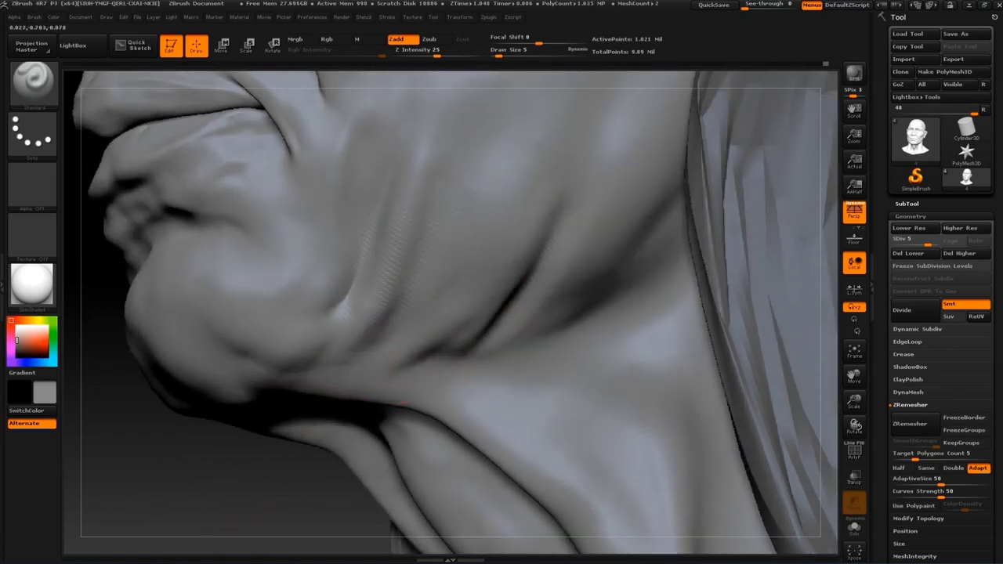
{"action": "left_click_drag", "start_coordinate": [454, 345], "coordinate": [545, 232]}
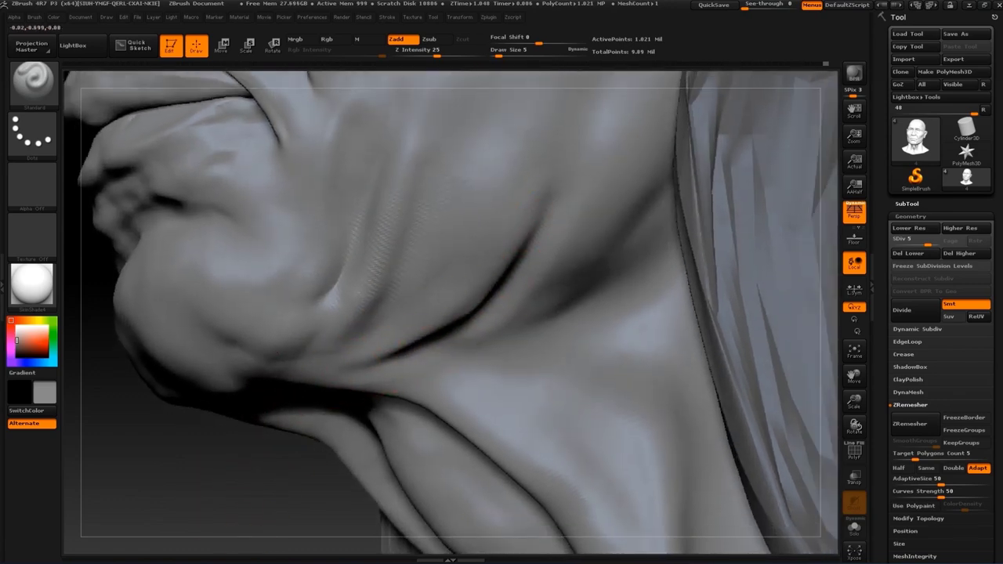
{"action": "left_click_drag", "start_coordinate": [461, 341], "coordinate": [549, 360]}
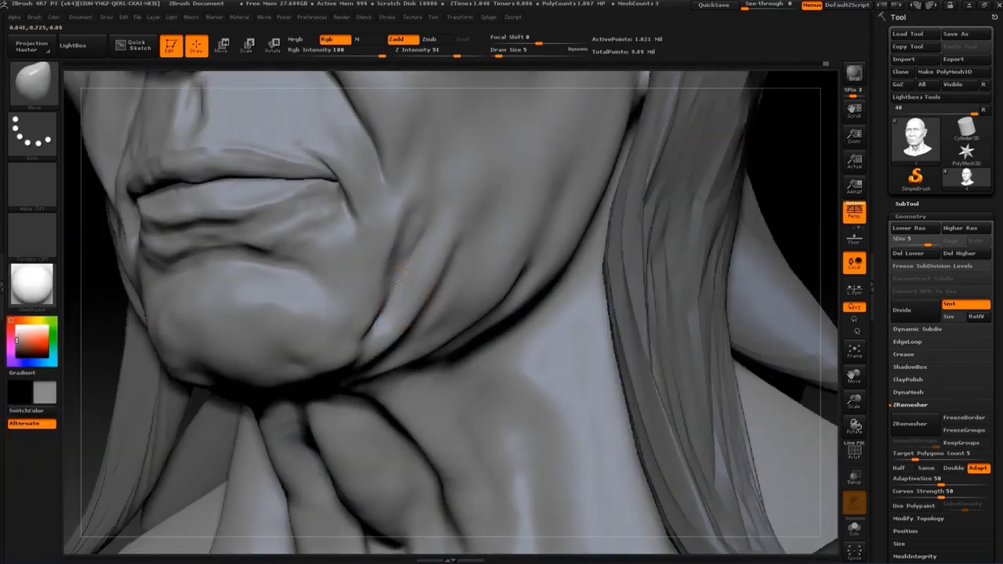
{"action": "right_click_drag", "start_coordinate": [408, 270], "coordinate": [342, 356]}
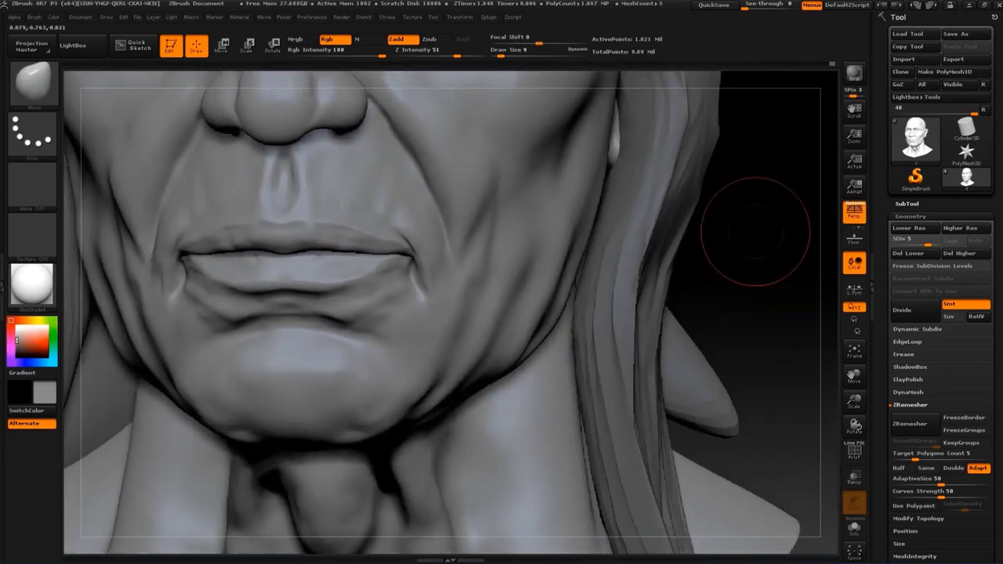
Switch to the Standard brush and enlarge it to size 12
{"action": "left_click_drag", "start_coordinate": [750, 224], "coordinate": [607, 308]}
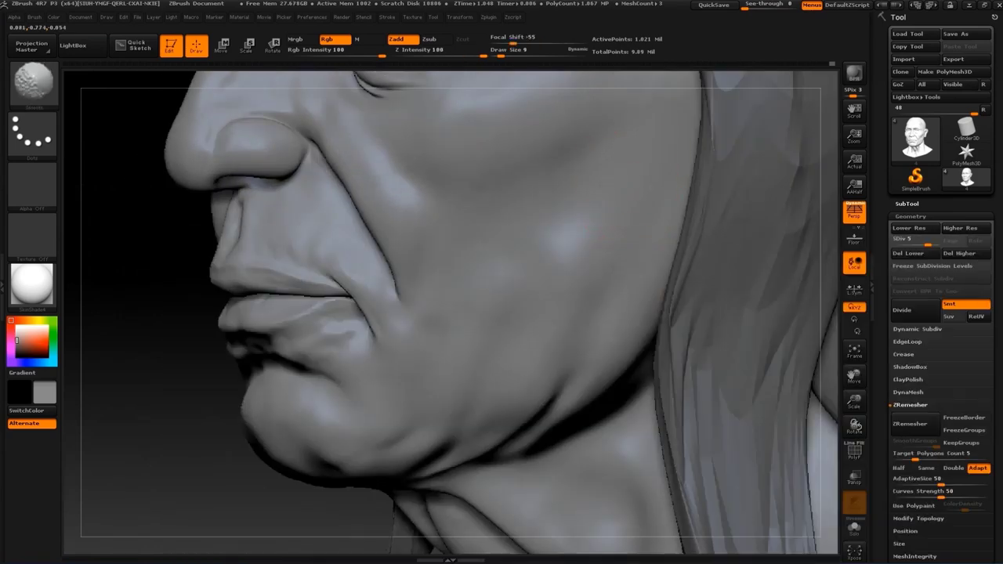
{"action": "key", "text": "b"}
{"action": "left_click", "coordinate": [695, 259]}
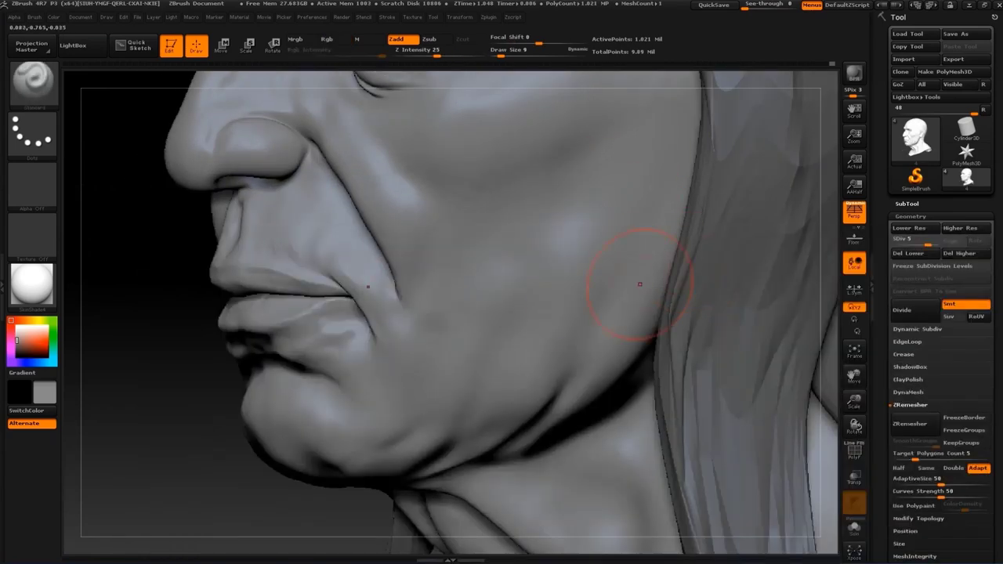
{"action": "left_click_drag", "start_coordinate": [141, 324], "coordinate": [524, 308]}
{"action": "key", "text": "s"}
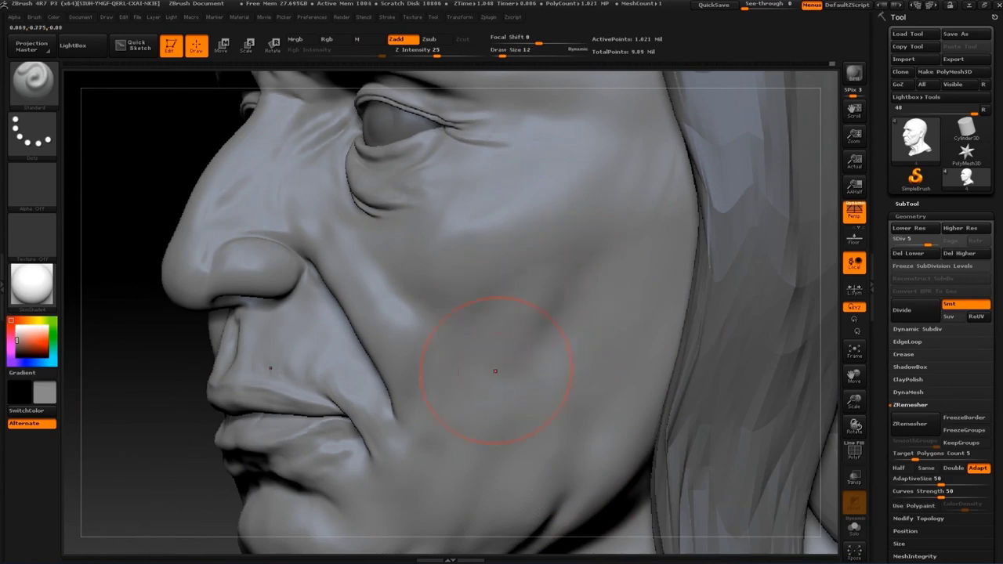
Carve a fine crease along the cheek beside the nasolabial fold, checking brow and temple
{"action": "left_click_drag", "start_coordinate": [125, 329], "coordinate": [537, 338]}
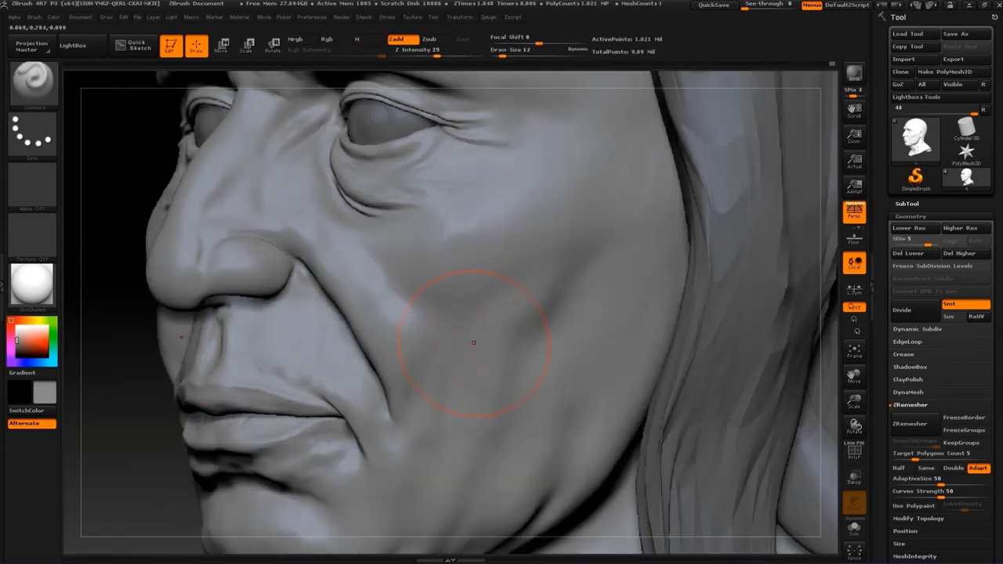
{"action": "left_click_drag", "start_coordinate": [117, 388], "coordinate": [481, 302]}
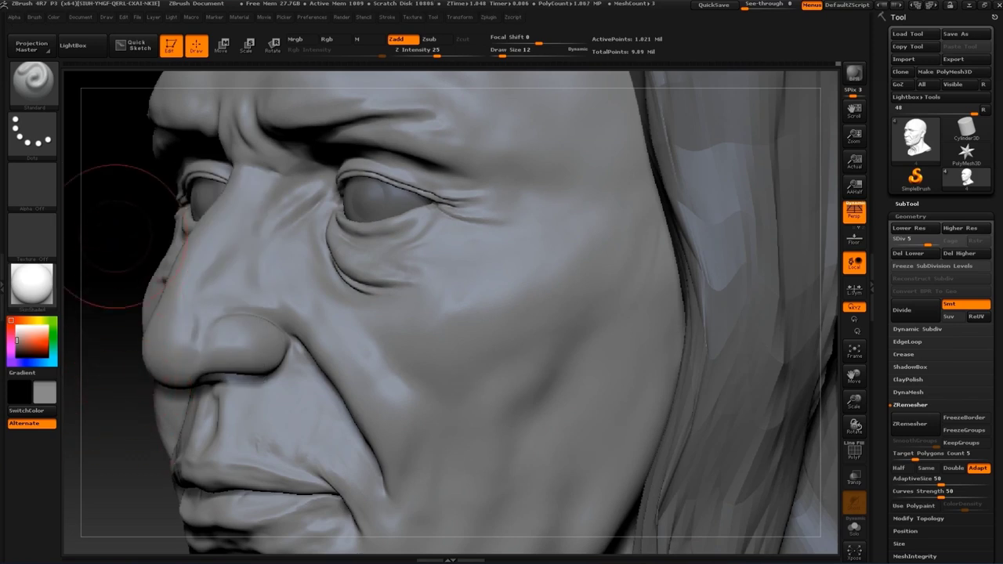
{"action": "left_click_drag", "start_coordinate": [123, 246], "coordinate": [550, 308]}
{"action": "left_click_drag", "start_coordinate": [184, 249], "coordinate": [571, 244]}
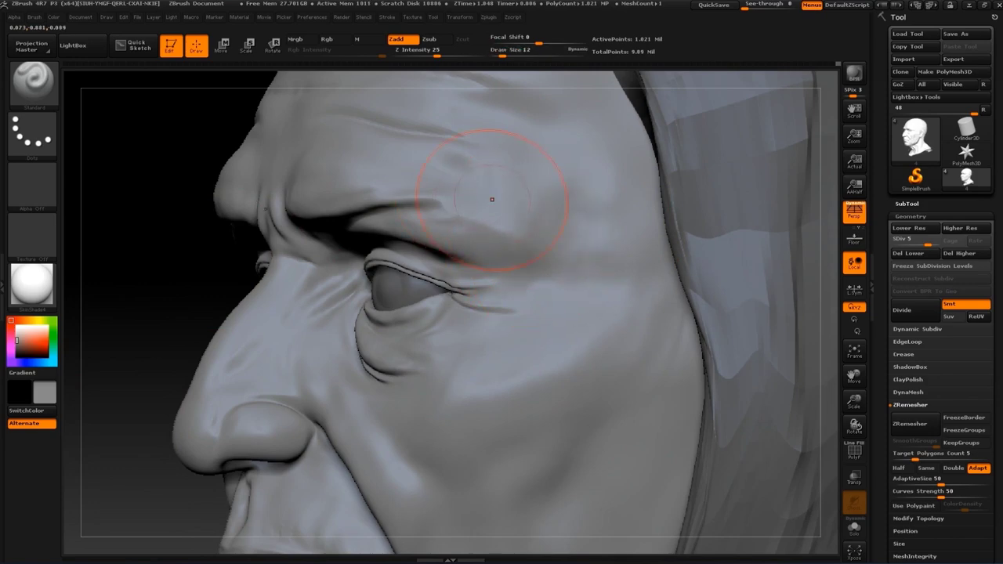
{"action": "left_click_drag", "start_coordinate": [146, 280], "coordinate": [550, 256]}
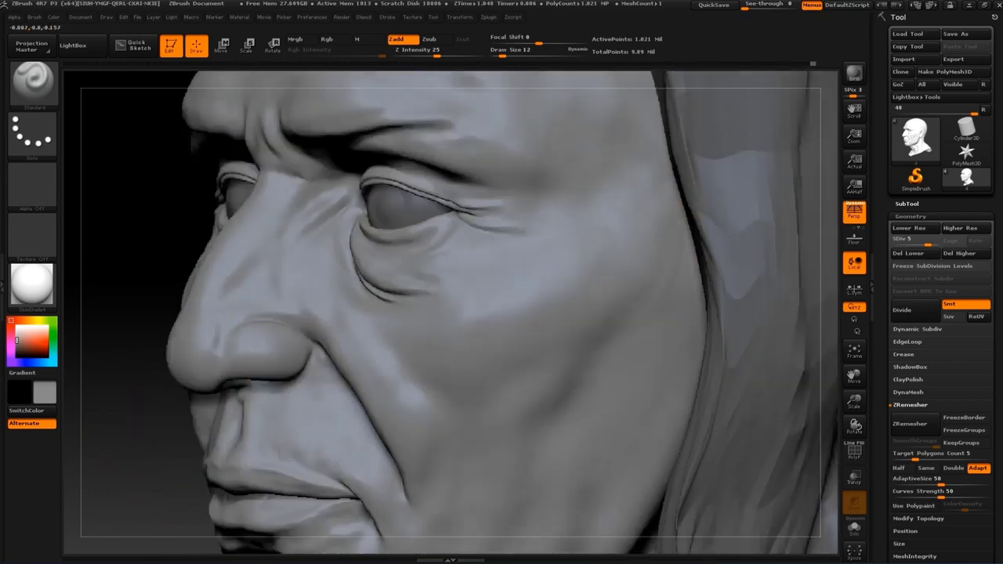
{"action": "mouse_move", "coordinate": [573, 380]}
{"action": "left_mouse_down"}
{"action": "mouse_move", "coordinate": [534, 268]}
{"action": "mouse_move", "coordinate": [716, 337]}
{"action": "left_mouse_up"}
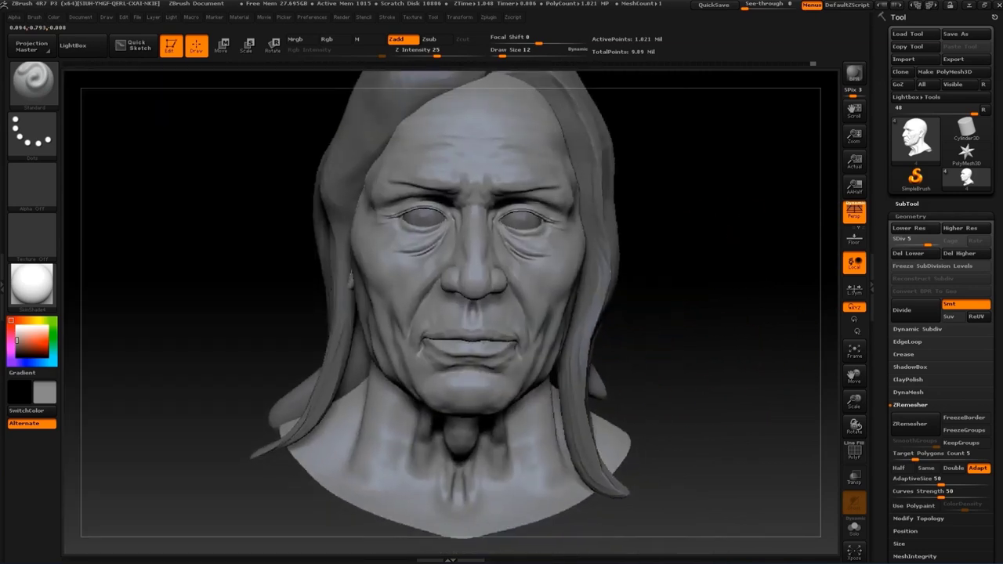
{"action": "mouse_move", "coordinate": [768, 244]}
{"action": "left_mouse_down"}
{"action": "mouse_move", "coordinate": [694, 212]}
{"action": "mouse_move", "coordinate": [674, 235]}
{"action": "left_mouse_up"}
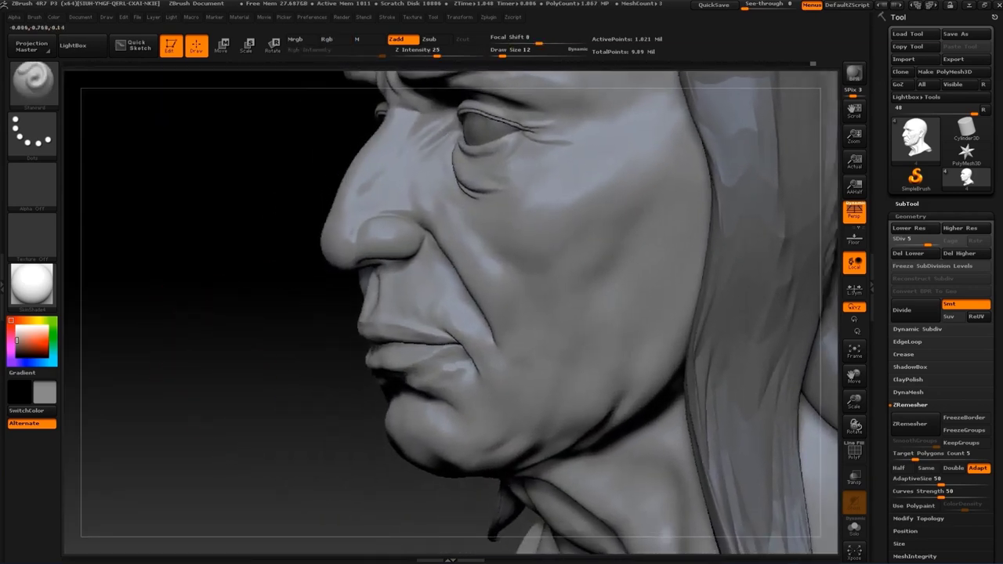
{"action": "left_click_drag", "start_coordinate": [452, 407], "coordinate": [452, 339], "text": "alt"}
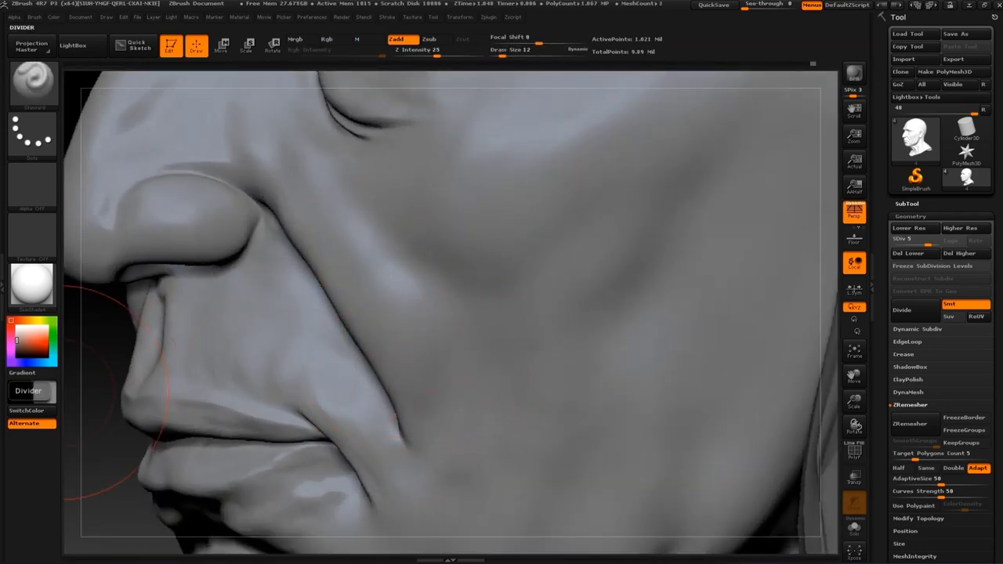
{"action": "left_click_drag", "start_coordinate": [118, 392], "coordinate": [423, 227]}
{"action": "key", "text": "s"}
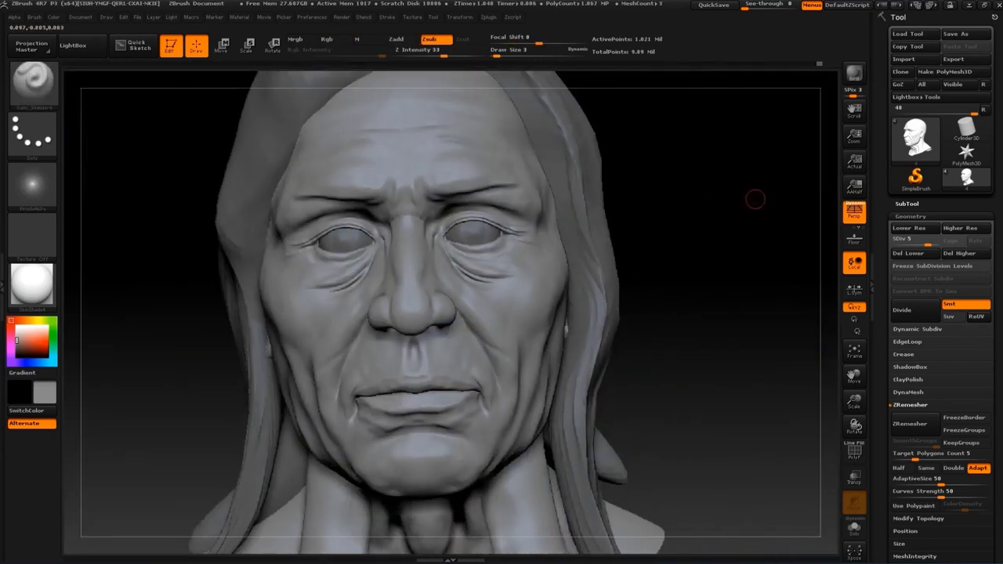
Reshape the nose from below and the front with an enlarged Move brush
{"action": "key", "text": "b"}
{"action": "key", "text": "s"}
{"action": "key", "text": "t"}
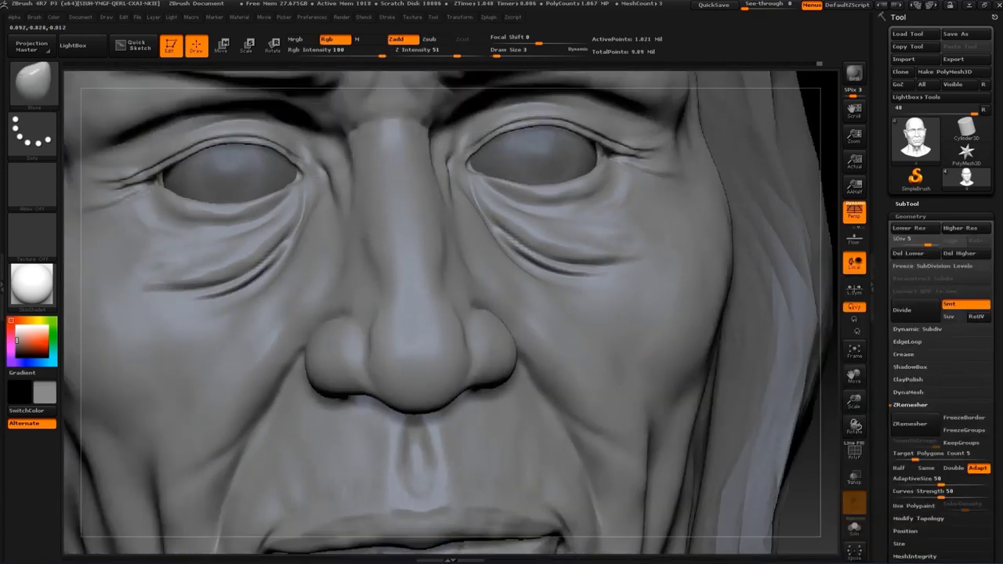
{"action": "key", "text": "s"}
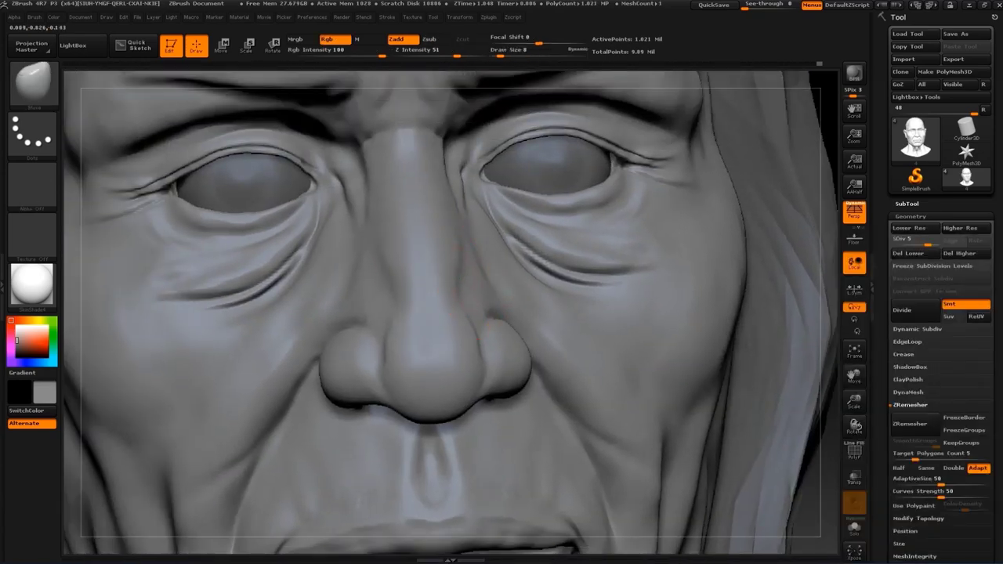
{"action": "mouse_move", "coordinate": [764, 349]}
{"action": "left_mouse_down"}
{"action": "mouse_move", "coordinate": [466, 315]}
{"action": "mouse_move", "coordinate": [468, 304]}
{"action": "left_mouse_up"}
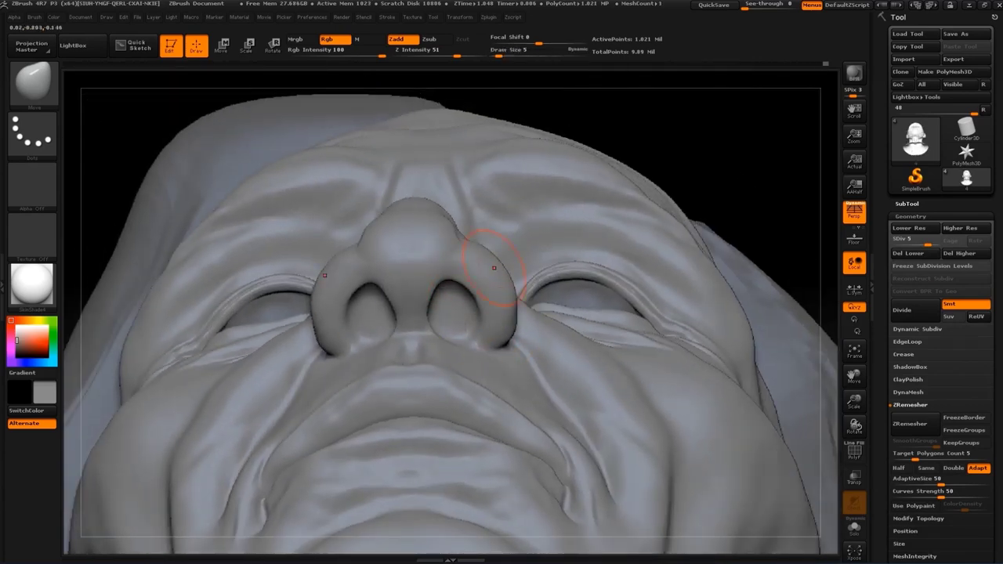
{"action": "mouse_move", "coordinate": [493, 268]}
{"action": "left_mouse_down"}
{"action": "mouse_move", "coordinate": [225, 304]}
{"action": "mouse_move", "coordinate": [755, 264]}
{"action": "mouse_move", "coordinate": [441, 320]}
{"action": "left_mouse_up"}
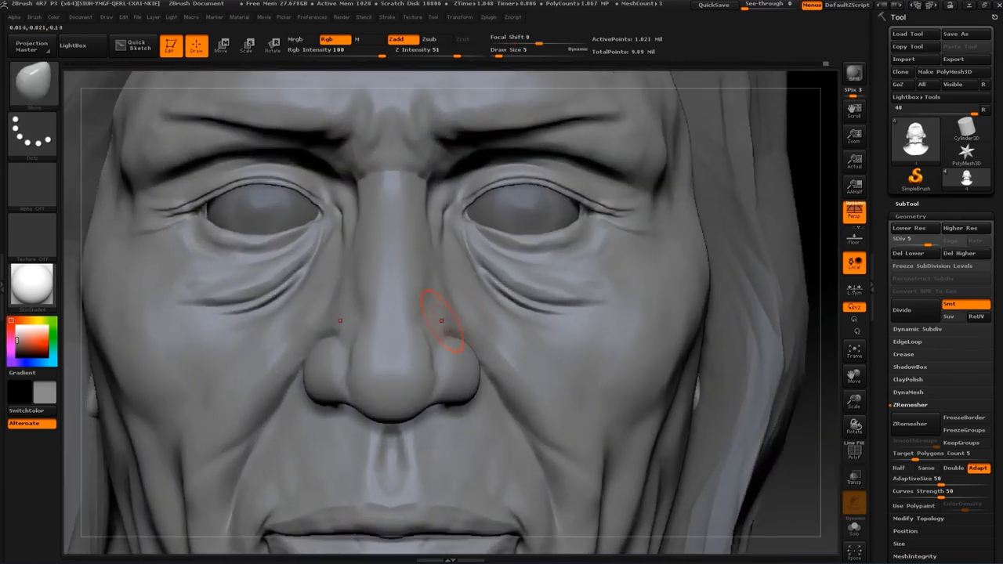
{"action": "key", "text": "bracketright"}
{"action": "key", "text": "bracketright"}
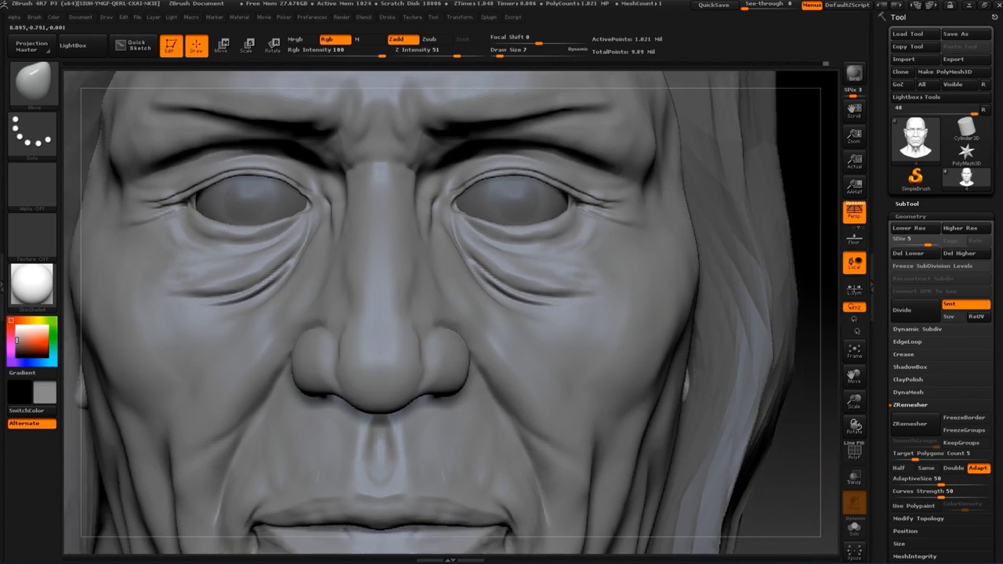
Shape the brow ridge with the Move brush, checking it from several angles
{"action": "mouse_move", "coordinate": [835, 309]}
{"action": "left_mouse_down", "text": "alt"}
{"action": "mouse_move", "coordinate": [736, 383]}
{"action": "mouse_move", "coordinate": [778, 238]}
{"action": "left_mouse_up", "text": "alt"}
{"action": "left_click_drag", "start_coordinate": [757, 308], "coordinate": [623, 228], "text": "alt"}
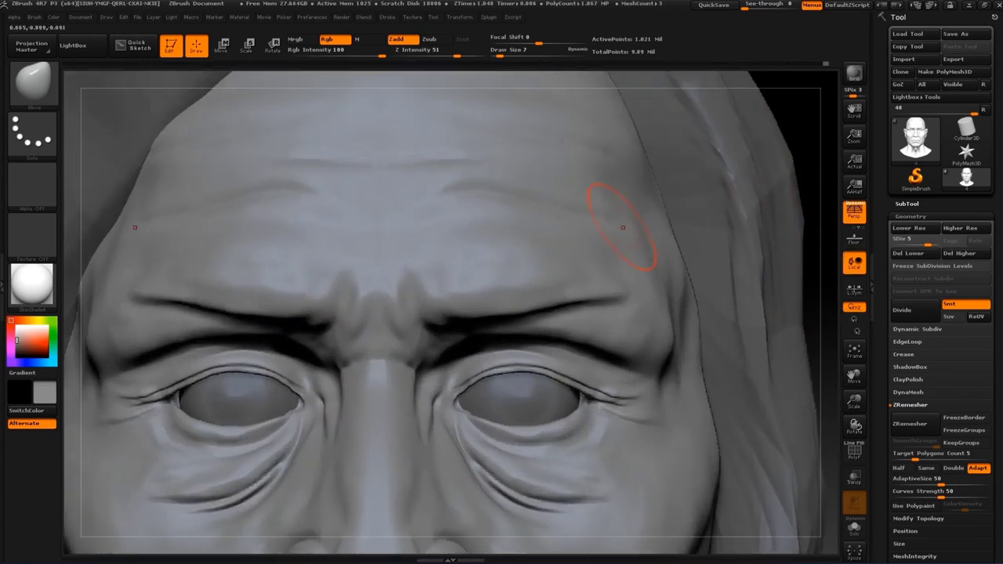
{"action": "left_click_drag", "start_coordinate": [791, 125], "coordinate": [474, 257]}
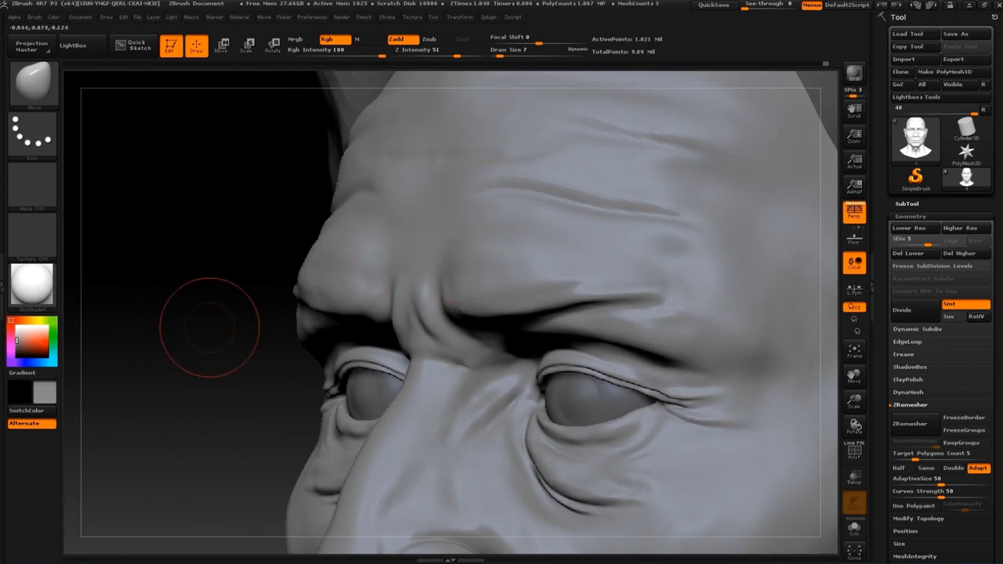
{"action": "left_click_drag", "start_coordinate": [209, 327], "coordinate": [353, 321]}
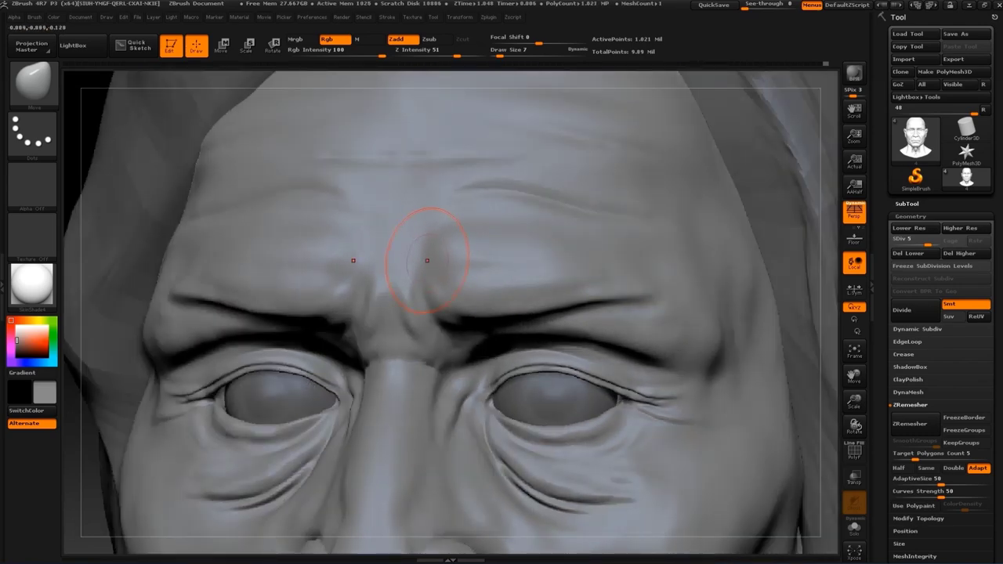
{"action": "key", "text": "f"}
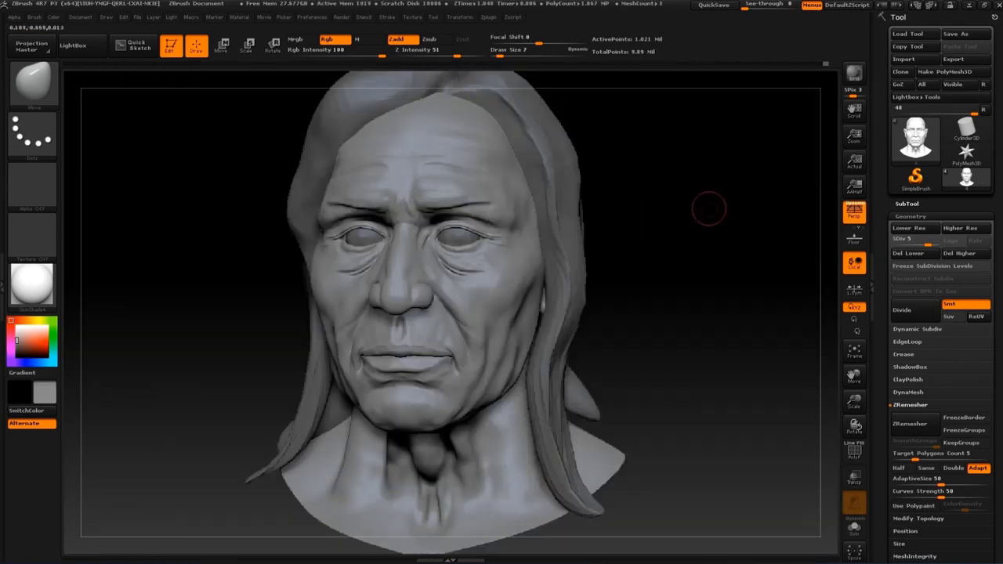
{"action": "mouse_move", "coordinate": [707, 209]}
{"action": "left_mouse_down"}
{"action": "mouse_move", "coordinate": [723, 220]}
{"action": "mouse_move", "coordinate": [757, 208]}
{"action": "mouse_move", "coordinate": [593, 279]}
{"action": "left_mouse_up"}
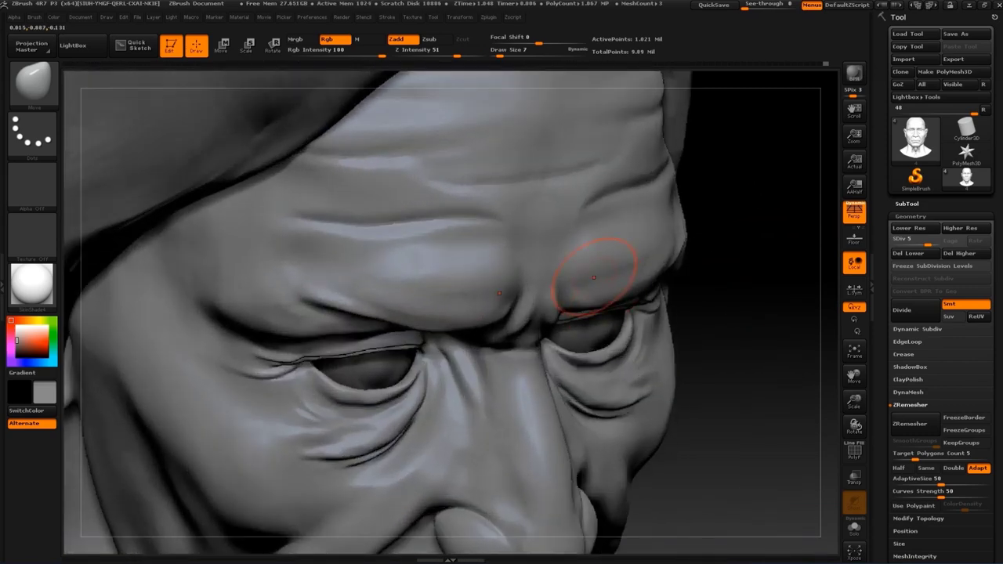
{"action": "left_click_drag", "start_coordinate": [722, 285], "coordinate": [815, 198]}
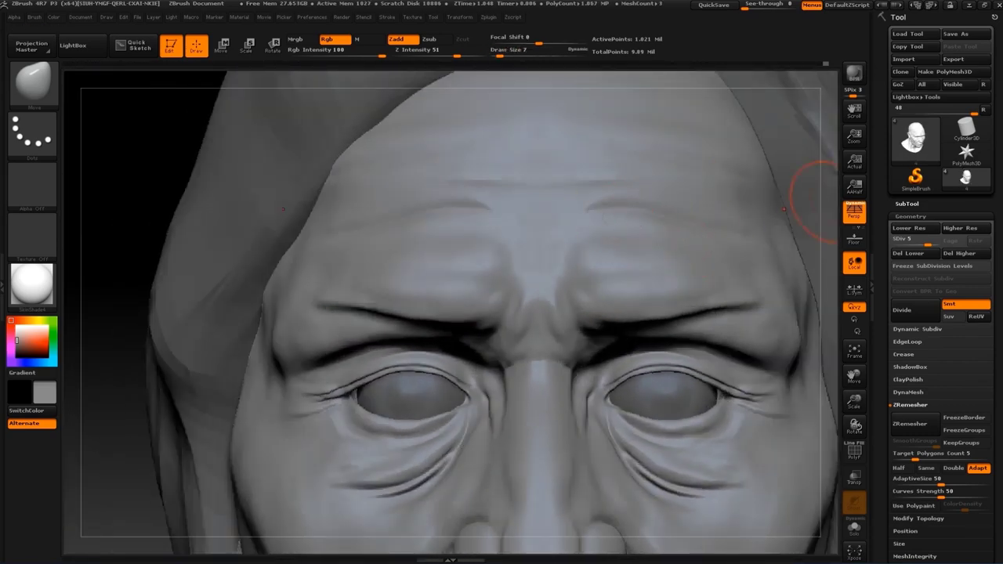
{"action": "mouse_move", "coordinate": [130, 192]}
{"action": "left_mouse_down"}
{"action": "mouse_move", "coordinate": [193, 162]}
{"action": "mouse_move", "coordinate": [517, 267]}
{"action": "left_mouse_up"}
Refine the forehead wrinkles and temple with the Standard brush at sizes 11, 20 and 16
{"action": "key", "text": "b"}
{"action": "key", "text": "s"}
{"action": "key", "text": "t"}
{"action": "key", "text": "s"}
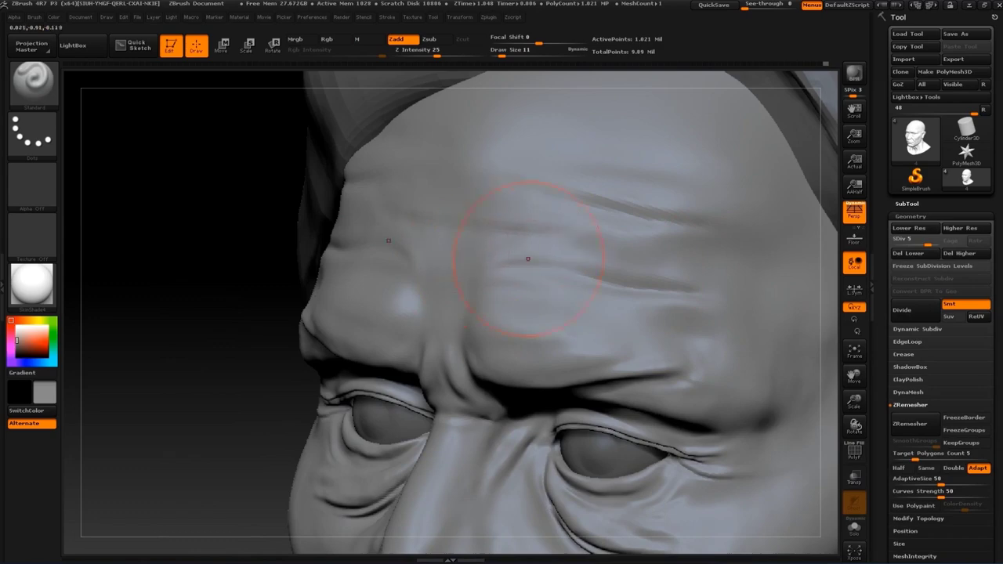
{"action": "left_click_drag", "start_coordinate": [220, 321], "coordinate": [501, 305]}
{"action": "left_click_drag", "start_coordinate": [815, 149], "coordinate": [675, 164]}
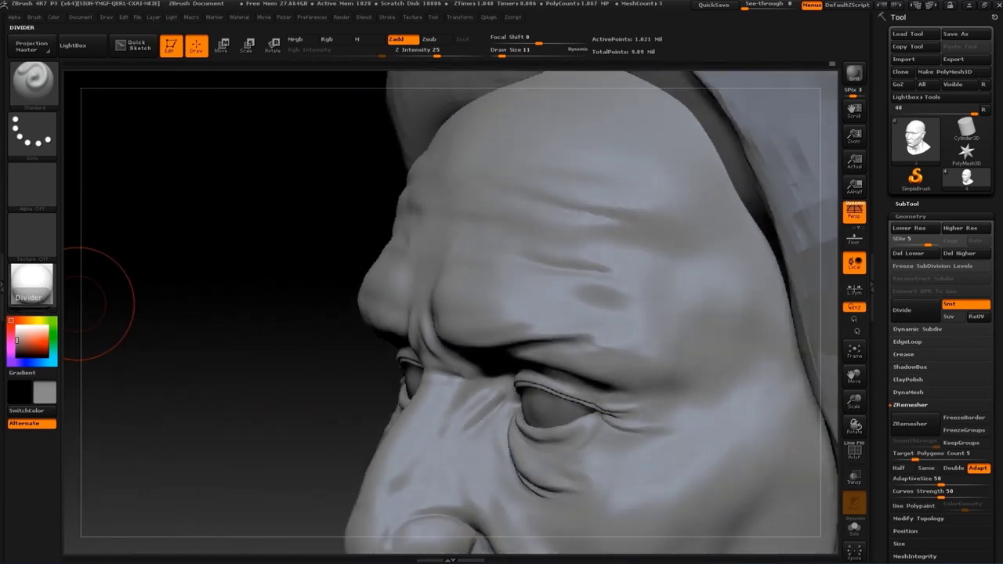
{"action": "mouse_move", "coordinate": [90, 313]}
{"action": "left_mouse_down"}
{"action": "mouse_move", "coordinate": [638, 213]}
{"action": "mouse_move", "coordinate": [662, 269]}
{"action": "left_mouse_up"}
{"action": "key", "text": "s"}
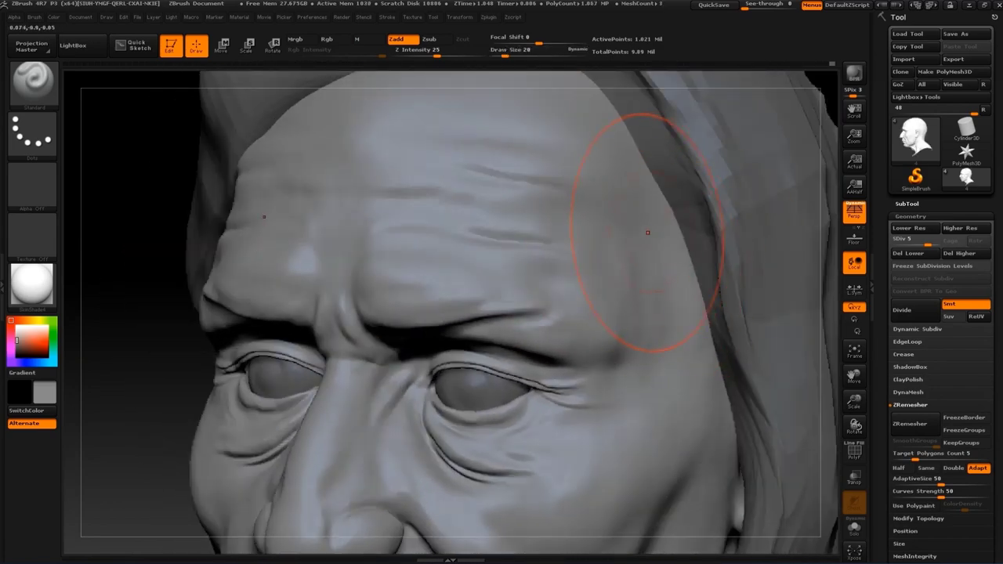
{"action": "key", "text": "f"}
{"action": "mouse_move", "coordinate": [647, 232]}
{"action": "left_mouse_down"}
{"action": "mouse_move", "coordinate": [710, 305]}
{"action": "mouse_move", "coordinate": [674, 282]}
{"action": "left_mouse_up"}
{"action": "key", "text": "s"}
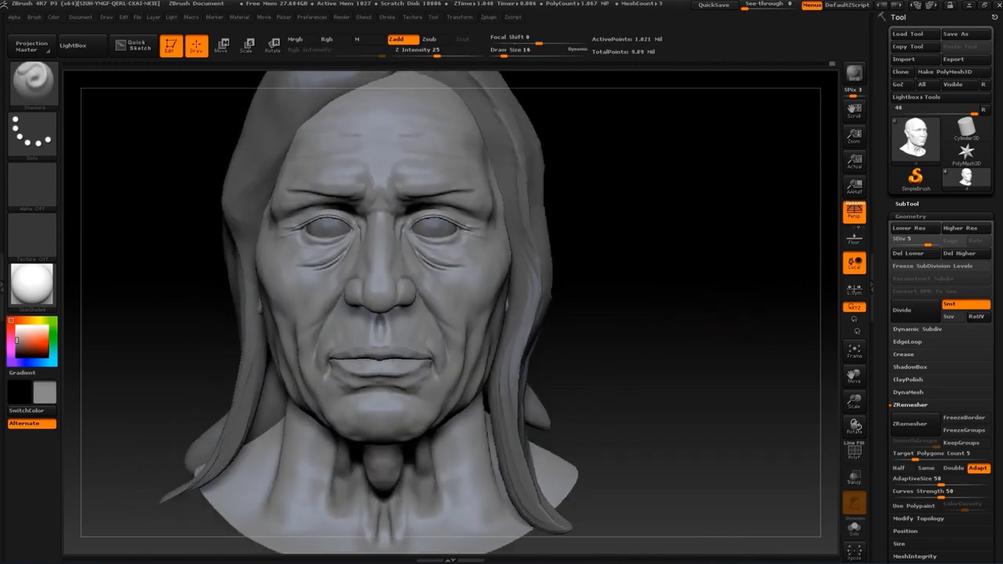